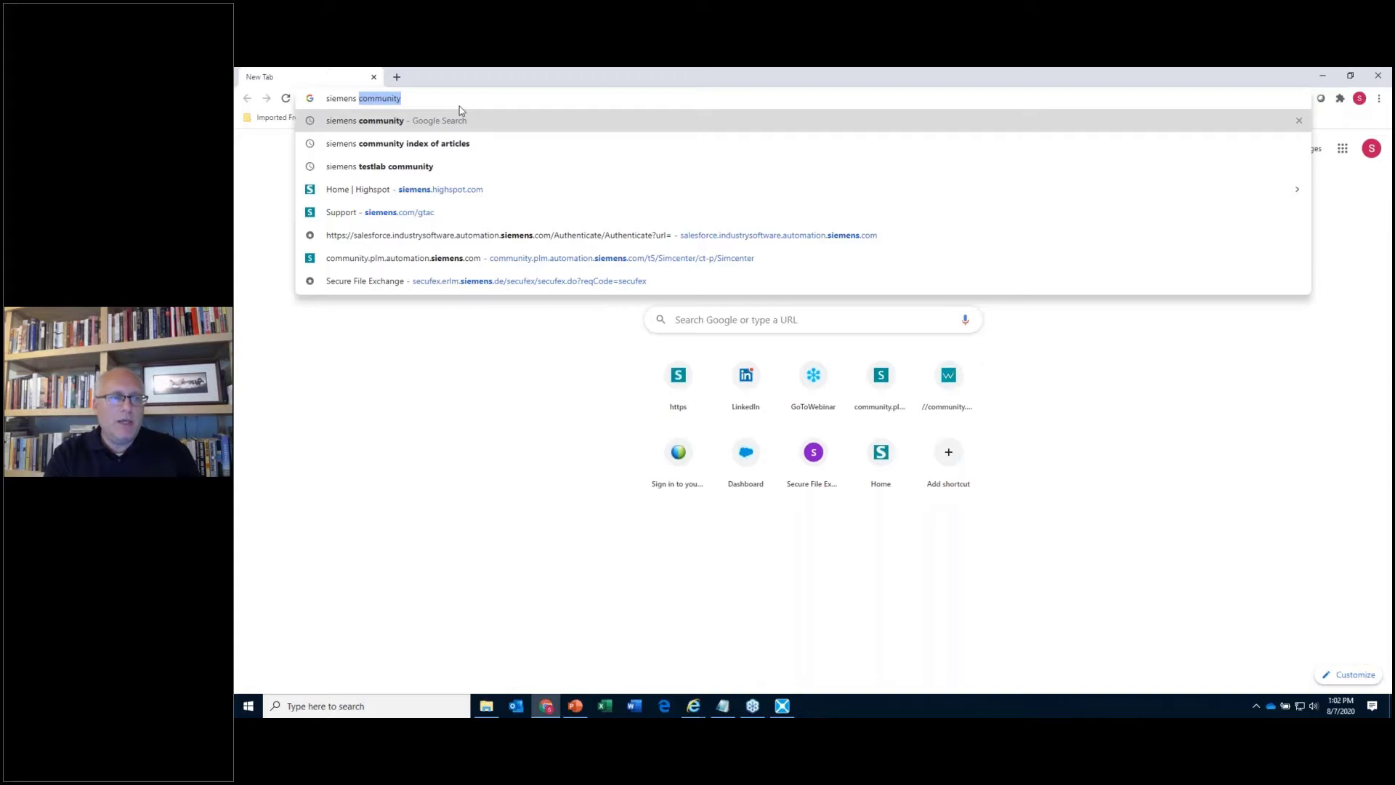
- Search the web for siemens community and open the knowledge articles of its Simcenter - Testing topic
key("Return")
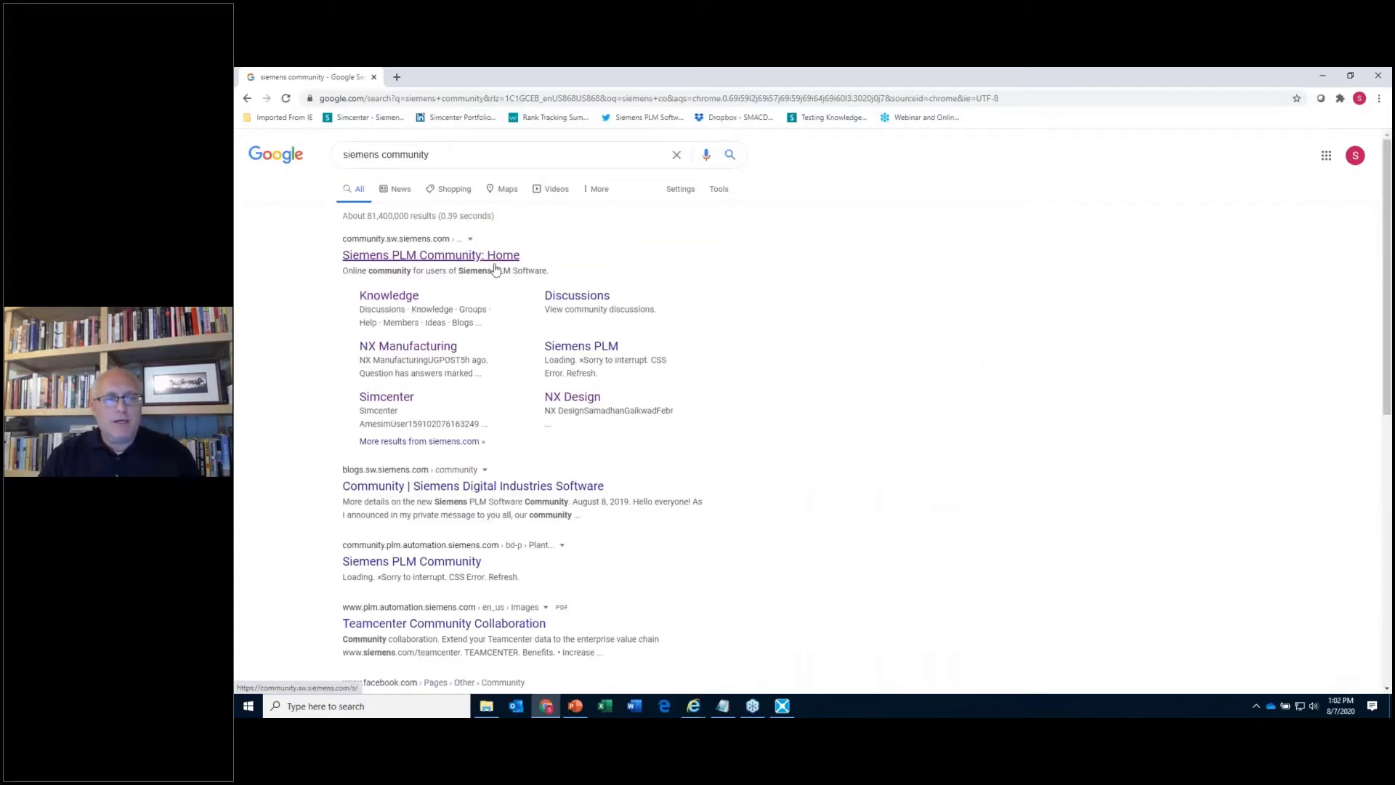
left_click(392, 404)
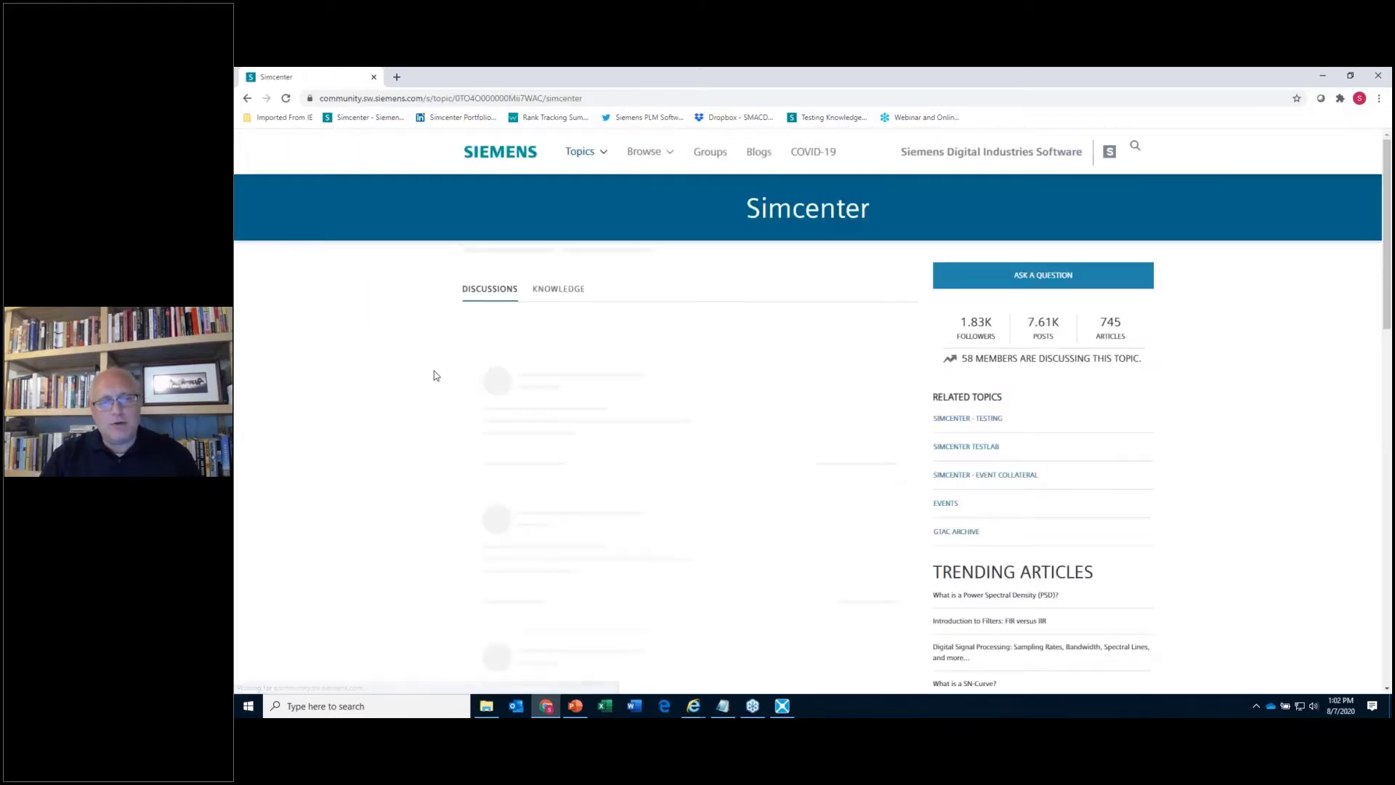
left_click(603, 158)
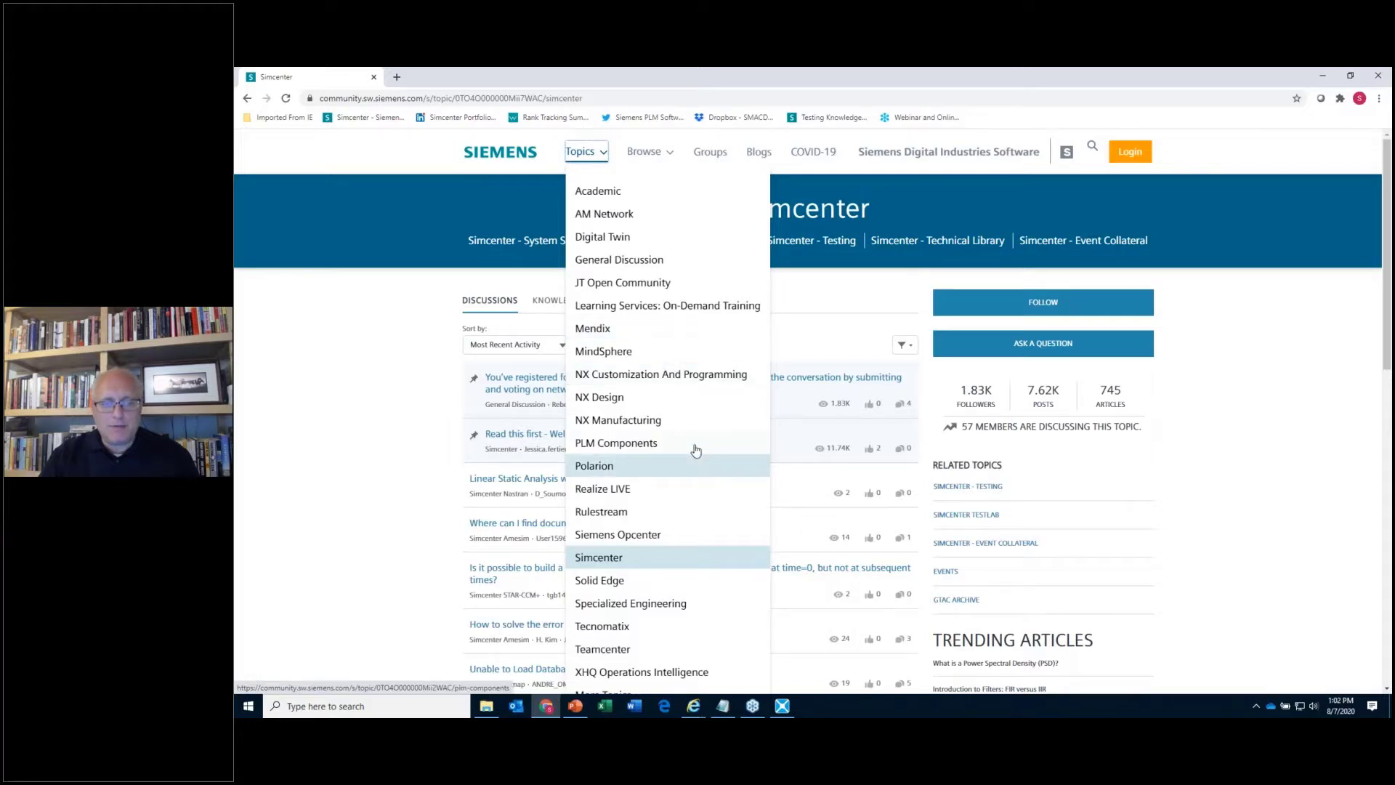
left_click(812, 209)
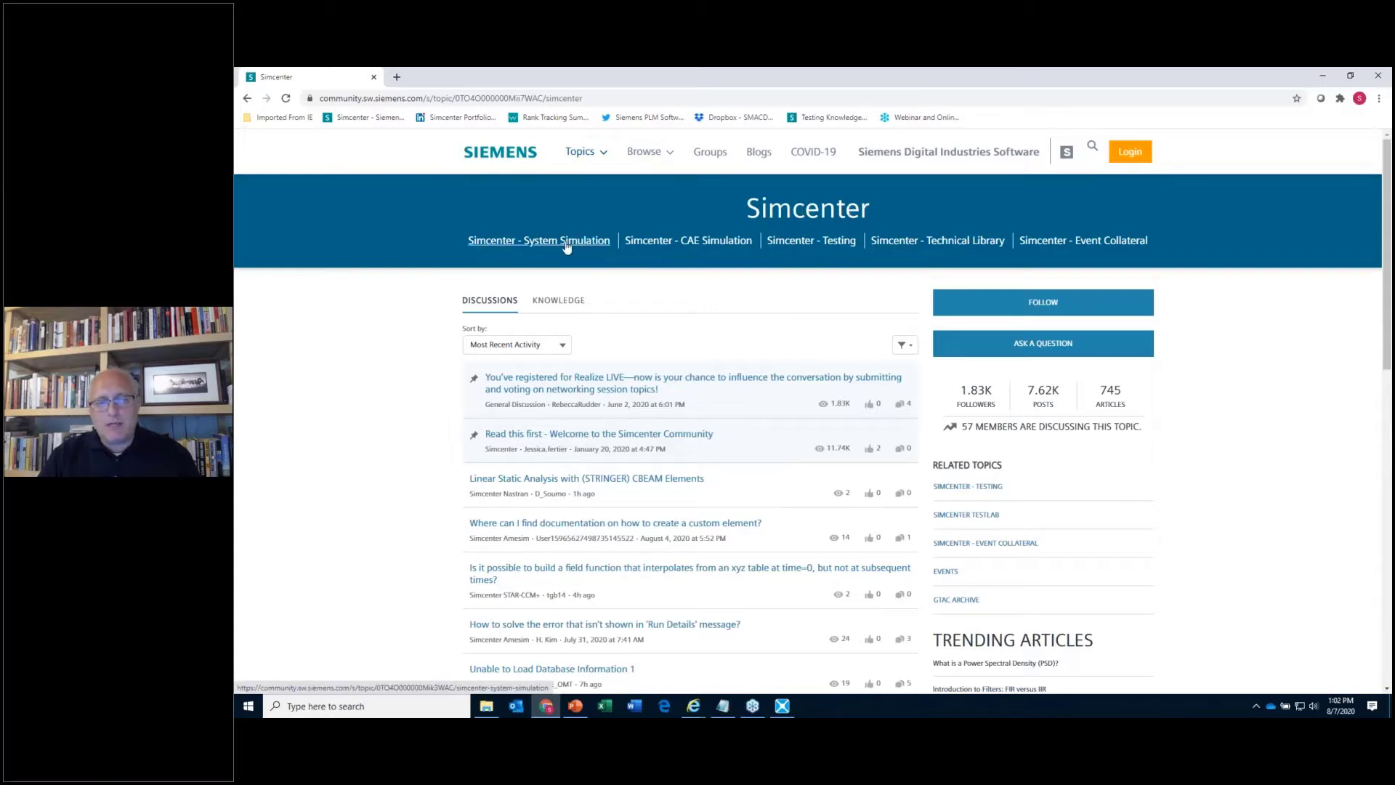
left_click(814, 242)
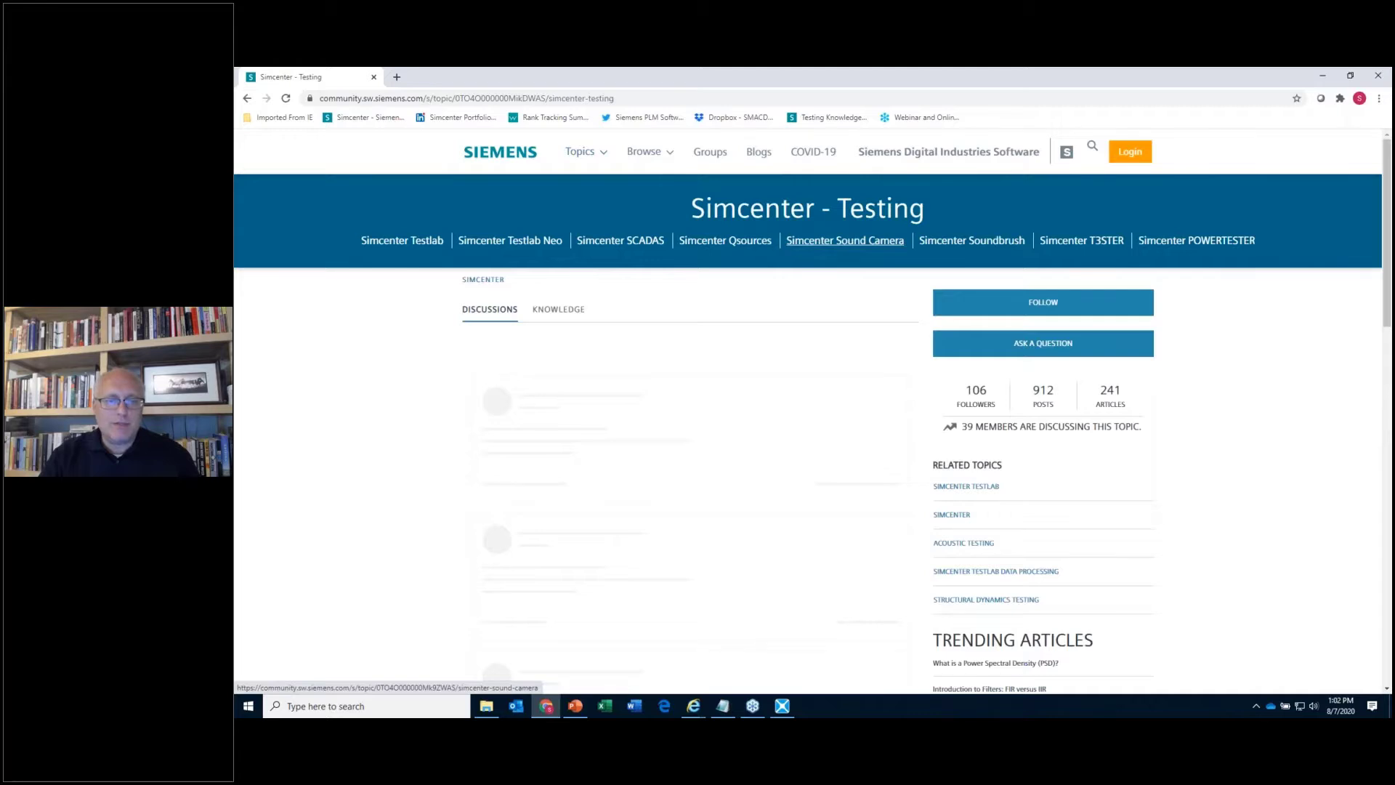
left_click(572, 317)
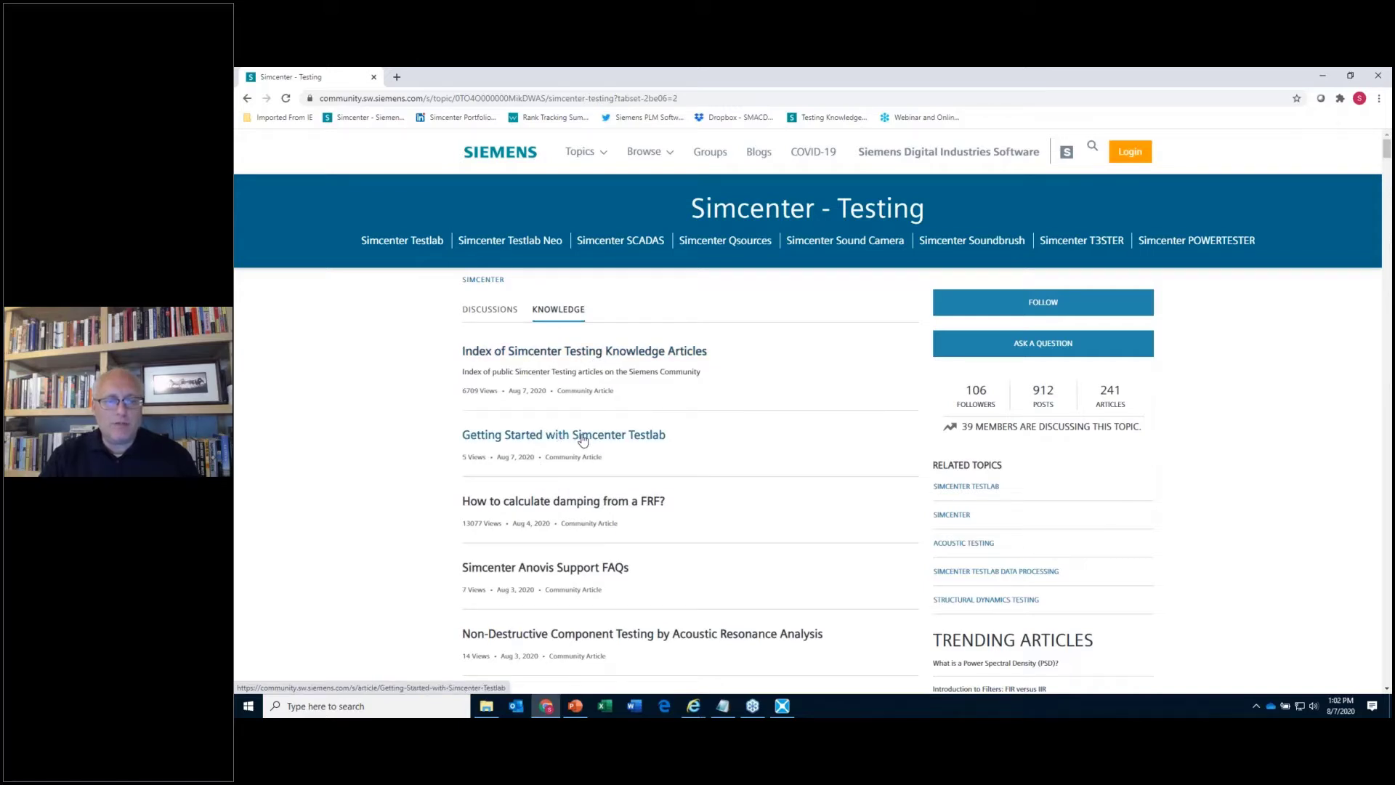
- Open the article Getting Started with Simcenter Testlab and skim its table of contents and first sections
left_click(582, 436)
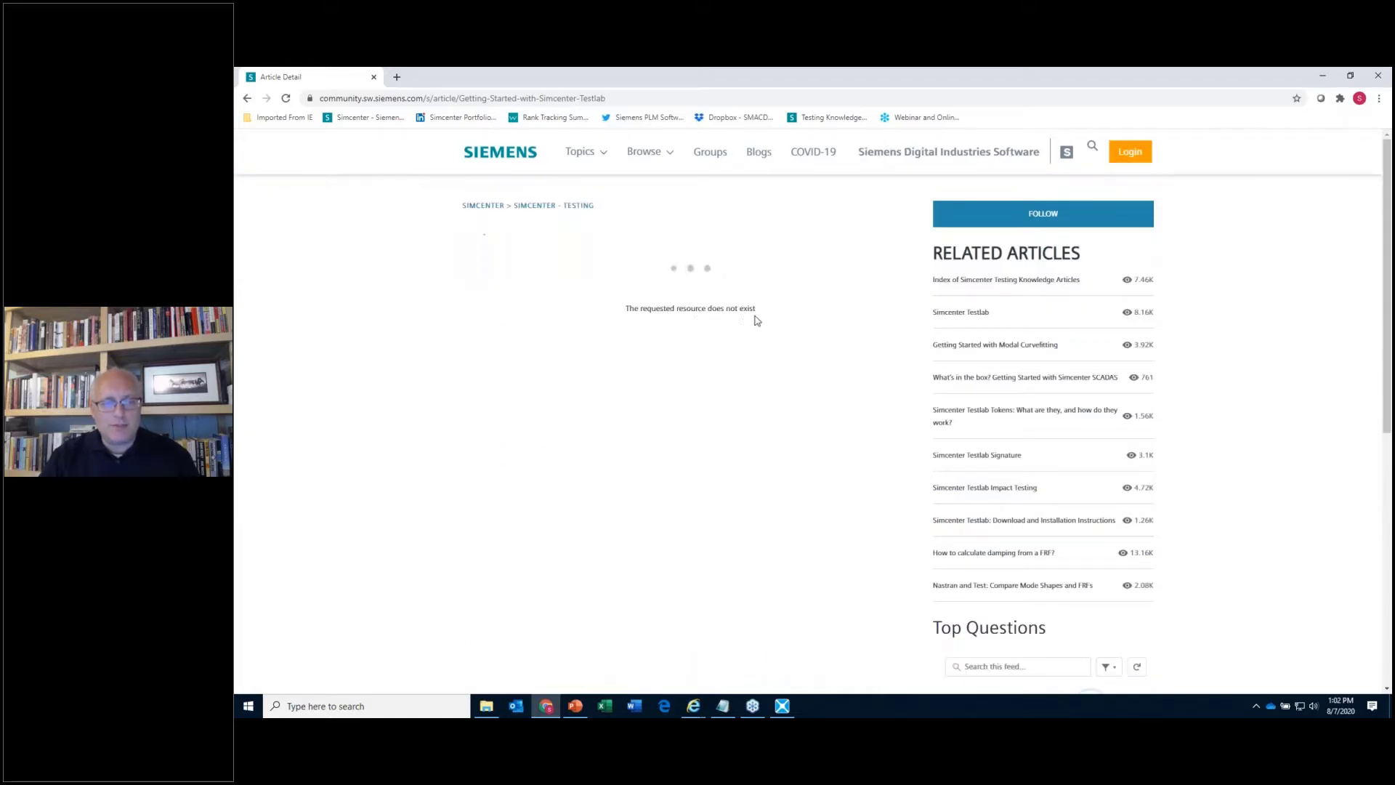
left_click(247, 100)
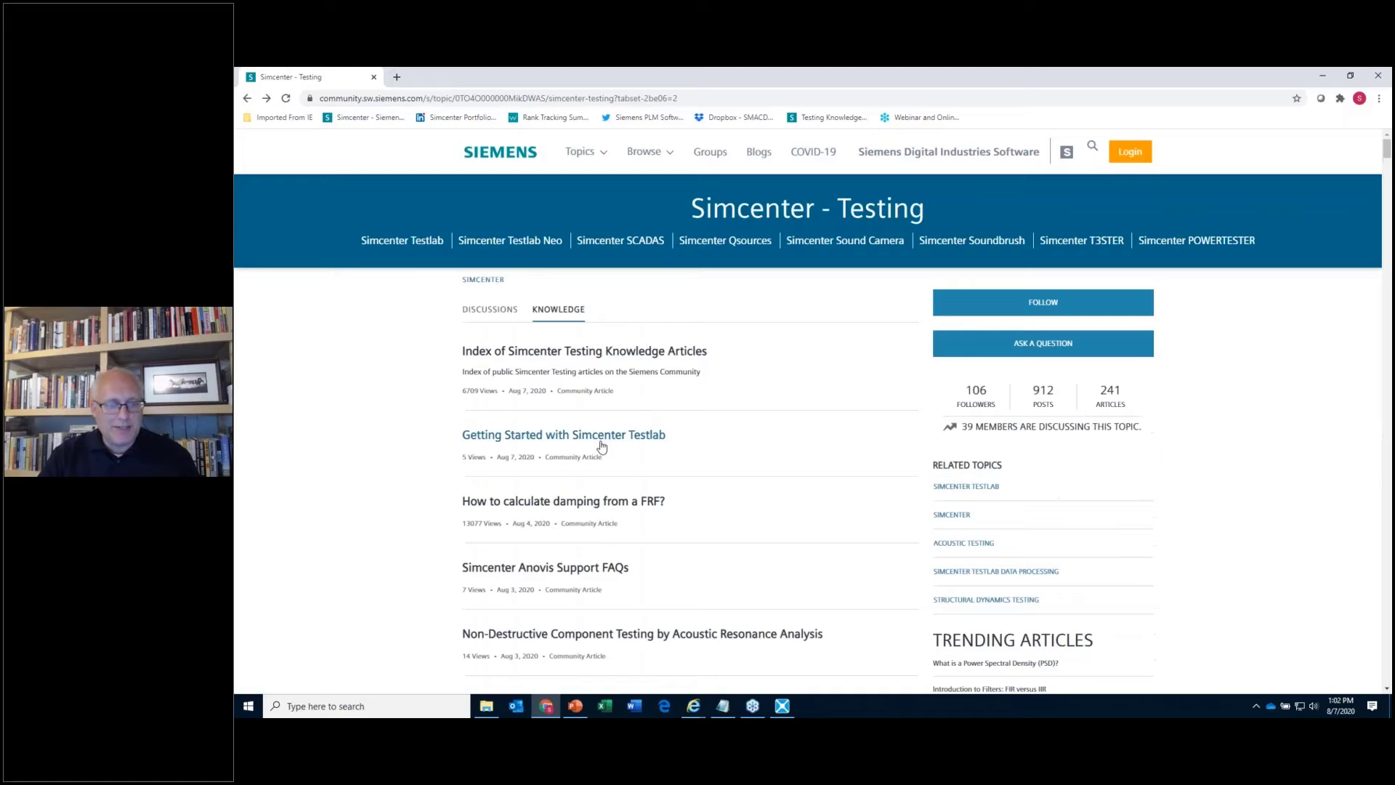
left_click(601, 447)
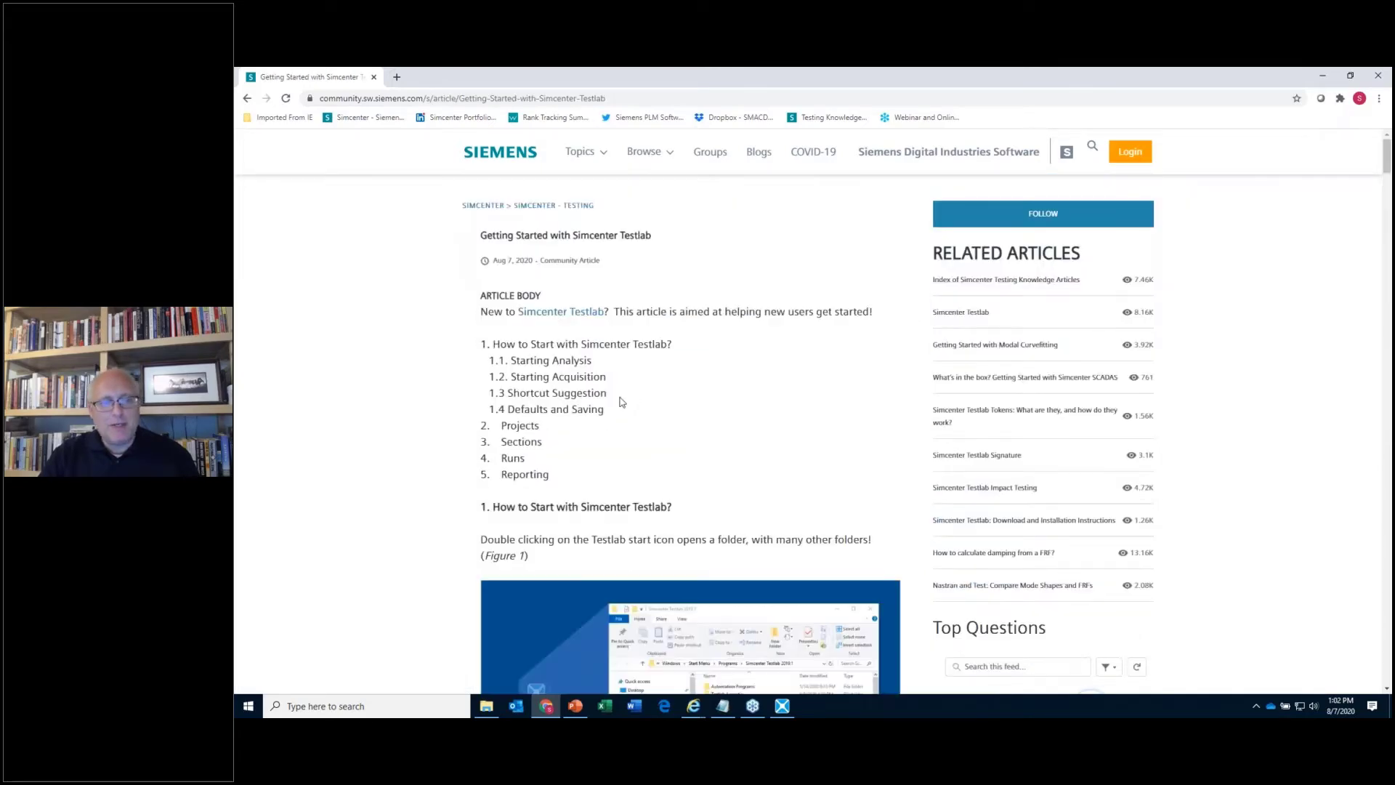
scroll(622, 402, "down", 5)
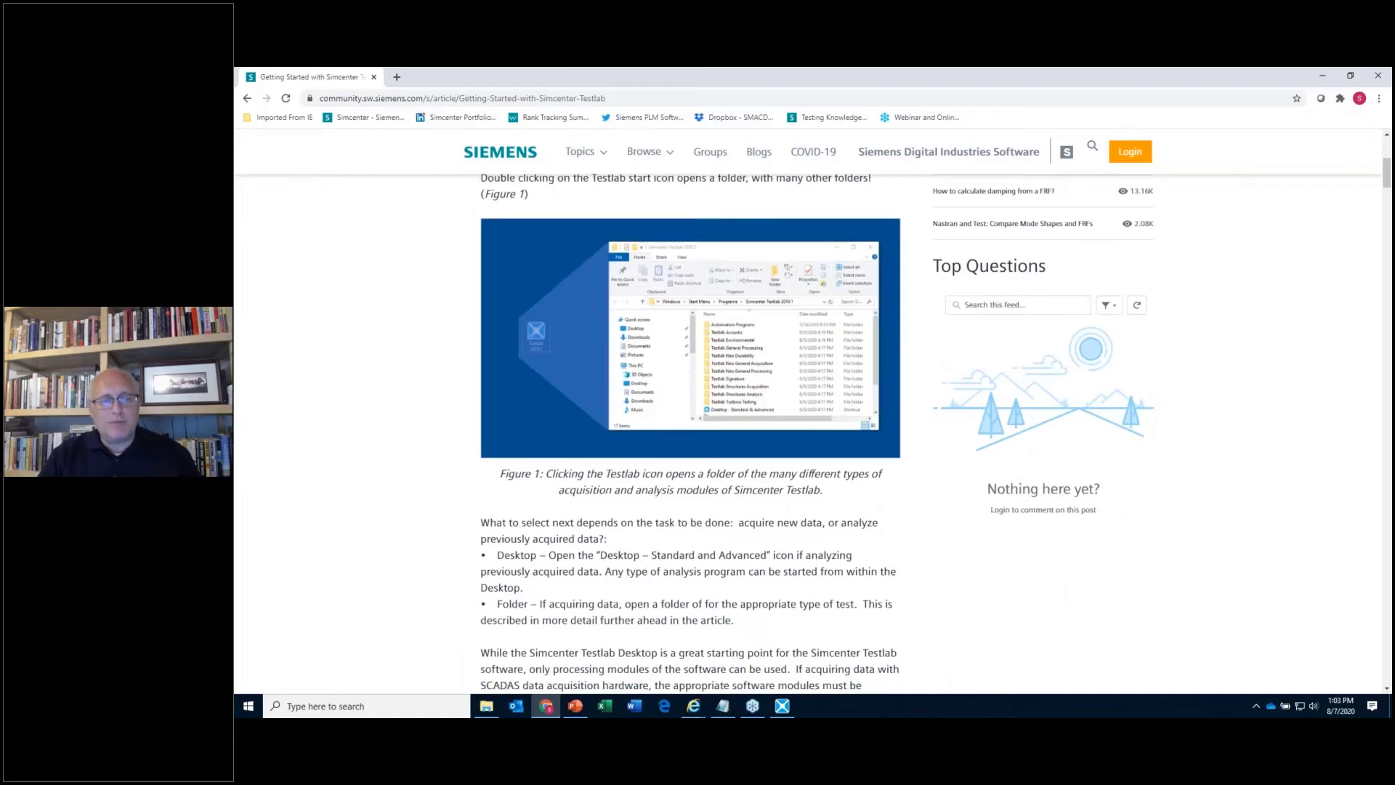
scroll(690, 436, "down", 4)
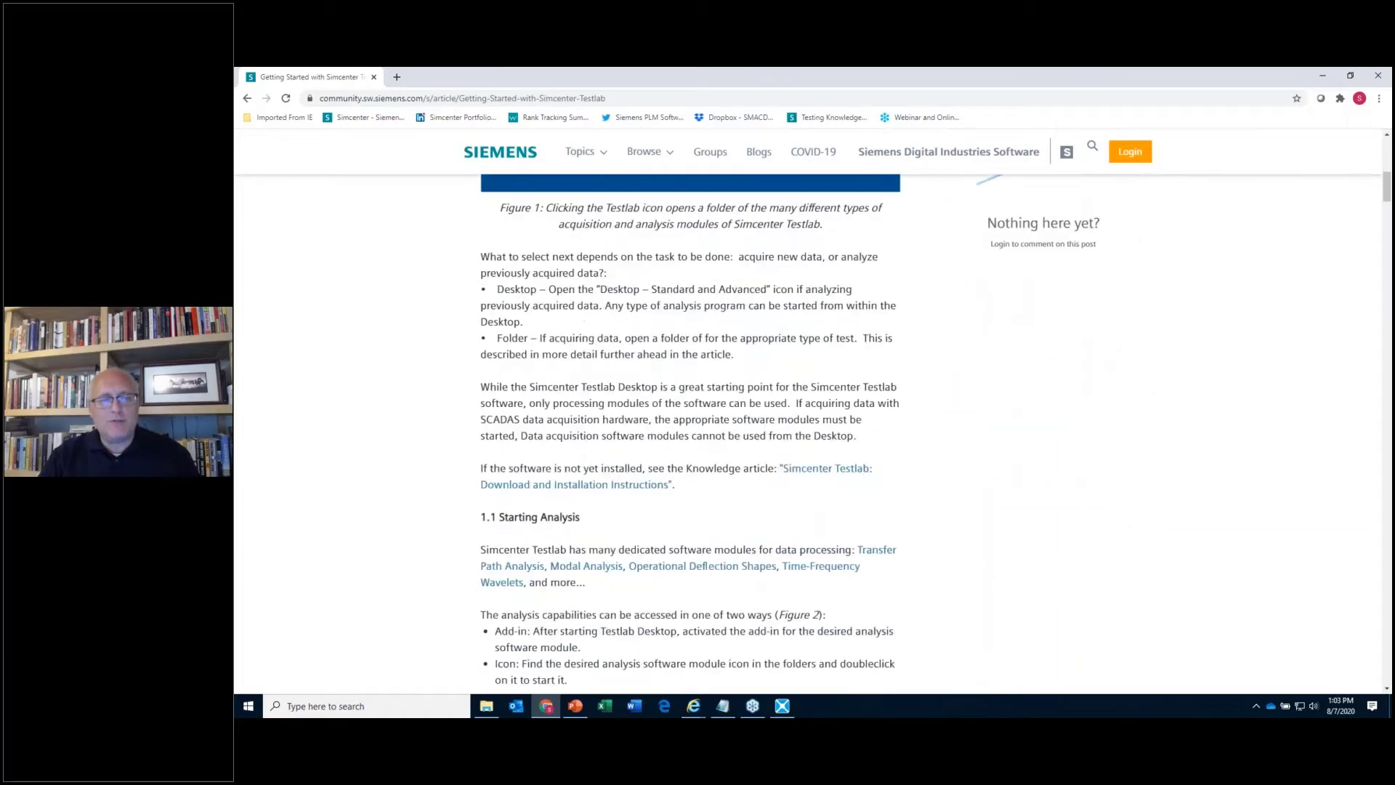
scroll(568, 316, "up", 9)
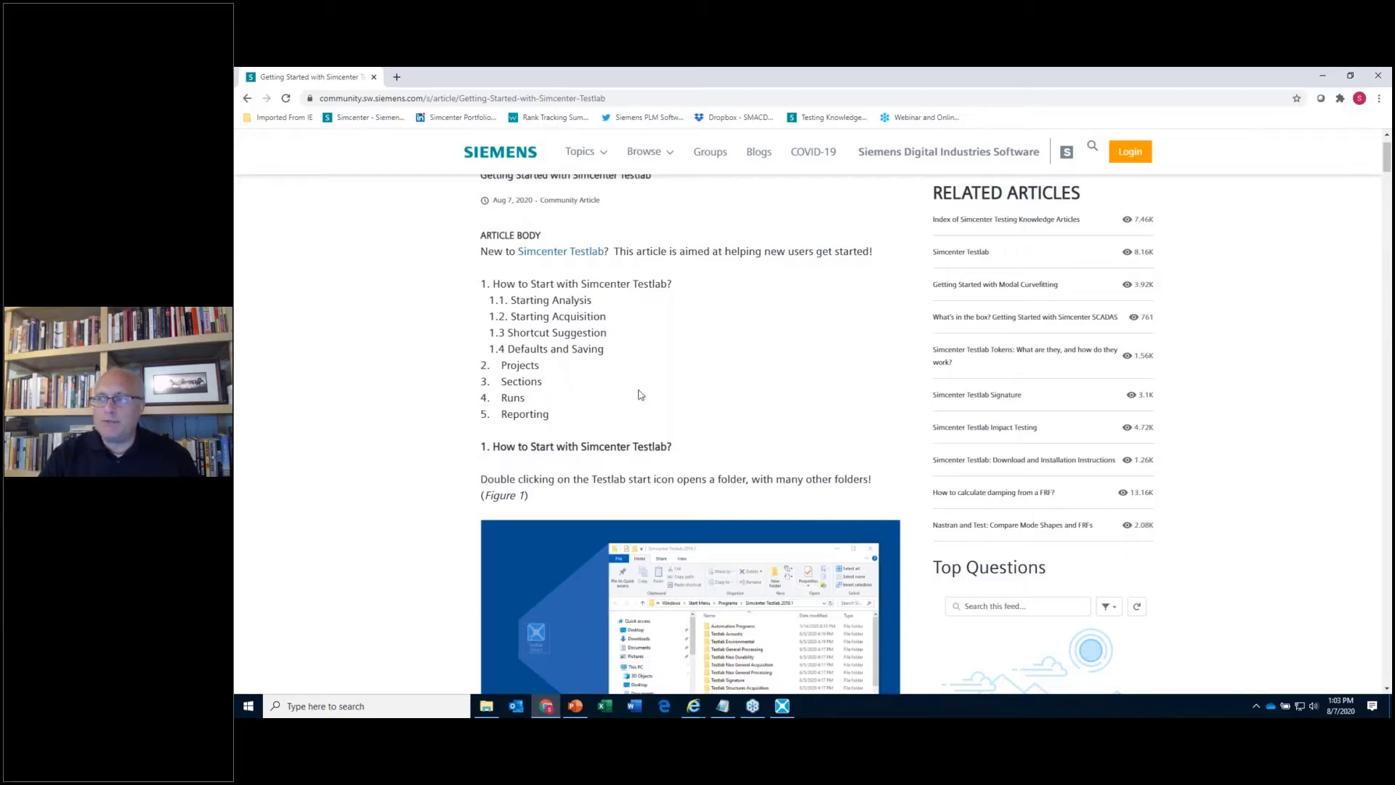
- Minimize the browser and open the Testlab 2019.1 program folder, positioning its window in clear view on the desktop
left_click(1322, 77)
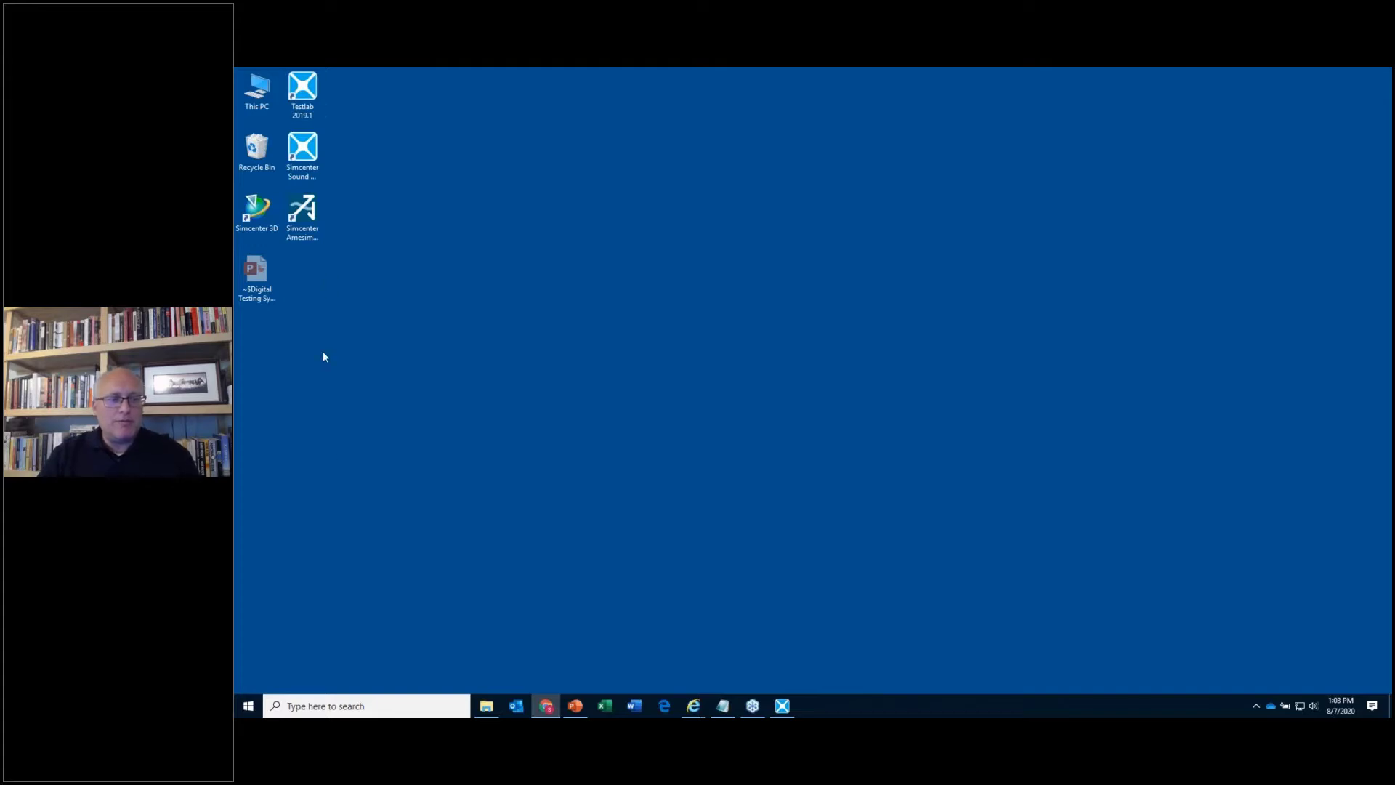
double_click(303, 96)
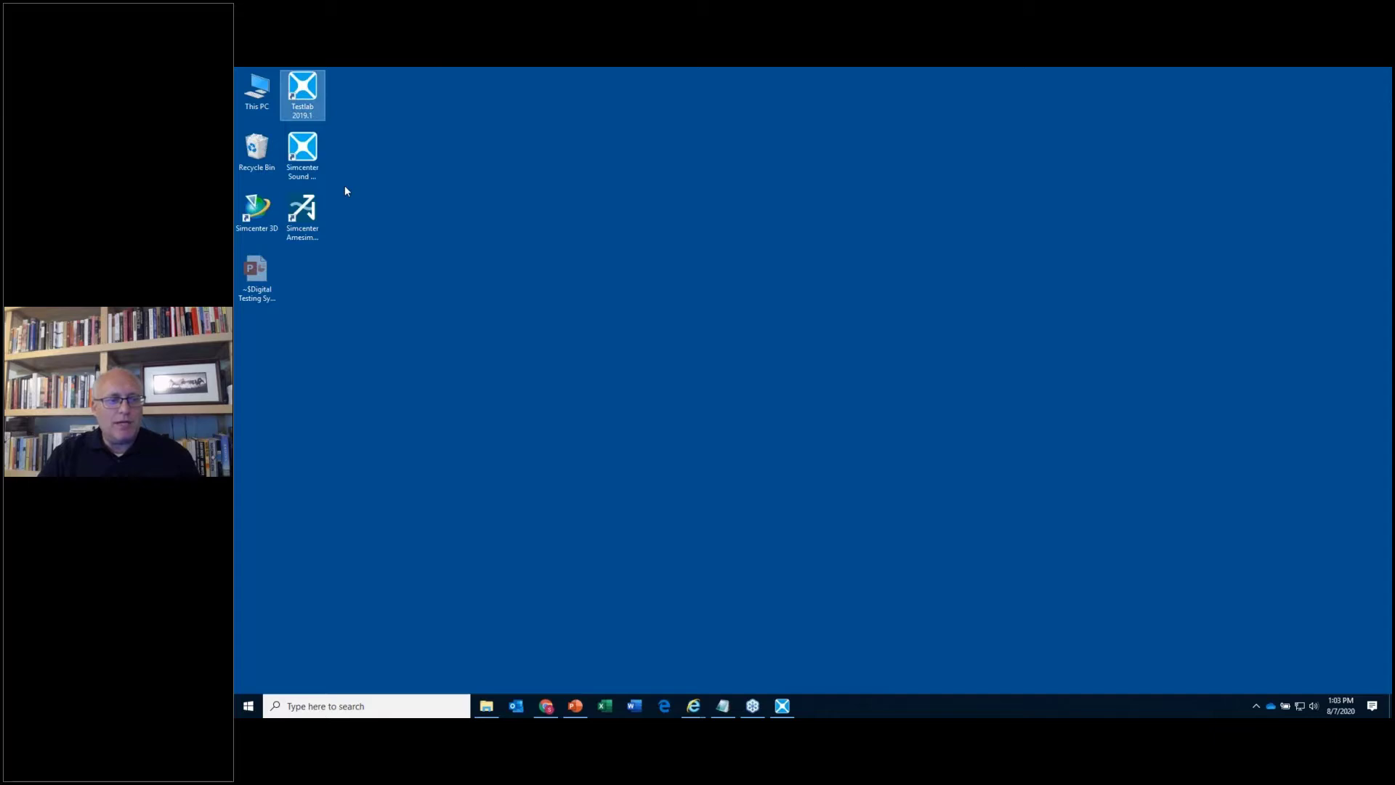
left_click(248, 706)
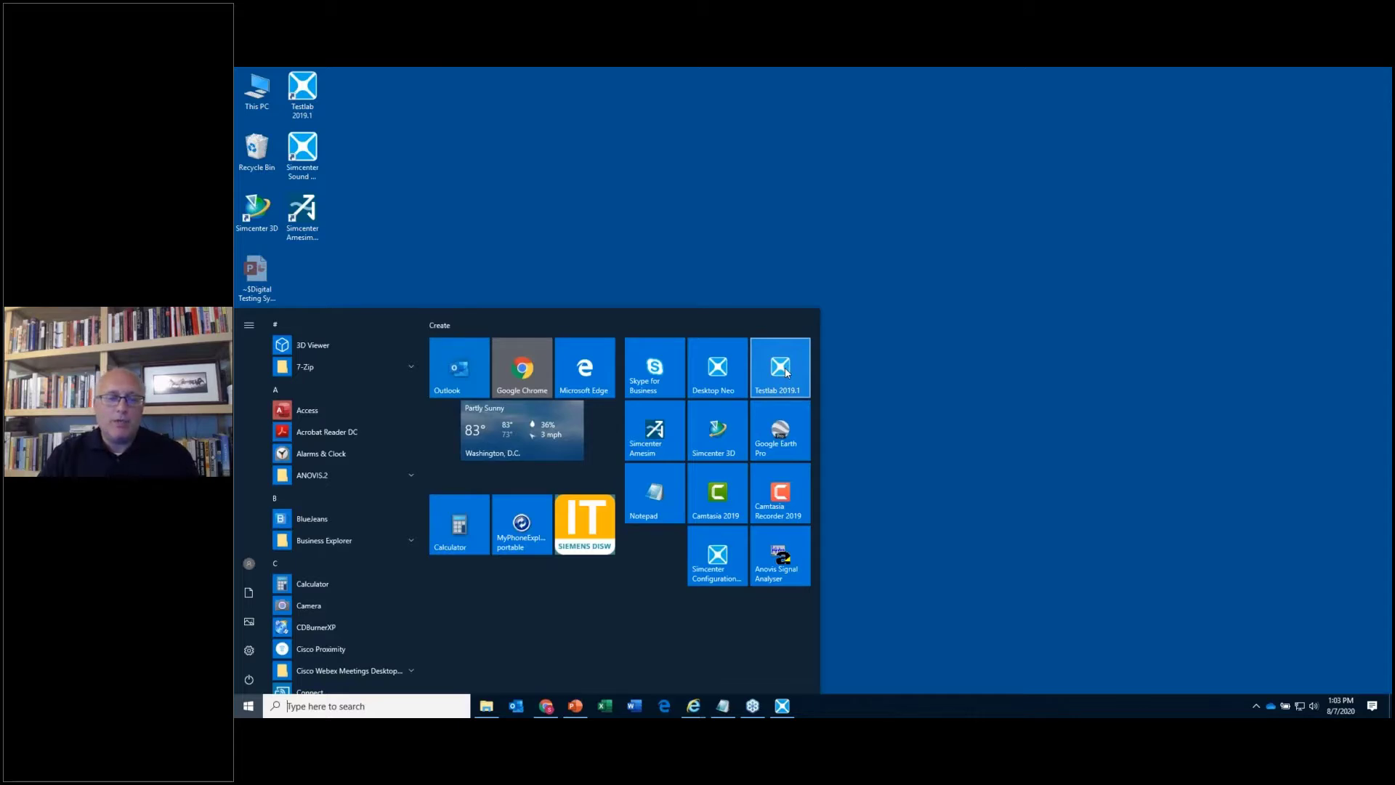
left_click(786, 372)
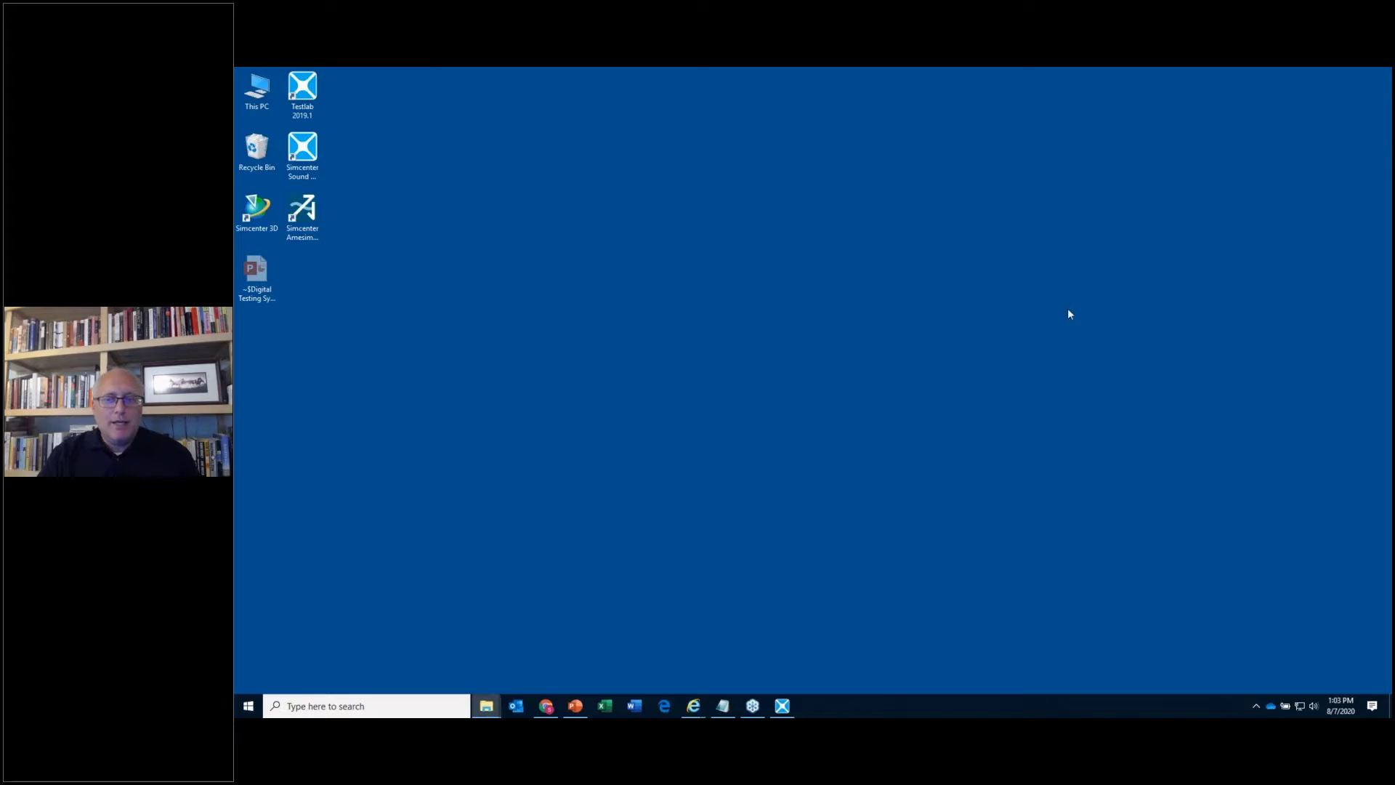
left_click_drag(1322, 298, 768, 136)
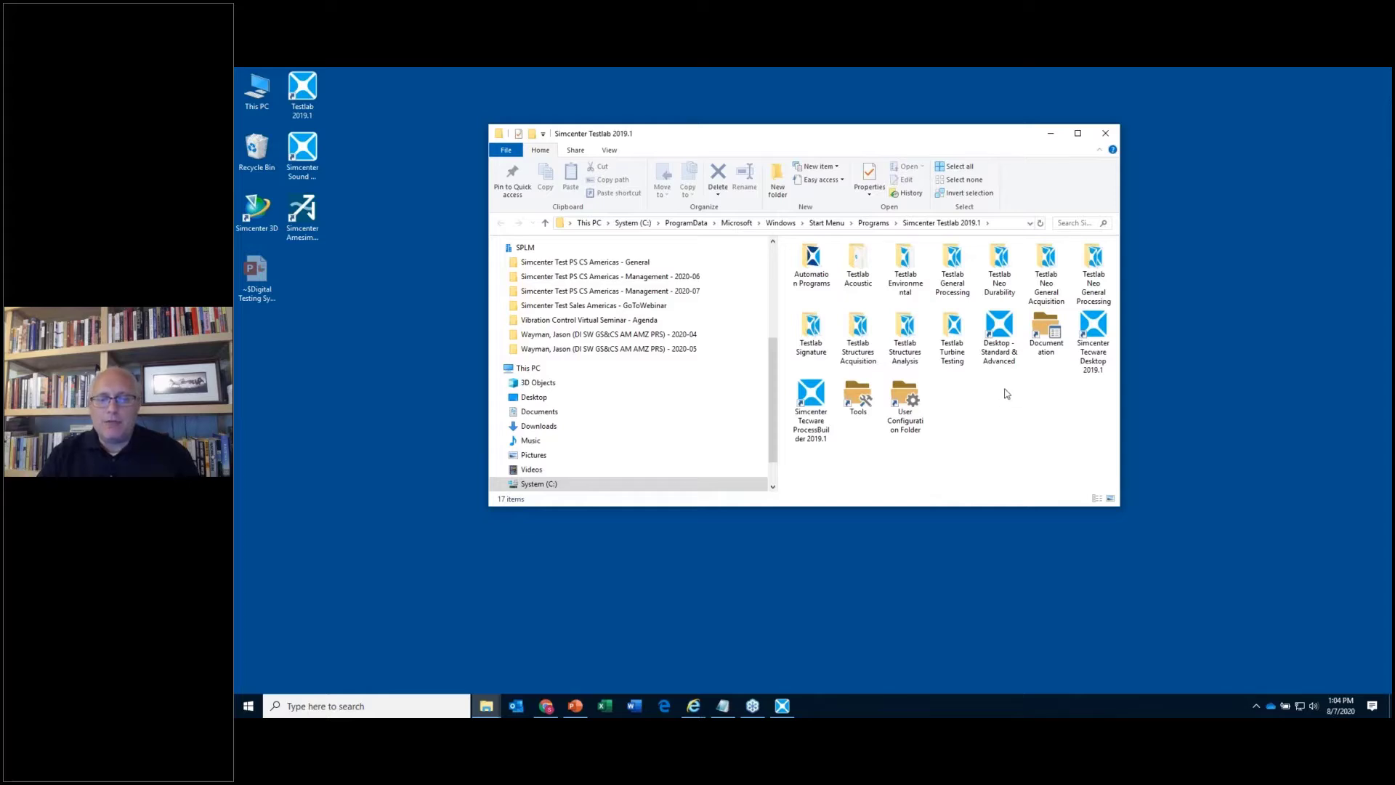
- Launch Desktop - Standard & Advanced from the Testlab folder and move its window clear of the folder's program icons
left_click(1002, 336)
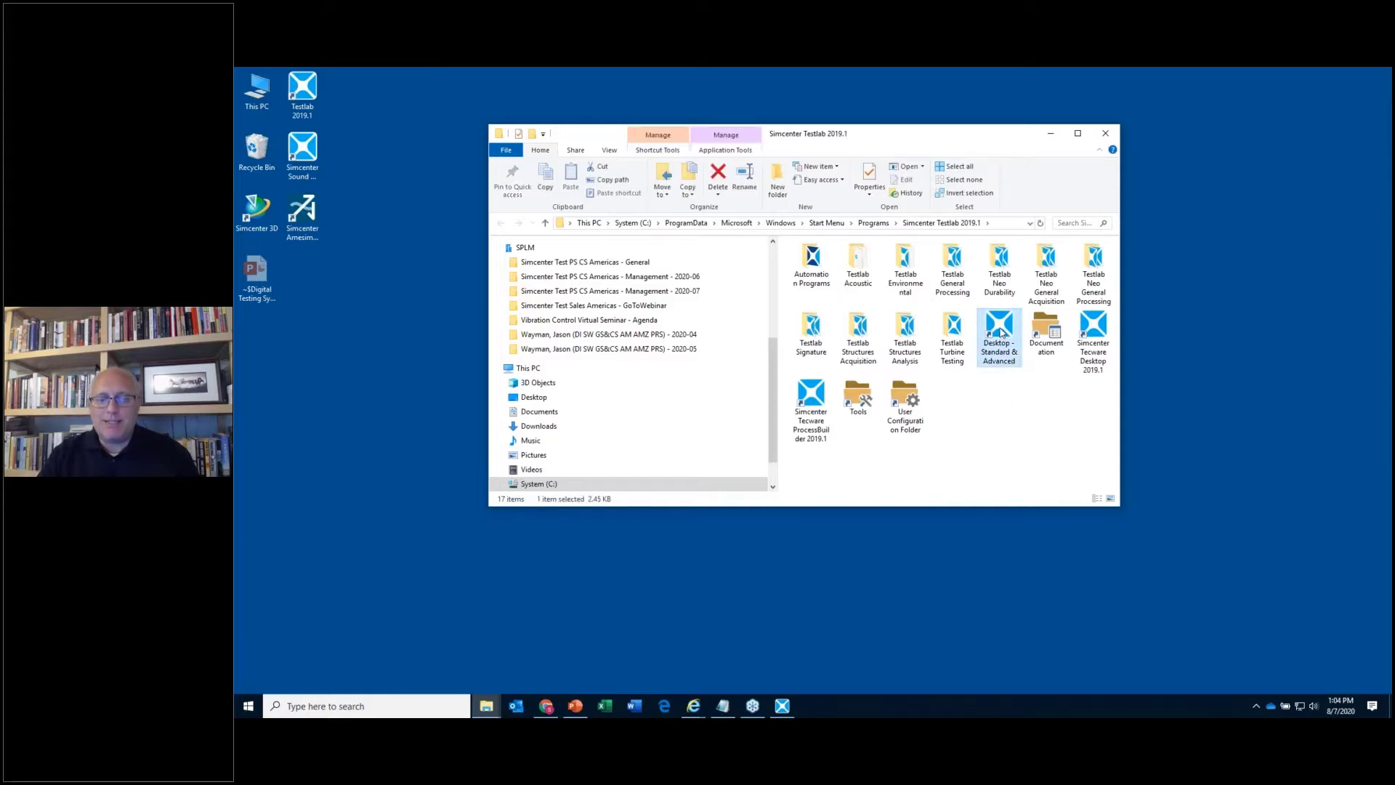
double_click(1001, 334)
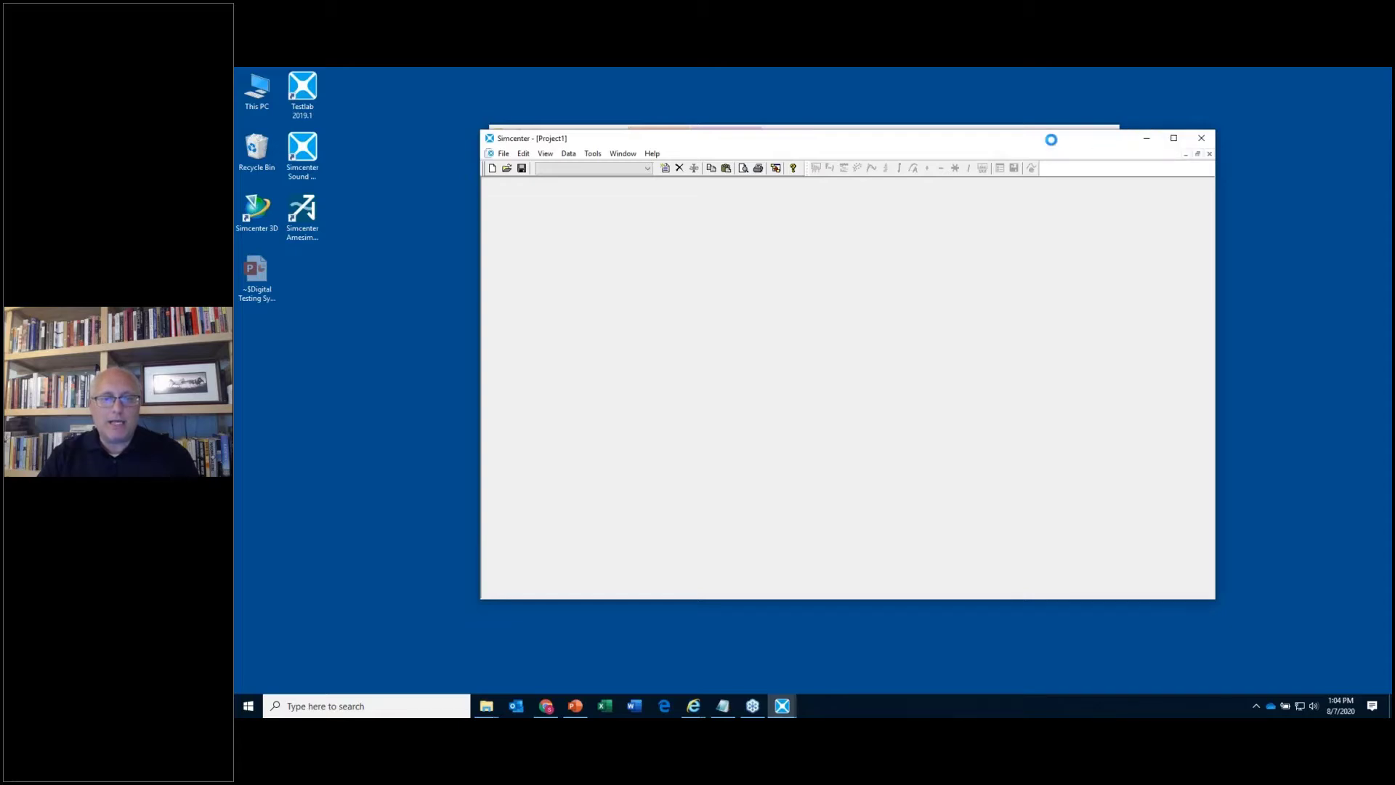
left_click_drag(1051, 140, 809, 71)
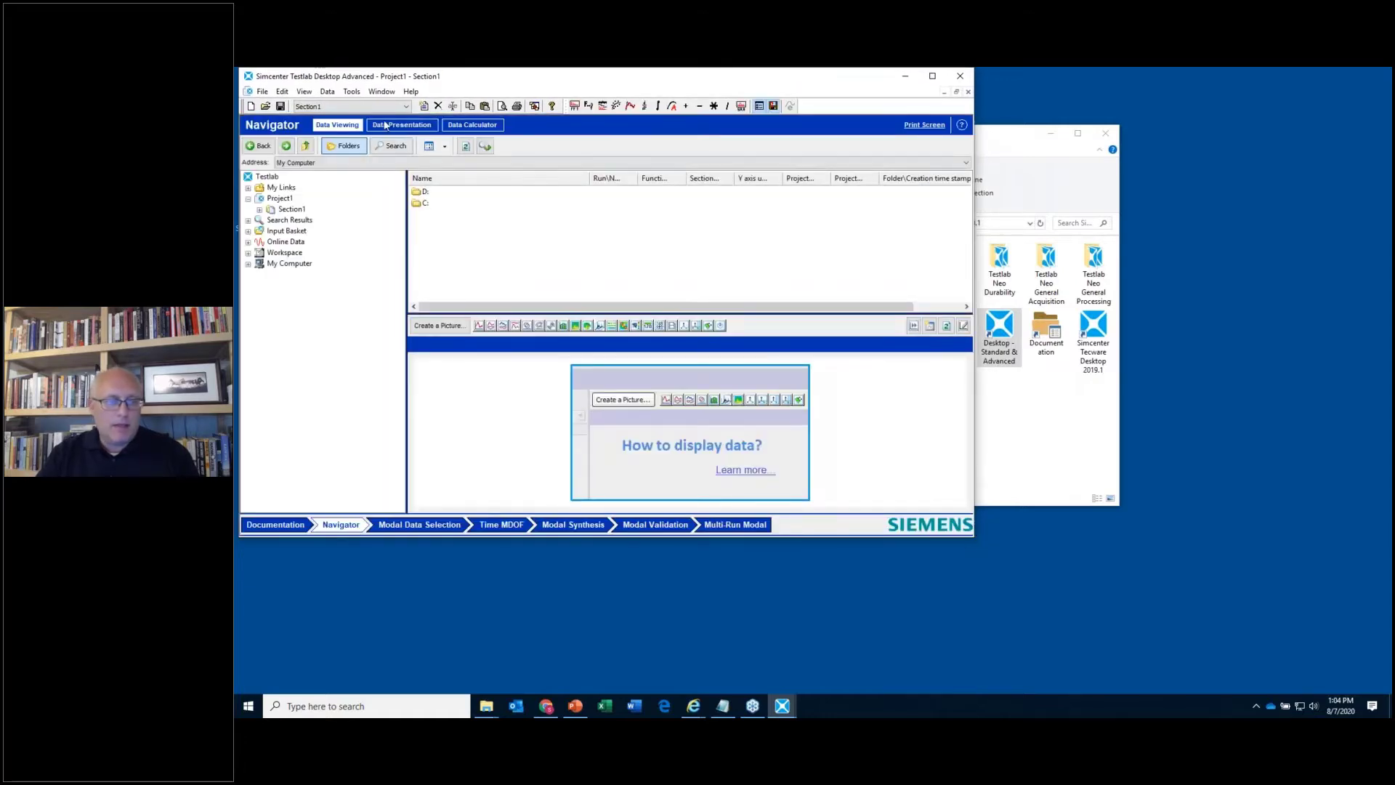
- Deactivate the Modal Analysis add-in in Testlab Desktop
left_click(350, 91)
left_click(367, 109)
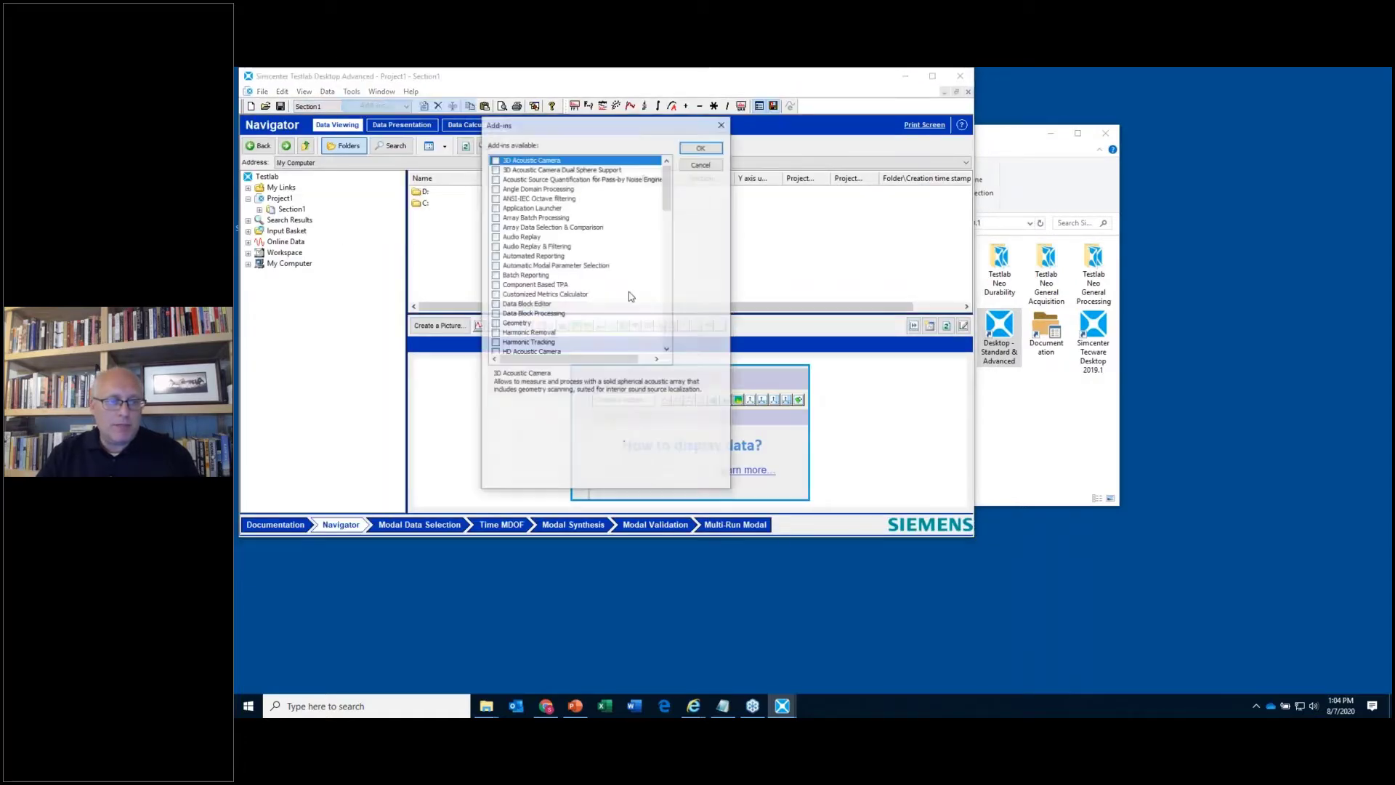
scroll(553, 346, "down", 4)
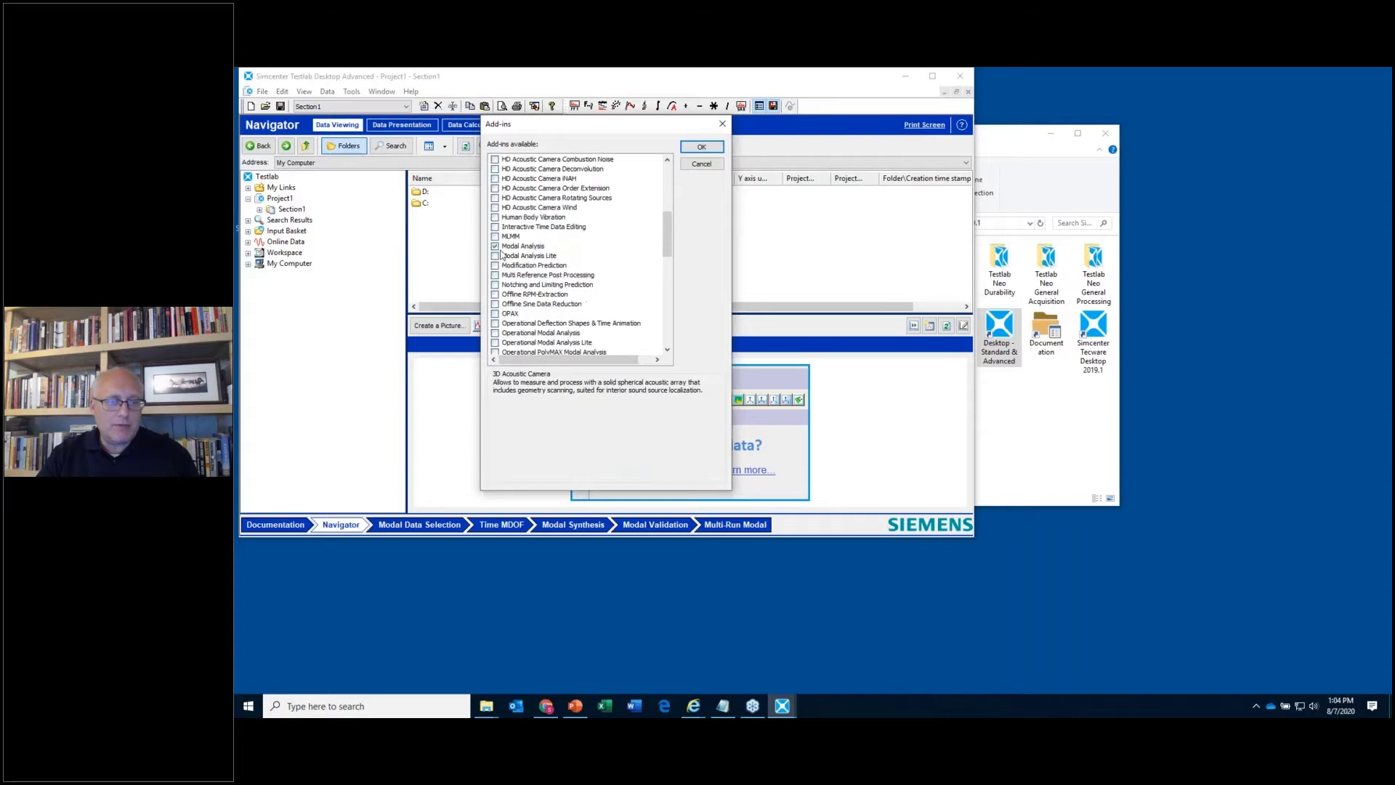
left_click(525, 247)
left_click(702, 147)
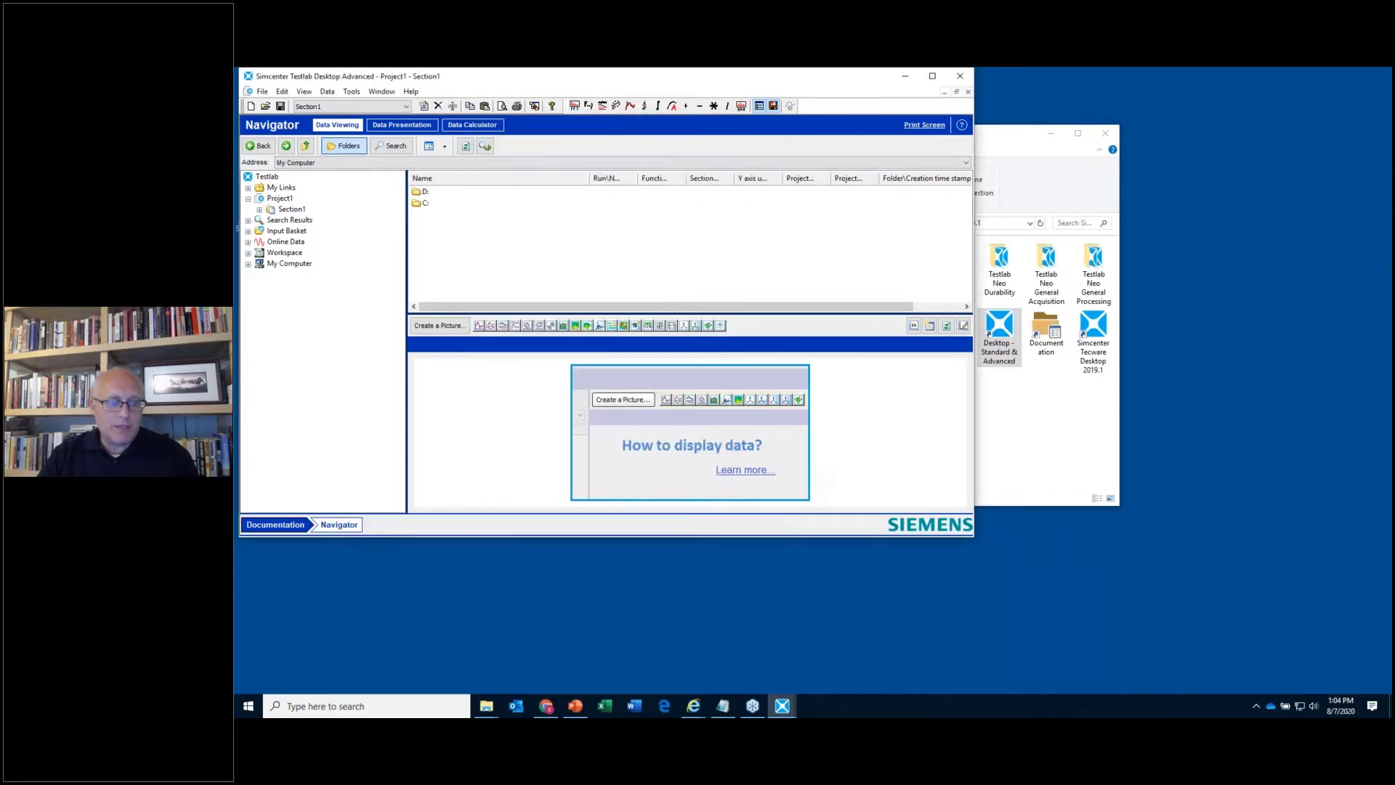
- Arrange the Testlab Desktop and program folder windows side by side, and narrow the folder's navigation pane so all icons fit
left_click_drag(972, 539, 941, 680)
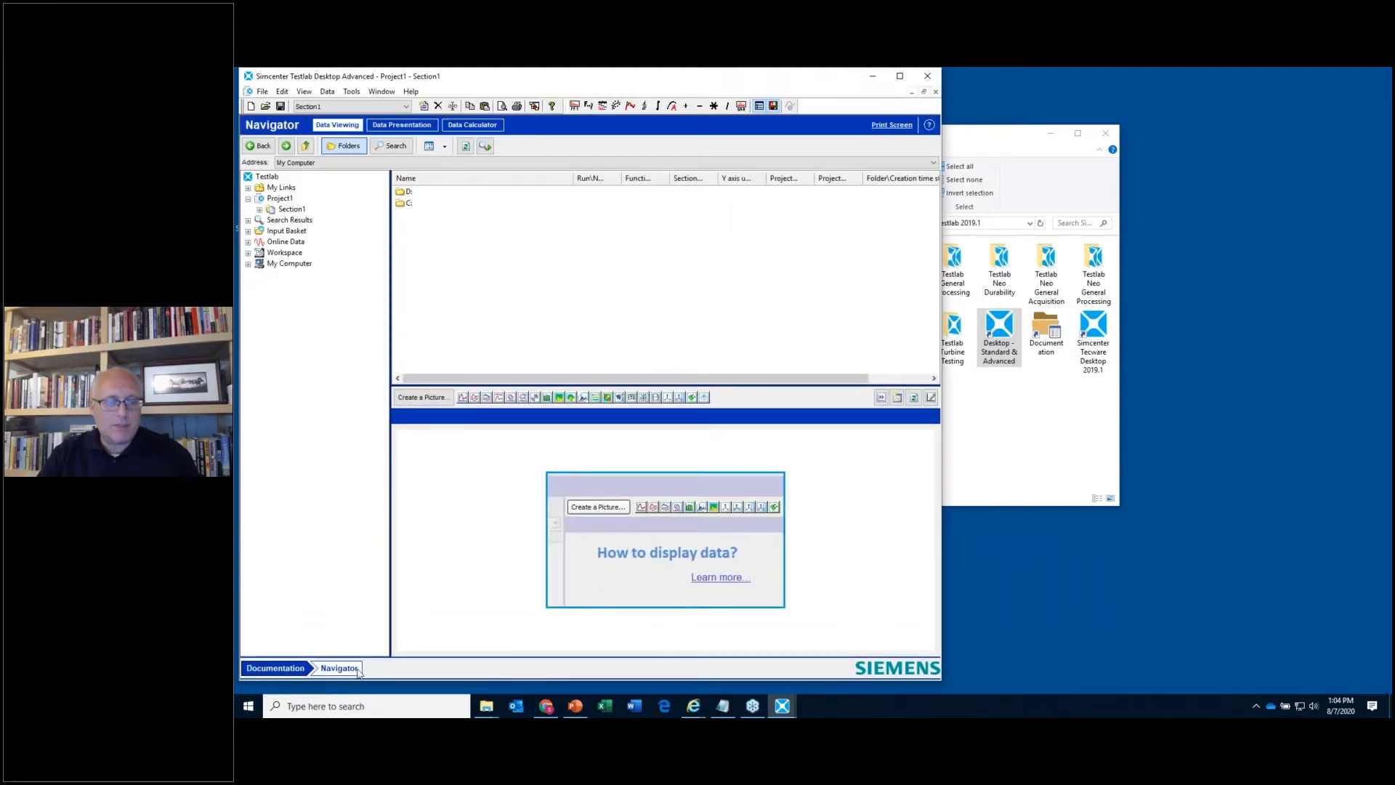
left_click_drag(1012, 144, 1257, 96)
left_click_drag(736, 460, 953, 683)
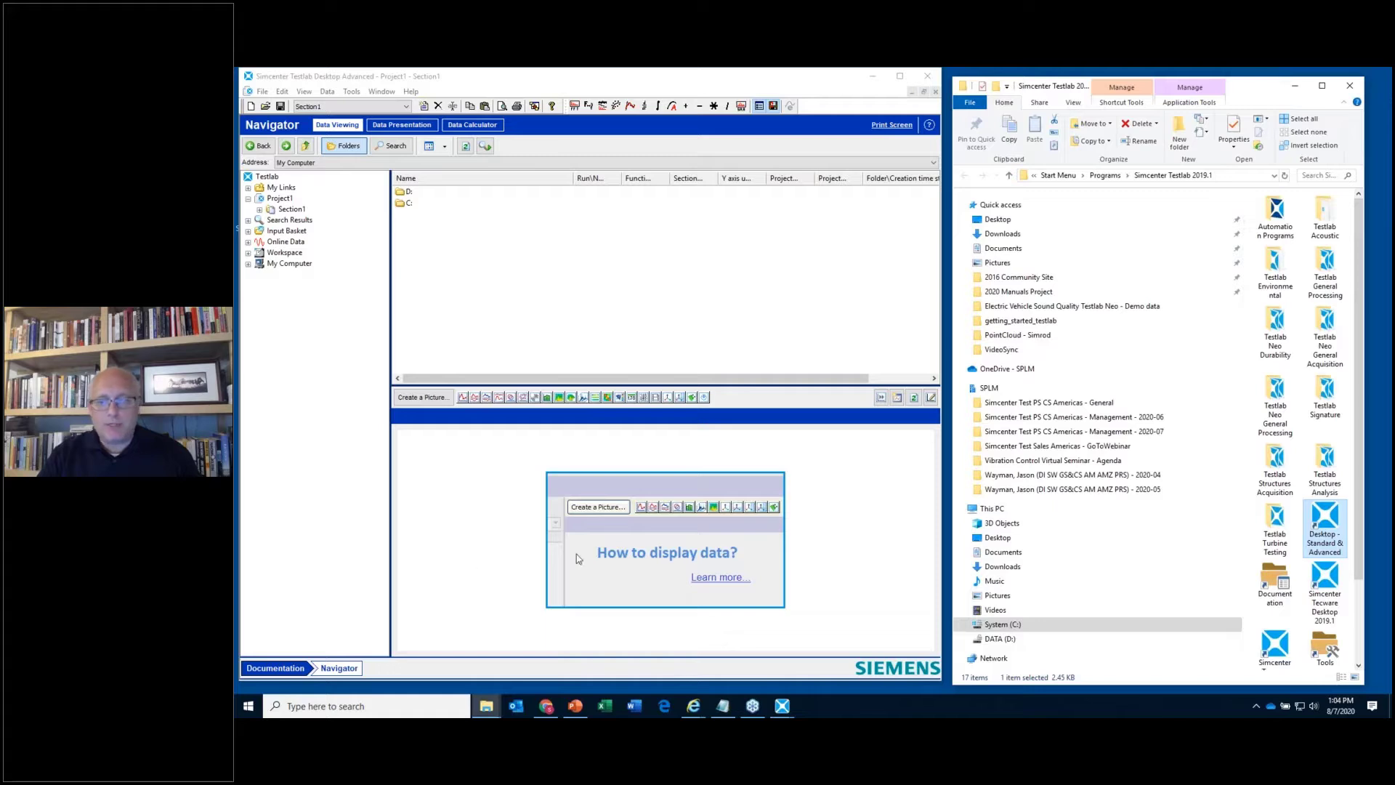
left_click_drag(1247, 389, 963, 388)
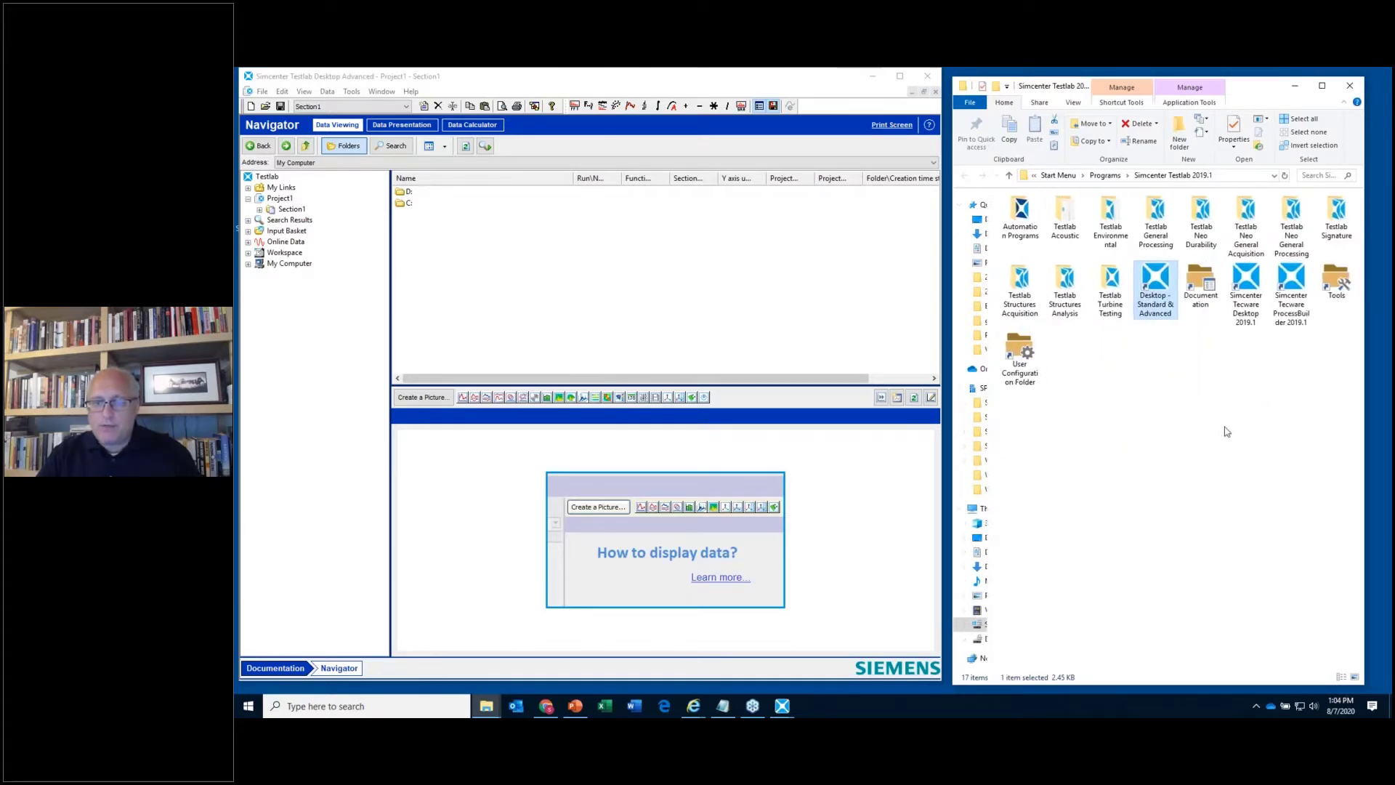
- Open the Testlab Structures Analysis folder and select the Modal Analysis program
left_click(1190, 418)
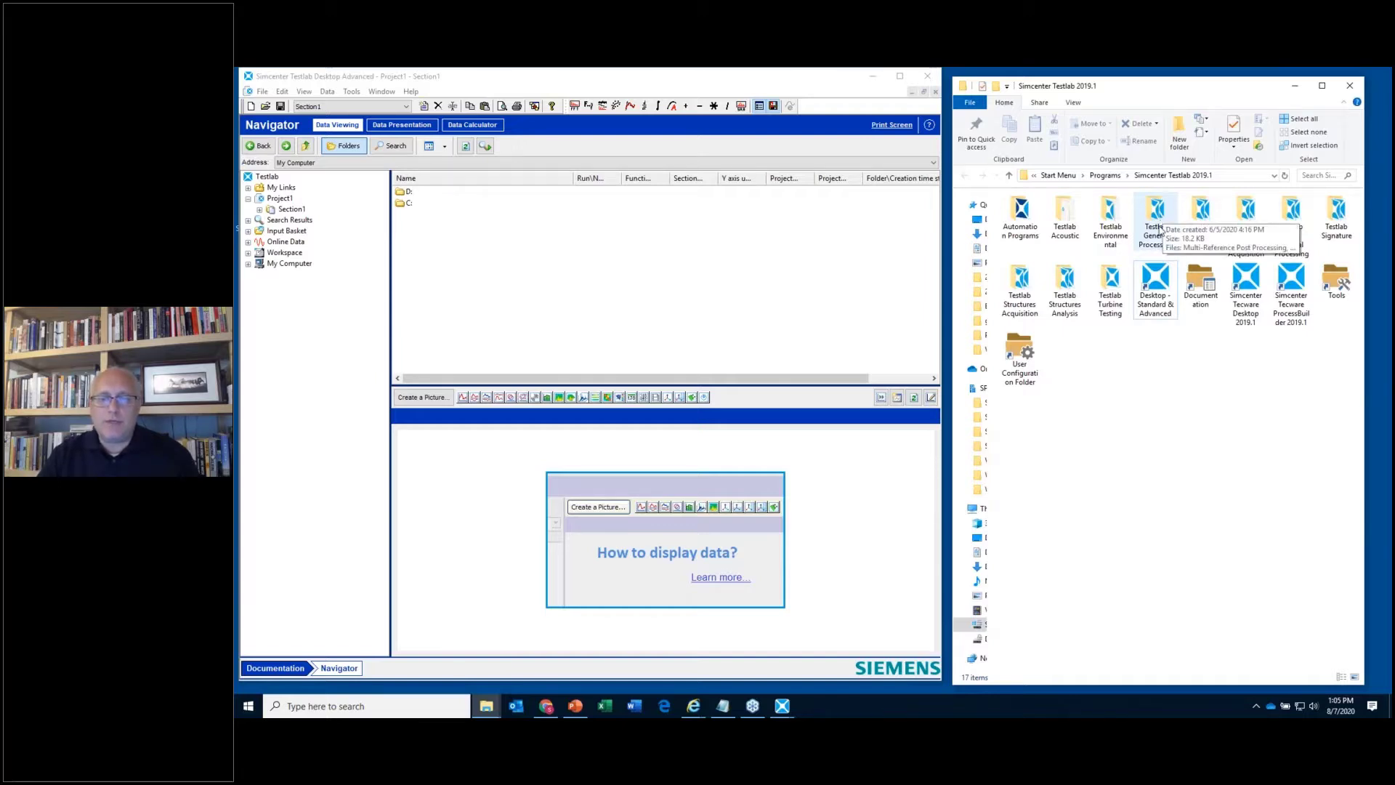
double_click(1076, 288)
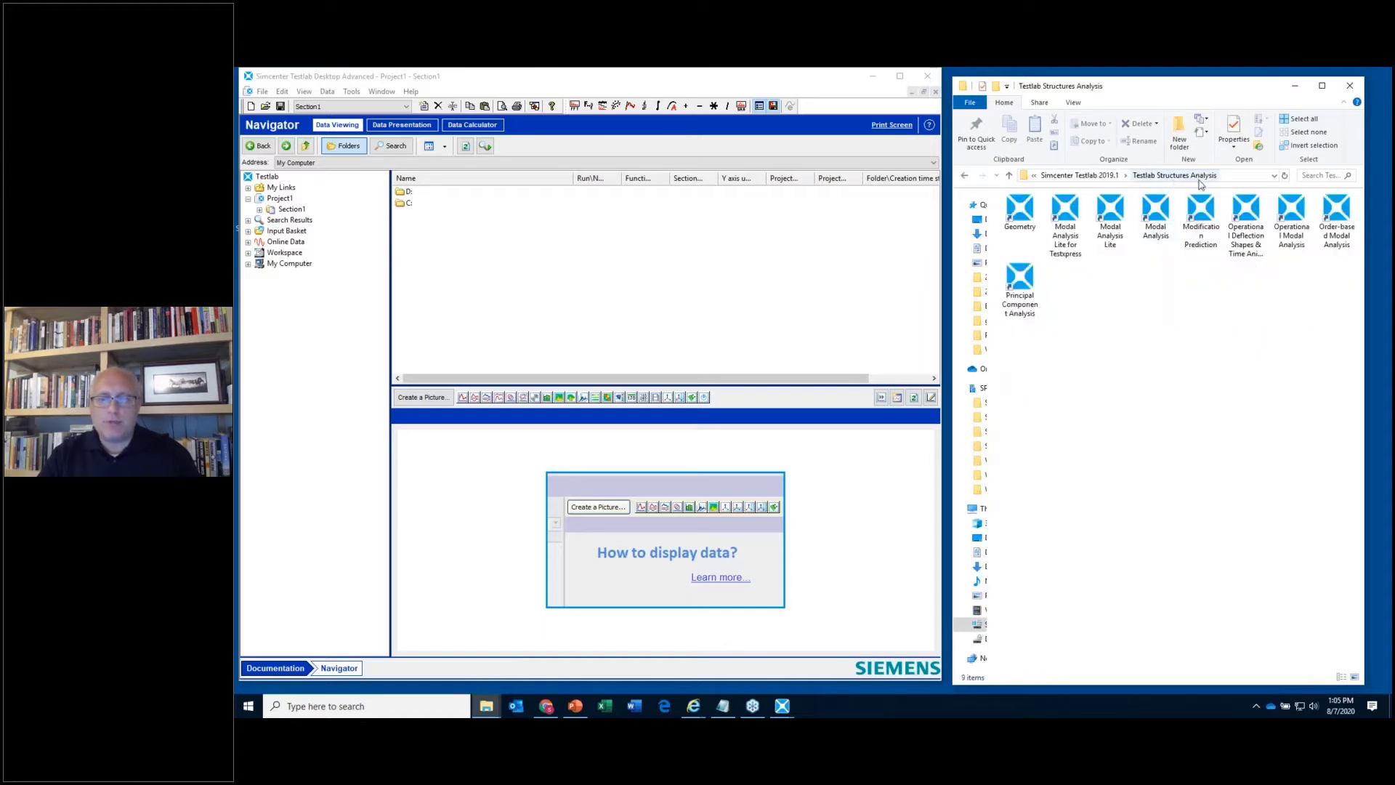
left_click(1161, 230)
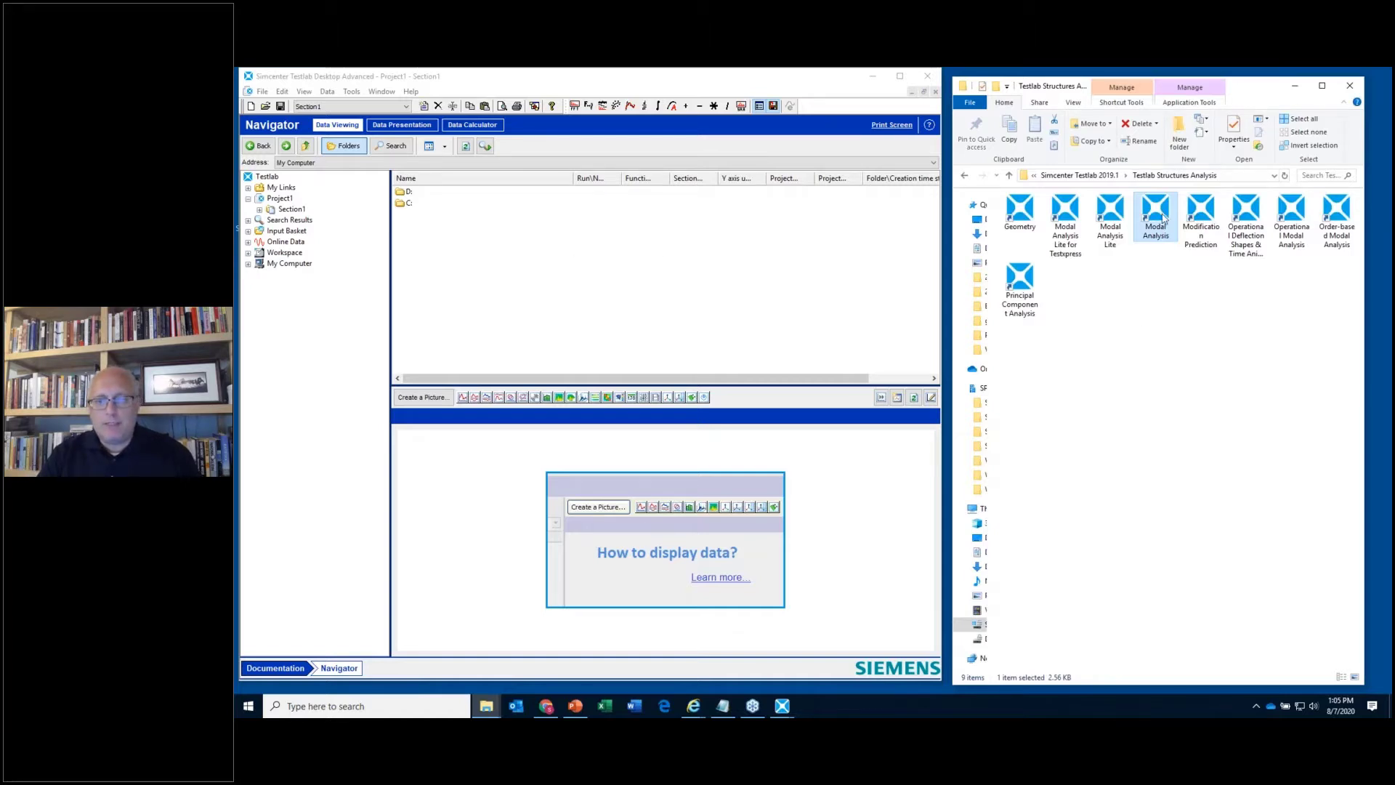
- Activate the Modal Analysis add-in in Testlab Desktop
left_click(352, 93)
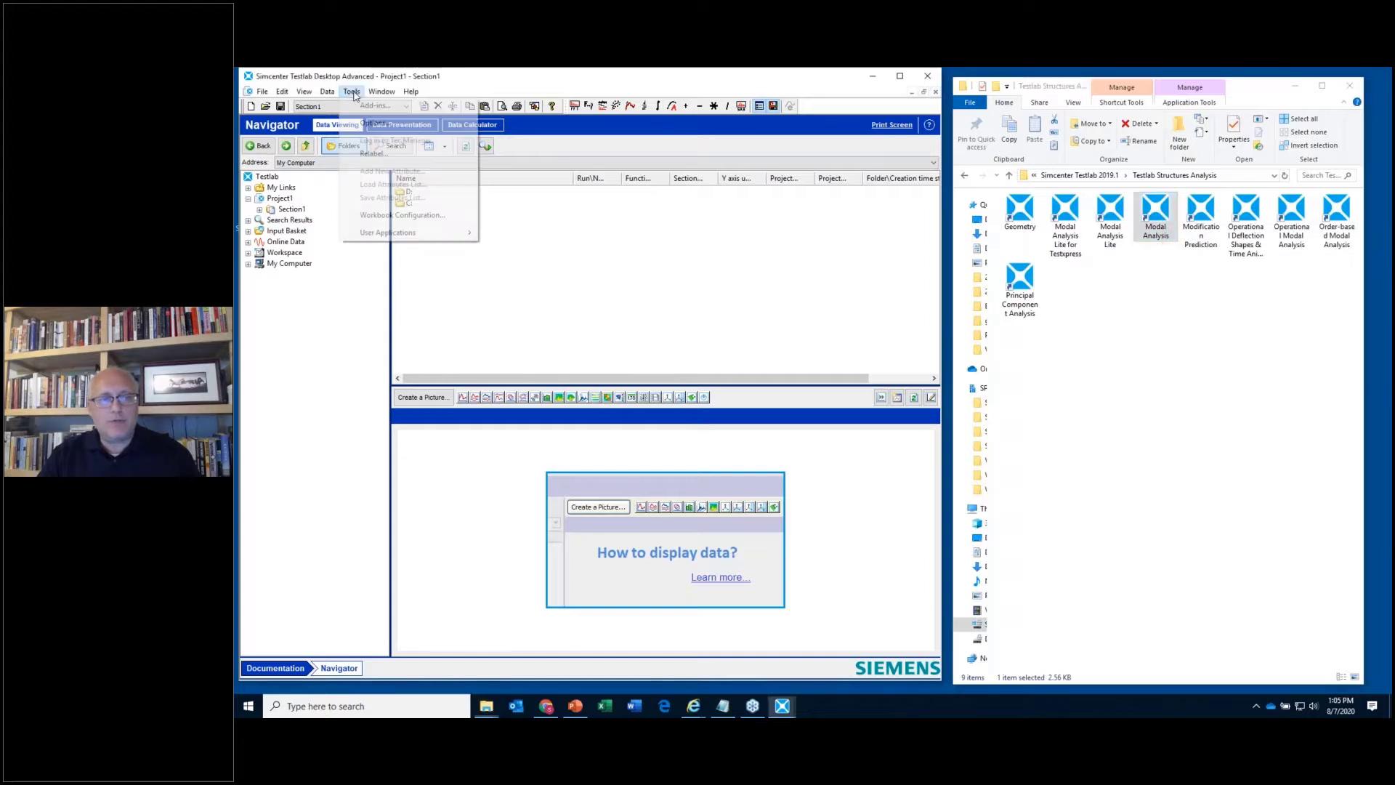
left_click(361, 107)
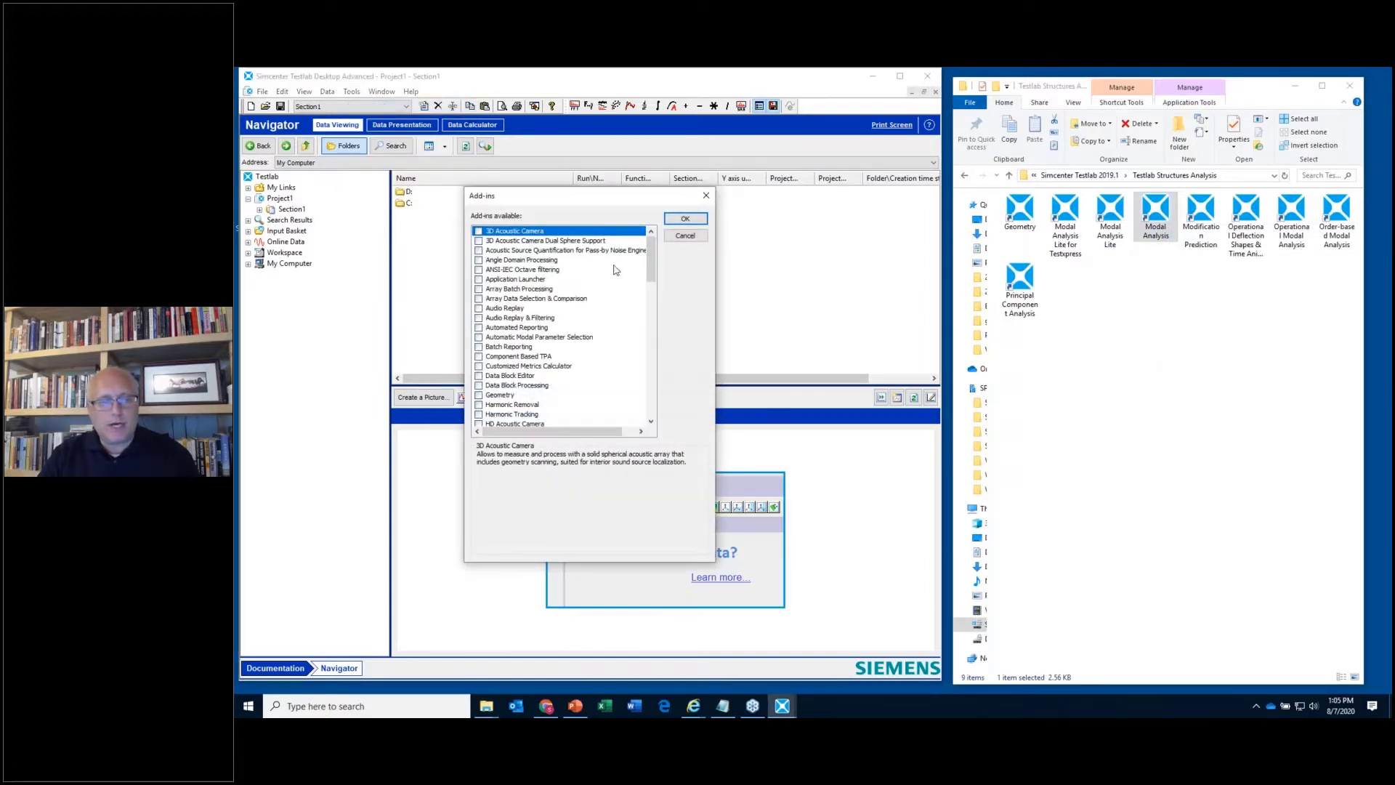
left_click_drag(652, 258, 640, 317)
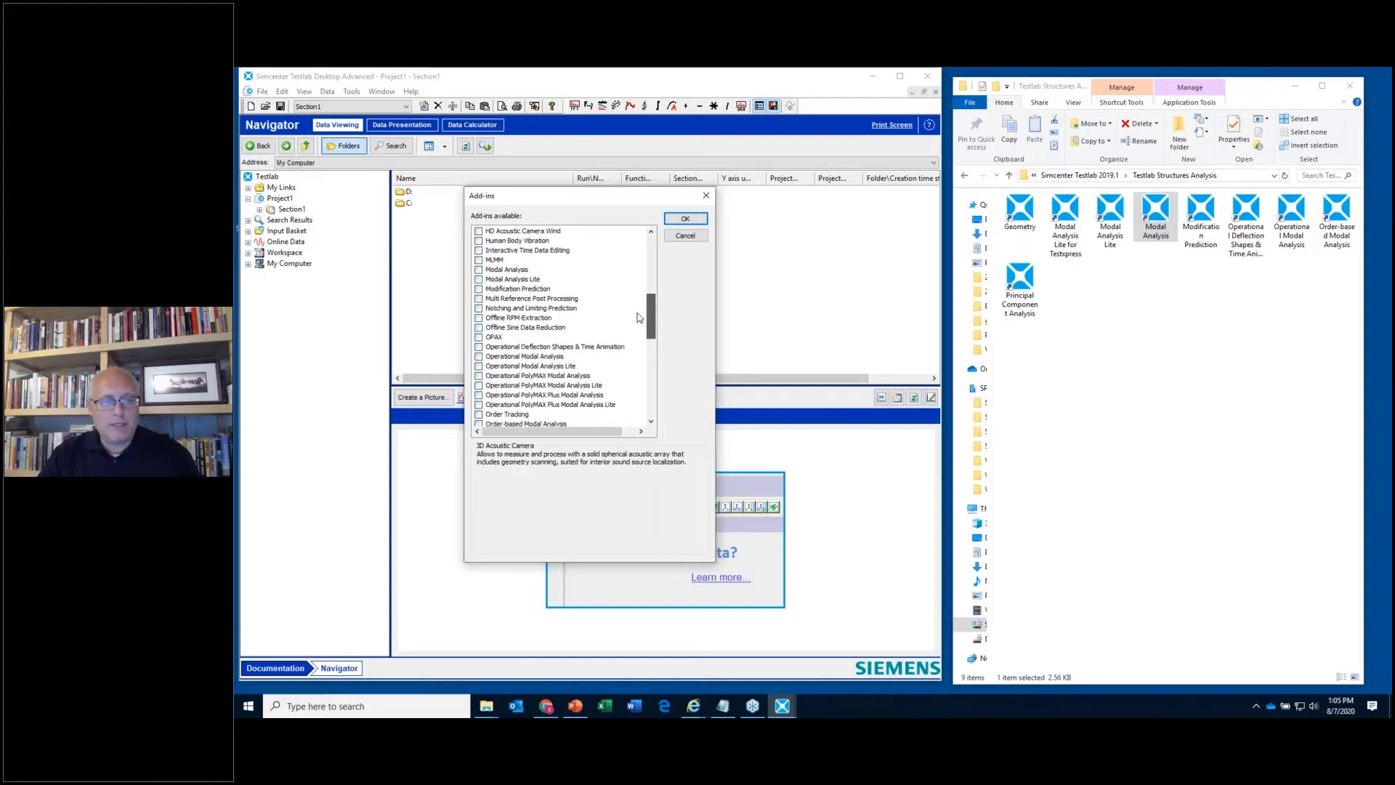
left_click(479, 271)
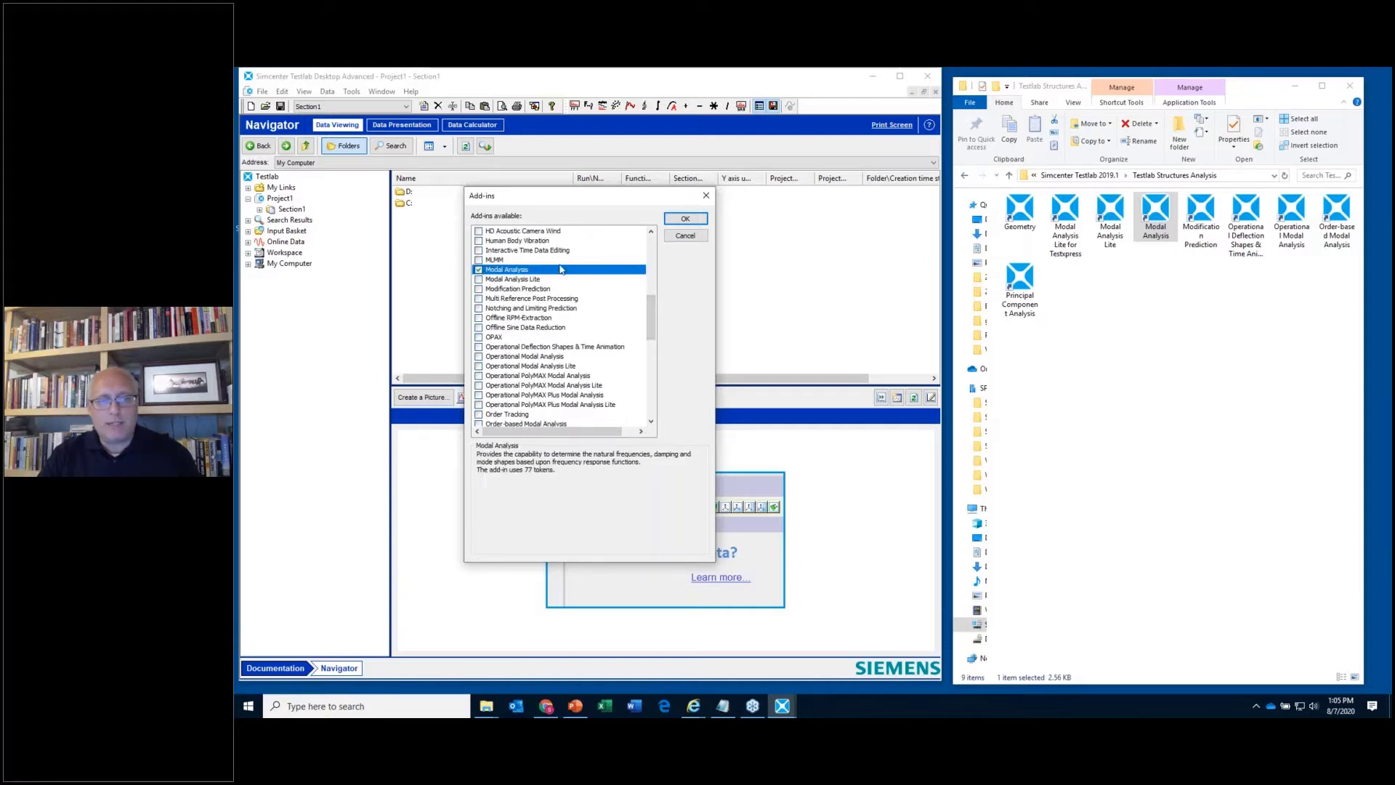
left_click(685, 221)
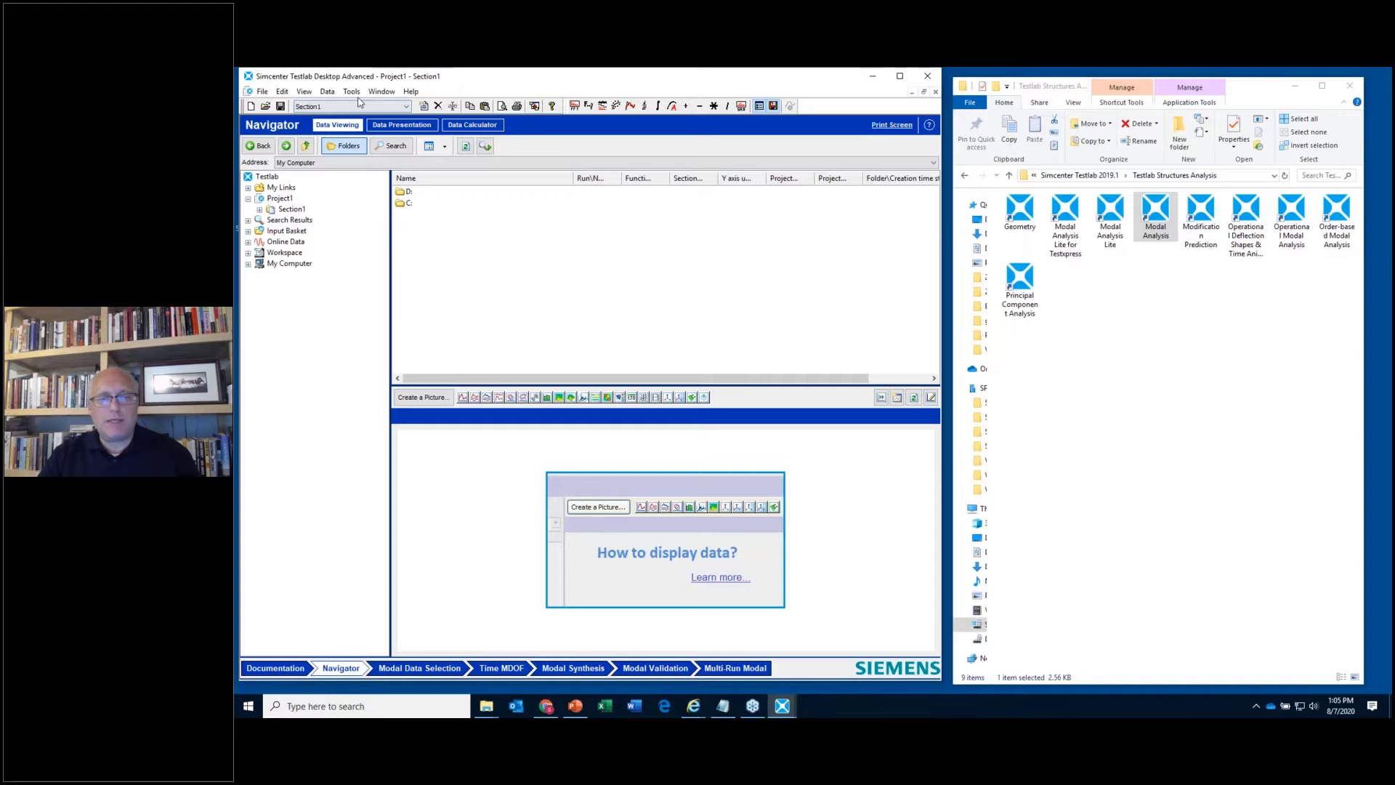
- Launch the standalone Modal Analysis program from the Testlab Structures Analysis folder
double_click(1158, 217)
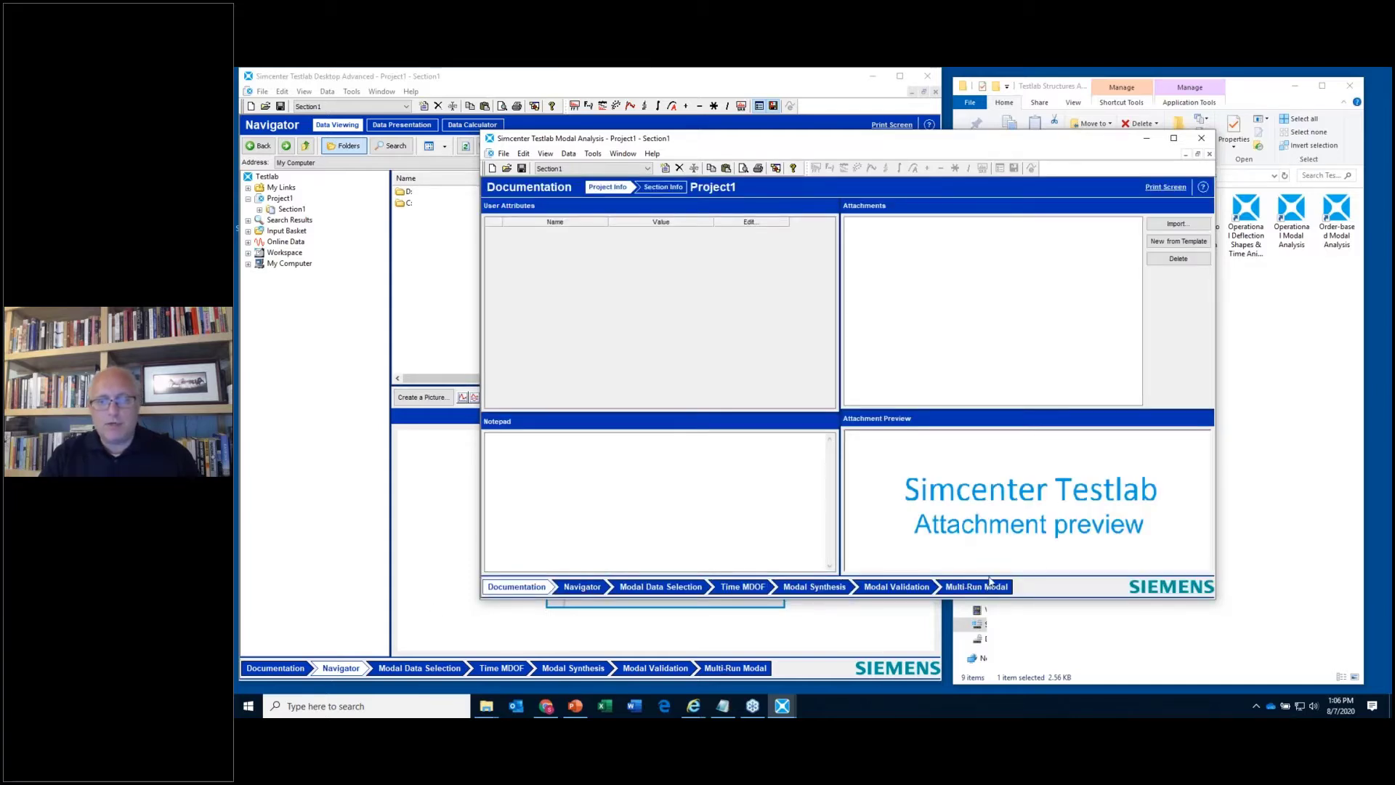
- Close the standalone Modal Analysis program without saving, and deactivate the Modal Analysis add-in in Testlab Desktop
left_click(1199, 143)
left_click(893, 403)
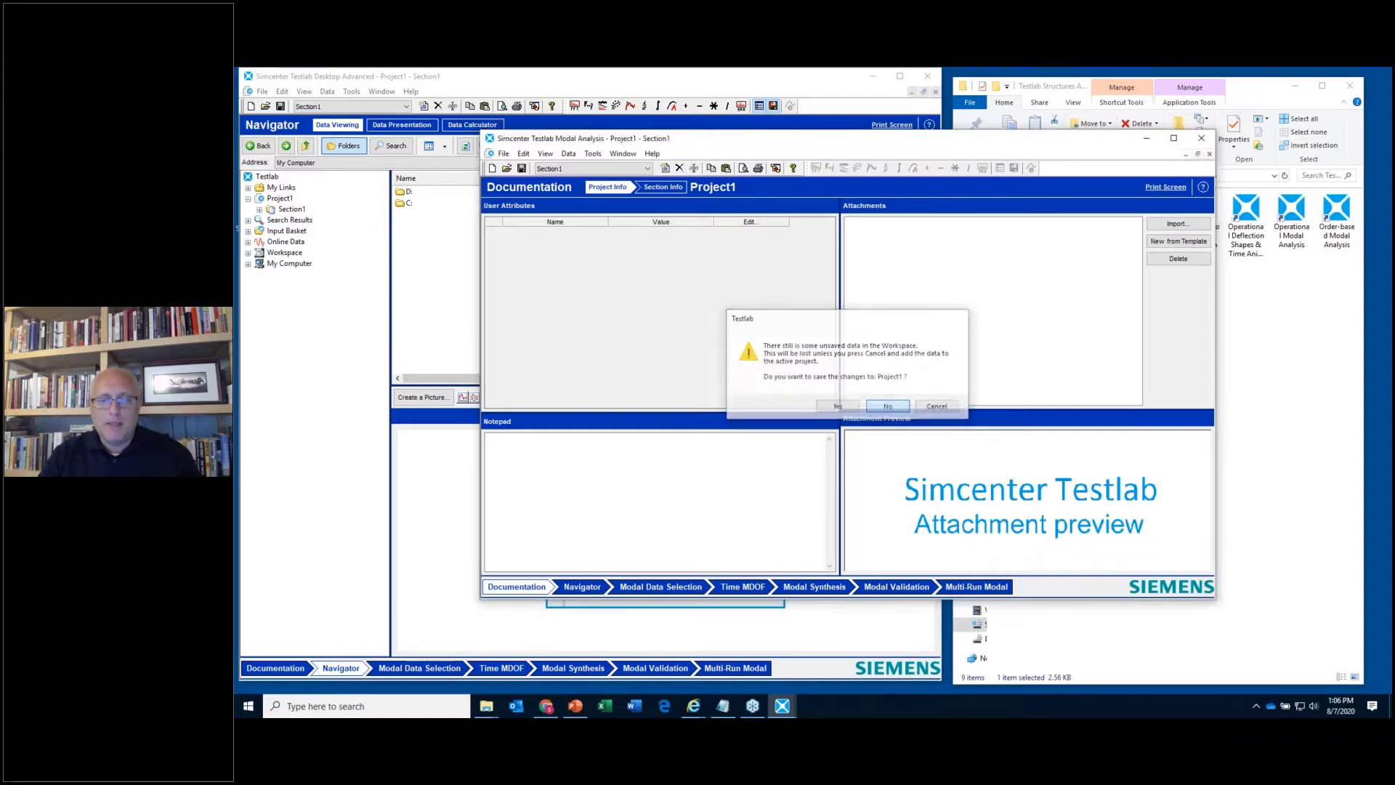
left_click(352, 92)
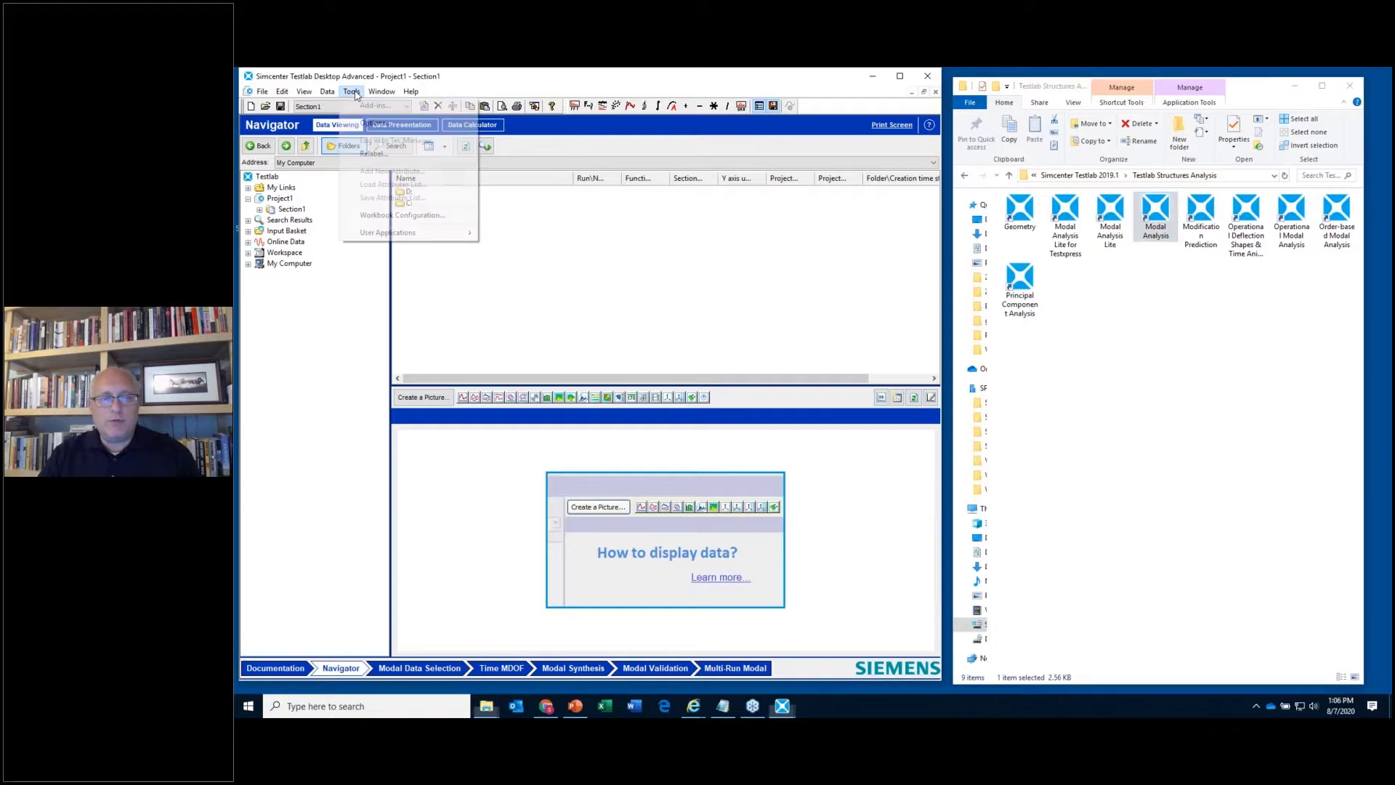
left_click(374, 107)
scroll(507, 386, "down", 6)
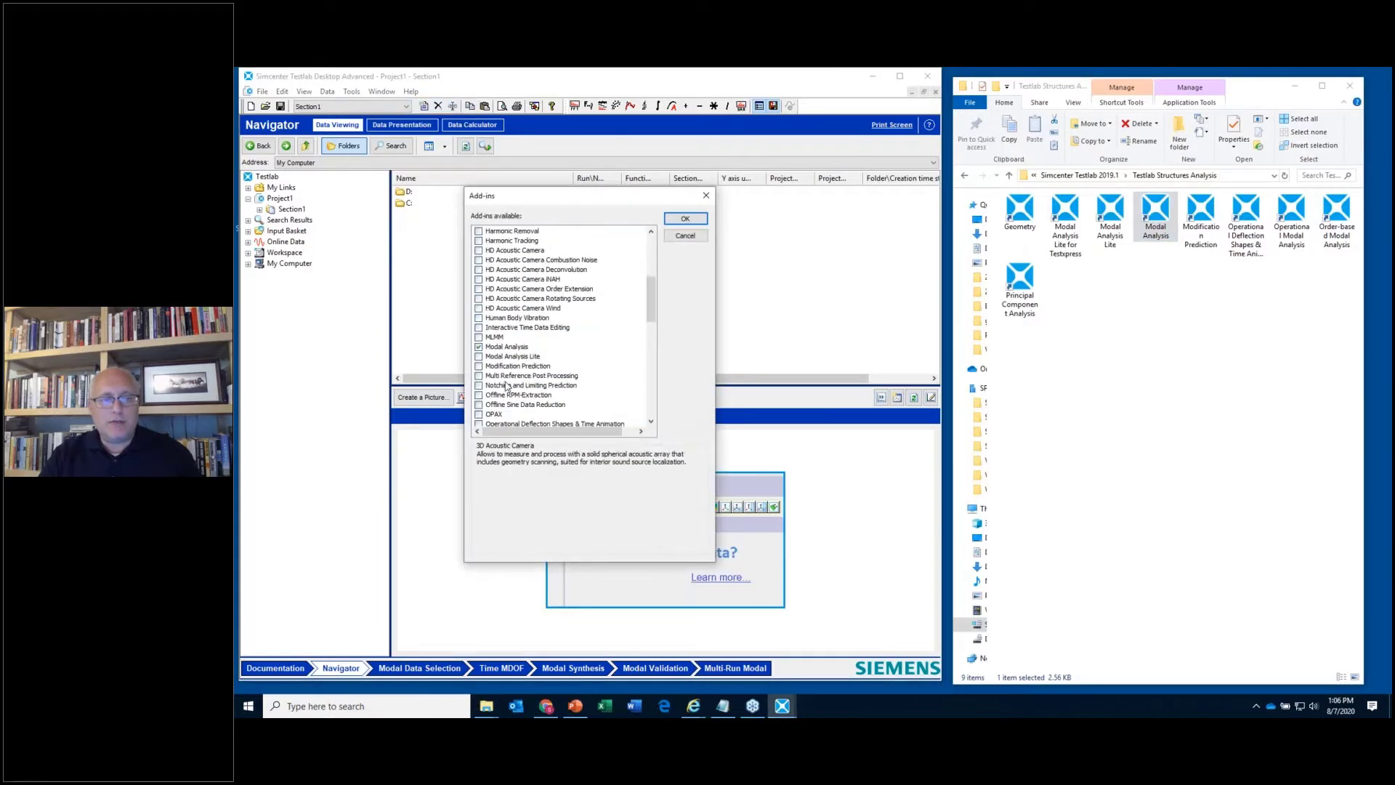
left_click(478, 347)
left_click(686, 218)
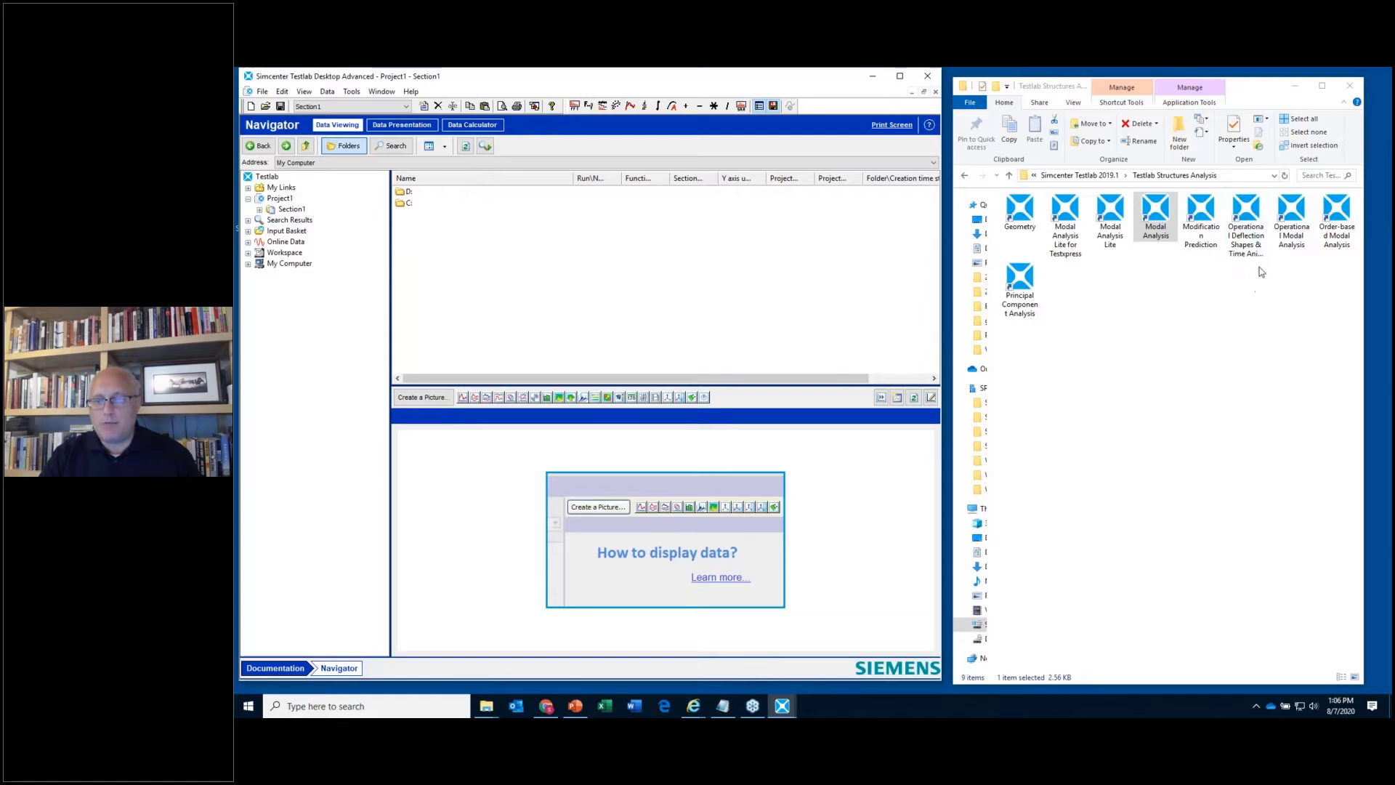
- Select the Operational Deflection Shapes & Time Animation program in the folder and activate the add-in of the same name in Testlab Desktop
left_click(1251, 262)
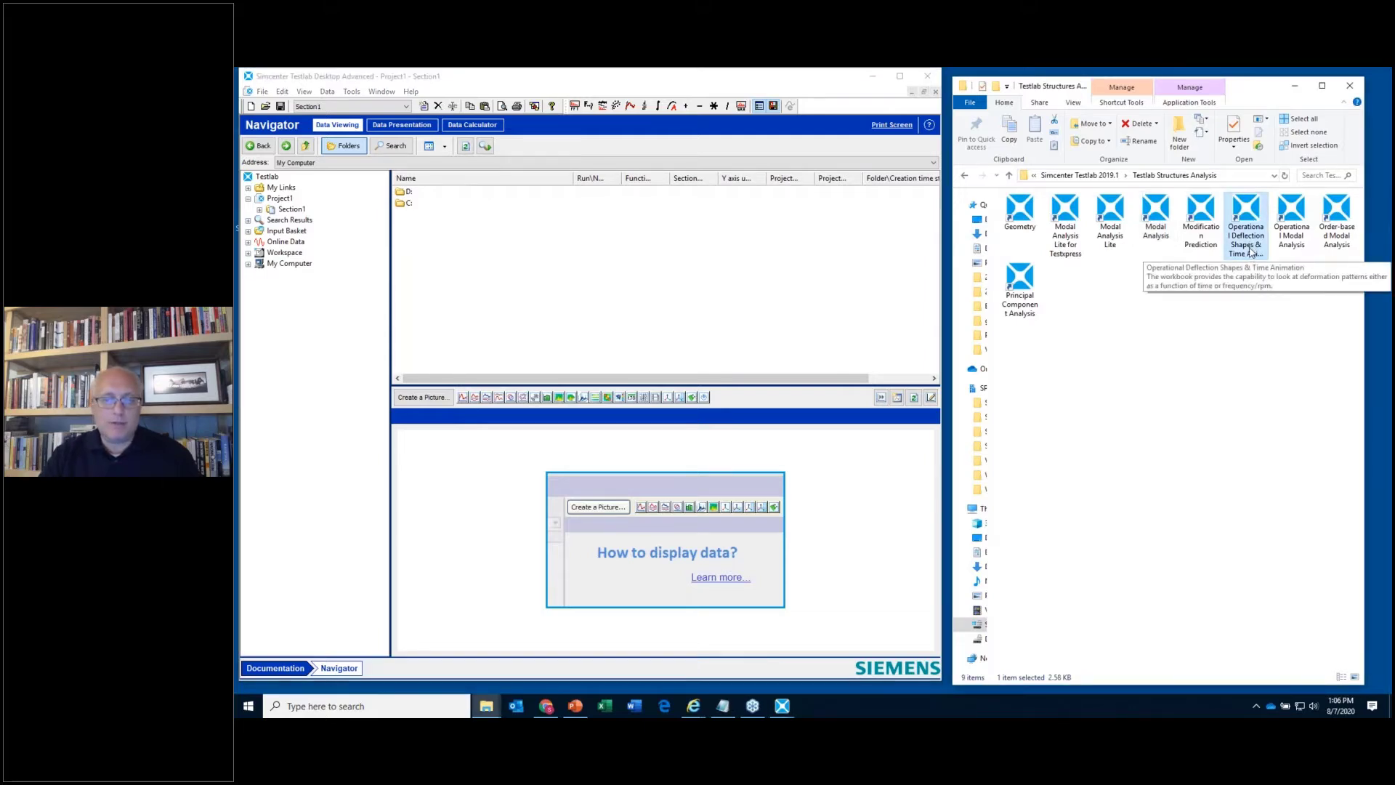
left_click(352, 92)
left_click(363, 108)
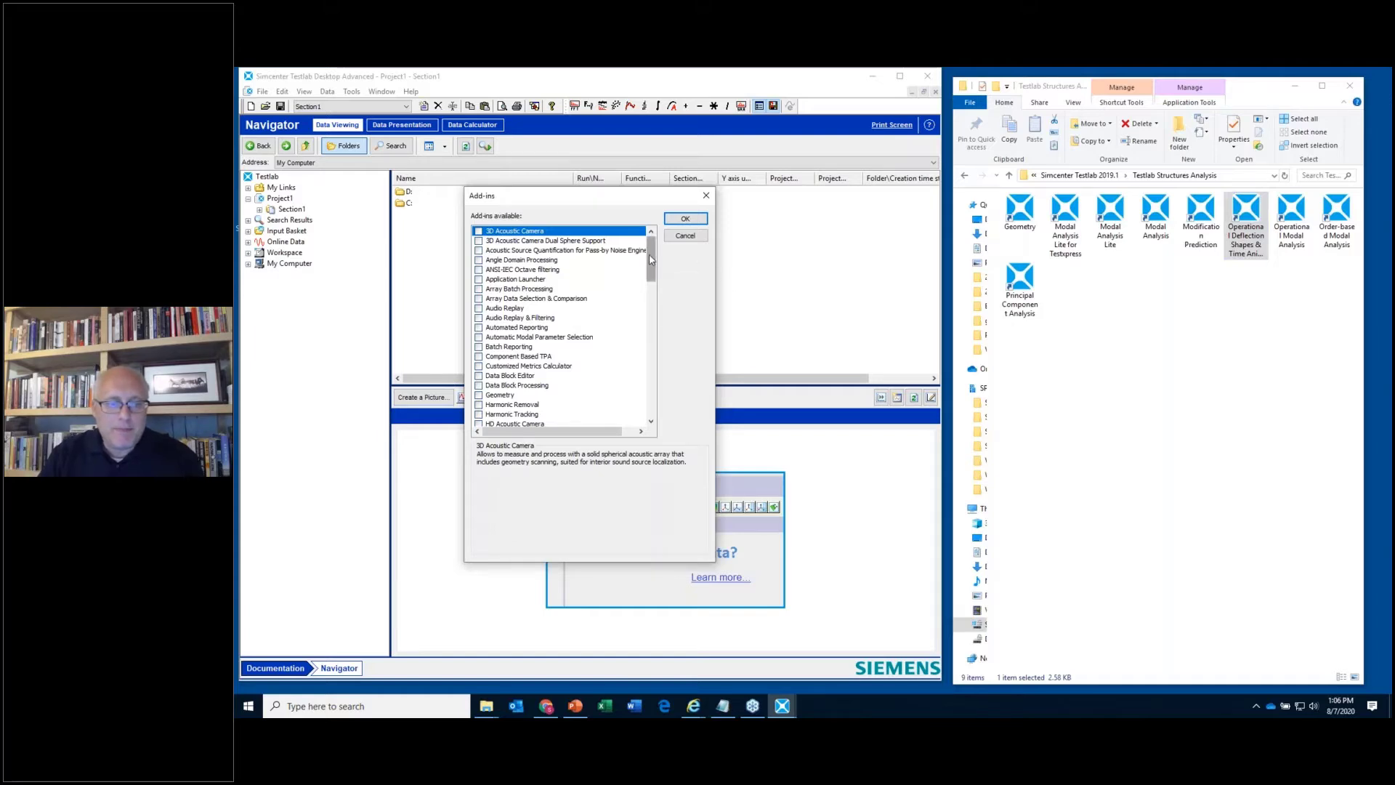
left_click_drag(650, 261, 650, 340)
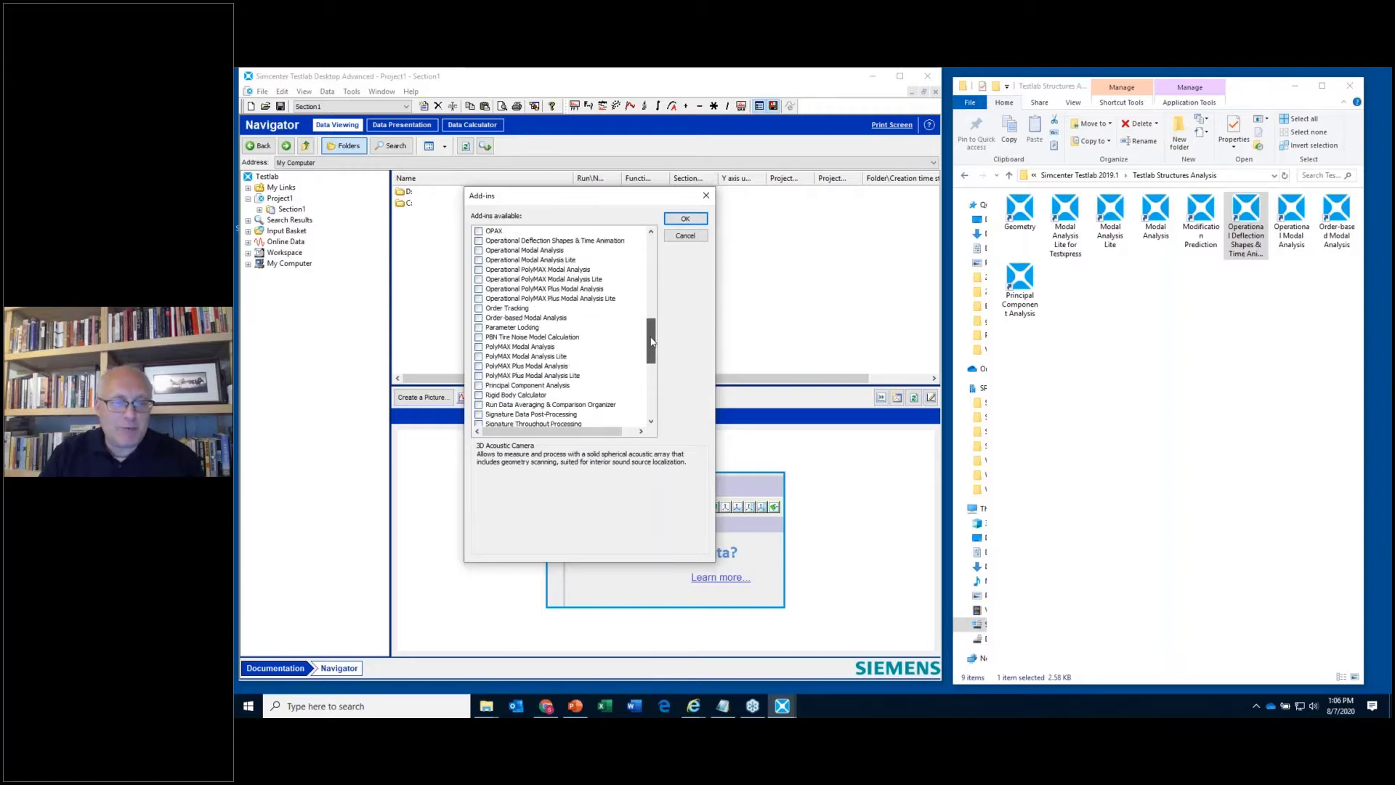
left_click(479, 240)
left_click(686, 220)
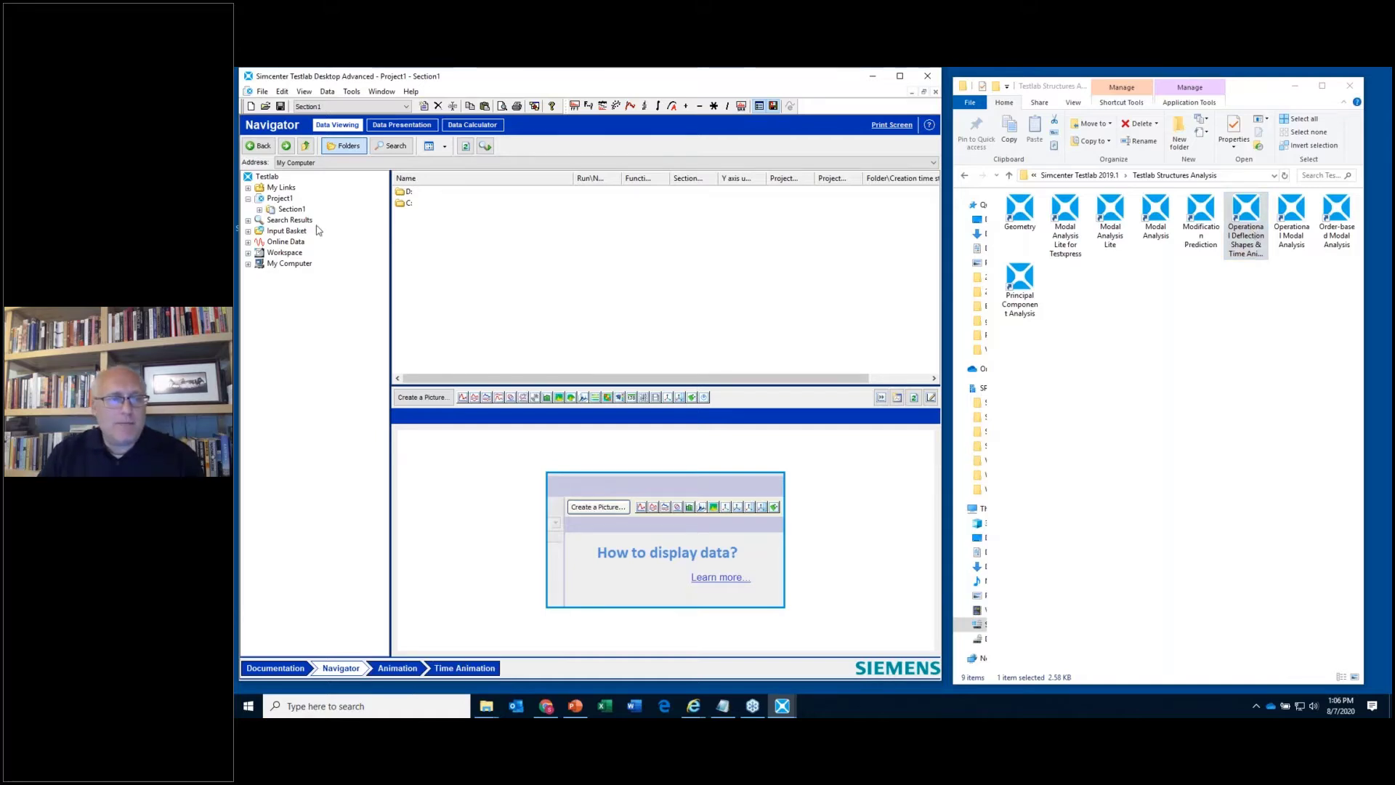
- Deactivate the Operational Deflection Shapes & Time Animation add-in in Testlab Desktop
left_click(352, 91)
left_click(366, 107)
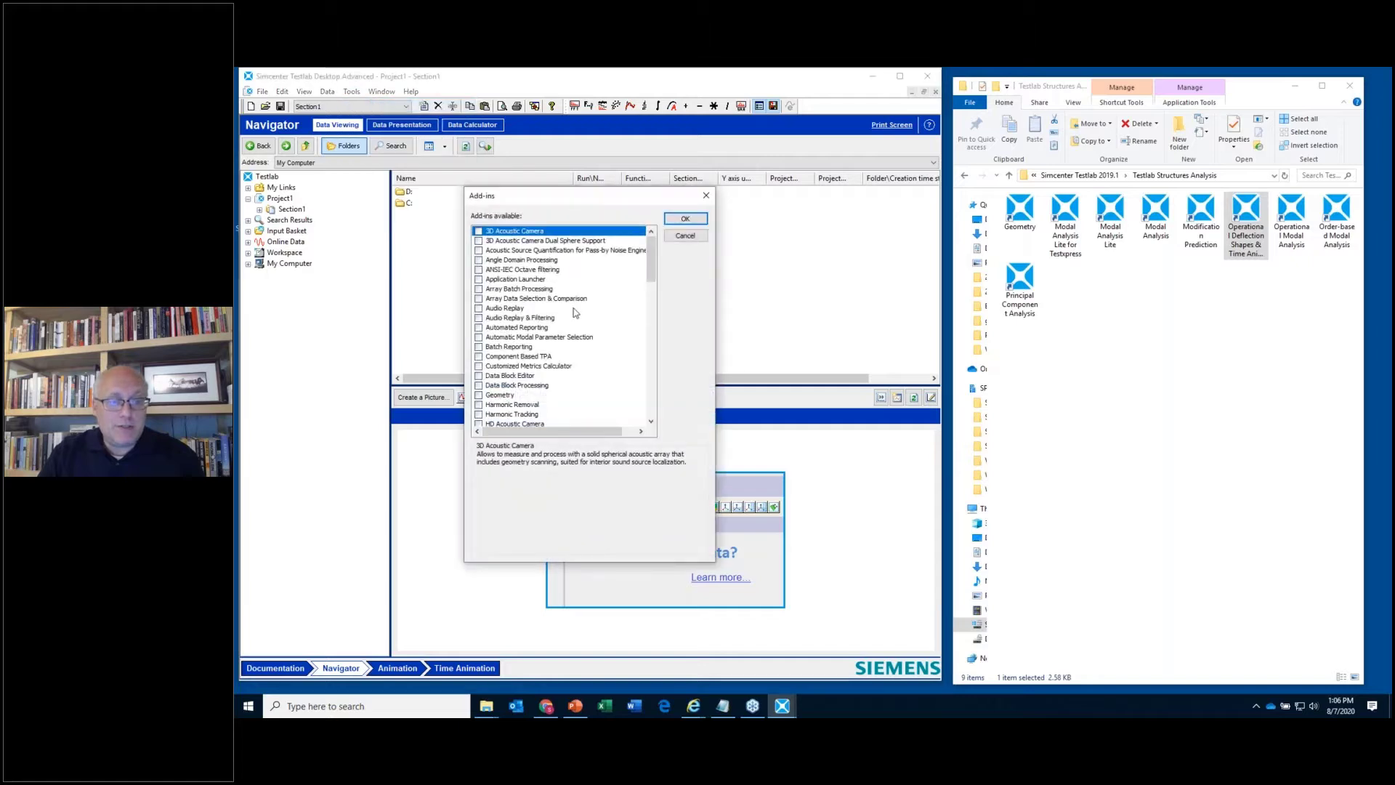
left_click_drag(650, 258, 651, 345)
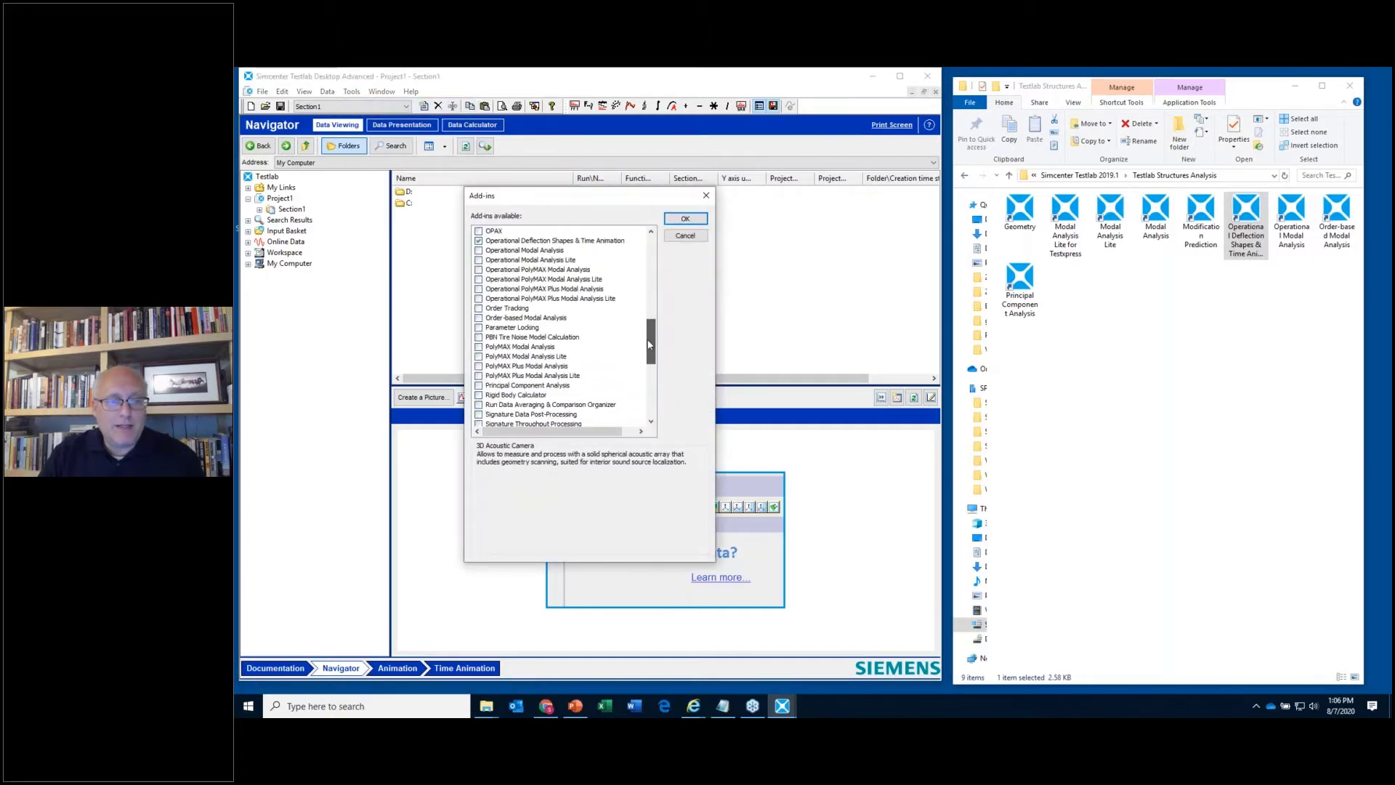
left_click(480, 240)
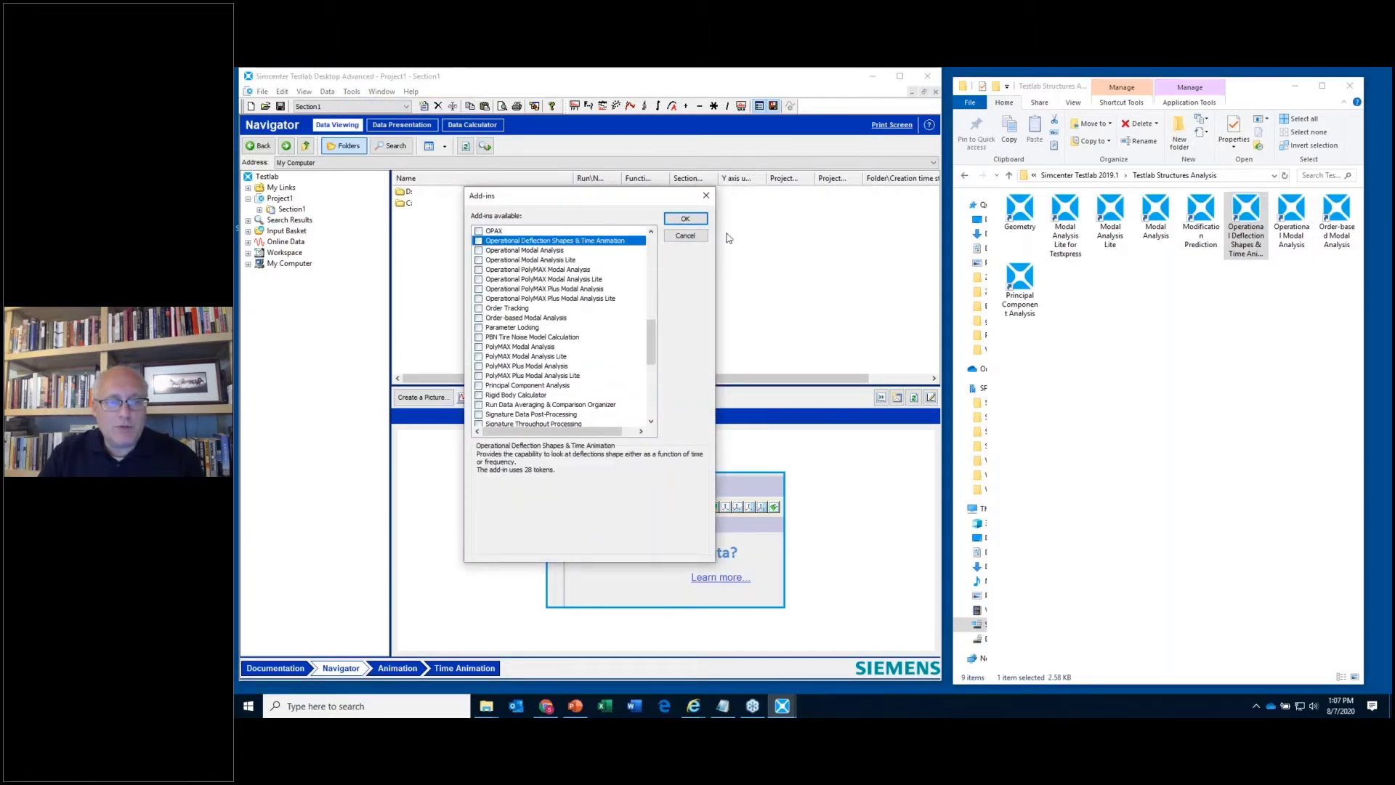
left_click(685, 219)
- Return to the Simcenter Testlab 2019.1 program folder and close Testlab Desktop without saving the project
left_click(1081, 175)
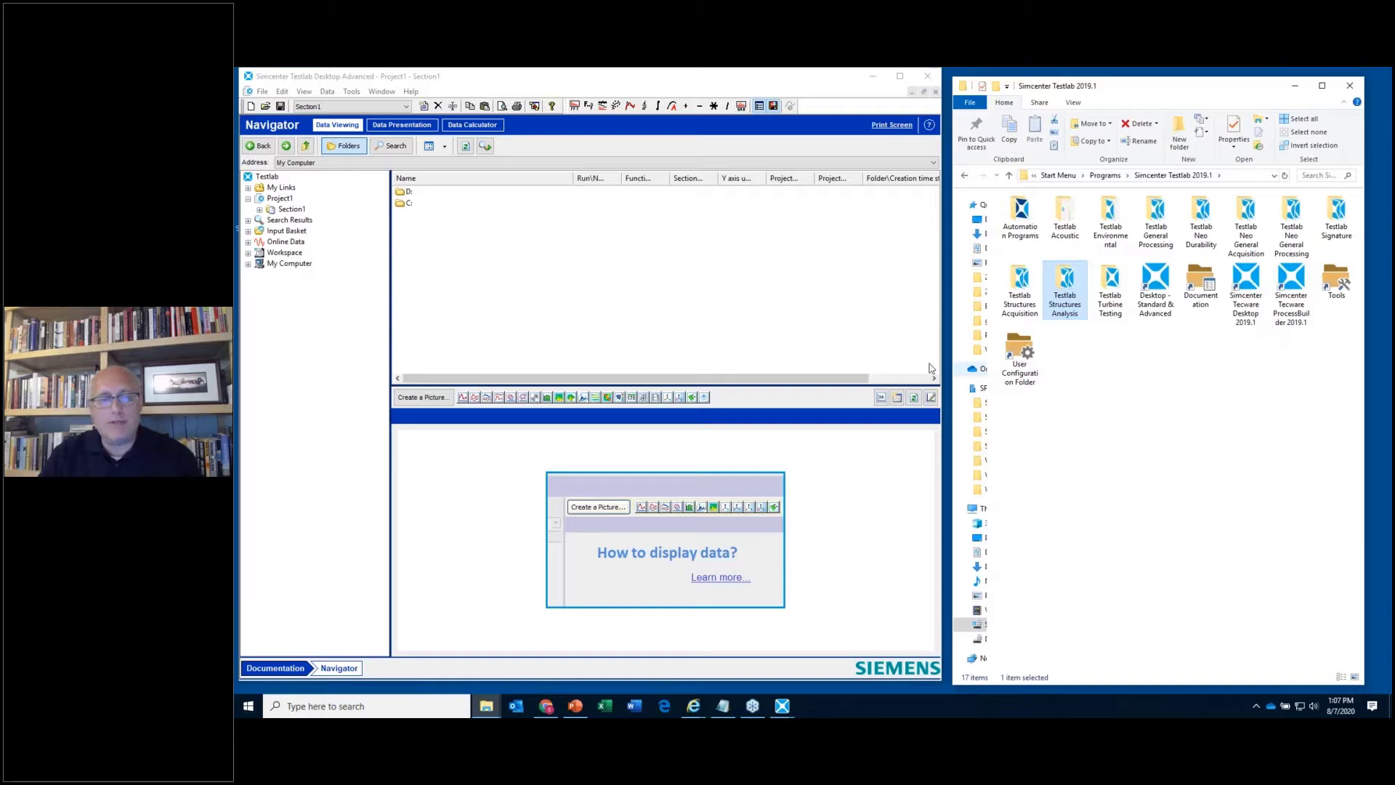
left_click(351, 92)
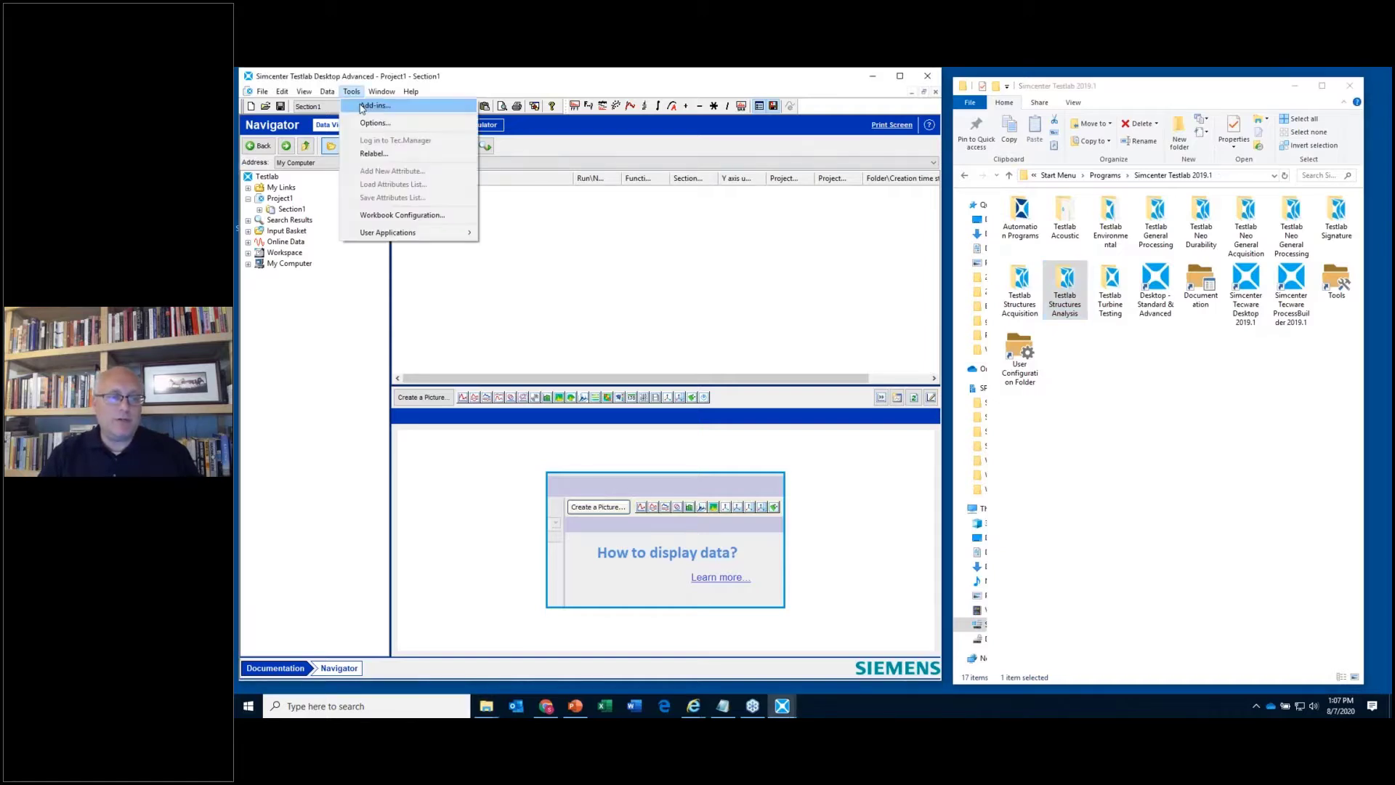
left_click(413, 73)
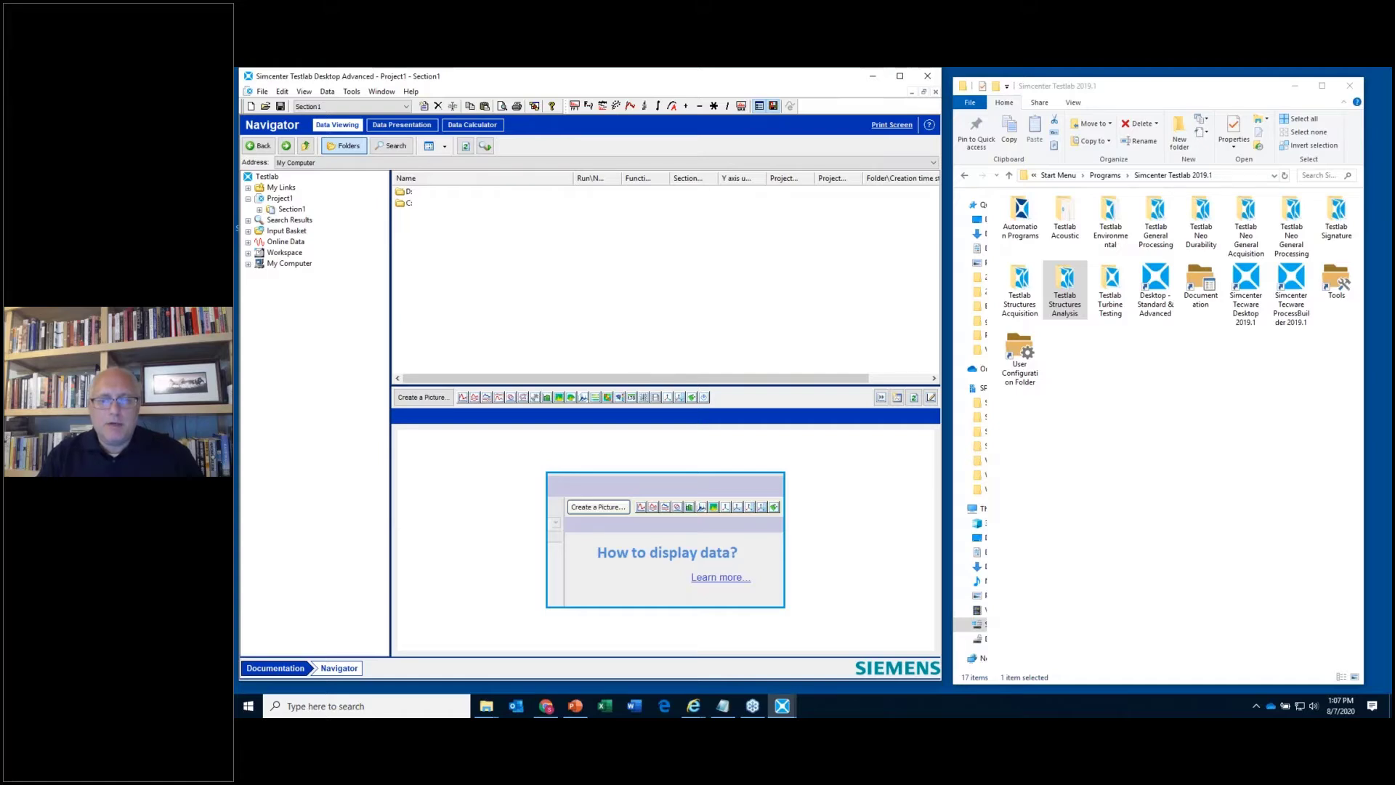
left_click(927, 75)
left_click(631, 417)
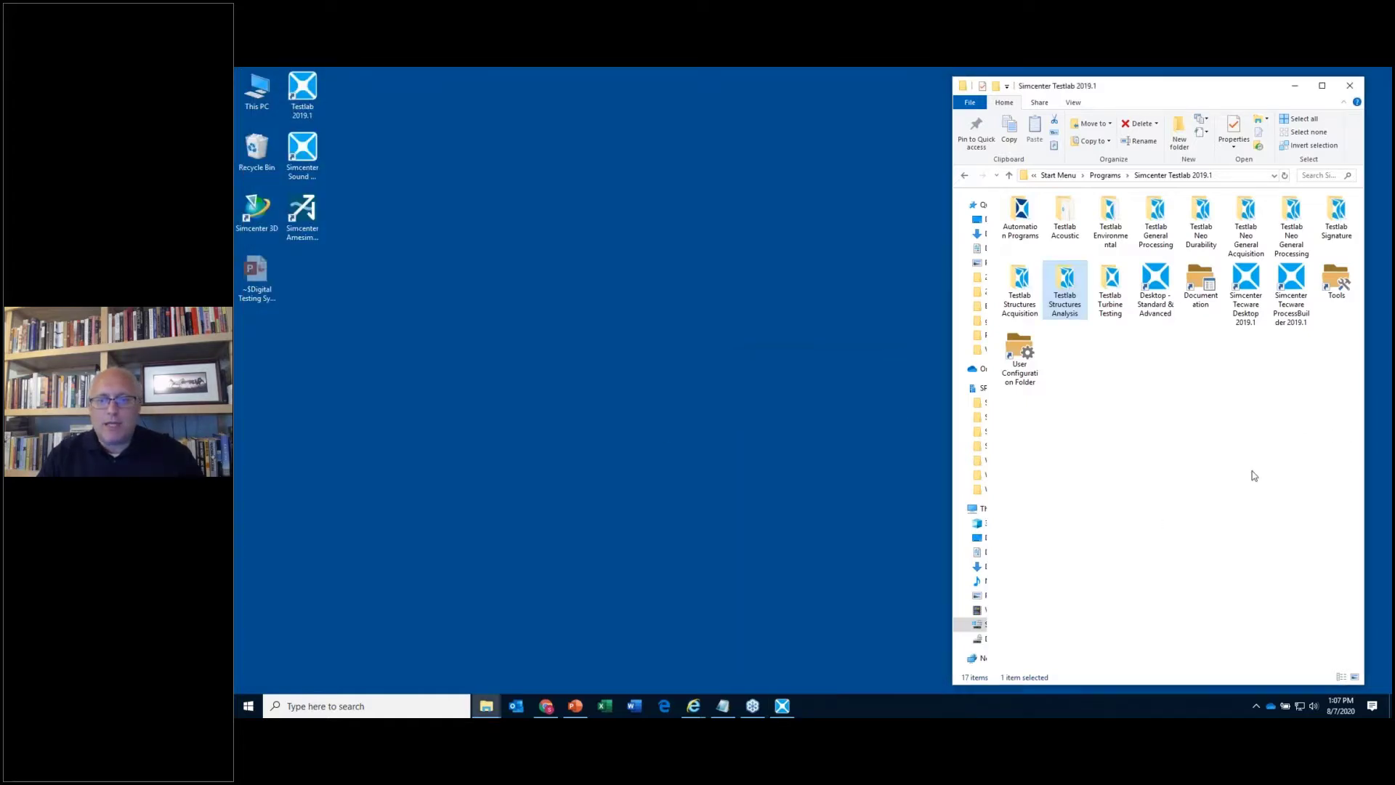
- Open the Testlab Signature folder, select the Signature Acquisition program, and return to the Simcenter Testlab 2019.1 folder
left_click(1340, 230)
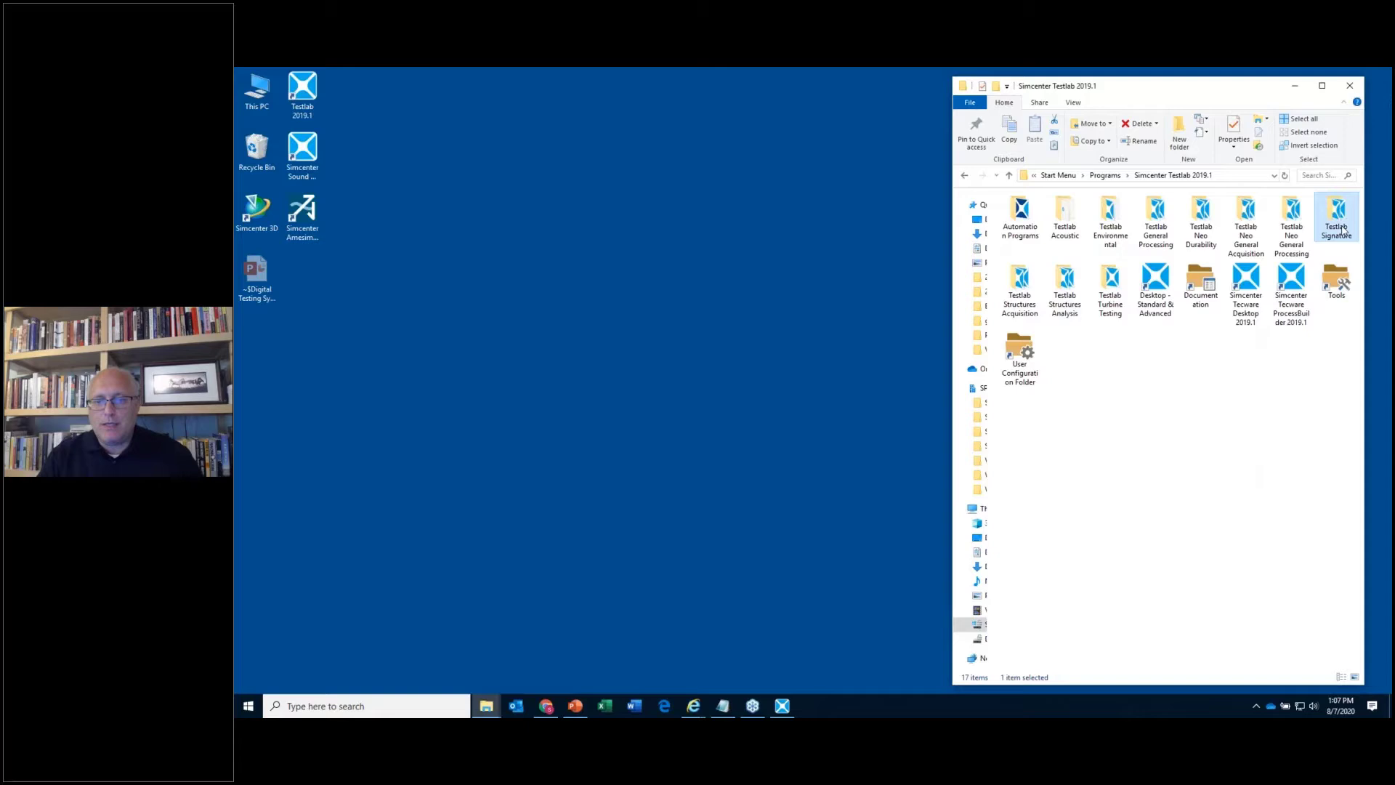
double_click(1341, 229)
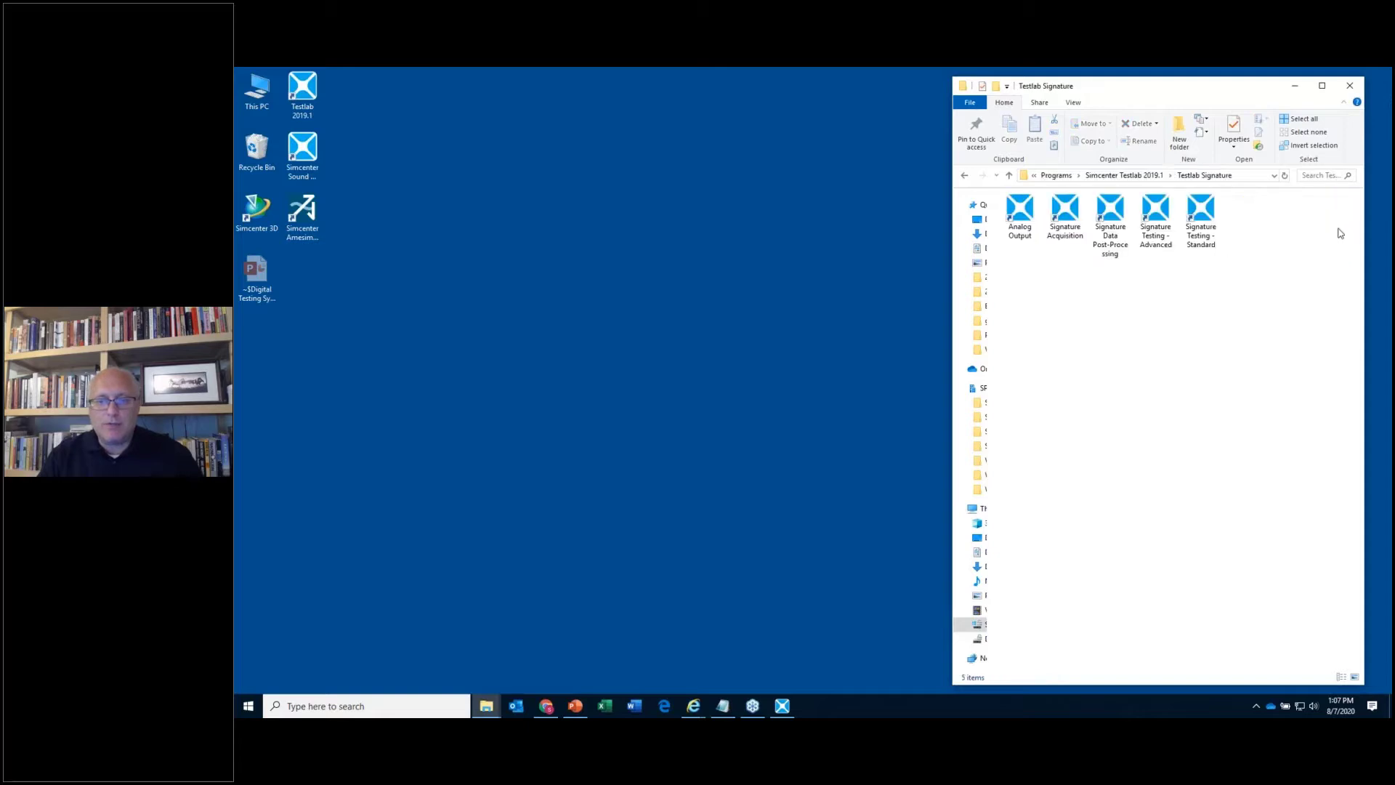
left_click(1073, 215)
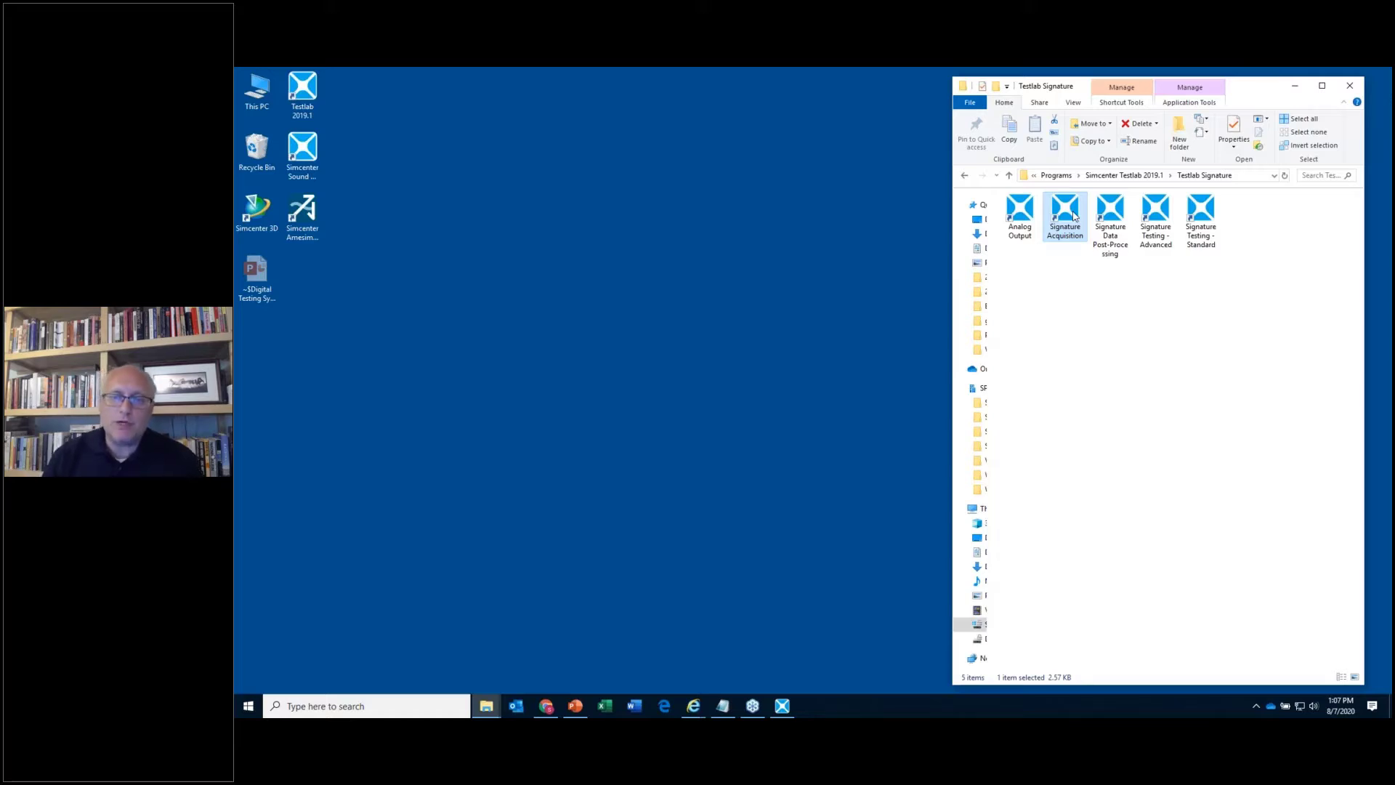
left_click(1124, 175)
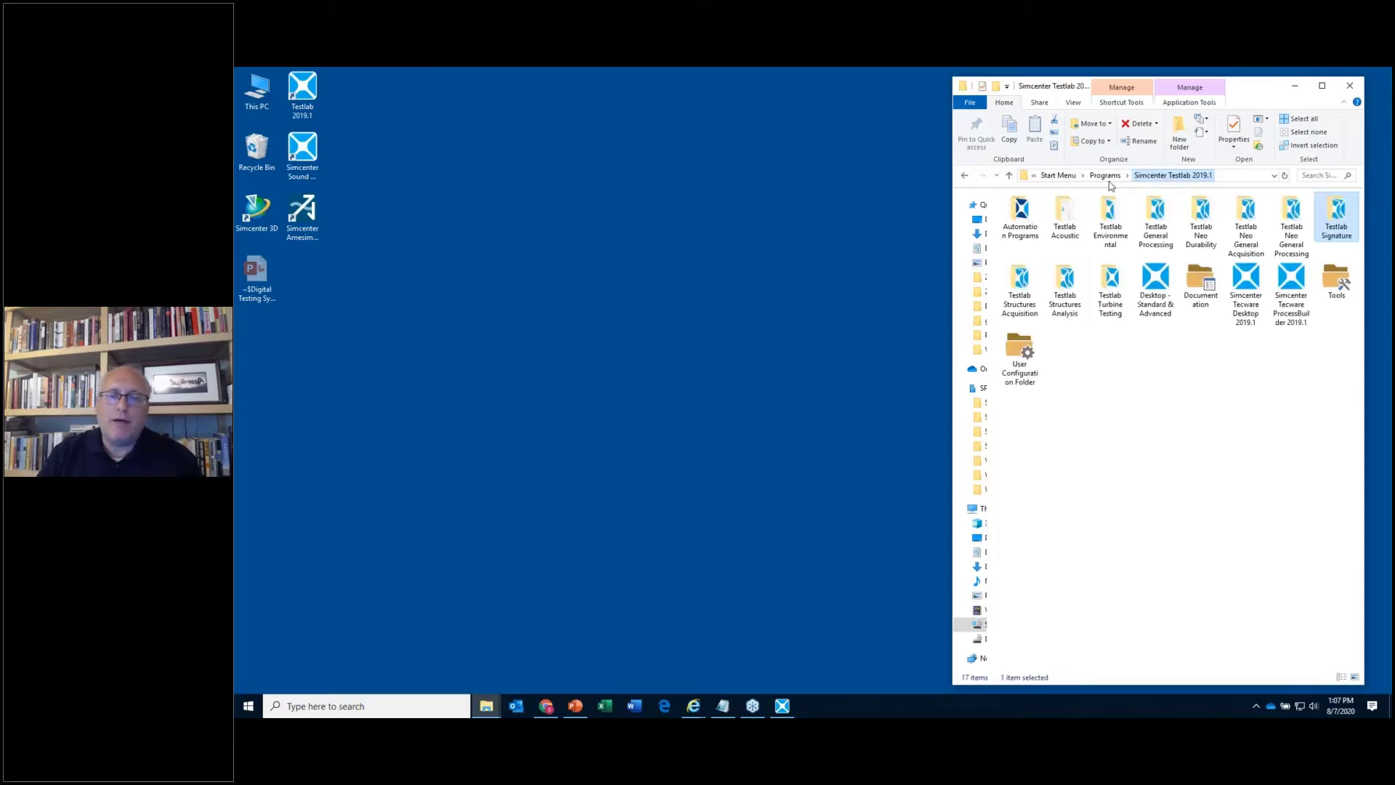
- Open the Testlab Structures Acquisition folder, select the Impact Testing program, and go back to the parent folder
double_click(1021, 300)
left_click(1042, 216)
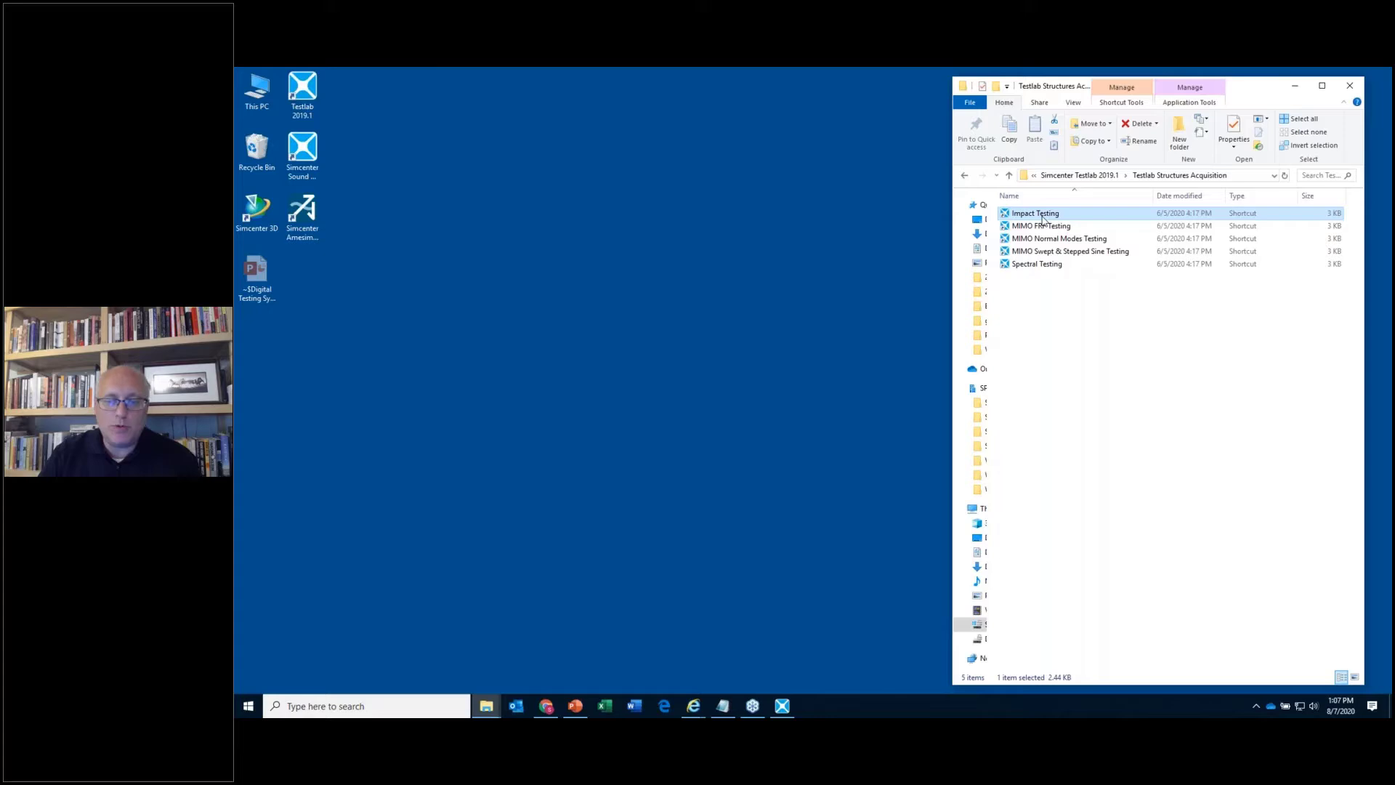
left_click(966, 175)
- Open the Testlab Environmental folder, select the Random Control and Shock Control programs in turn, and go back to the parent folder
left_click(1112, 222)
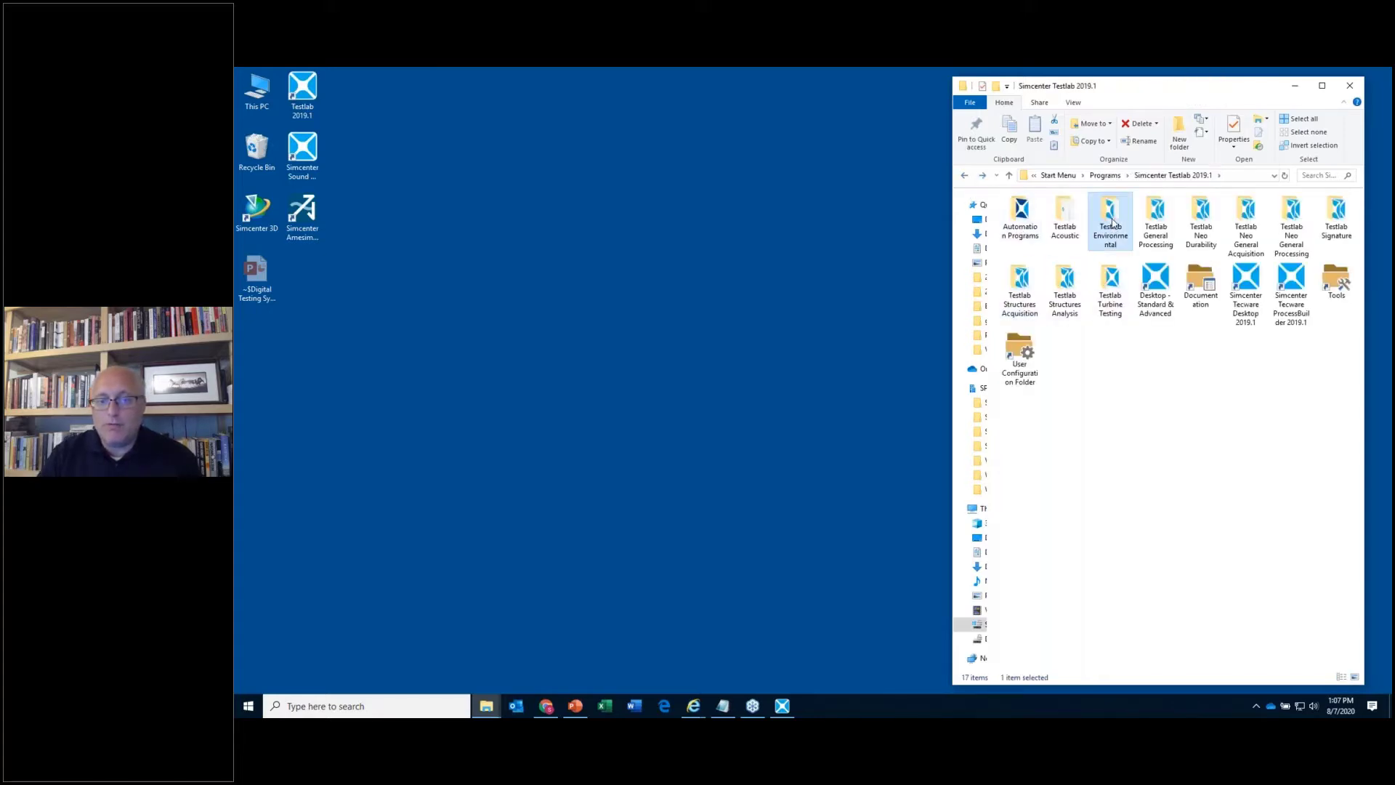
double_click(1113, 222)
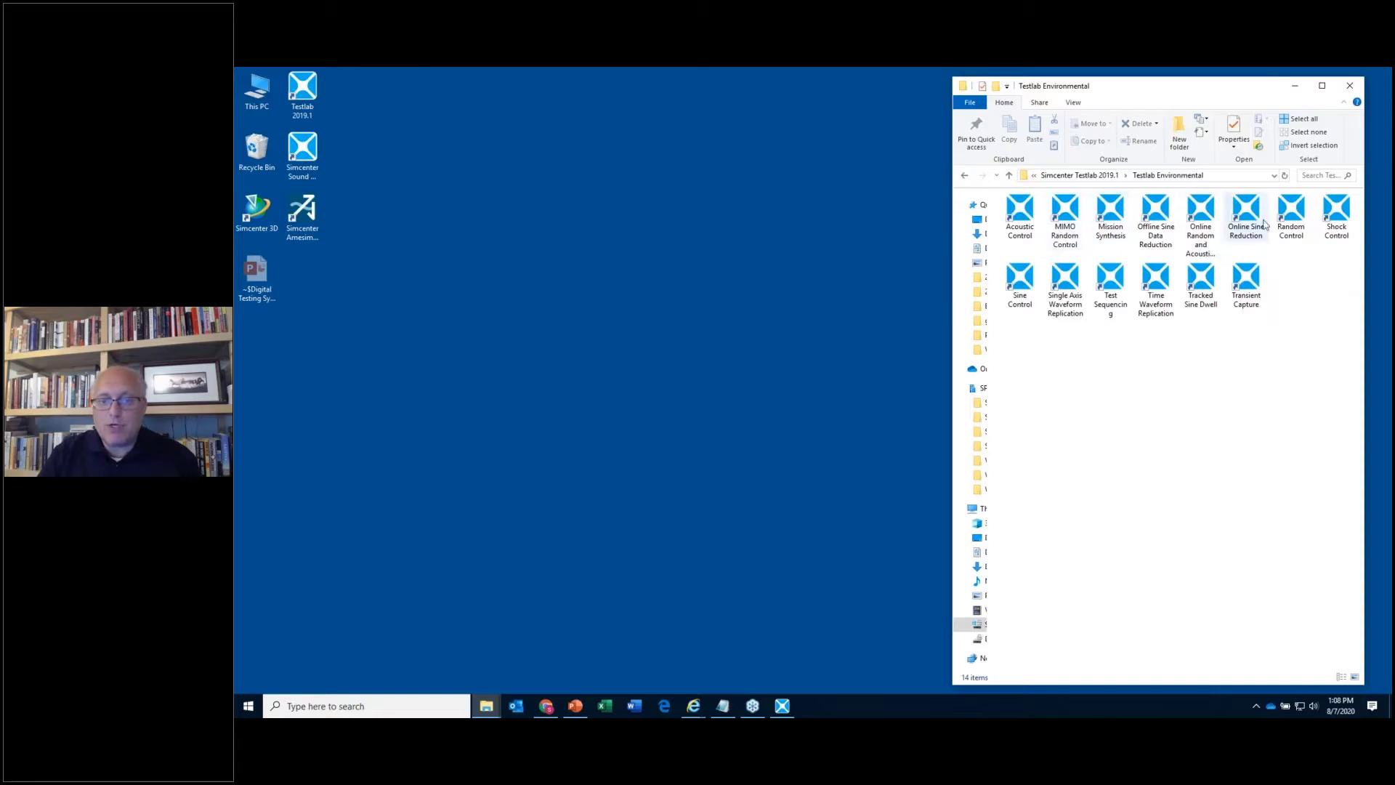
left_click(1298, 221)
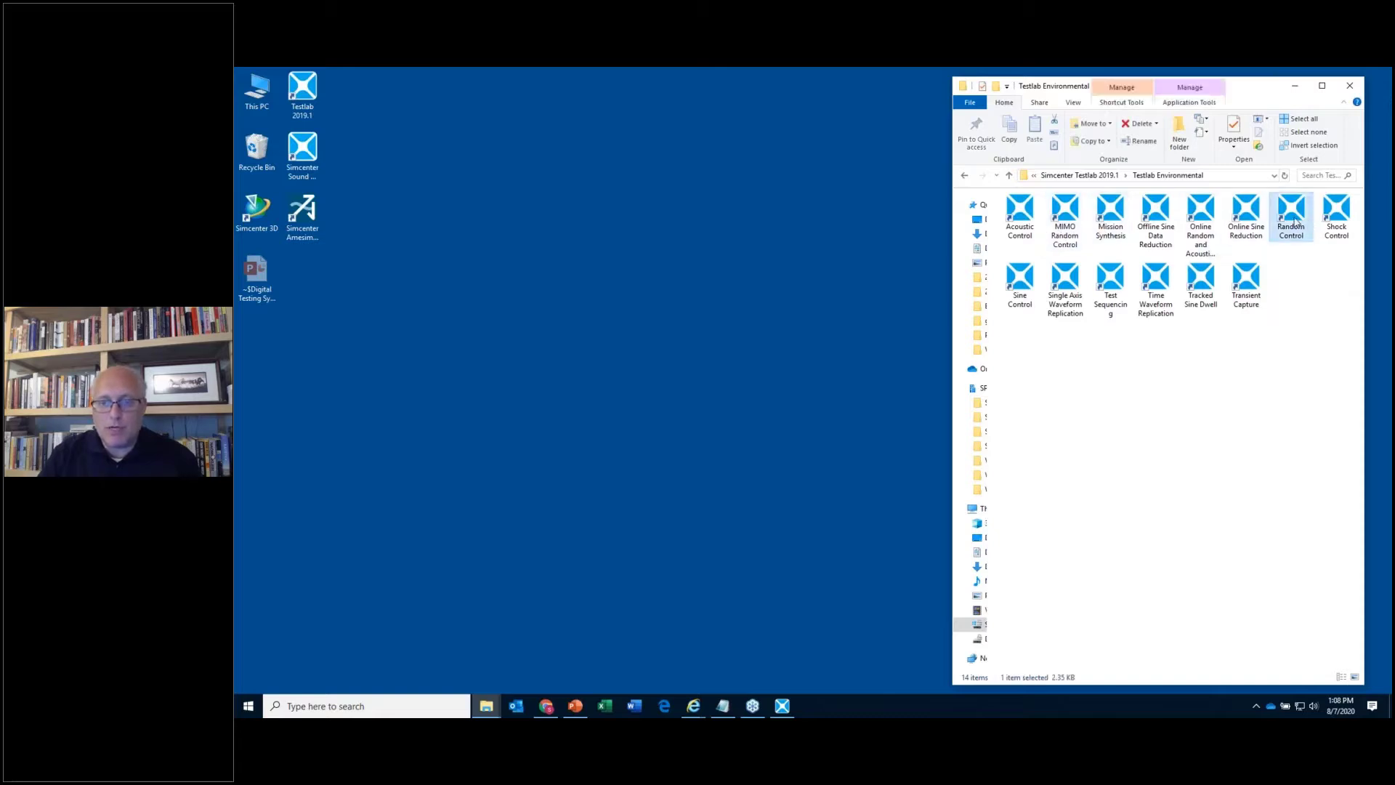
left_click(1339, 224)
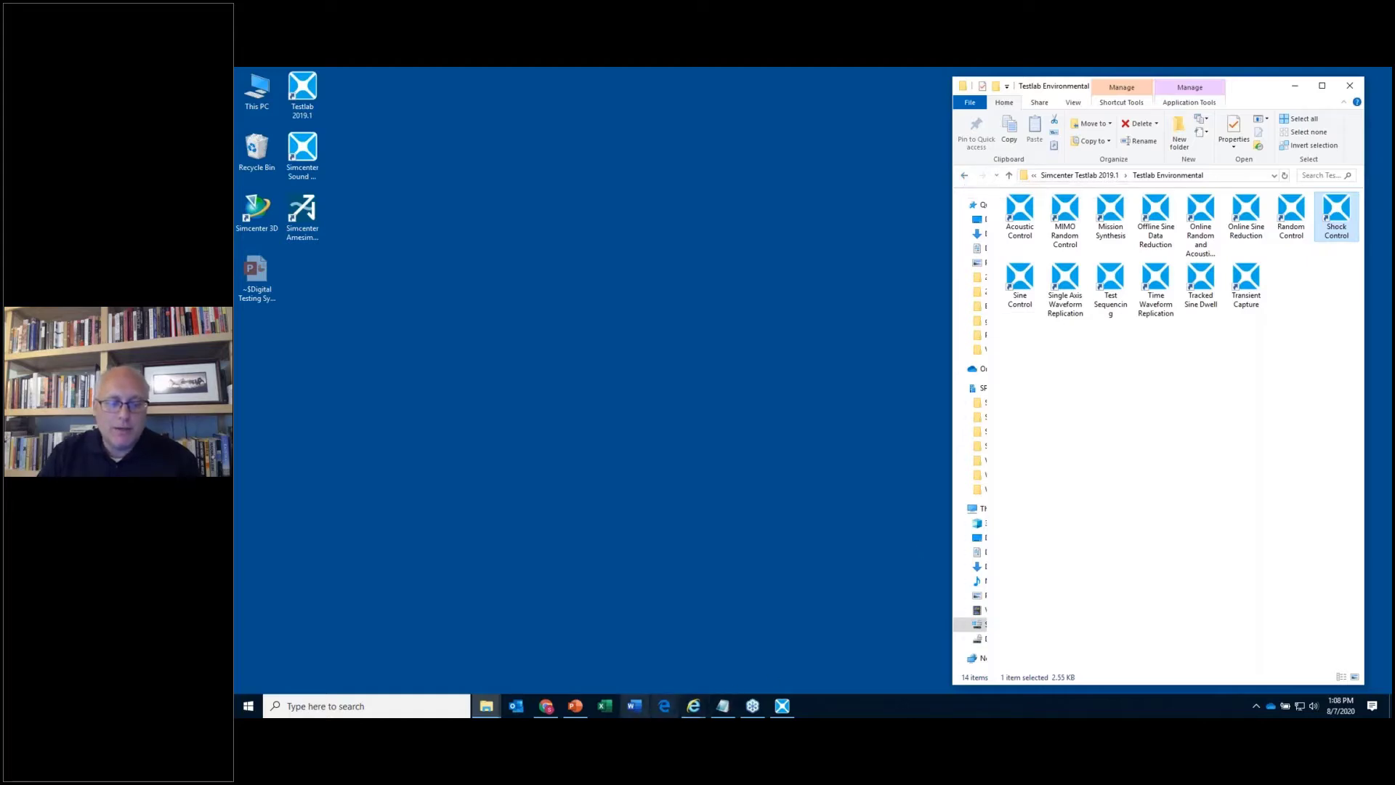
mouse_move(784, 708)
left_click(799, 655)
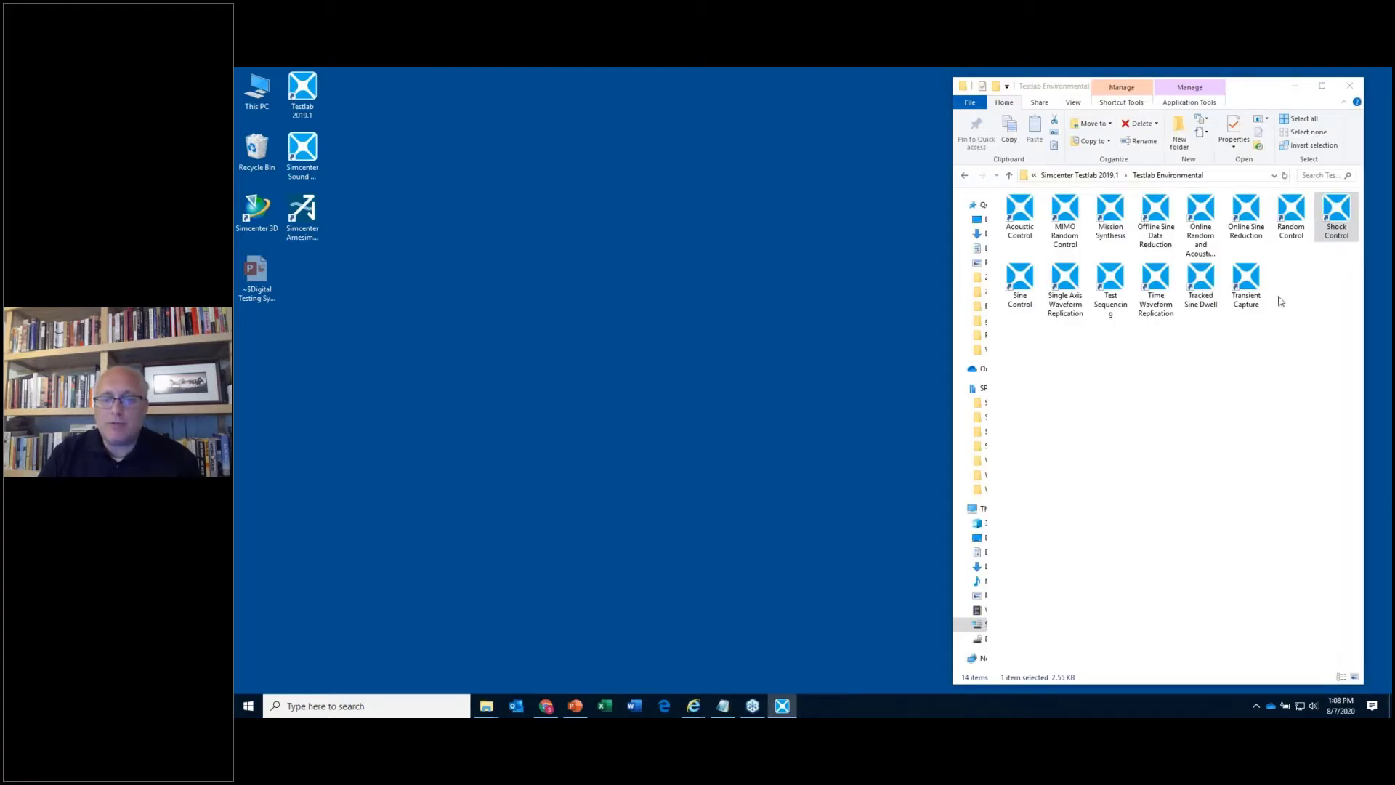
left_click(966, 176)
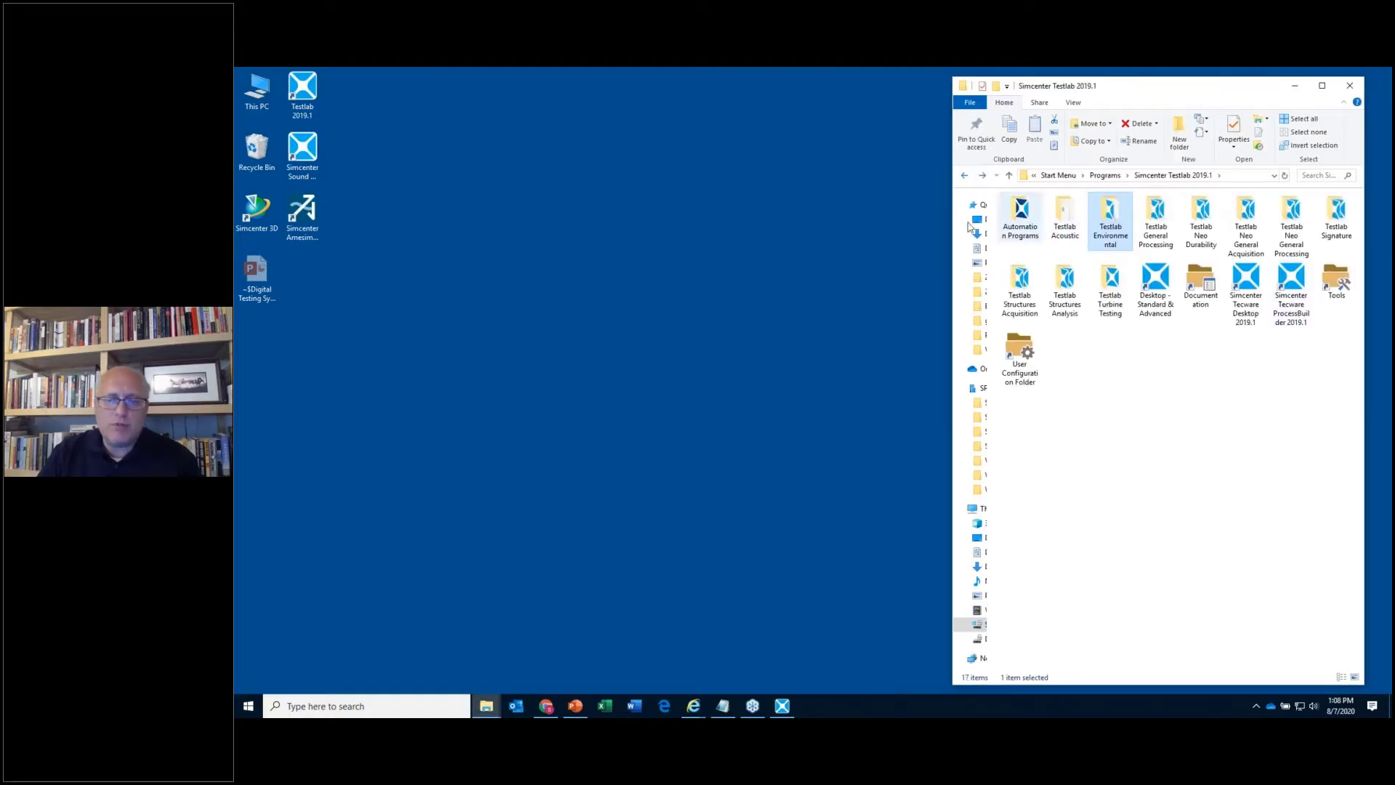
- Create a shortcut to Desktop - Standard & Advanced on the Windows desktop and place it apart from the existing icons in the top row
right_click(1162, 287)
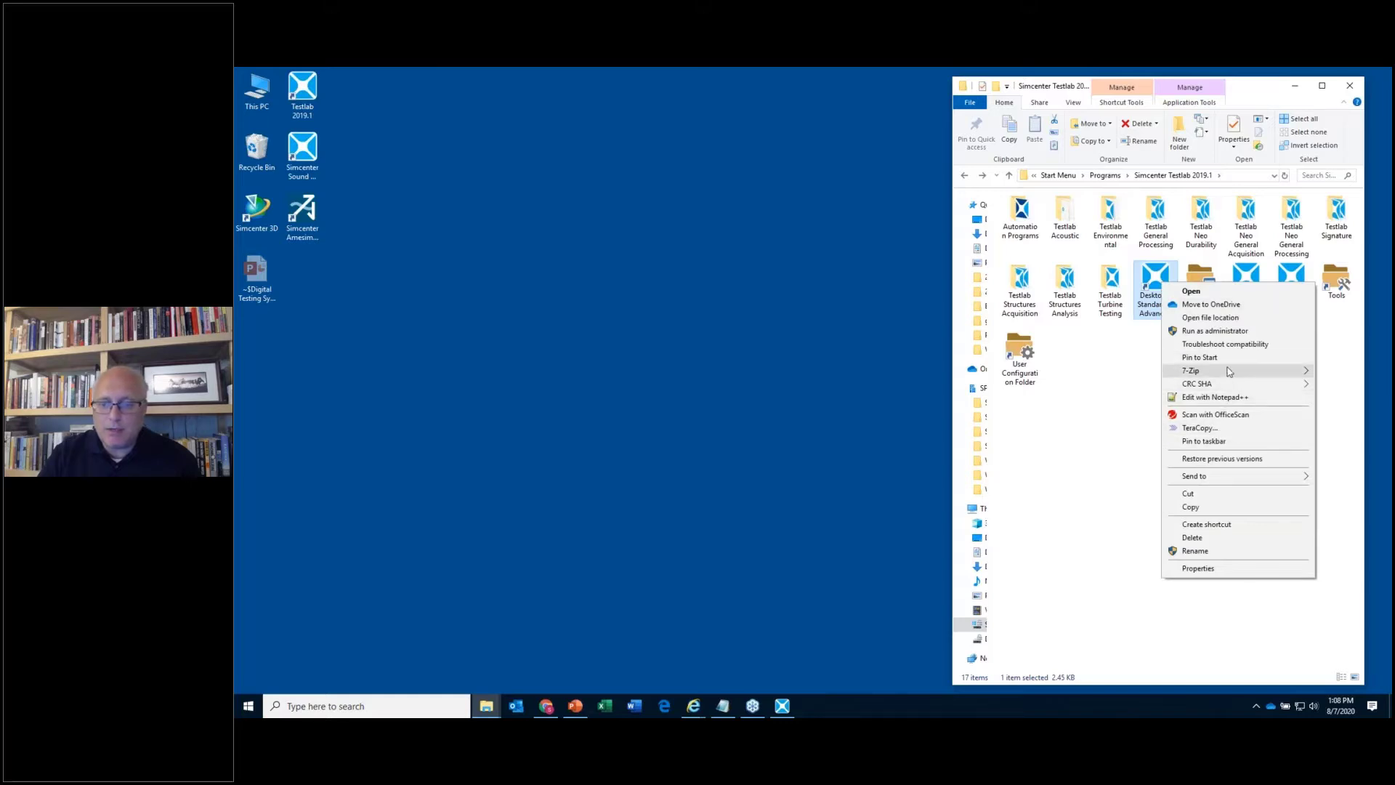
left_click(1226, 525)
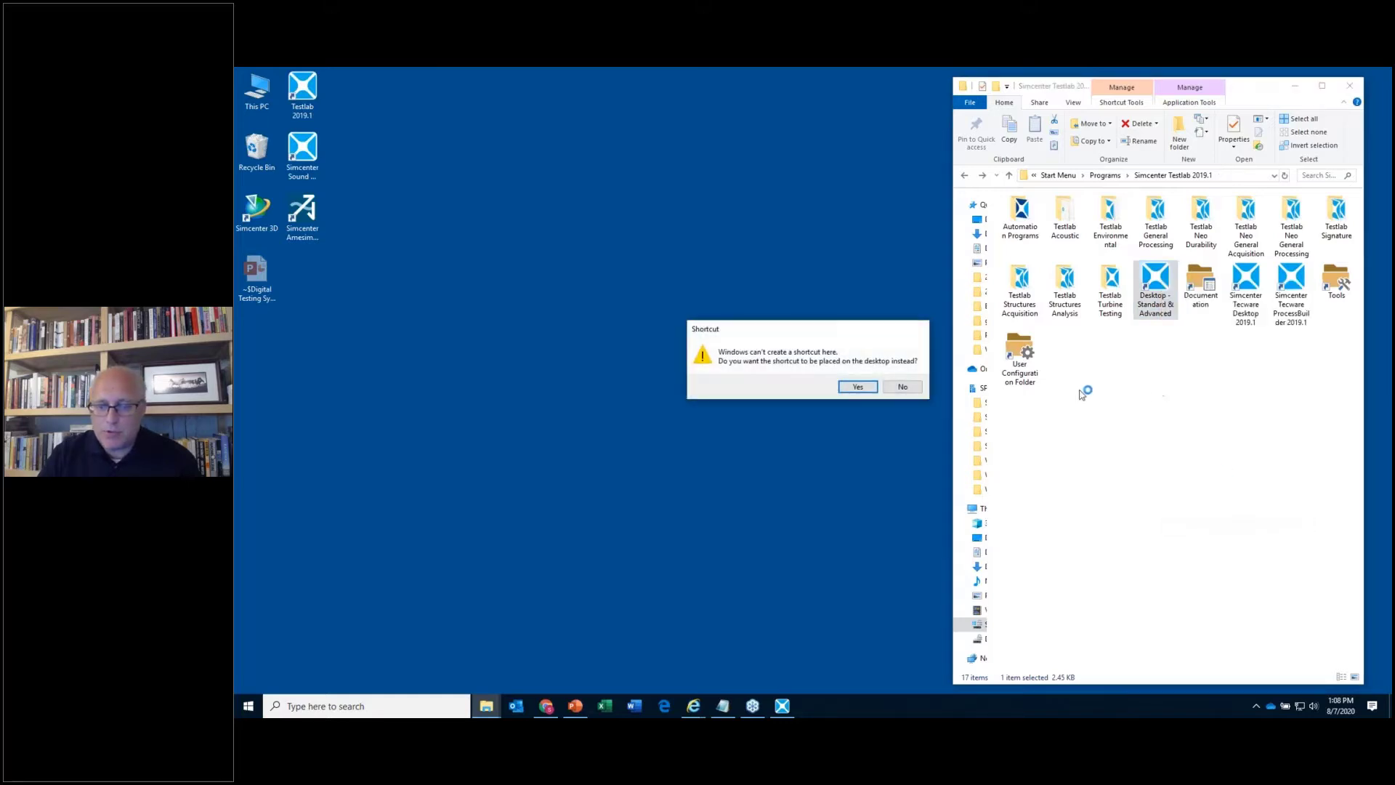
left_click(859, 387)
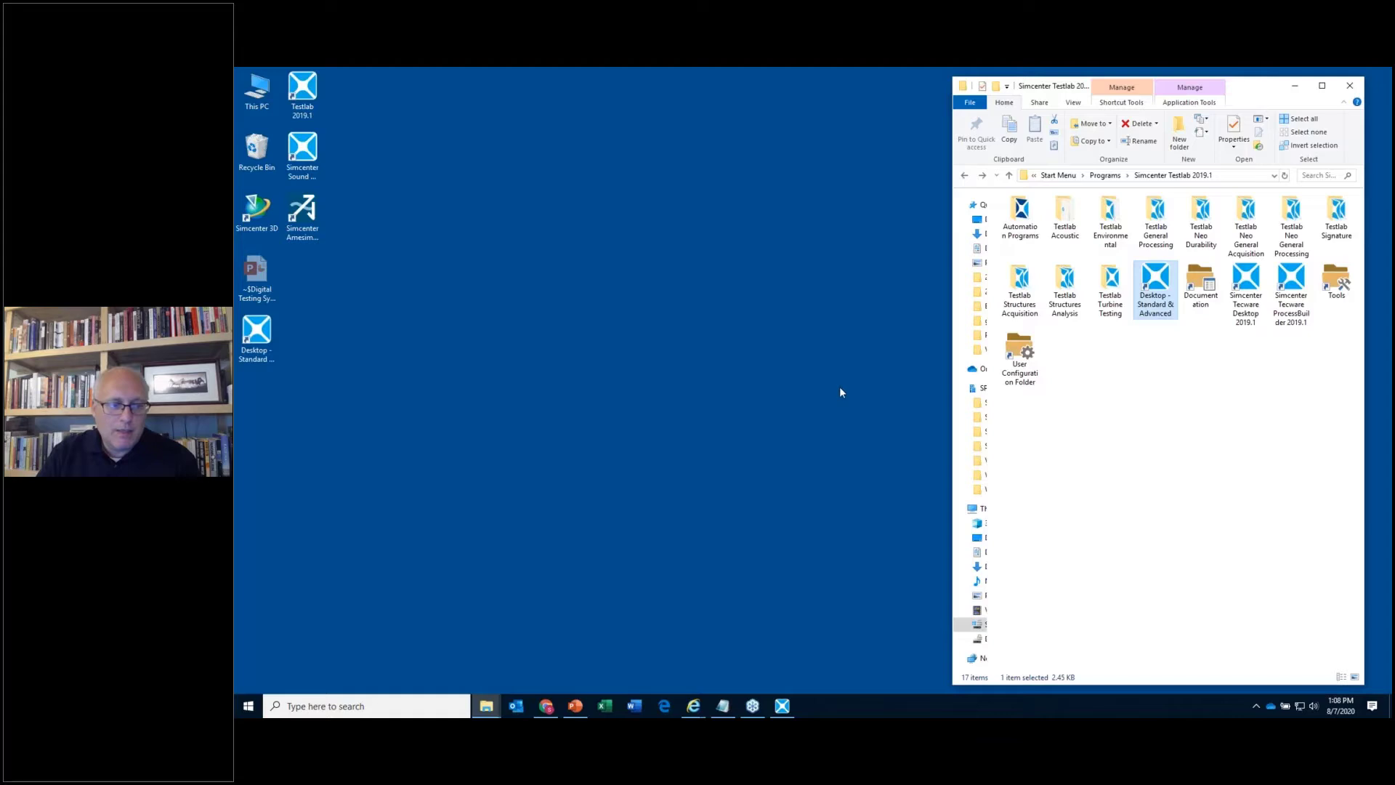
left_click_drag(268, 331, 406, 114)
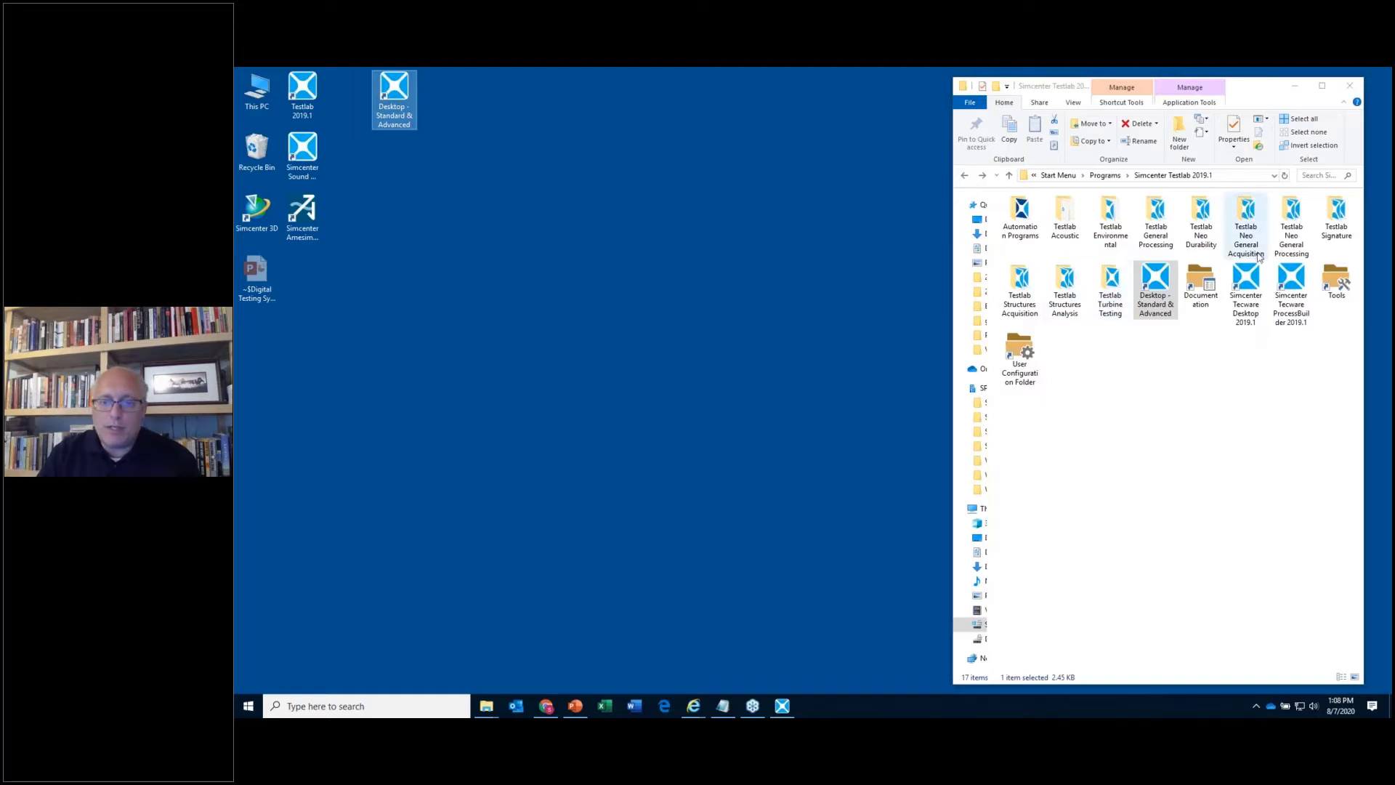
- Create a desktop shortcut to Signature Acquisition from the Testlab Signature folder, place it below the Desktop - Standard & Advanced shortcut, and return to the parent folder
double_click(1336, 218)
right_click(1063, 212)
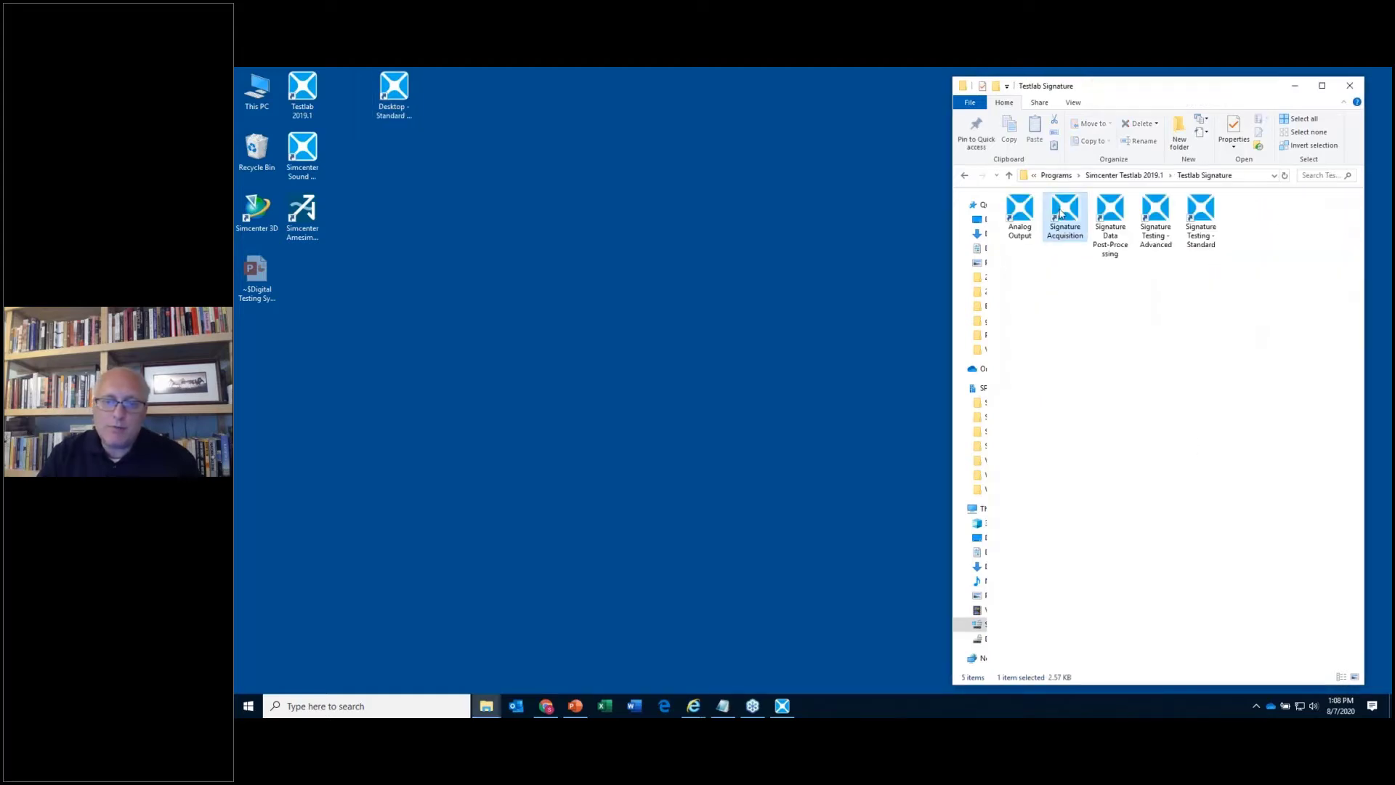
left_click(1154, 451)
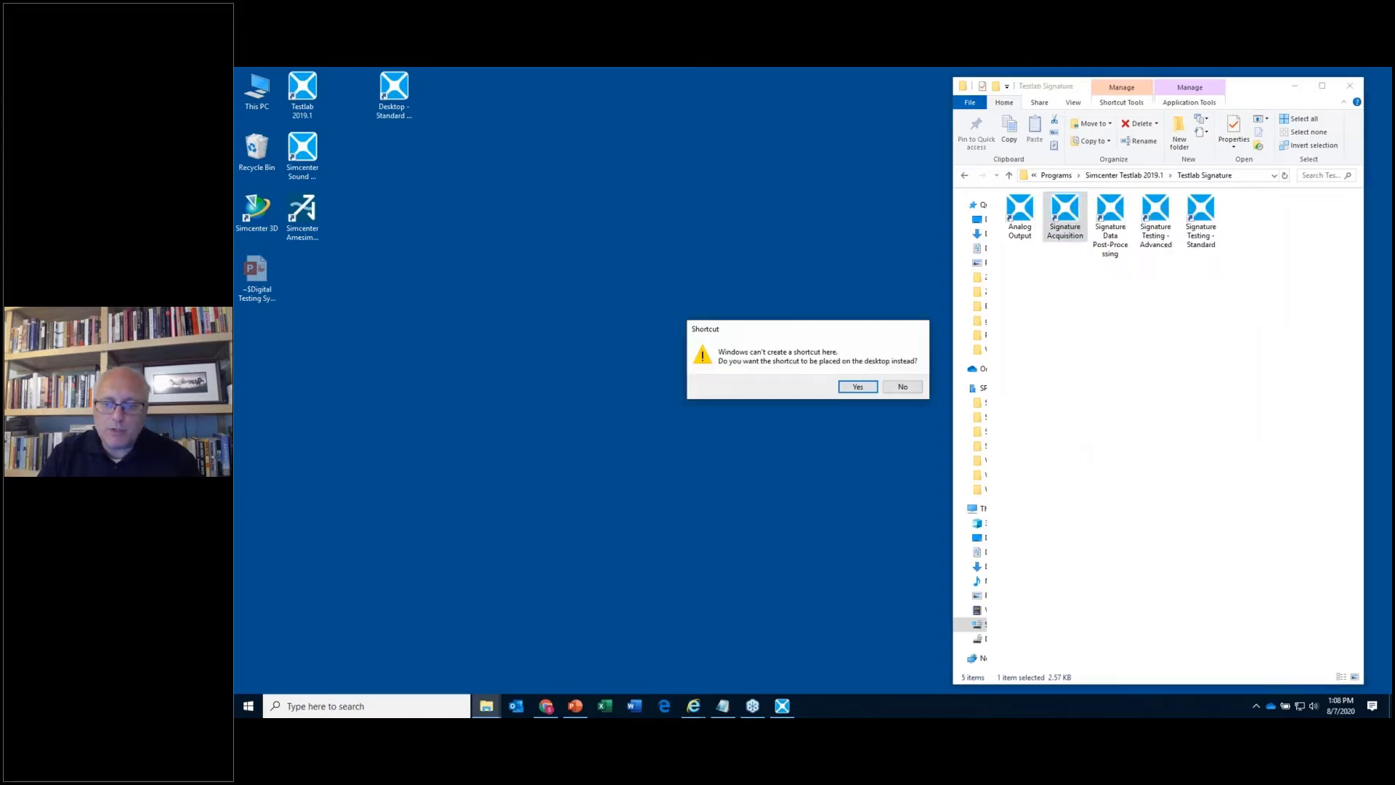
left_click(859, 387)
left_click_drag(257, 336, 397, 158)
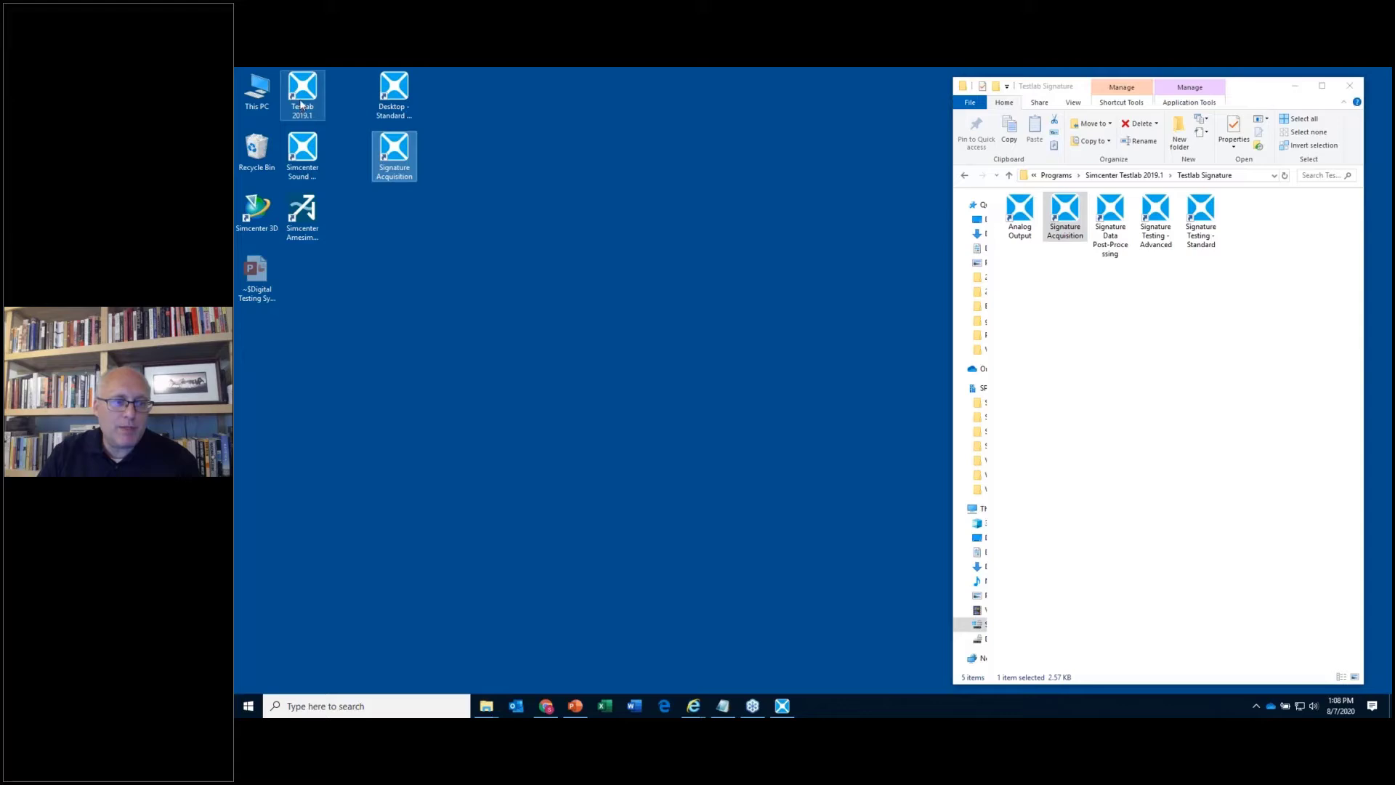
left_click(965, 176)
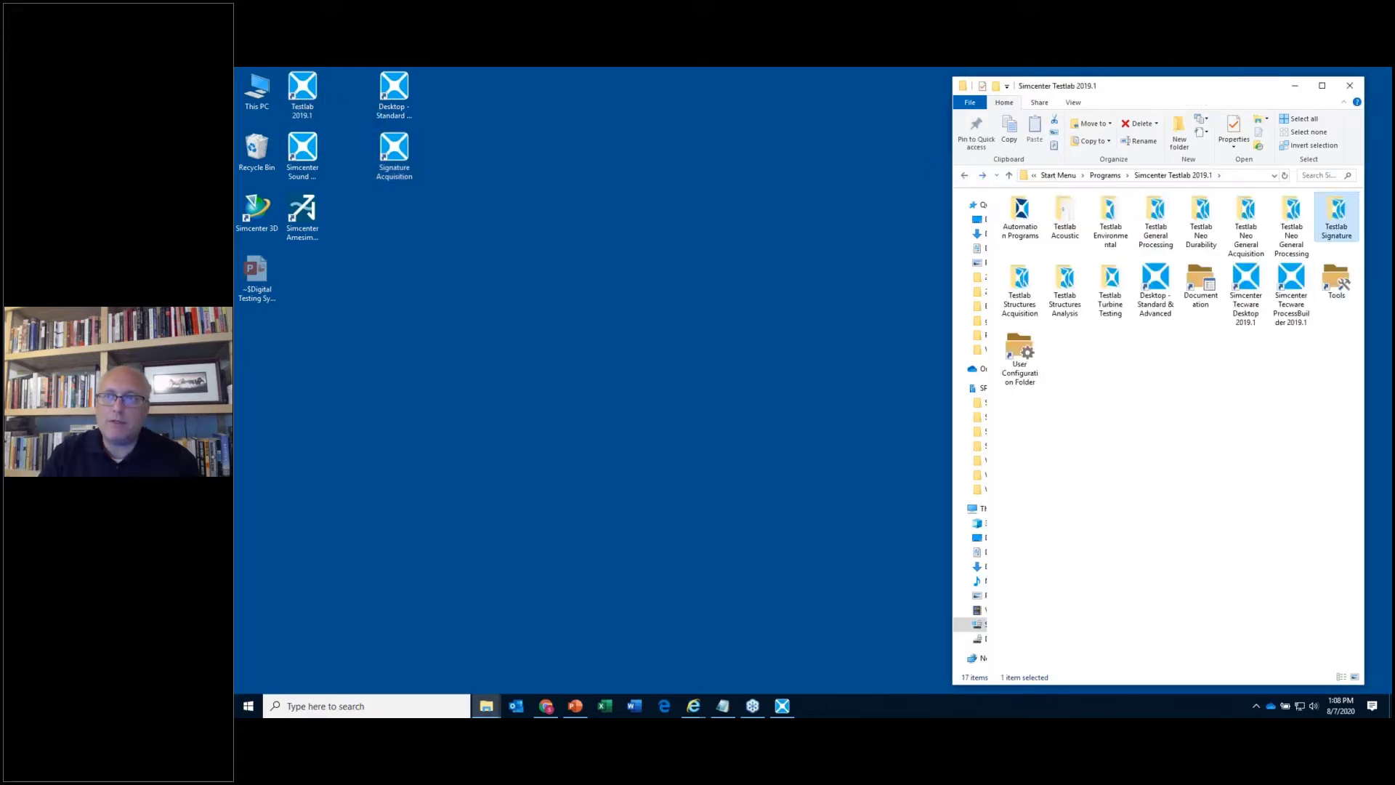
- Switch to Simcenter Testlab Signature Acquisition and create a new project
left_click(782, 705)
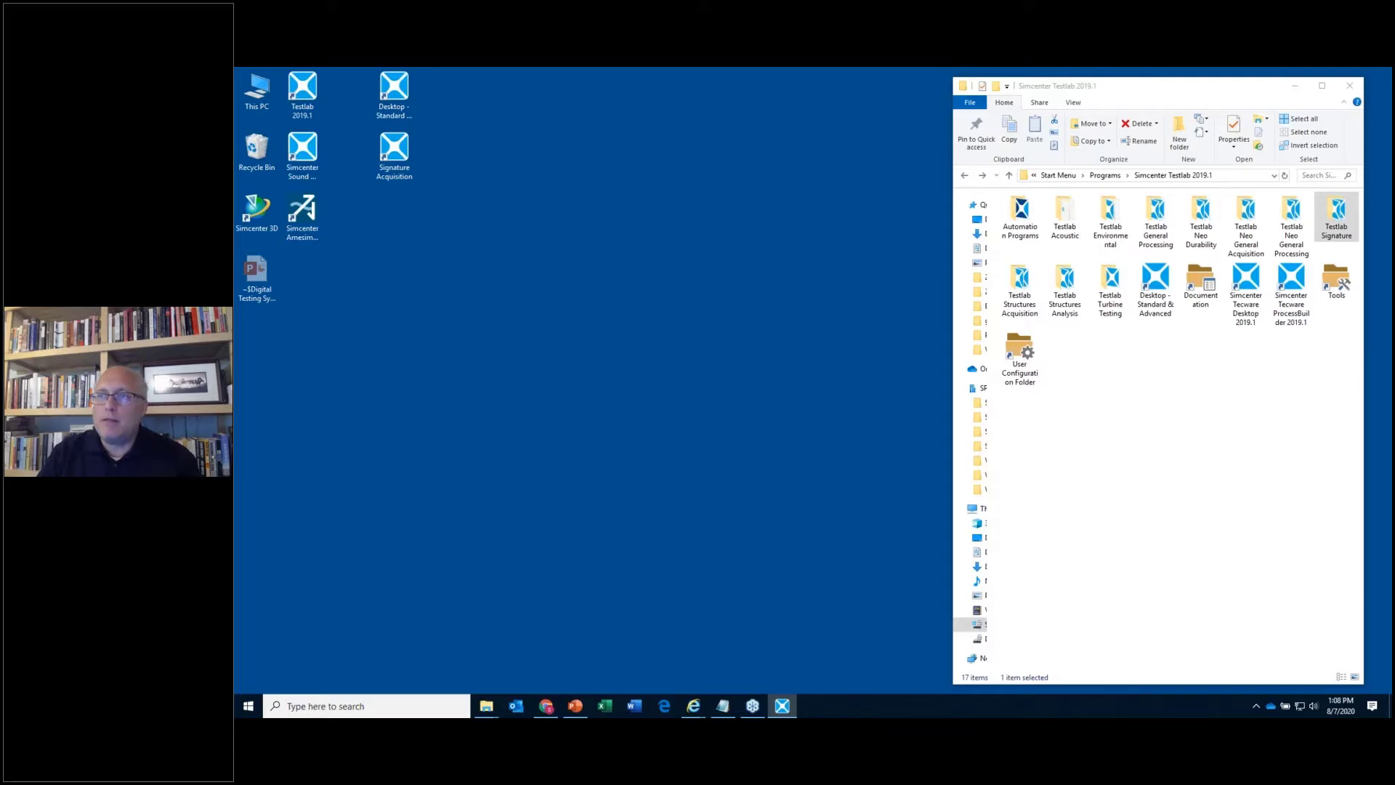
mouse_move(1394, 215)
left_mouse_down()
mouse_move(921, 174)
mouse_move(781, 69)
left_mouse_up()
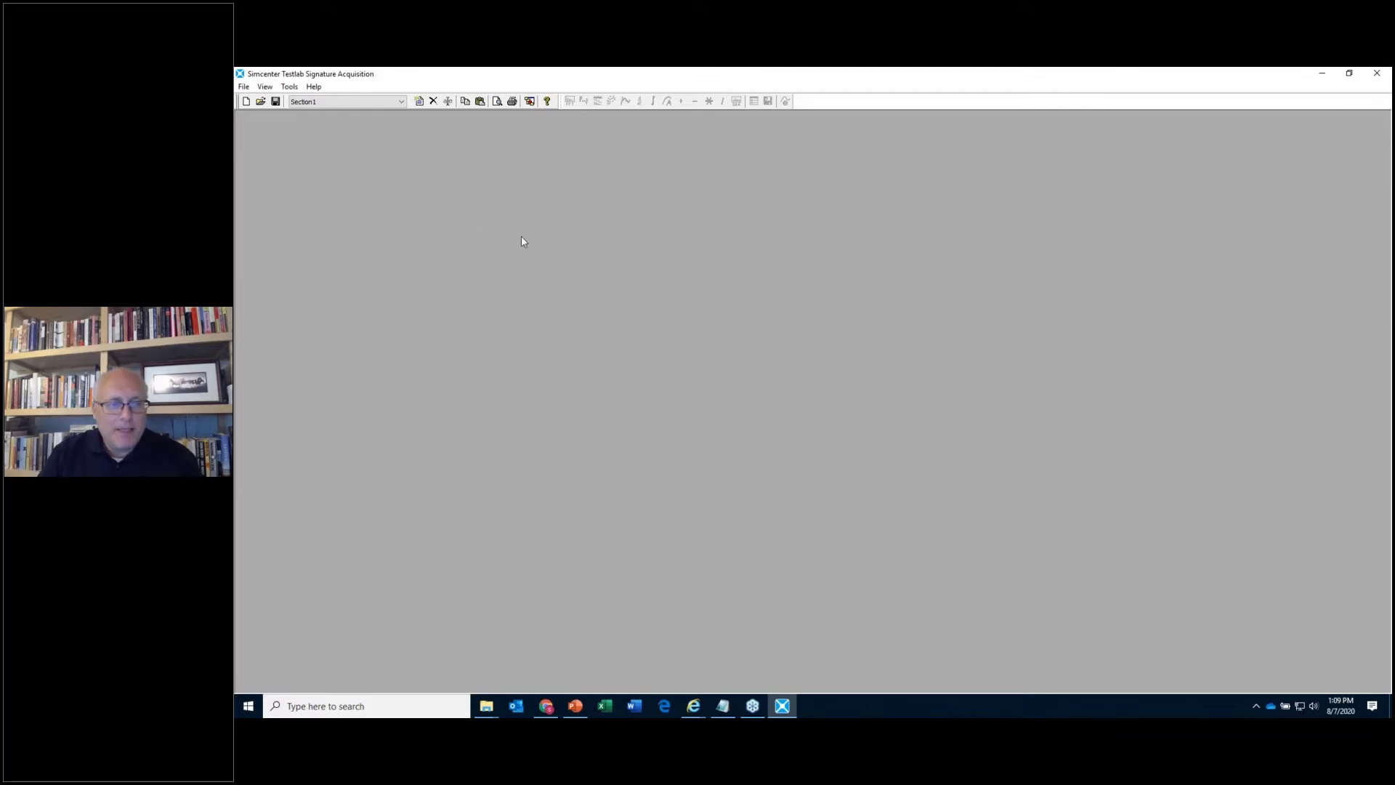
left_click(246, 103)
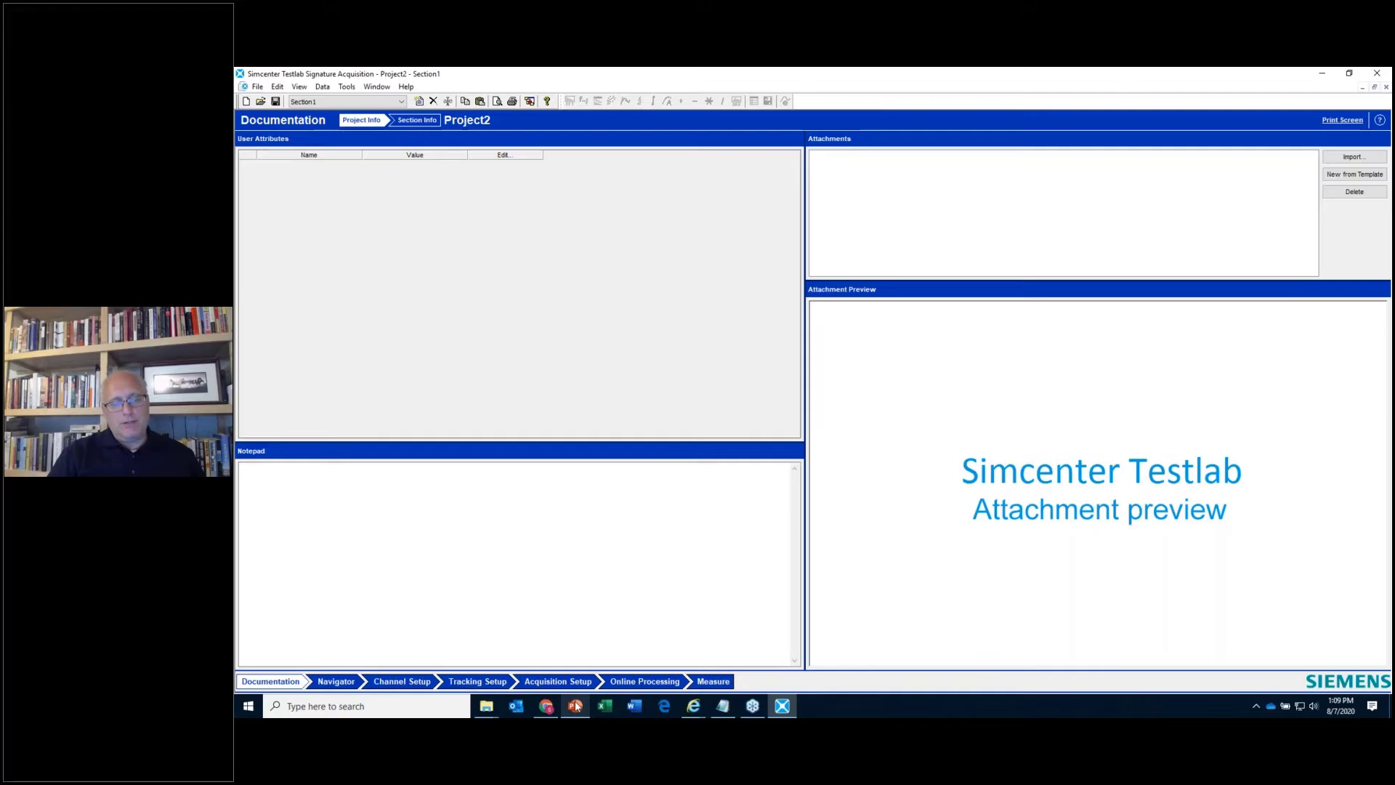
- Switch to PowerPoint and create a blank presentation
mouse_move(578, 706)
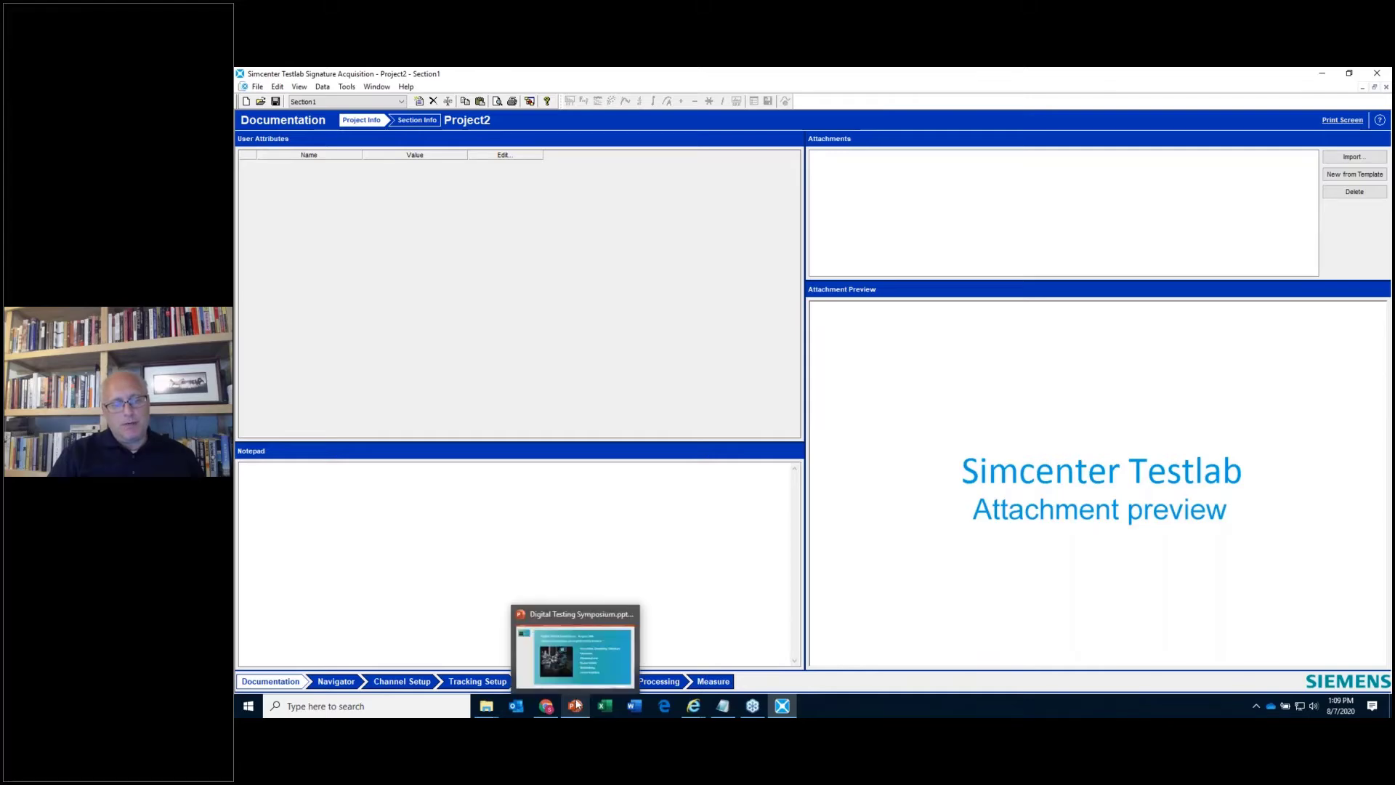
left_click(578, 706)
left_click(575, 705)
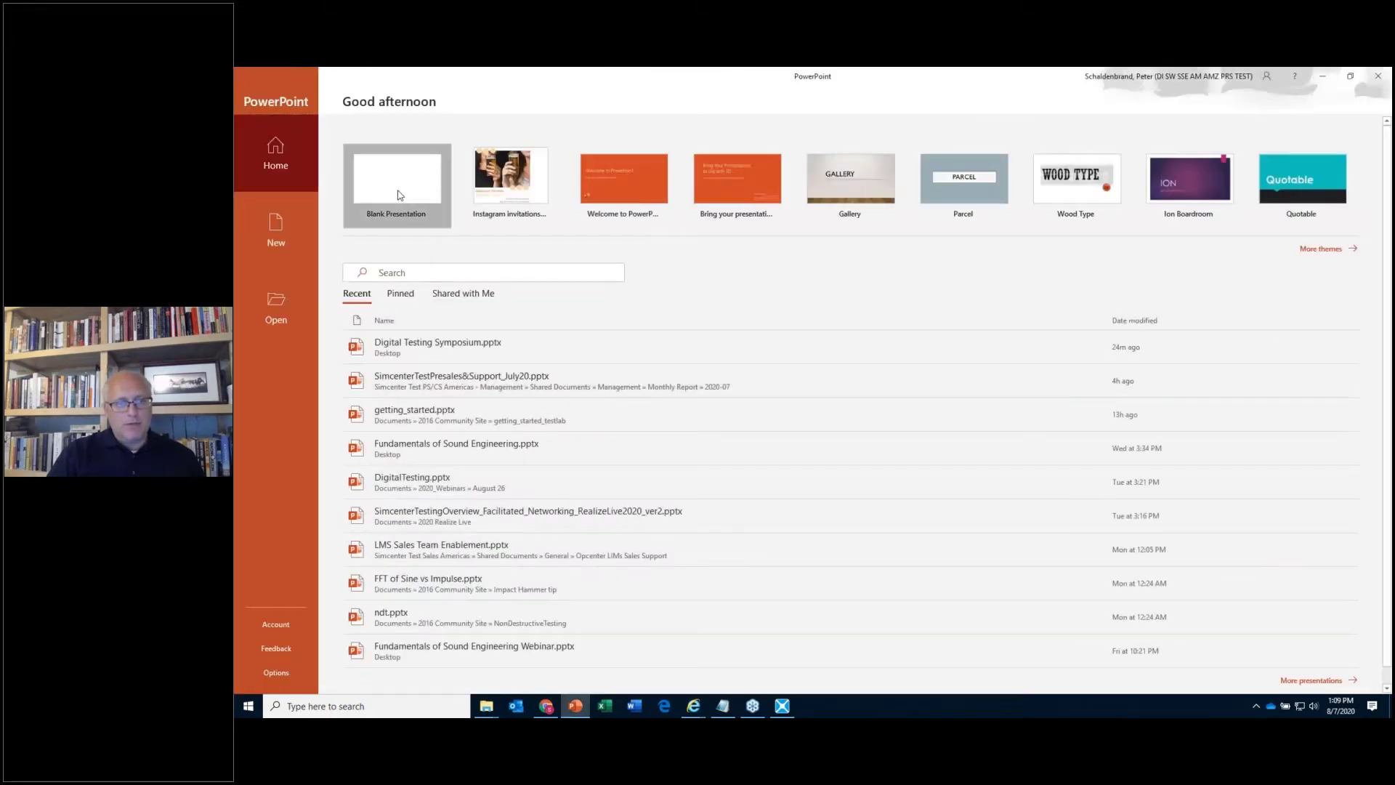
left_click(398, 191)
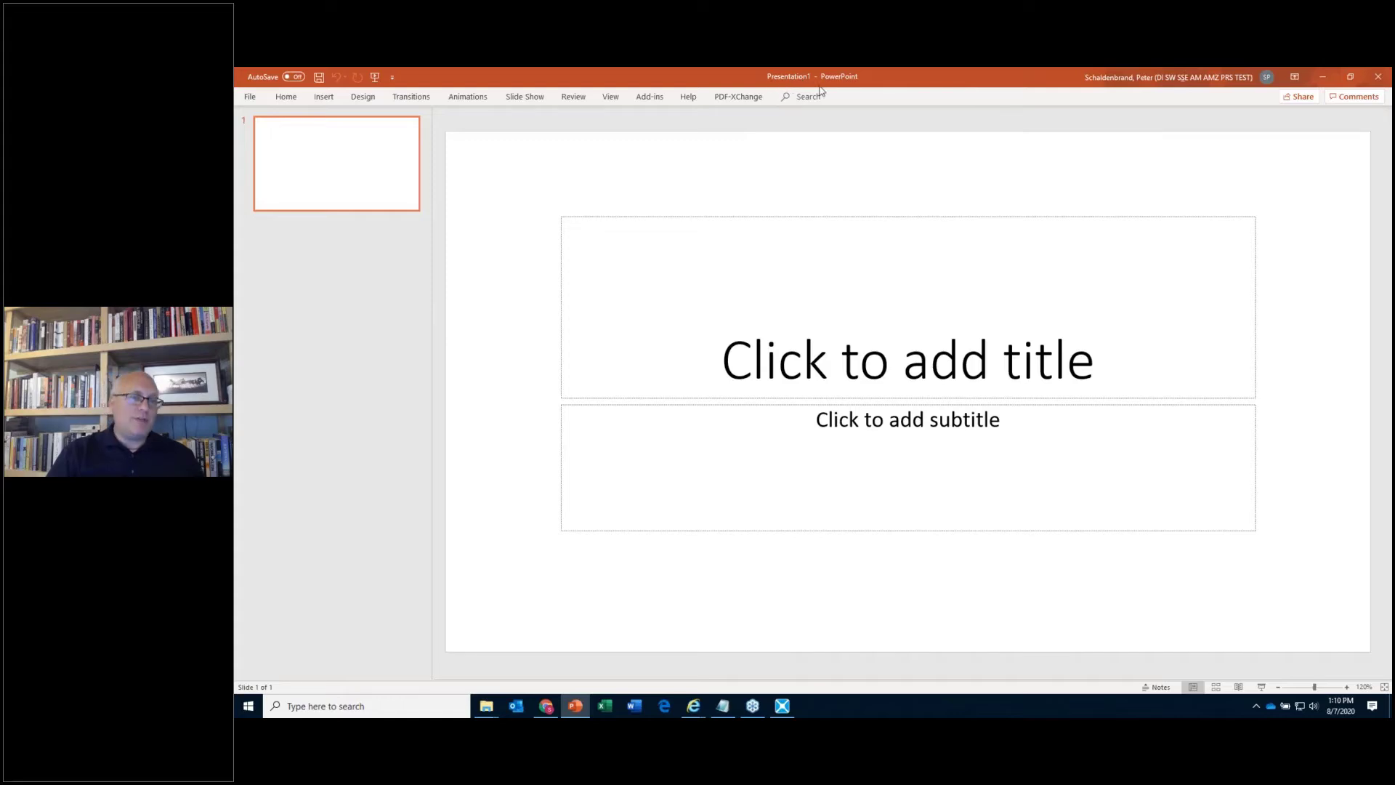
- Reduce the presentation to a wider floating window over Testlab, view its file commands, and close it unsaved
double_click(736, 84)
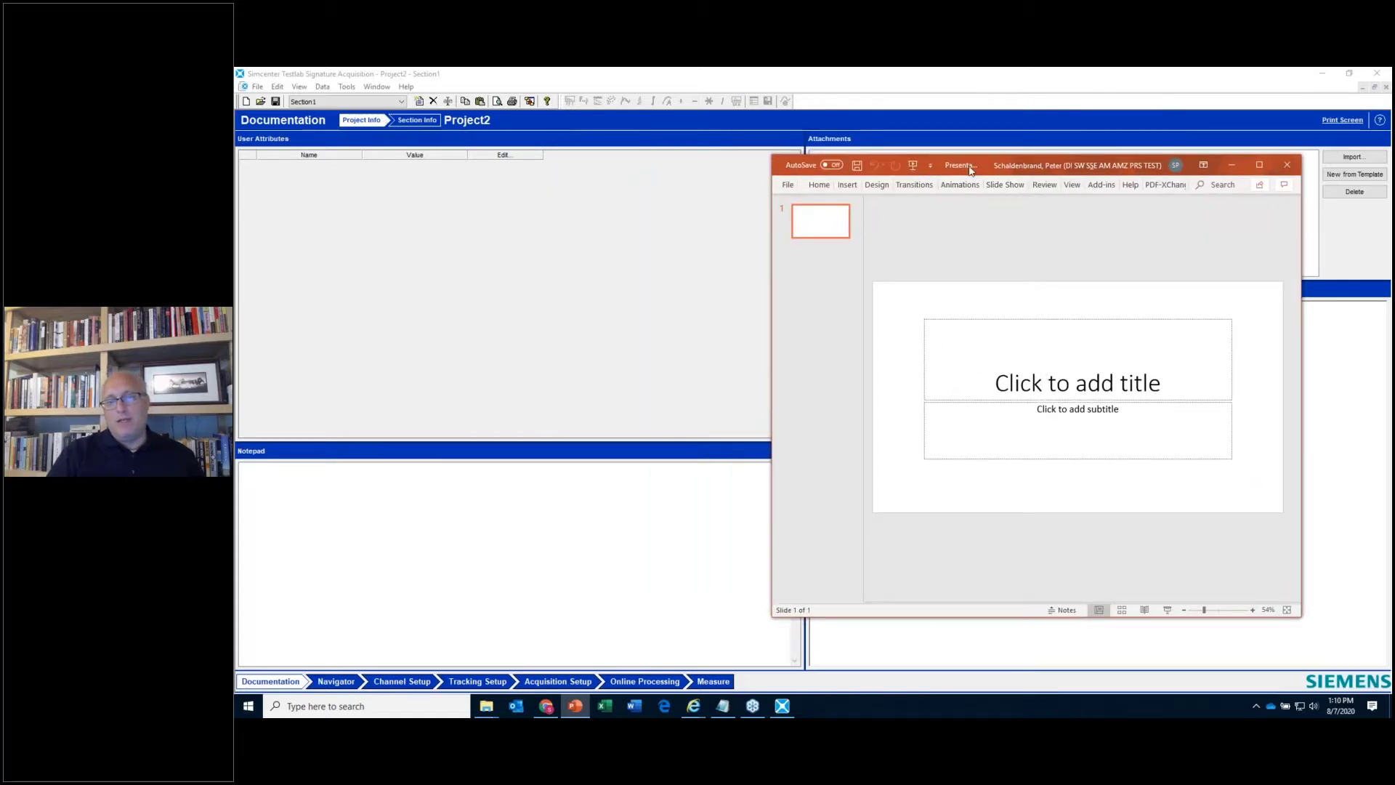
left_click_drag(772, 213, 678, 214)
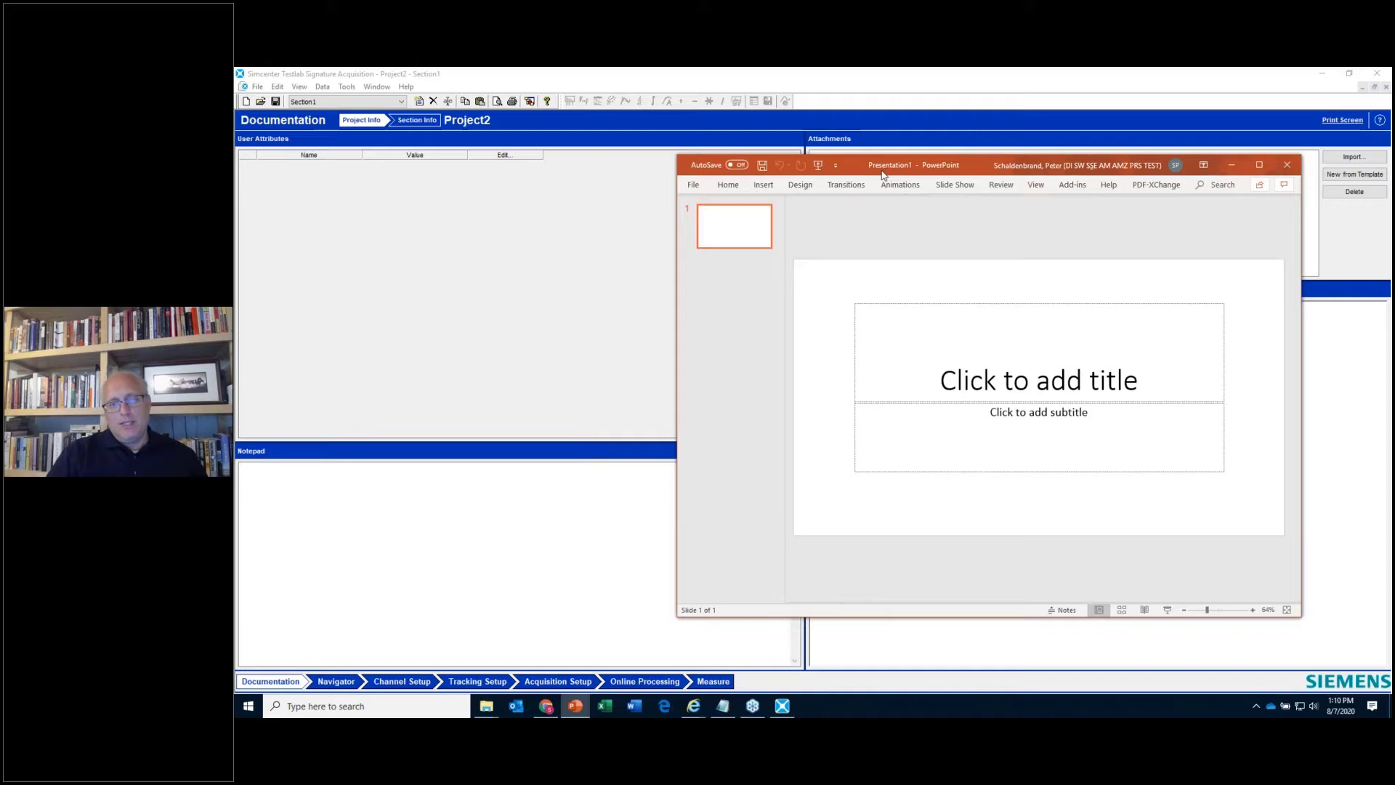
left_click(690, 186)
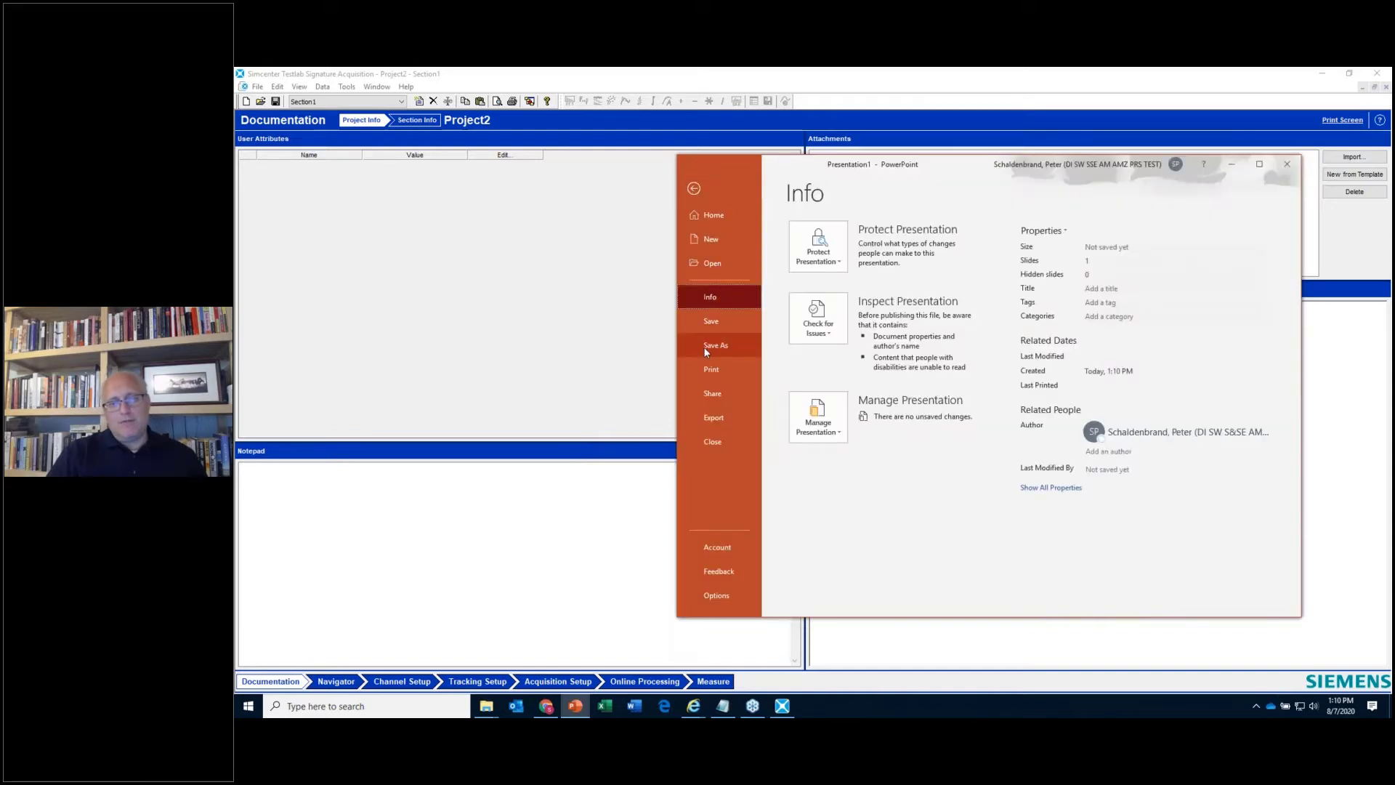
left_click(1287, 163)
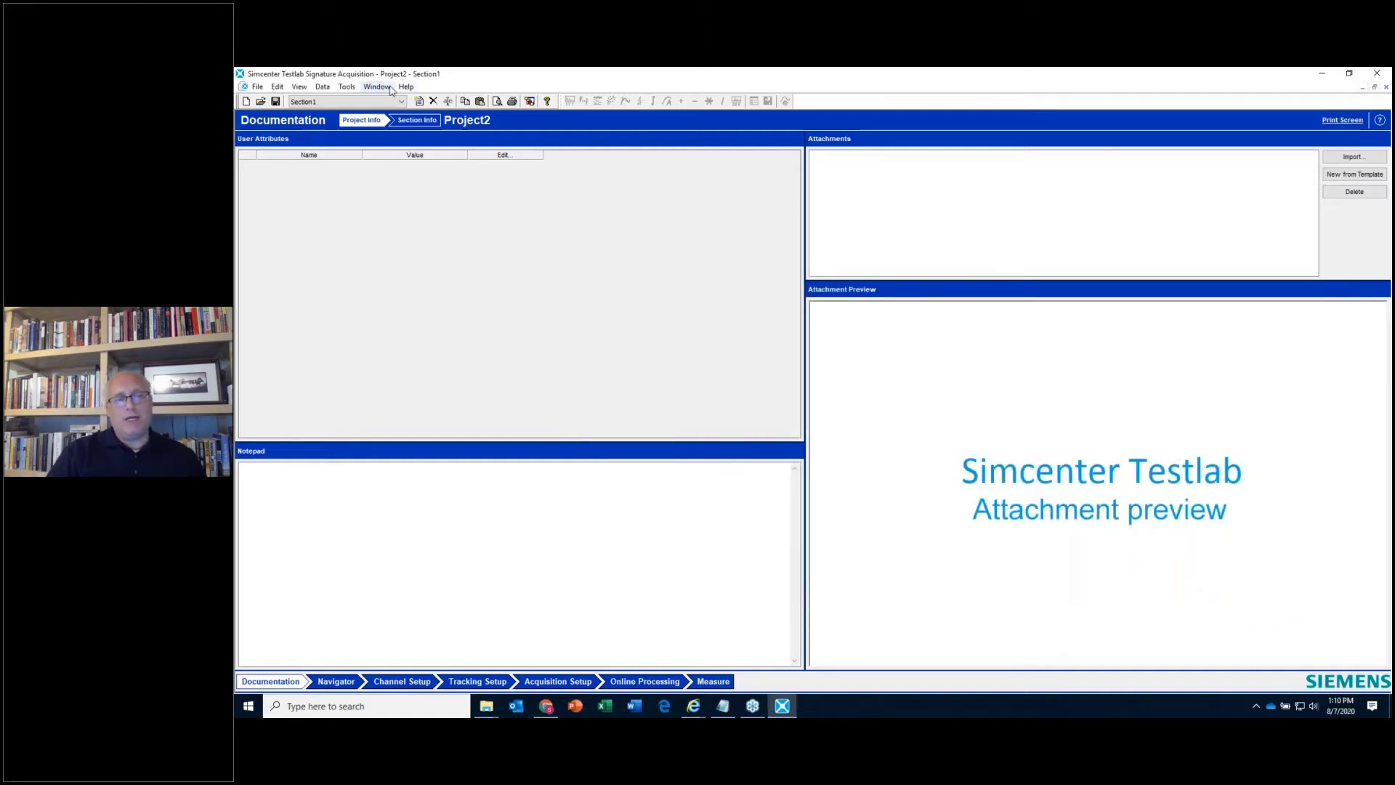
- Save the new Testlab project as fred in the demo folder
left_click(257, 86)
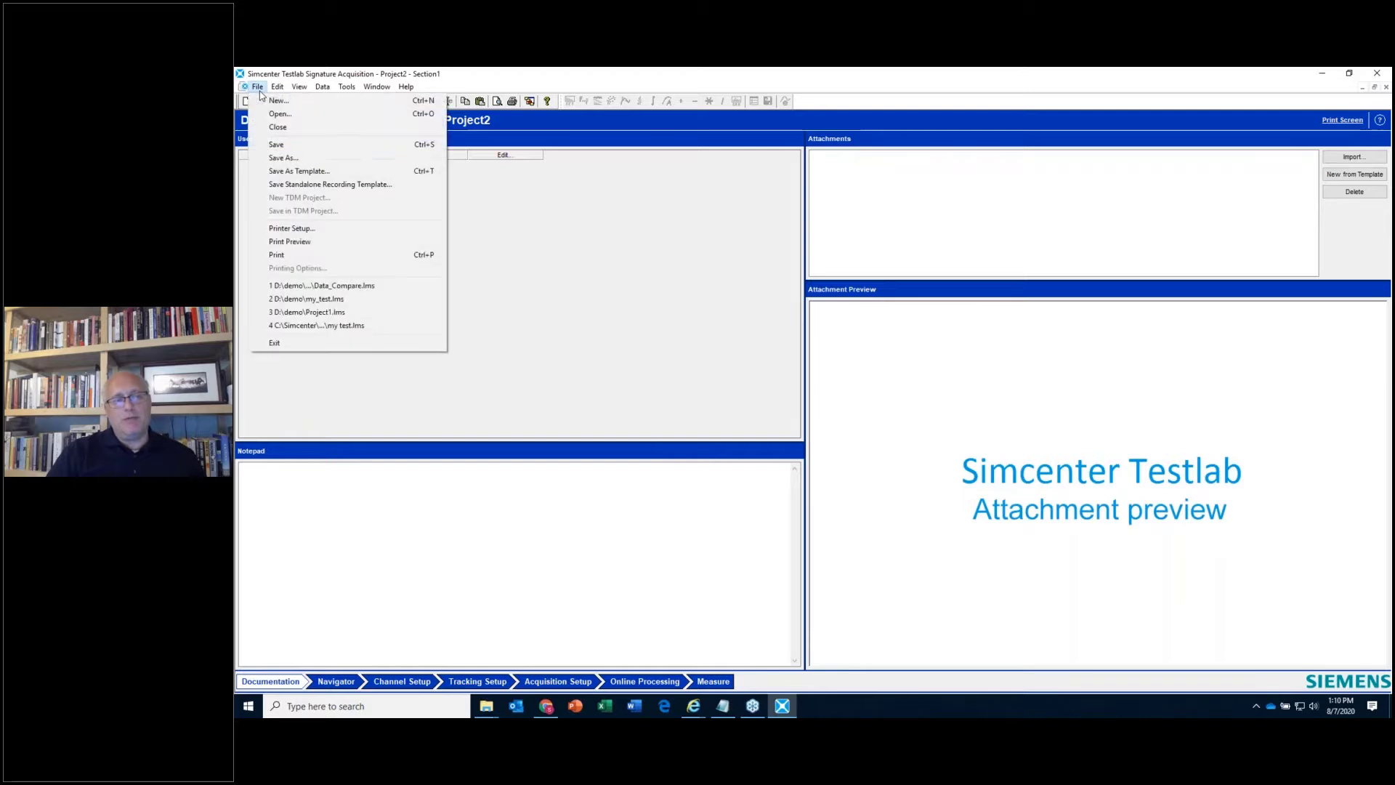
left_click(295, 159)
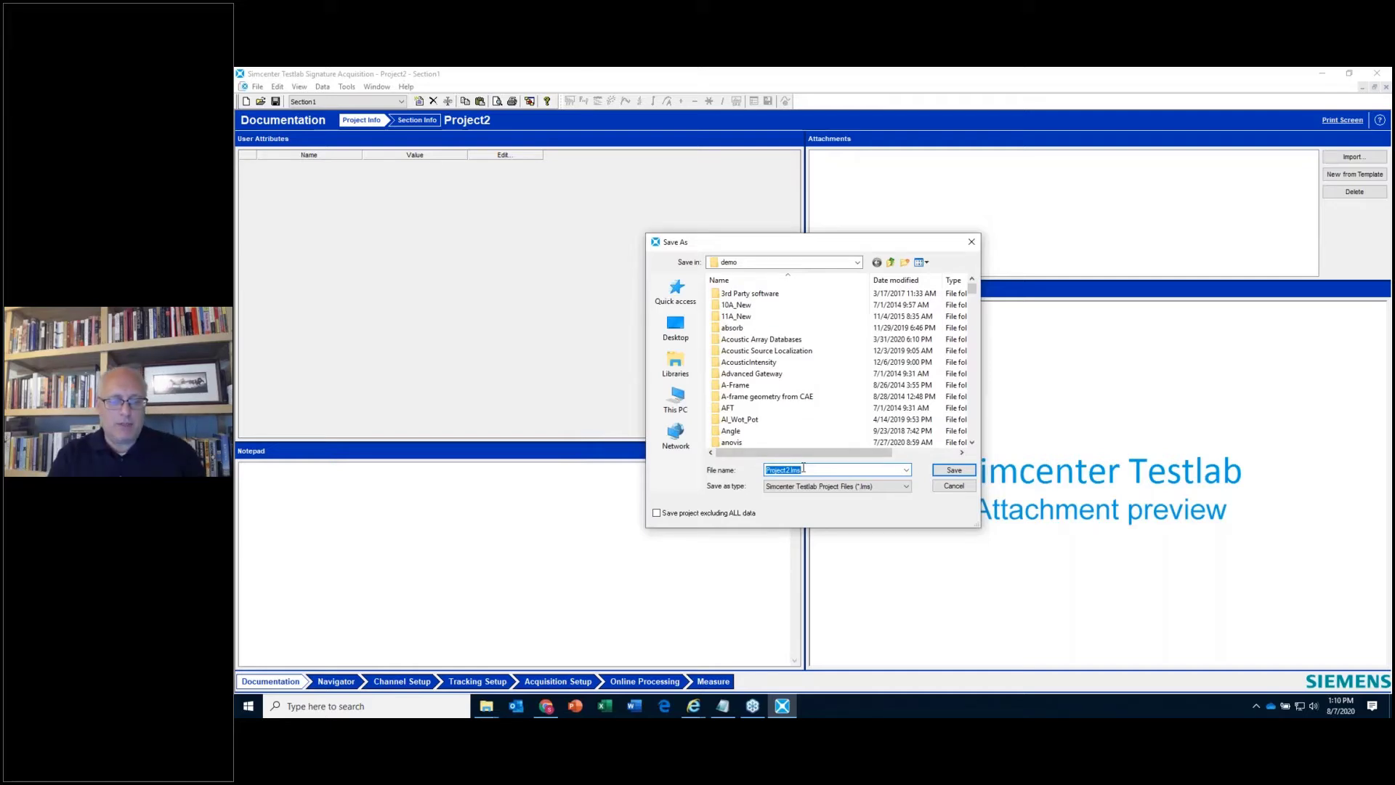
type("fred")
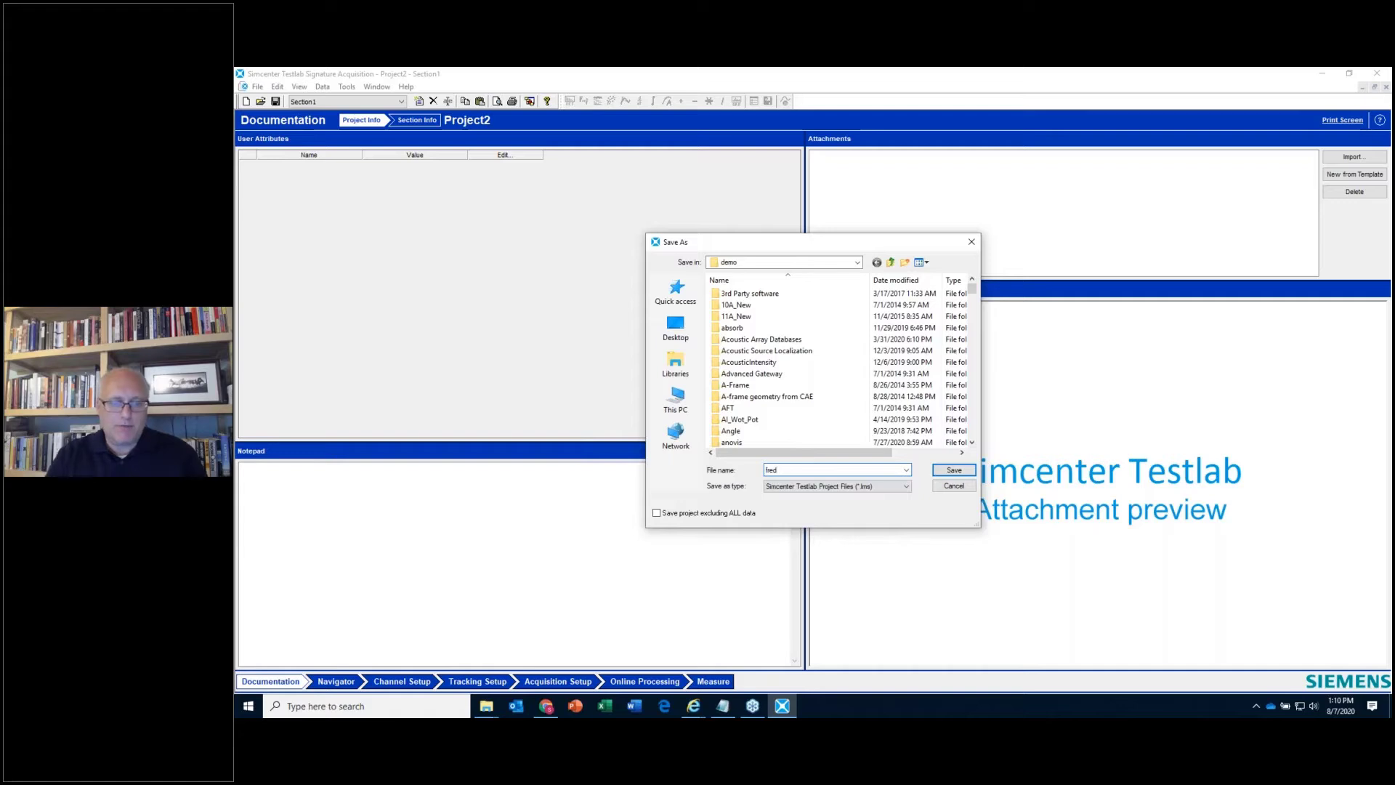
left_click(956, 471)
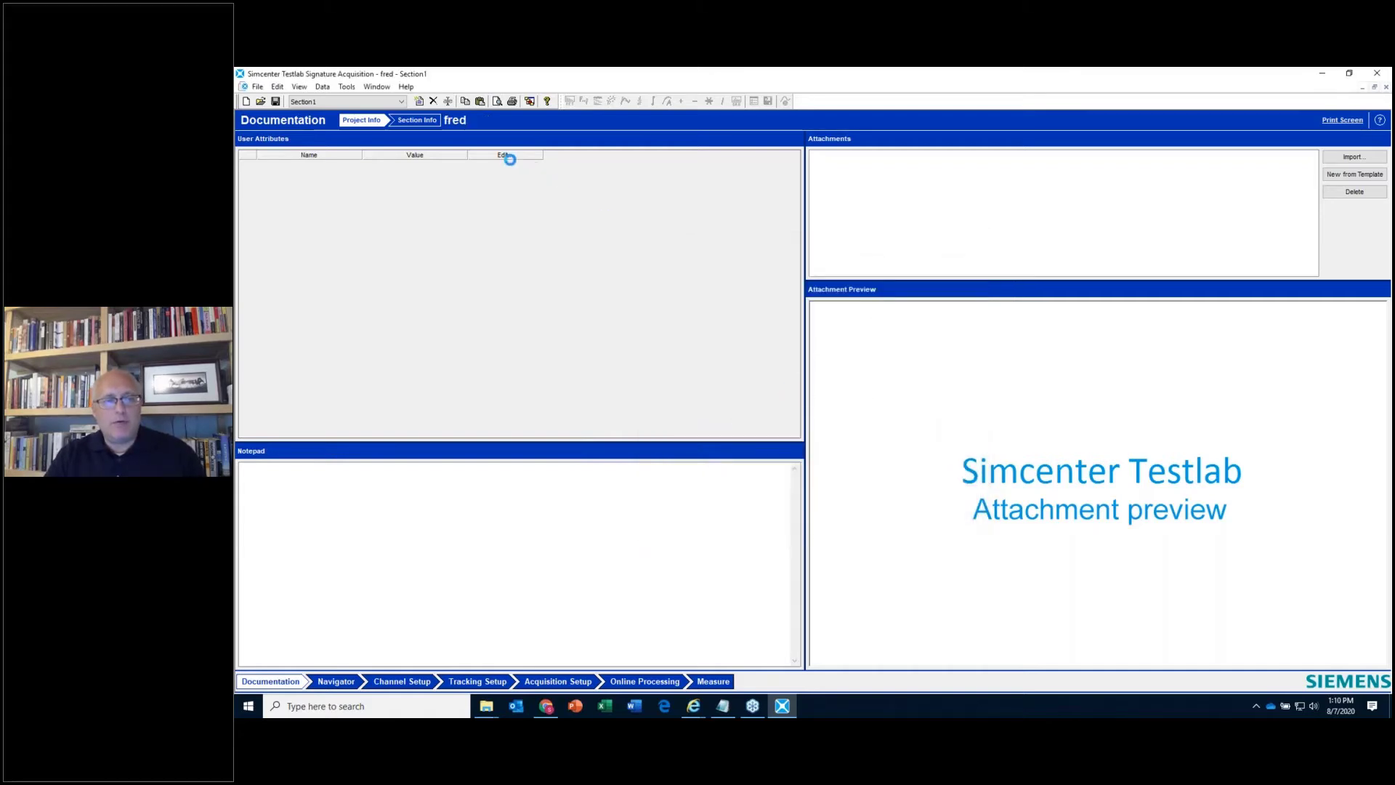
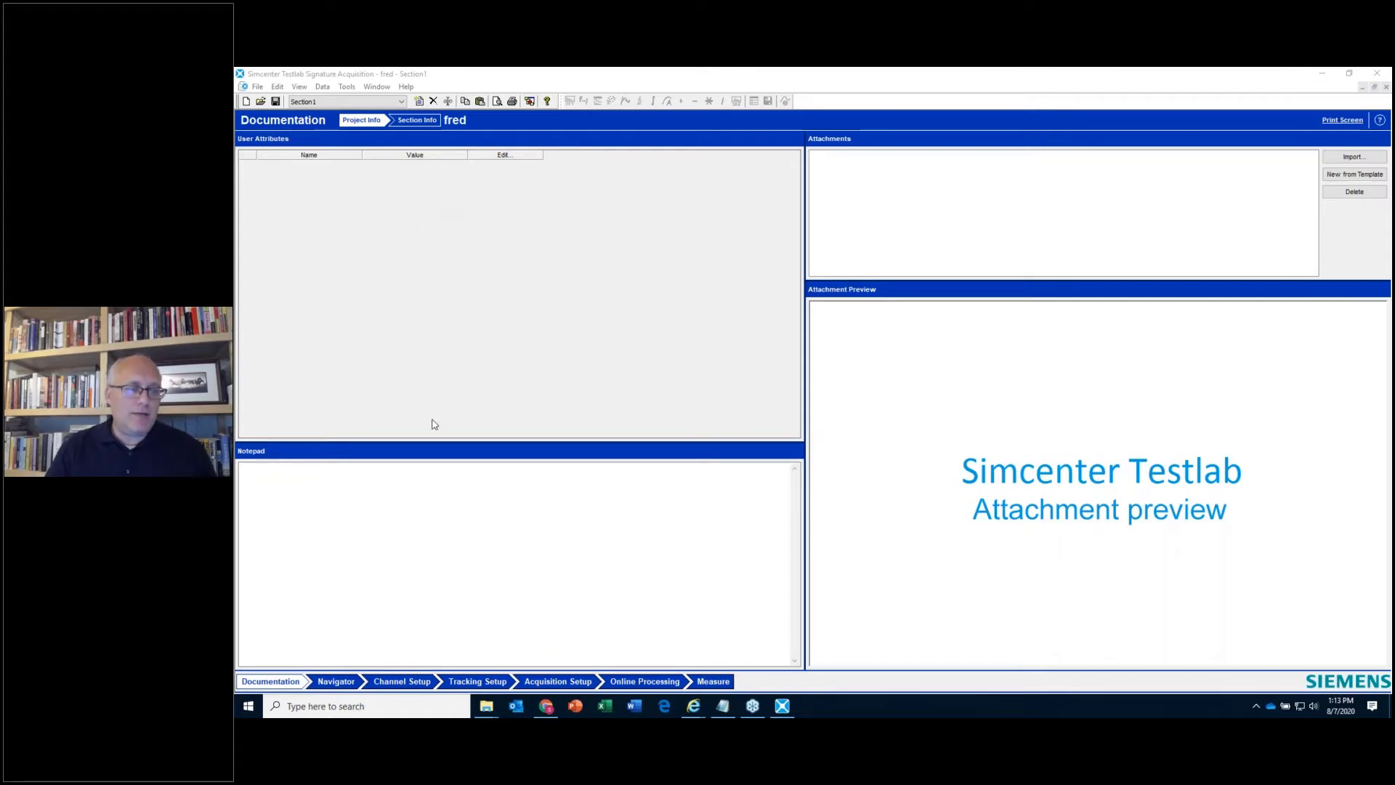
- Open the Navigator worksheet and select Section1 under the fred project
left_click(345, 683)
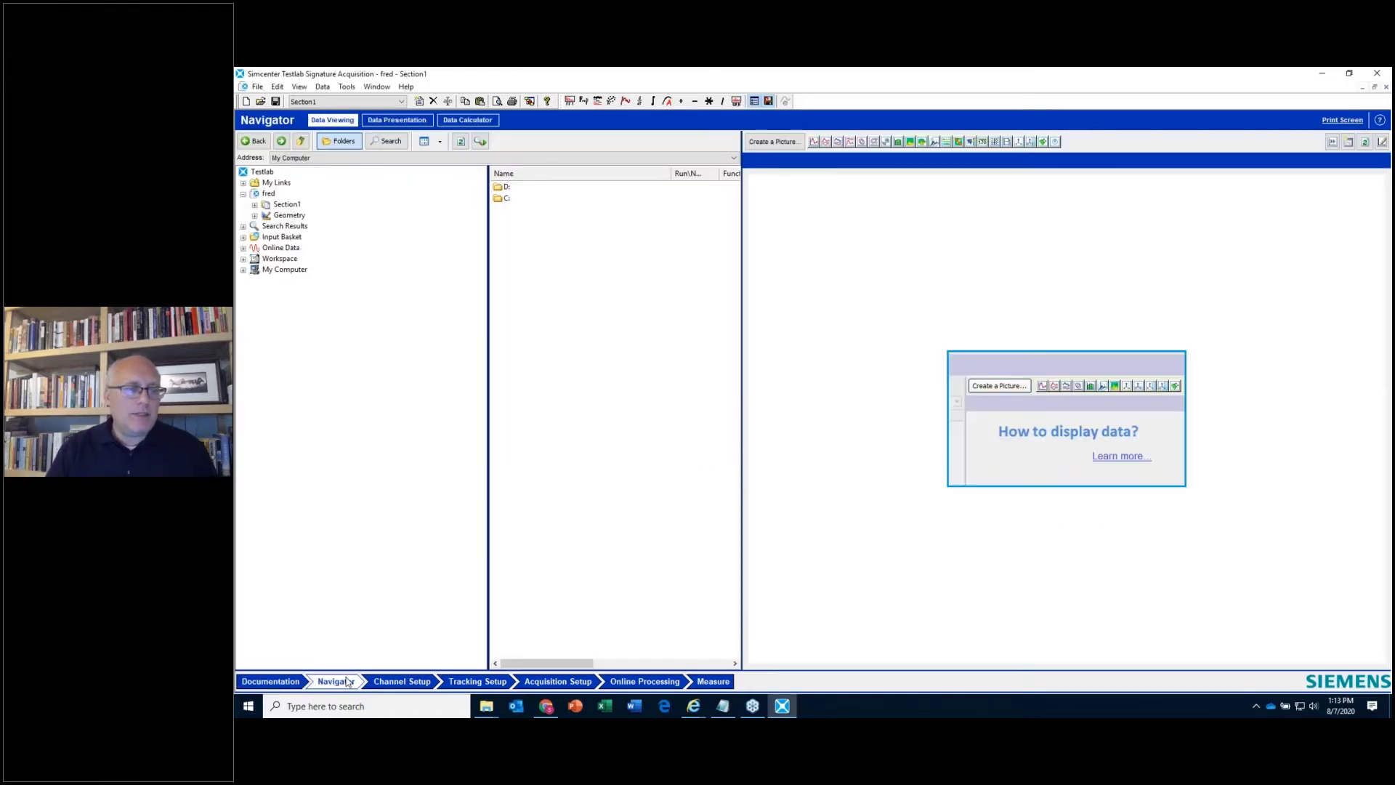
left_click(280, 205)
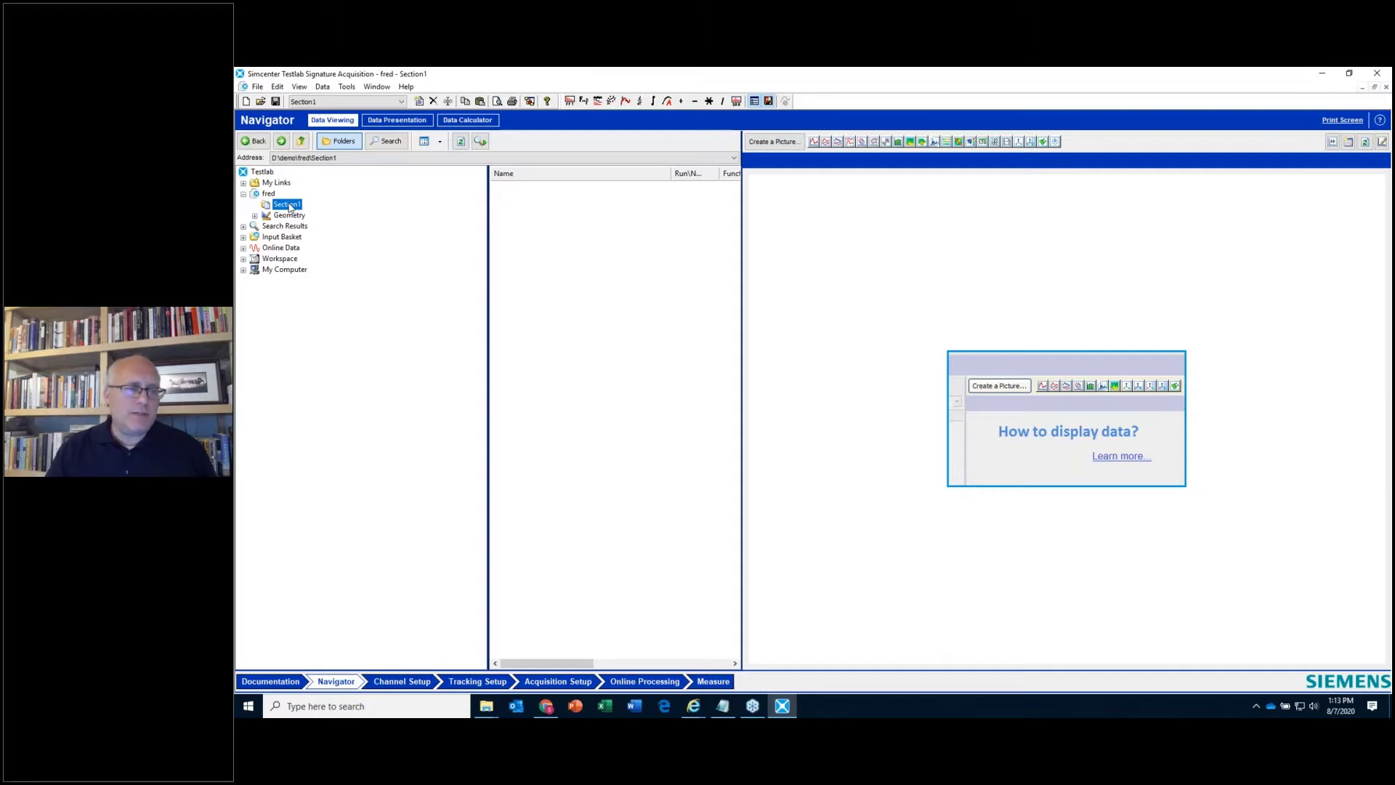
left_click(256, 87)
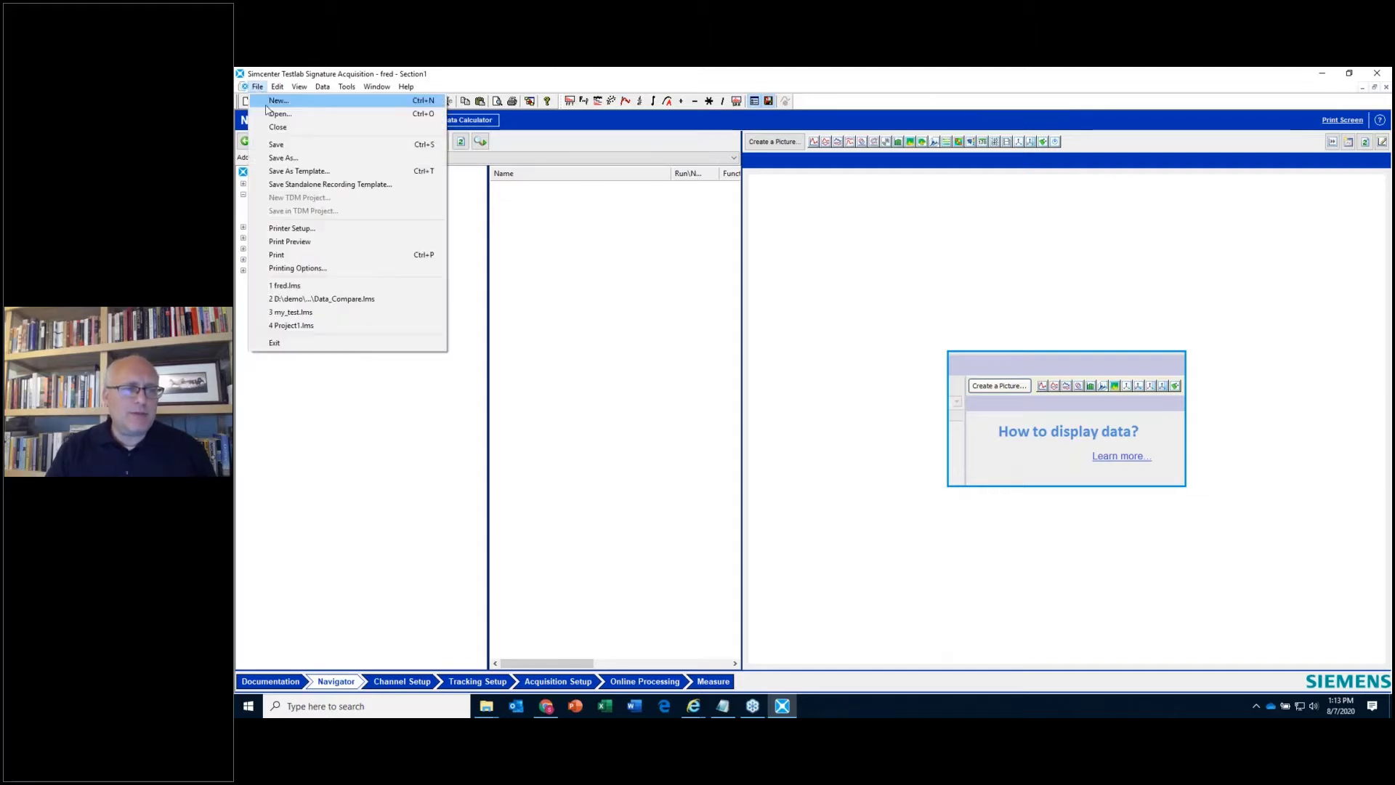
left_click(284, 157)
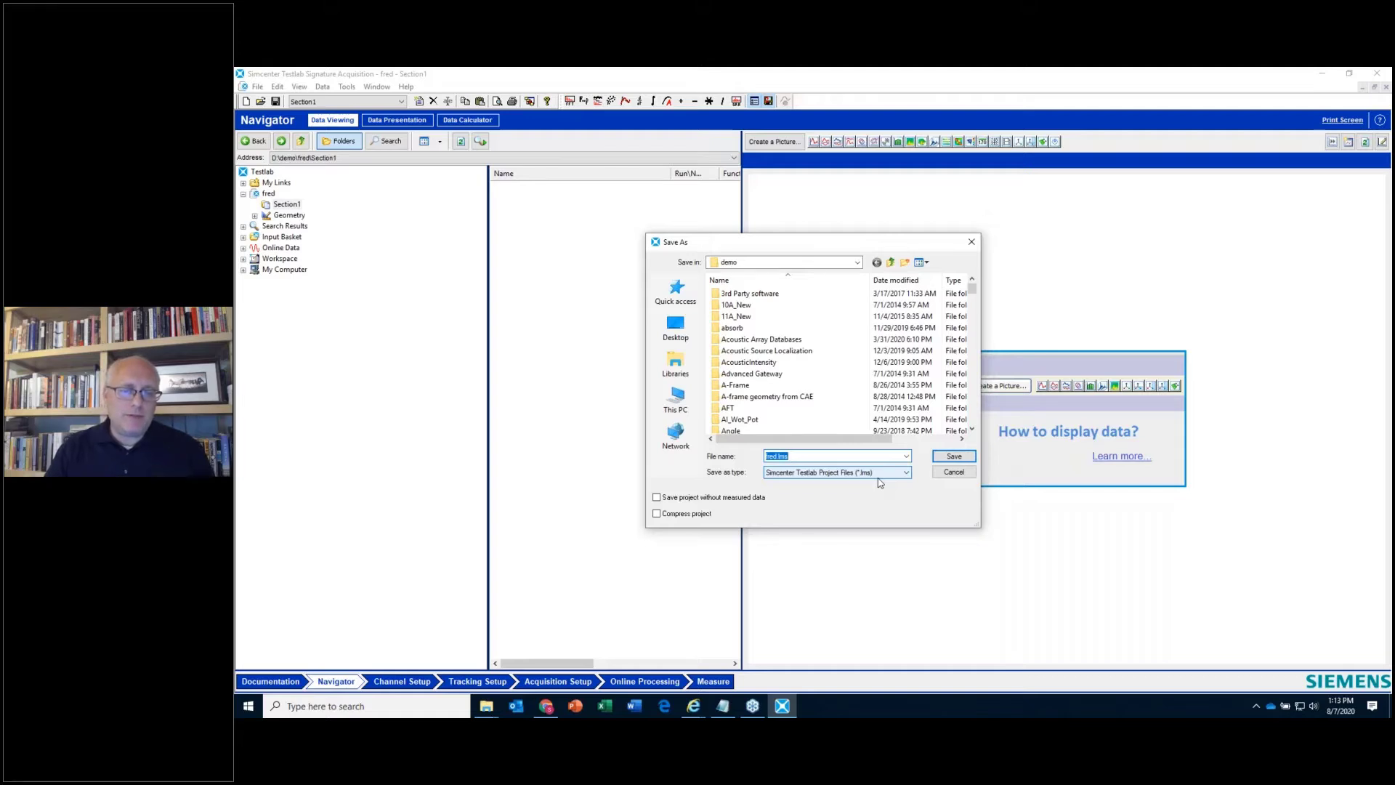
left_click(952, 472)
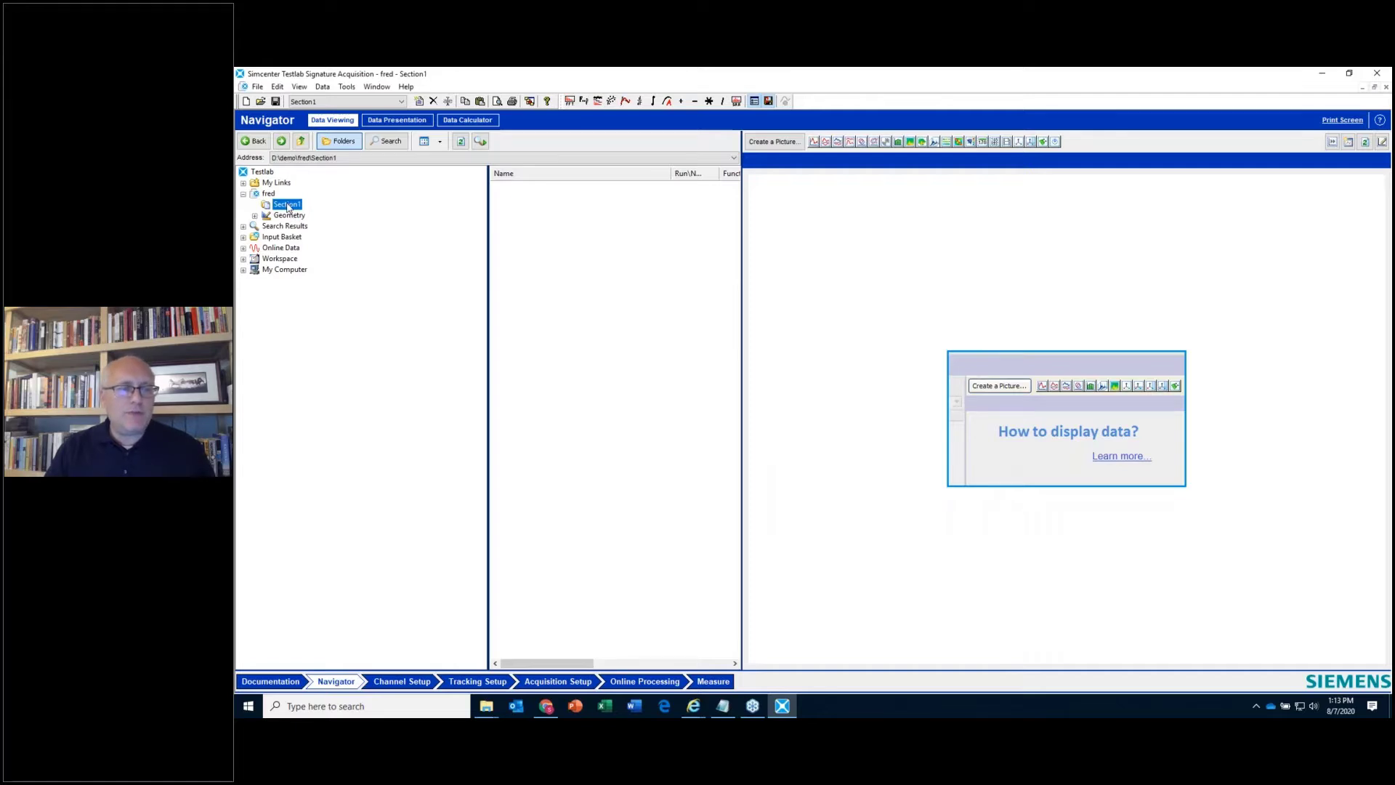
- Add a section named baseline to the fred project and select it in the project tree
left_click(419, 101)
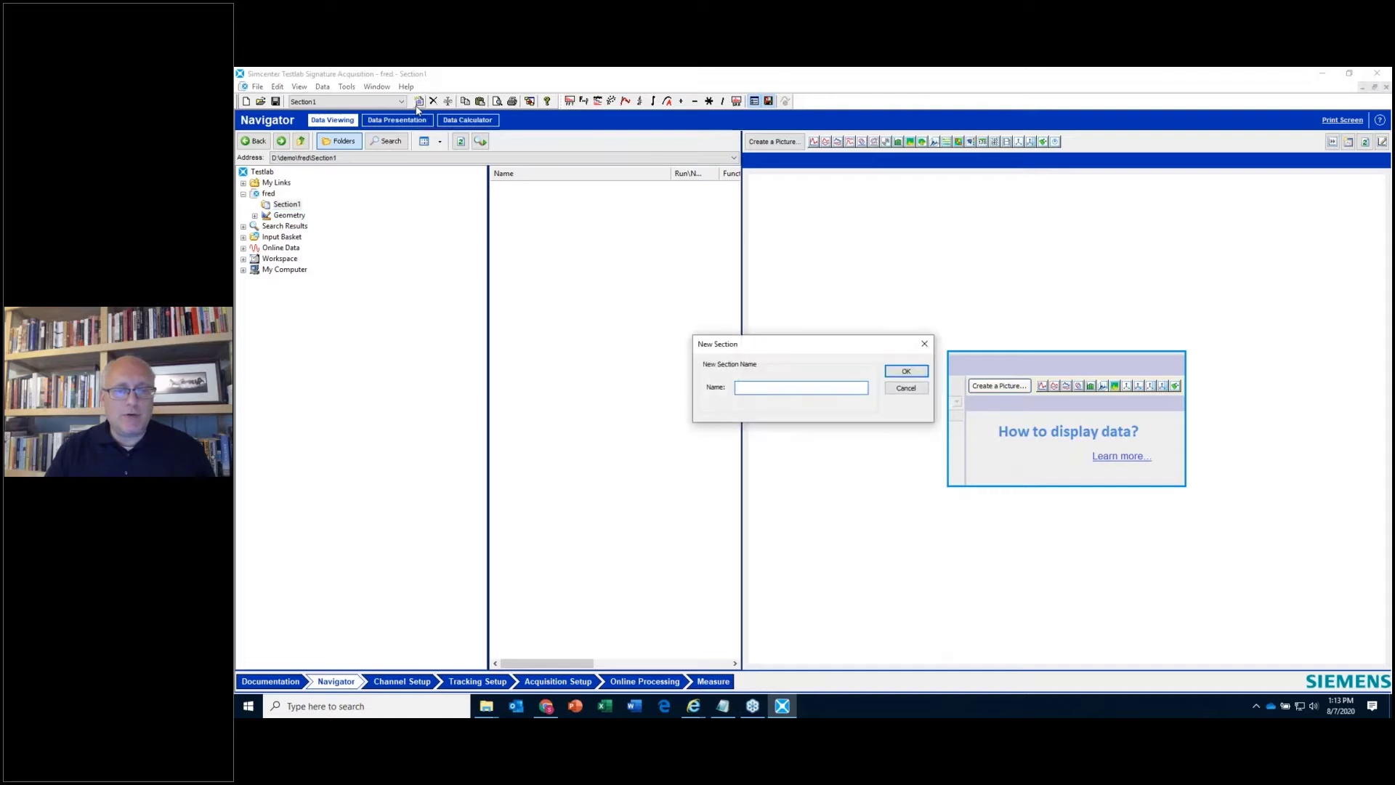
type("baseline")
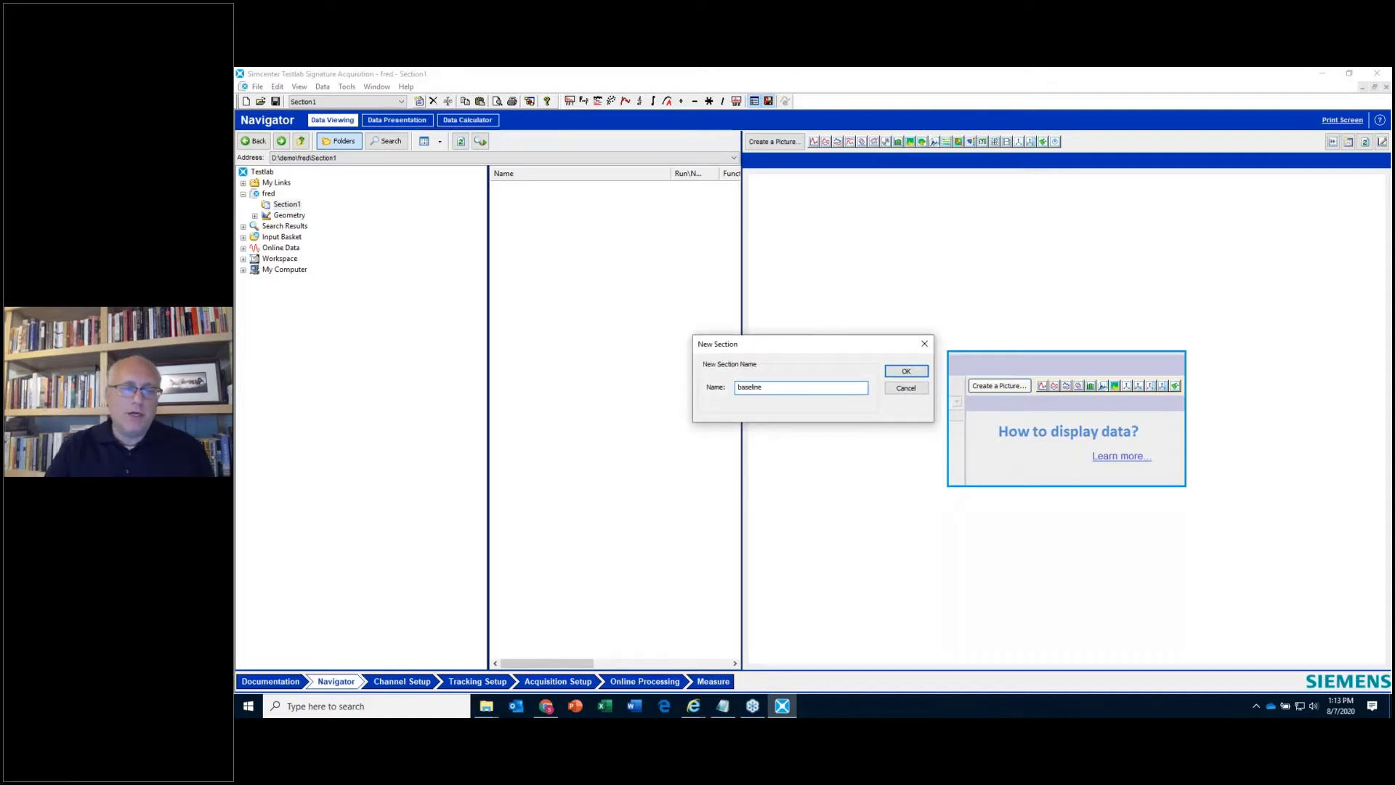
left_click(907, 370)
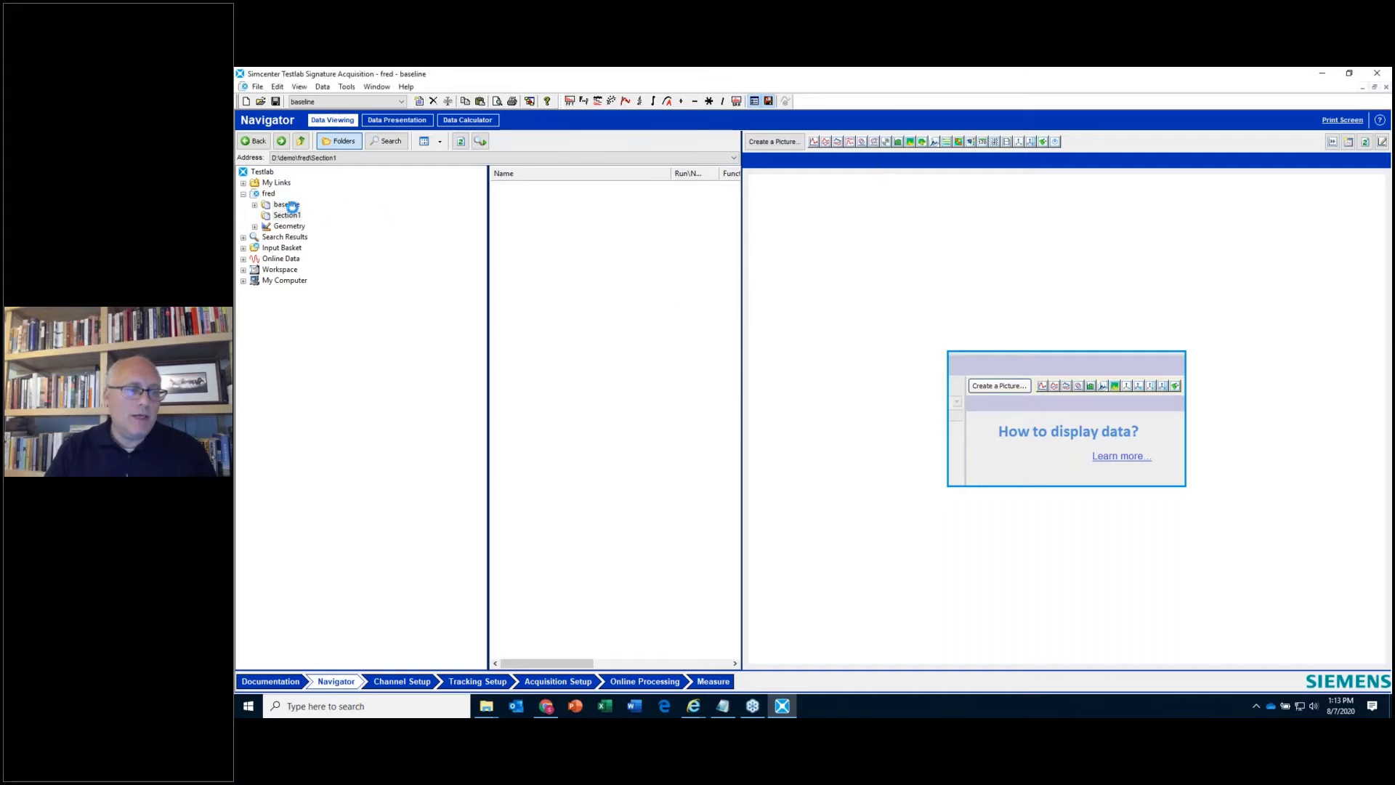
left_click(287, 207)
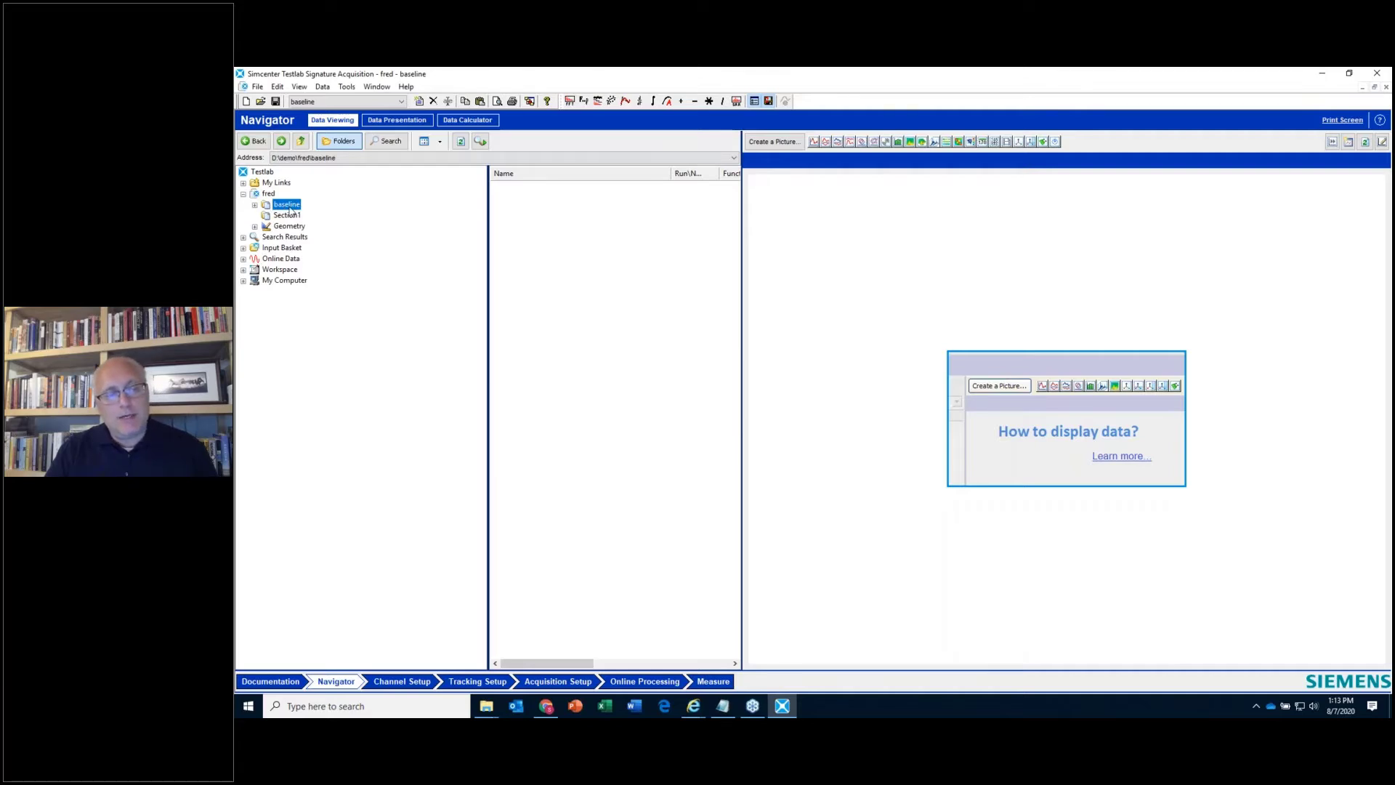
left_click(290, 216)
left_click(290, 206)
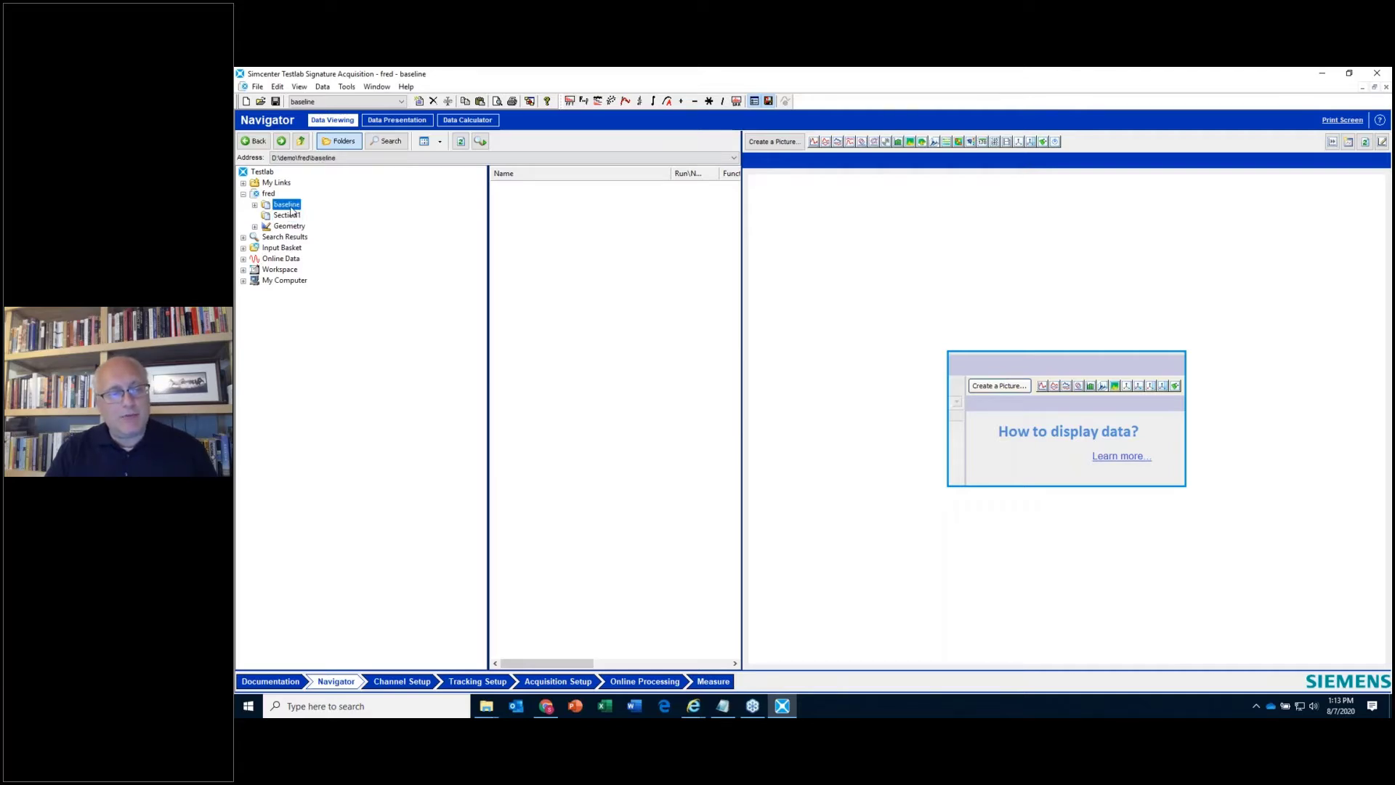
- Delete Section1 from the fred project
left_click(433, 102)
left_click(729, 379)
left_click(906, 354)
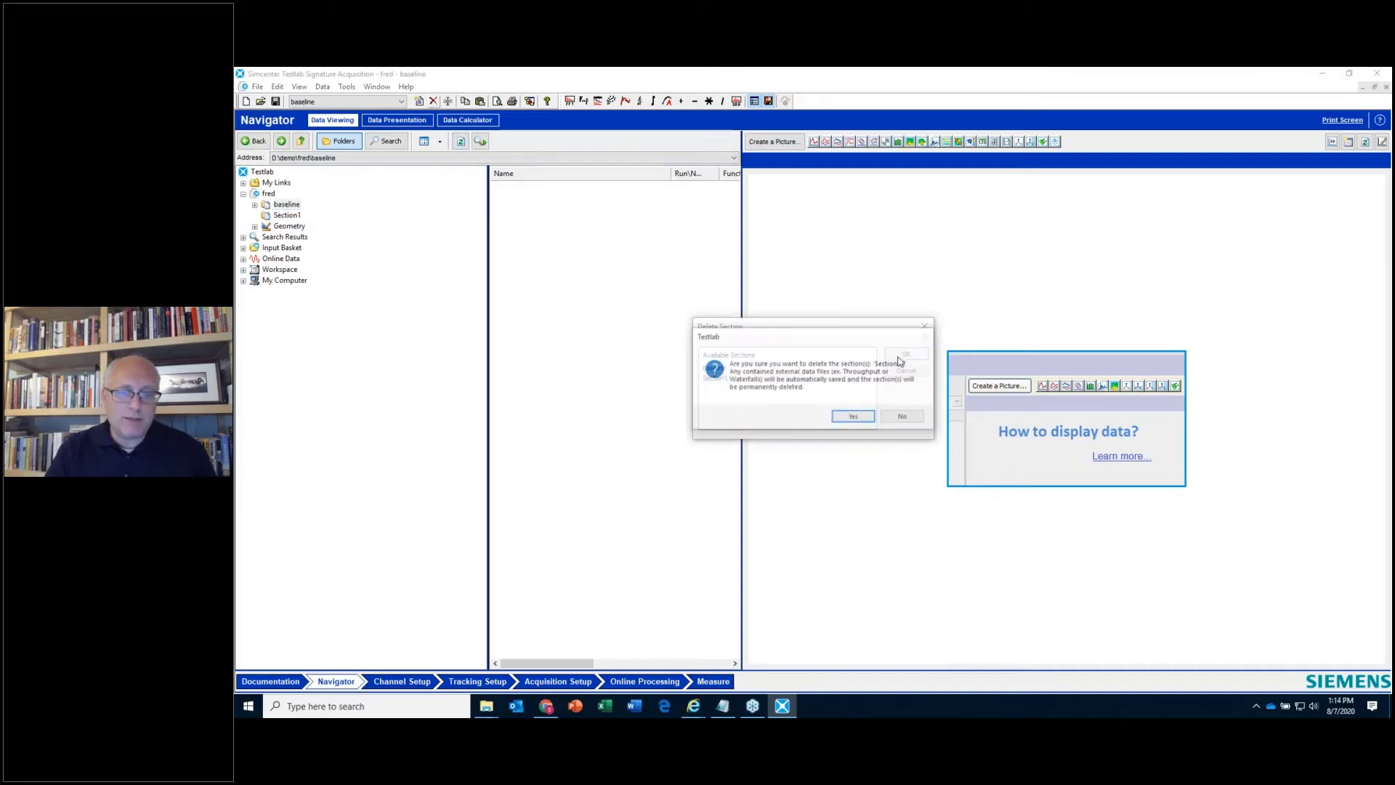
left_click(841, 416)
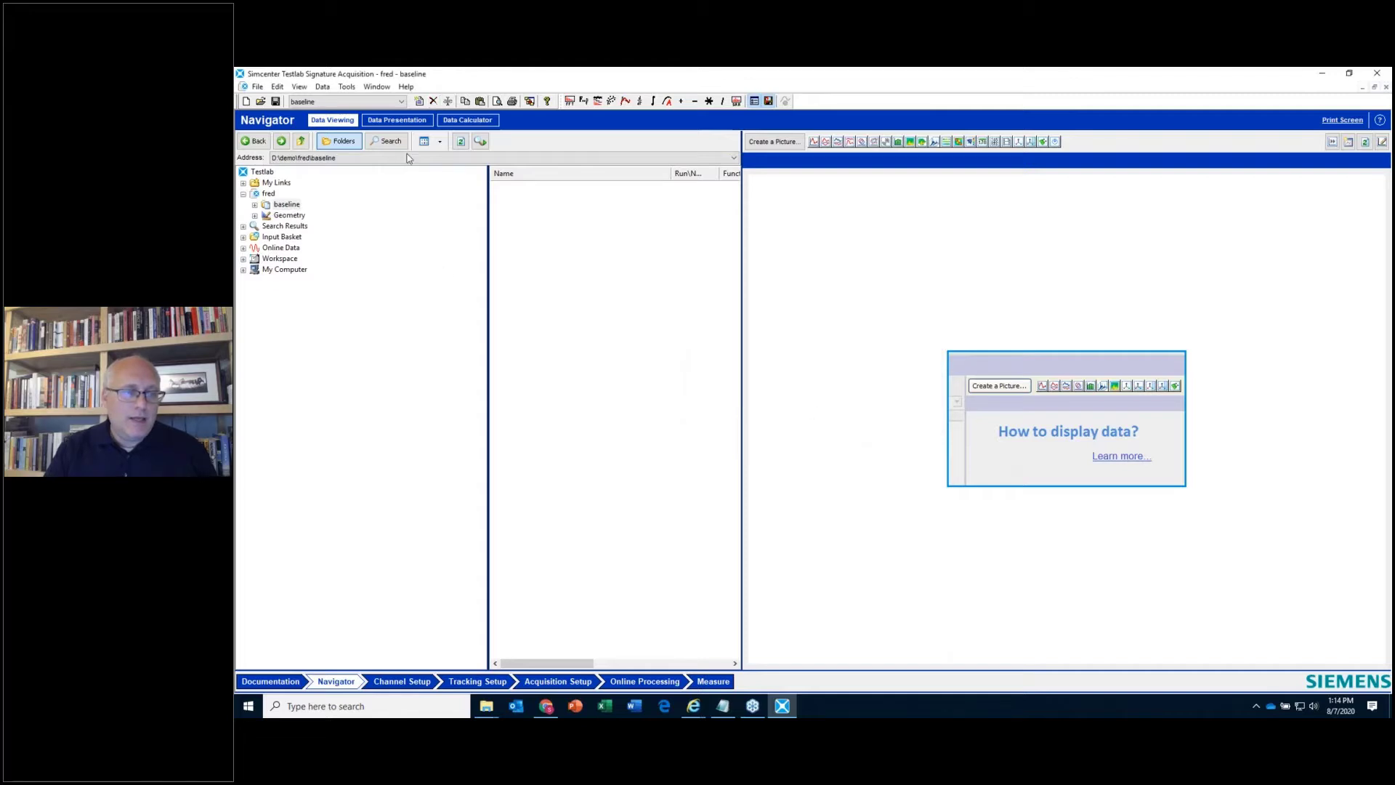
- Add a section named modificationA to the fred project
left_click(420, 101)
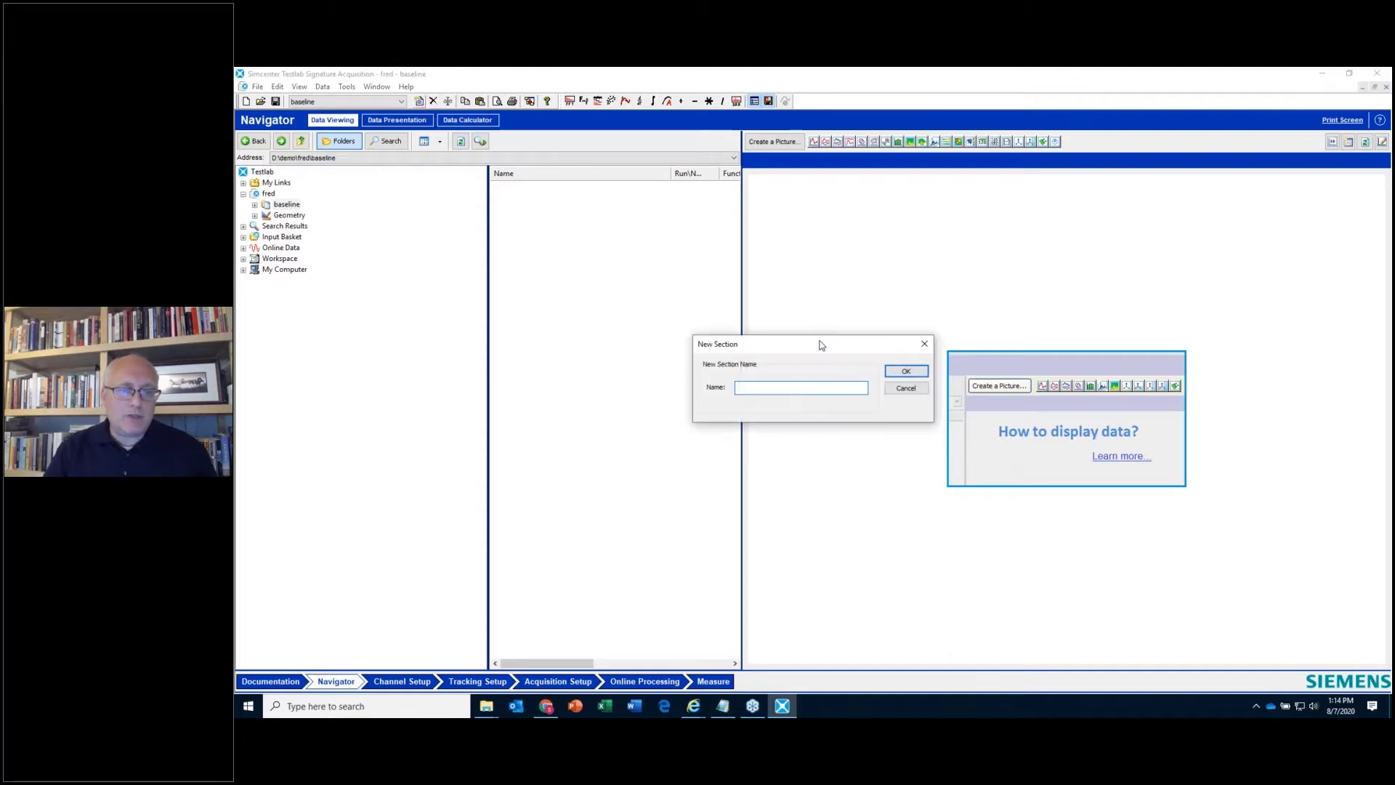
type("modificationA")
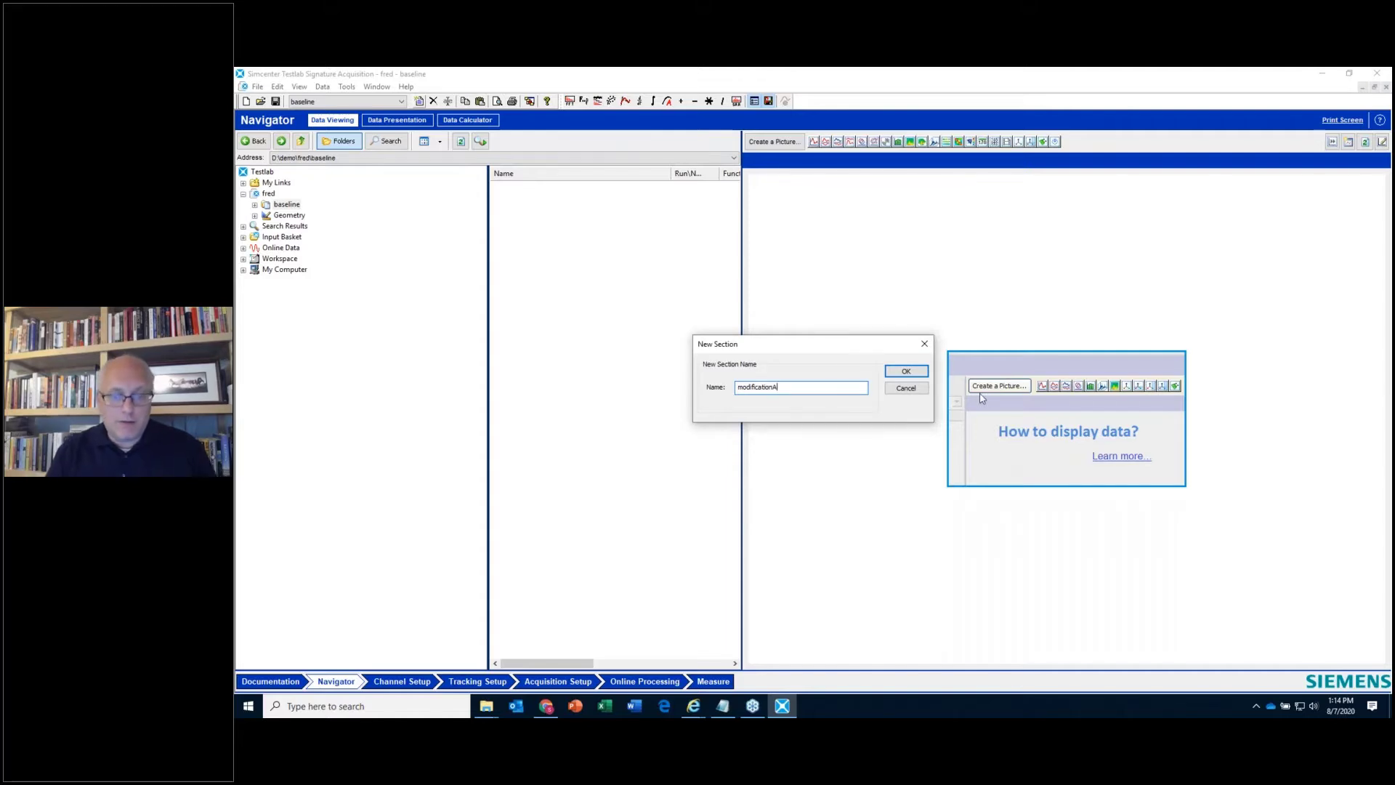
left_click(906, 371)
left_click(293, 216)
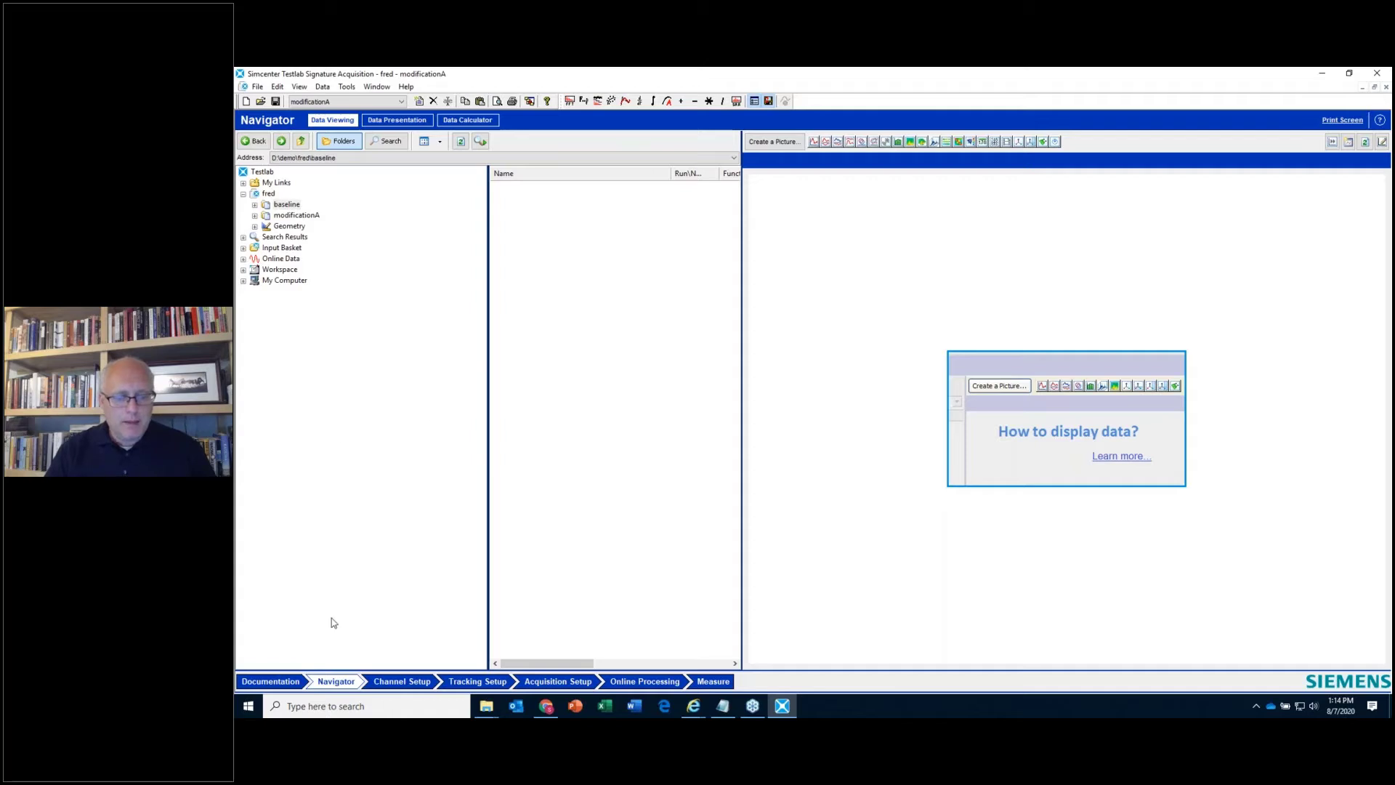
- Create a front/back display in the Measure worksheet and add the Point1 time signal from the online fixed-sampling Monitor data
left_click(713, 682)
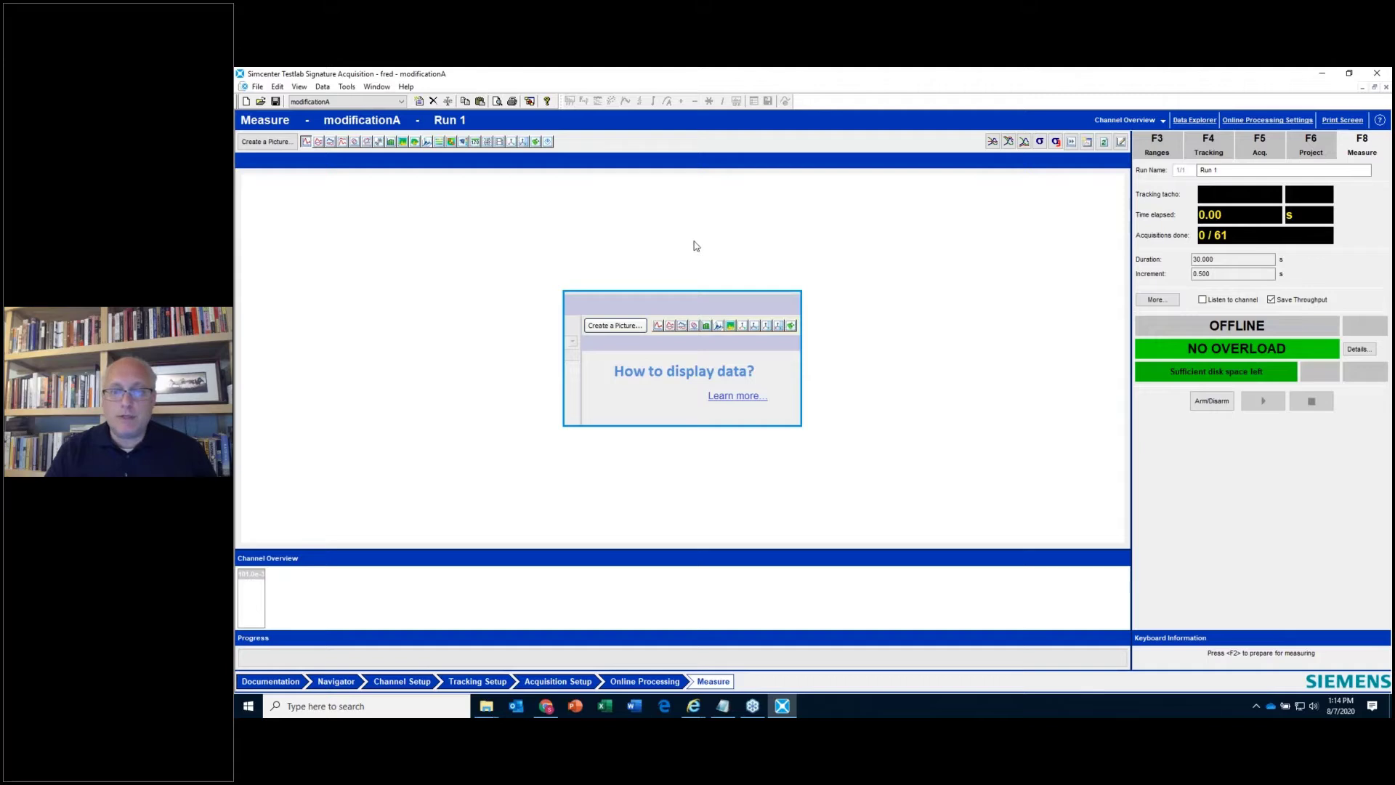
left_click(1188, 121)
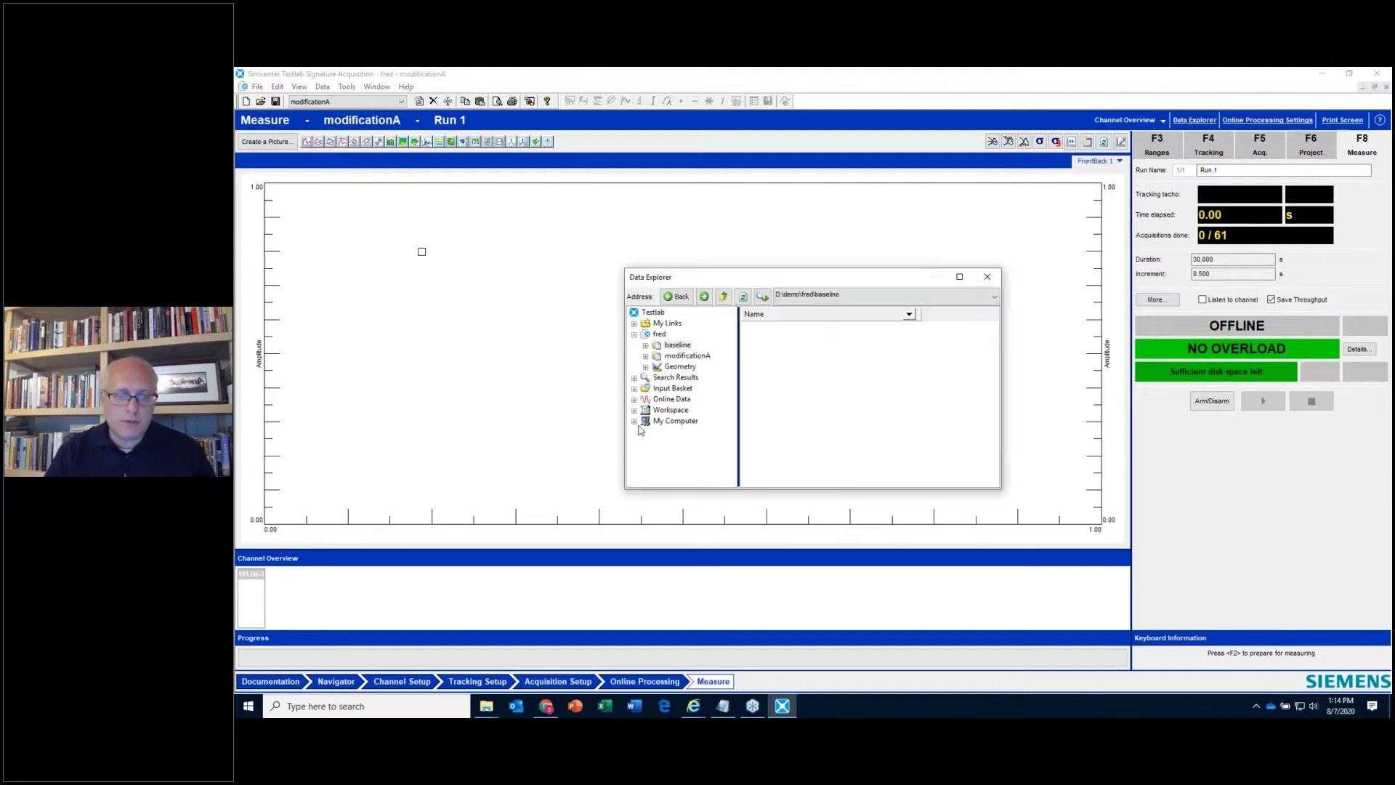
left_click(633, 399)
left_click(646, 410)
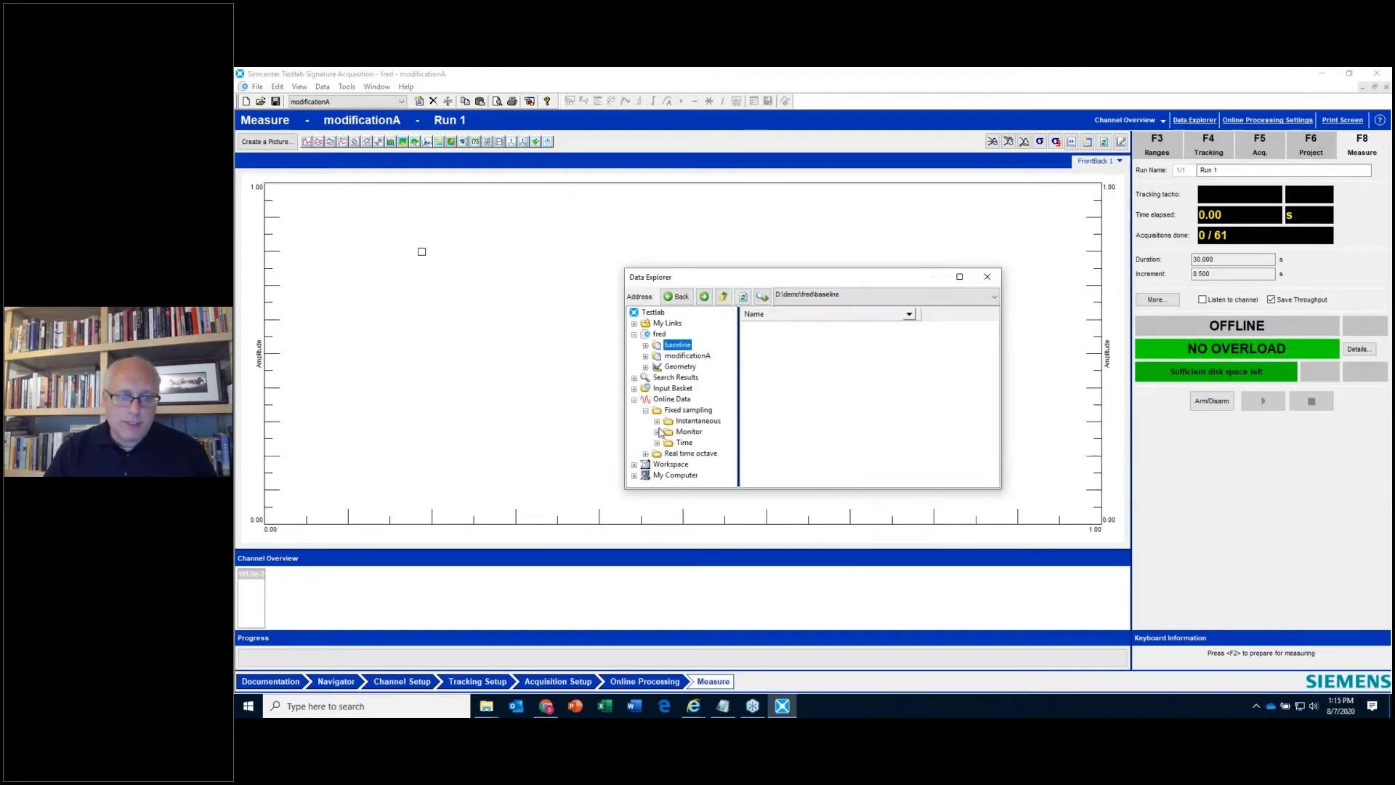
left_click(657, 431)
left_click(689, 445)
double_click(759, 329)
left_click(987, 277)
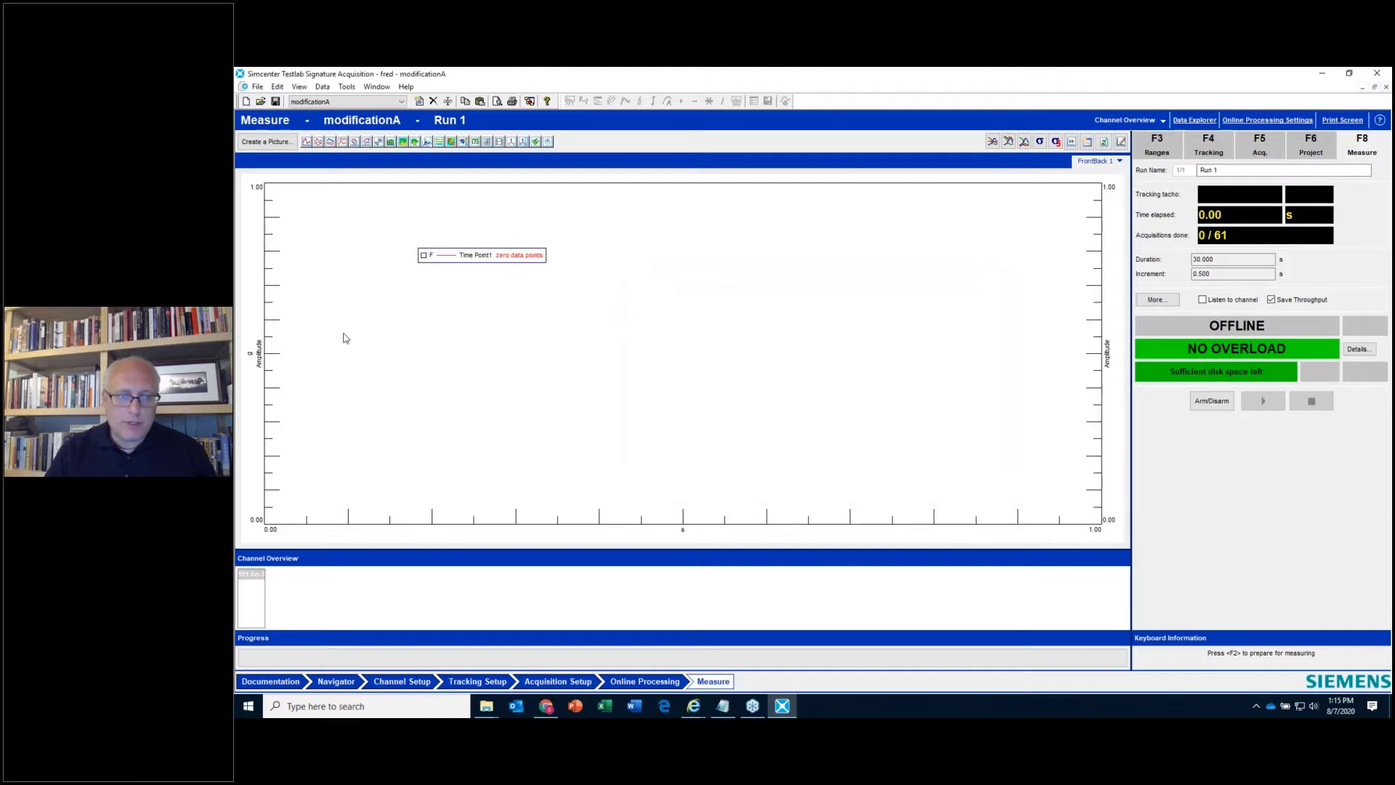
- Set the Y-axis format of the time display to Real
right_click(263, 358)
mouse_move(298, 385)
left_click(356, 384)
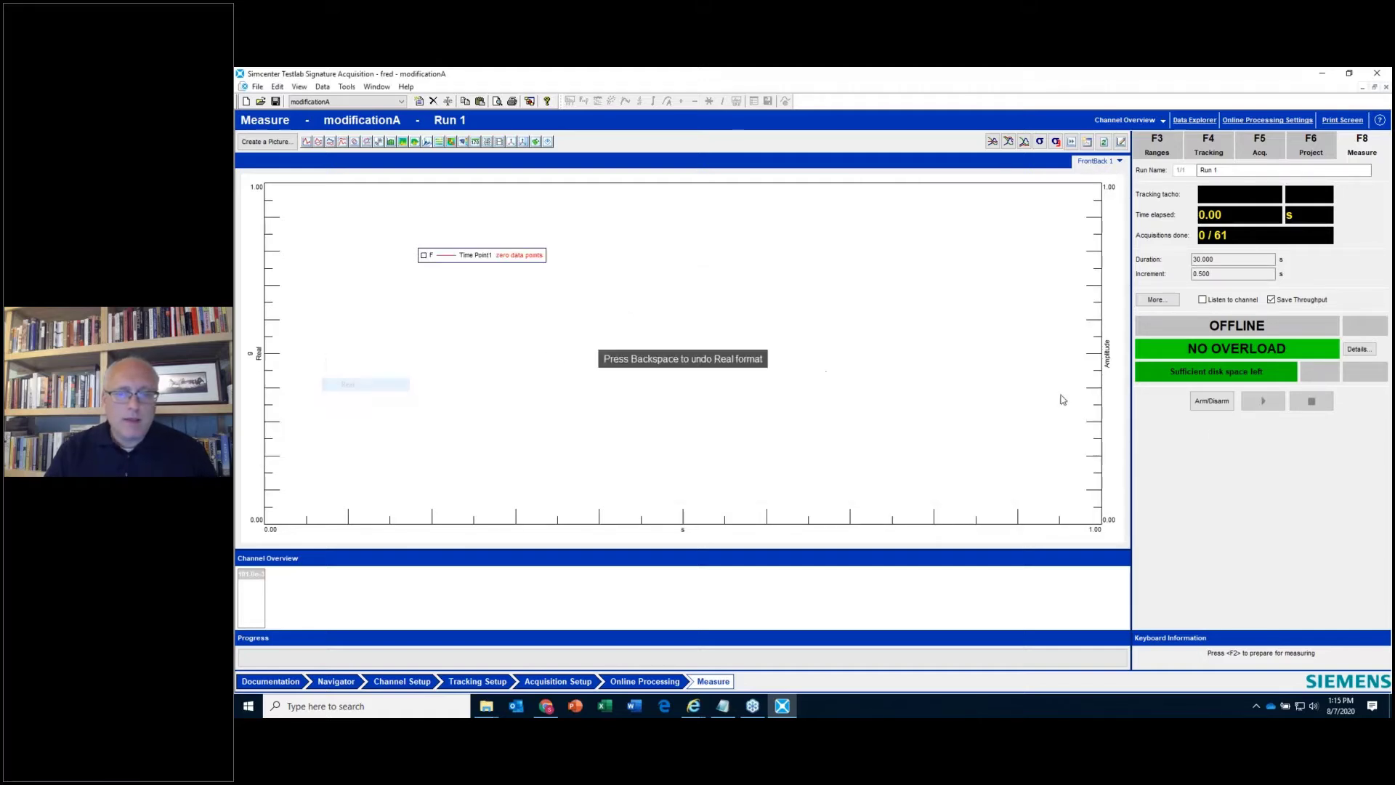
- Arm the acquisition, record a first run in the modificationA section, stop it early and keep its data
left_click(1211, 402)
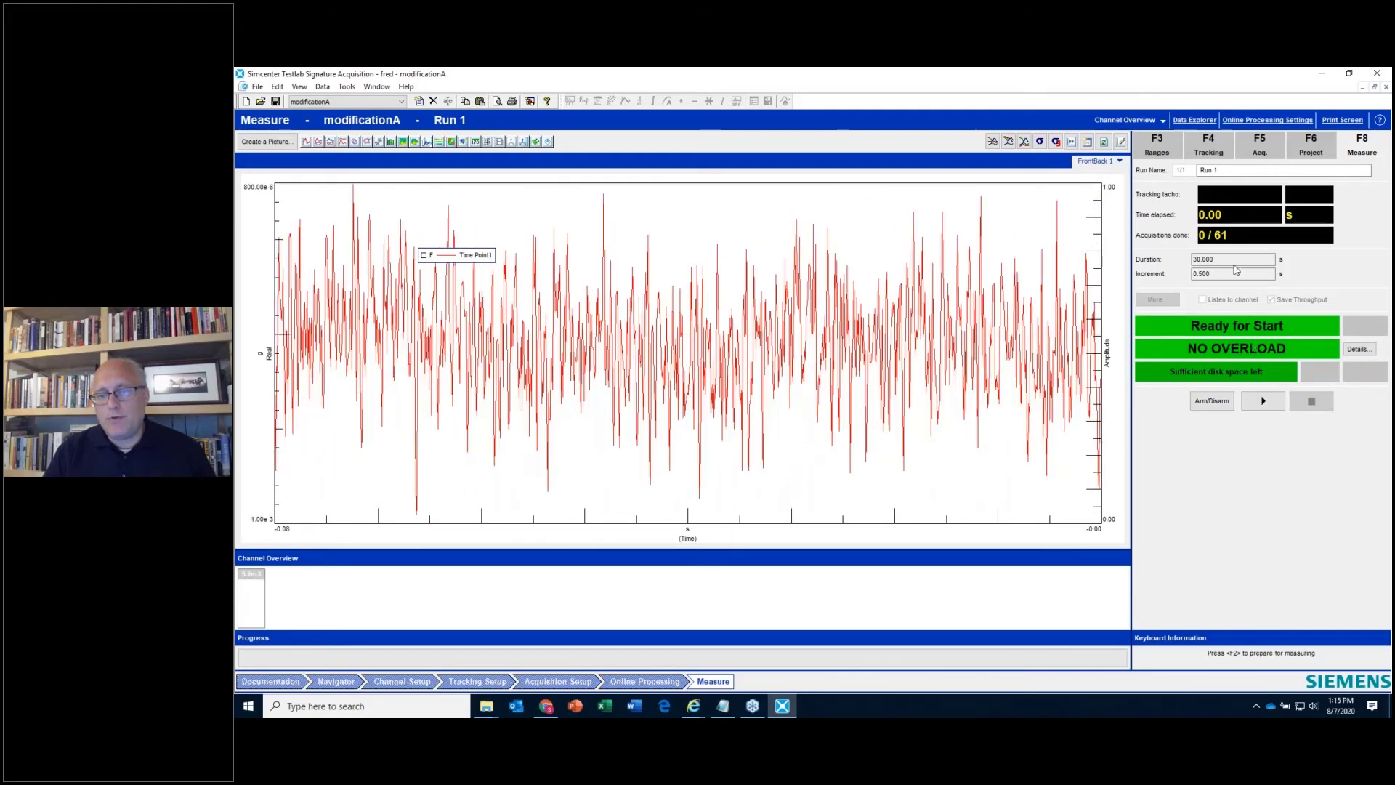
left_click(1273, 403)
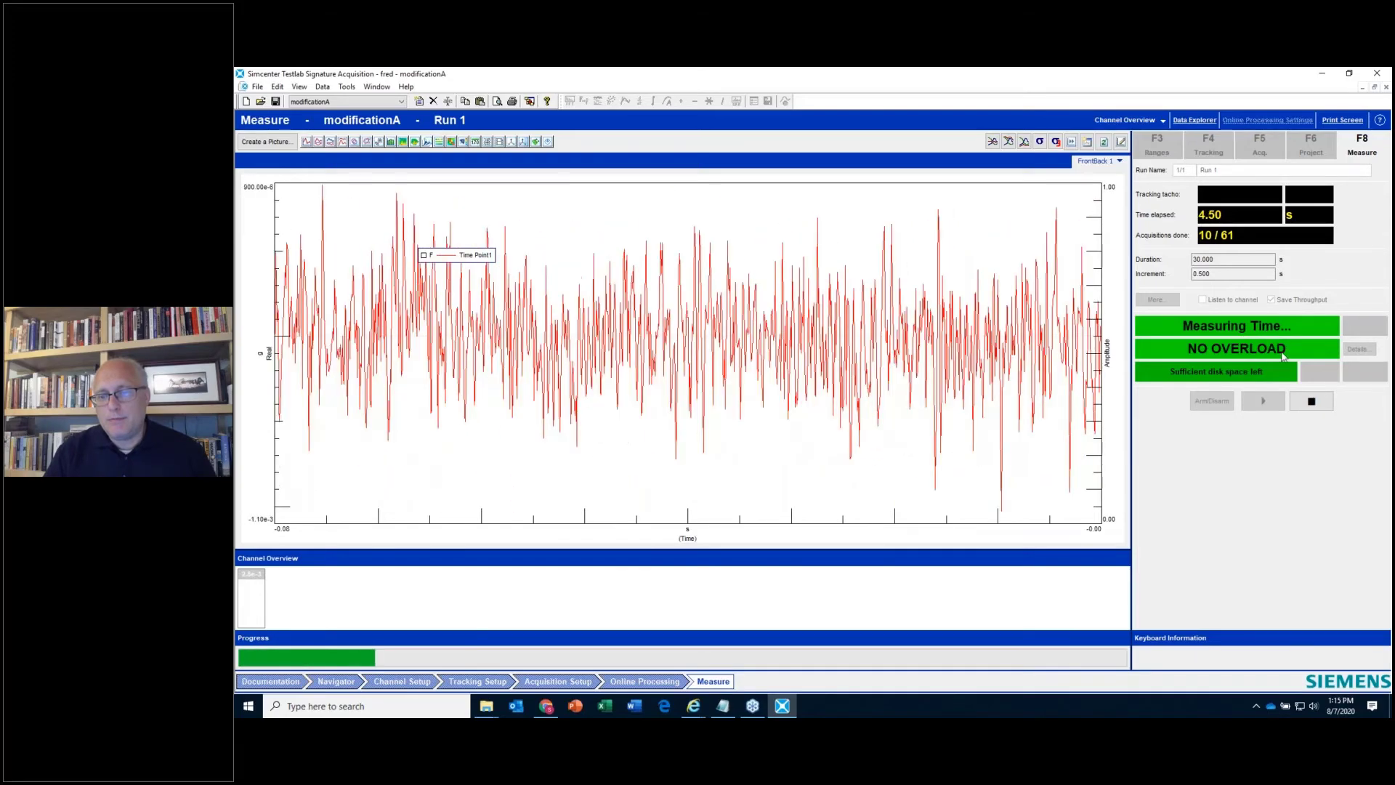
left_click(1312, 402)
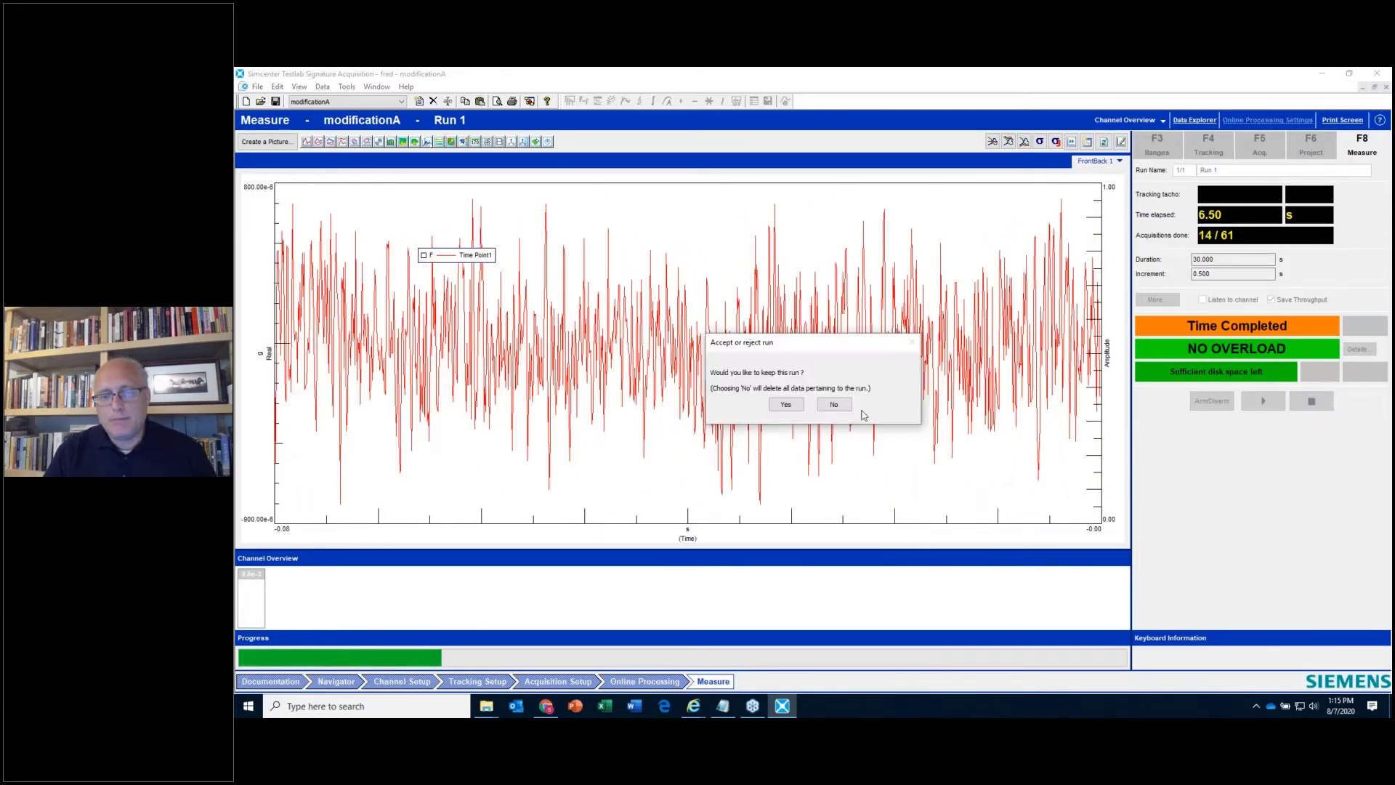
left_click(785, 404)
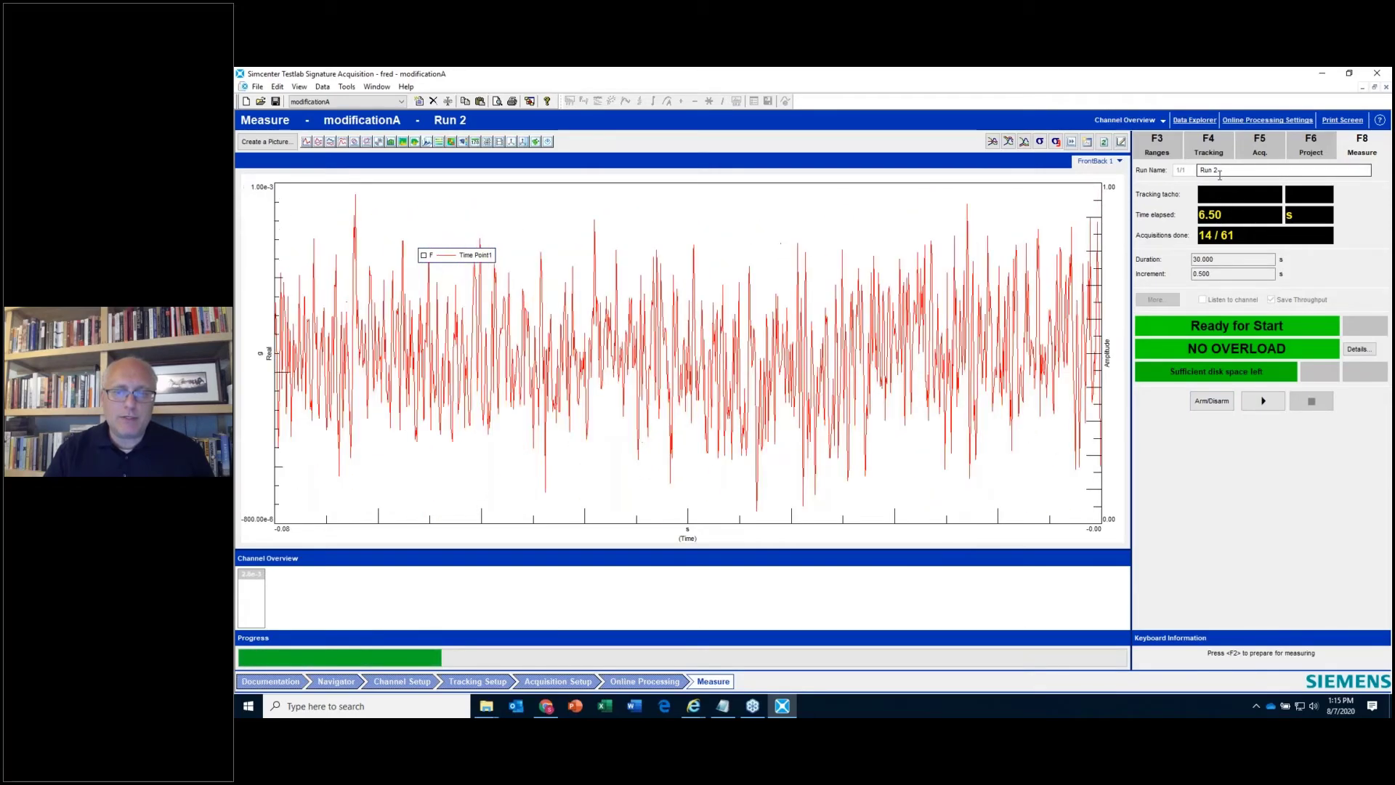
- Record and keep a second run in the modificationA section, ending it early, and disarm the acquisition
left_click(1264, 404)
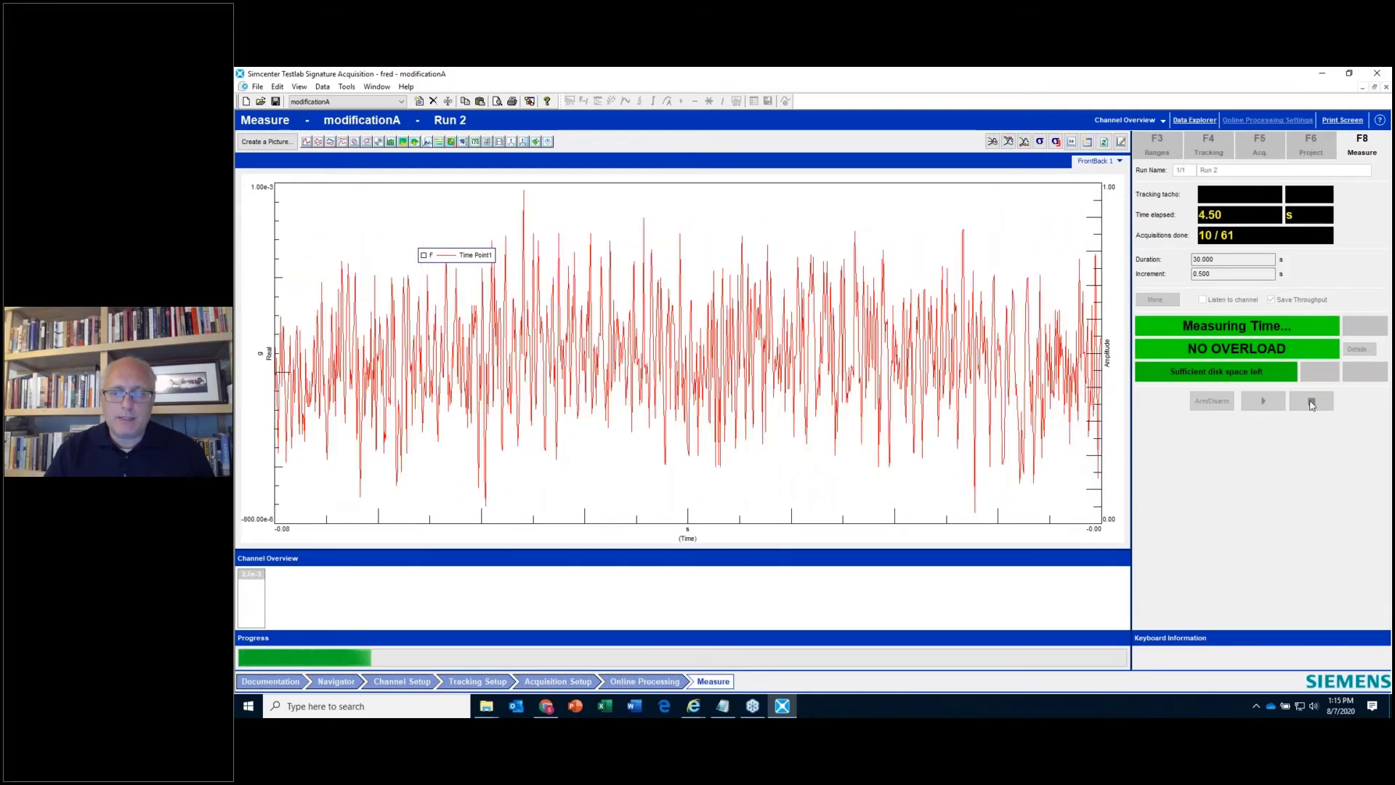
left_click(1312, 402)
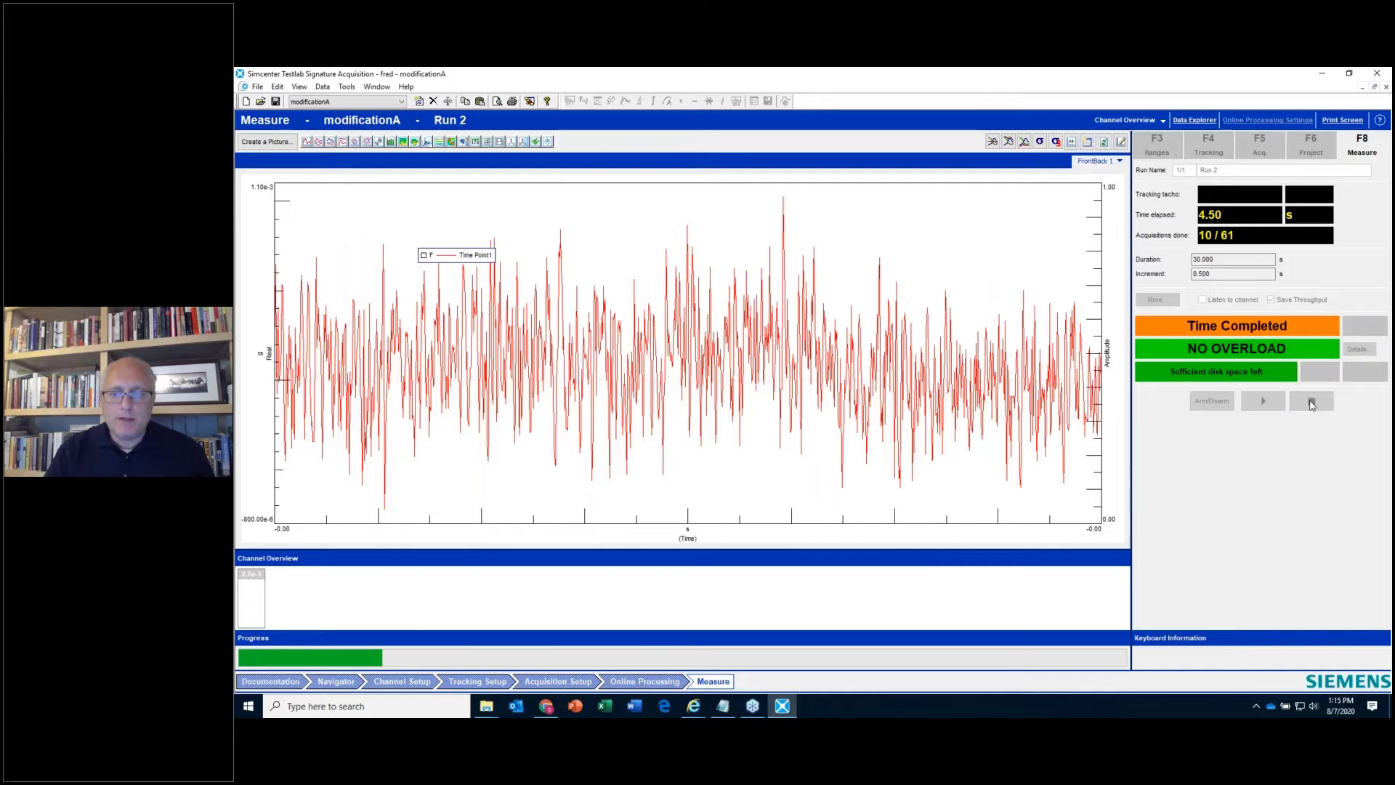
left_click(785, 404)
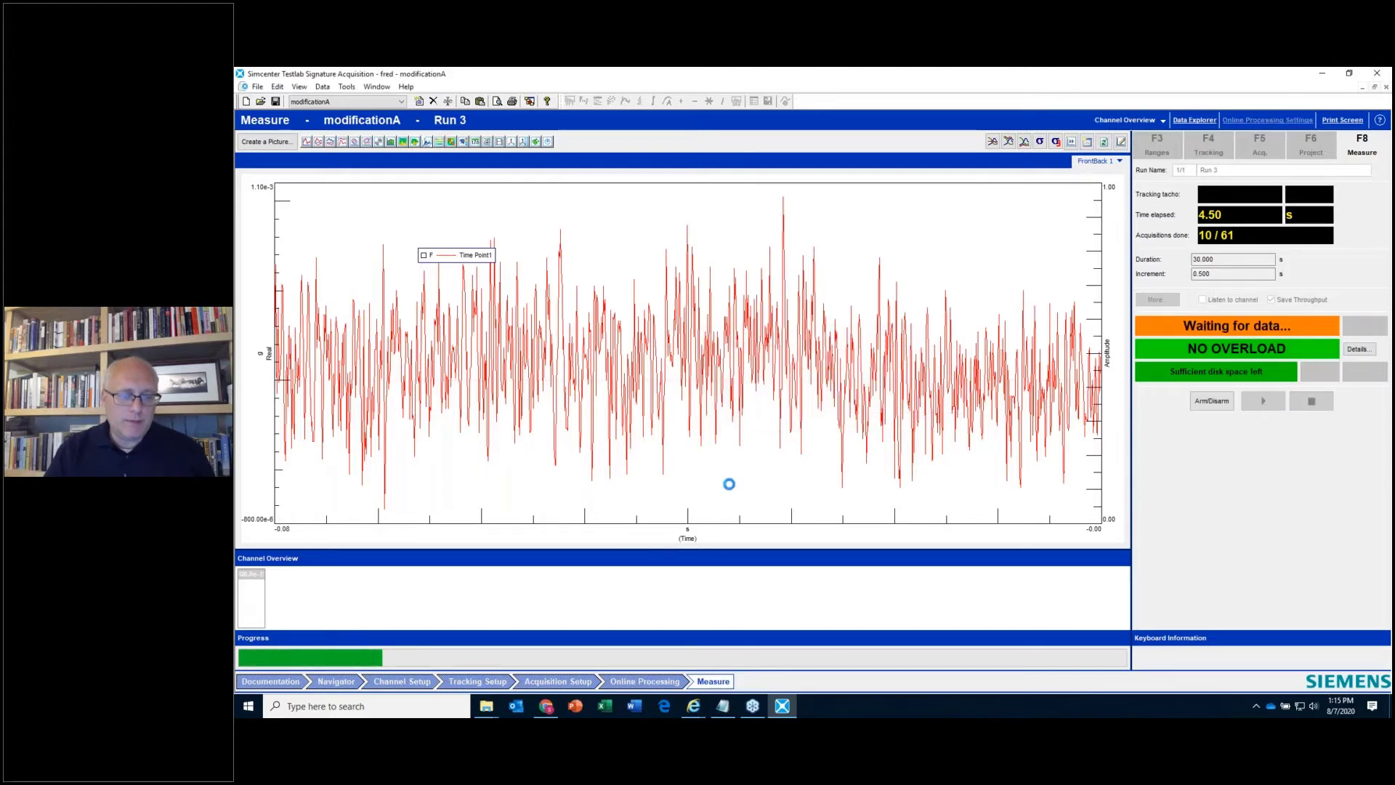
left_click(1217, 409)
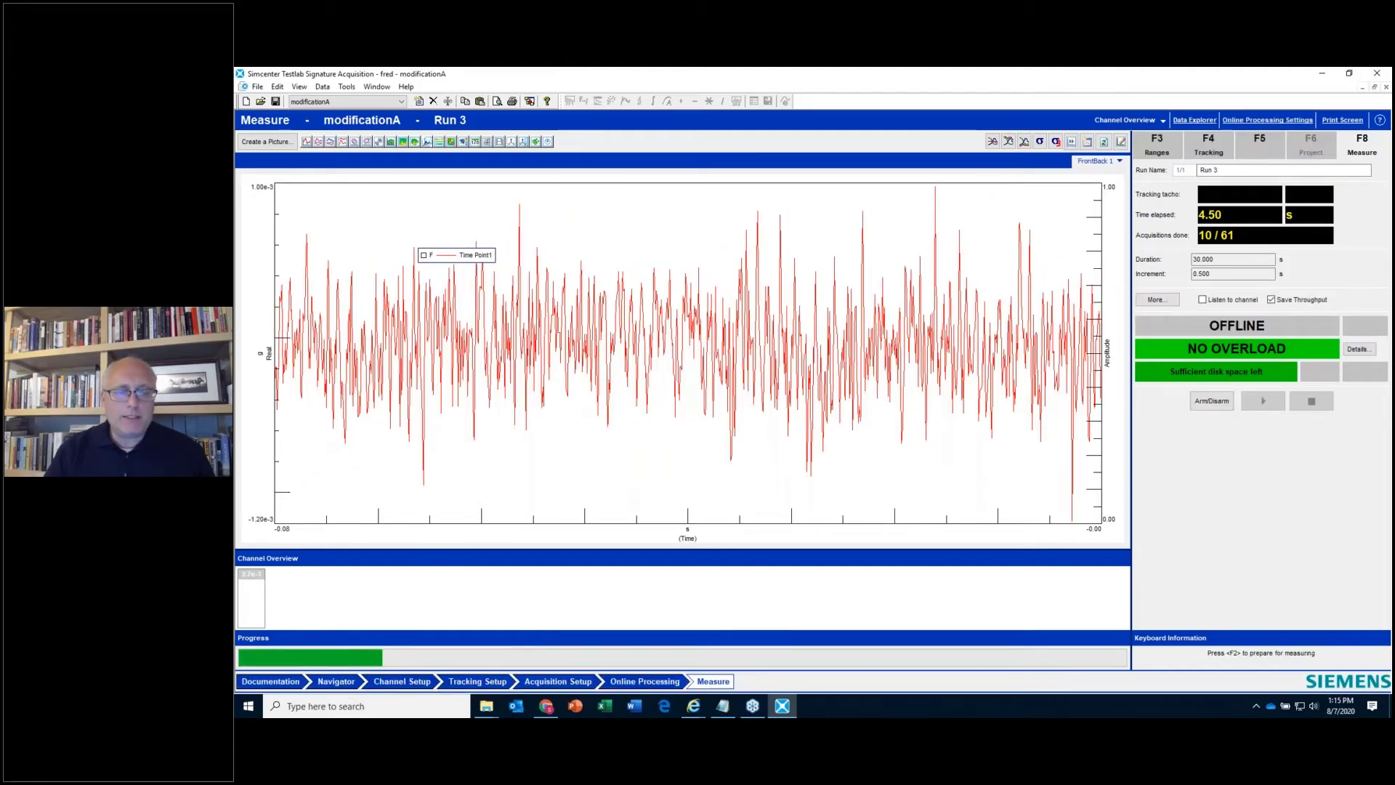
- Check in the Navigator which runs are stored under the modificationA and baseline sections of the fred project
left_click(345, 686)
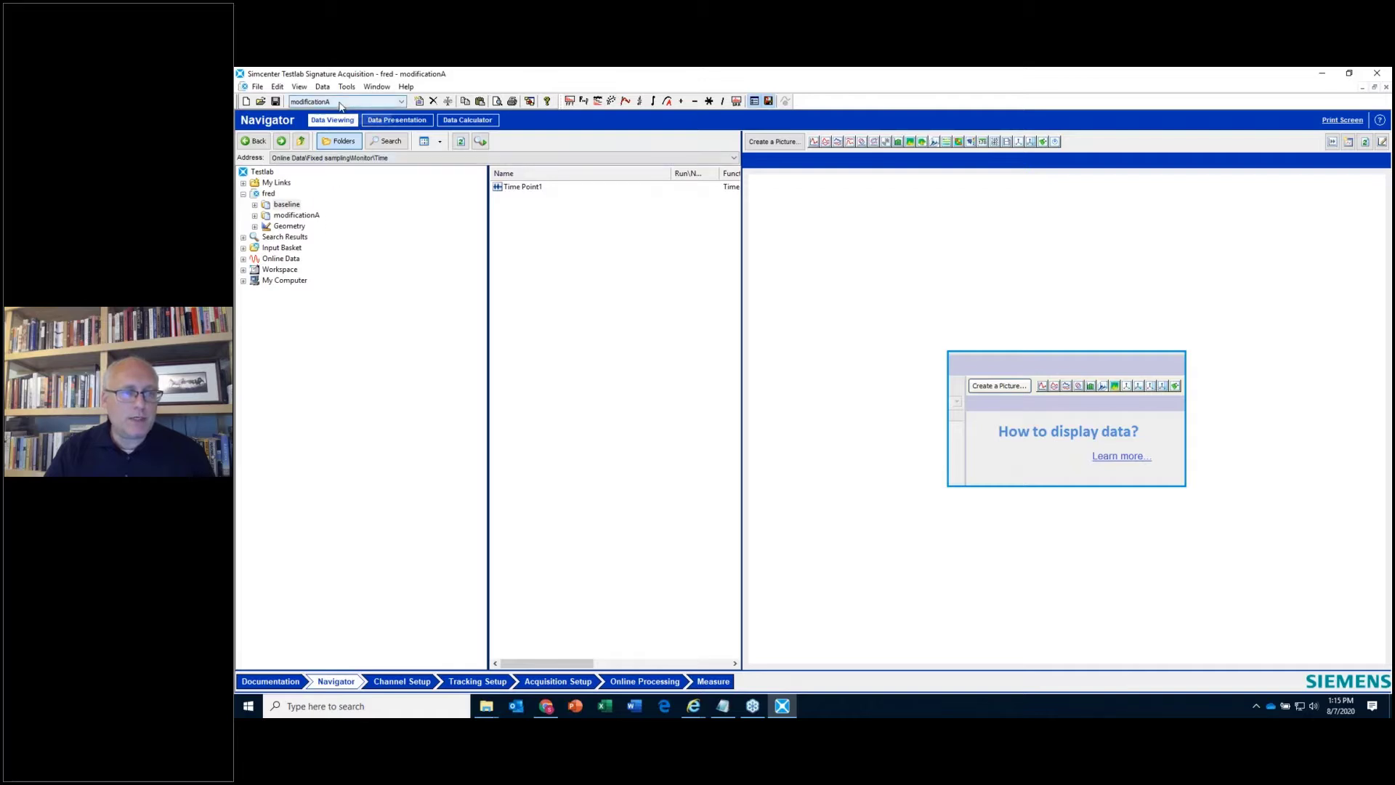
left_click(254, 217)
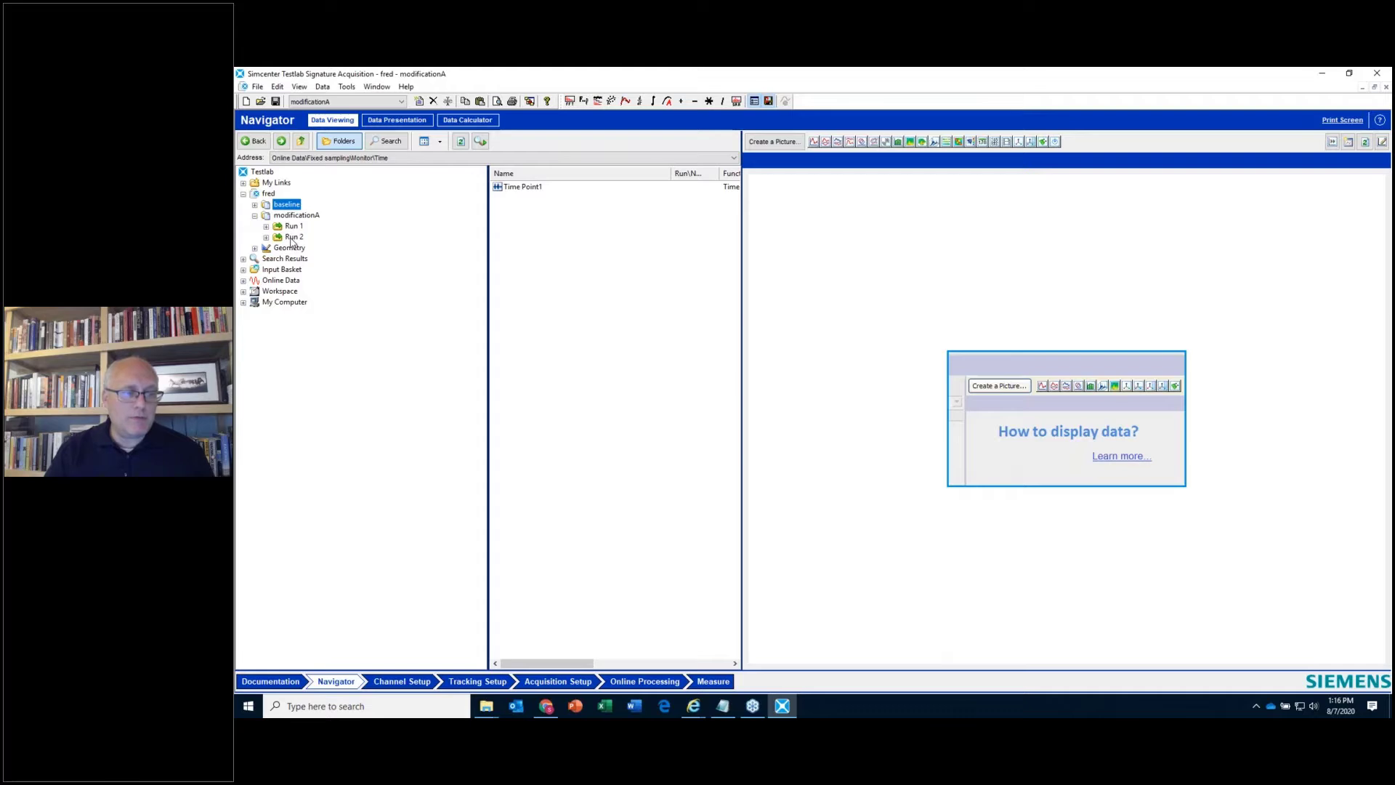
left_click(254, 205)
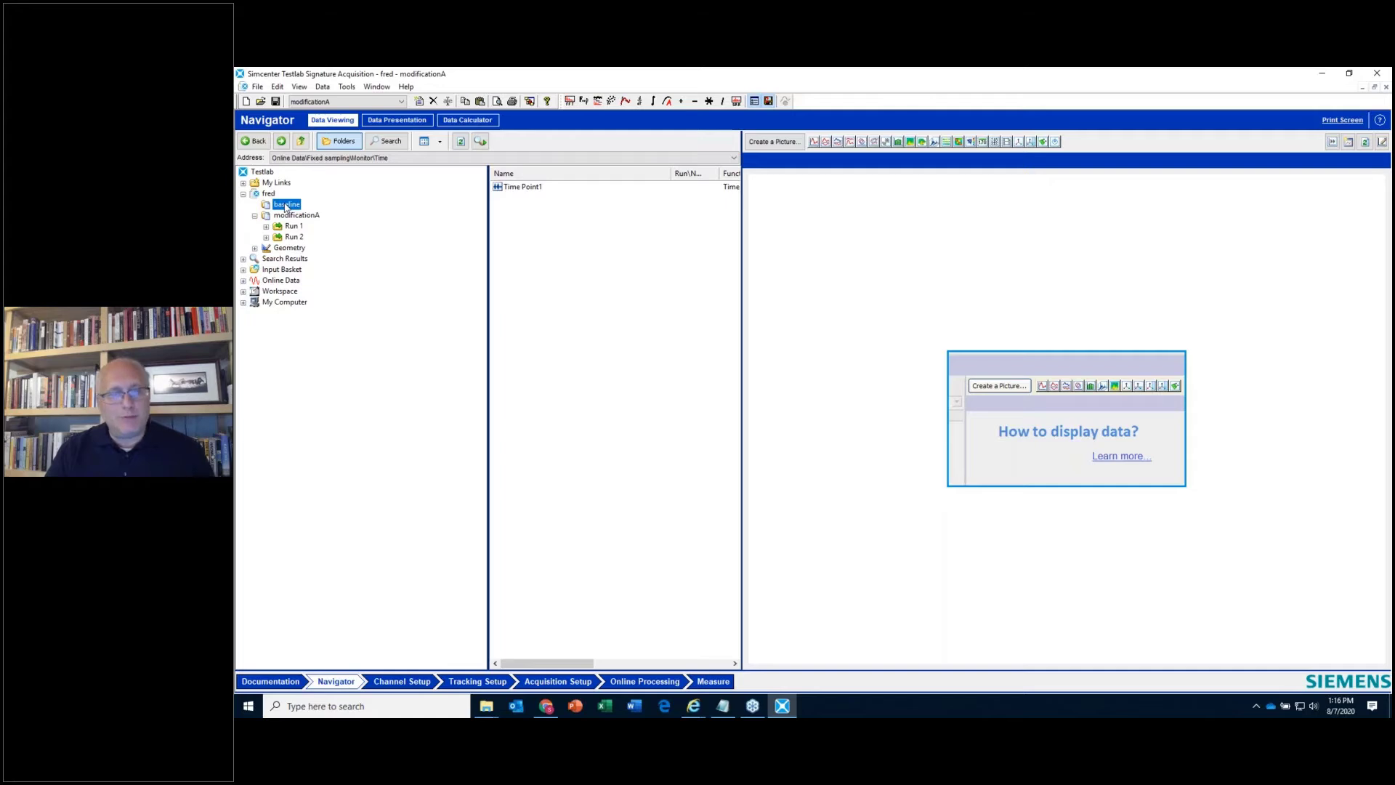
- Make baseline the active section, record a measurement run in it, stop early and keep the run
left_click(389, 102)
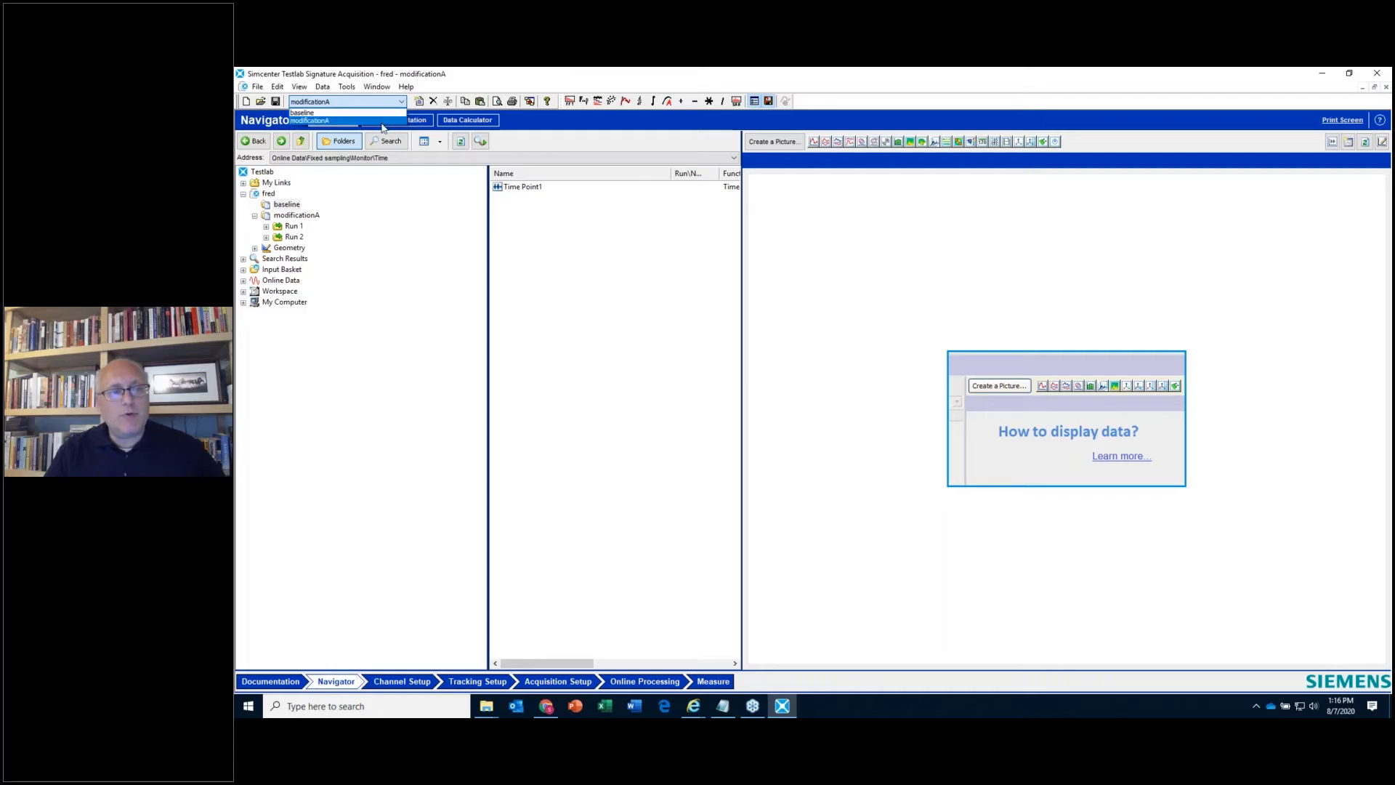
left_click(360, 113)
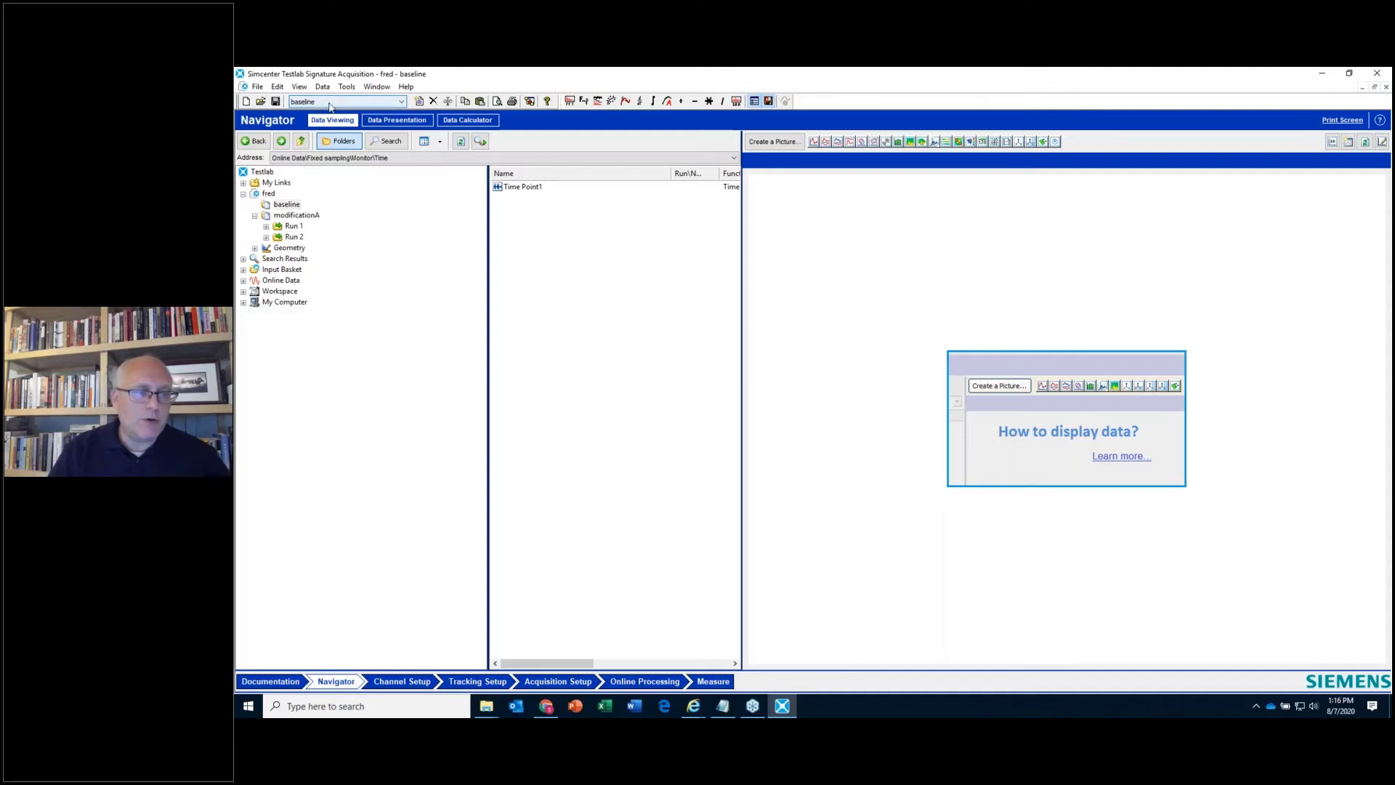
left_click(713, 681)
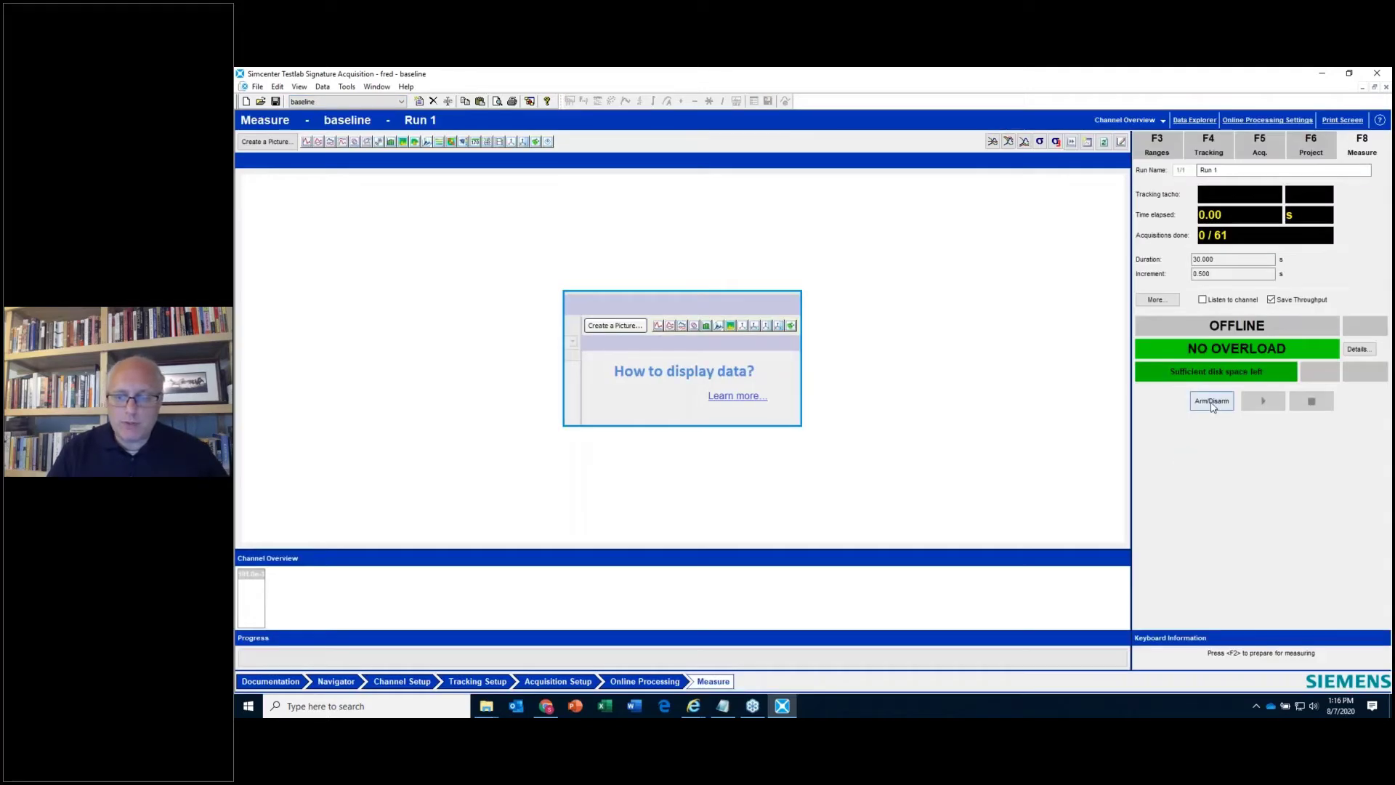
left_click(1212, 402)
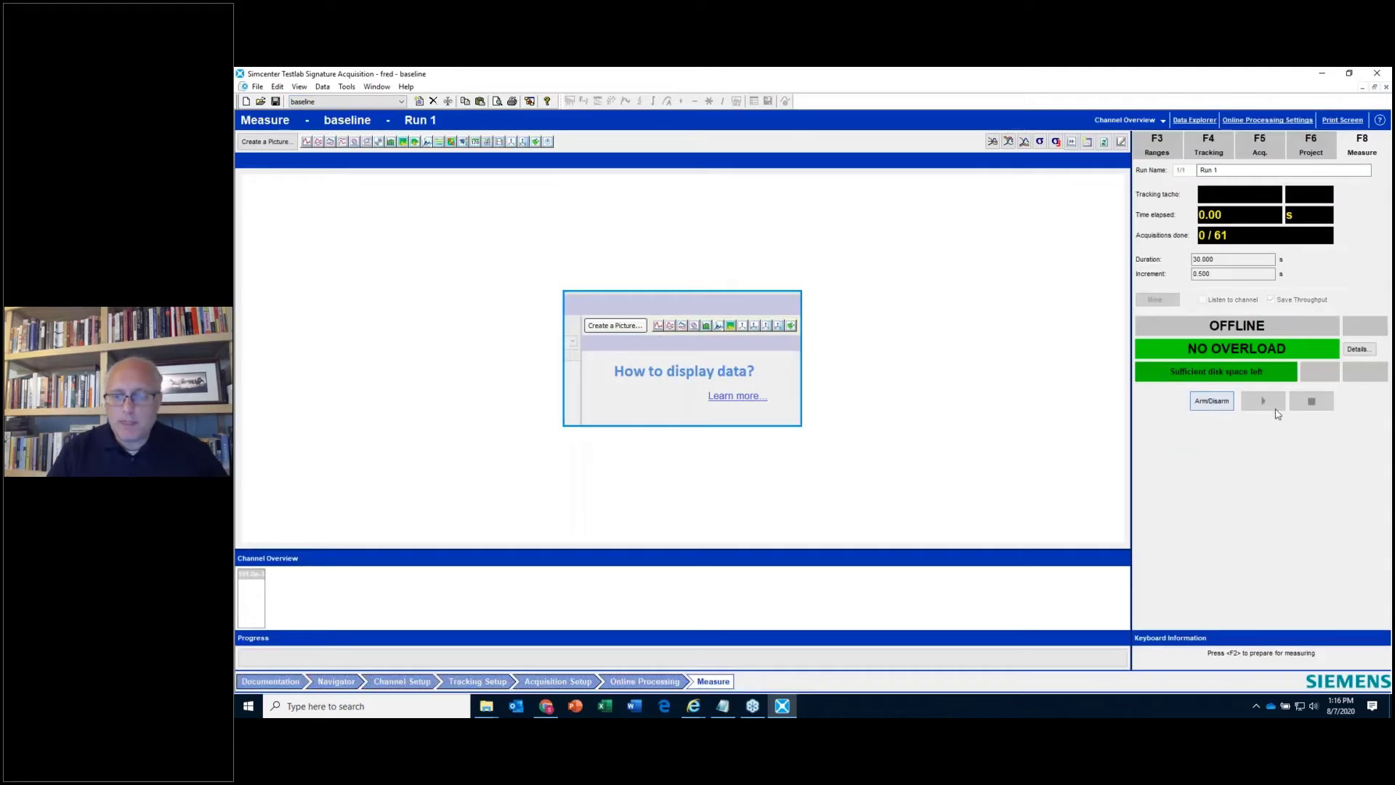
left_click(1266, 402)
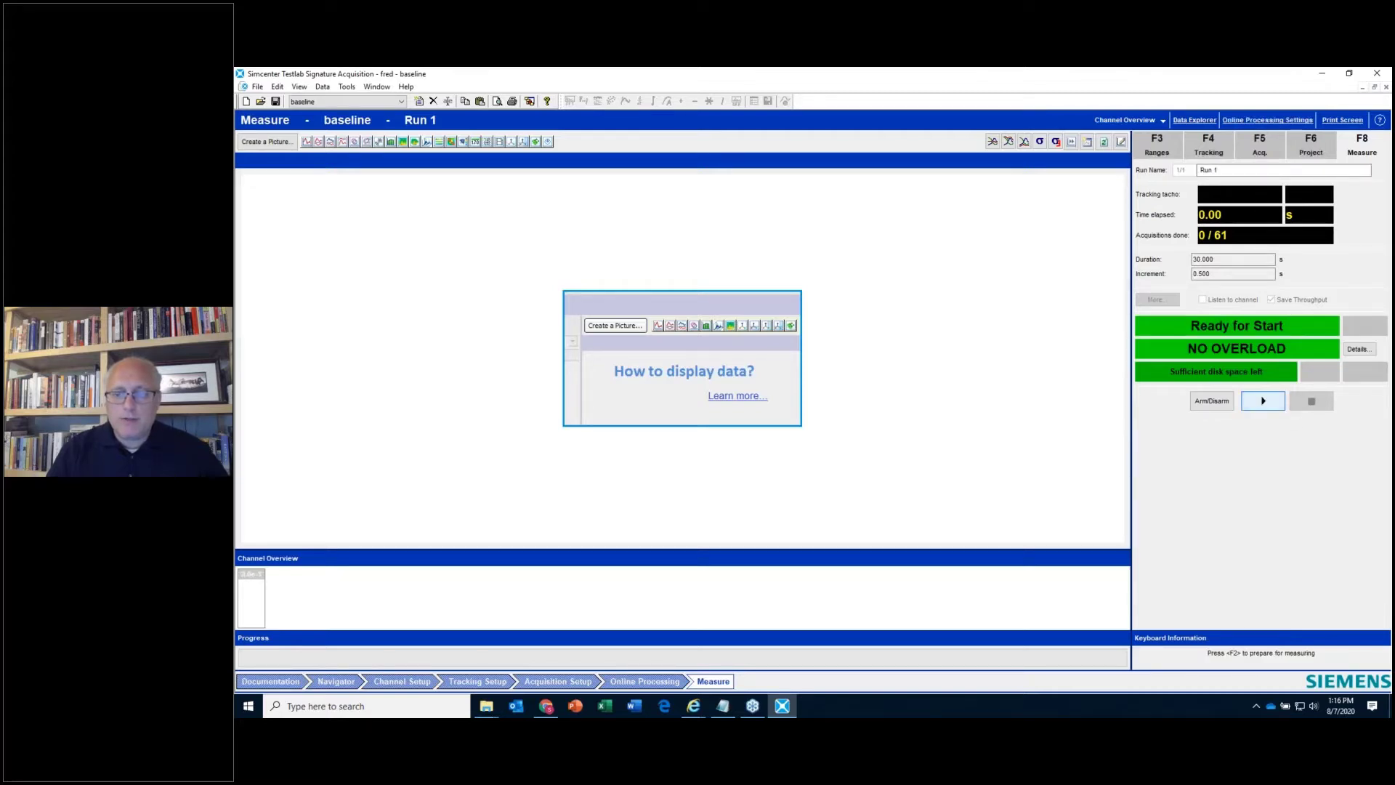
left_click(1262, 400)
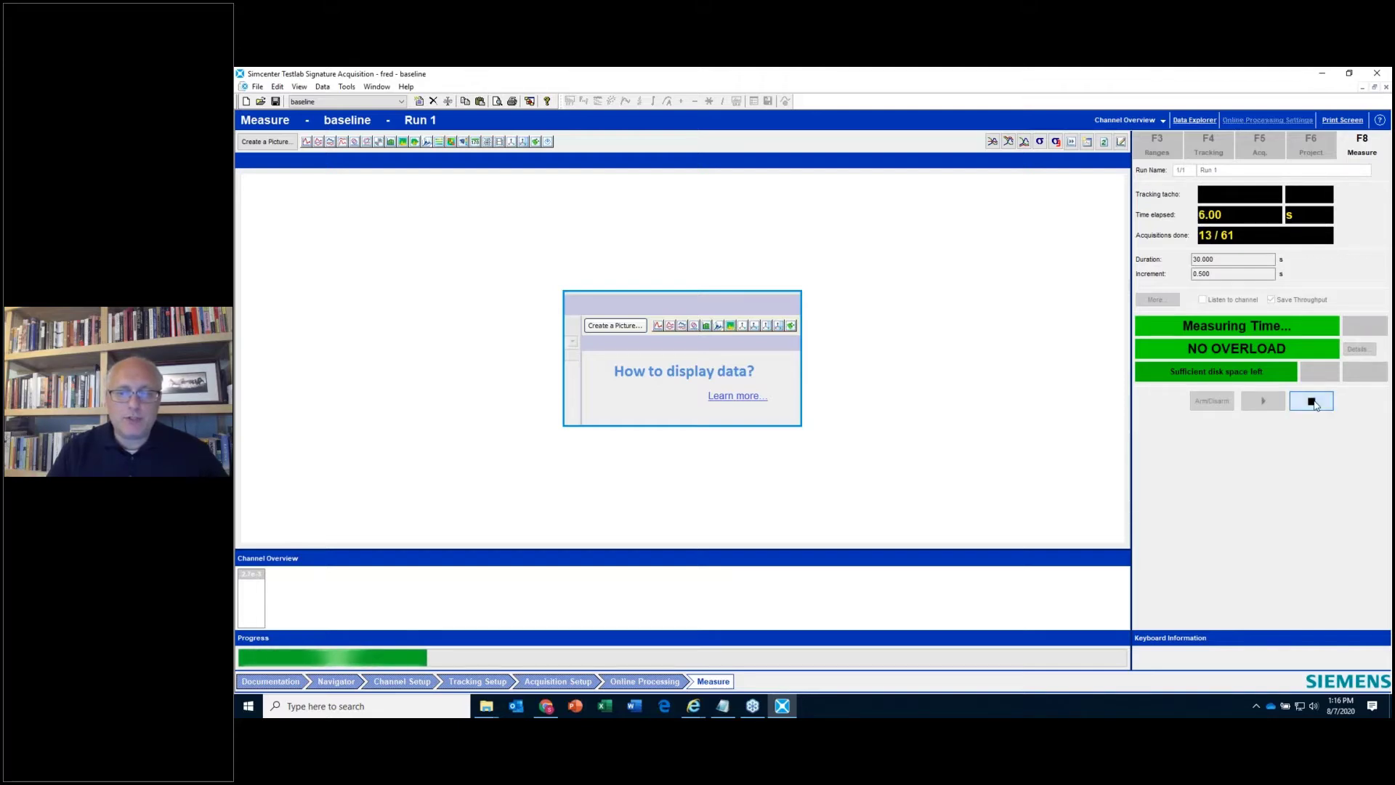
left_click(1313, 402)
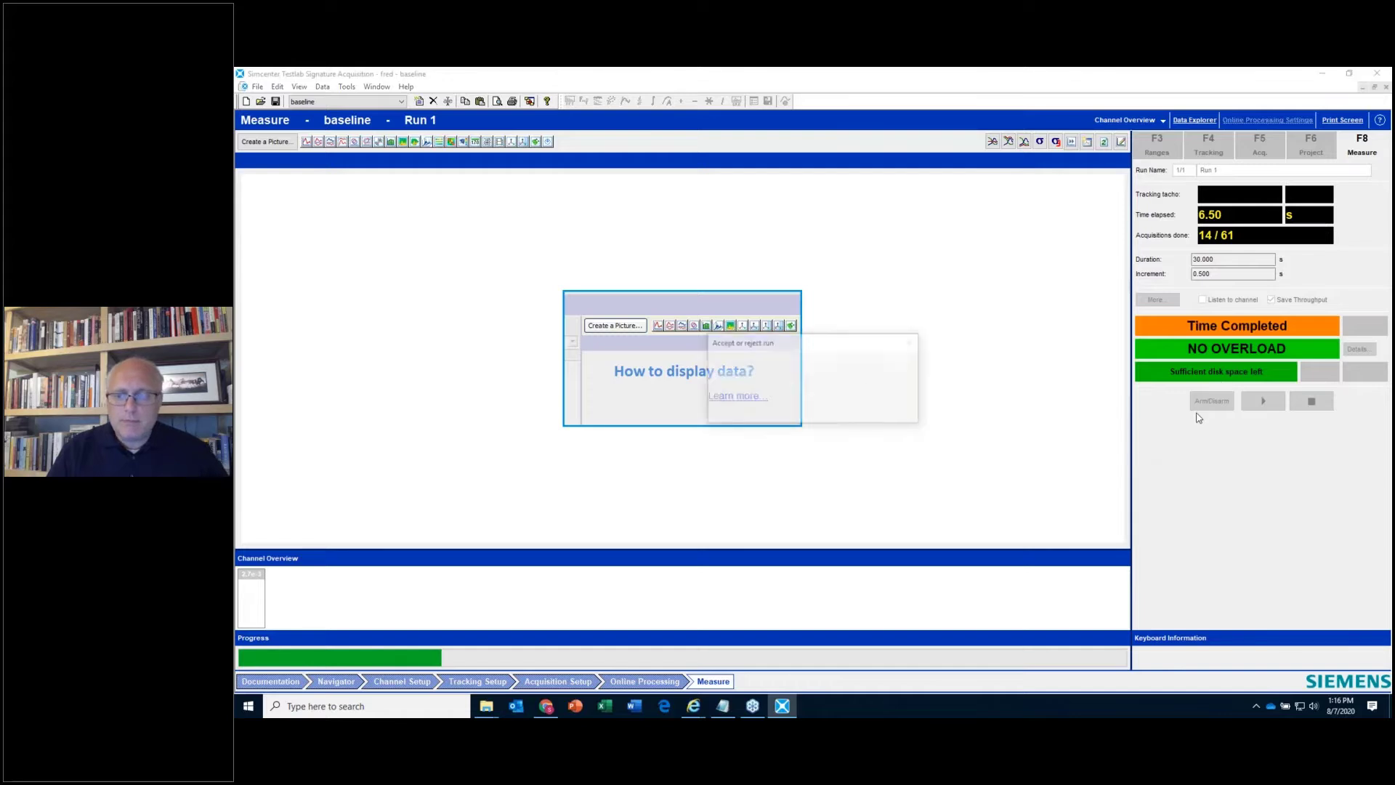
left_click(785, 401)
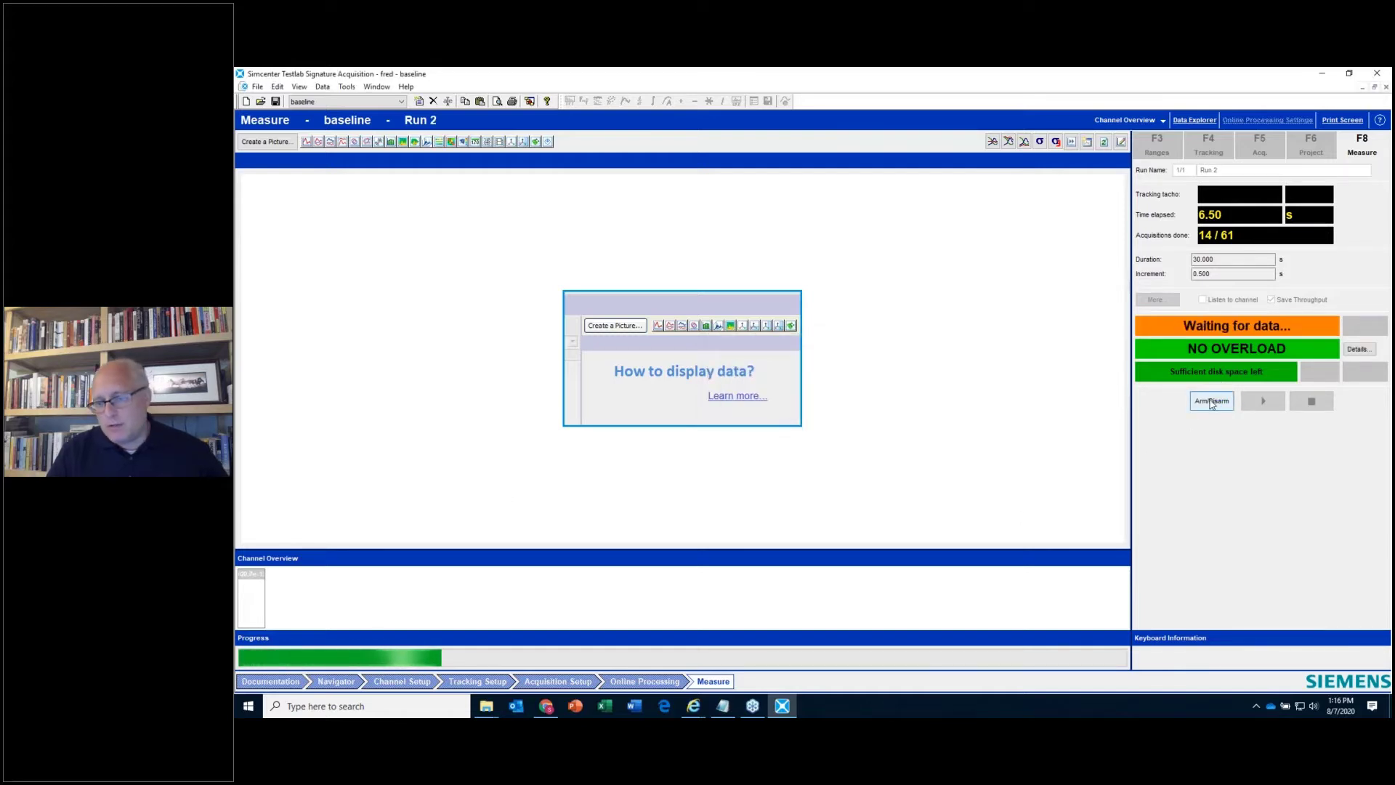
- Examine in the Navigator the contents of Run 1 in the baseline section and Run 1 in modificationA
left_click(344, 683)
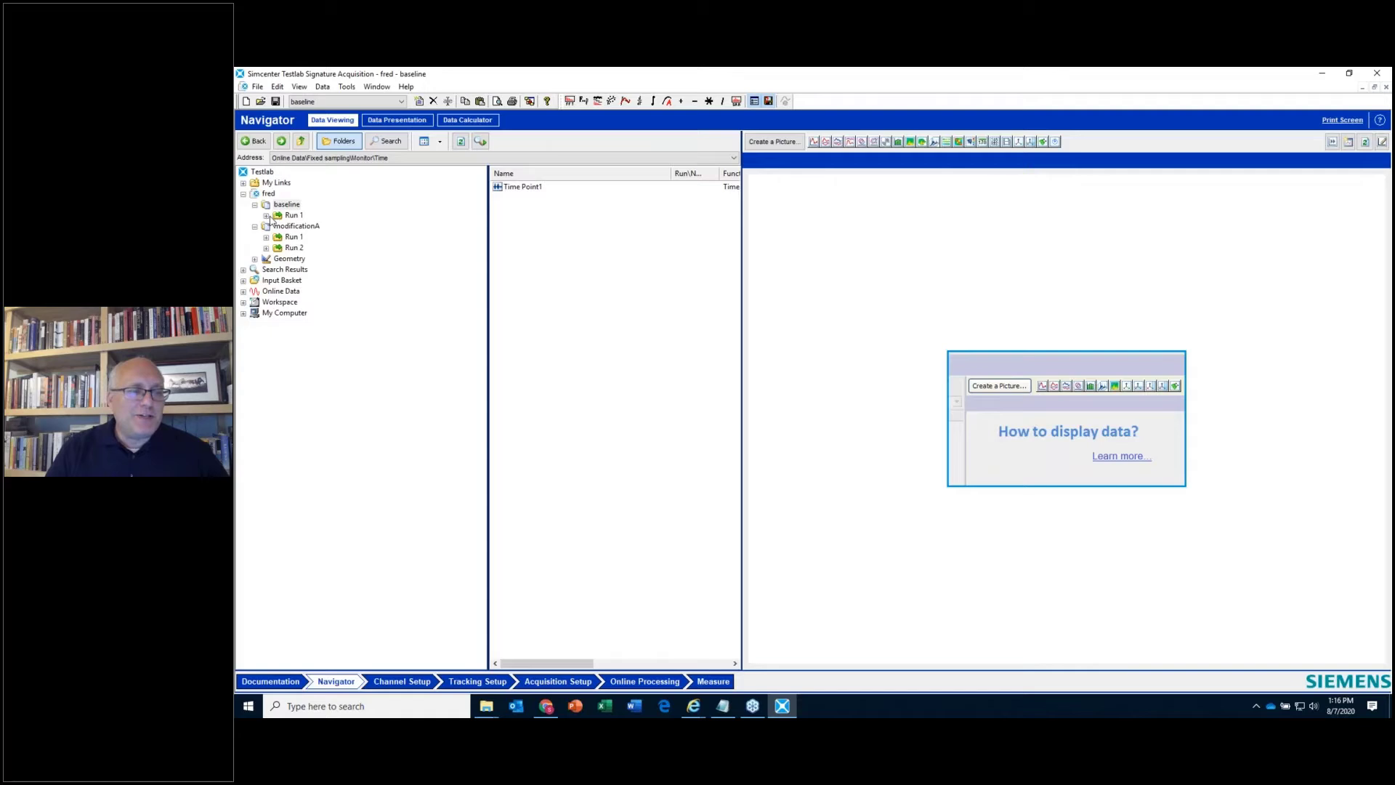
left_click(266, 216)
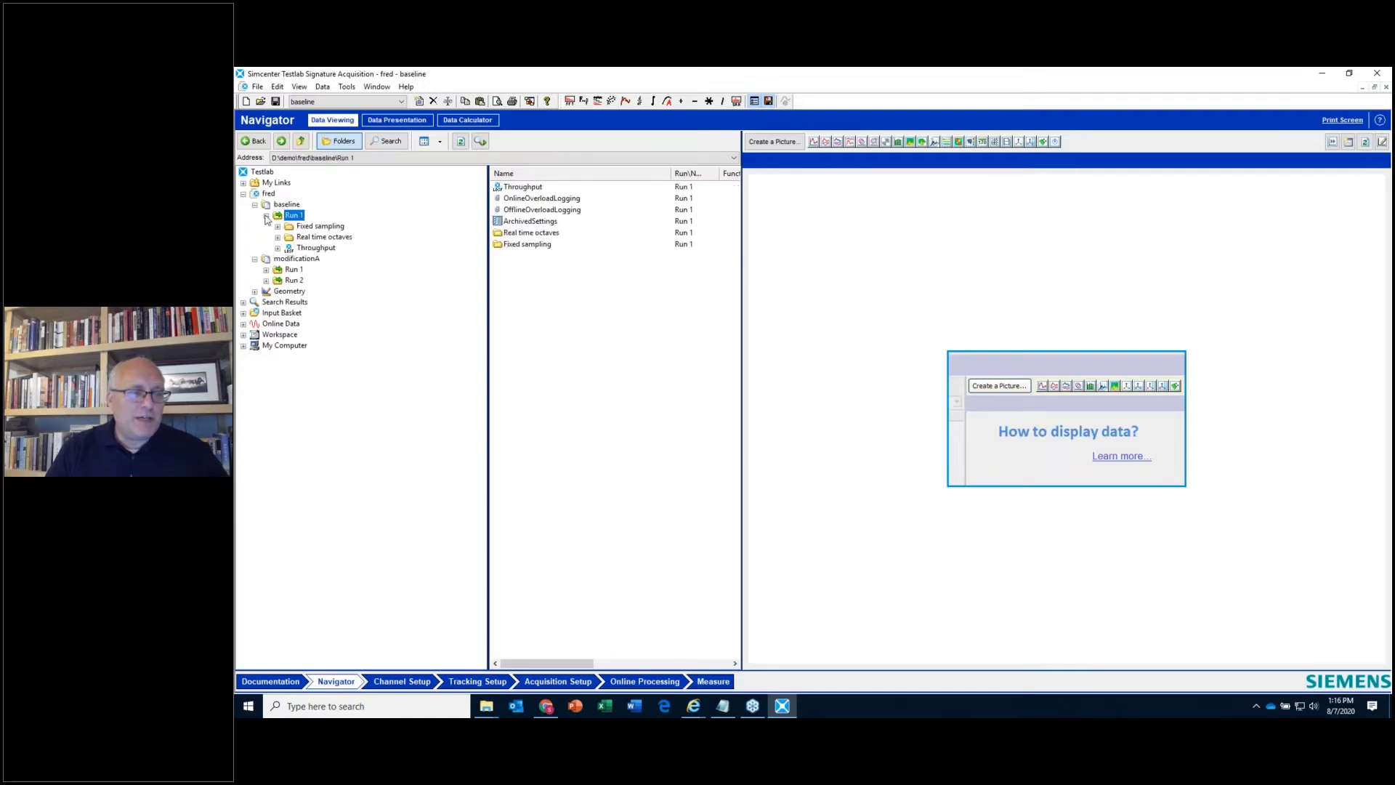
left_click(267, 216)
left_click(294, 238)
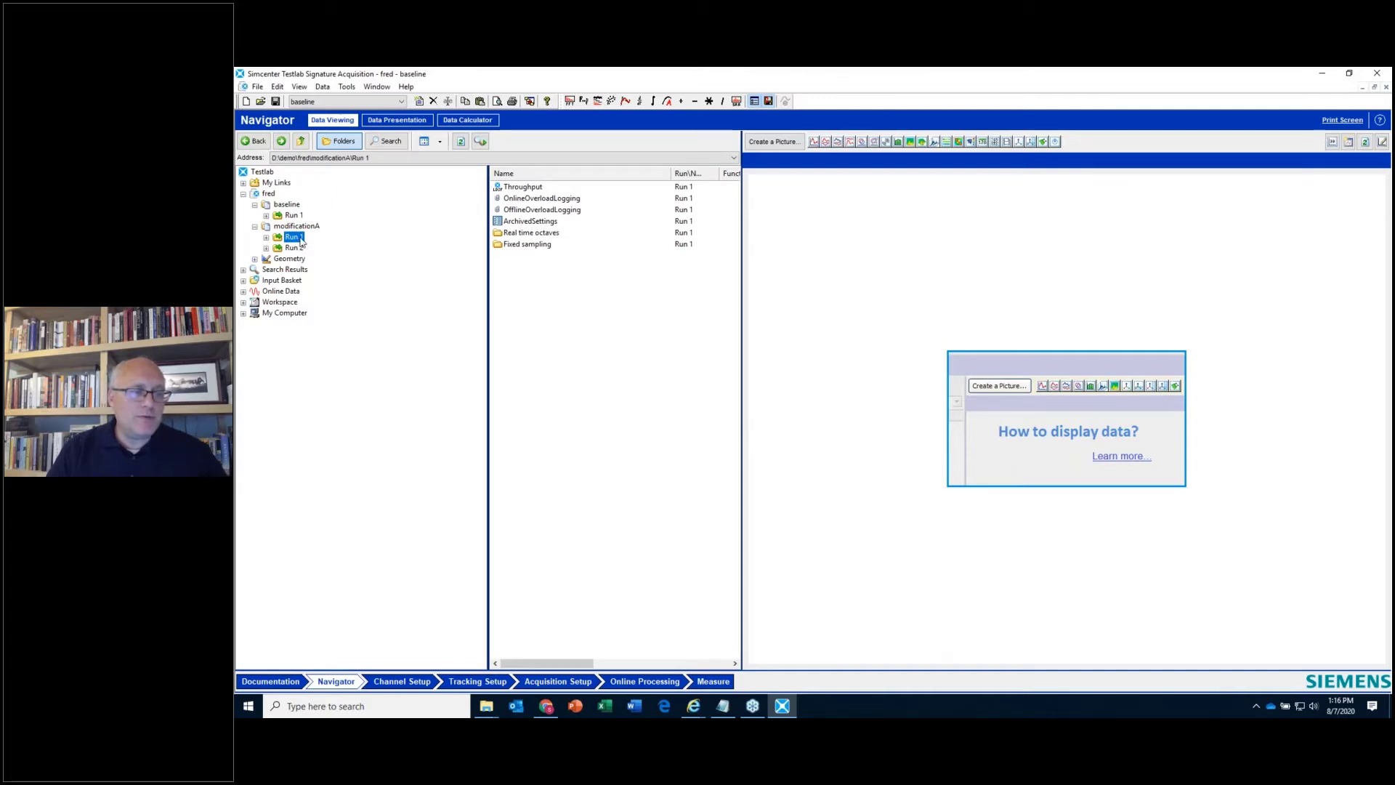
- Plot the Point1 throughput signal of baseline Run 1 in a new front/back display
left_click(267, 216)
left_click(315, 248)
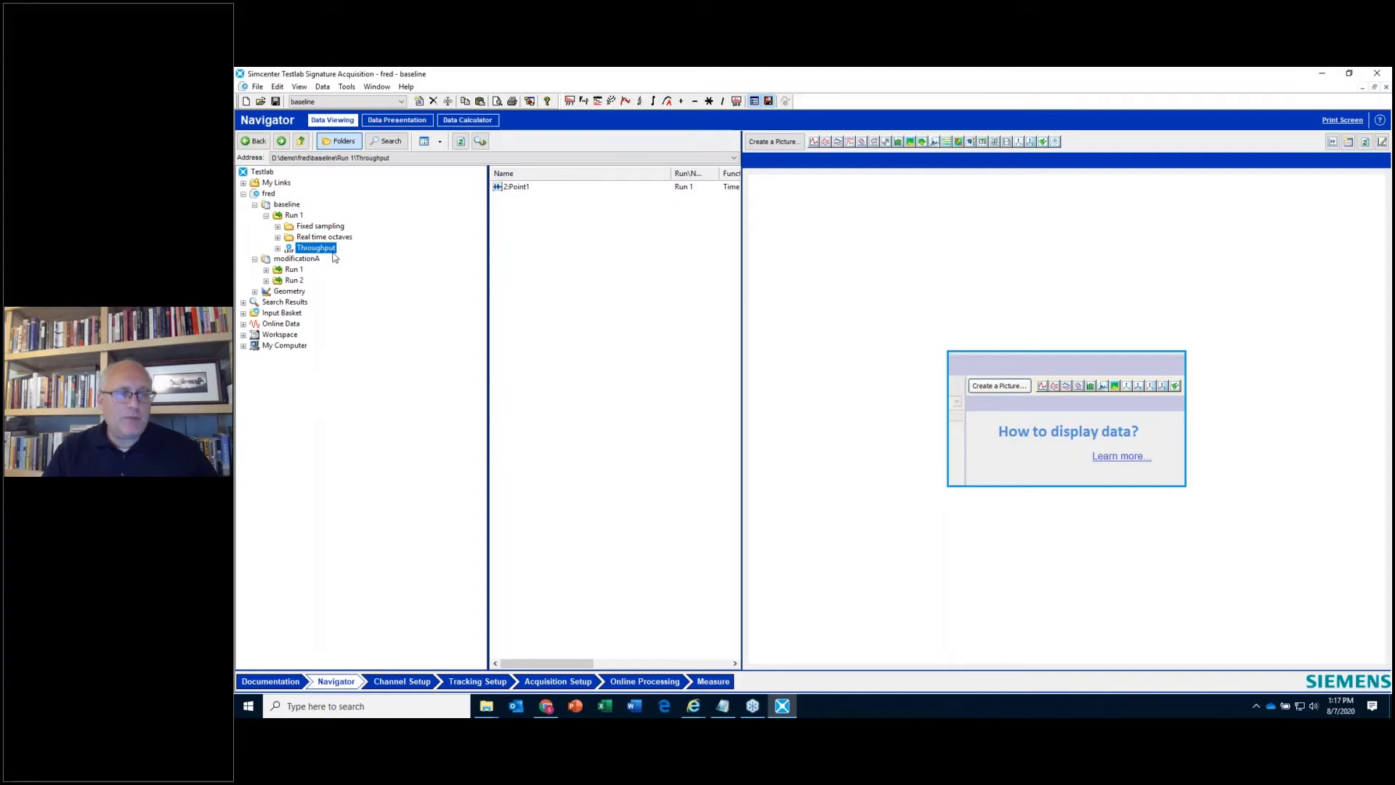
left_click(812, 143)
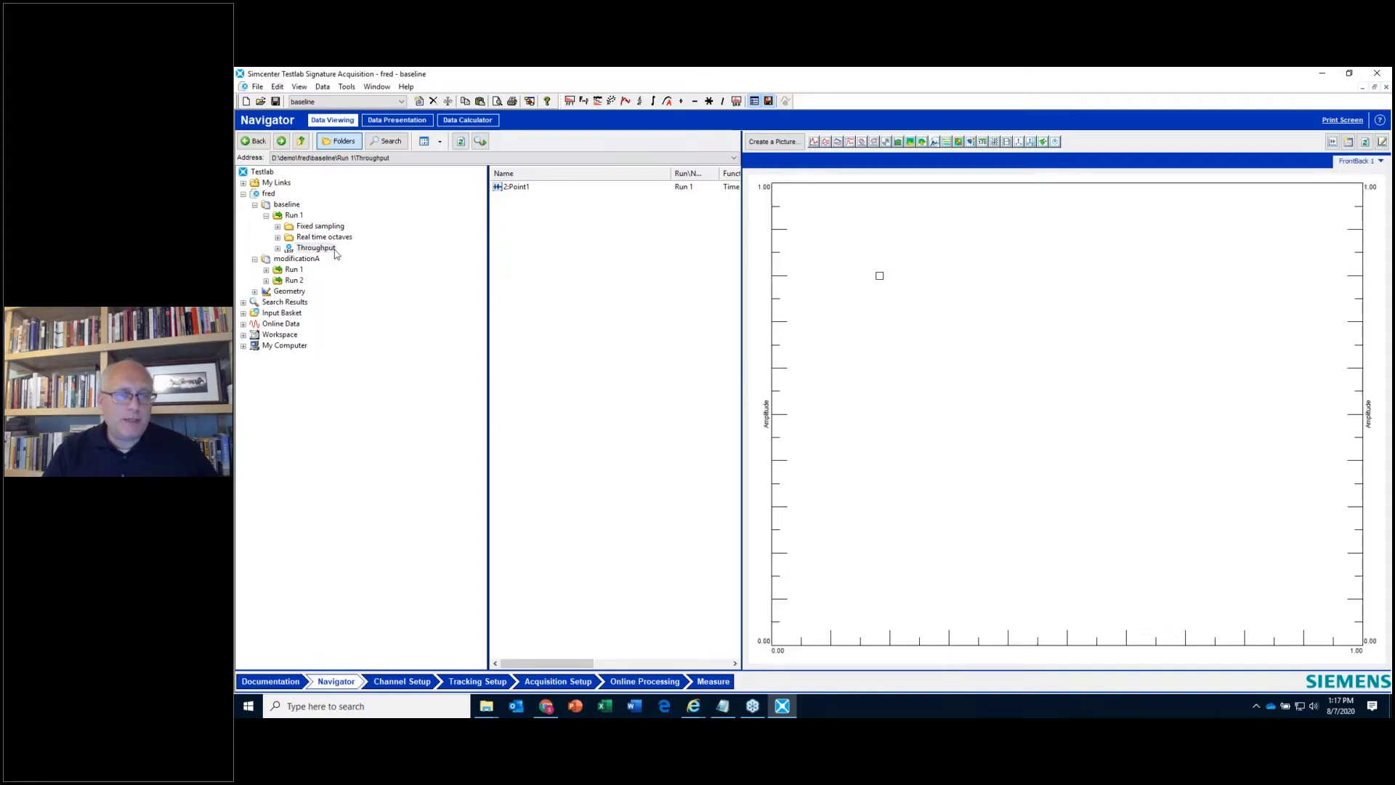
left_click(326, 249)
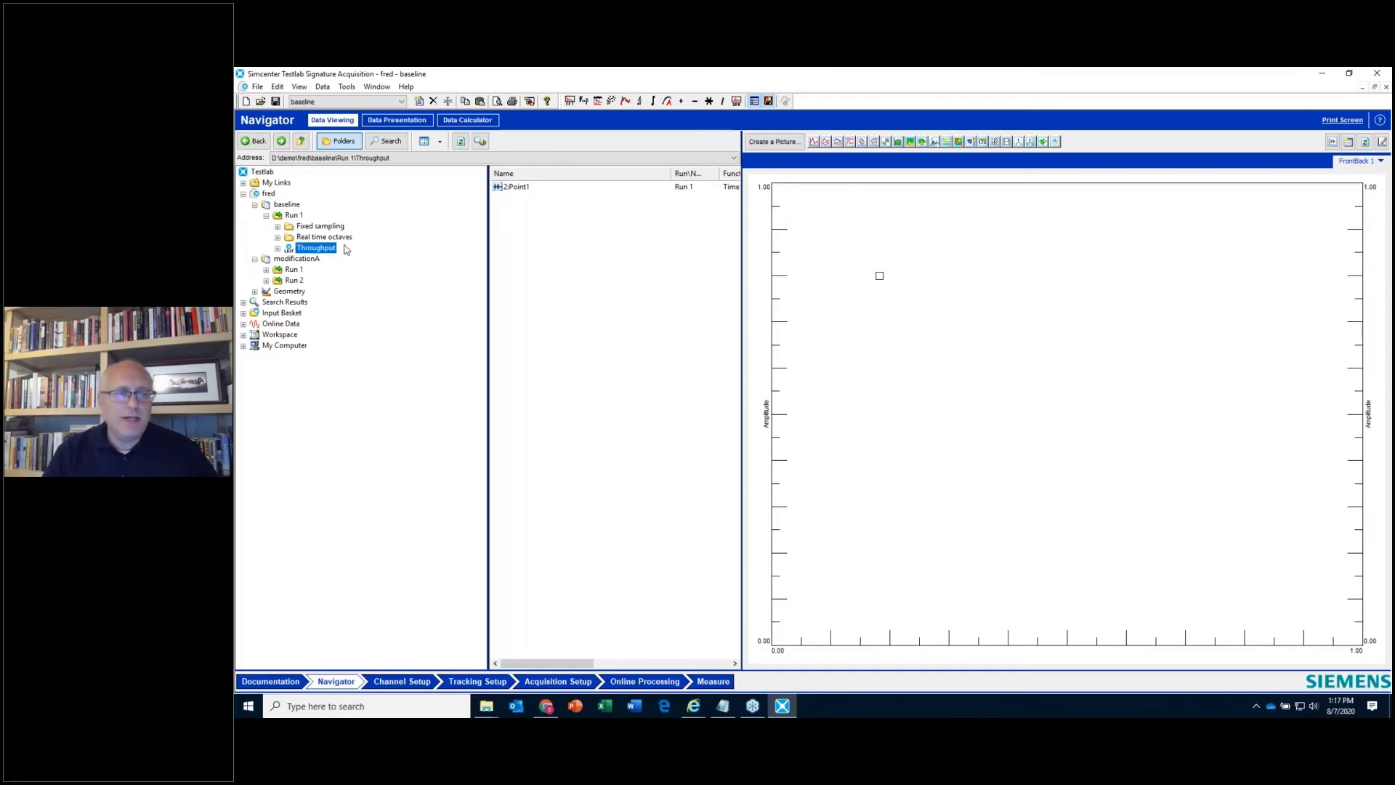
mouse_move(507, 190)
left_mouse_down()
mouse_move(695, 255)
mouse_move(799, 404)
left_mouse_up()
- Set the Y-axis format of the throughput plot to Real
right_click(768, 412)
mouse_move(789, 436)
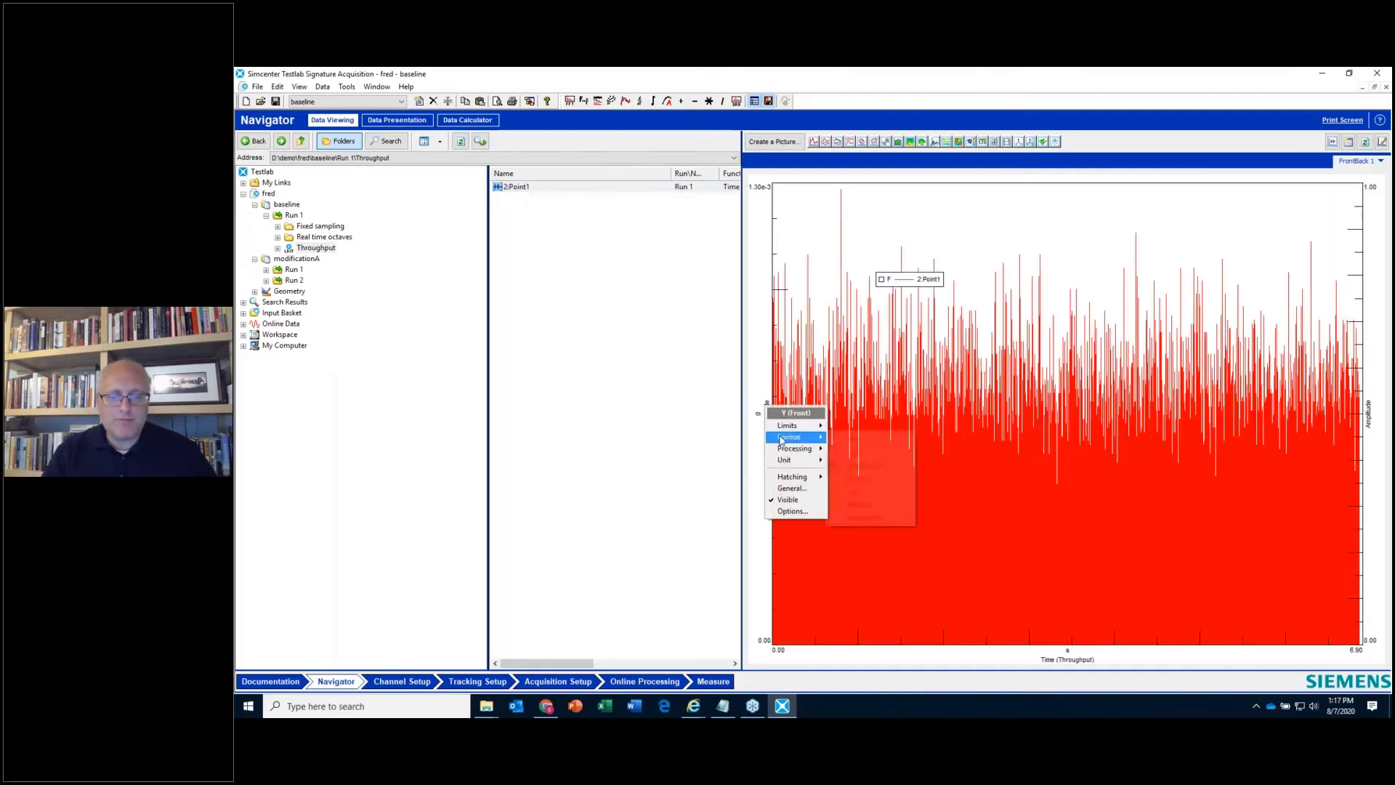
left_click(862, 440)
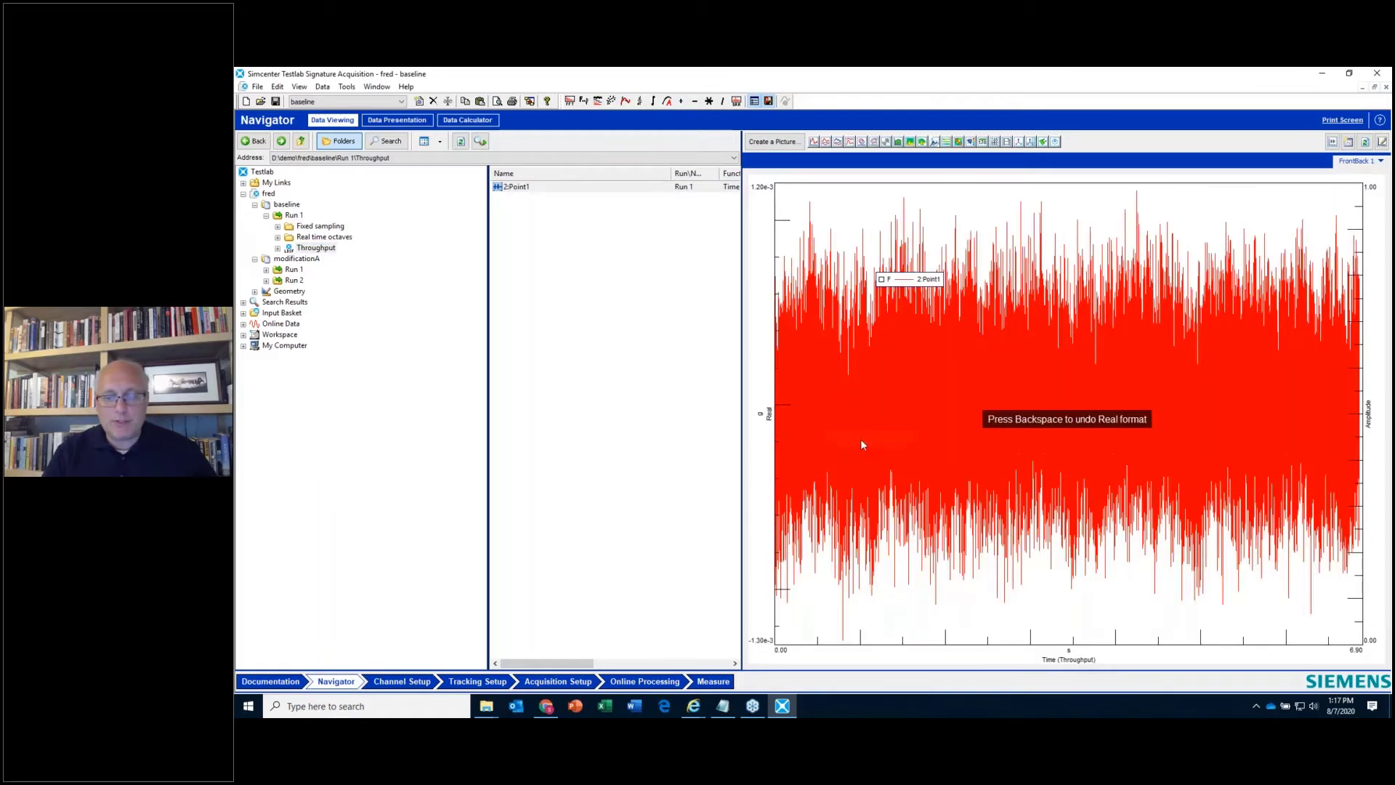
- Switch the throughput plot's Y-axis format to Amplitude for comparison and return it to Real
right_click(765, 411)
mouse_move(791, 439)
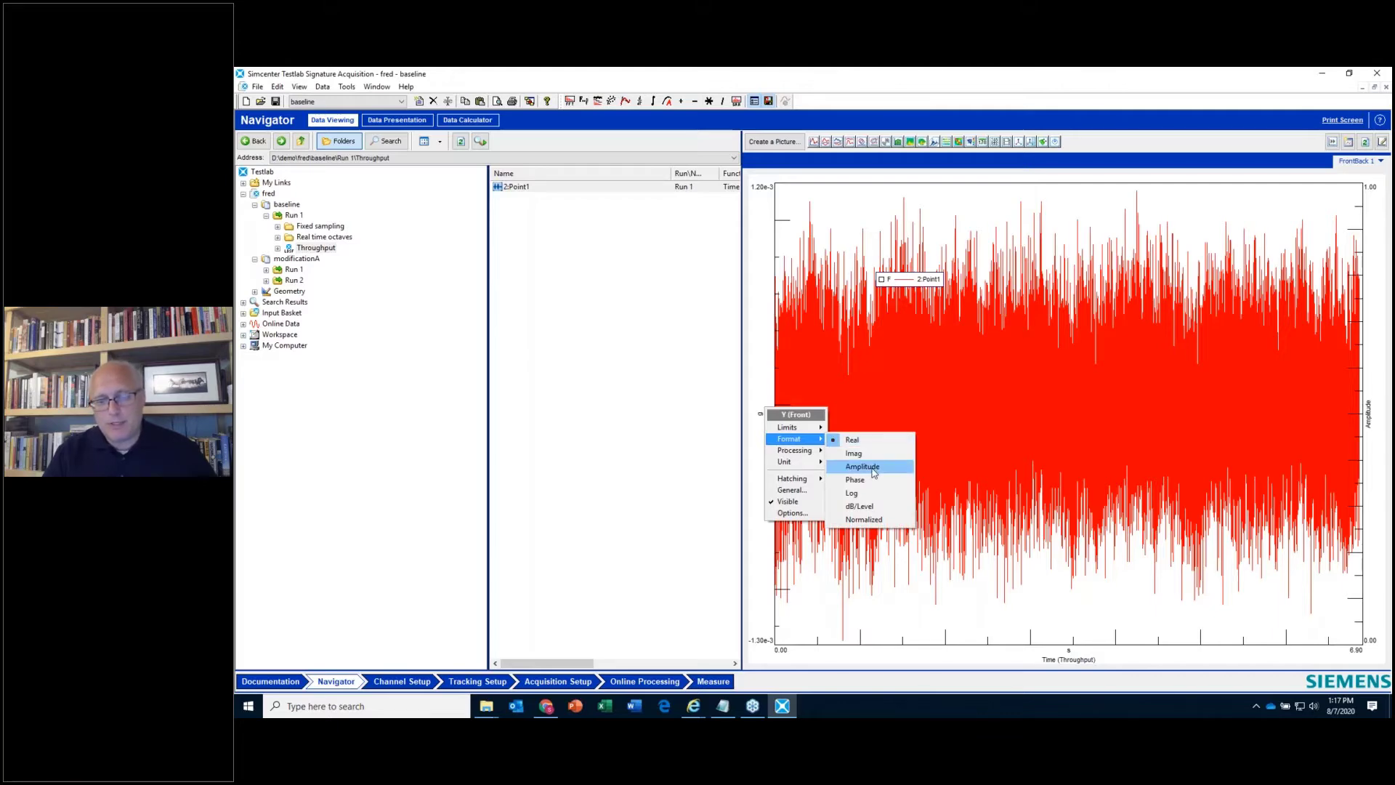
left_click(872, 469)
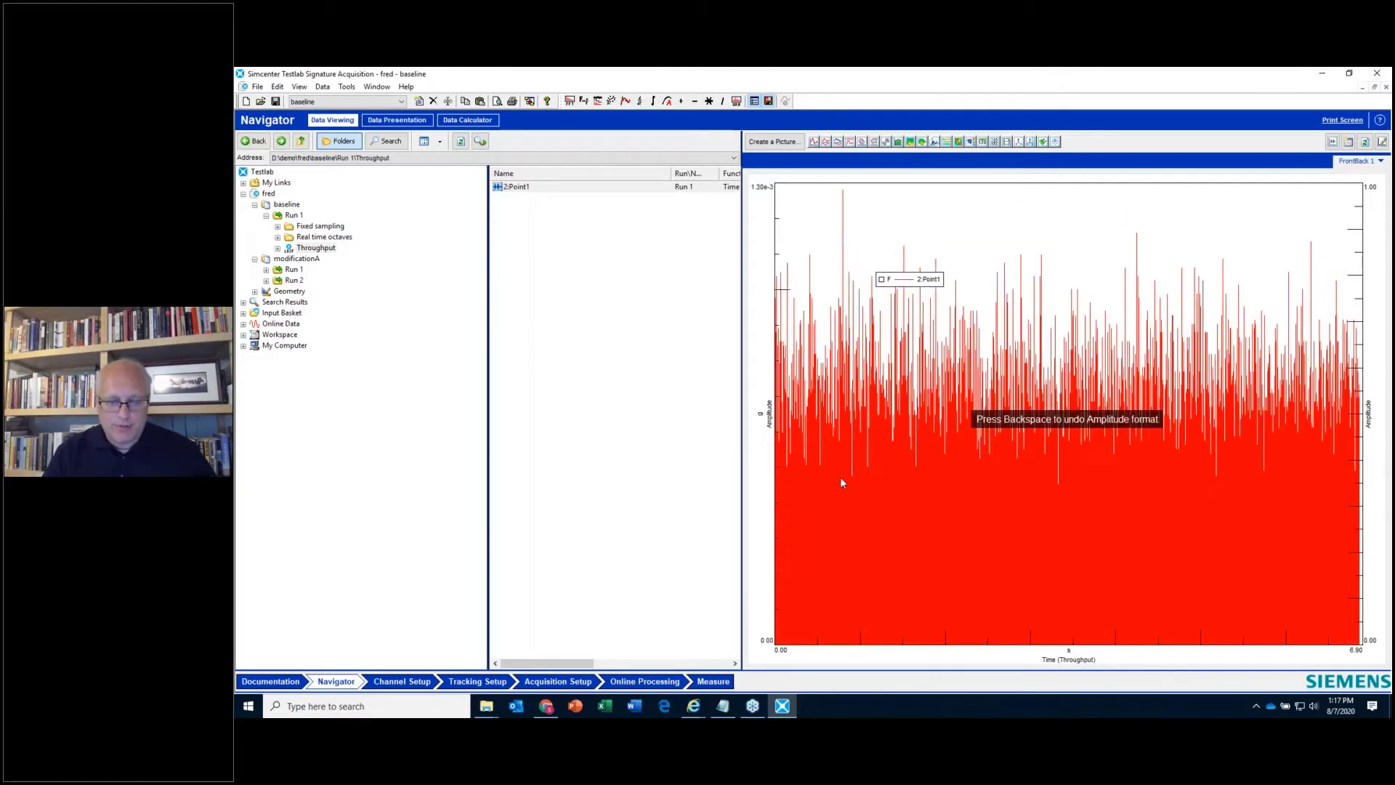
right_click(762, 417)
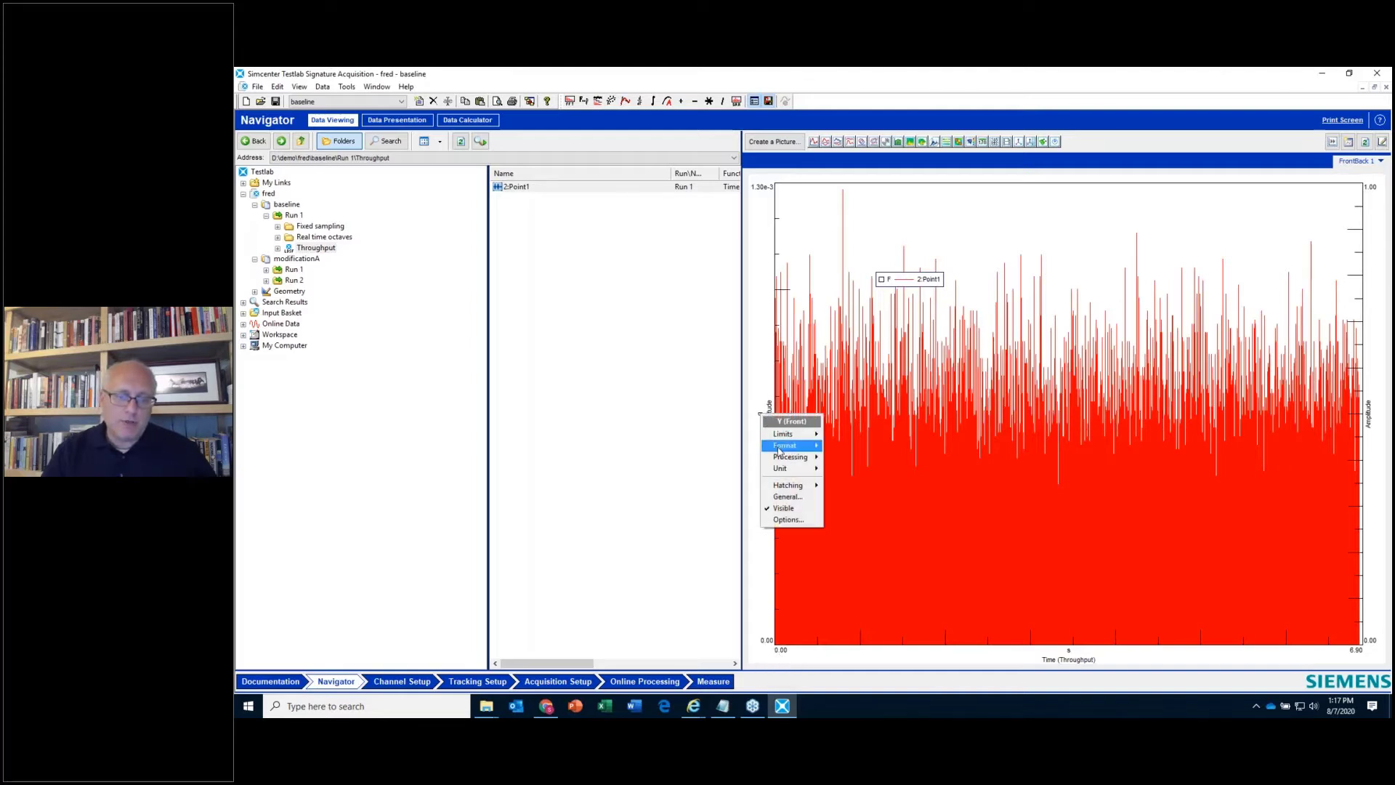
mouse_move(780, 447)
left_click(865, 446)
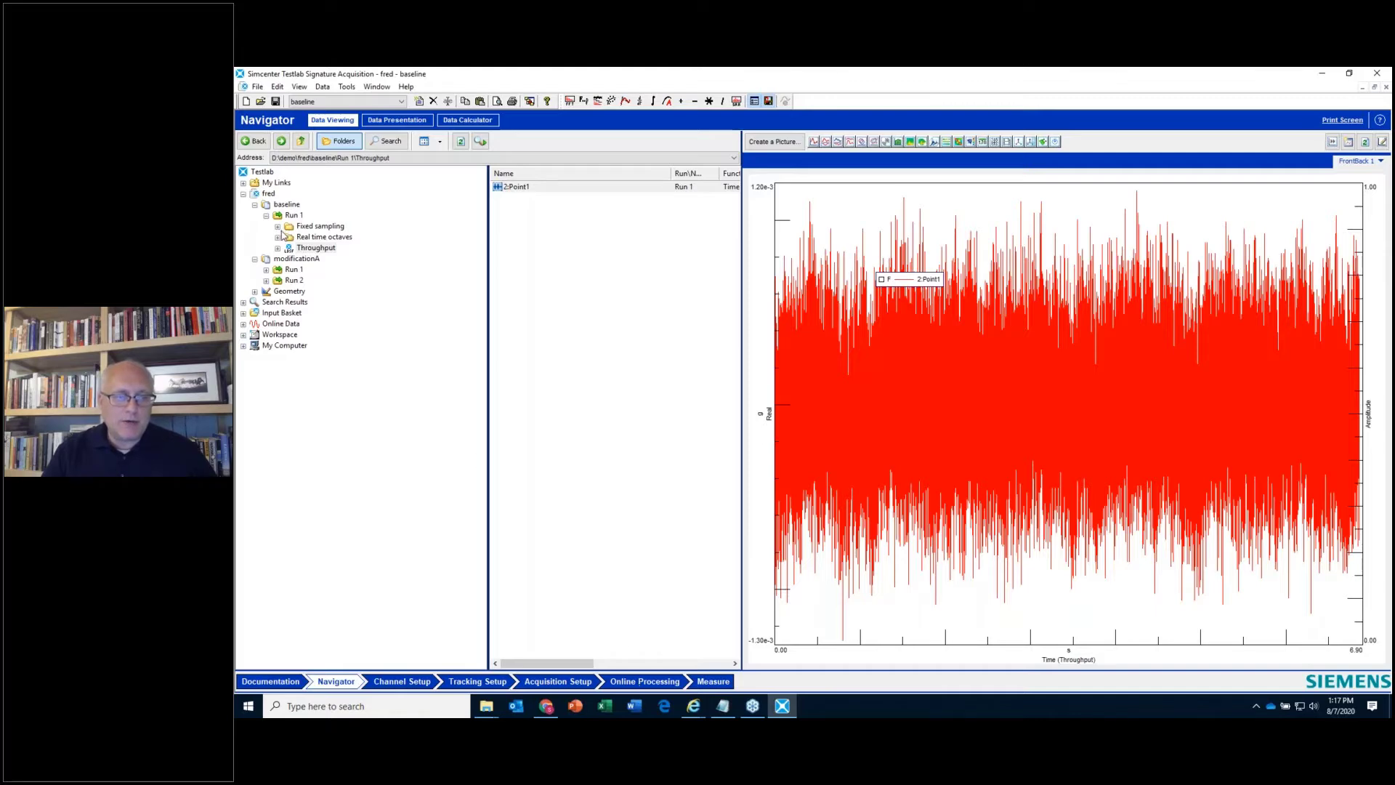
- Plot the 5 s and 3 s AutoPower Point1 spectra from baseline Run 1's vibration waterfall in a new front/back display
left_click(279, 227)
left_click(289, 237)
left_click(300, 249)
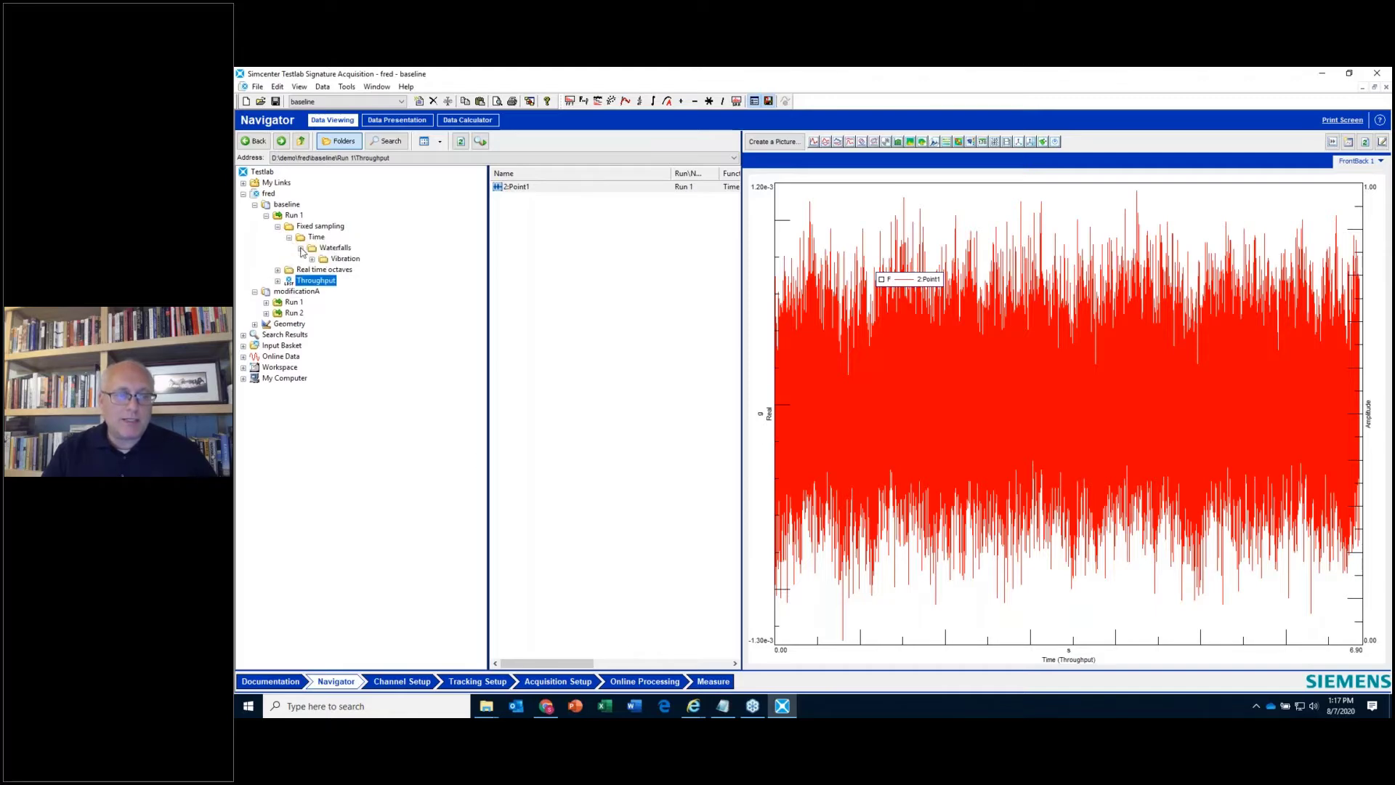
left_click(311, 260)
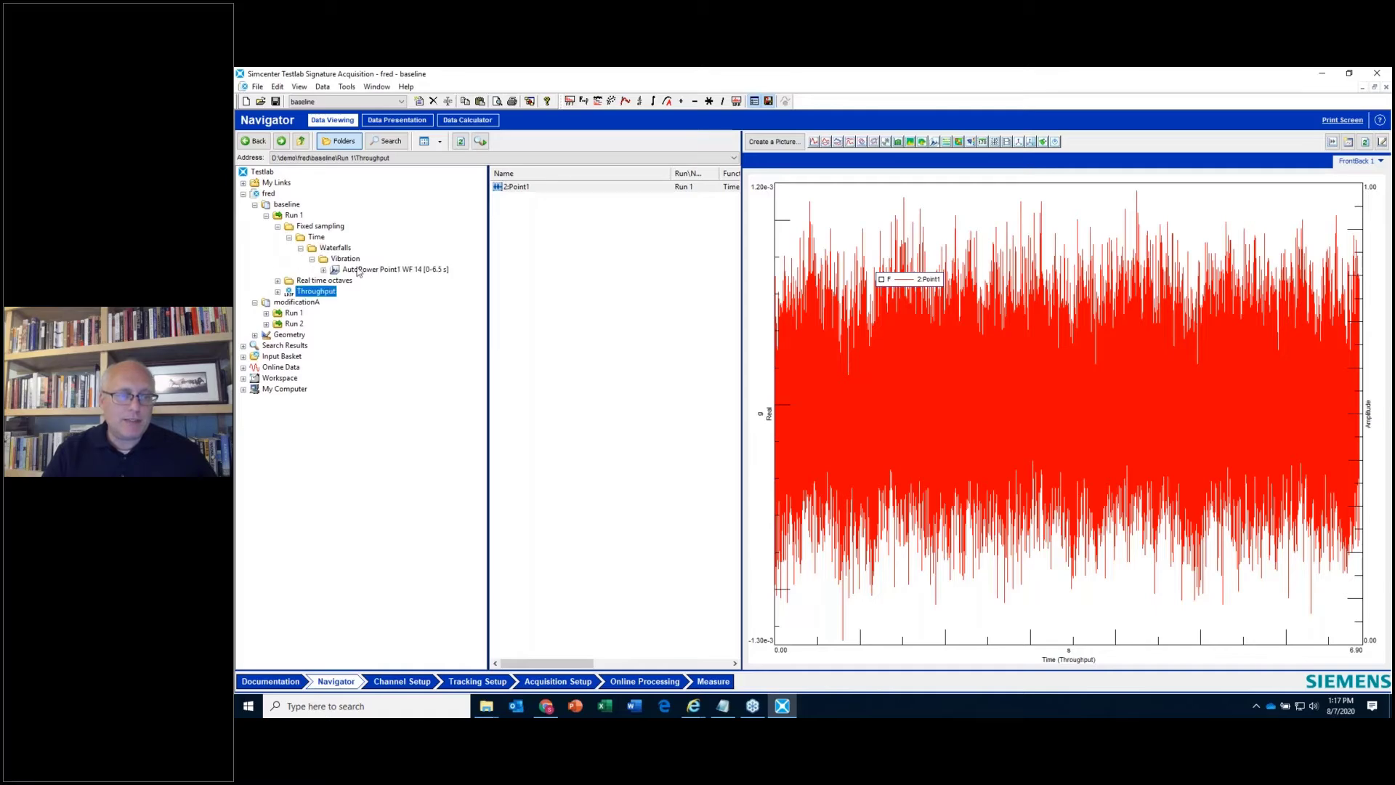
left_click(359, 271)
left_click(815, 142)
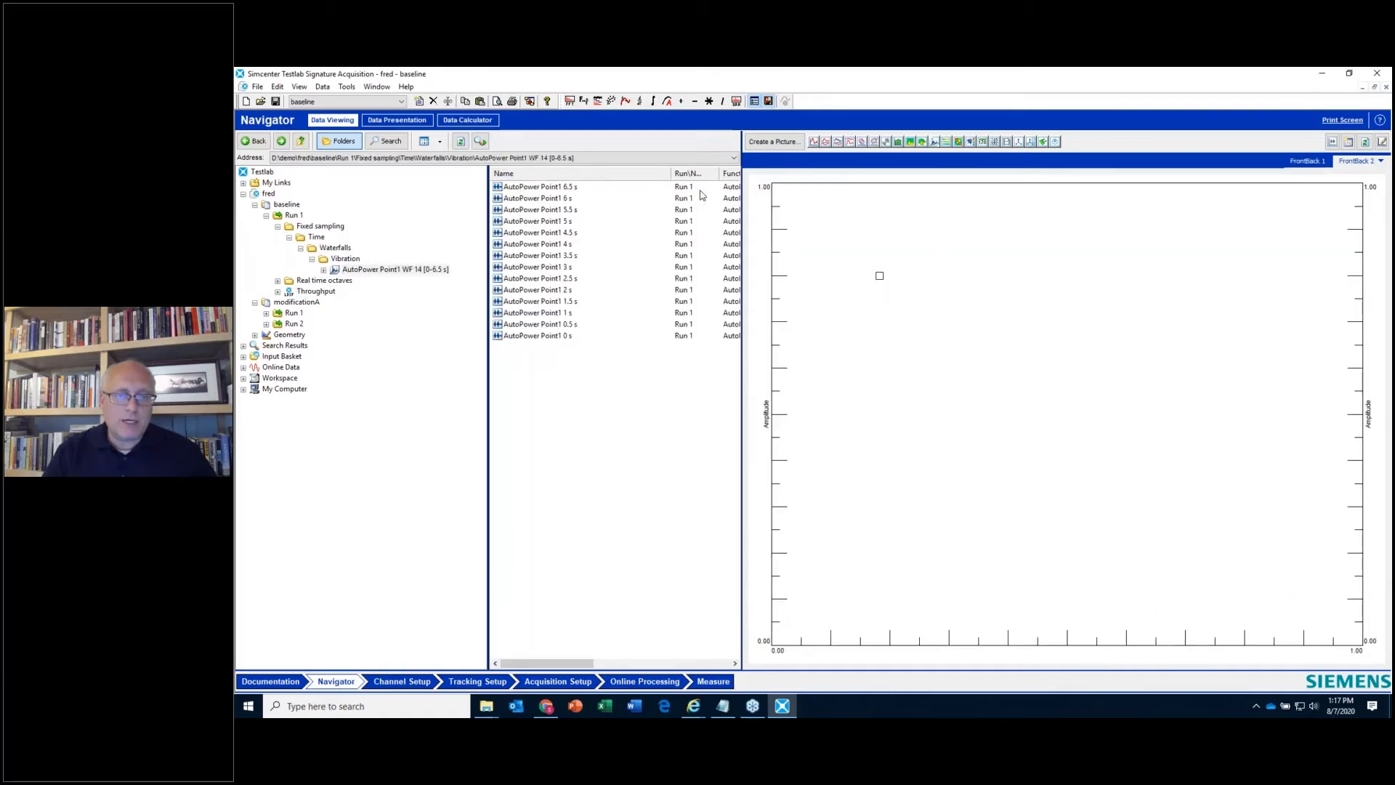
left_click_drag(559, 223, 875, 346)
left_click_drag(572, 270, 861, 403)
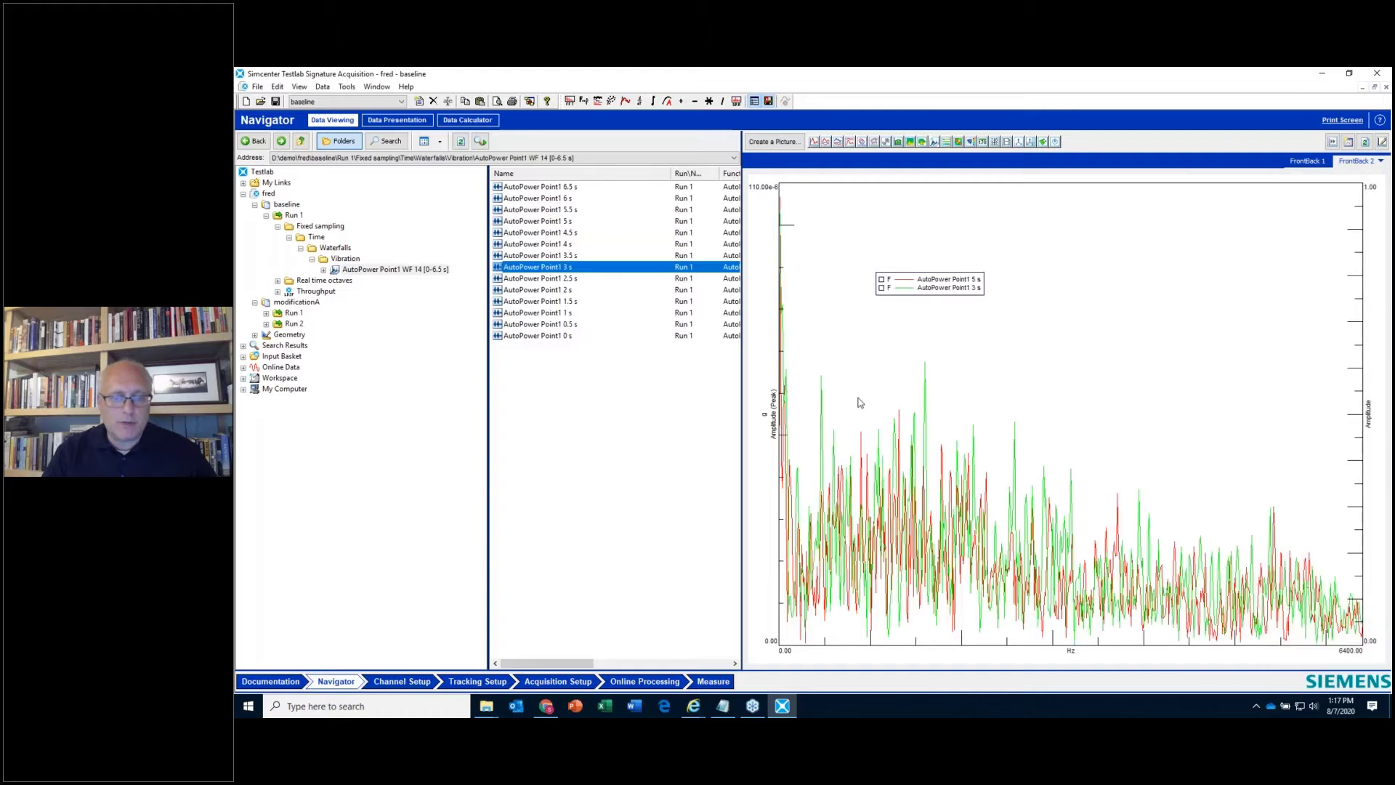
- Examine the fred project's structure: the project root, the baseline and modificationA sections, and baseline Run 1's Throughput
left_click(267, 216)
left_click(266, 217)
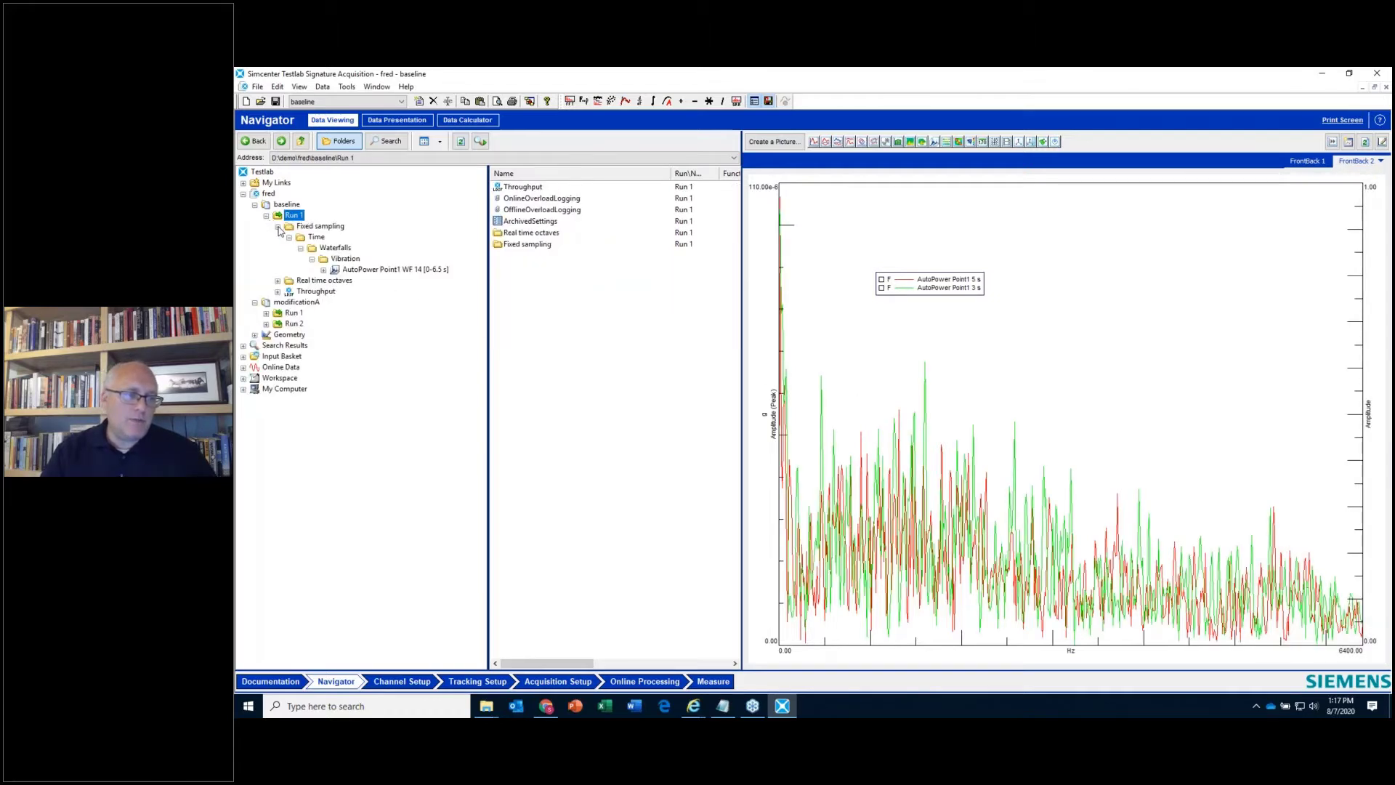
left_click(279, 227)
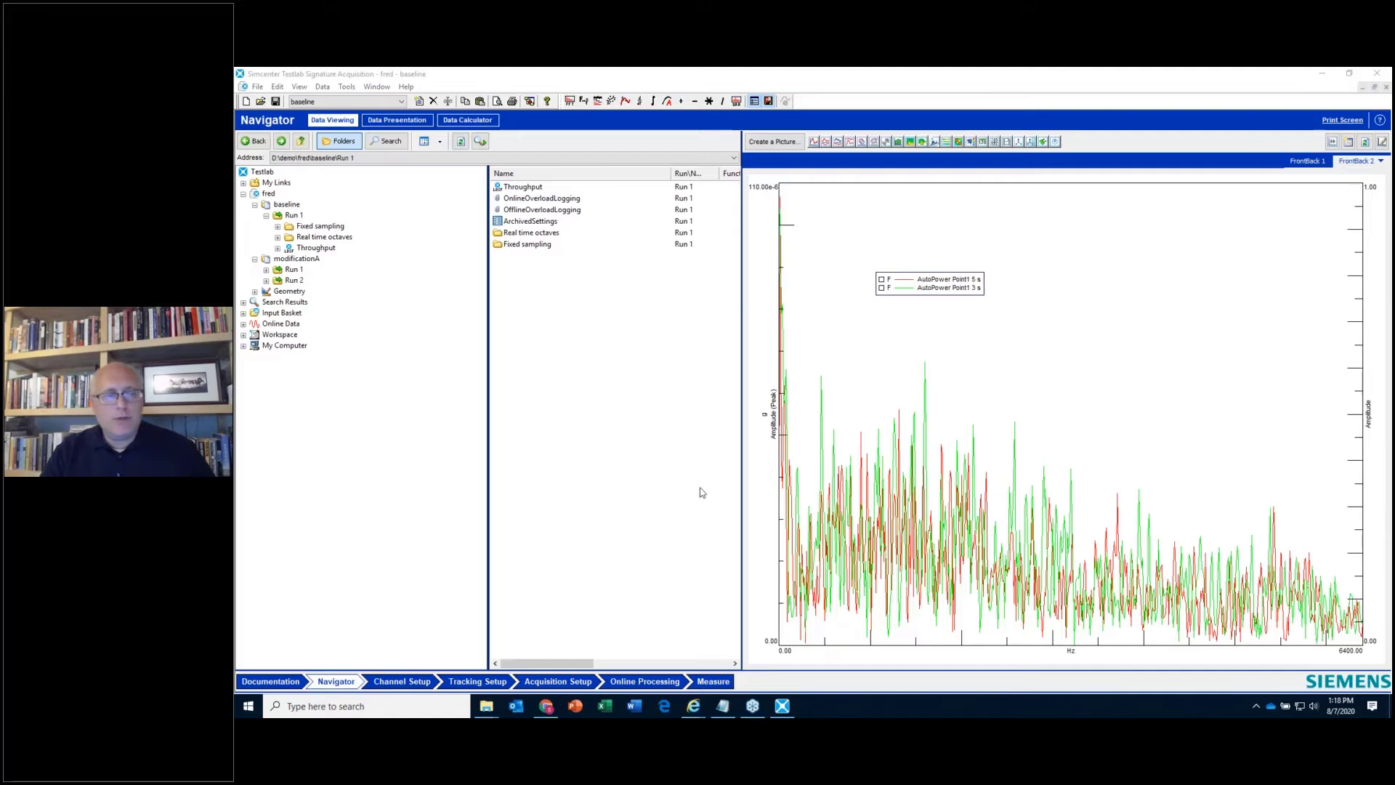
left_click(272, 195)
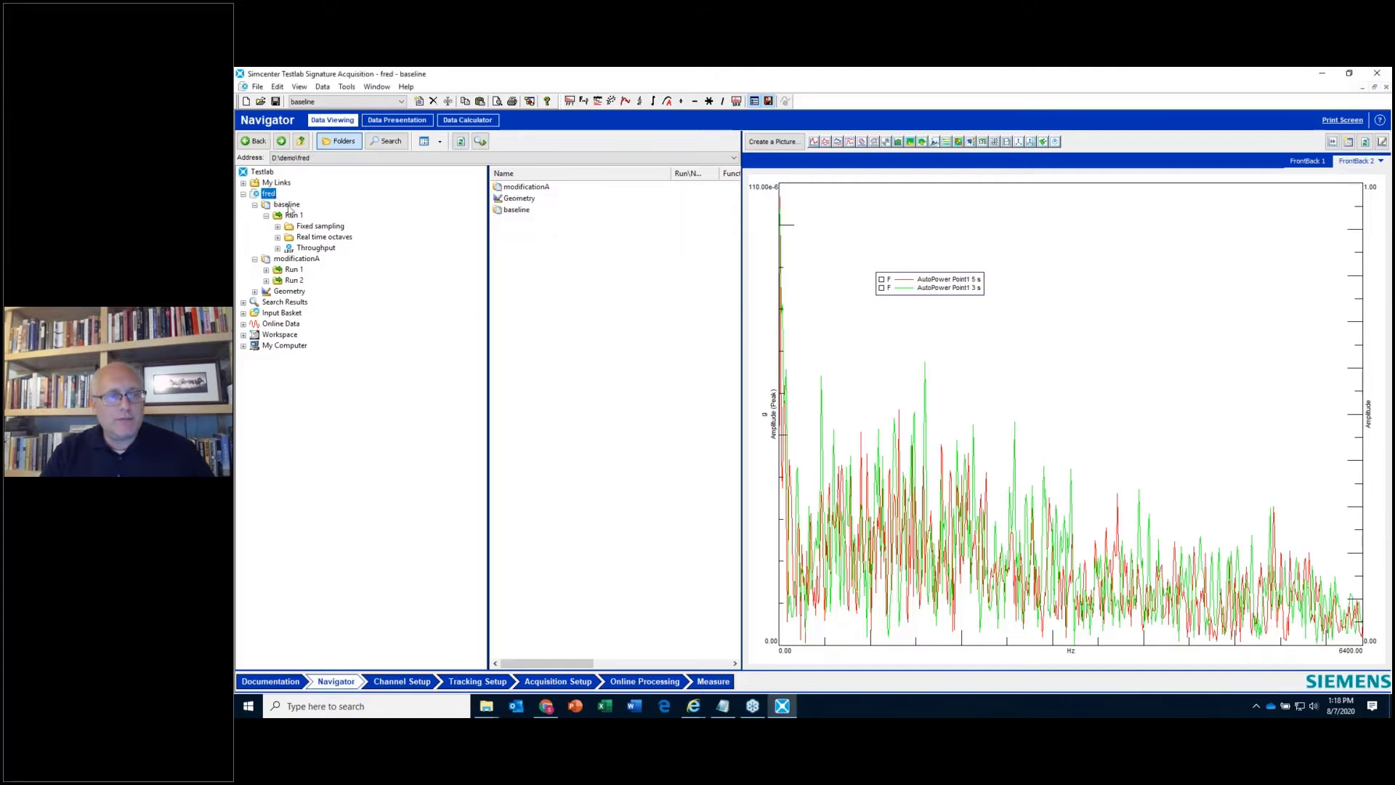
left_click(287, 205)
left_click(294, 261)
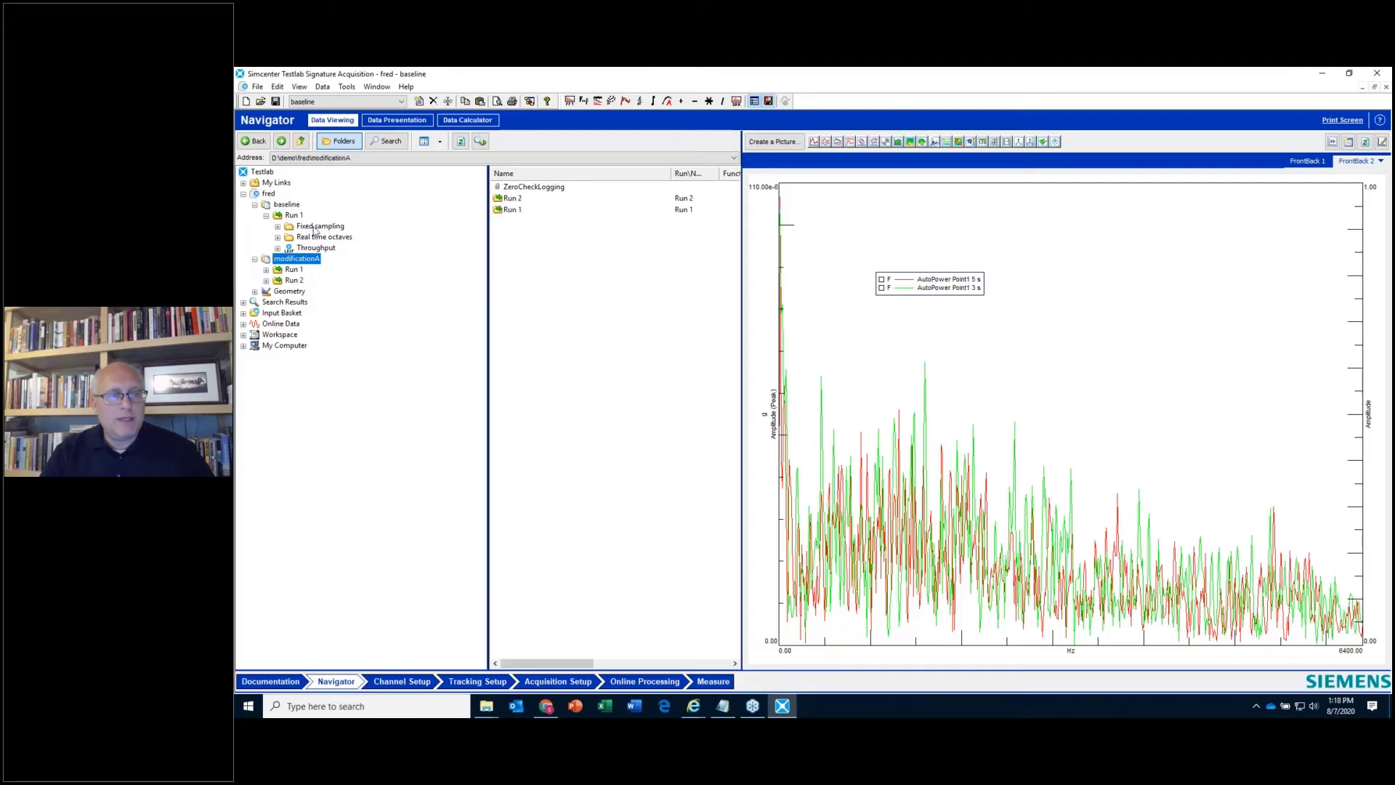
left_click(316, 249)
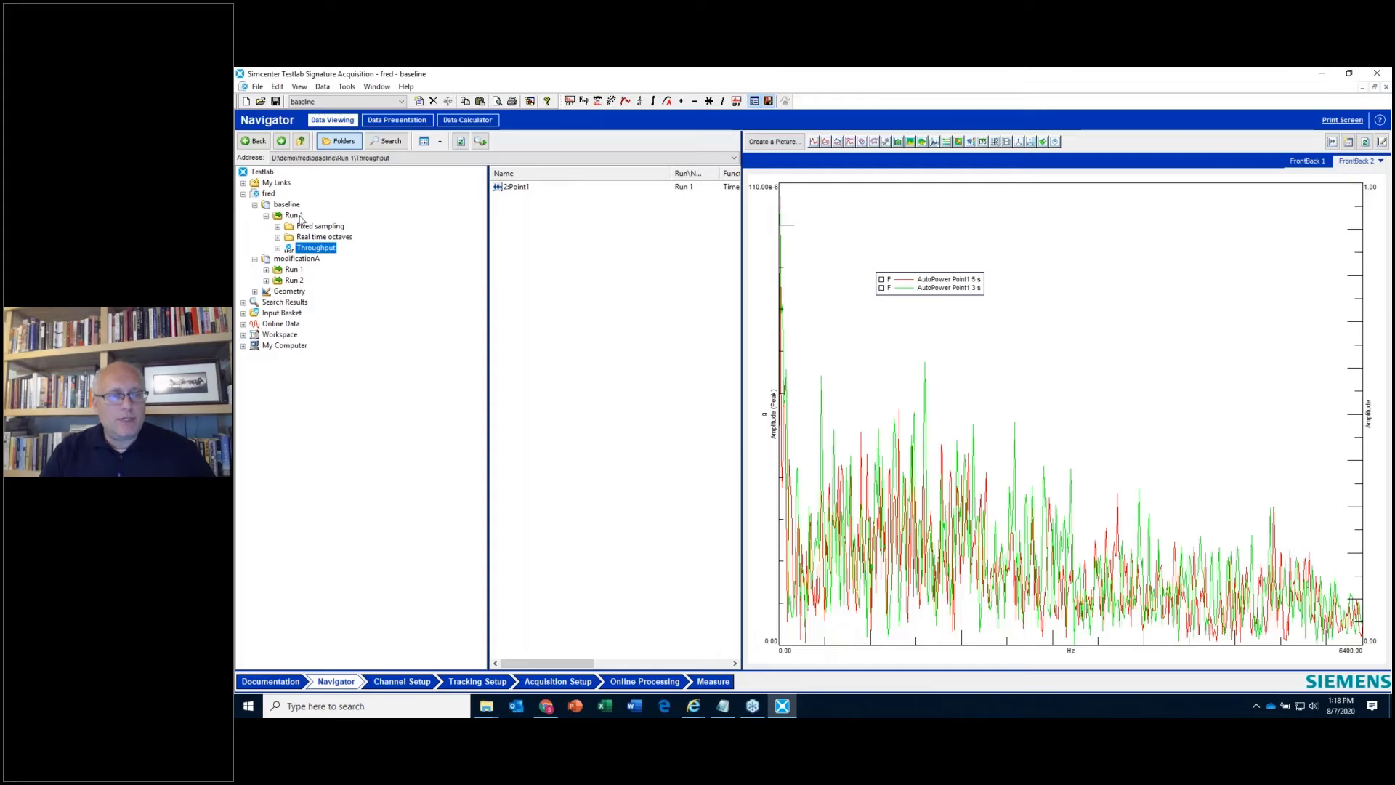
- Open the recent project my_test.lms, saving the changes to fred and acknowledging the read-only notice
left_click(257, 87)
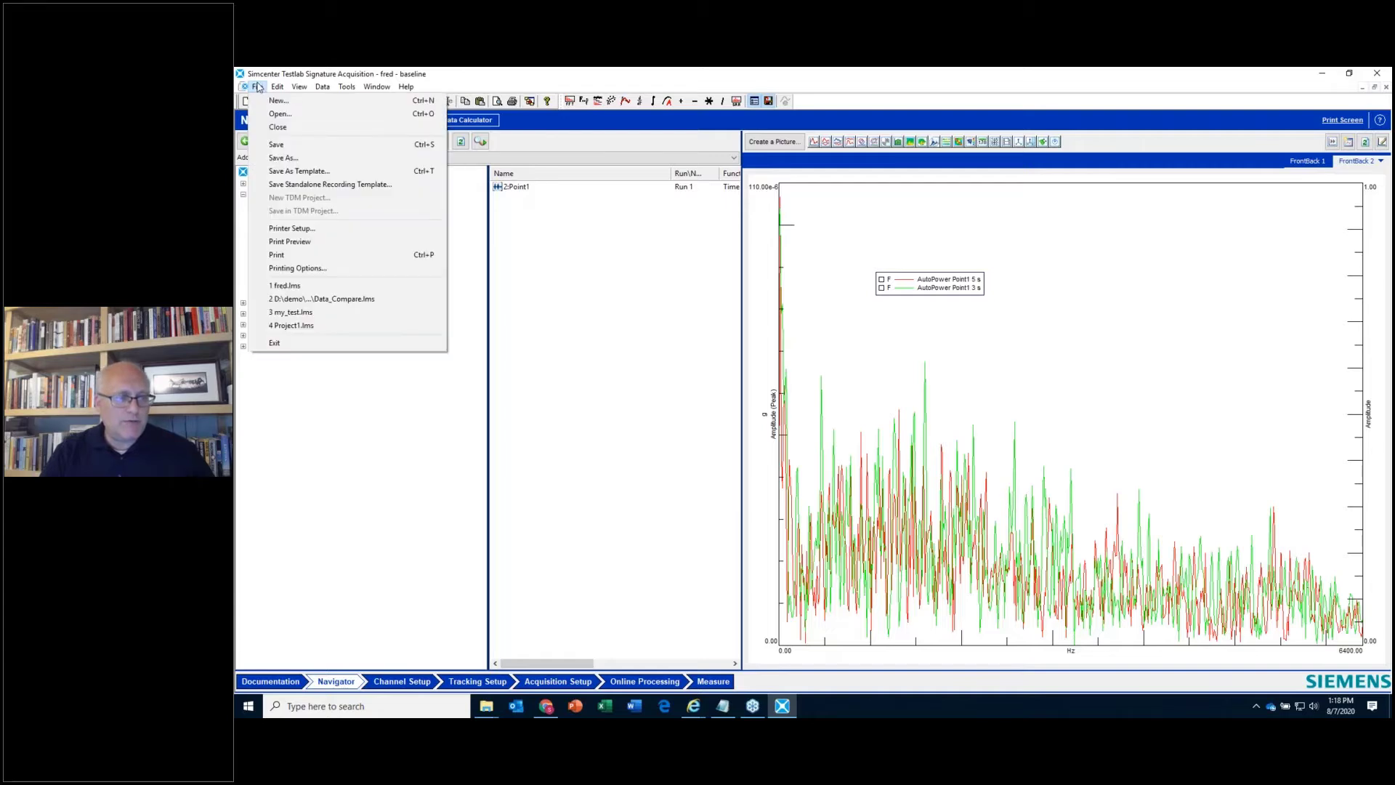
left_click(307, 312)
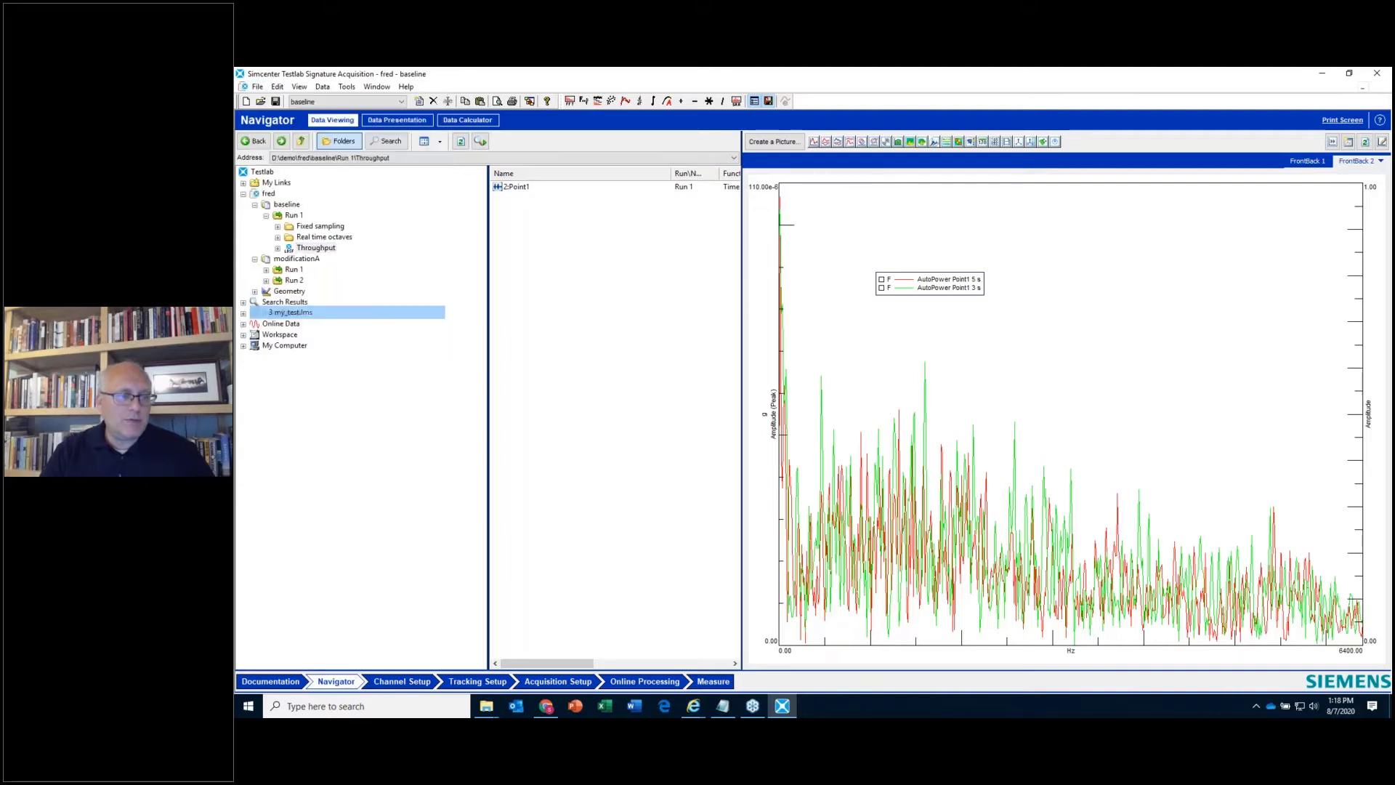
left_click(774, 409)
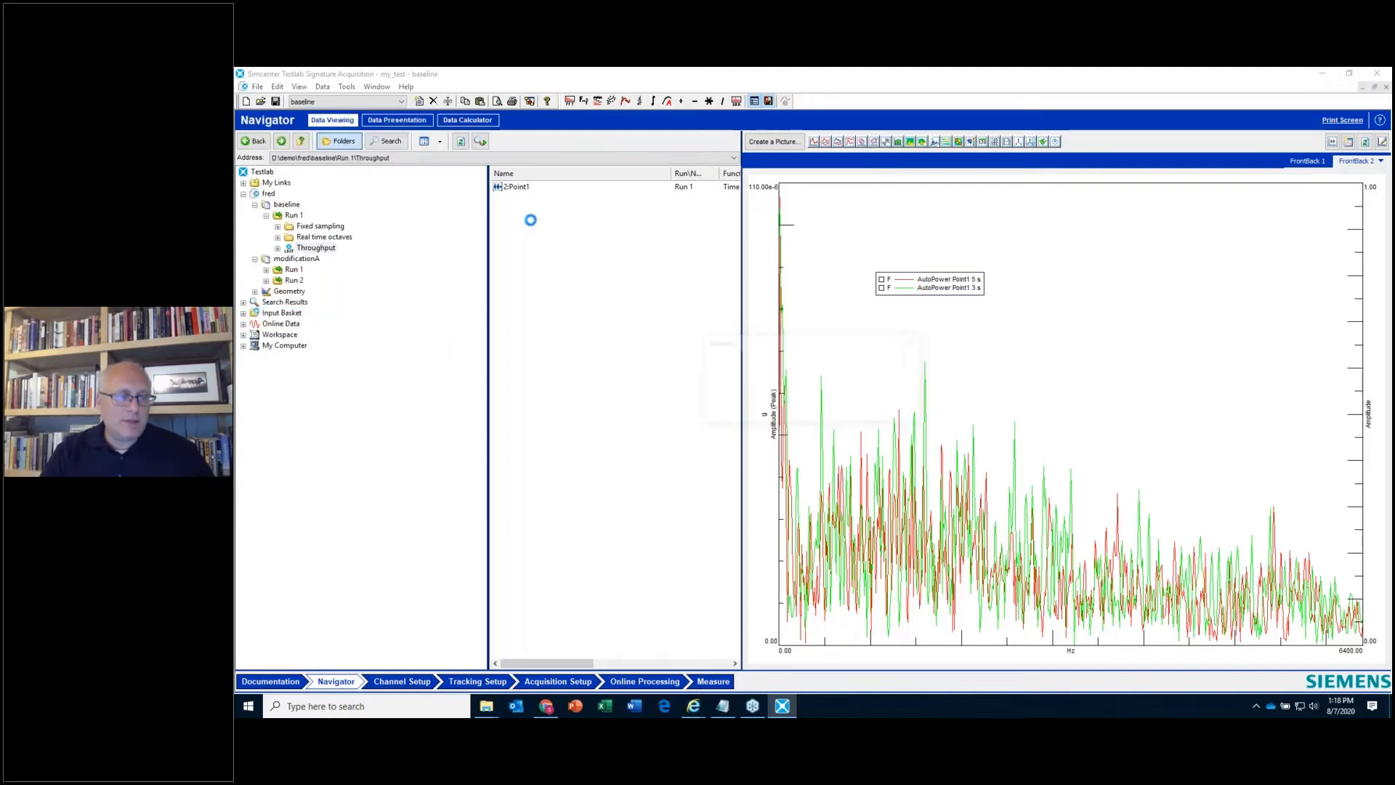
left_click(896, 409)
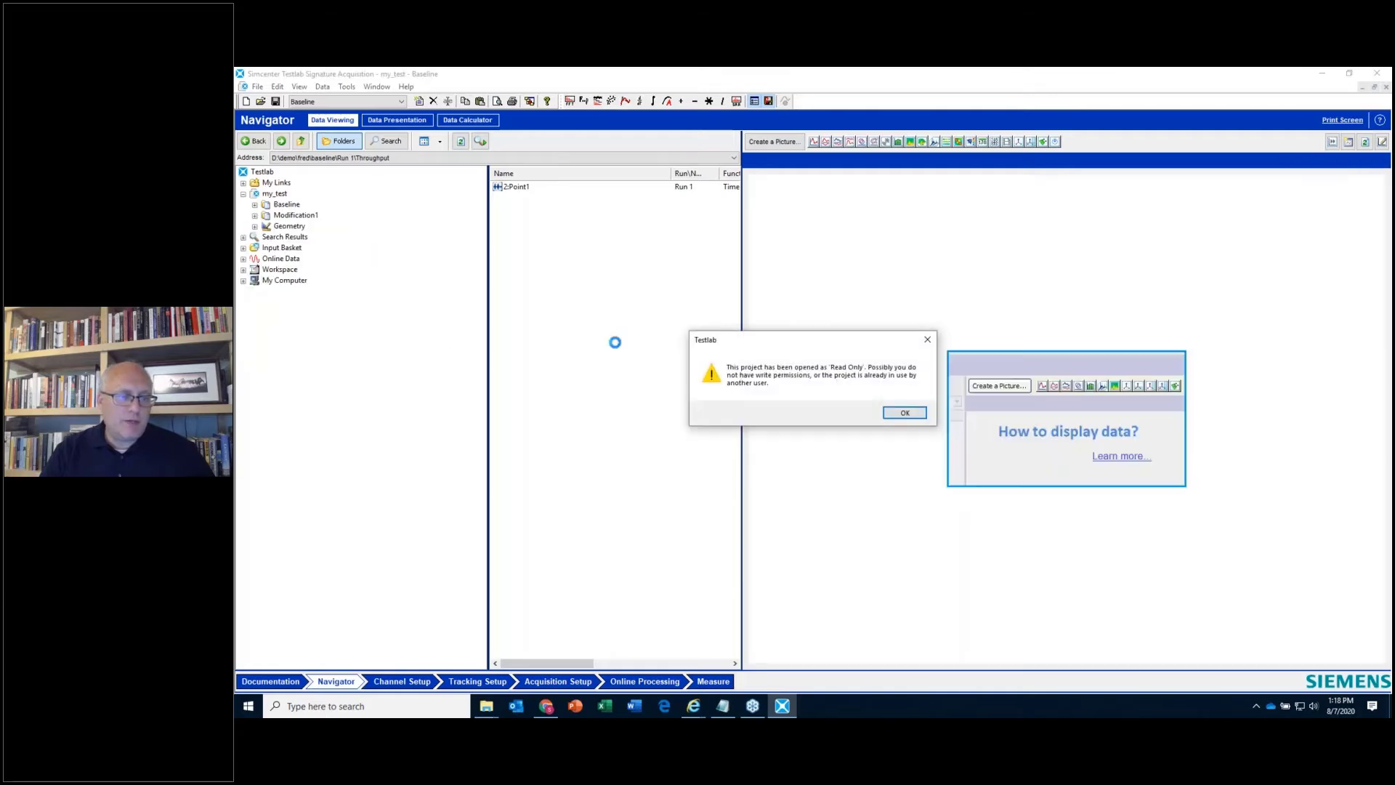
left_click(897, 412)
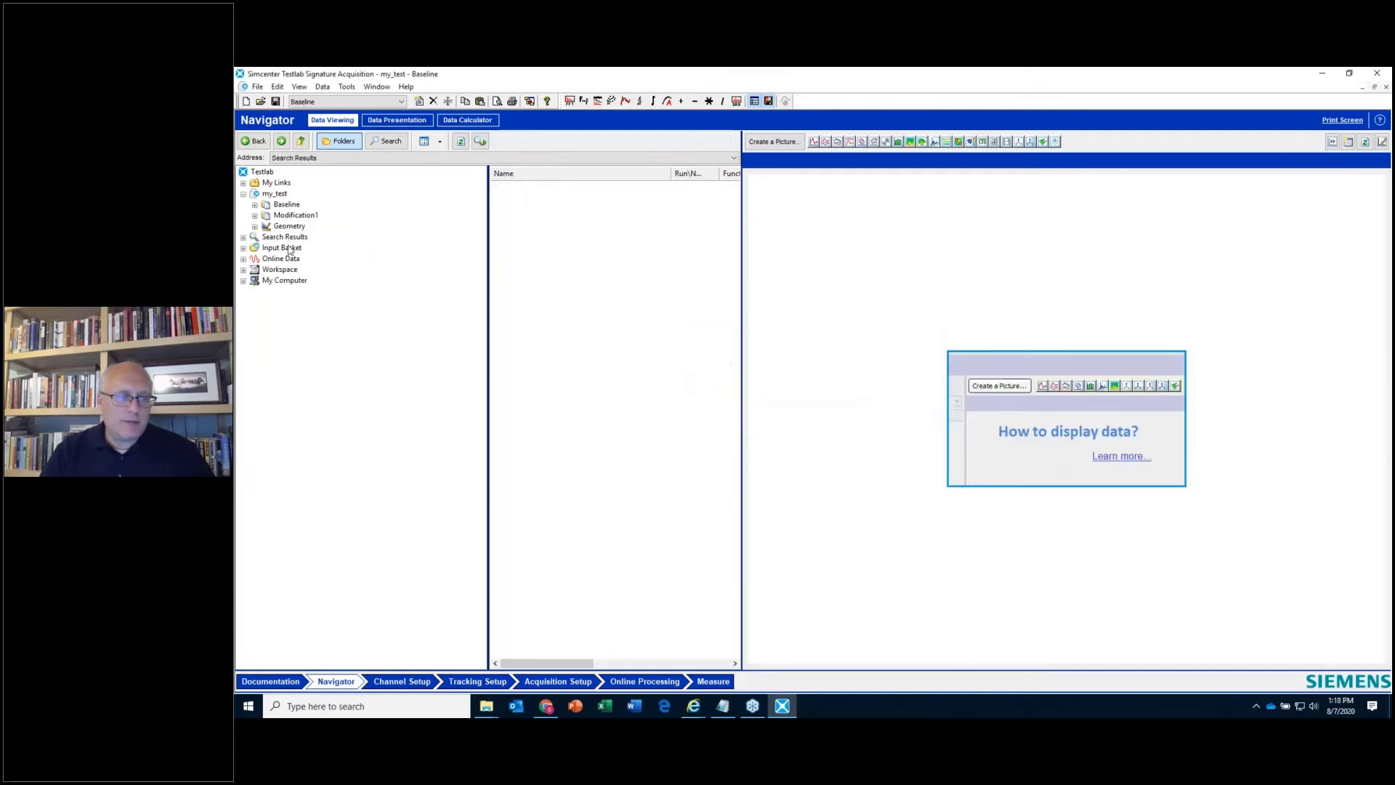
- Examine the runs in my_test's Baseline and Modification1 sections and its Geometry entry
left_click(255, 206)
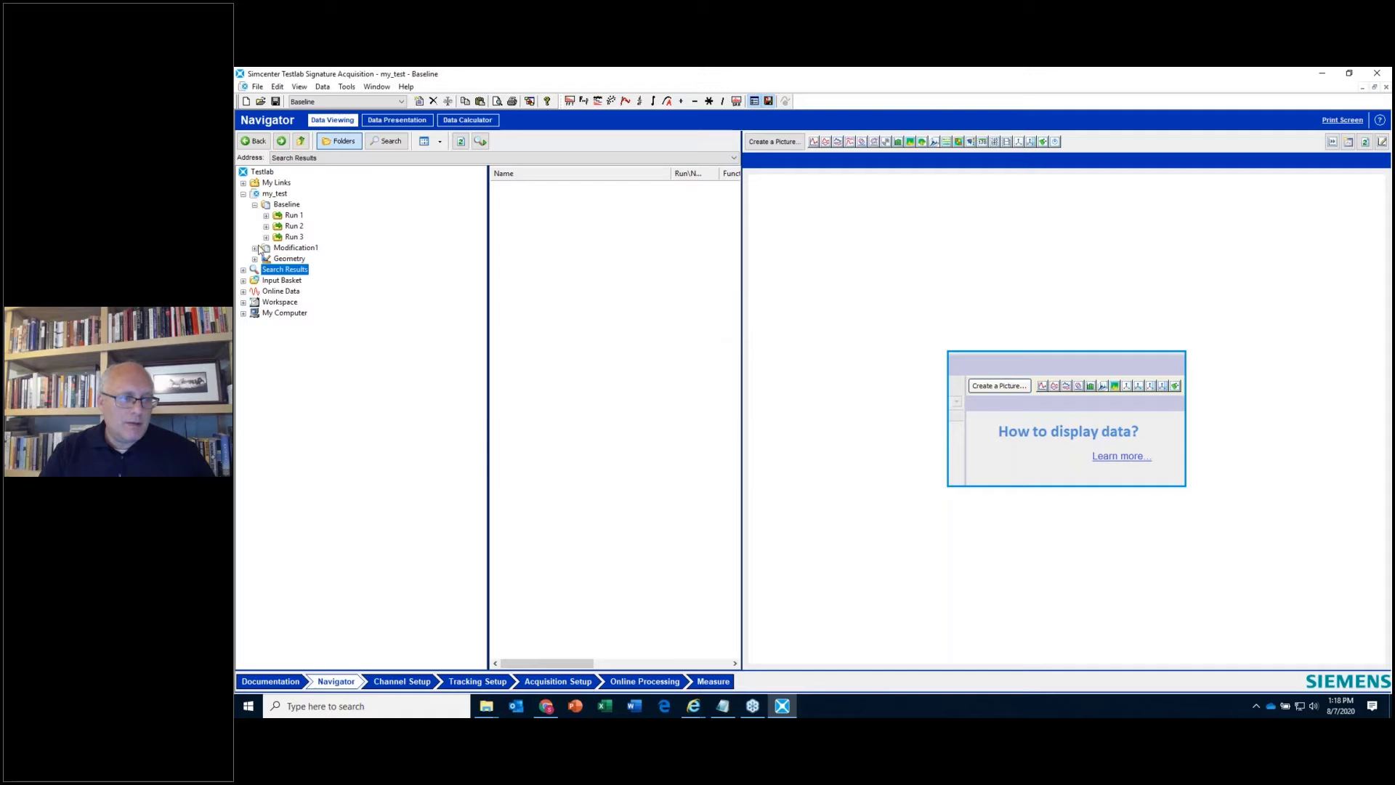
left_click(255, 248)
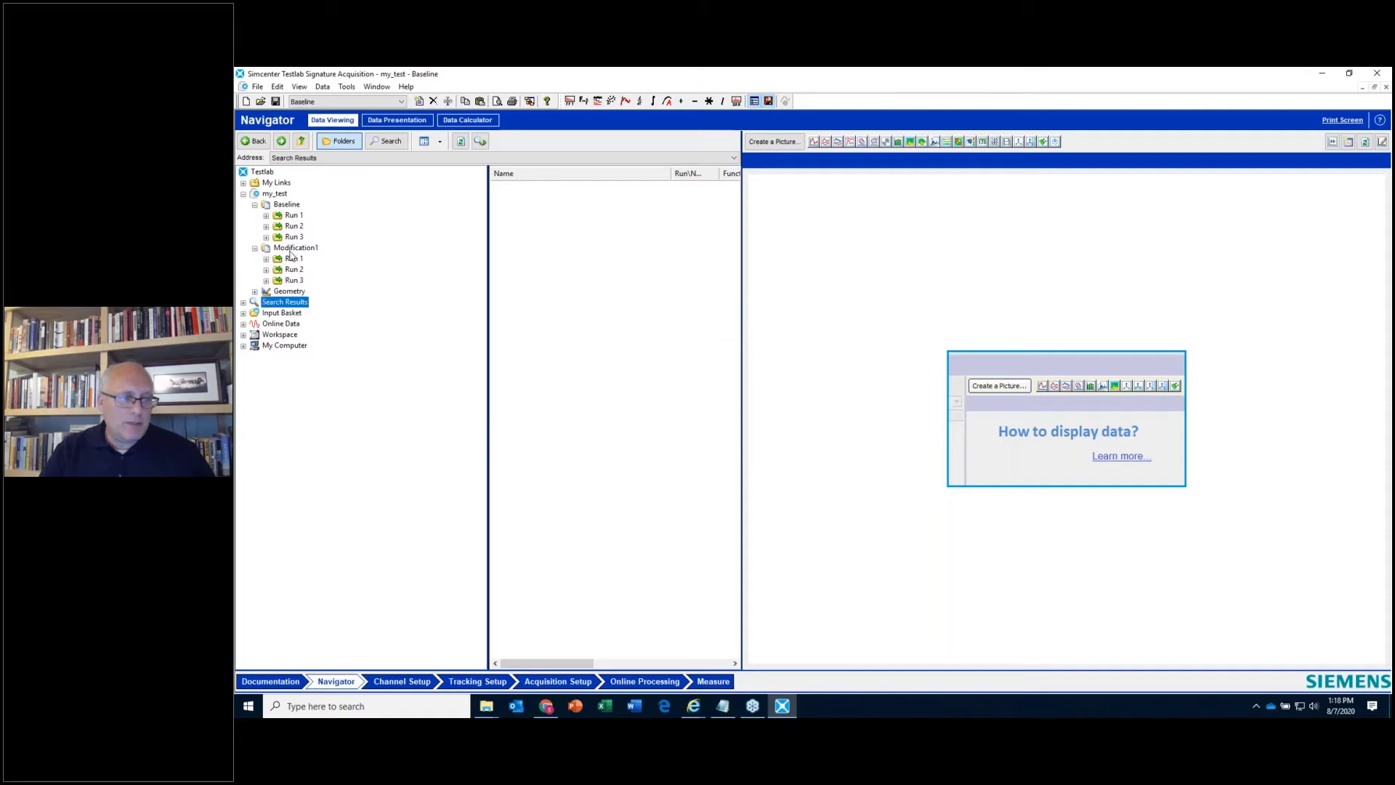
left_click(288, 292)
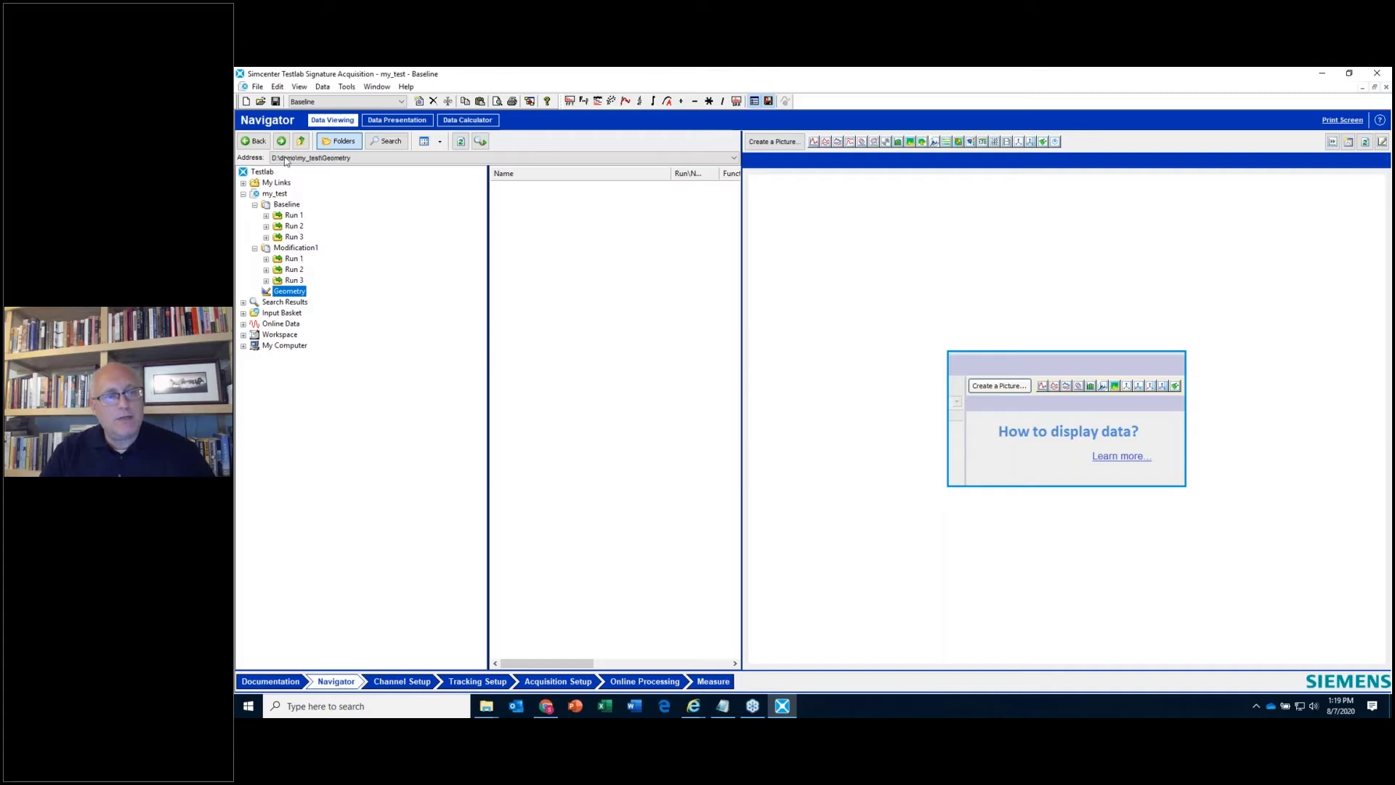
left_click(259, 87)
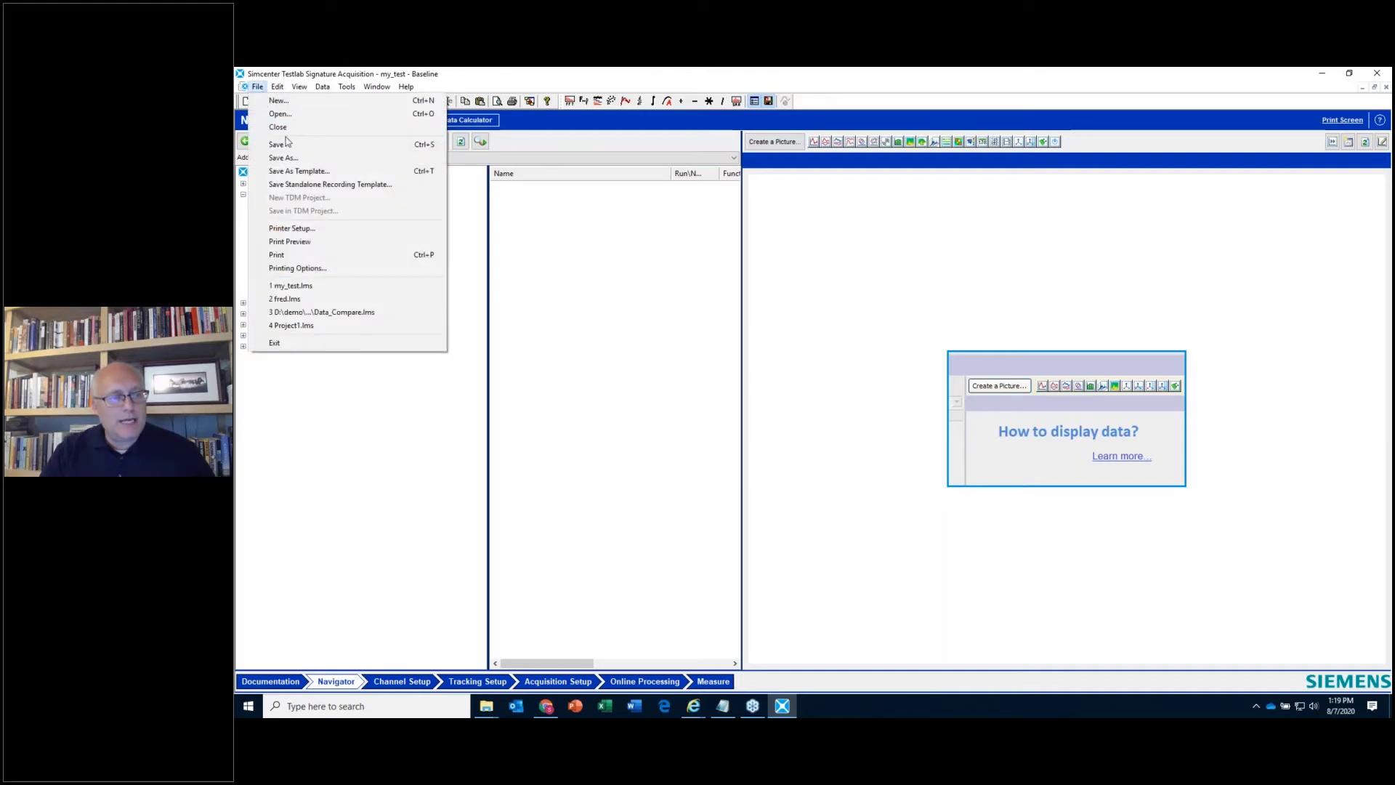
left_click(318, 75)
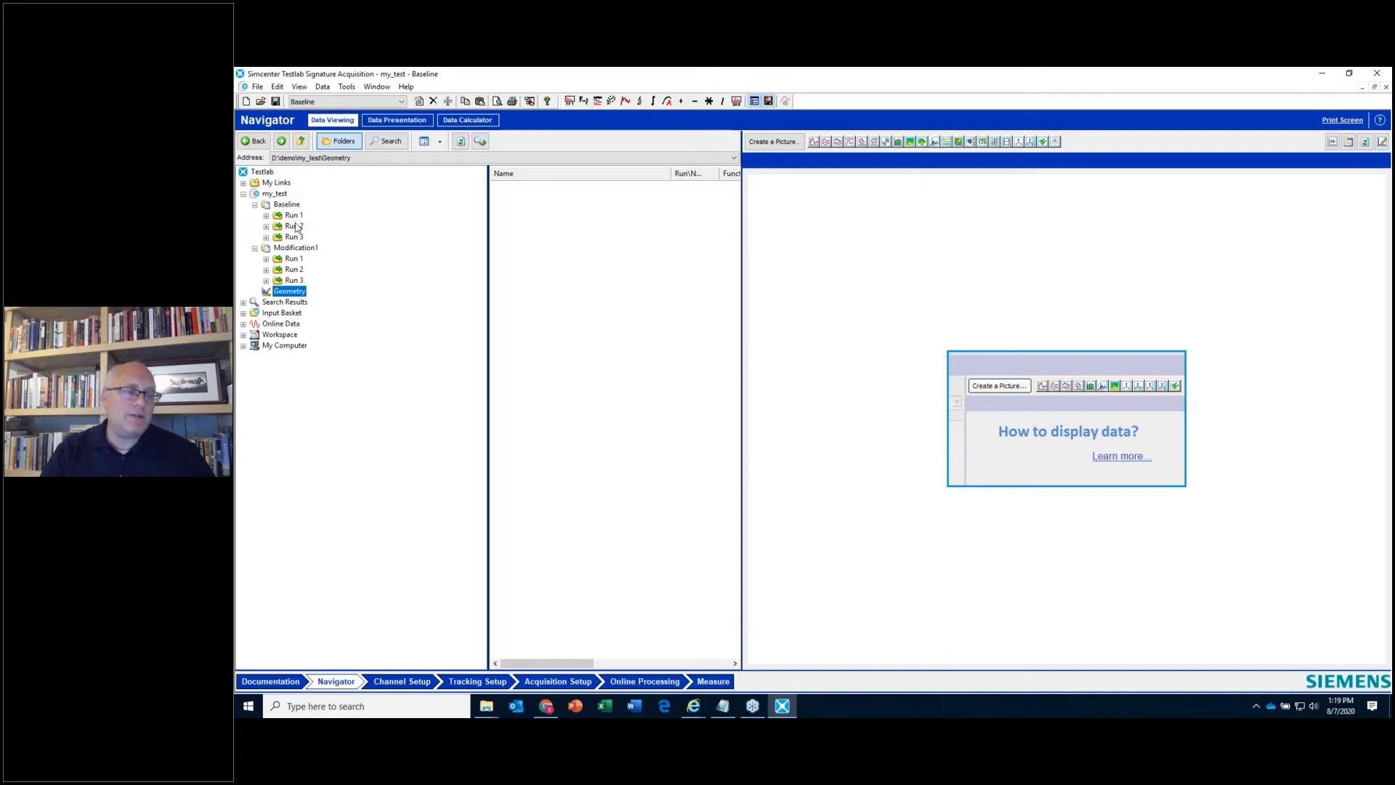
left_click(259, 87)
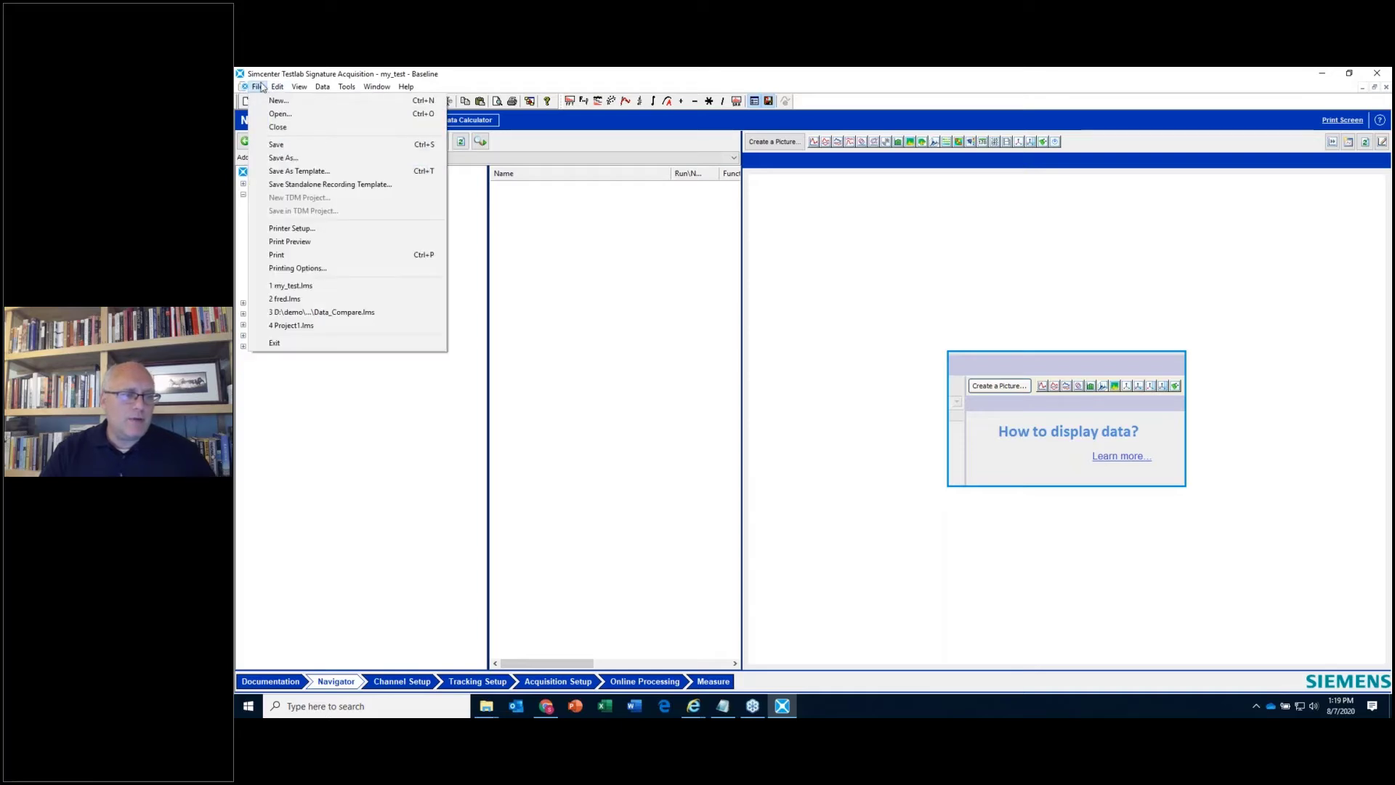
left_click(295, 291)
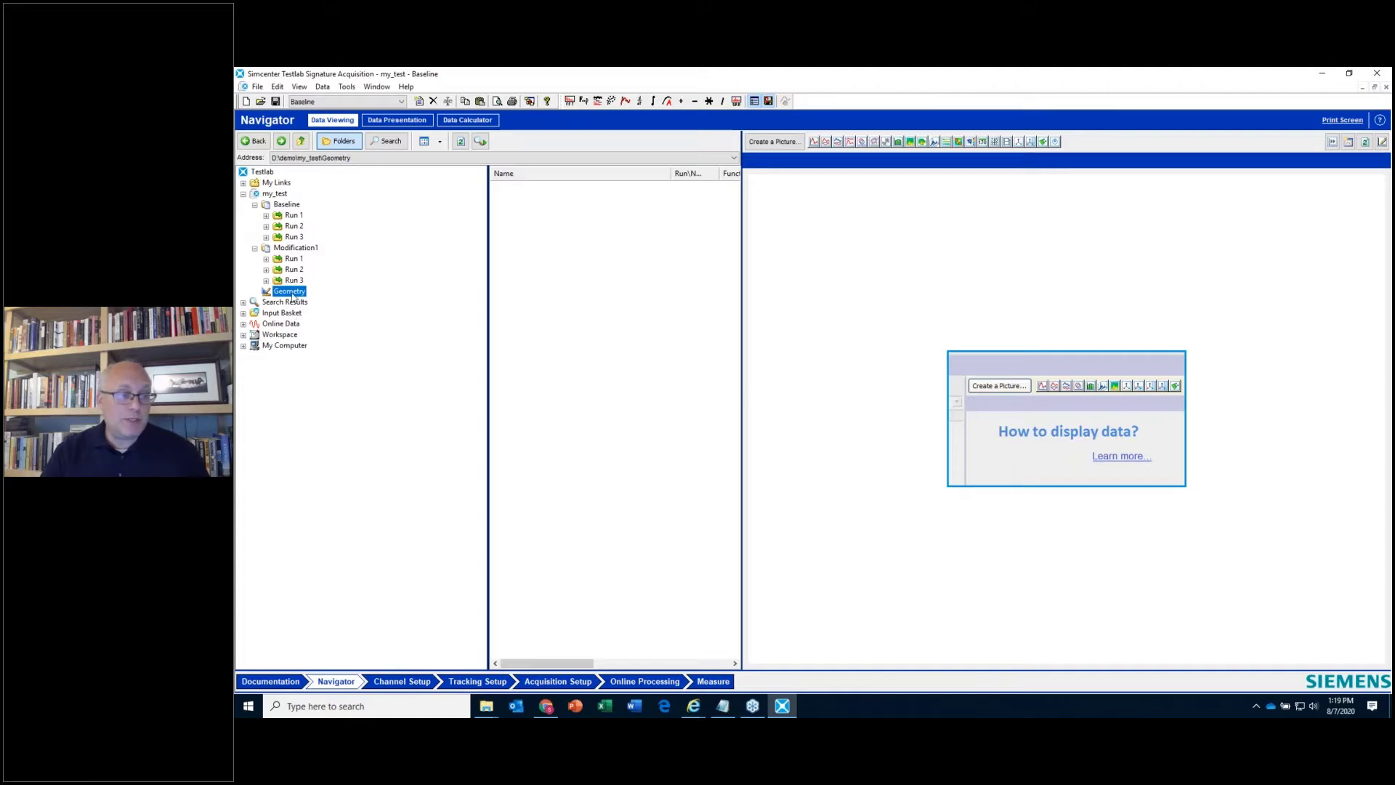
- Reopen the fred.lms project without saving my_test, and expand its baseline and modificationA sections
left_click(262, 88)
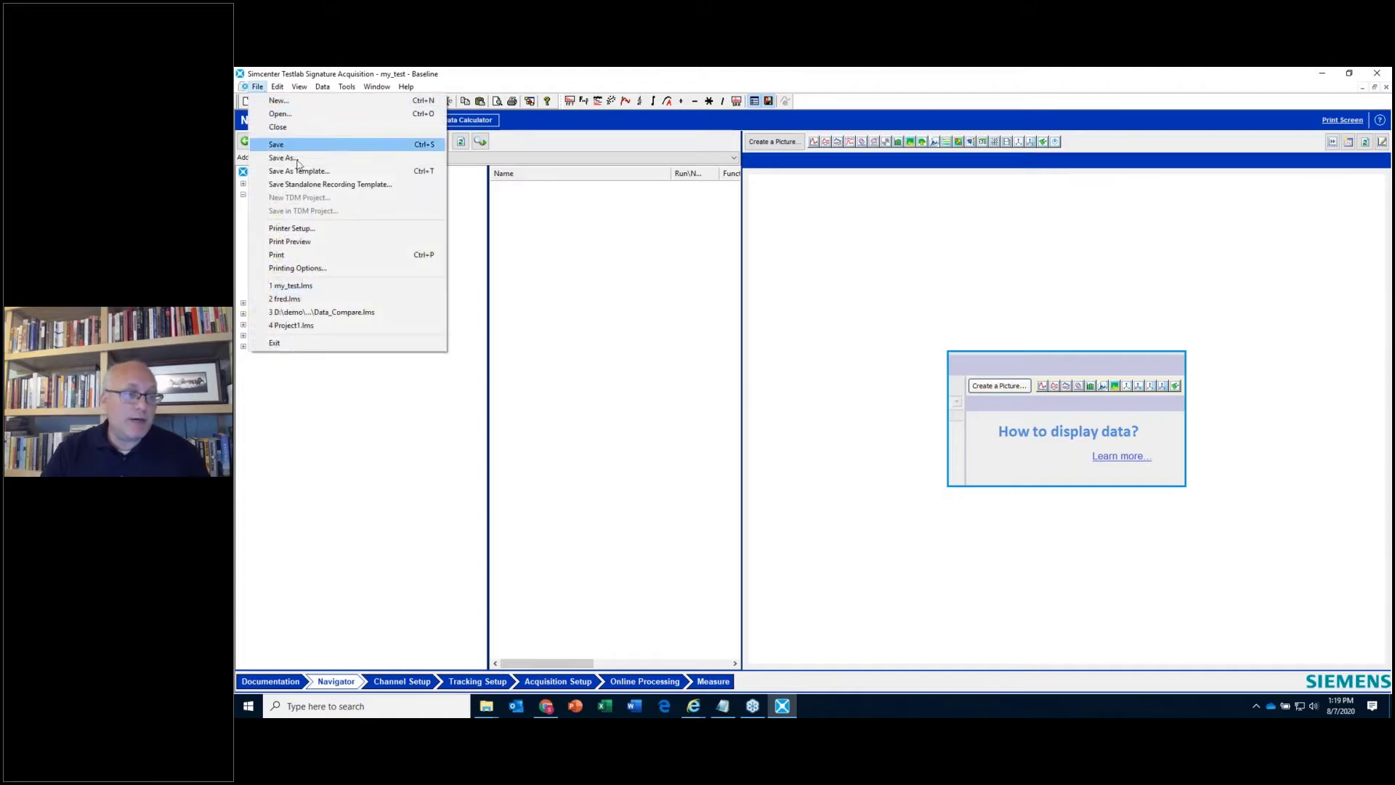
left_click(324, 297)
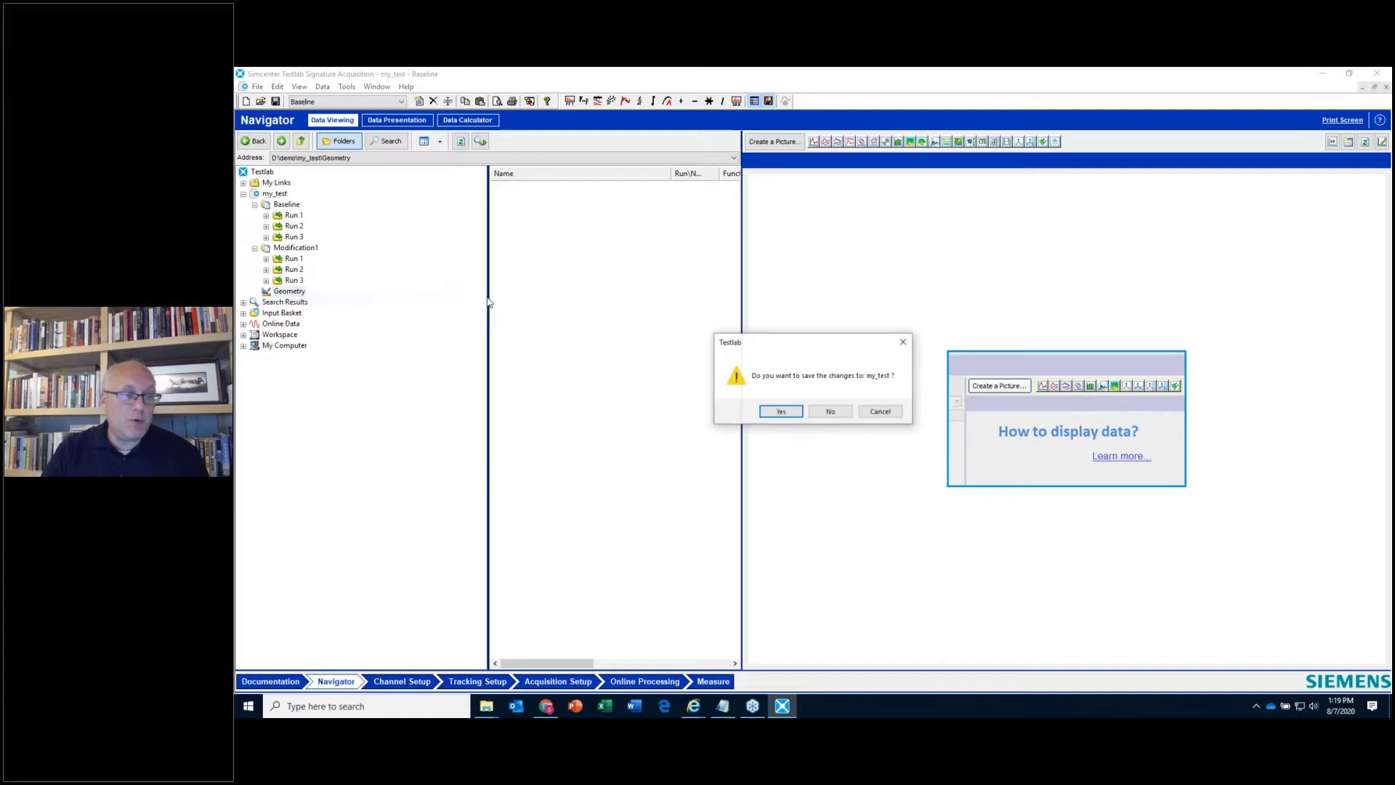
left_click(829, 409)
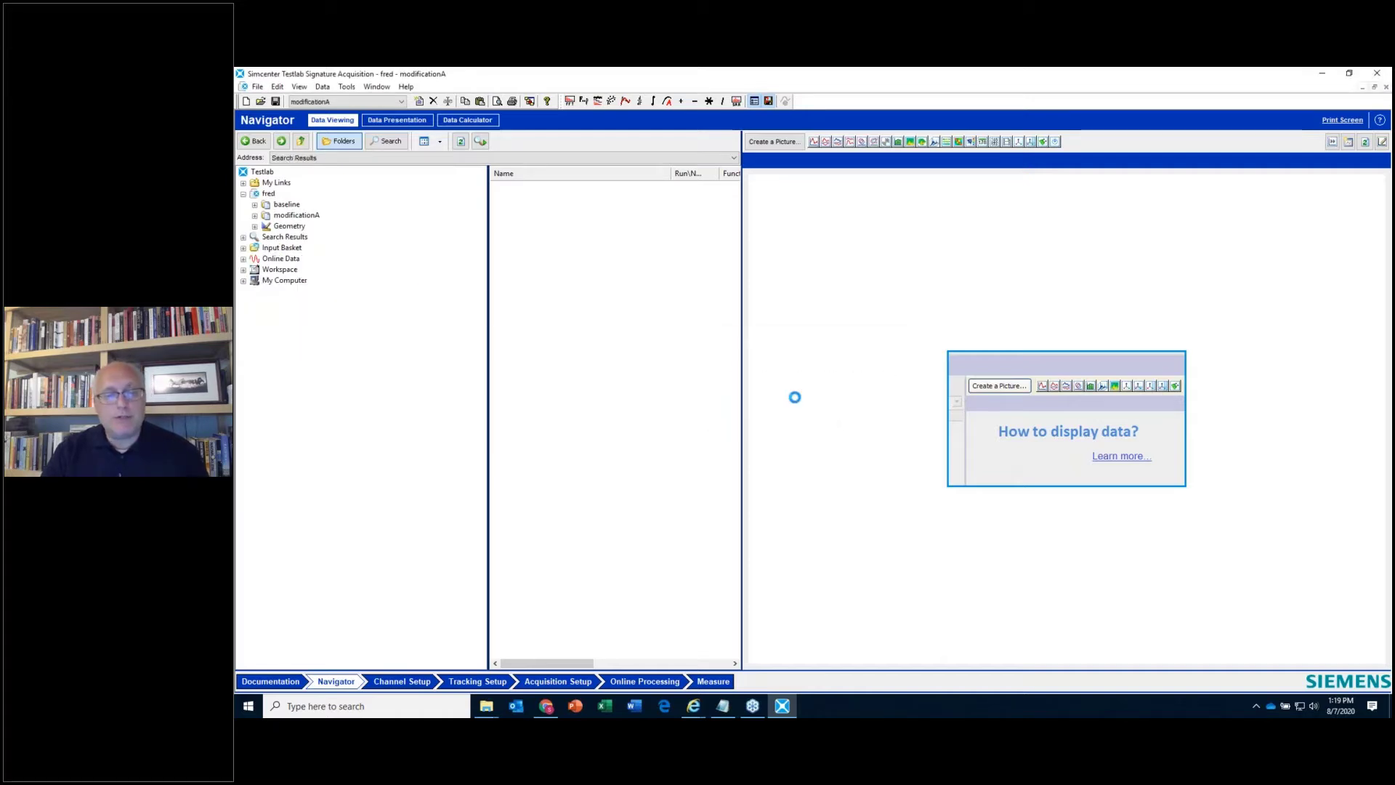
left_click(254, 204)
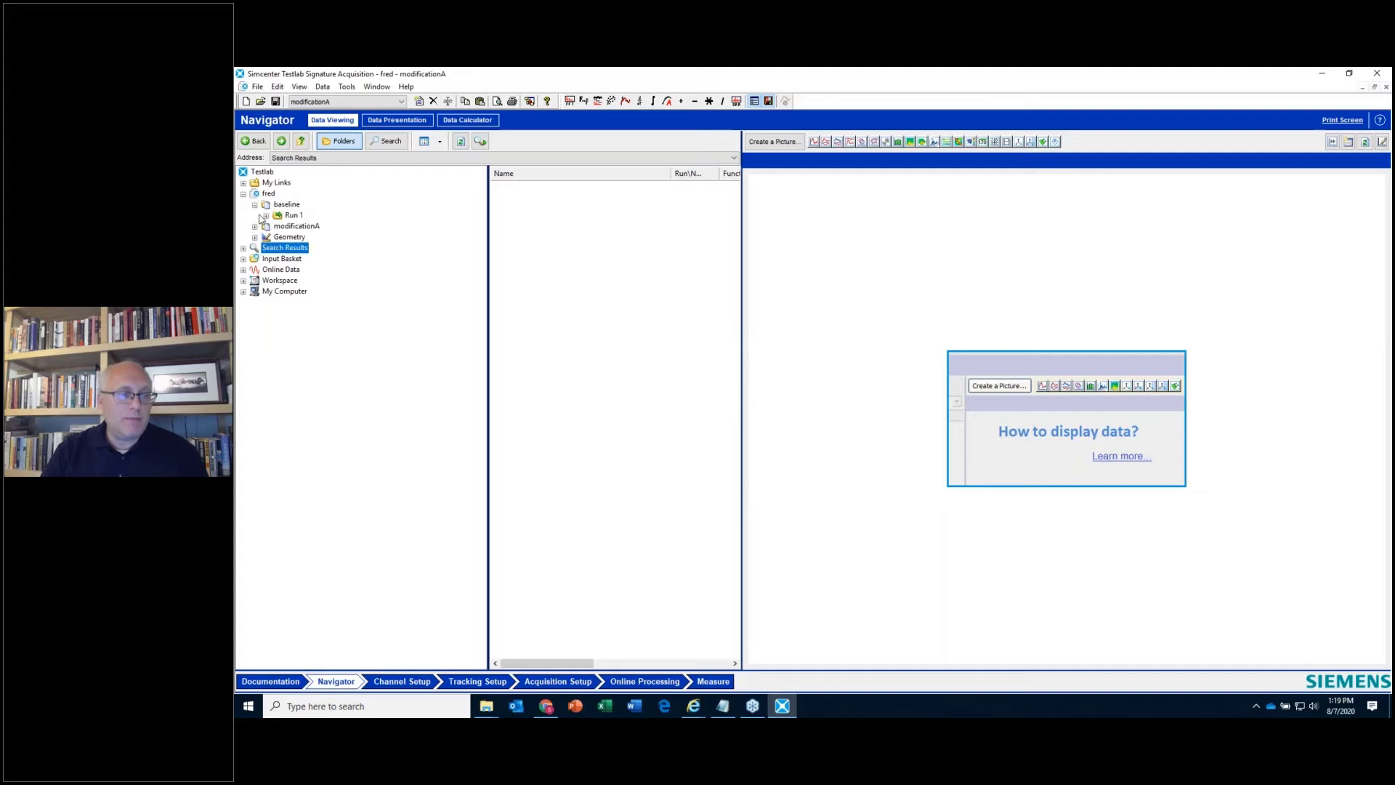
left_click(254, 226)
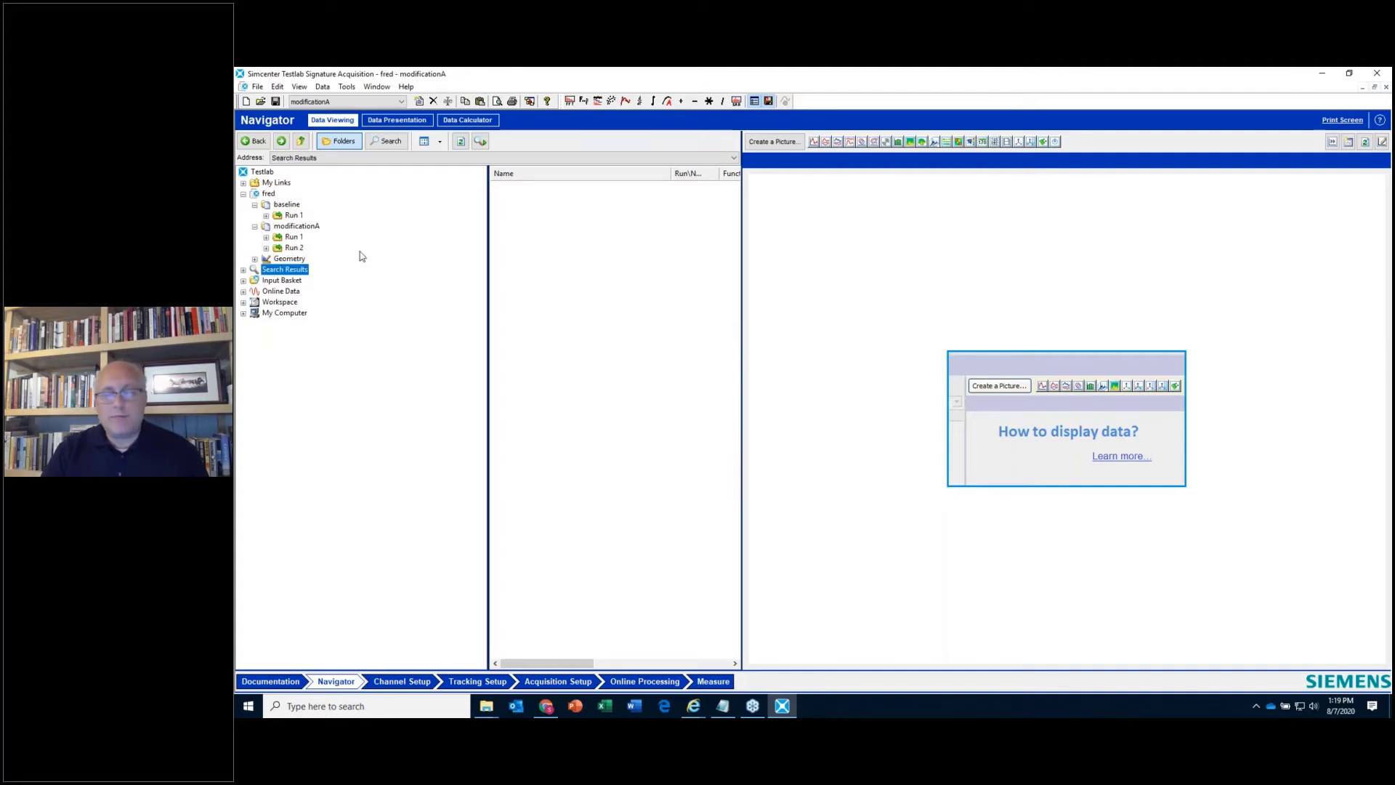
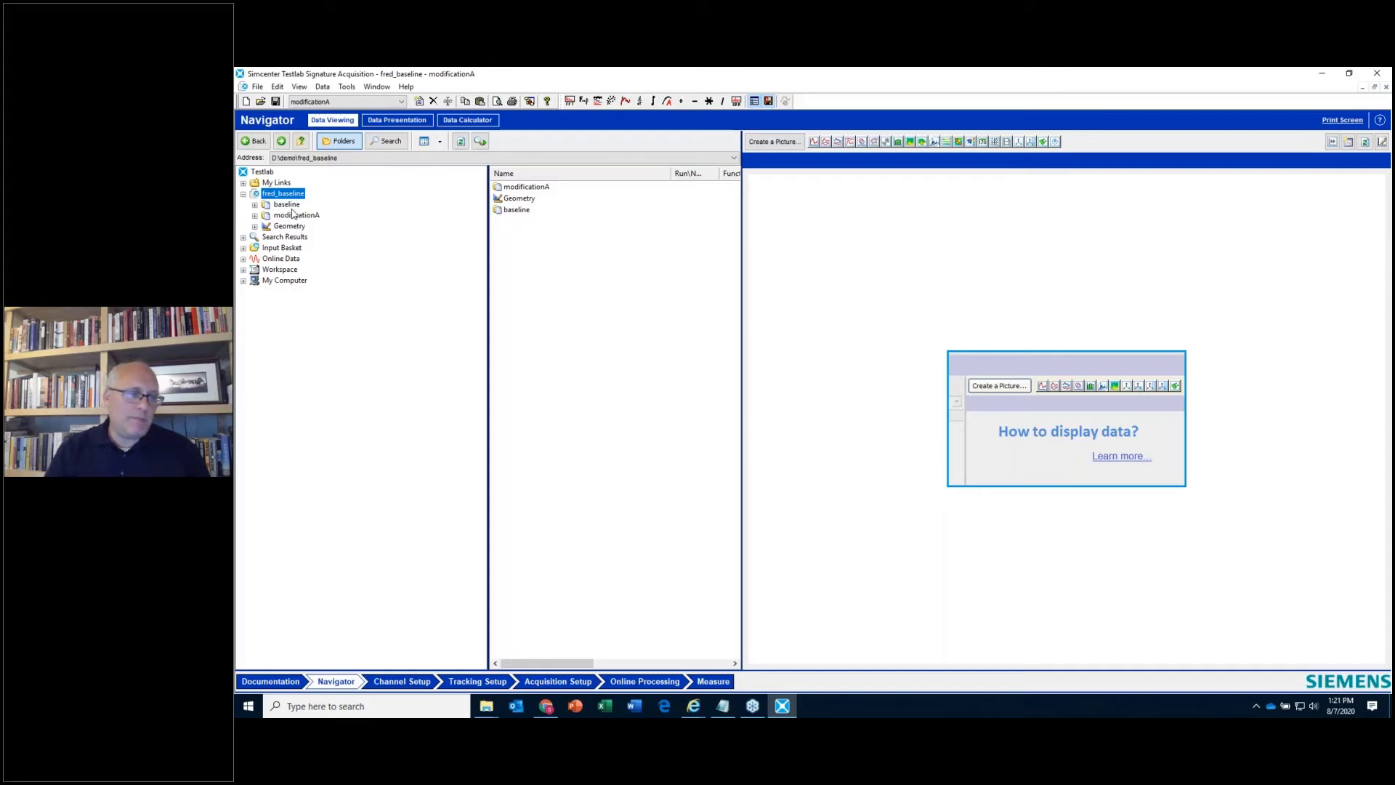
- Go to the Measure worksheet and check the existing runs under baseline and modificationA in the Data Explorer
left_click(713, 681)
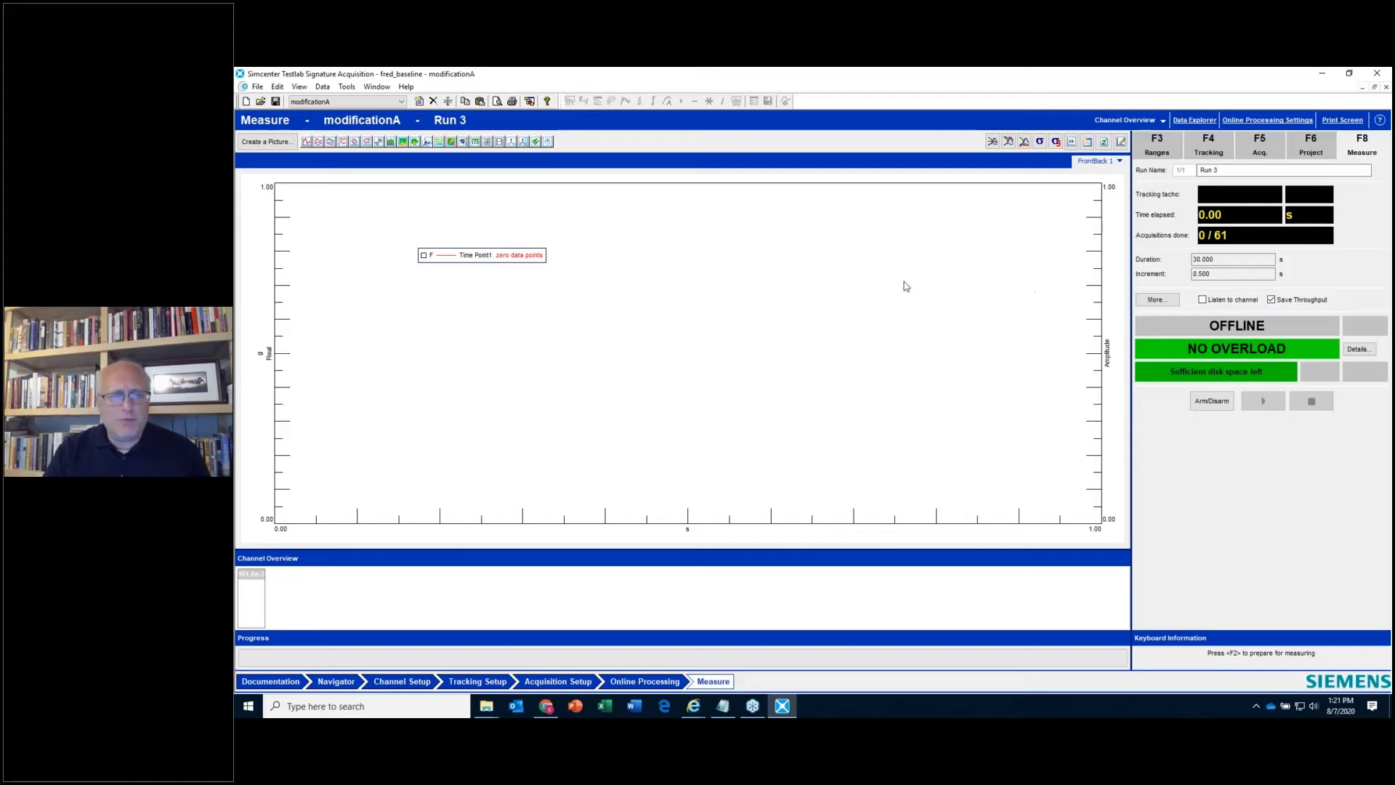
left_click(530, 102)
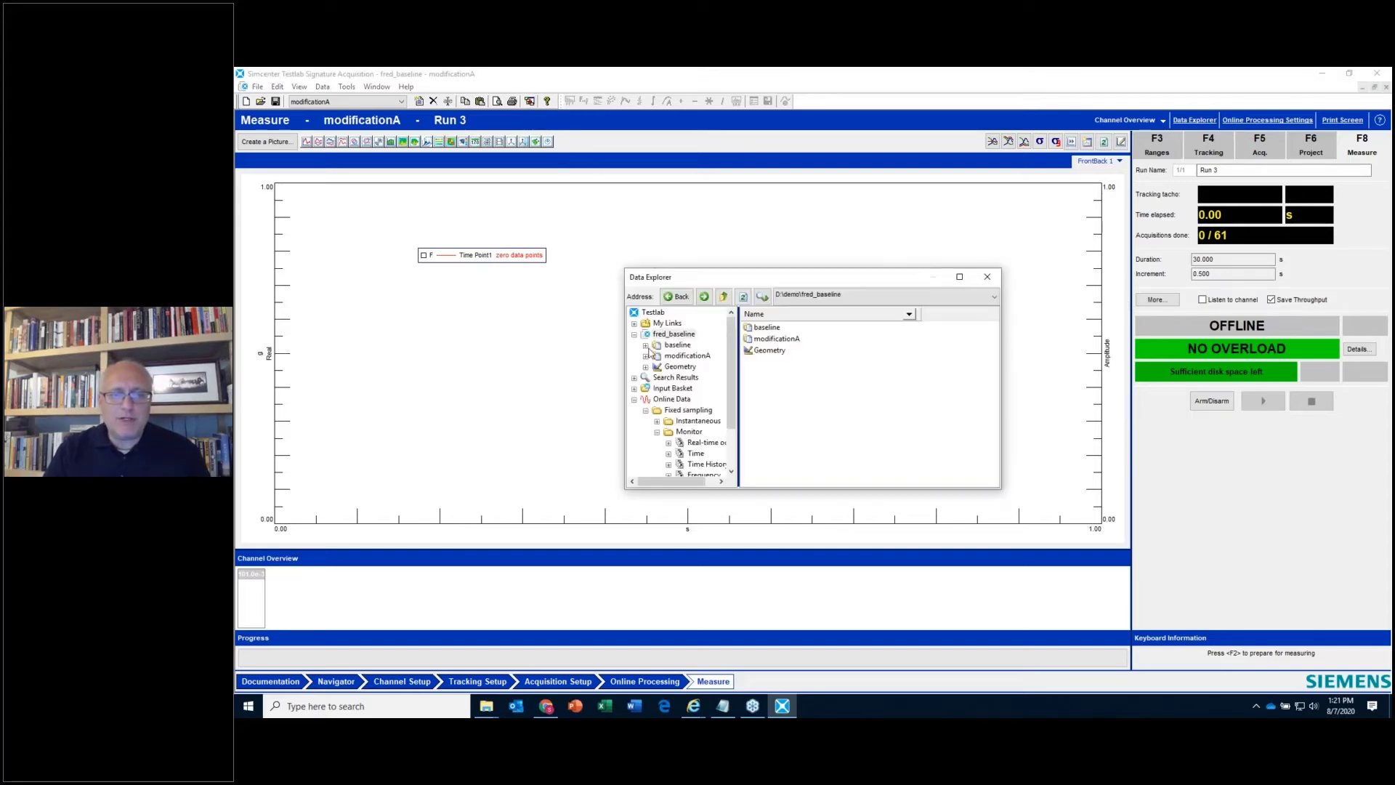
left_click(646, 356)
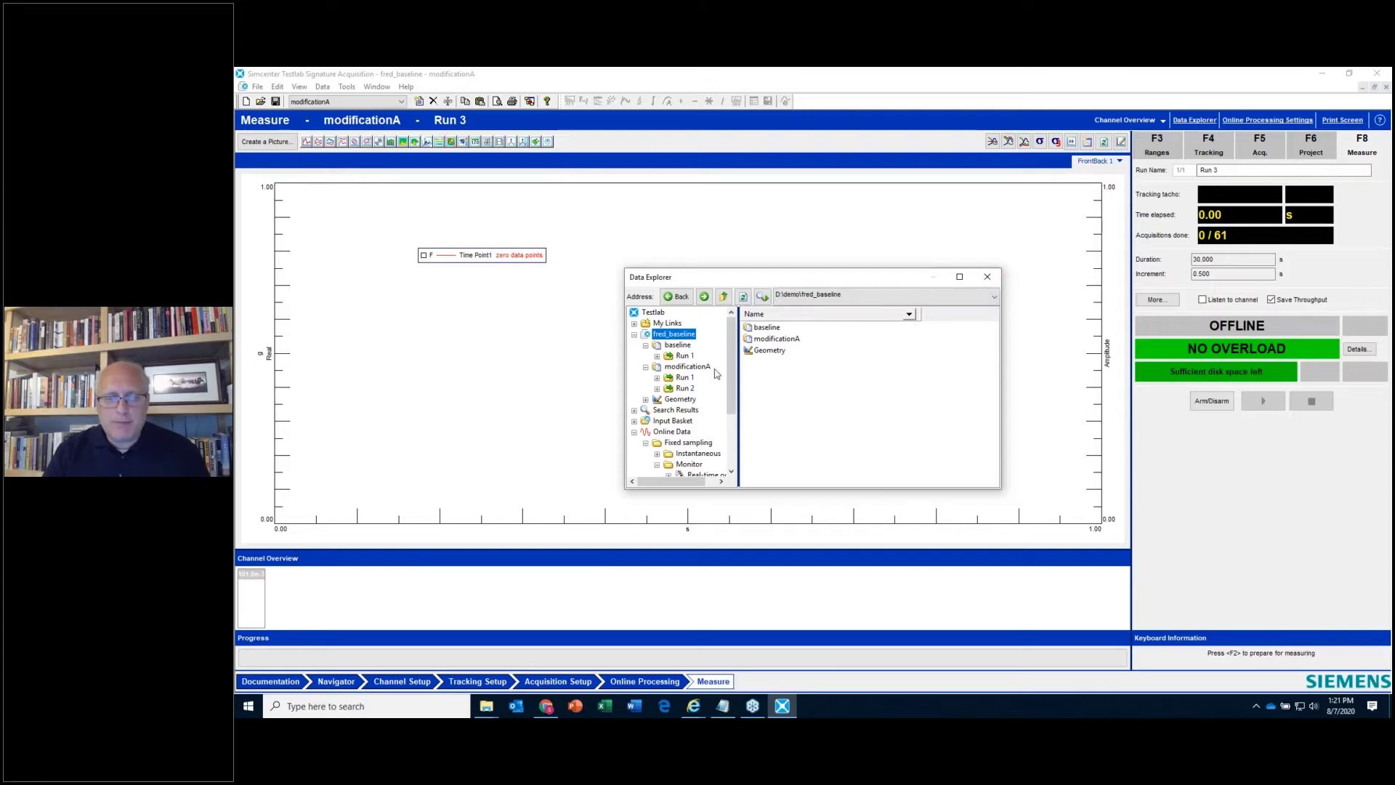
left_click(990, 278)
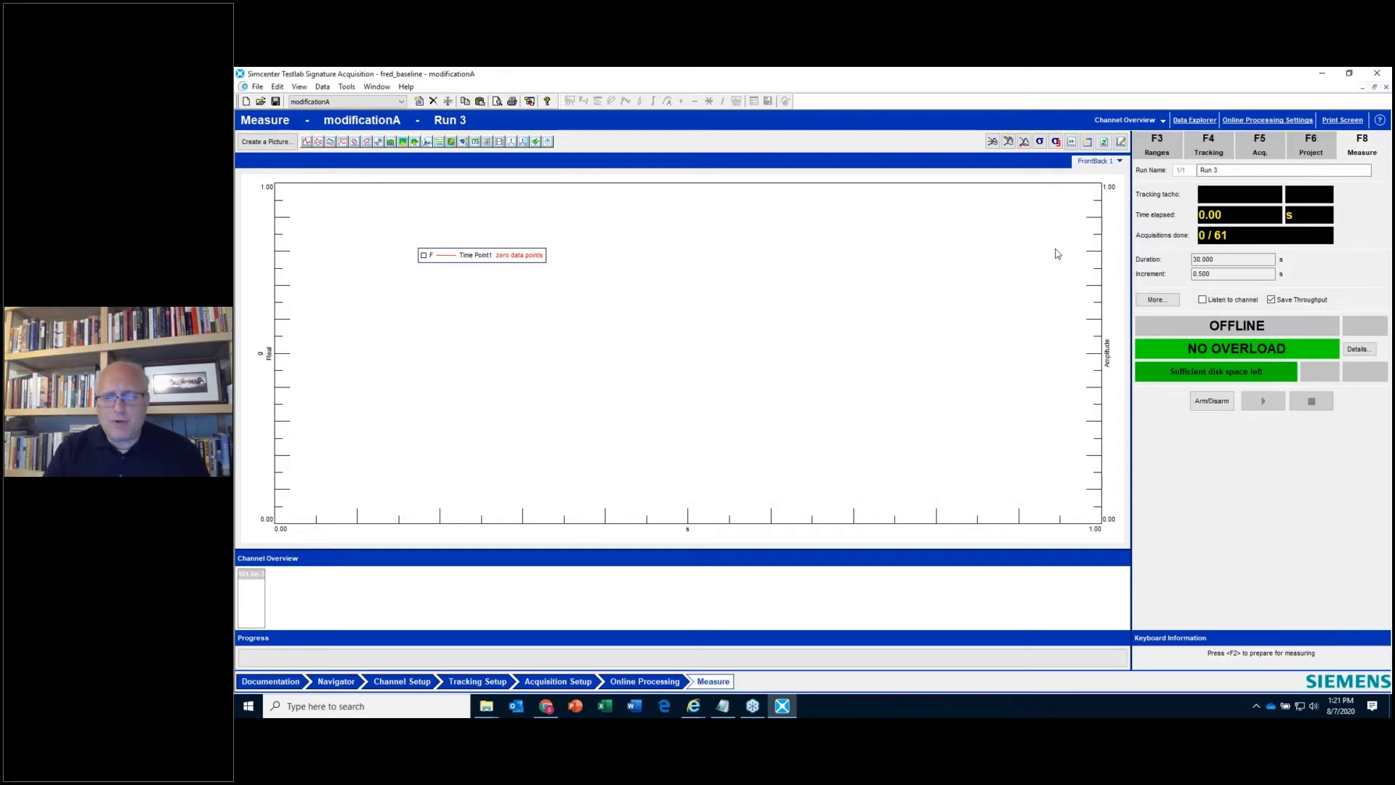
- Try to change the name of the next modificationA run to Run 1
left_click(1221, 171)
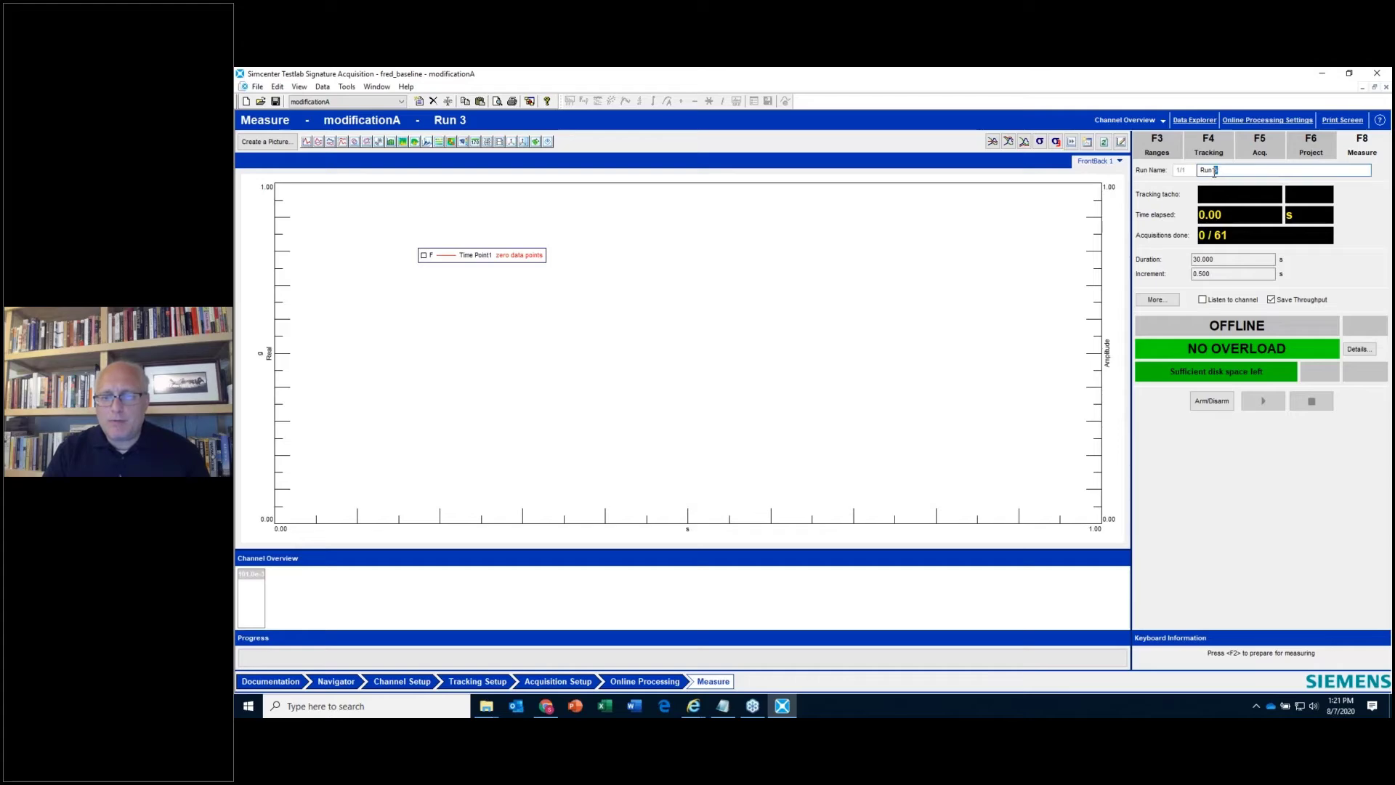
type("1")
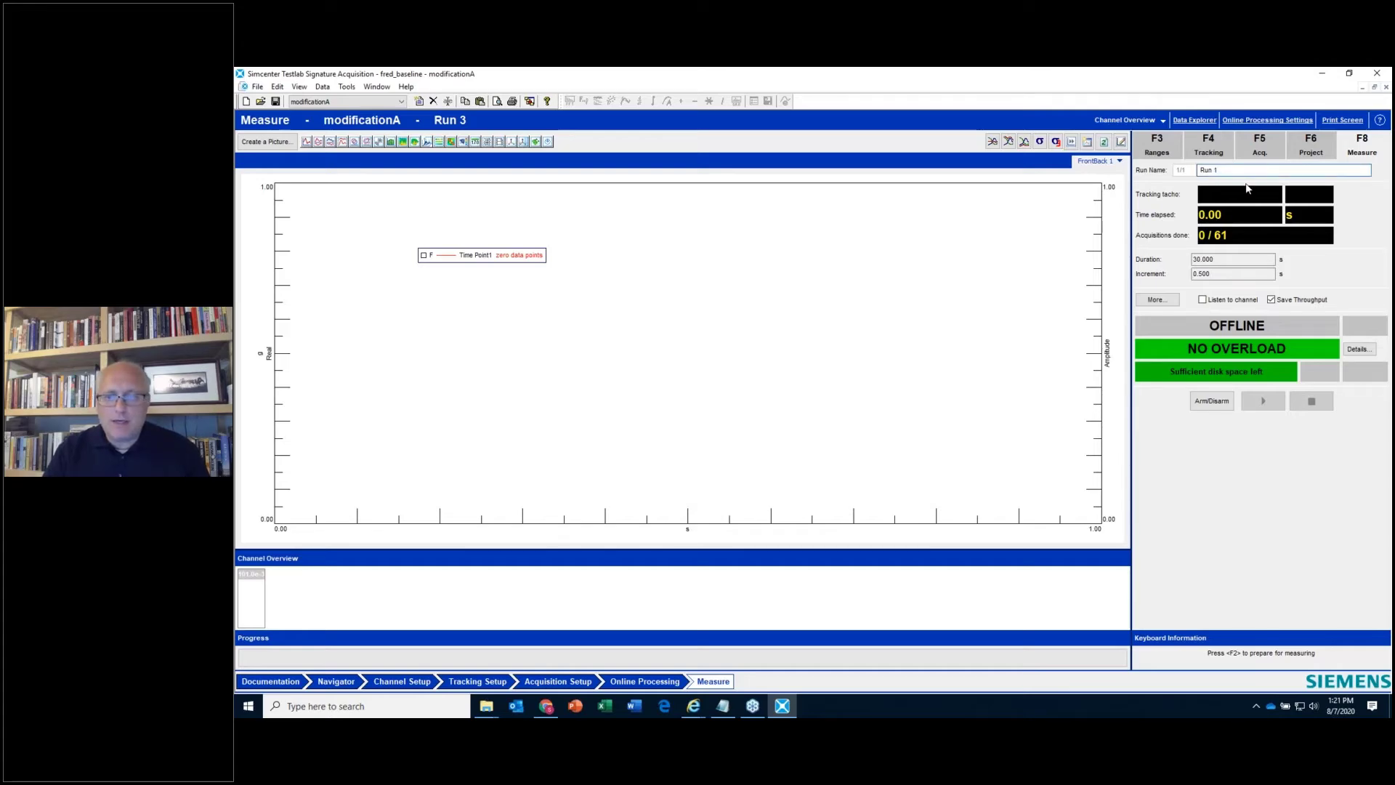
double_click(1215, 170)
- Arm the system, measure Run 3 in modificationA for about 9.5 s, and keep the run
left_click(1212, 400)
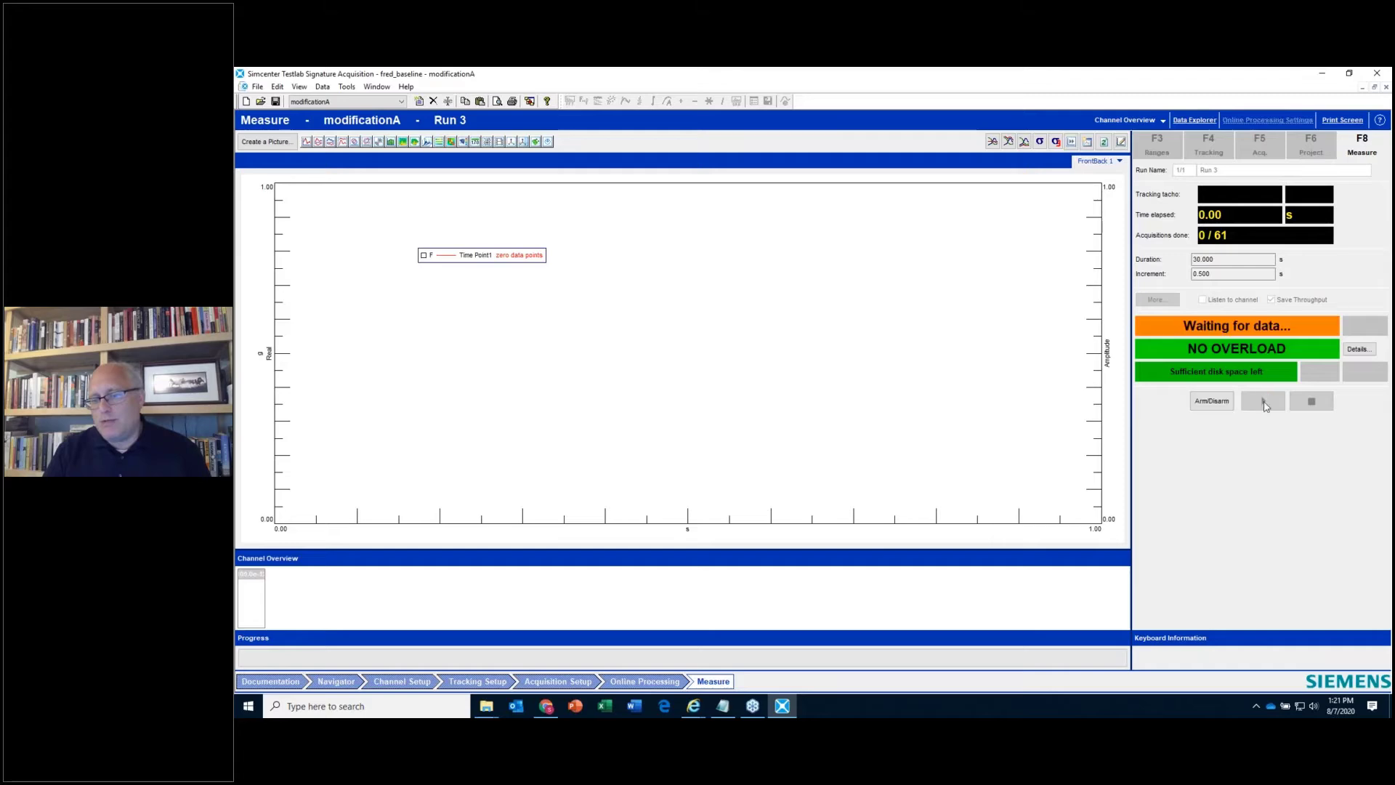
left_click(1264, 400)
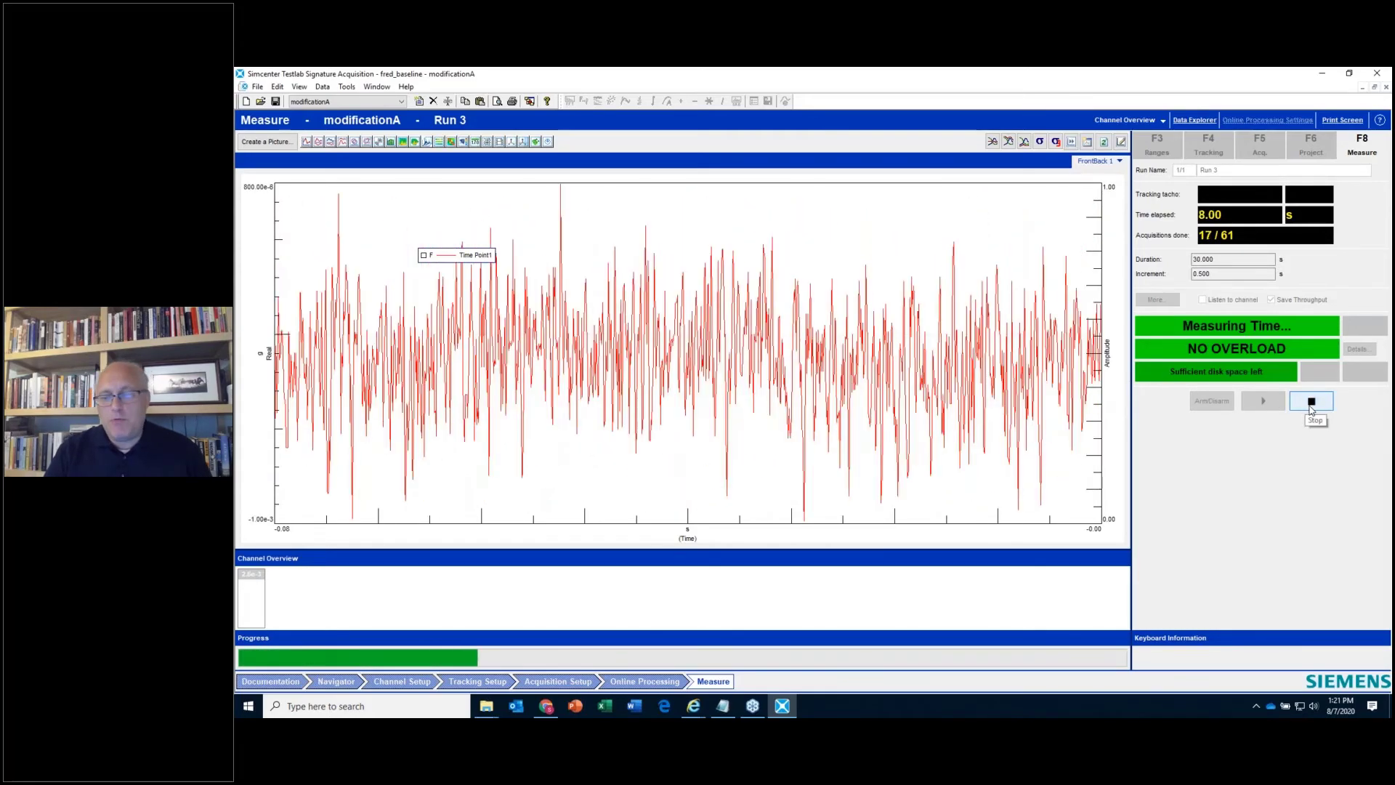
left_click(1312, 404)
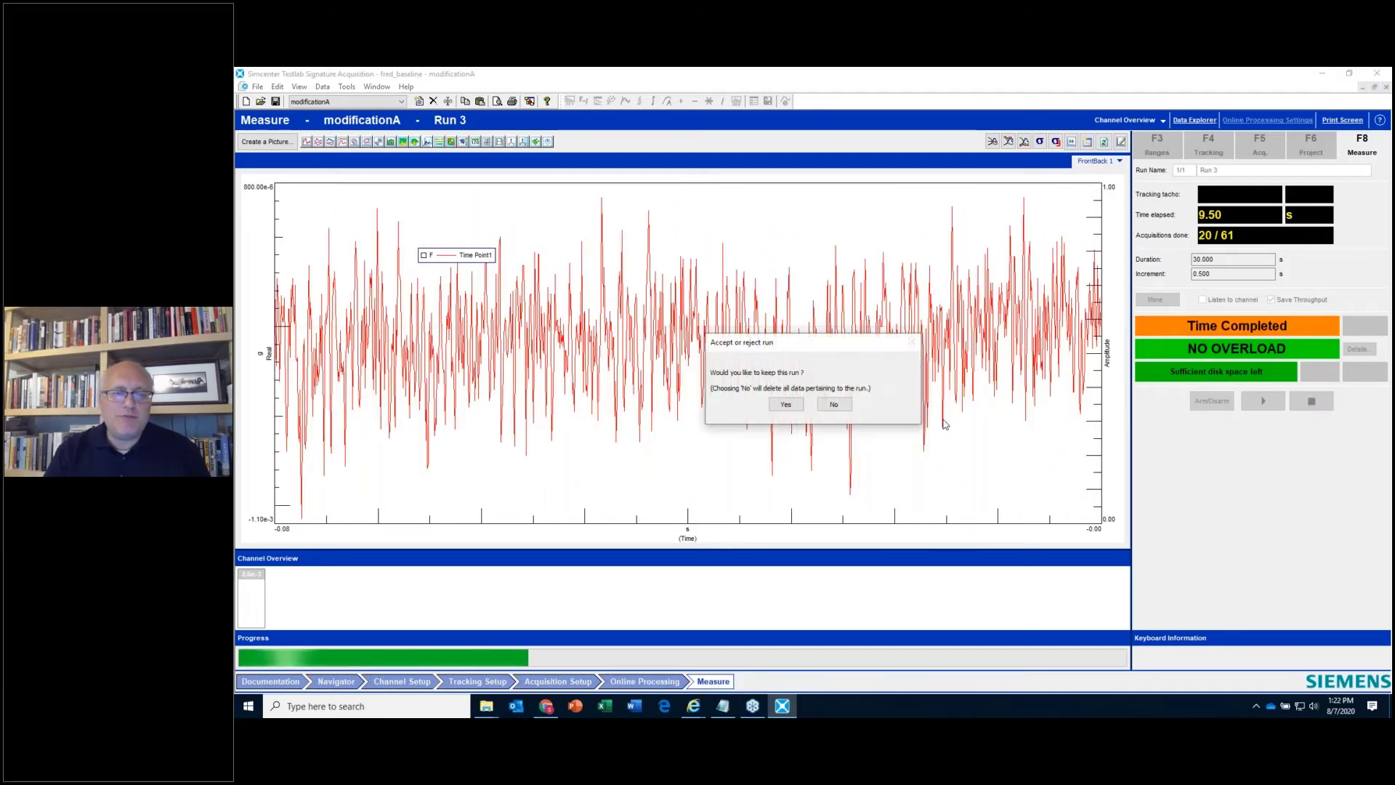
left_click(789, 404)
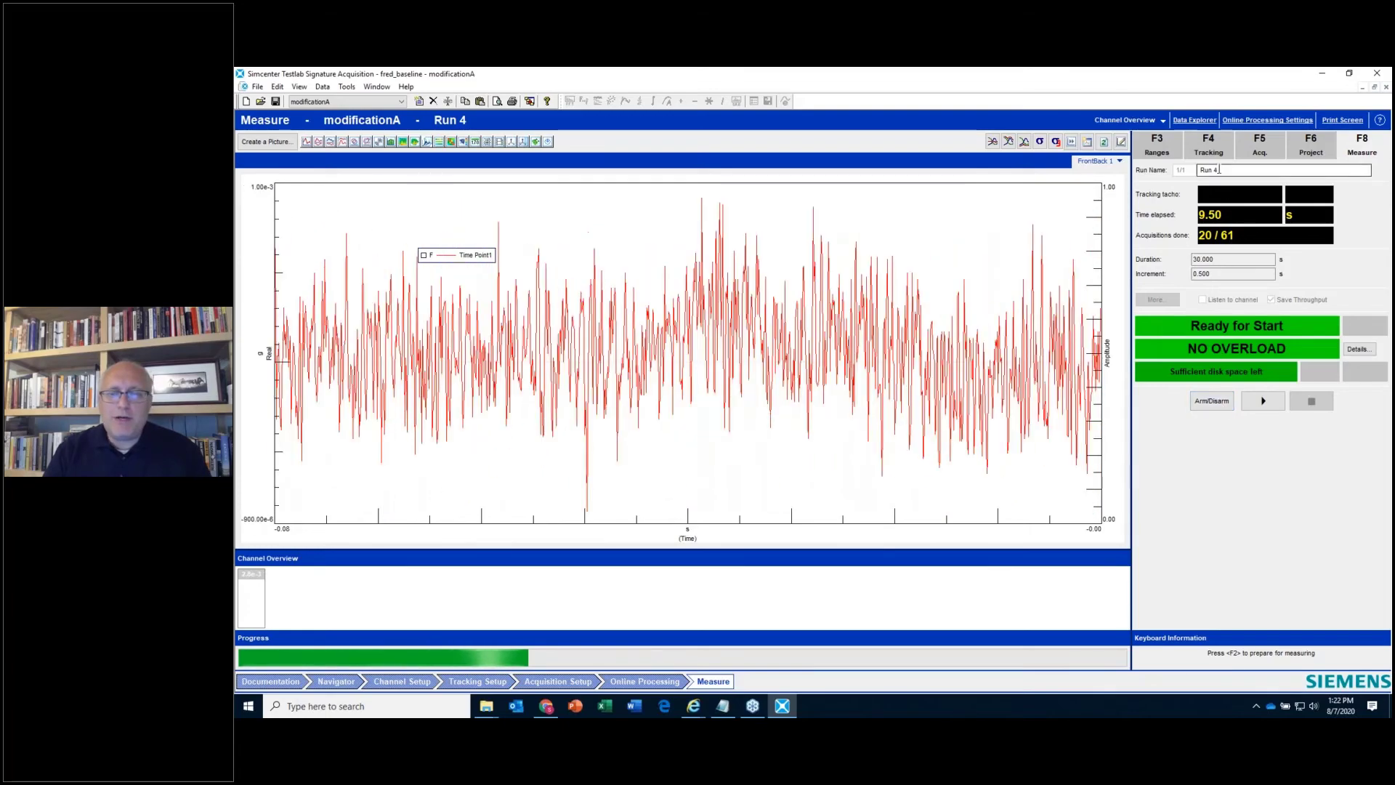
- Try jdfsljkdsfalk as the name of the next modificationA run
left_click_drag(1220, 169, 1193, 174)
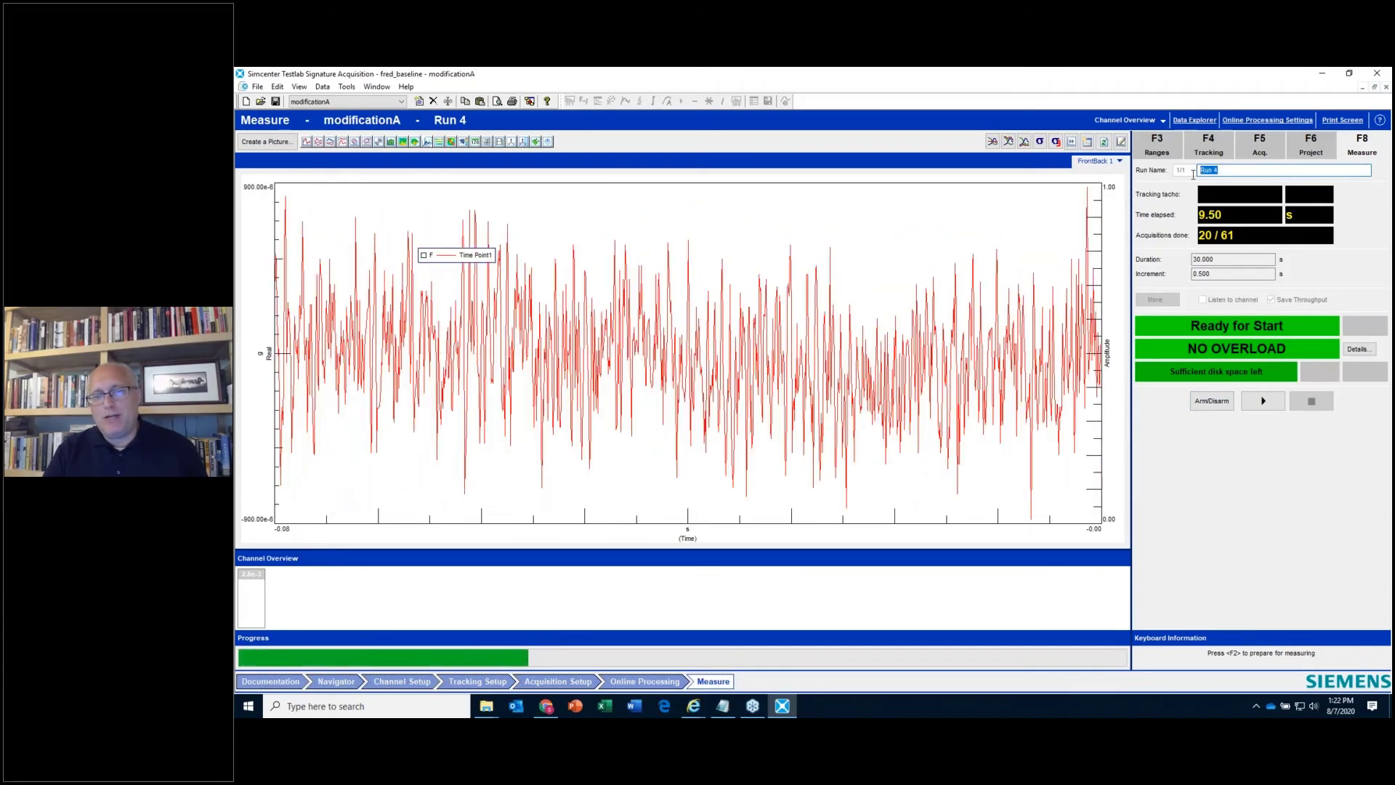
type("jdfsljkdsfalk")
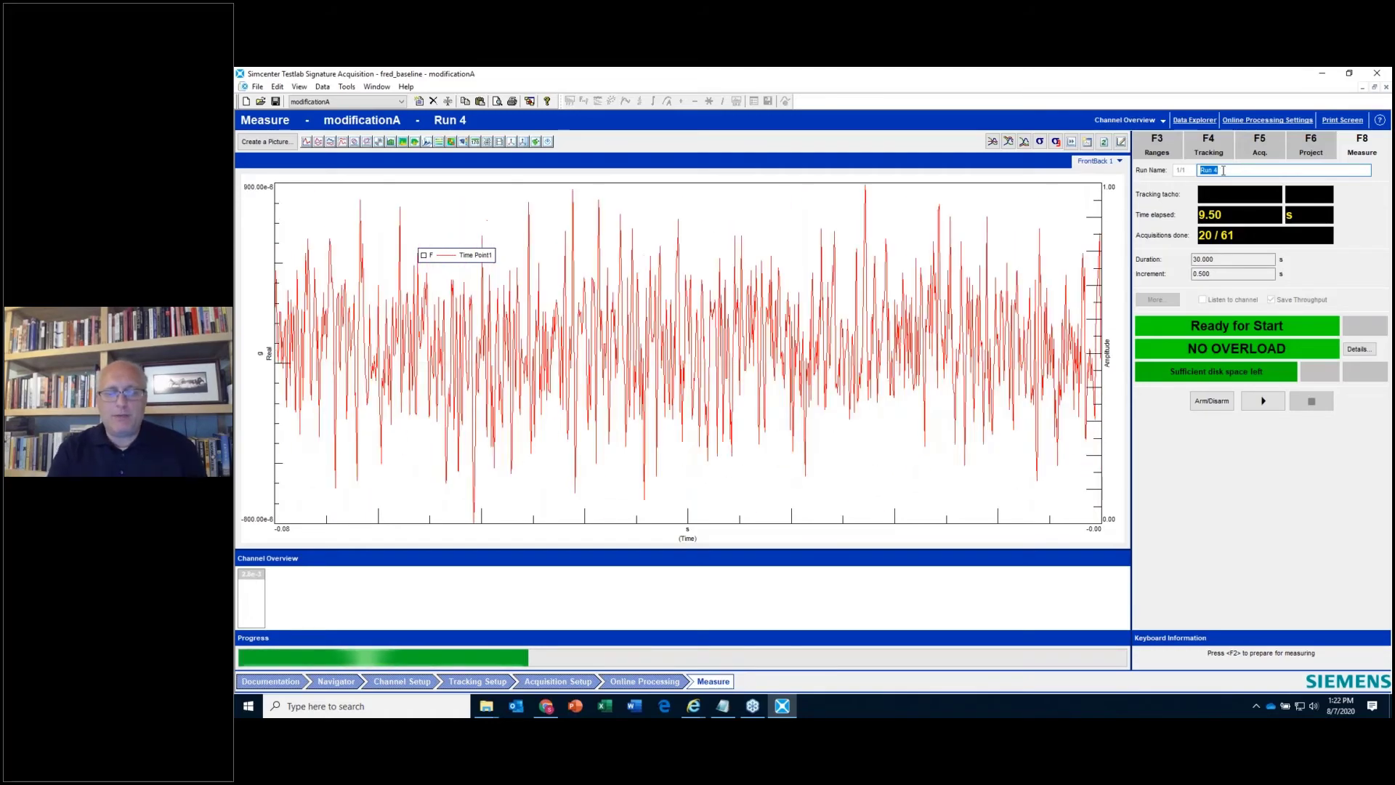
- Name the next modificationA run jdfsljkdsfalkjdsfaljk, measure it for about 8 s, and keep the run
type("jdsfaljk")
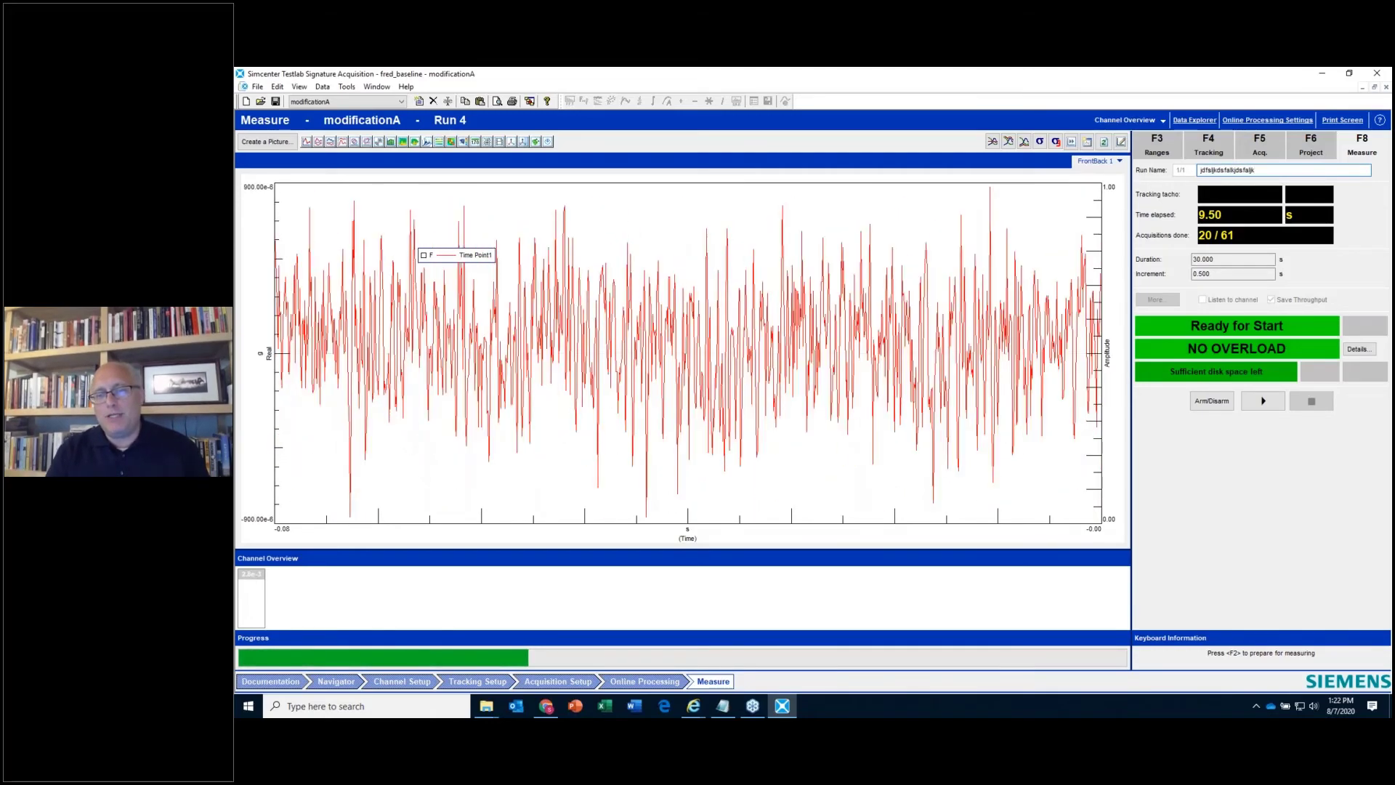
key("Return")
left_click(1276, 406)
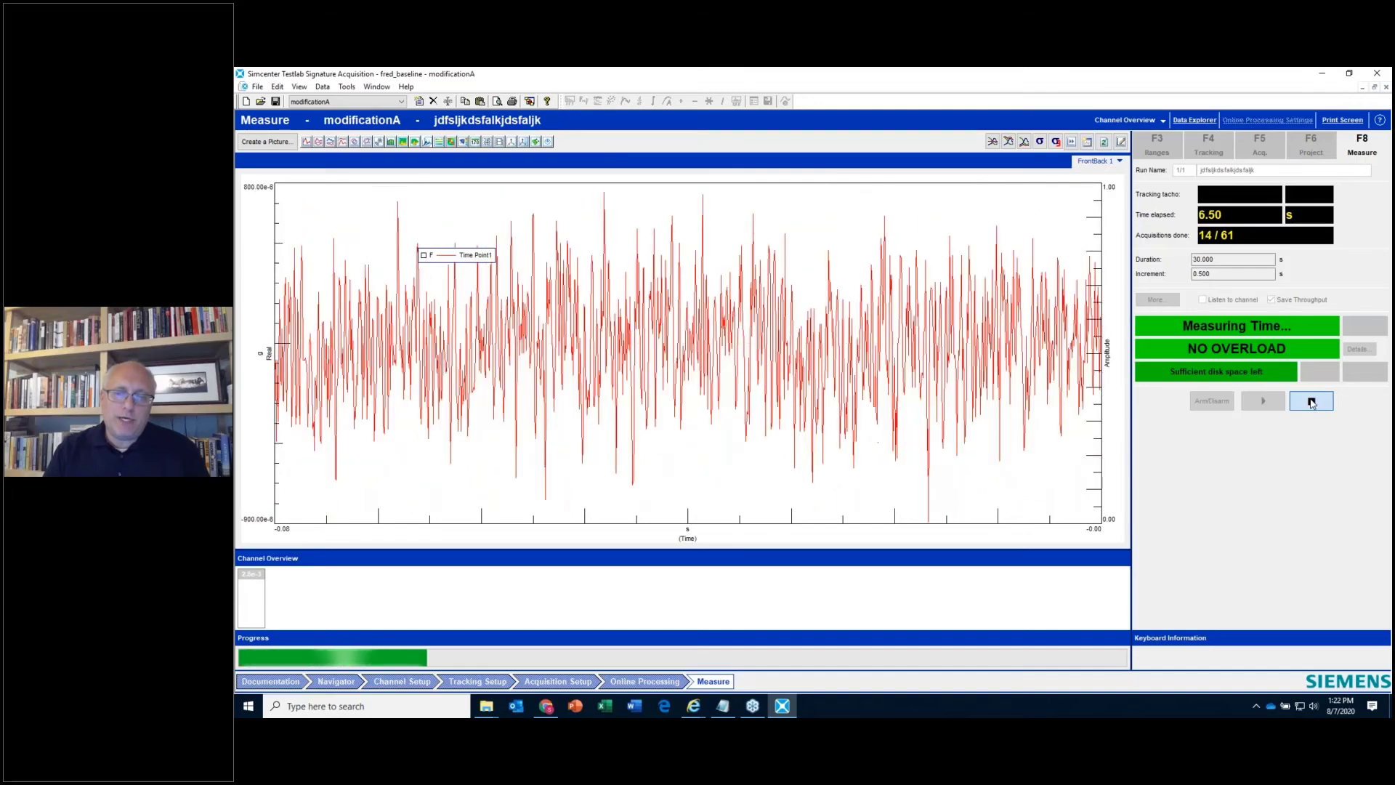
left_click(1311, 402)
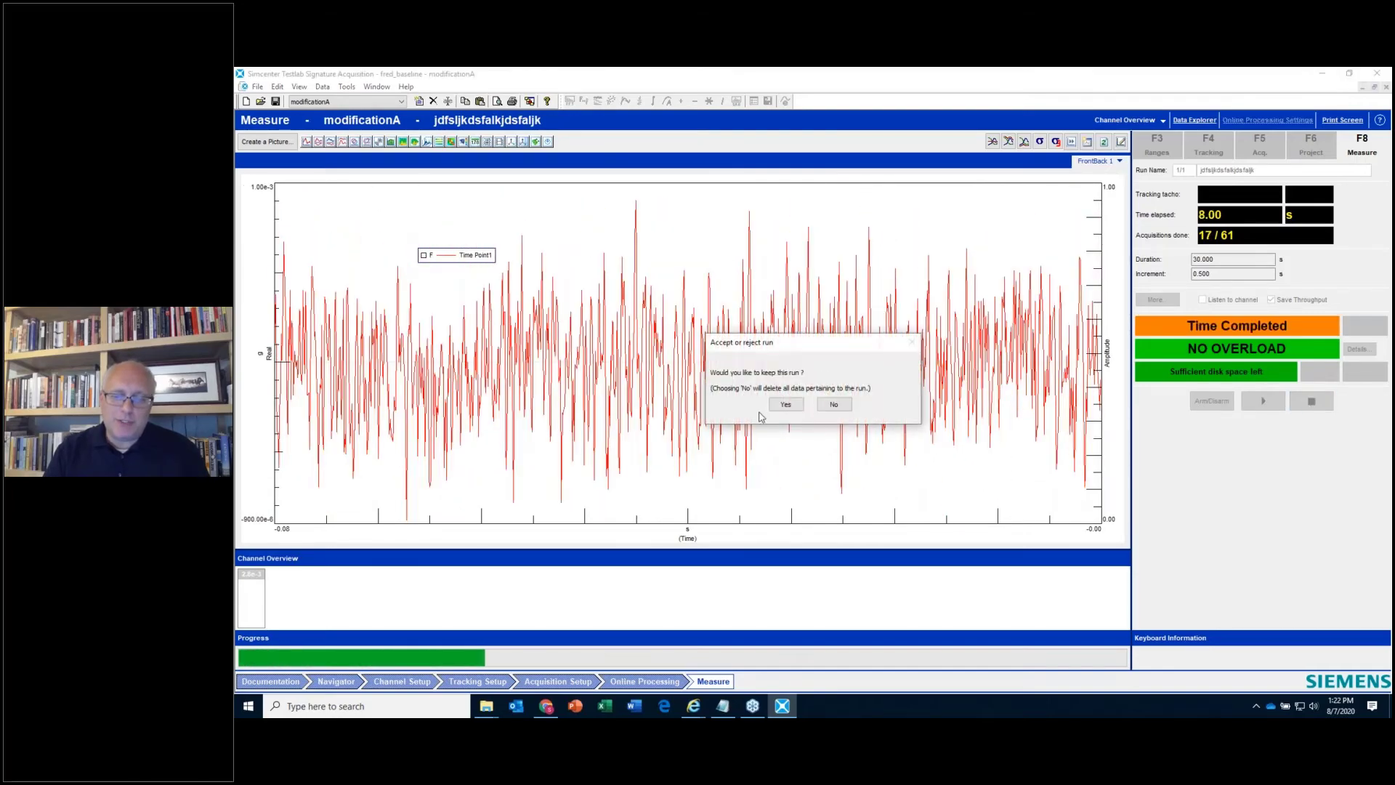
left_click(784, 405)
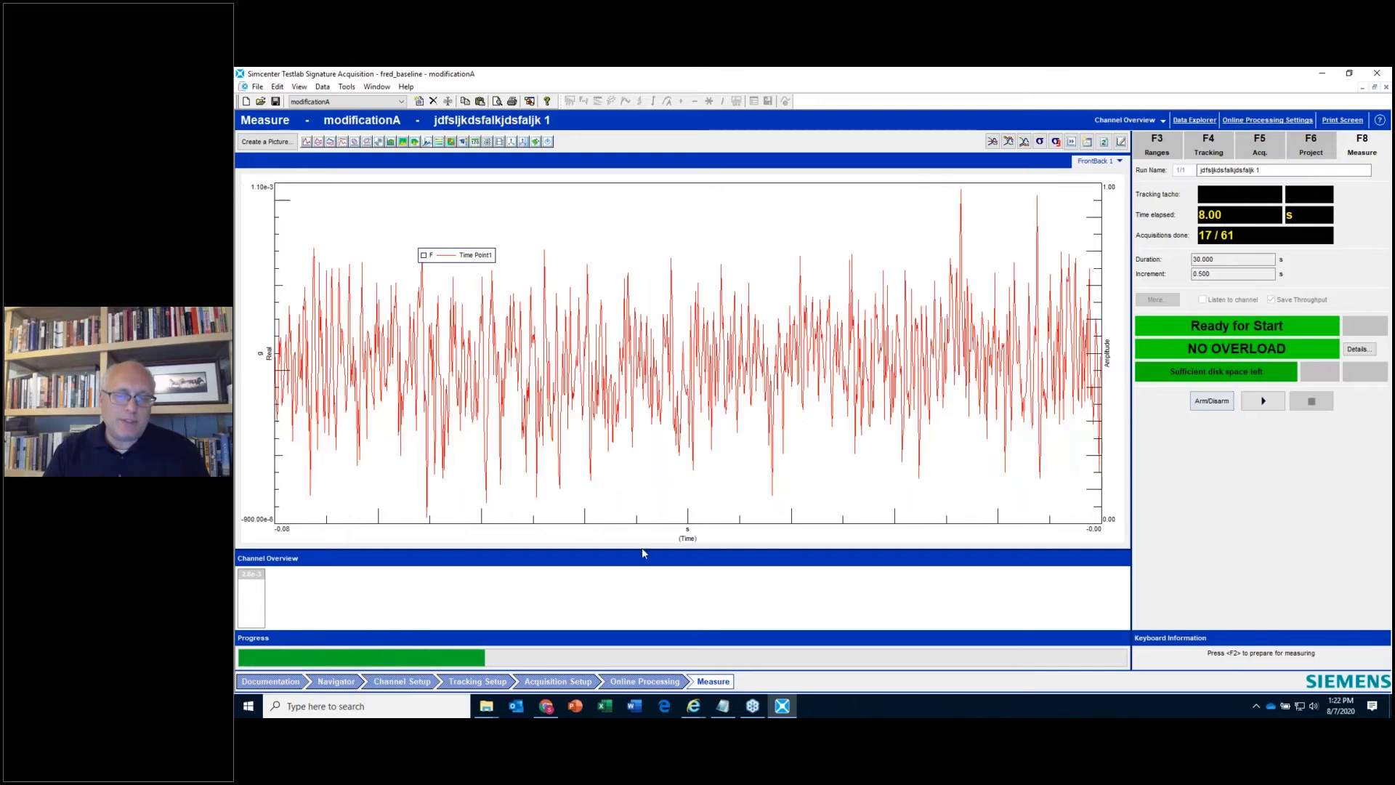
- In the Navigator worksheet, expand baseline with its Run 1 and modificationA to review the recorded runs
left_click(340, 681)
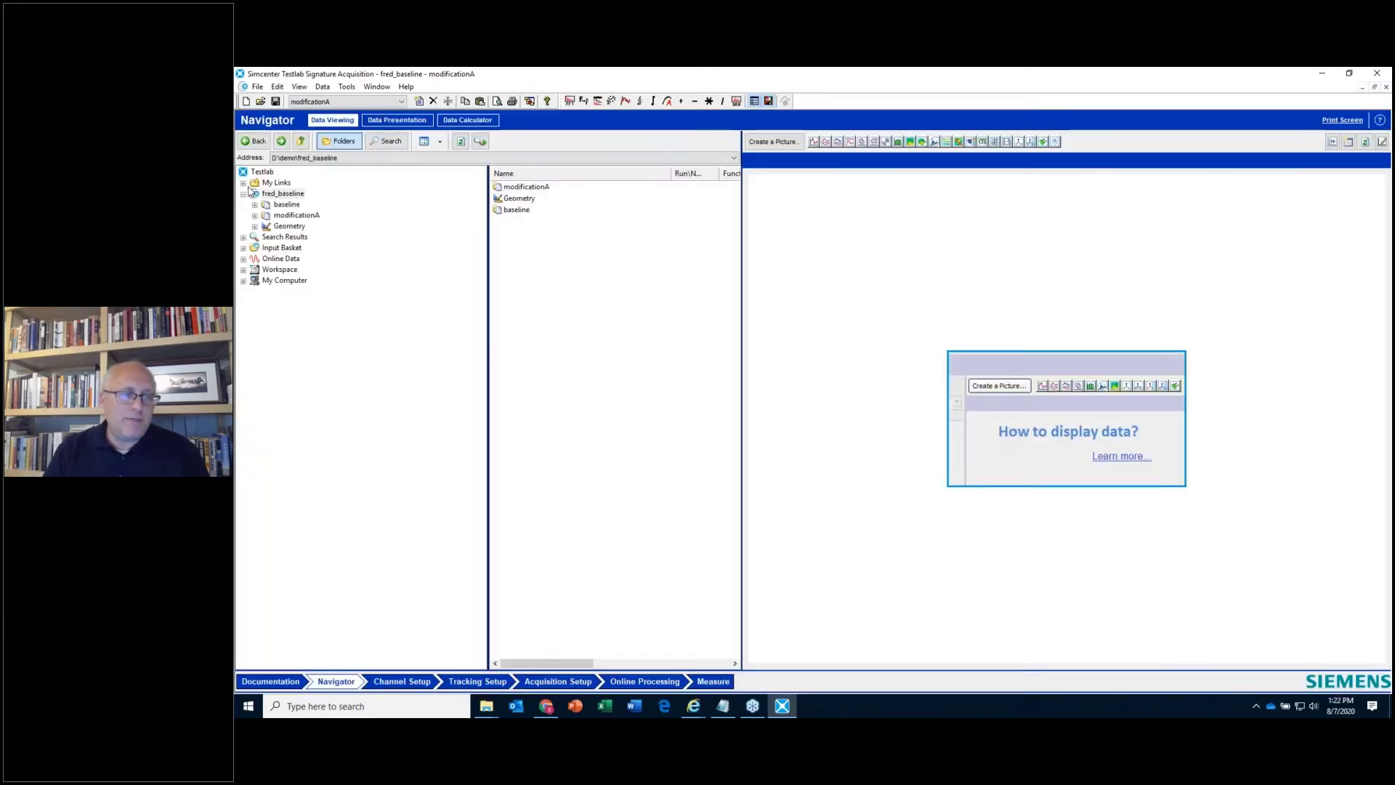
left_click(255, 205)
left_click(266, 215)
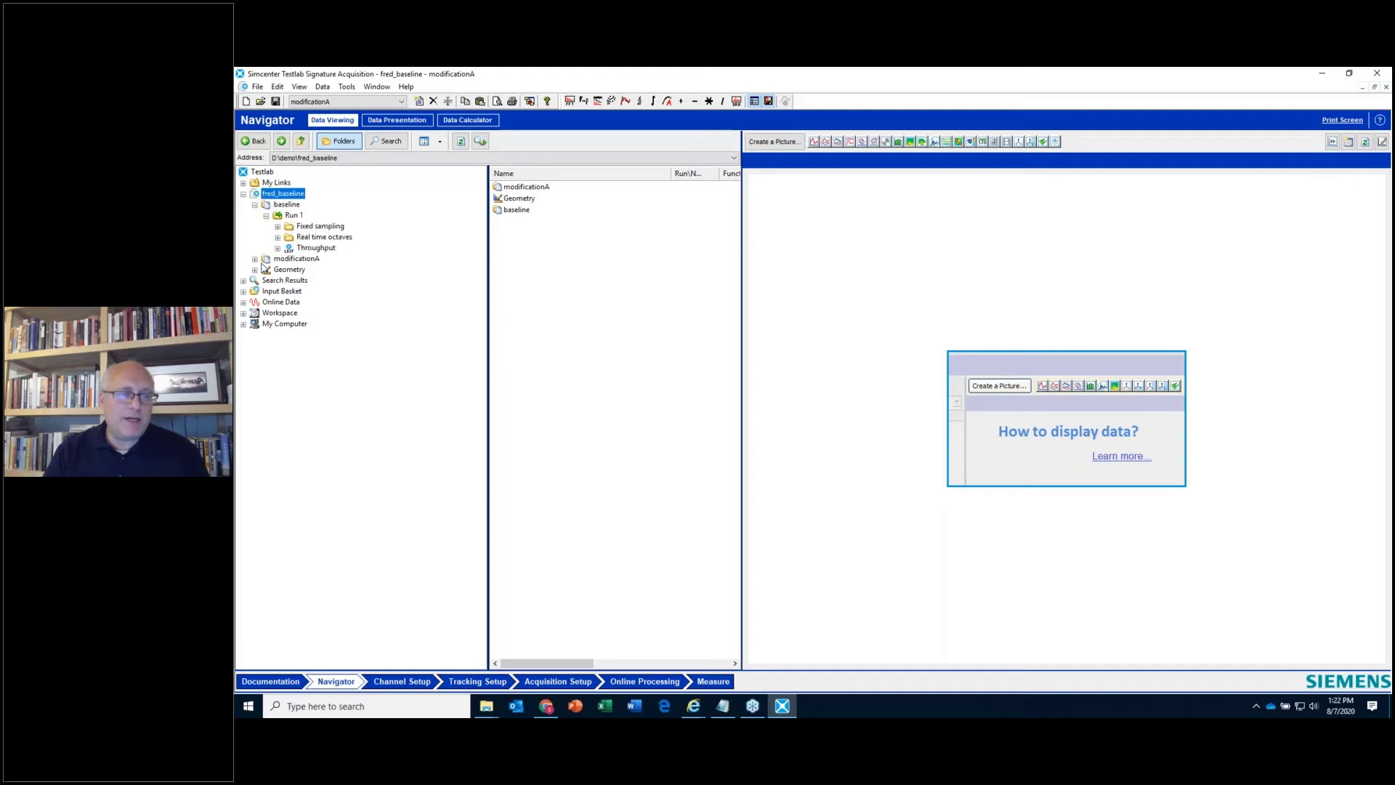
left_click(255, 258)
- Permanently delete the run jdfsljkdsfalkjdsfaljk and its associated data from modificationA
left_click(318, 270)
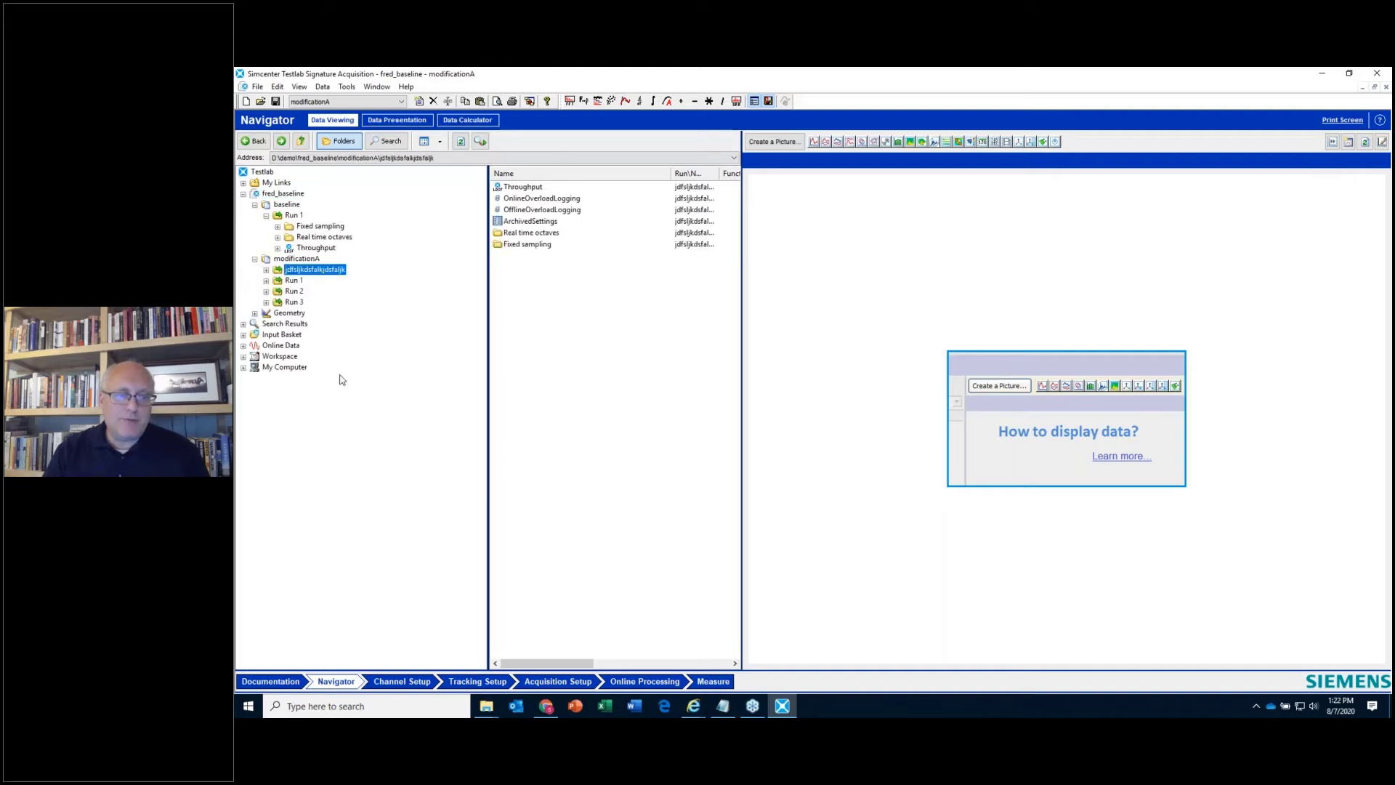
right_click(334, 274)
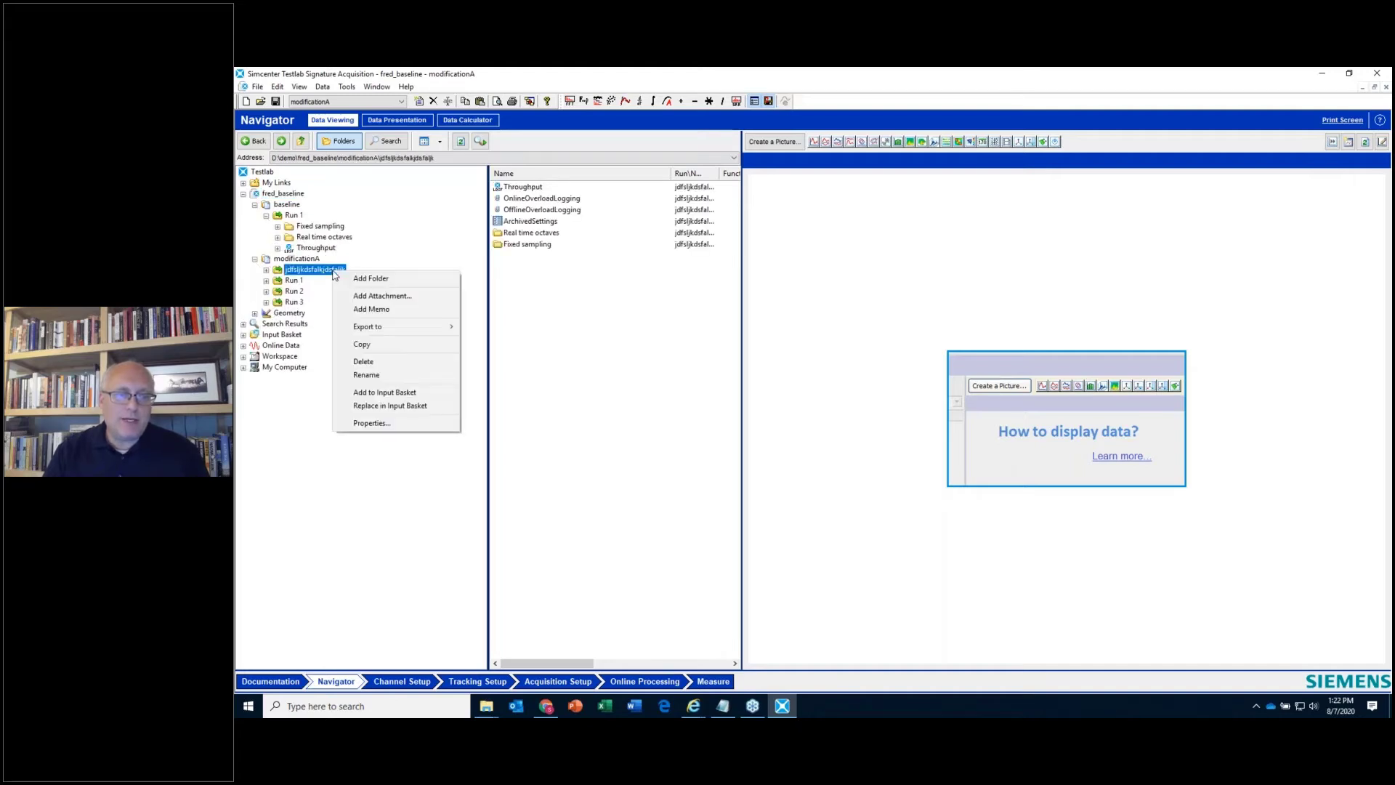
left_click(389, 363)
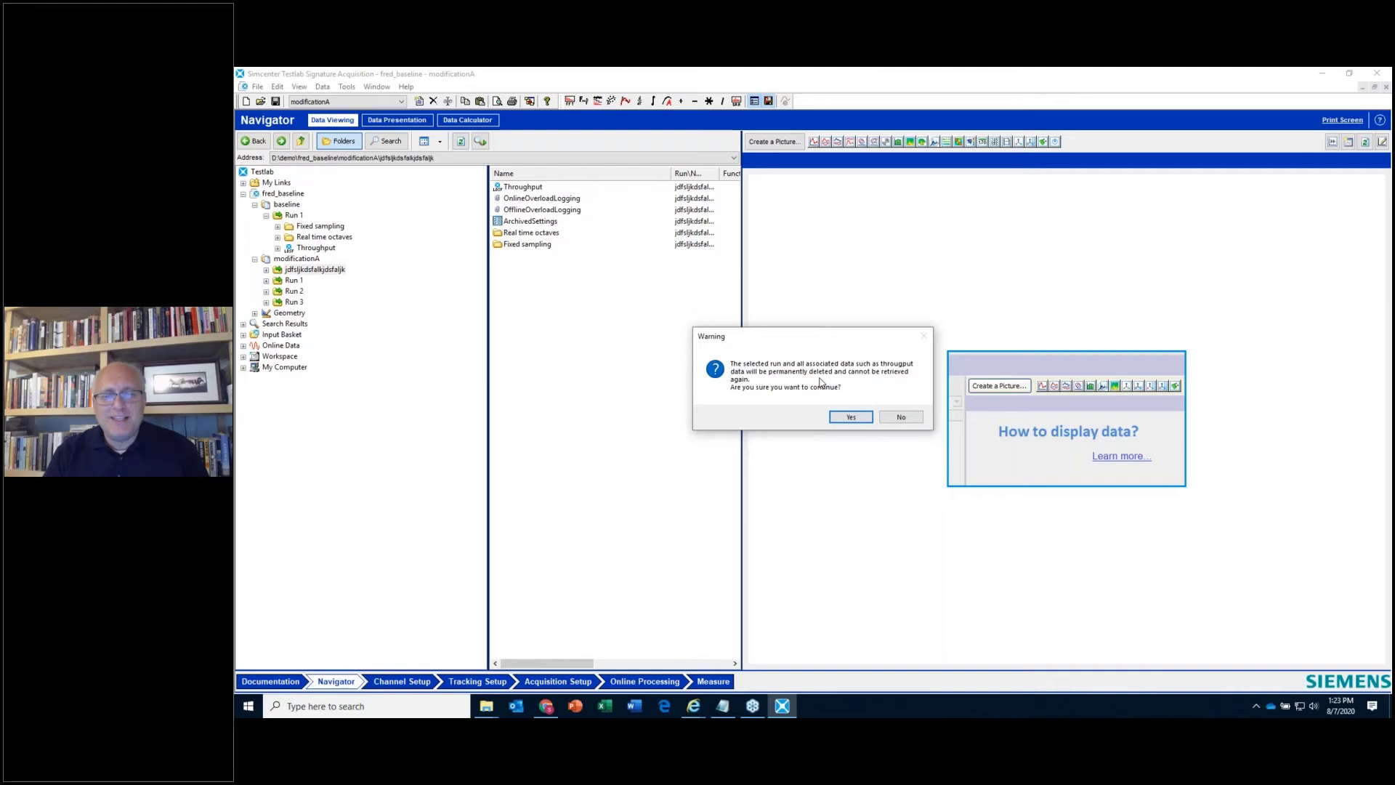
left_click(851, 418)
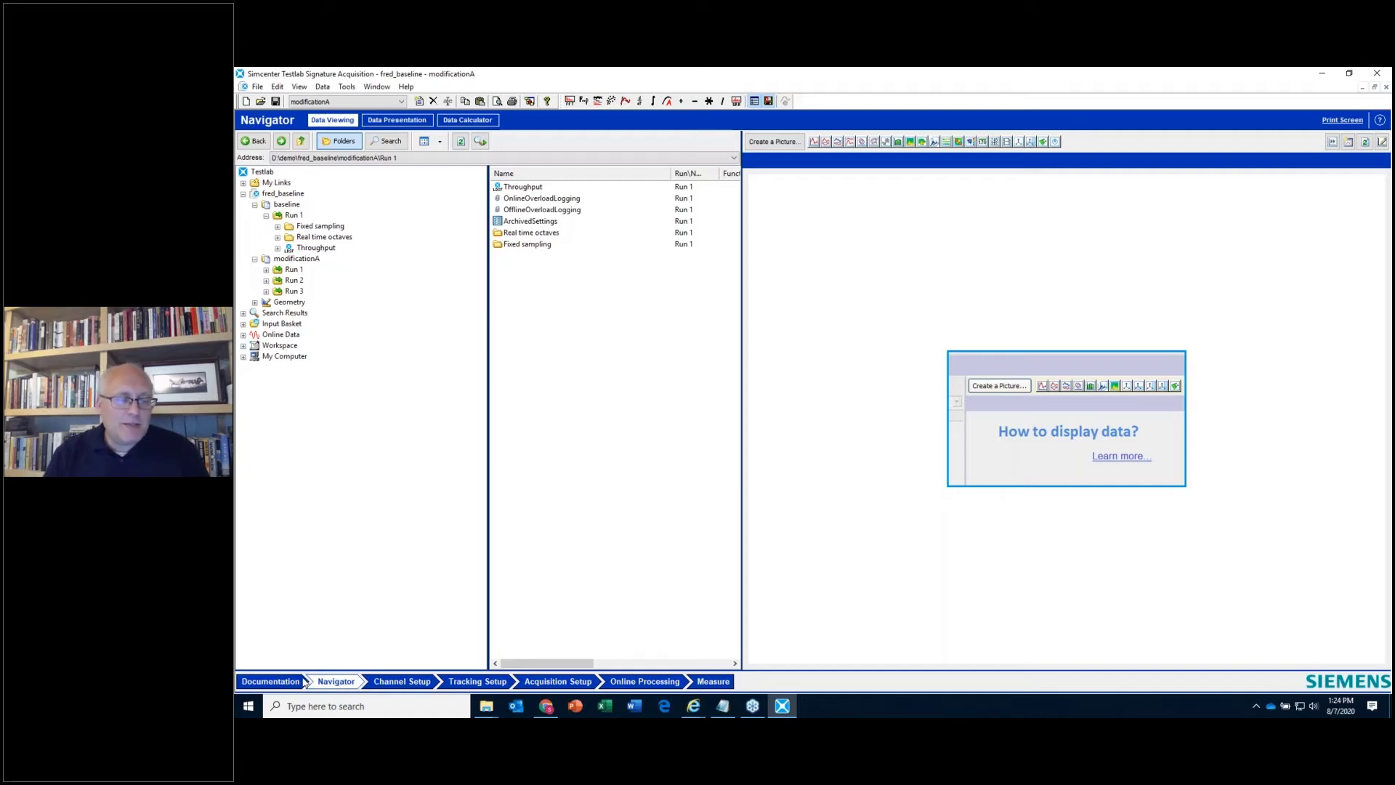
- In the Channel Setup worksheet, switch on the channels Input2, Input3 and Input4
left_click(412, 682)
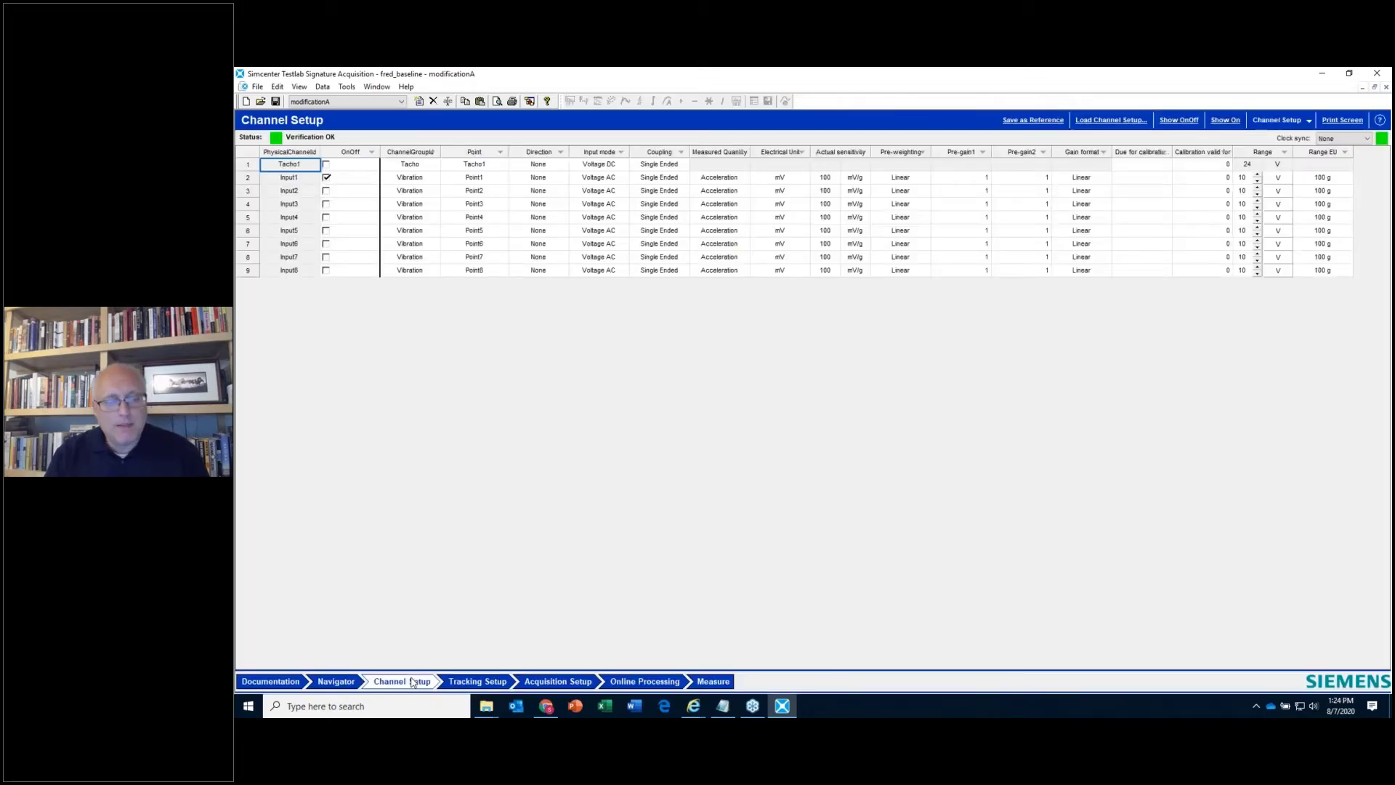
left_click(326, 190)
left_click(326, 203)
left_click(327, 217)
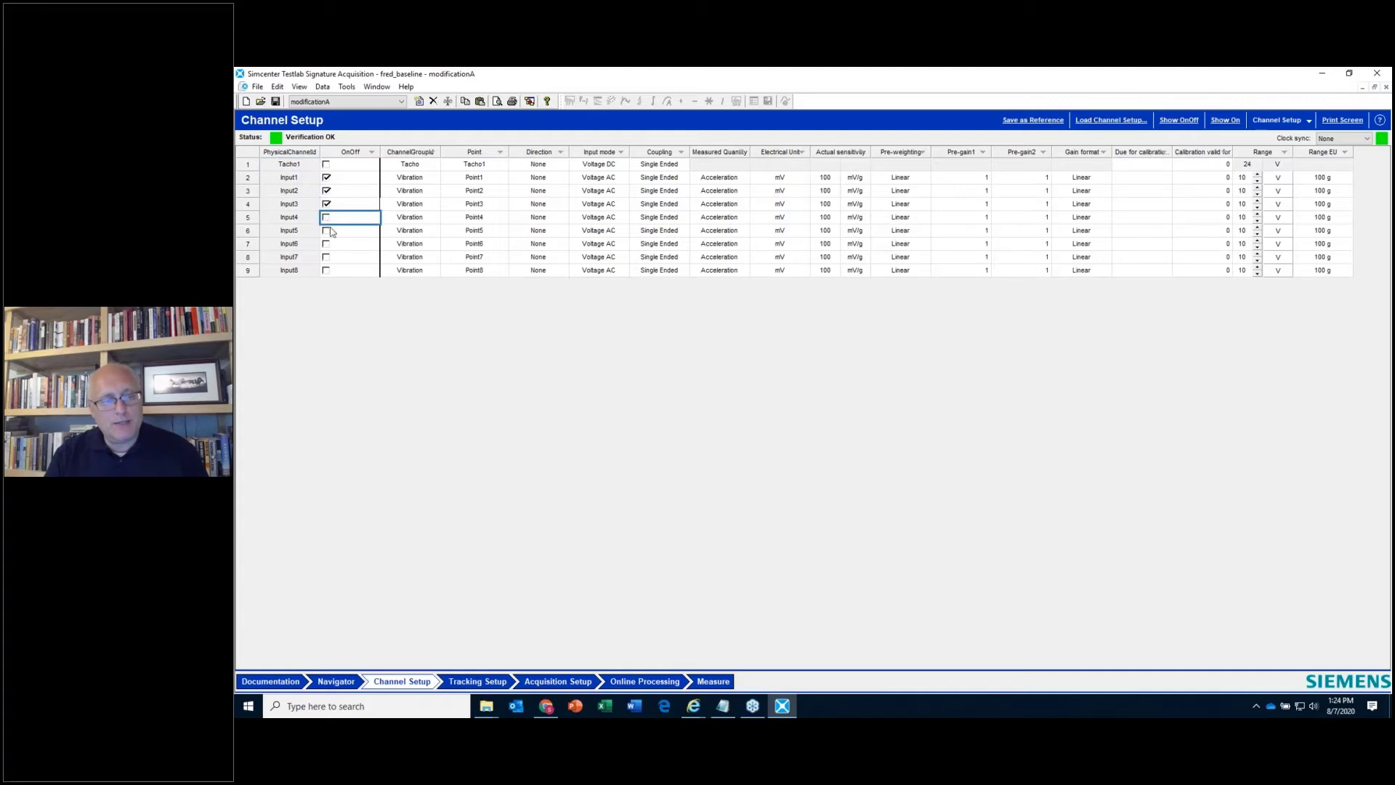
- Check the Overall Level settings in the Online Processing worksheet, and go to the Measure worksheet
left_click(630, 683)
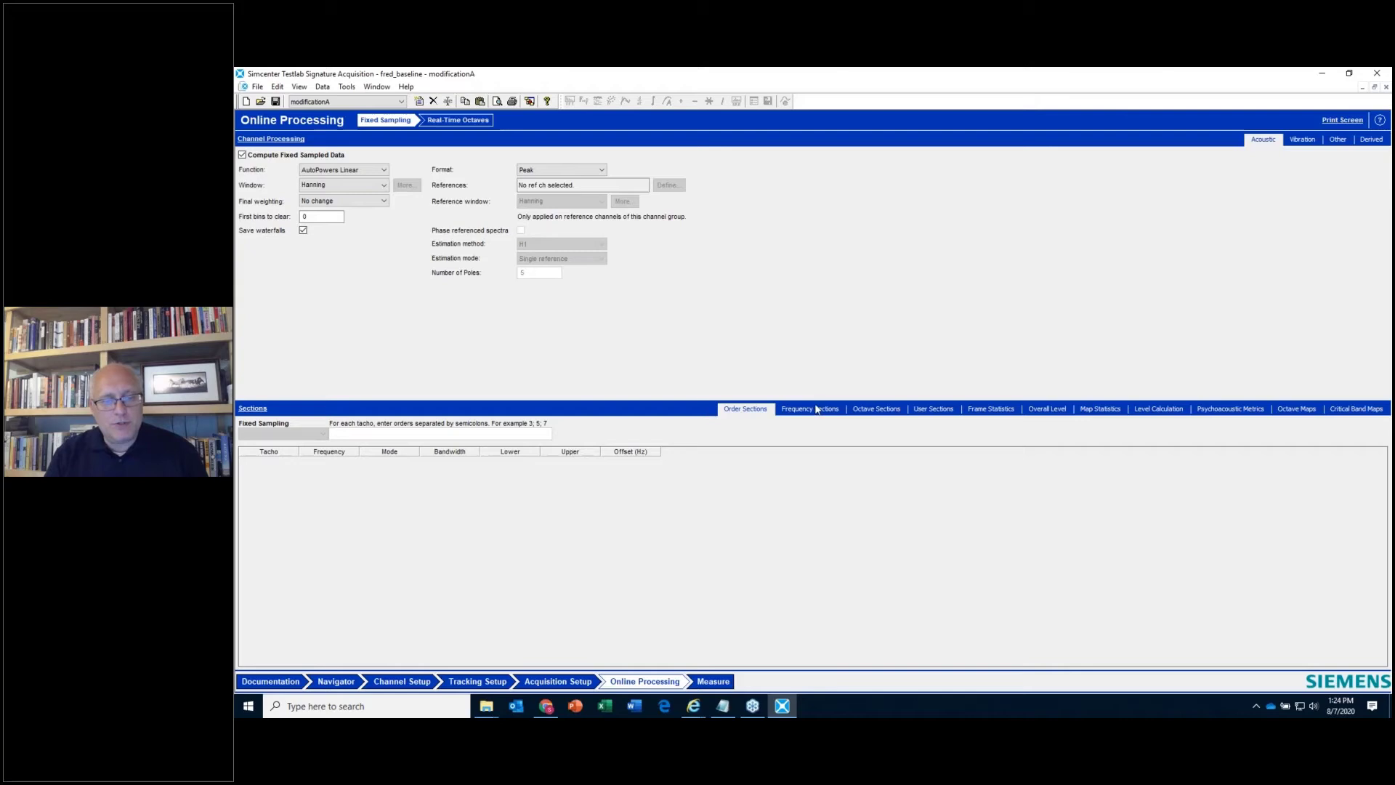
left_click(1052, 410)
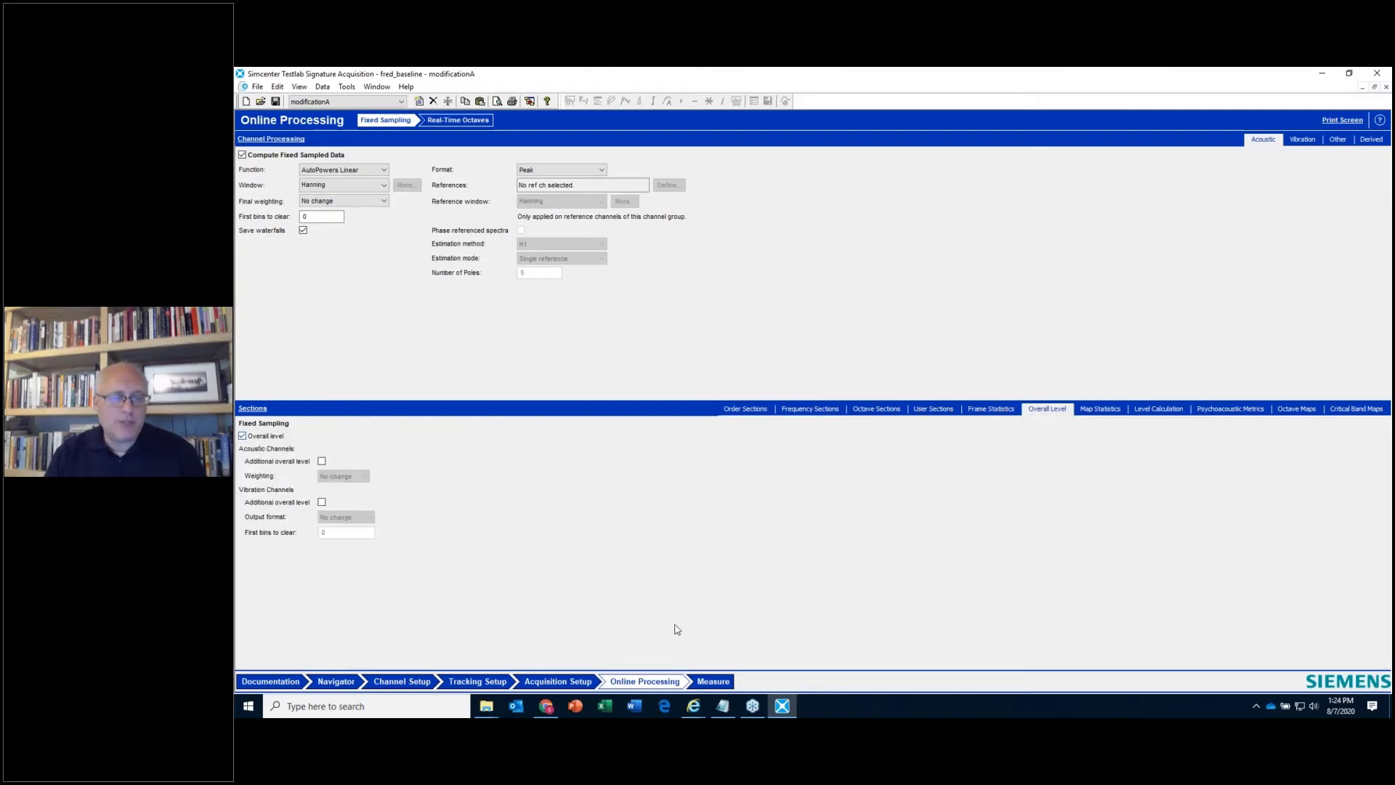
left_click(708, 683)
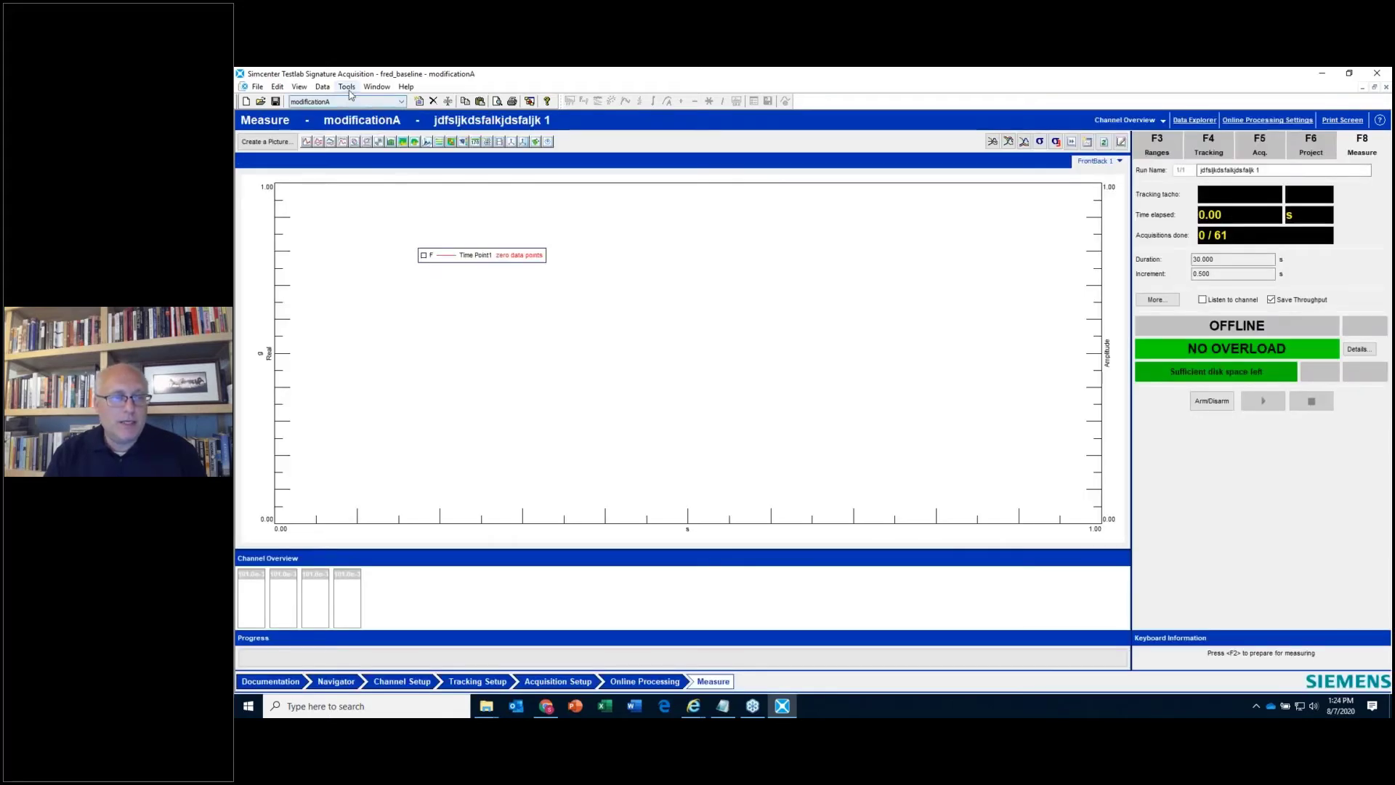
- Remove the Acquisition Setup and Tracking Setup sheets from the workbook's visible sheets
left_click(348, 87)
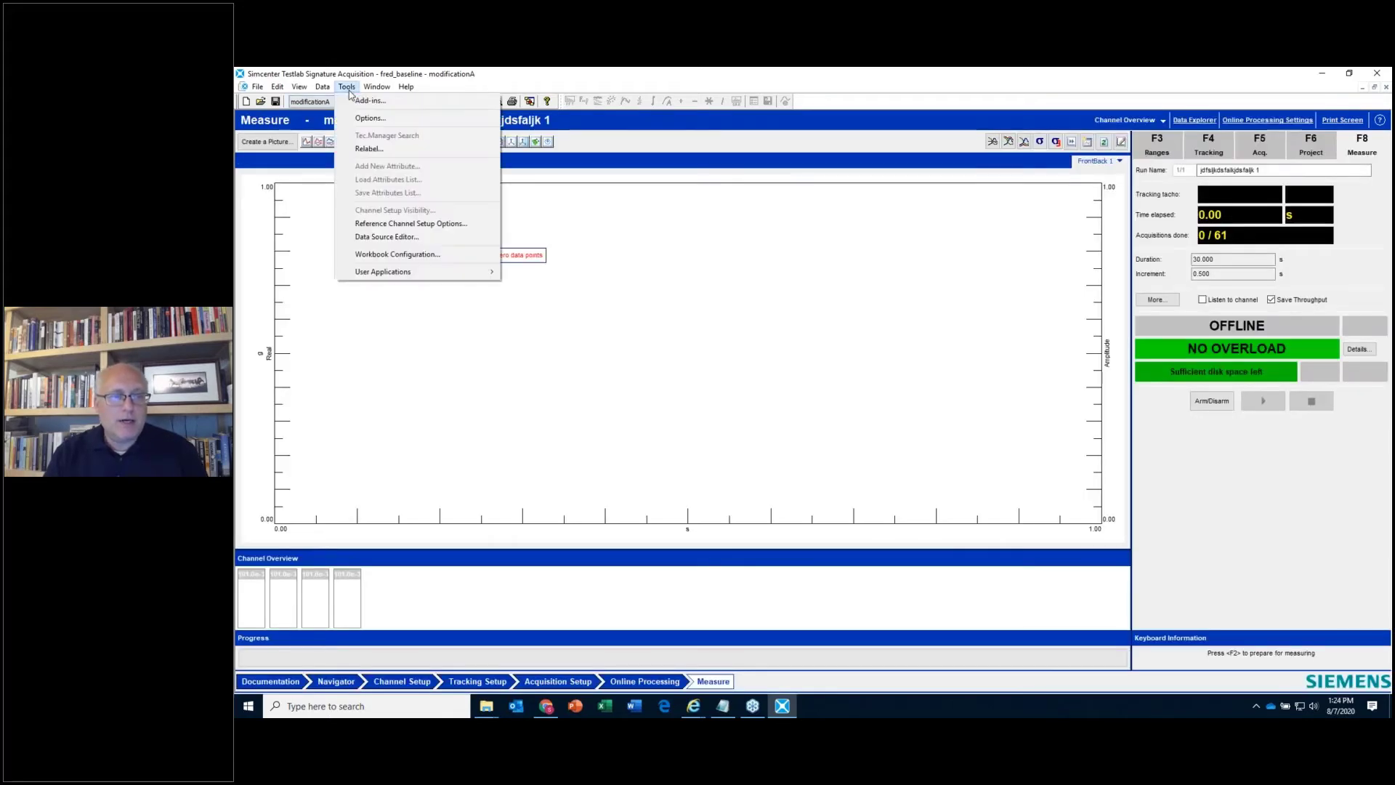
left_click(406, 256)
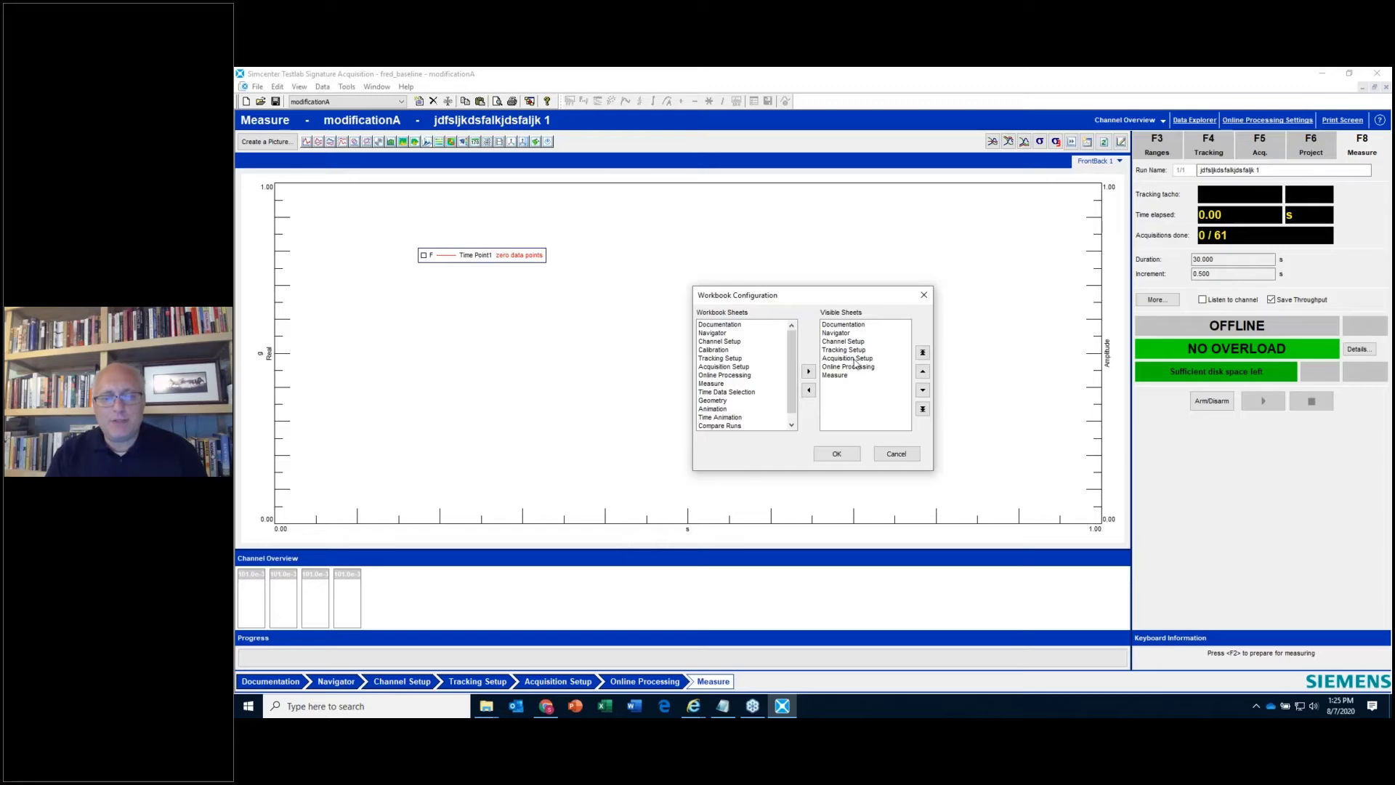
left_click(855, 359)
left_click(808, 391)
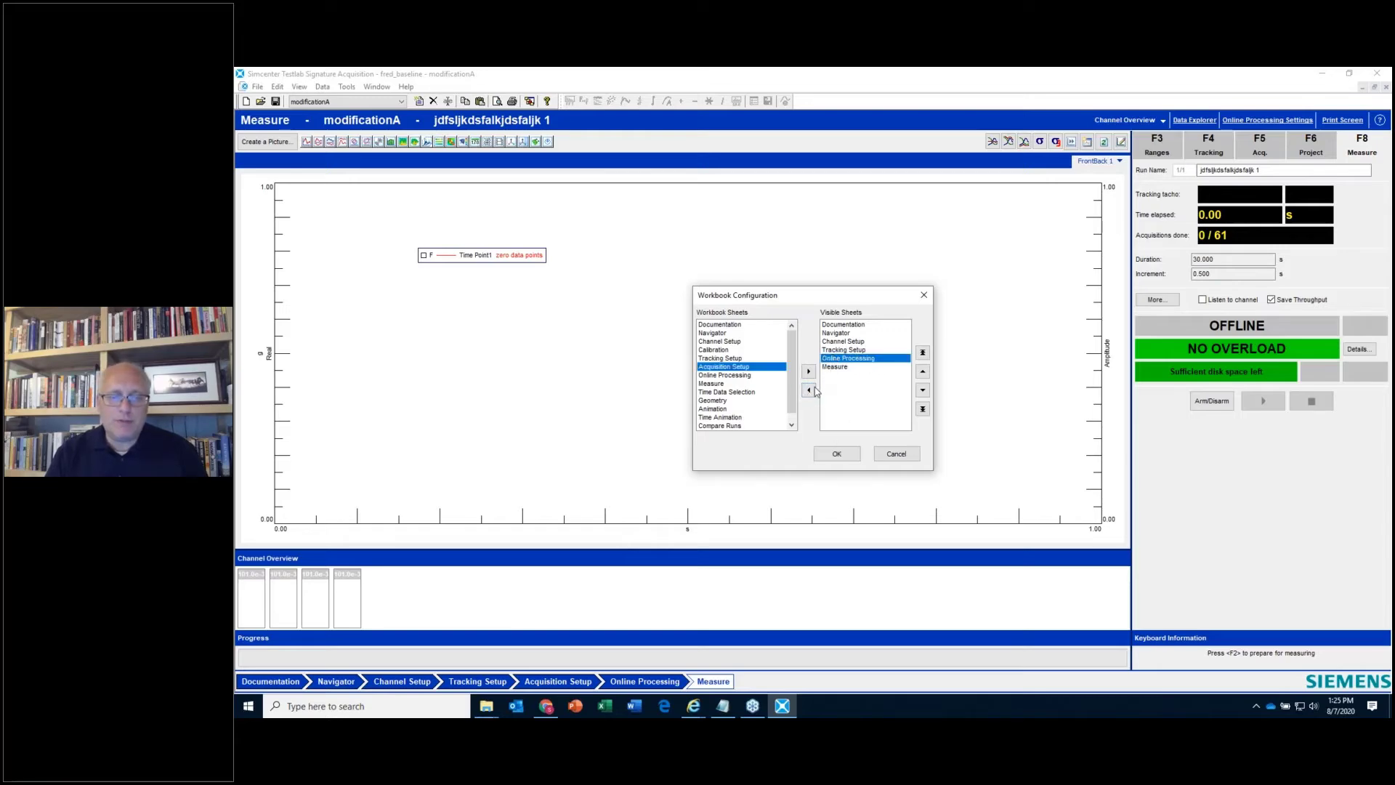
left_click(829, 351)
left_click(809, 390)
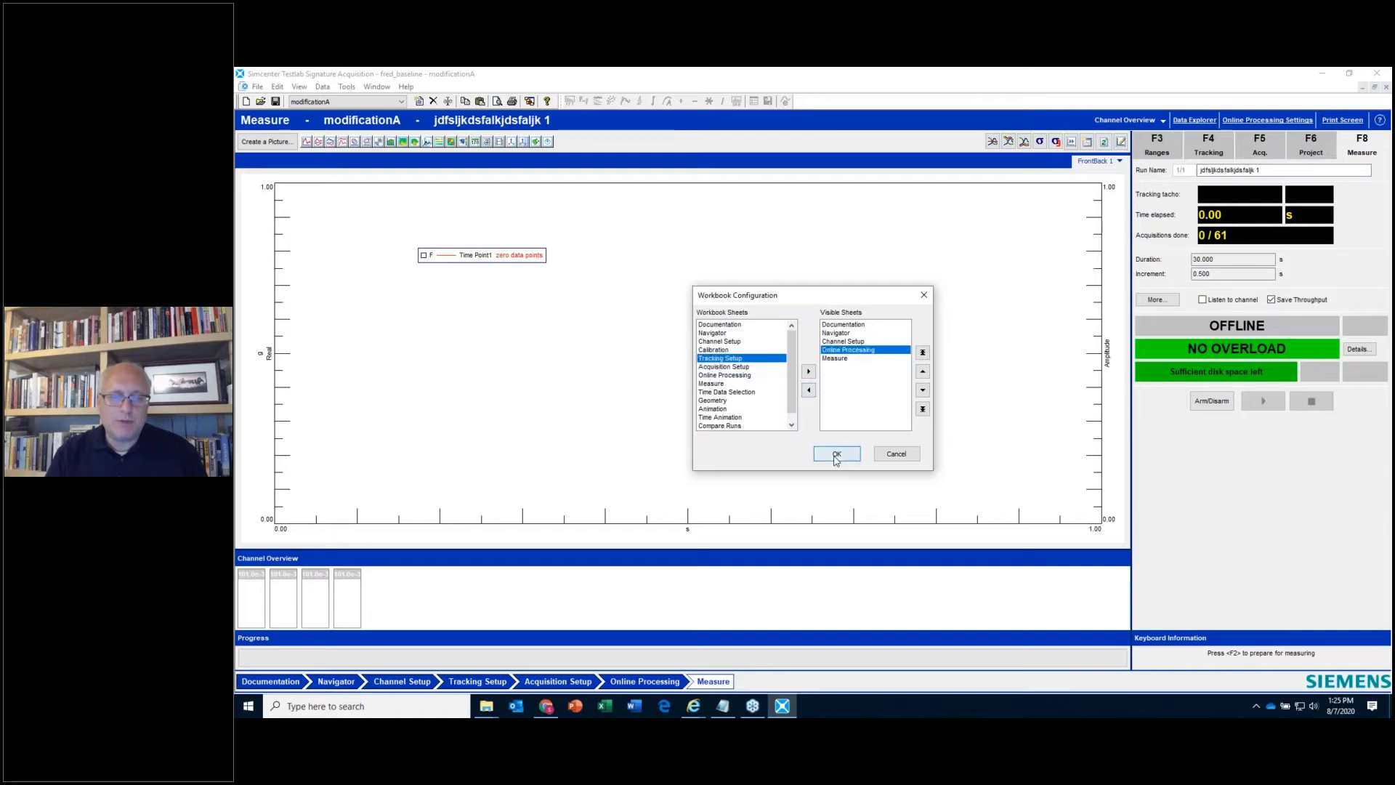
left_click(836, 455)
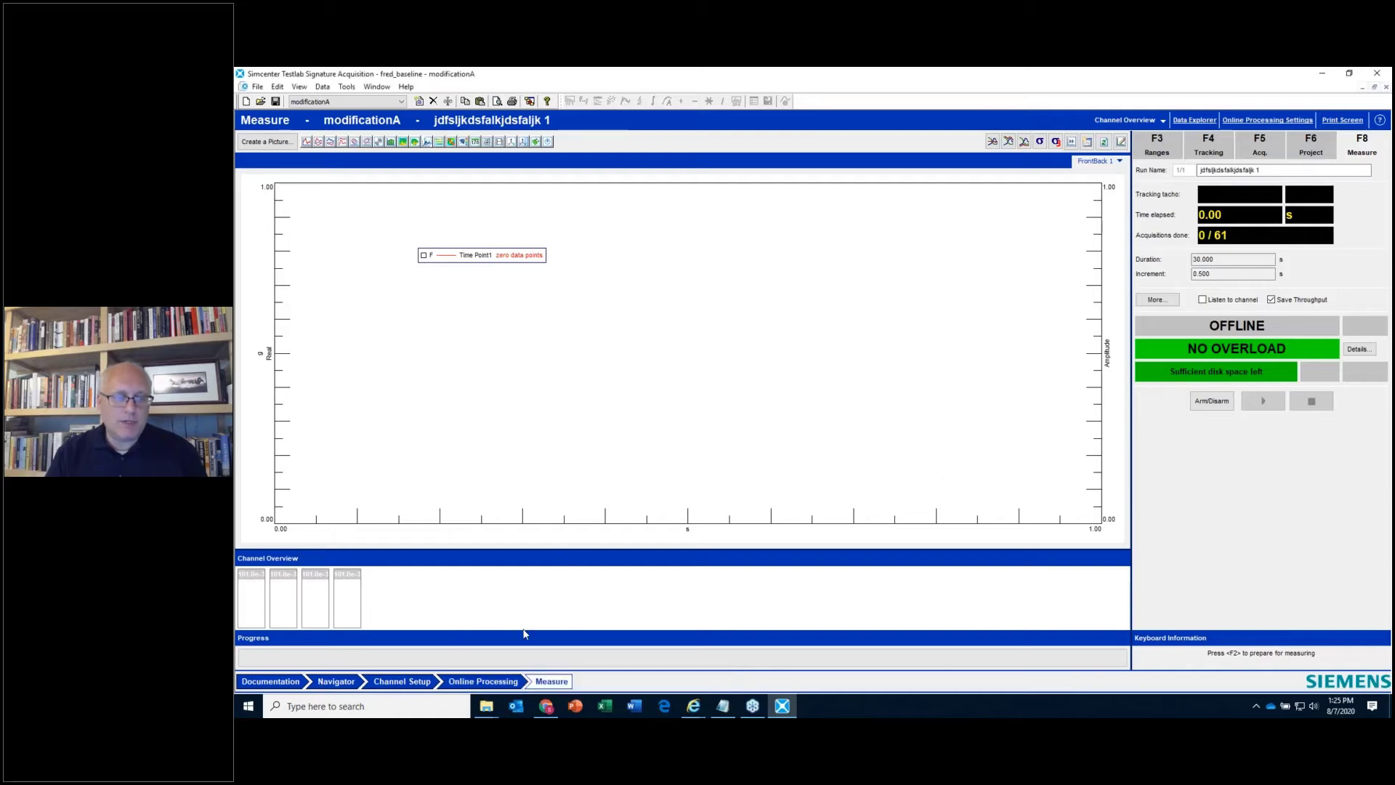
- Move the Navigator sheet to the end of the visible sheets in the workbook configuration
left_click(347, 86)
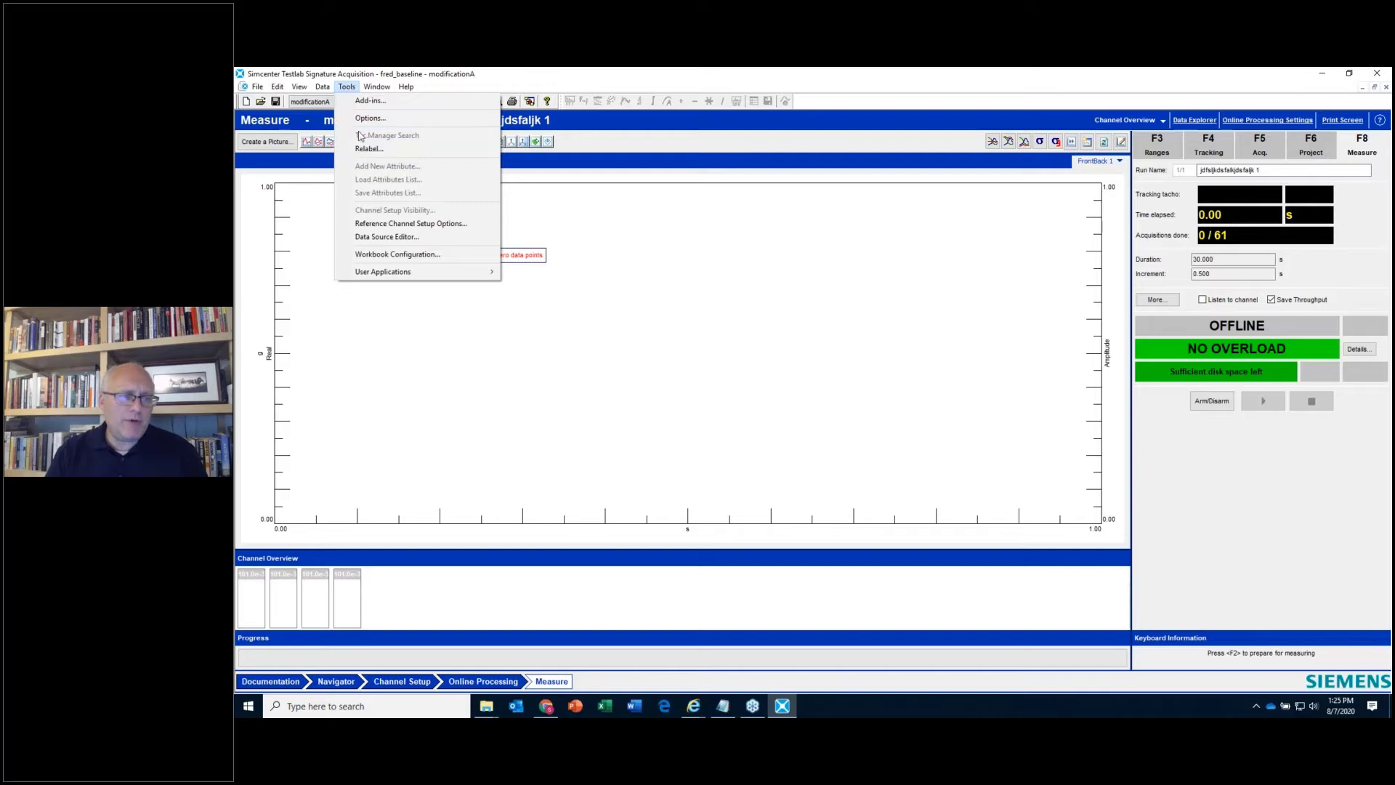
left_click(379, 254)
left_click(842, 334)
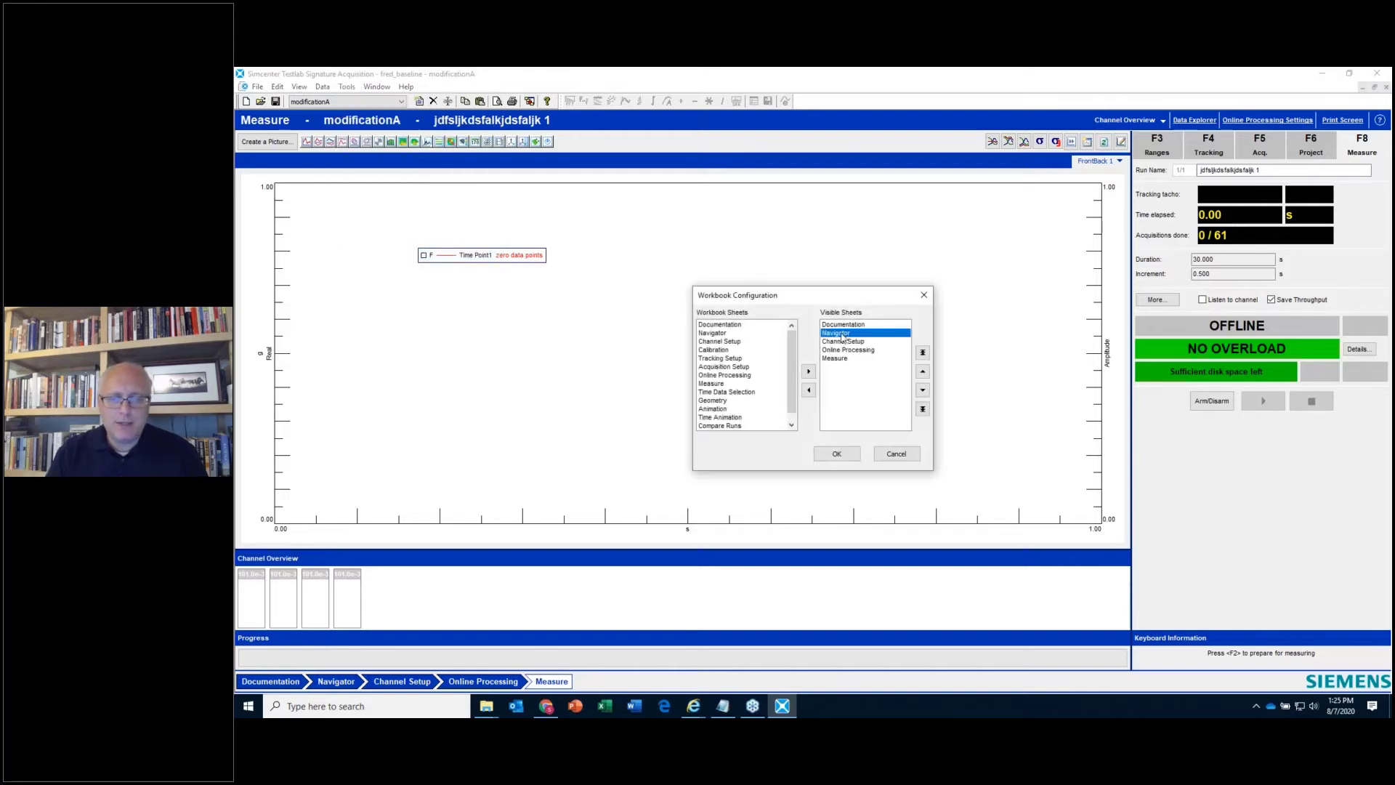
left_click(922, 411)
left_click(836, 453)
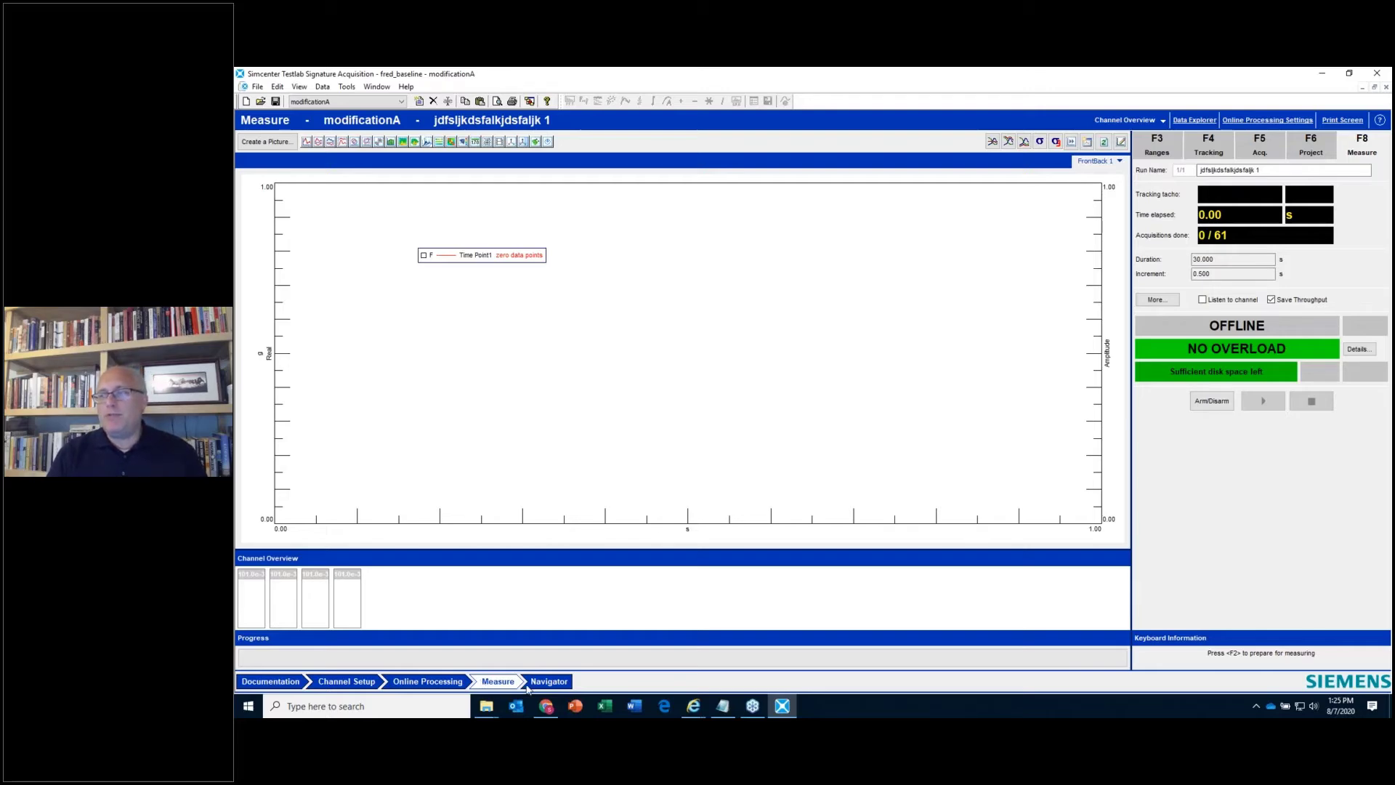
- Reopen the workbook configuration for the visible worksheets
left_click(347, 87)
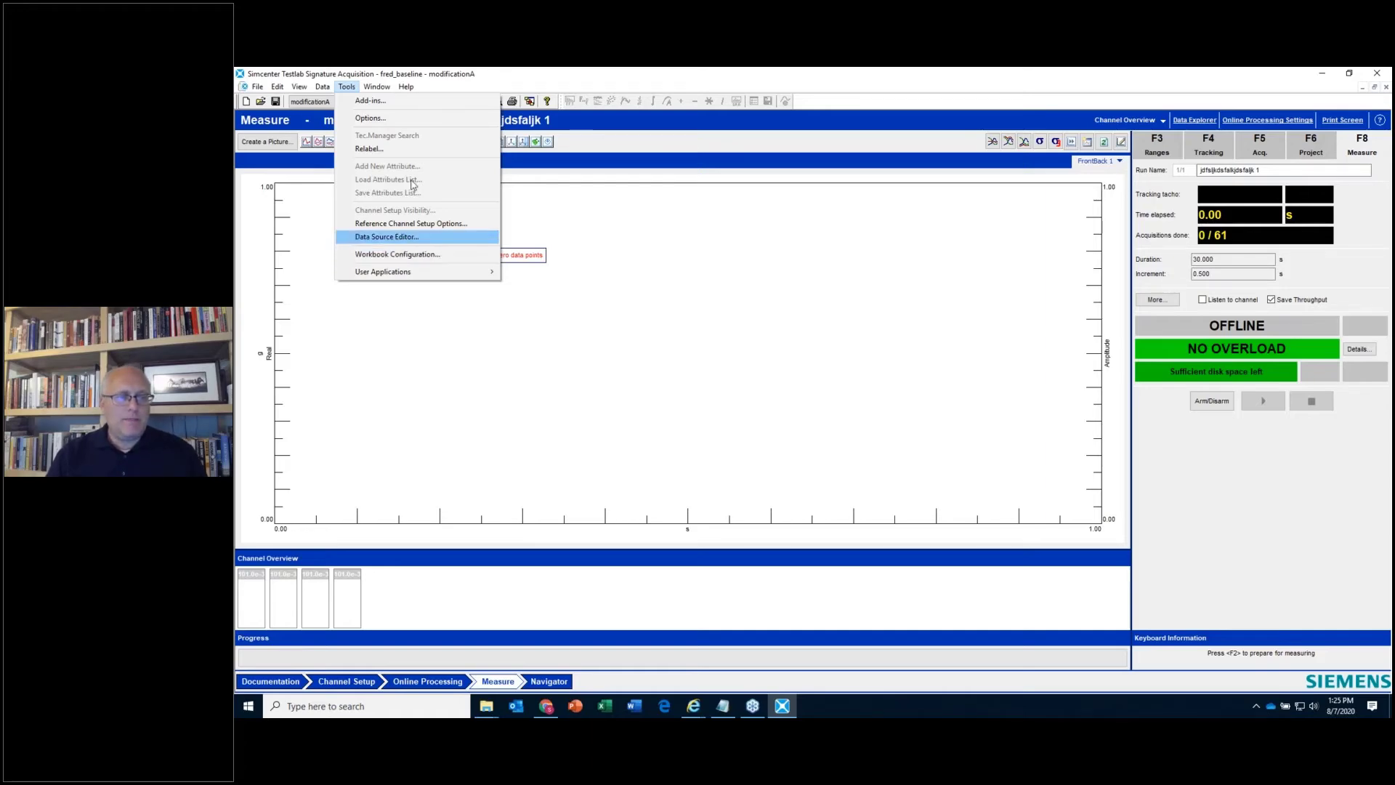
left_click(435, 74)
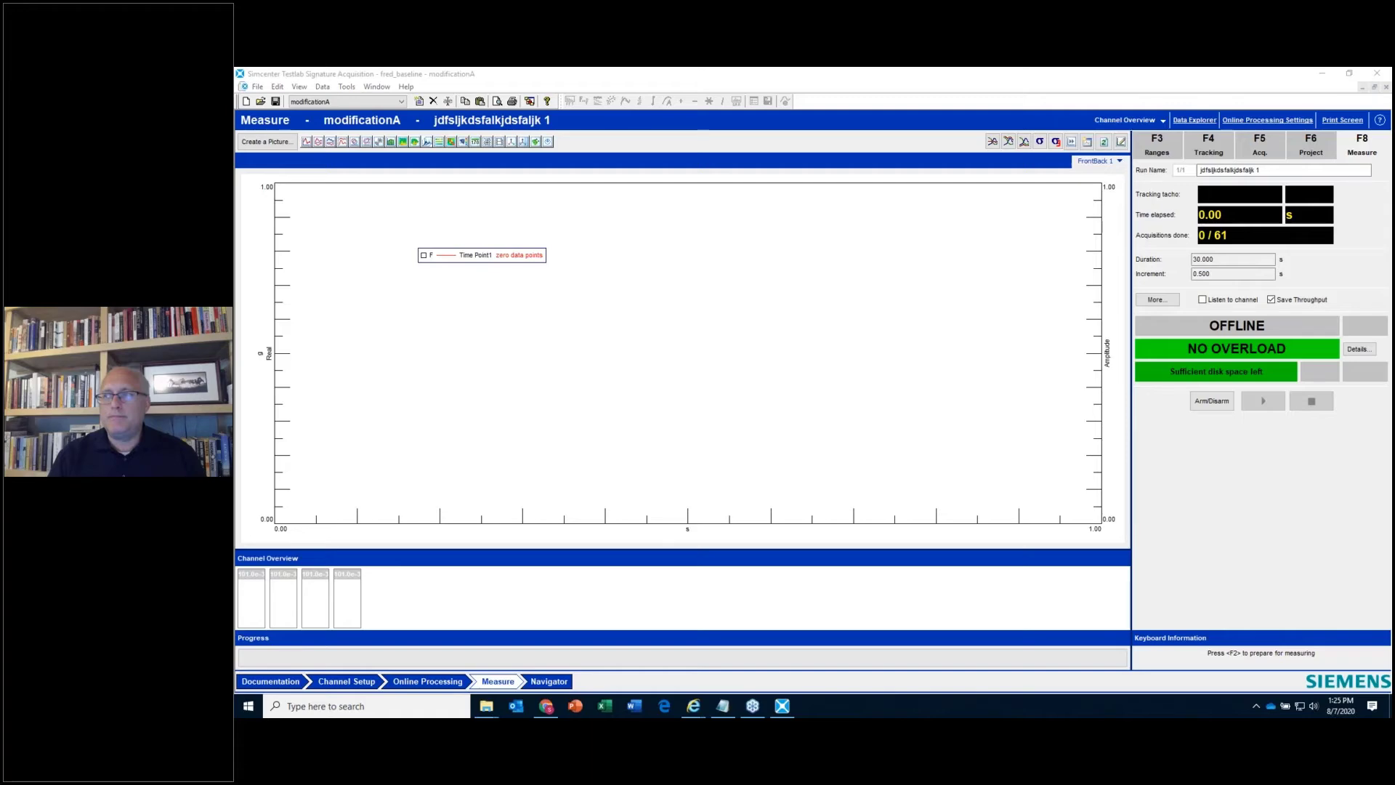
left_click(346, 86)
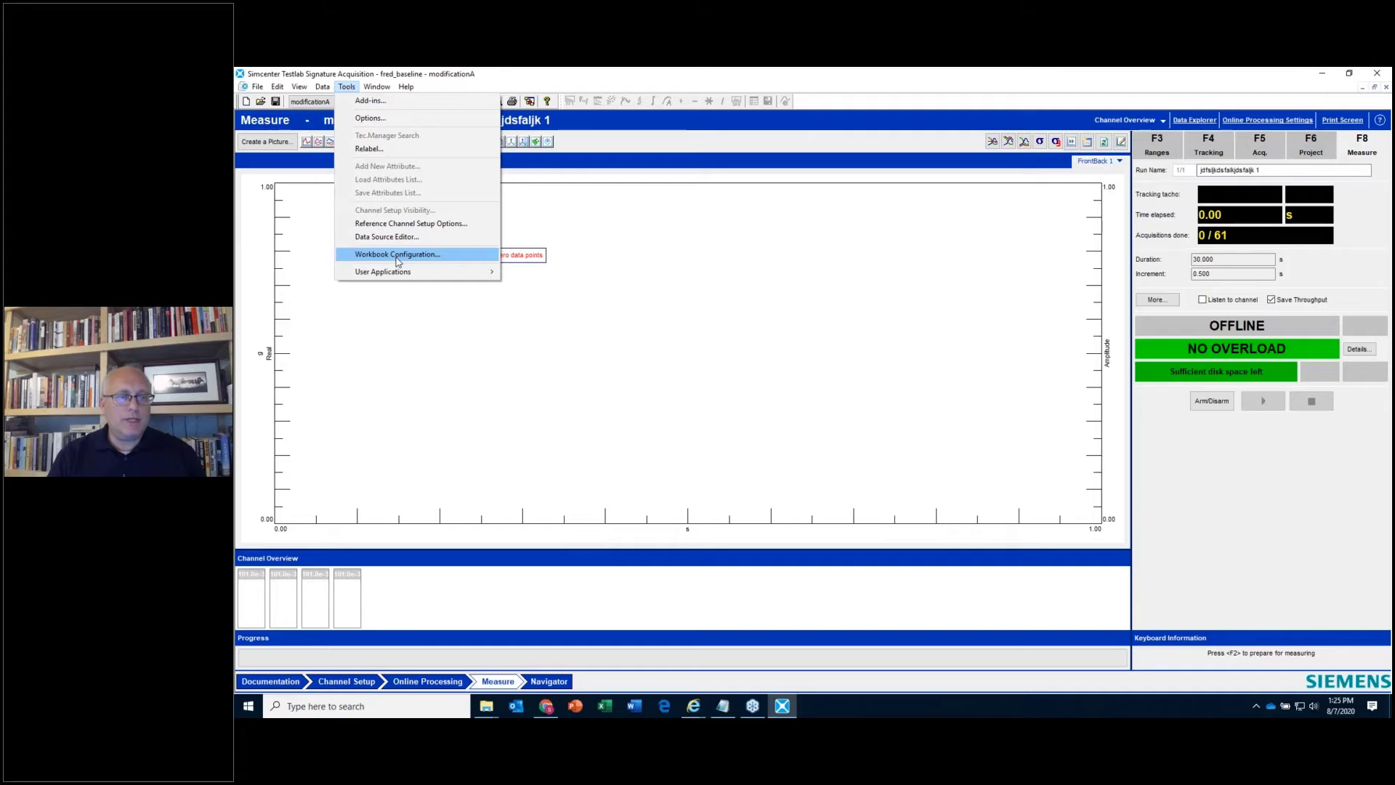
- Add the Acquisition Setup sheet to the workbook's visible sheets, placed between Online Processing and Measure
left_click(398, 254)
left_click(744, 367)
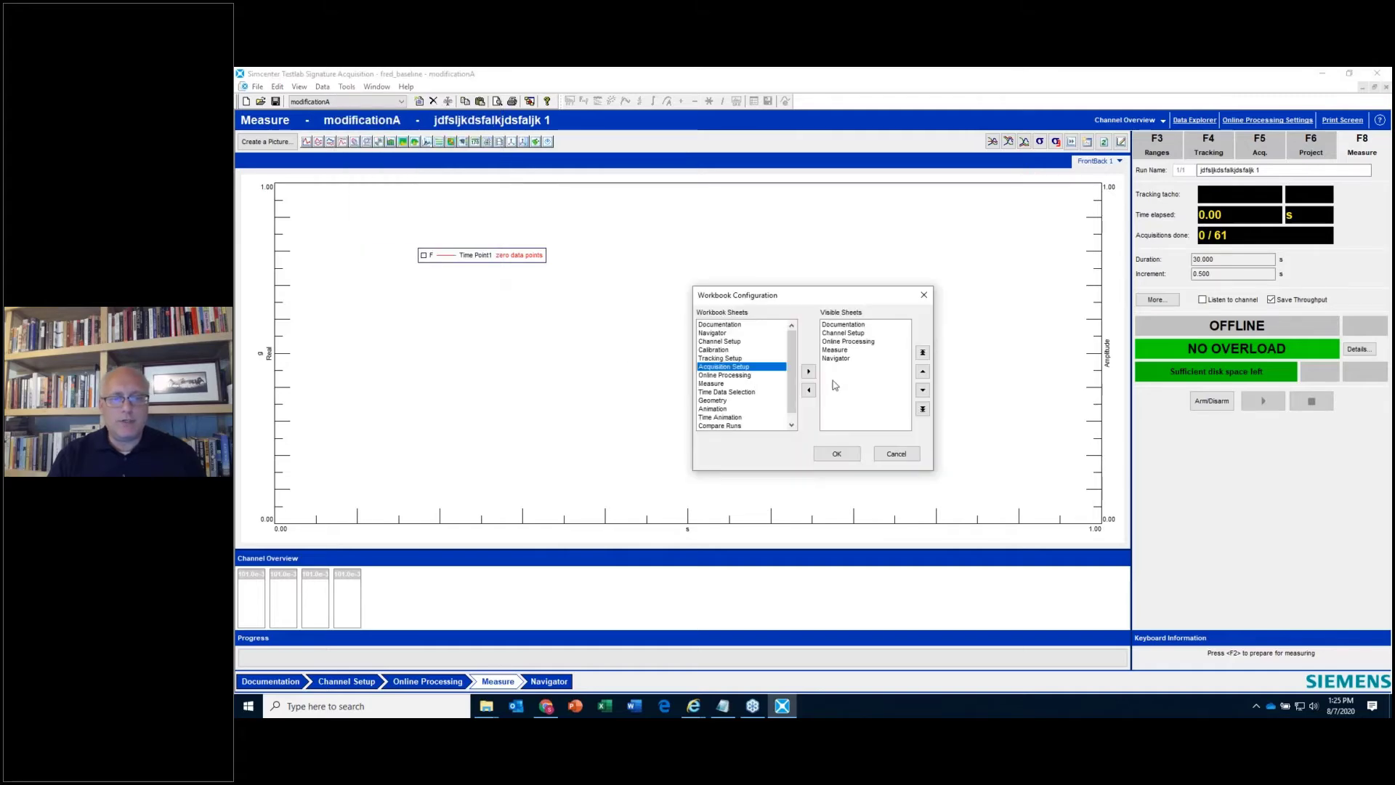
left_click(808, 371)
left_click(922, 371)
left_click(922, 371)
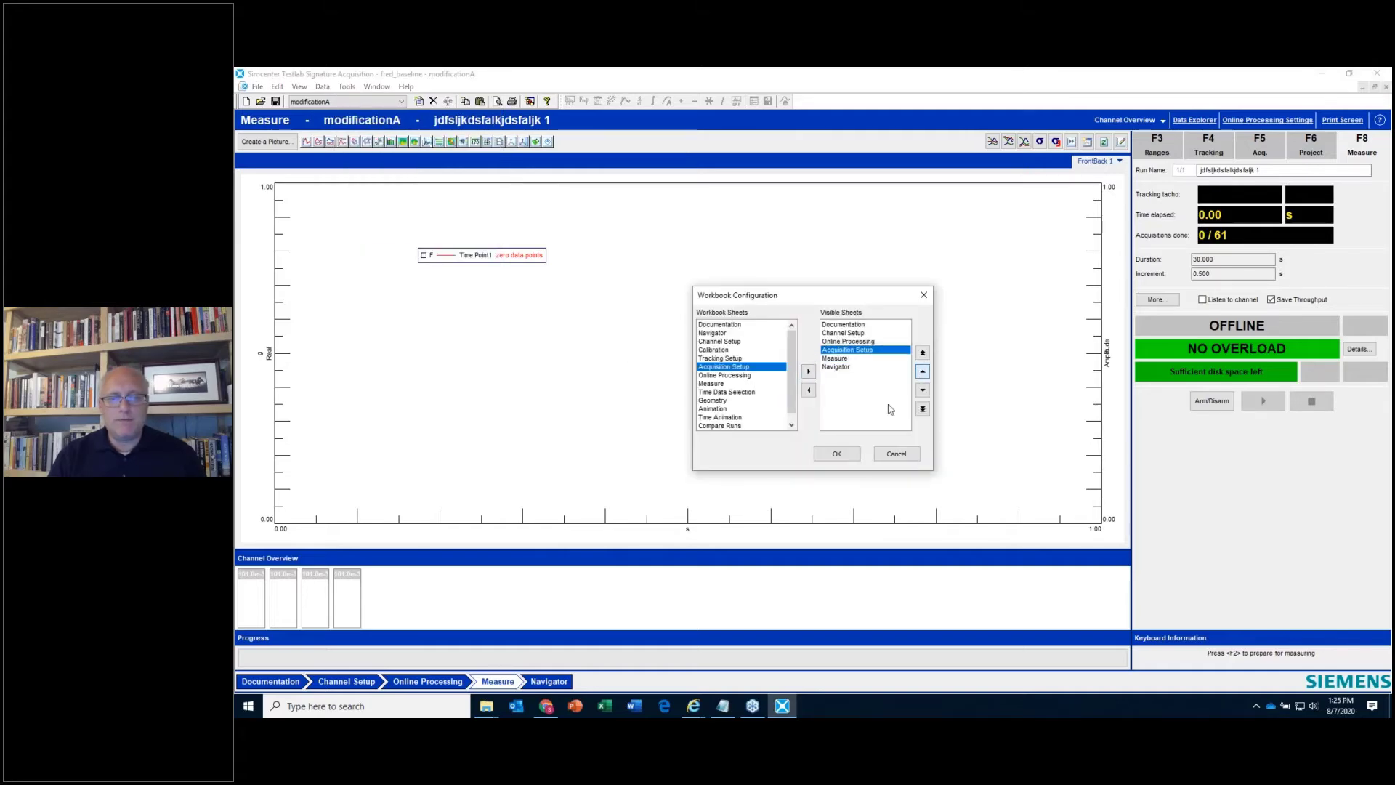
left_click(837, 453)
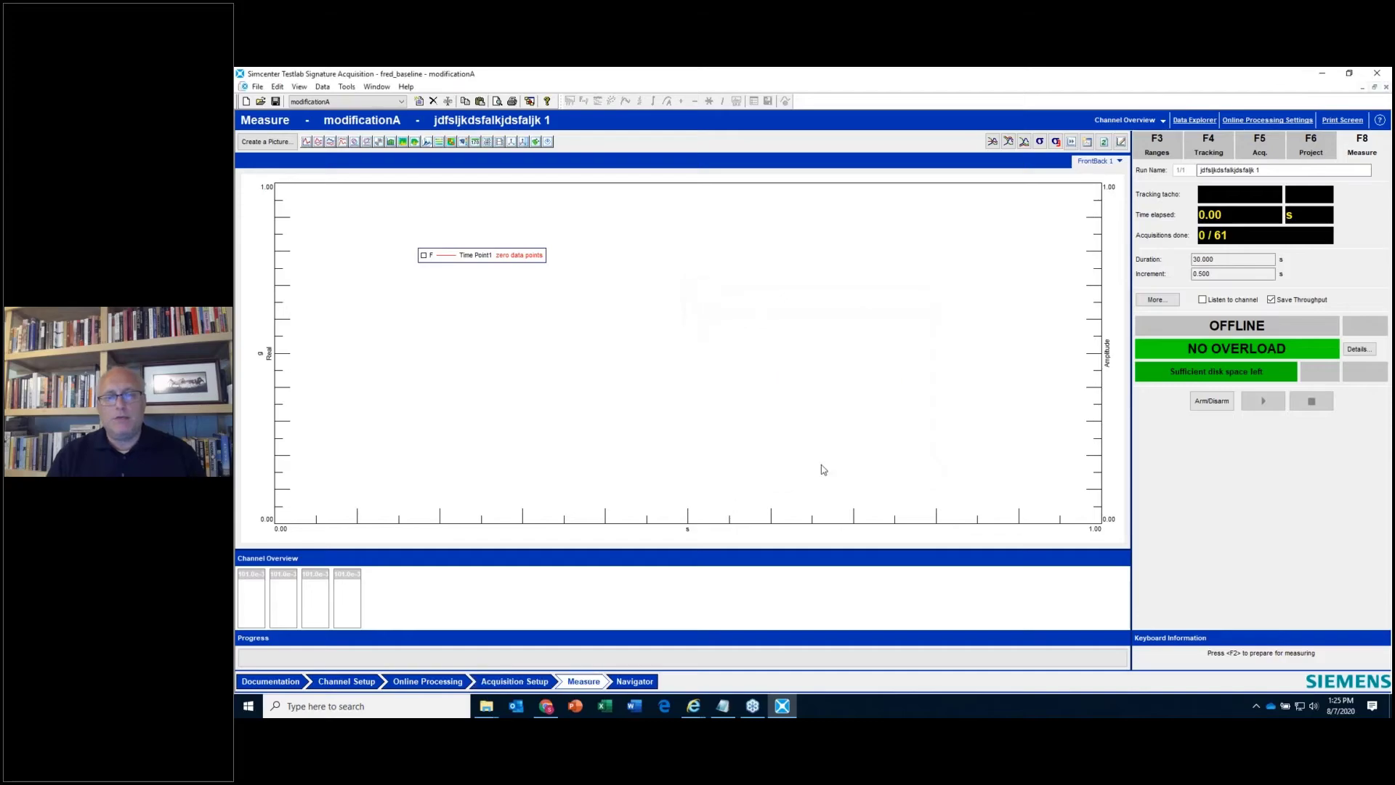
- Enable multiple sample rates in Acquisition Setup, with the acoustic bandwidth set to 51200 Hz and the vibration bandwidth to 800 Hz
left_click(508, 683)
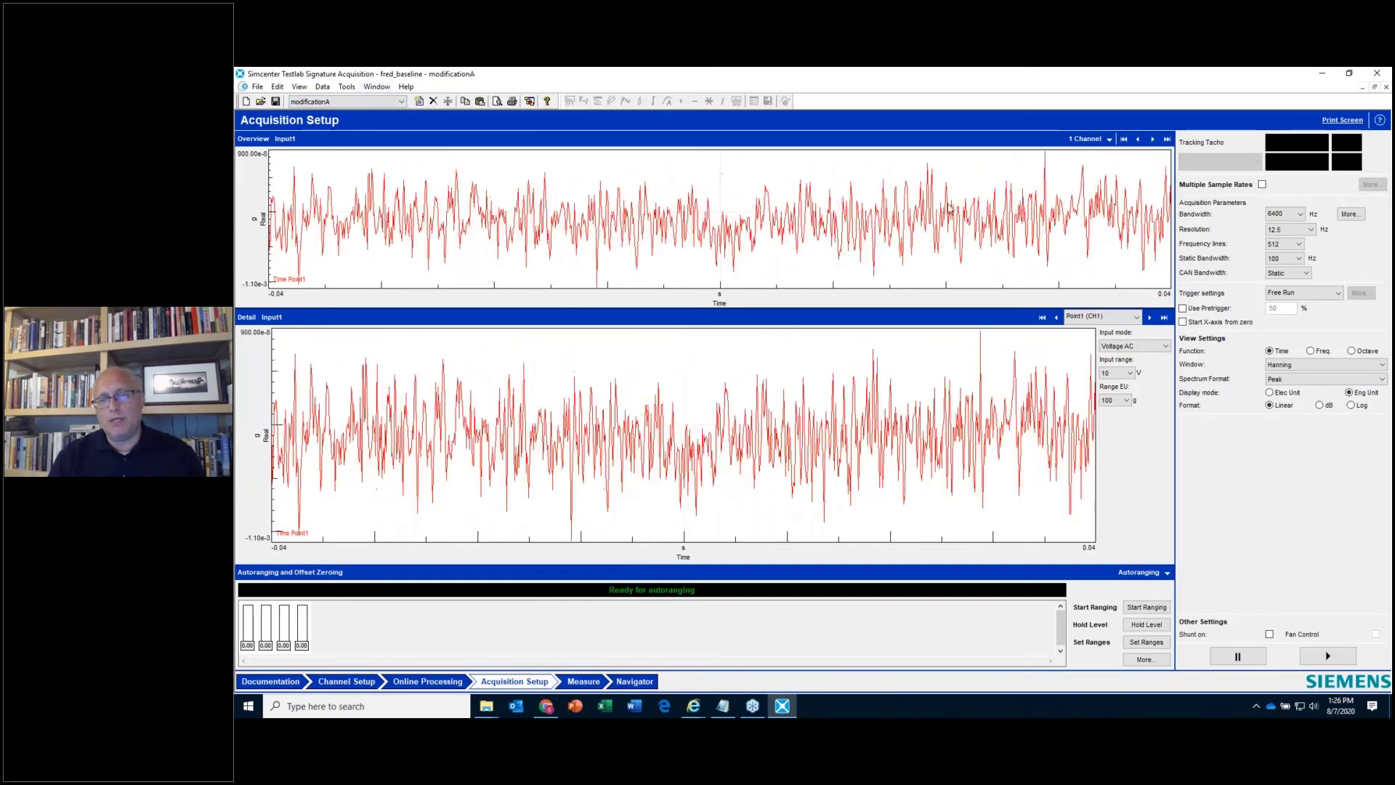
left_click(1263, 185)
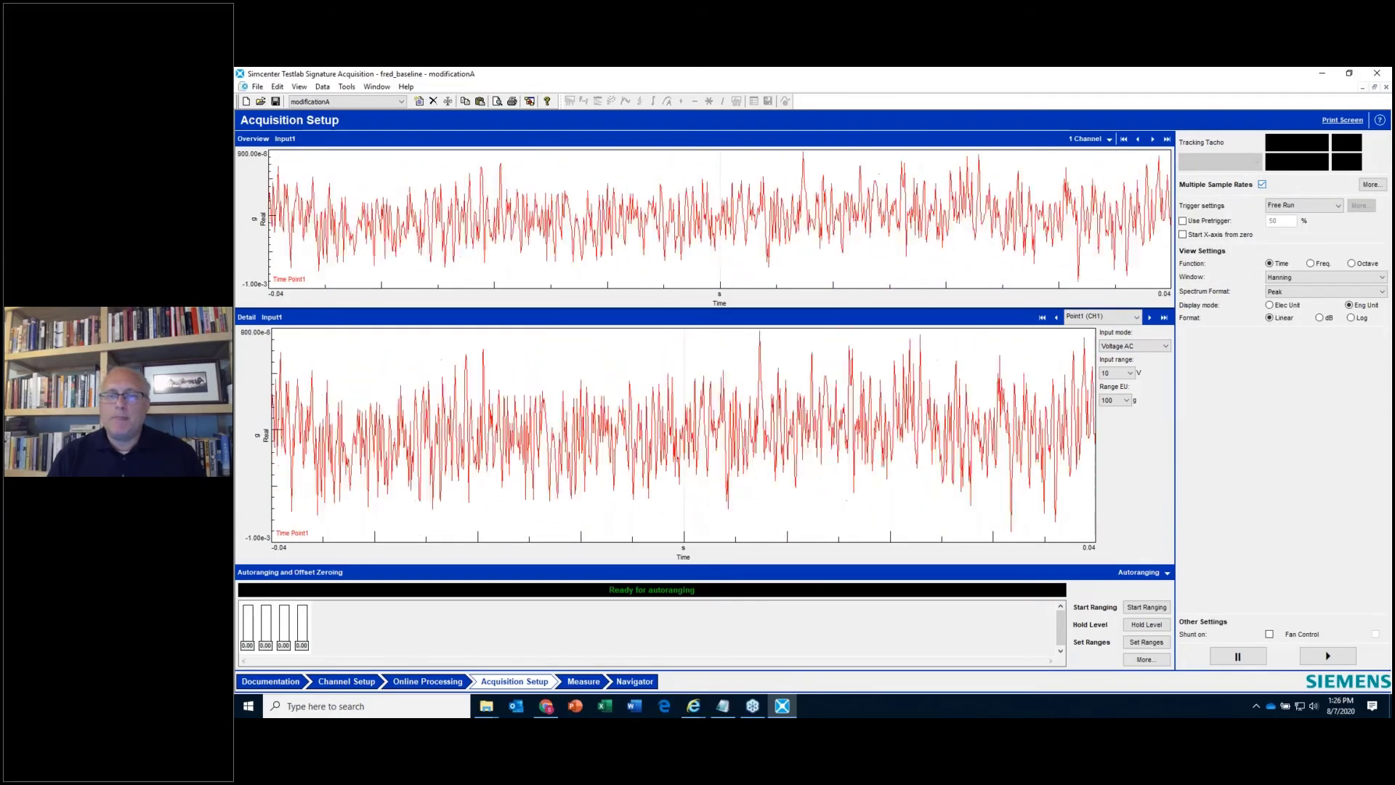
left_click(1371, 185)
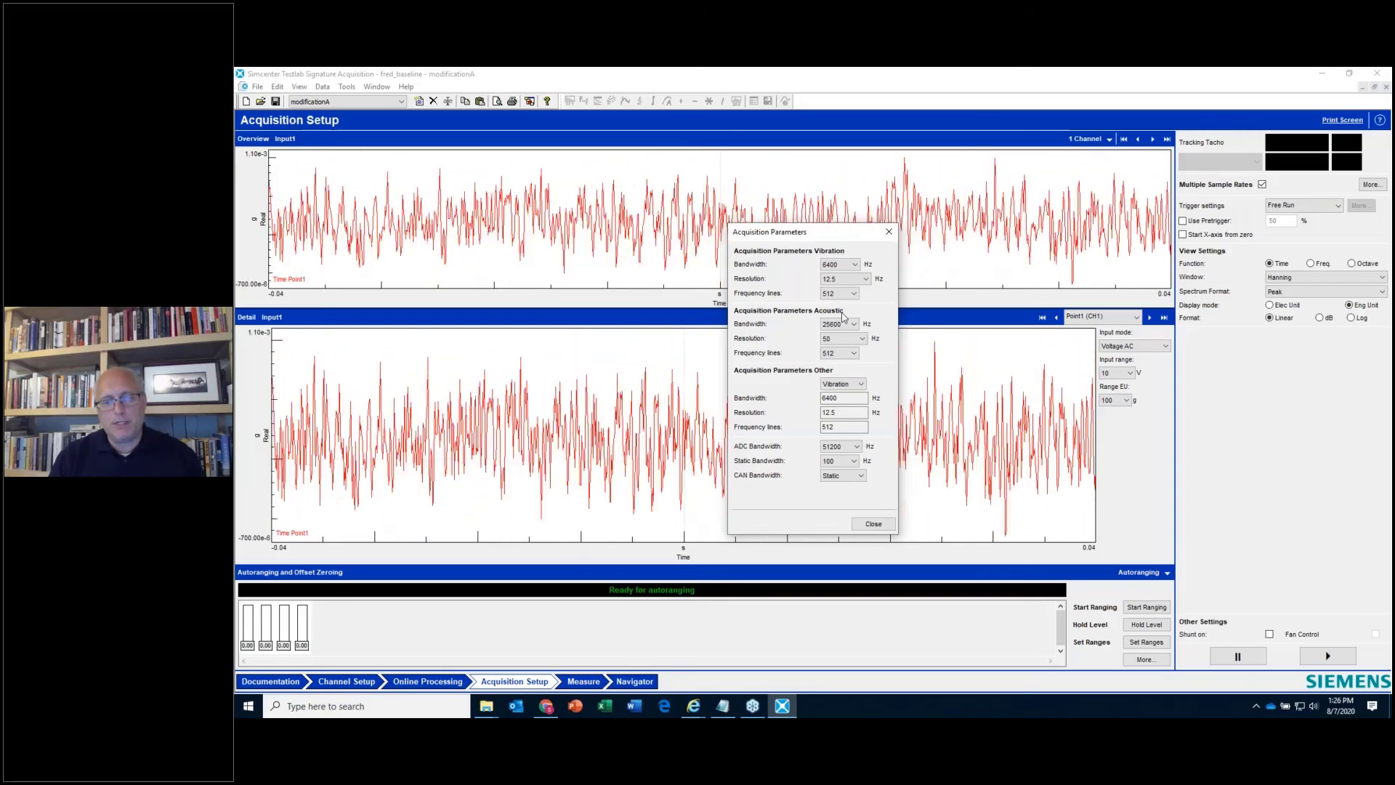
left_click(841, 323)
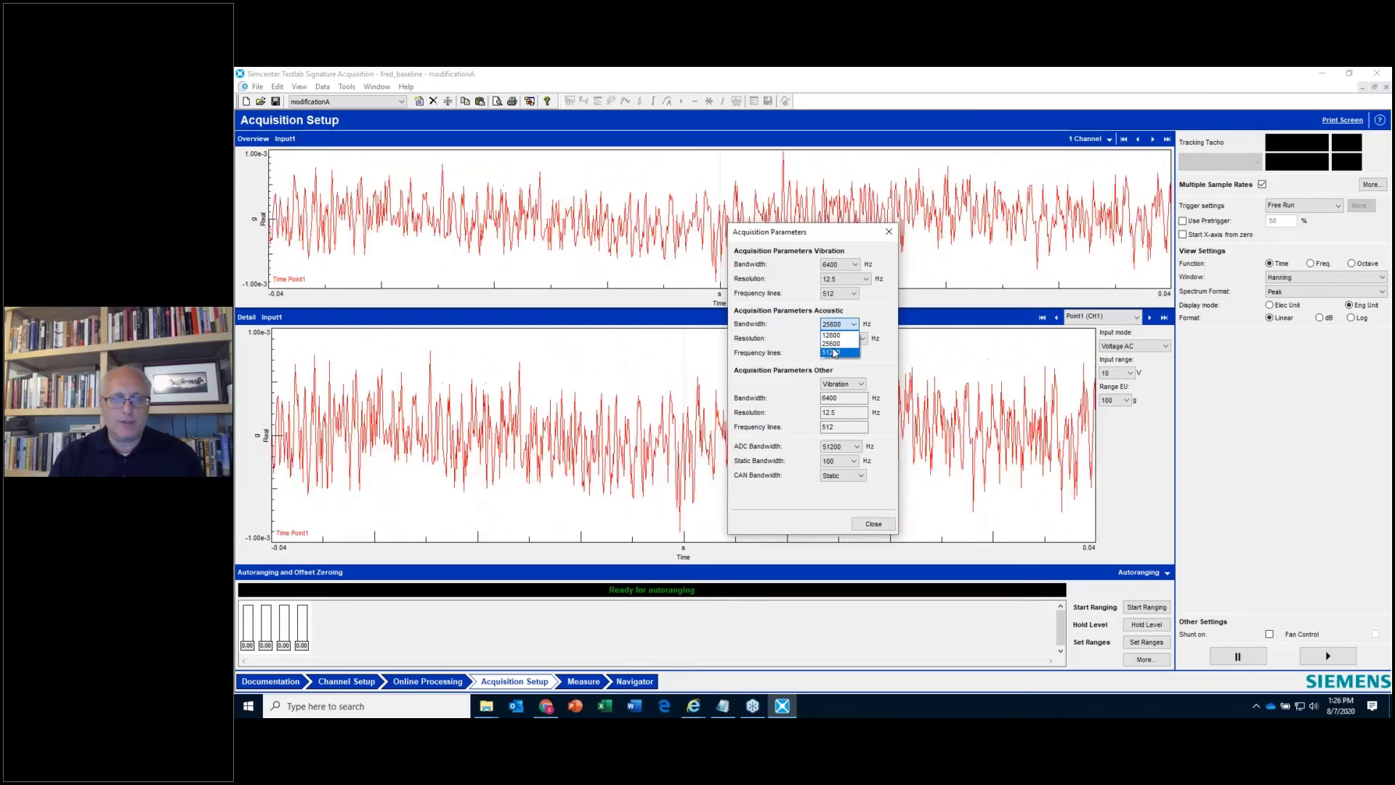
left_click(834, 342)
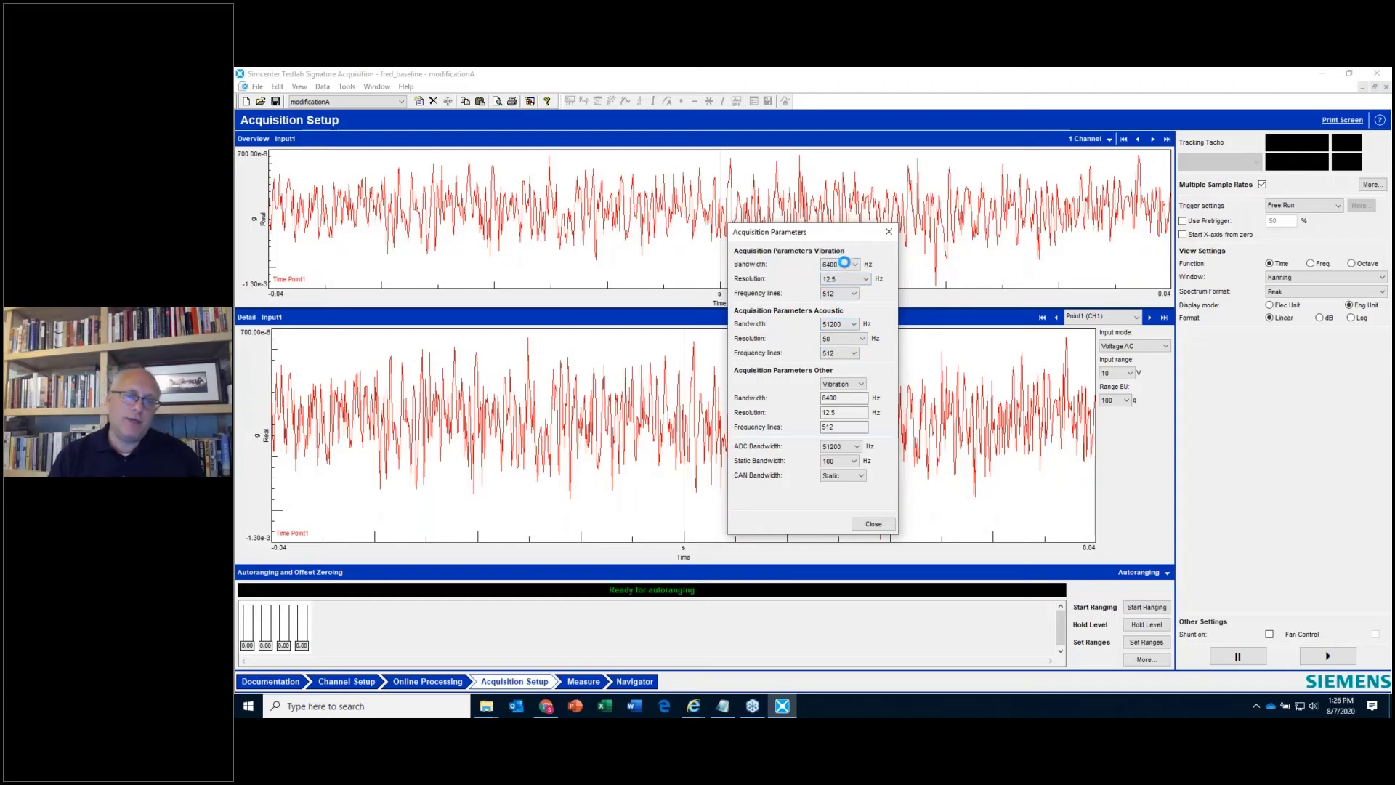
left_click(842, 264)
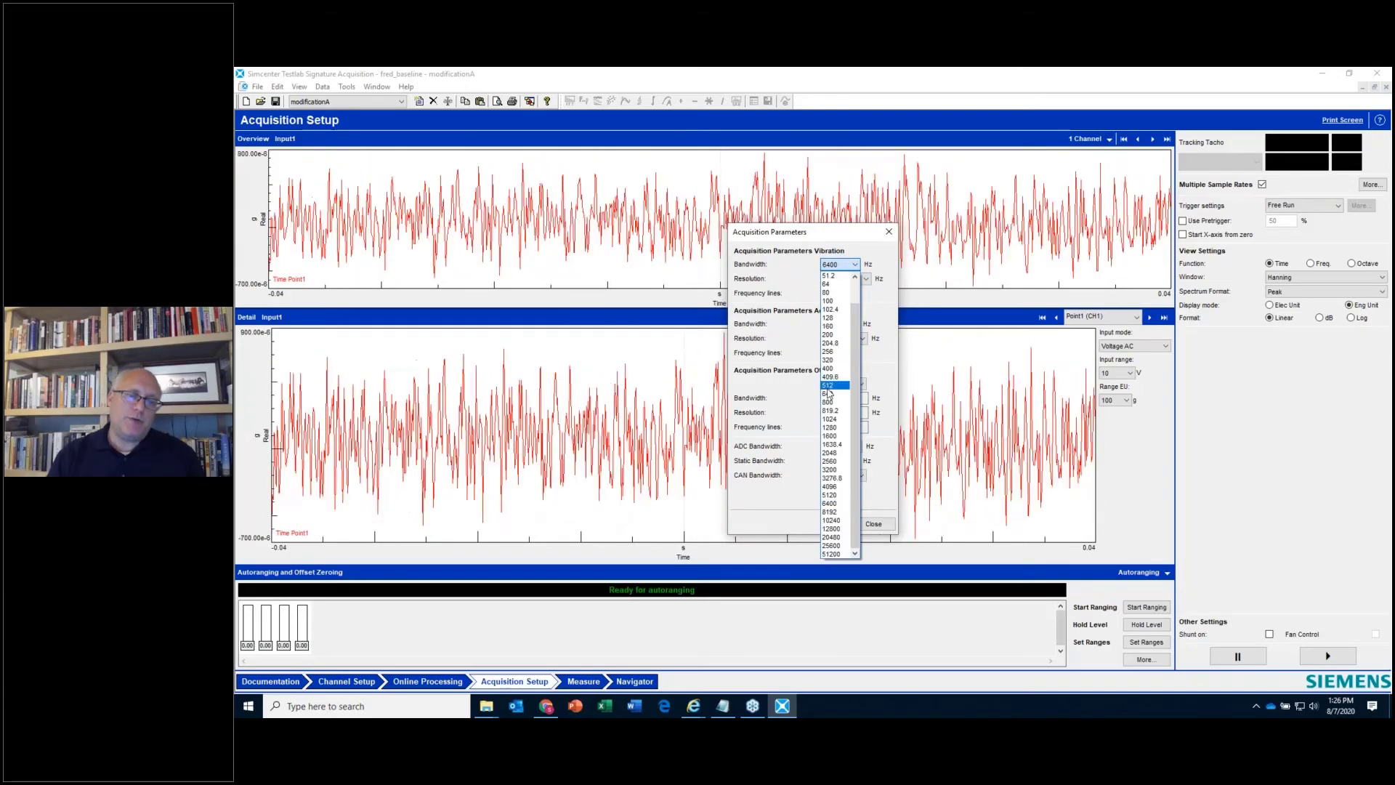
left_click(830, 402)
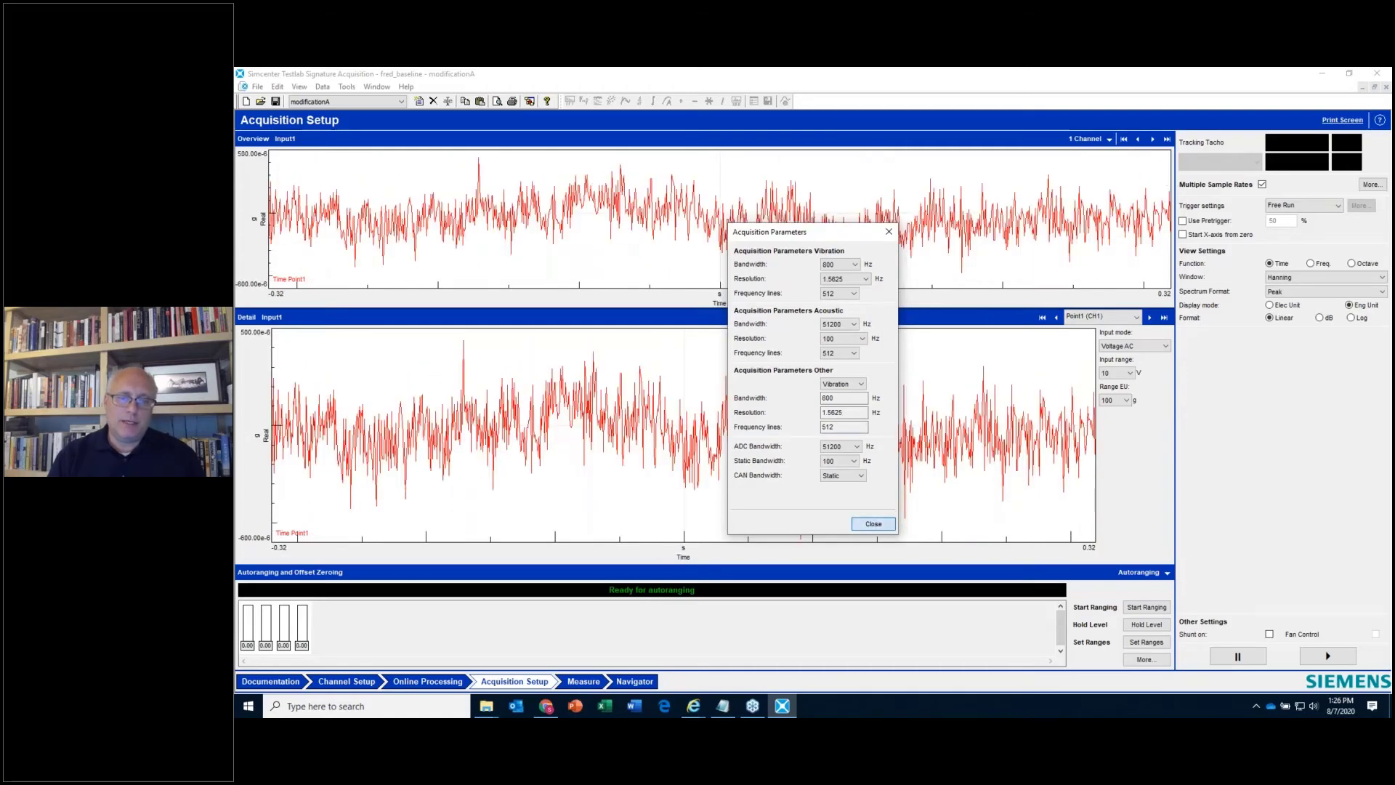
left_click(874, 523)
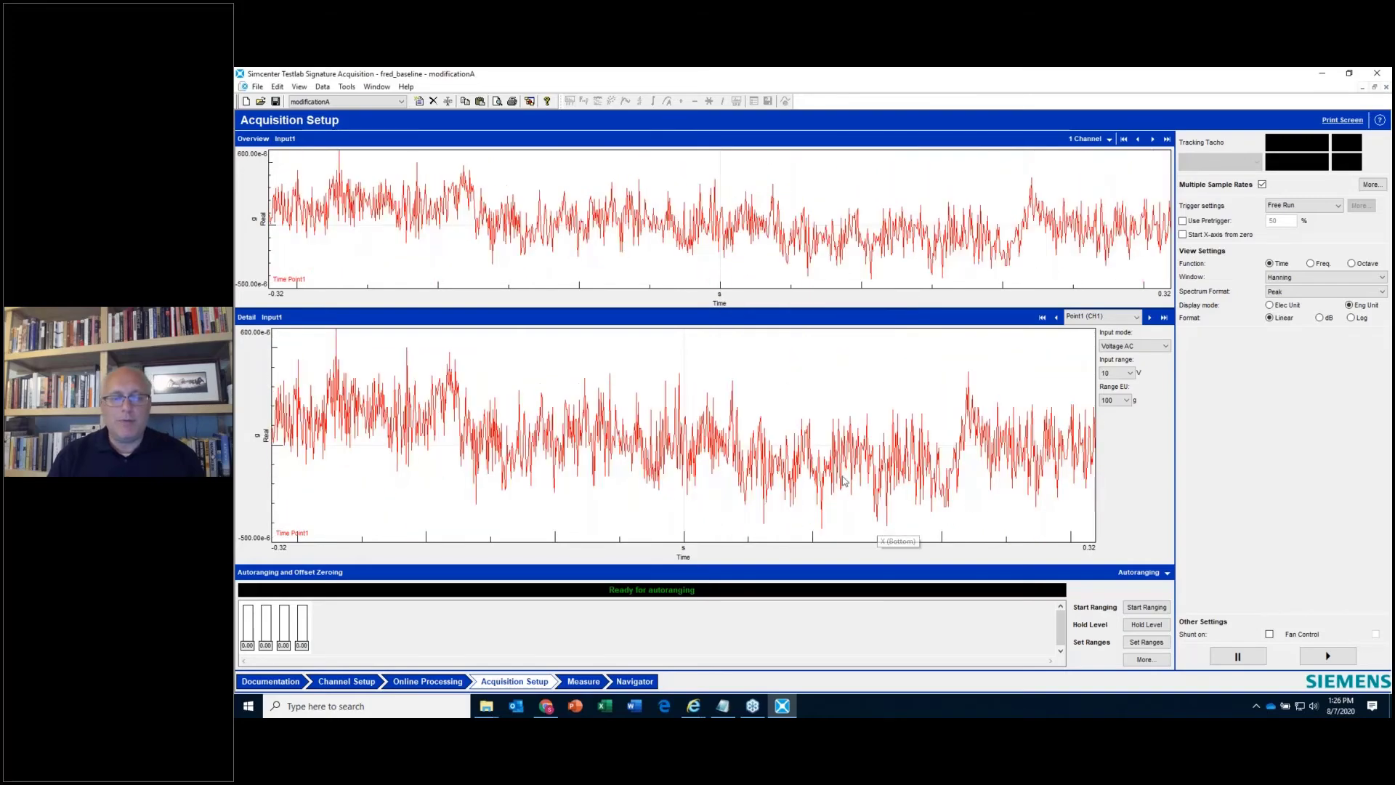
- In Channel Setup, assign Input4 to the Acoustic channel group and set its measured quantity to Force
left_click(346, 681)
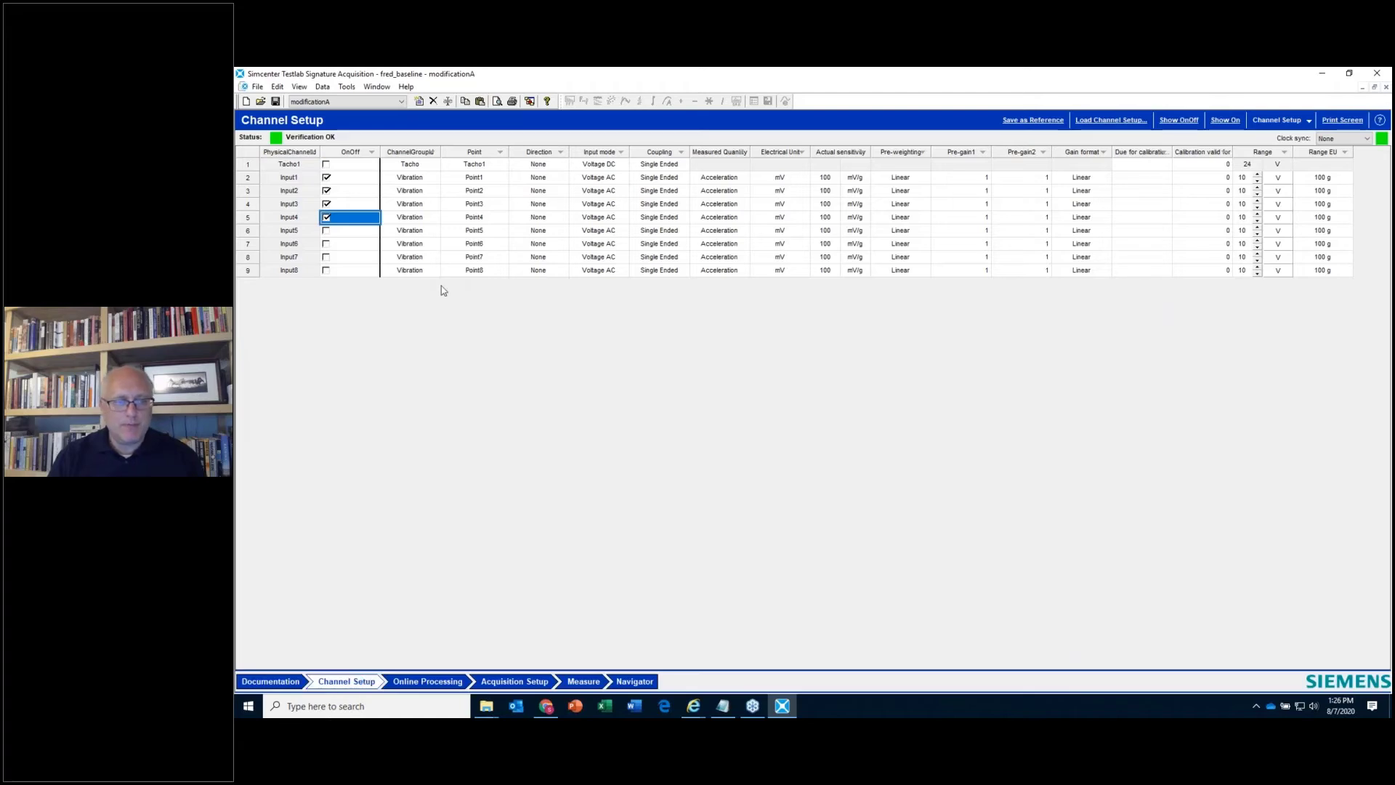
left_click(430, 218)
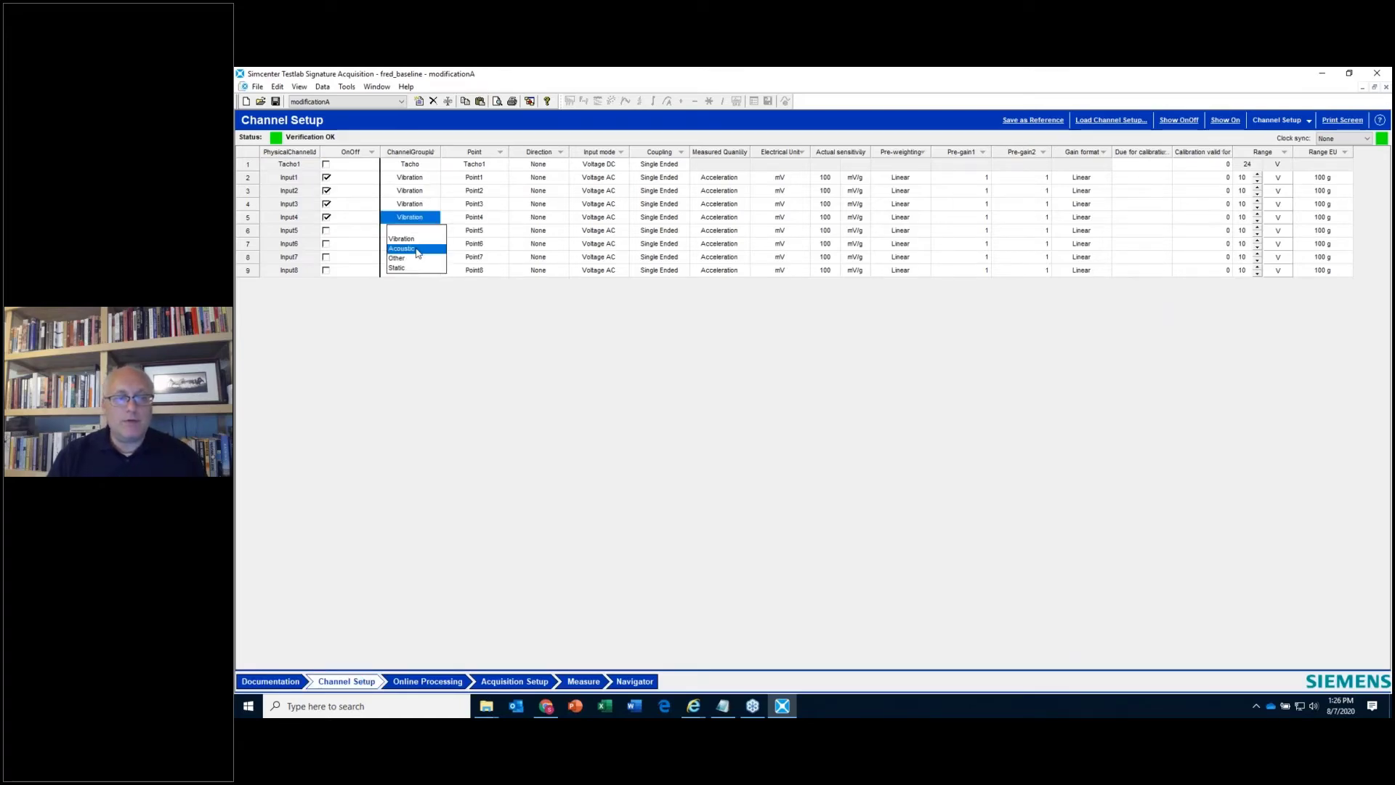
left_click(416, 248)
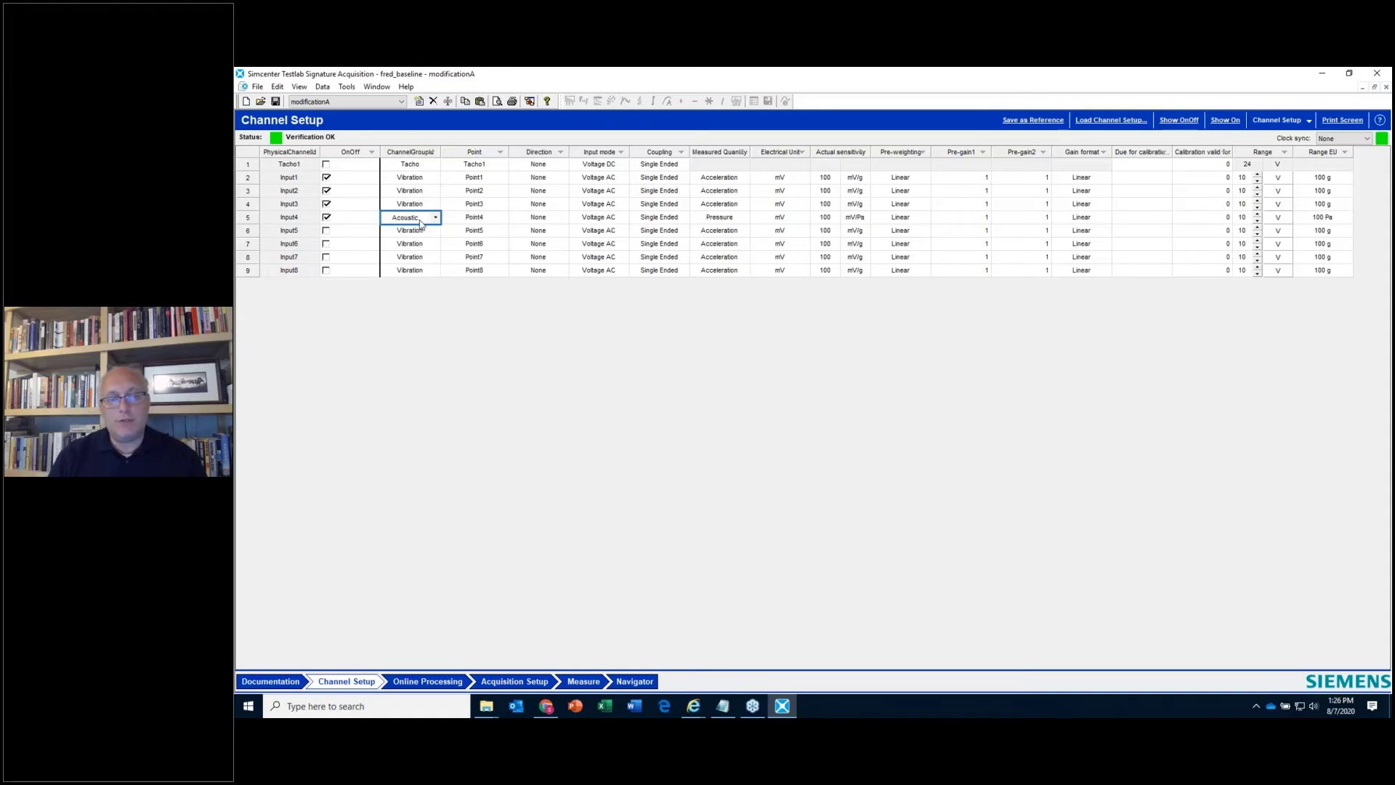
left_click(750, 219)
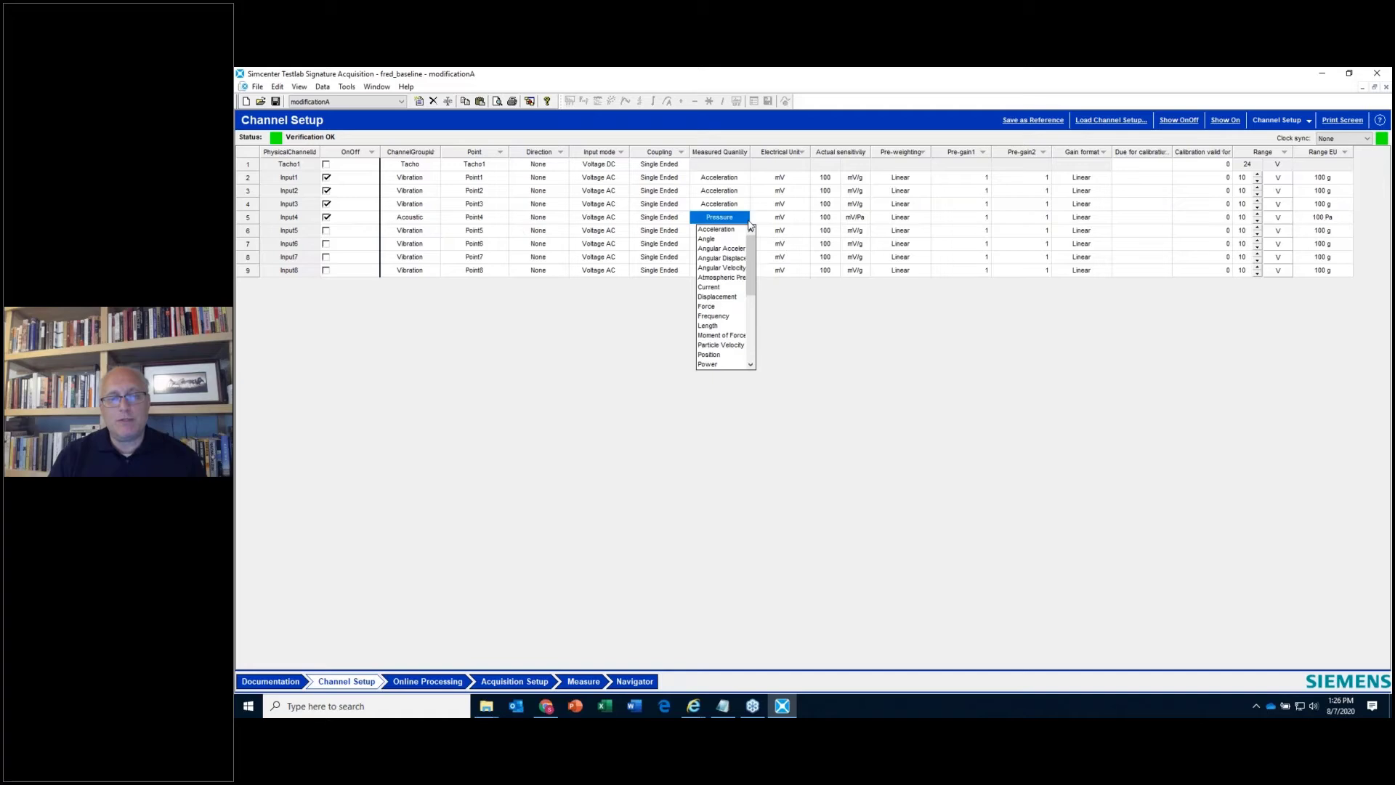
left_click(716, 307)
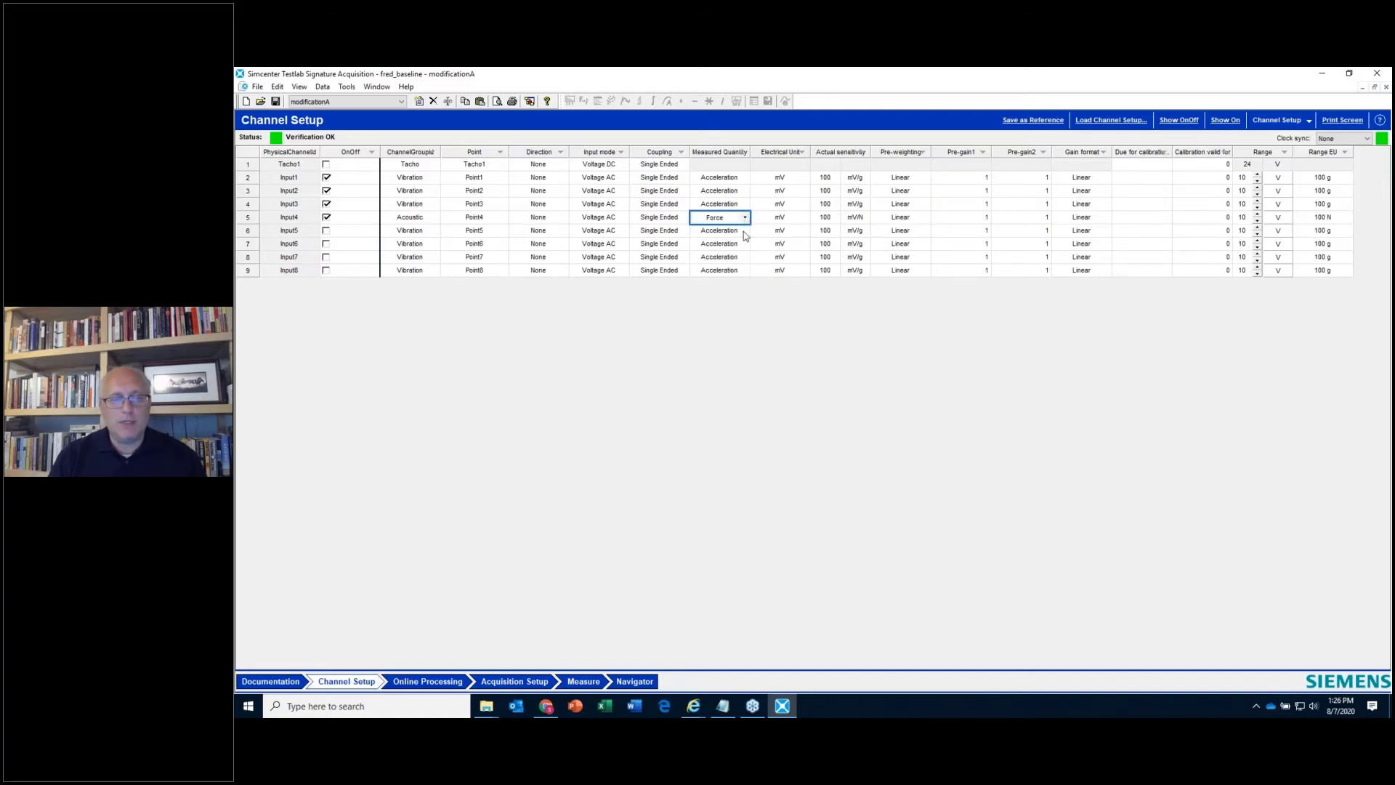
- Set Input5's measured quantity to Displacement, switch the channel on and assign it to the Acoustic channel group
left_click(743, 231)
left_click(718, 311)
left_click(347, 234)
left_click(437, 233)
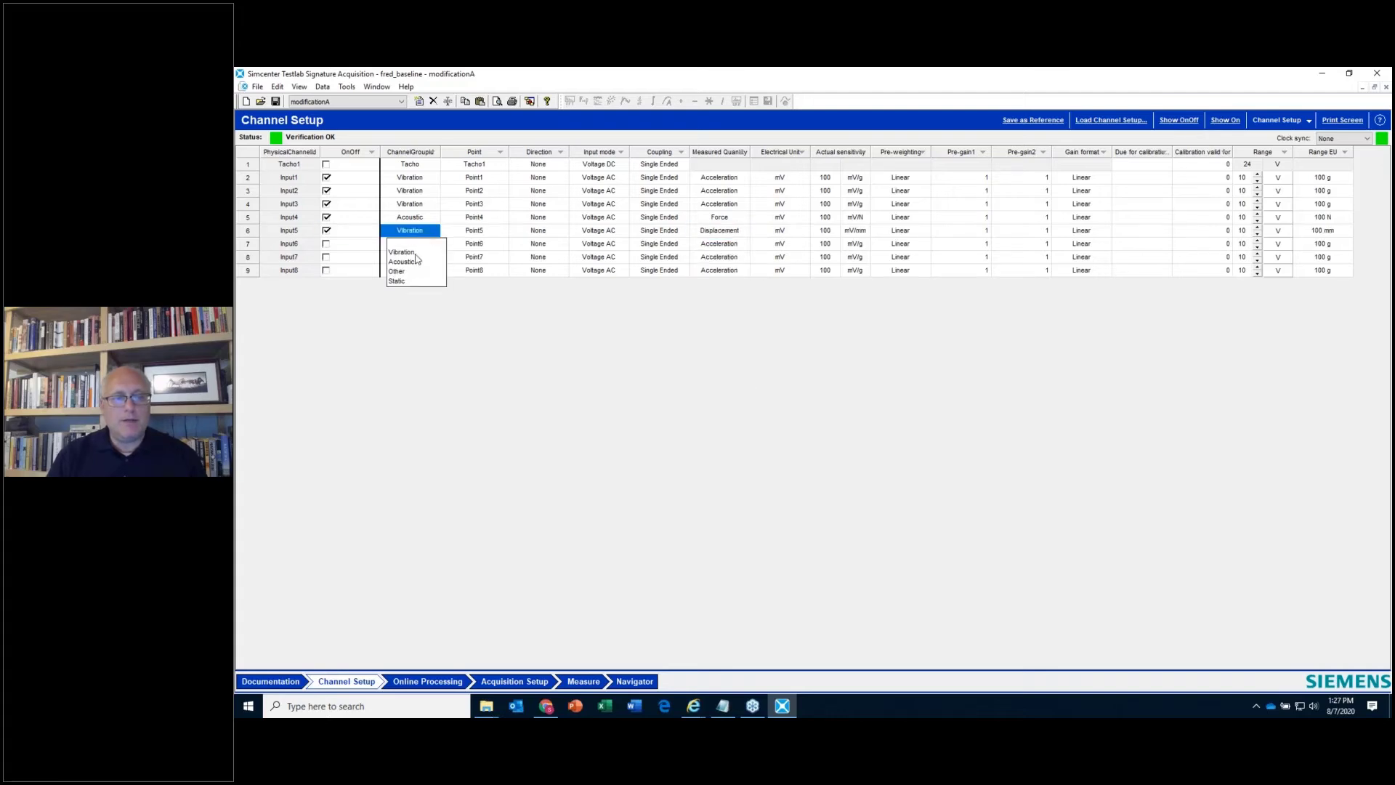
left_click(415, 261)
key("a")
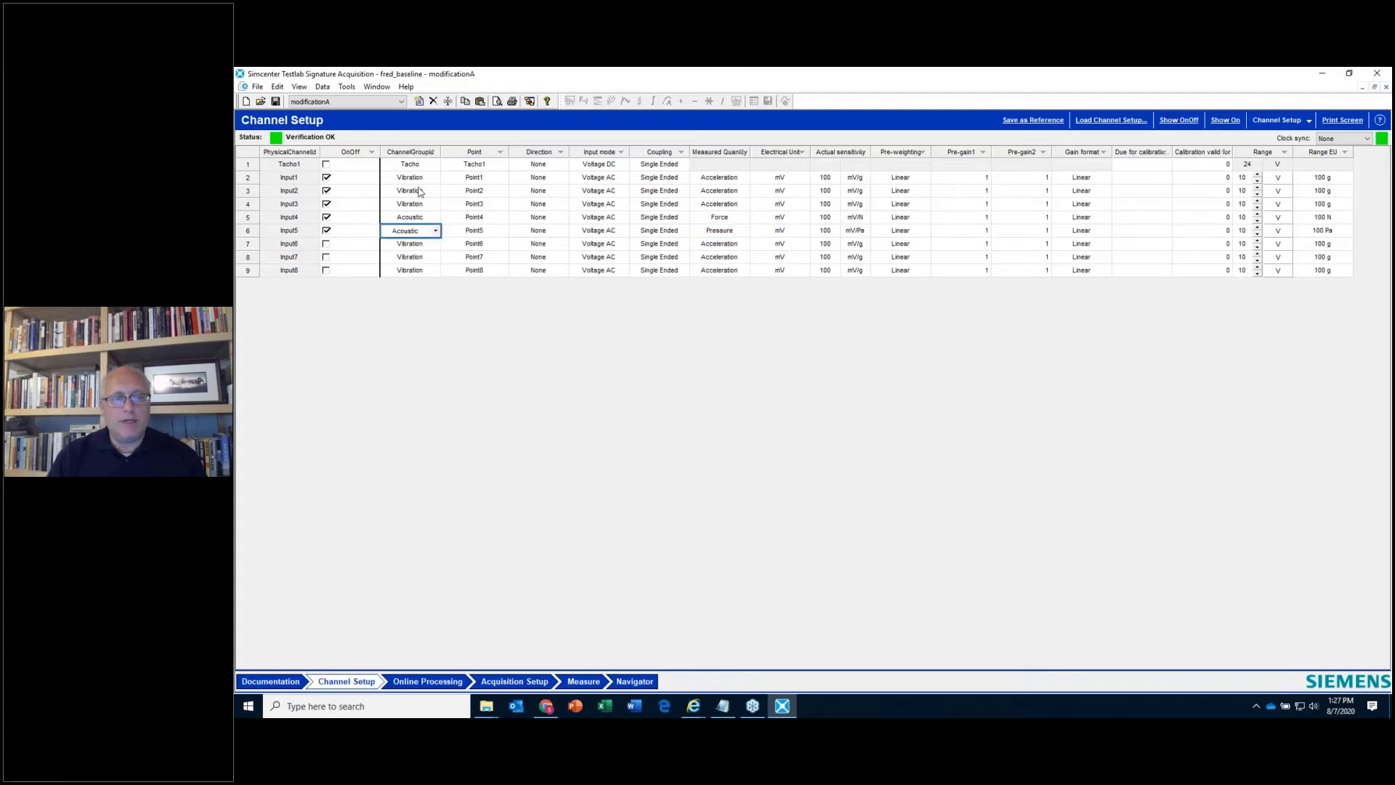
- Change the channel group of Input1 to Other
left_click_drag(417, 177, 423, 208)
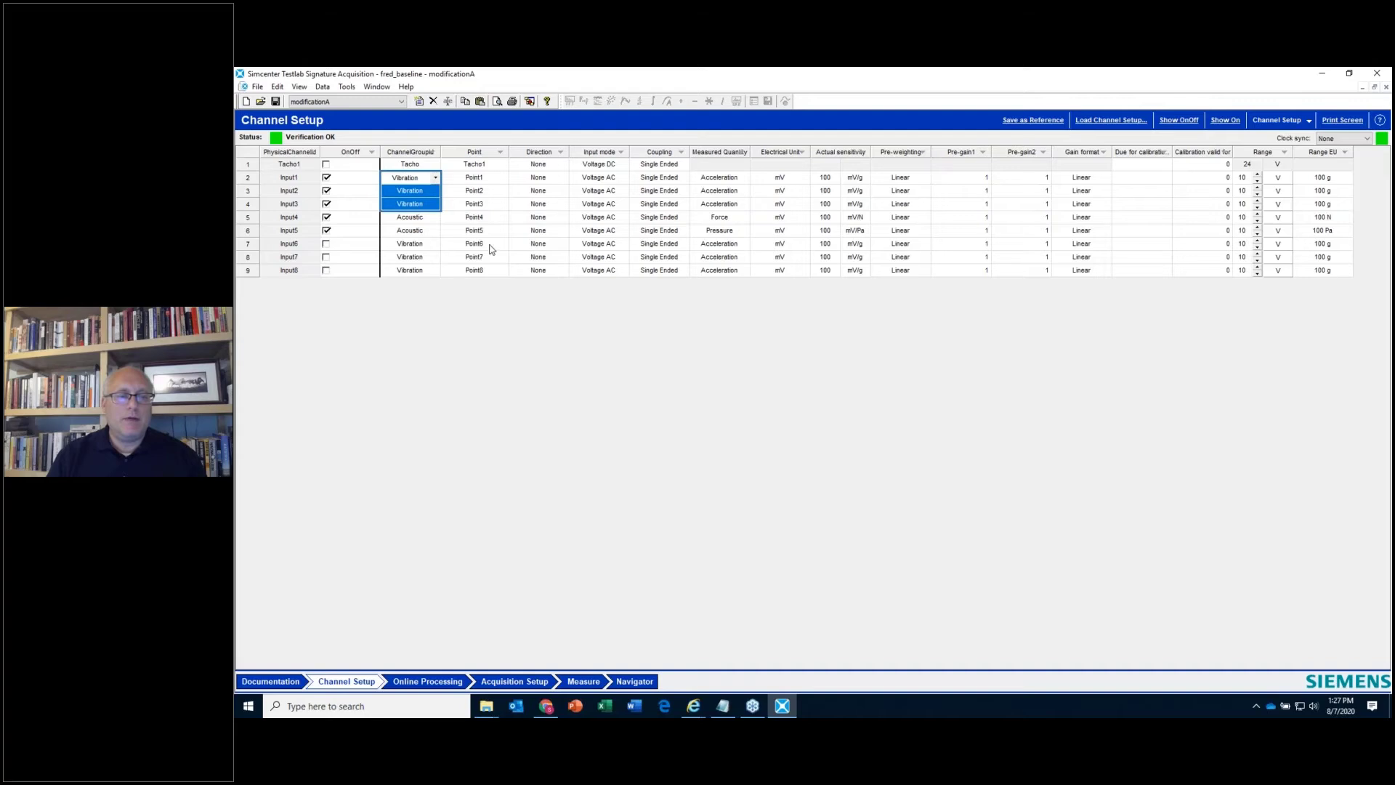
left_click(436, 178)
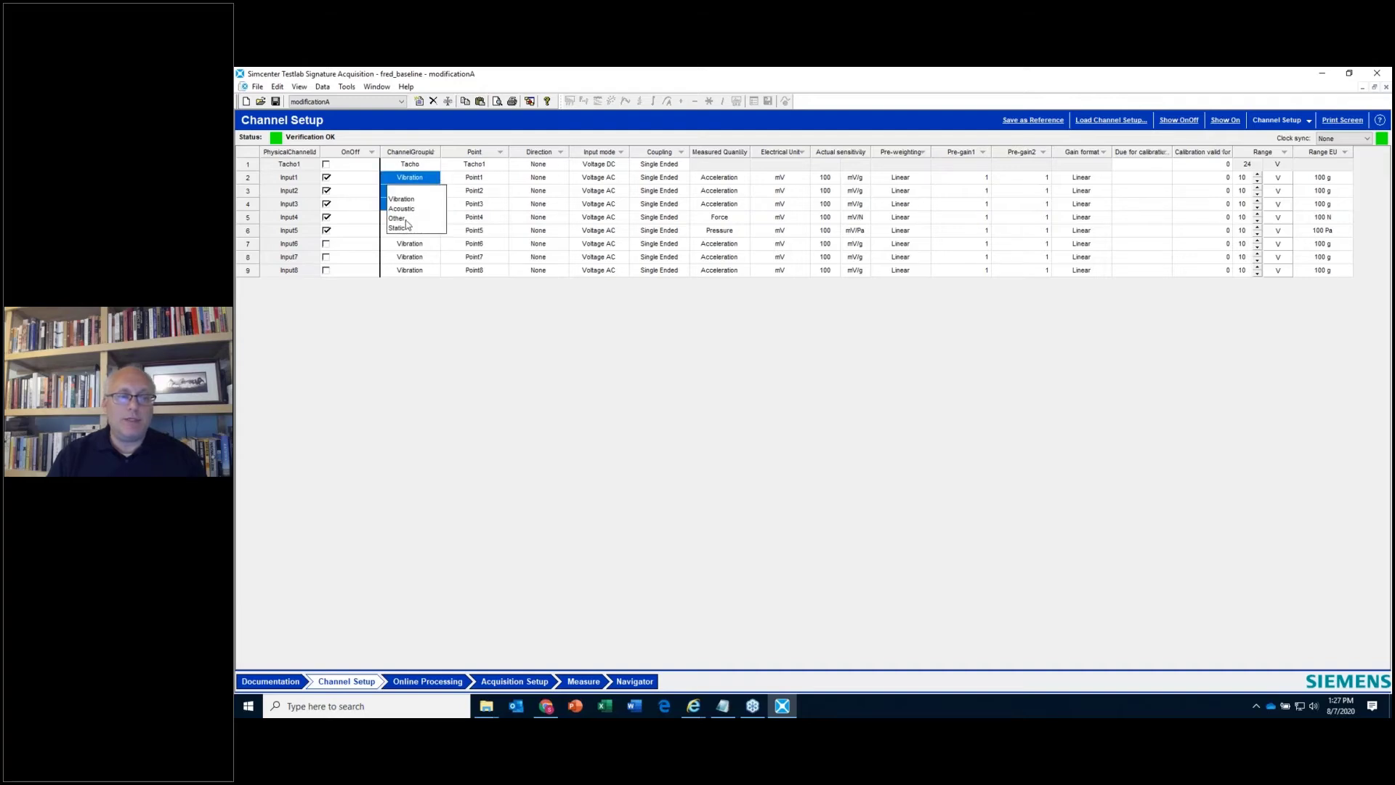
left_click(407, 224)
left_click(432, 193)
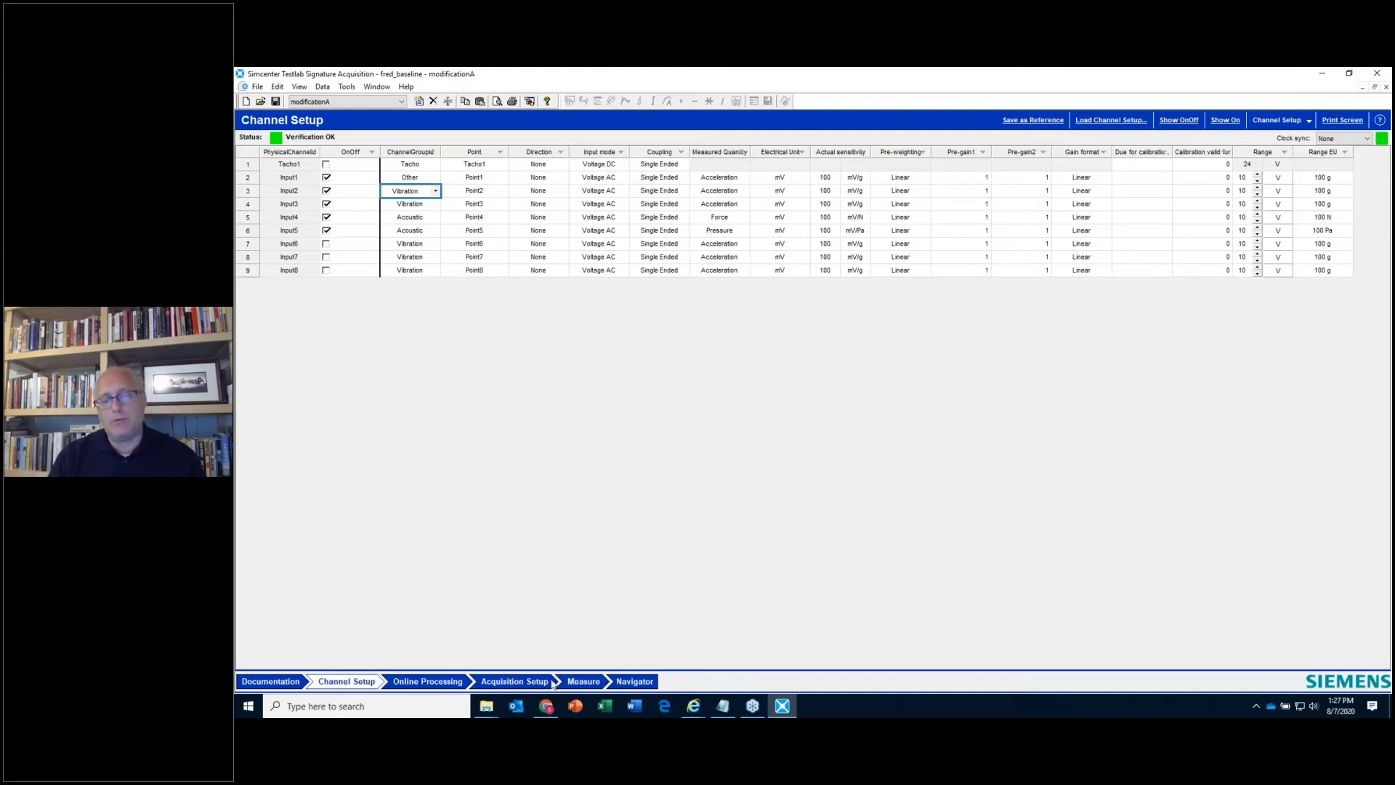
- Record a short measurement run on the Measure sheet and disarm the acquisition
left_click(586, 683)
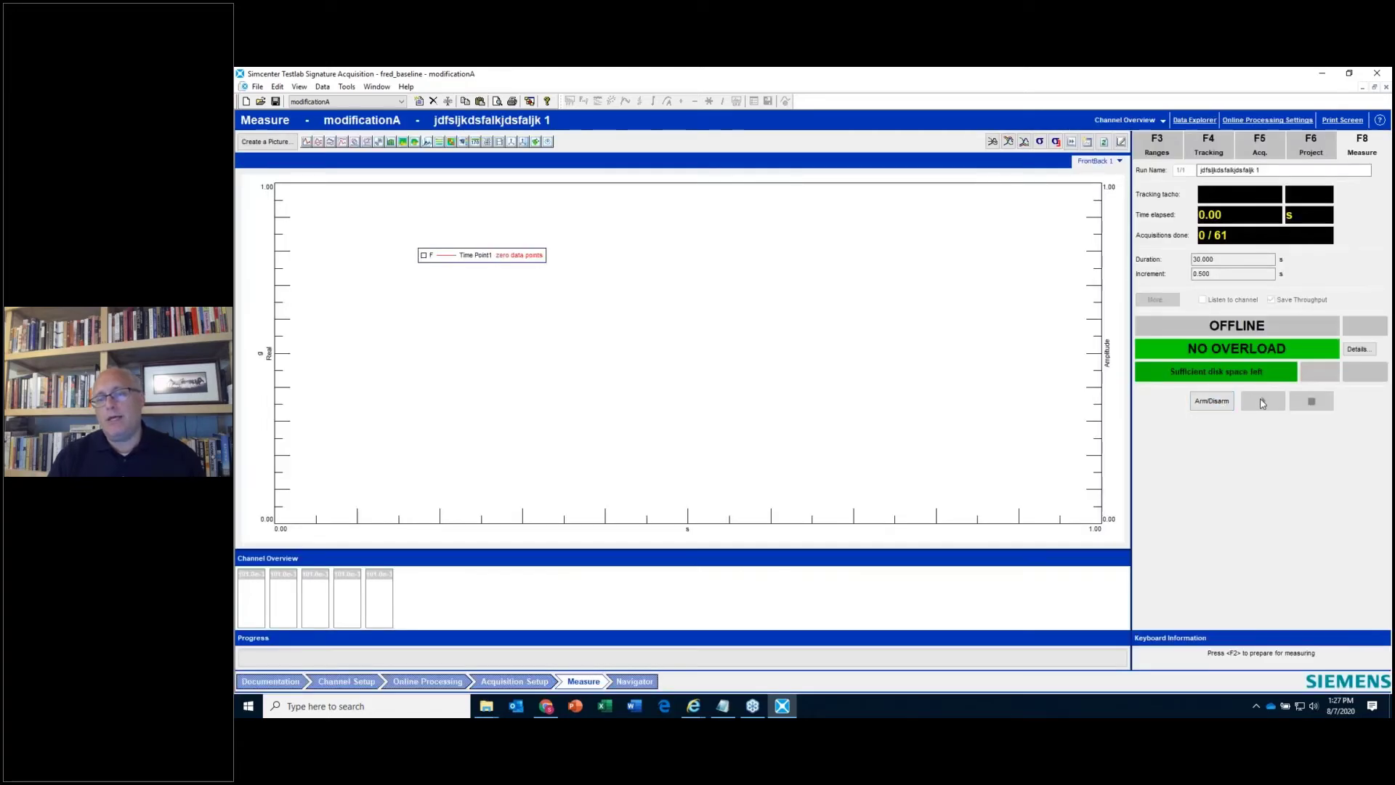
left_click(1262, 402)
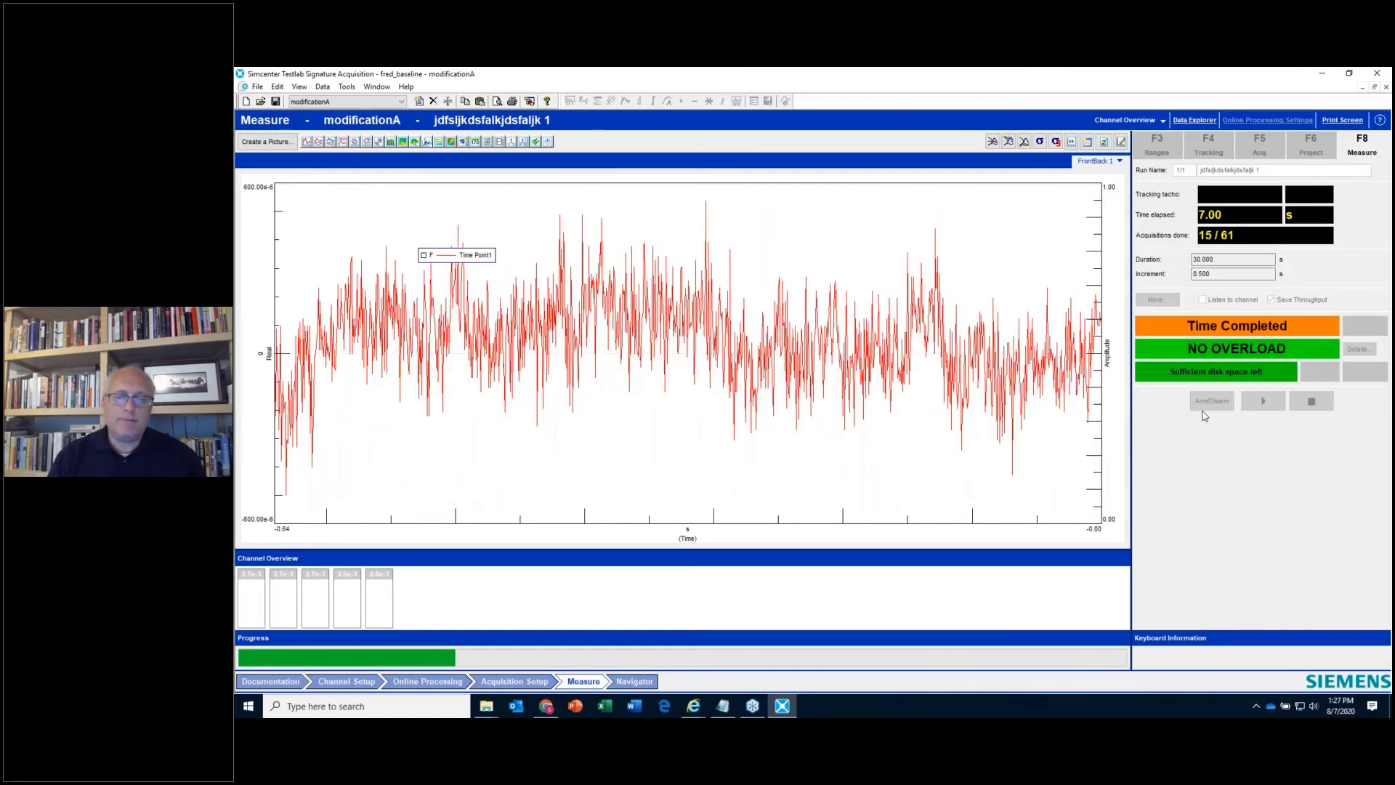
left_click(786, 403)
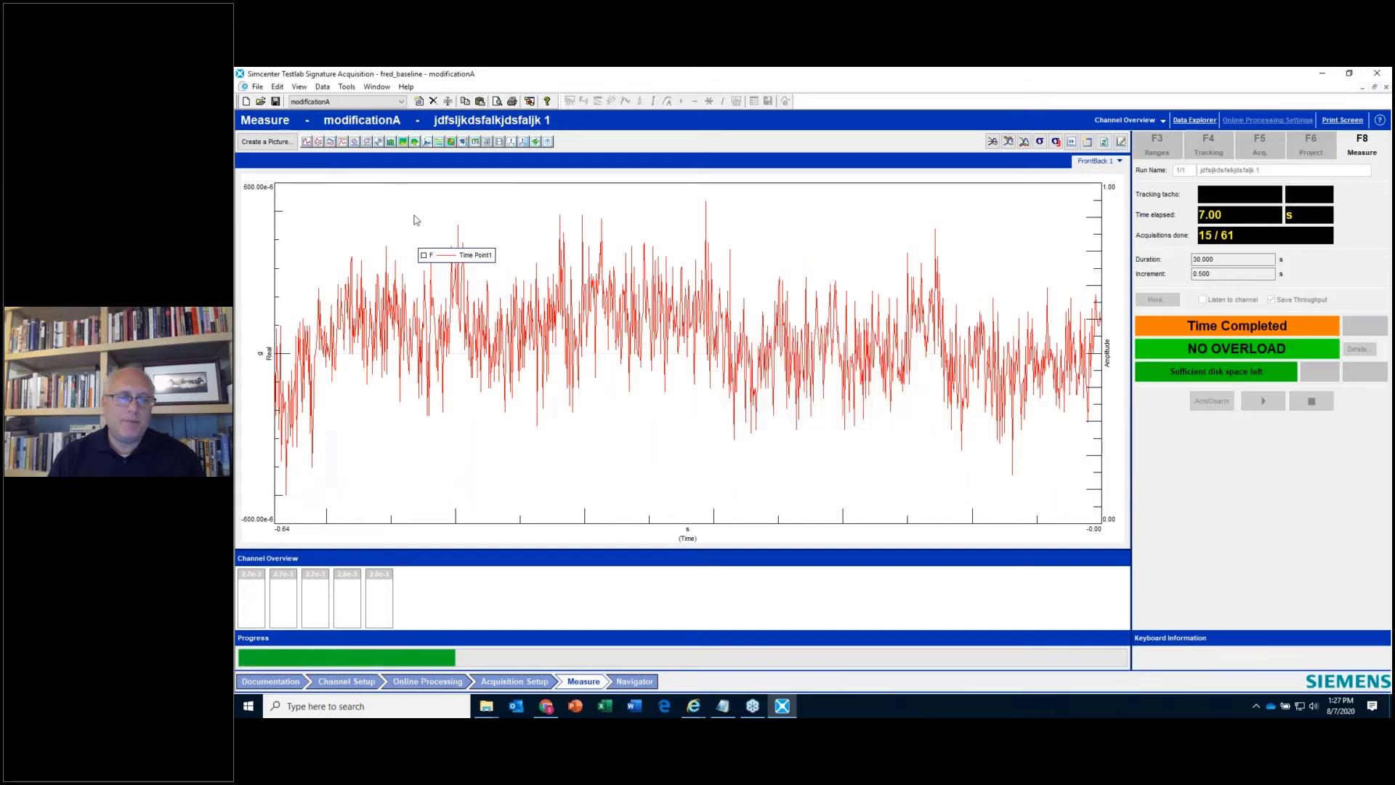
left_click(329, 102)
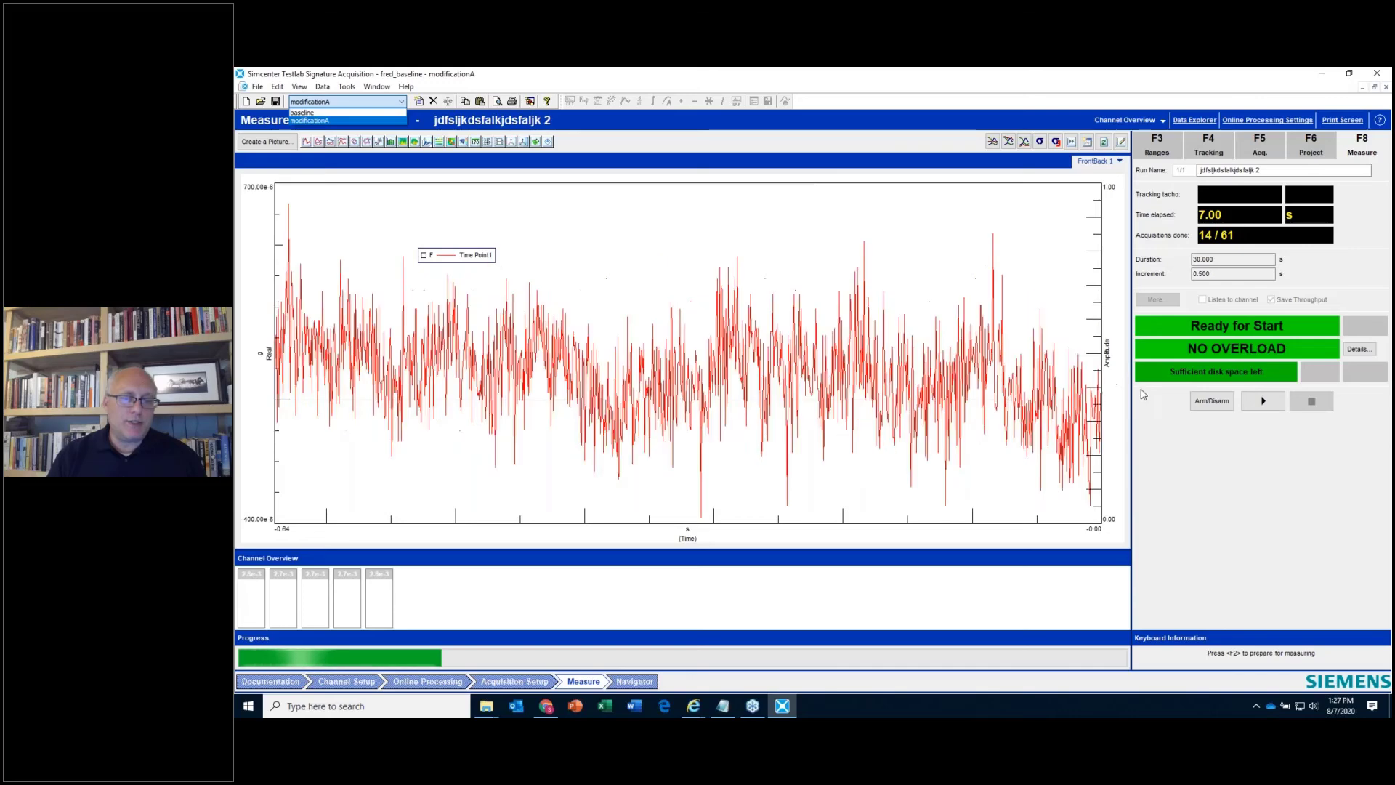
left_click(1210, 400)
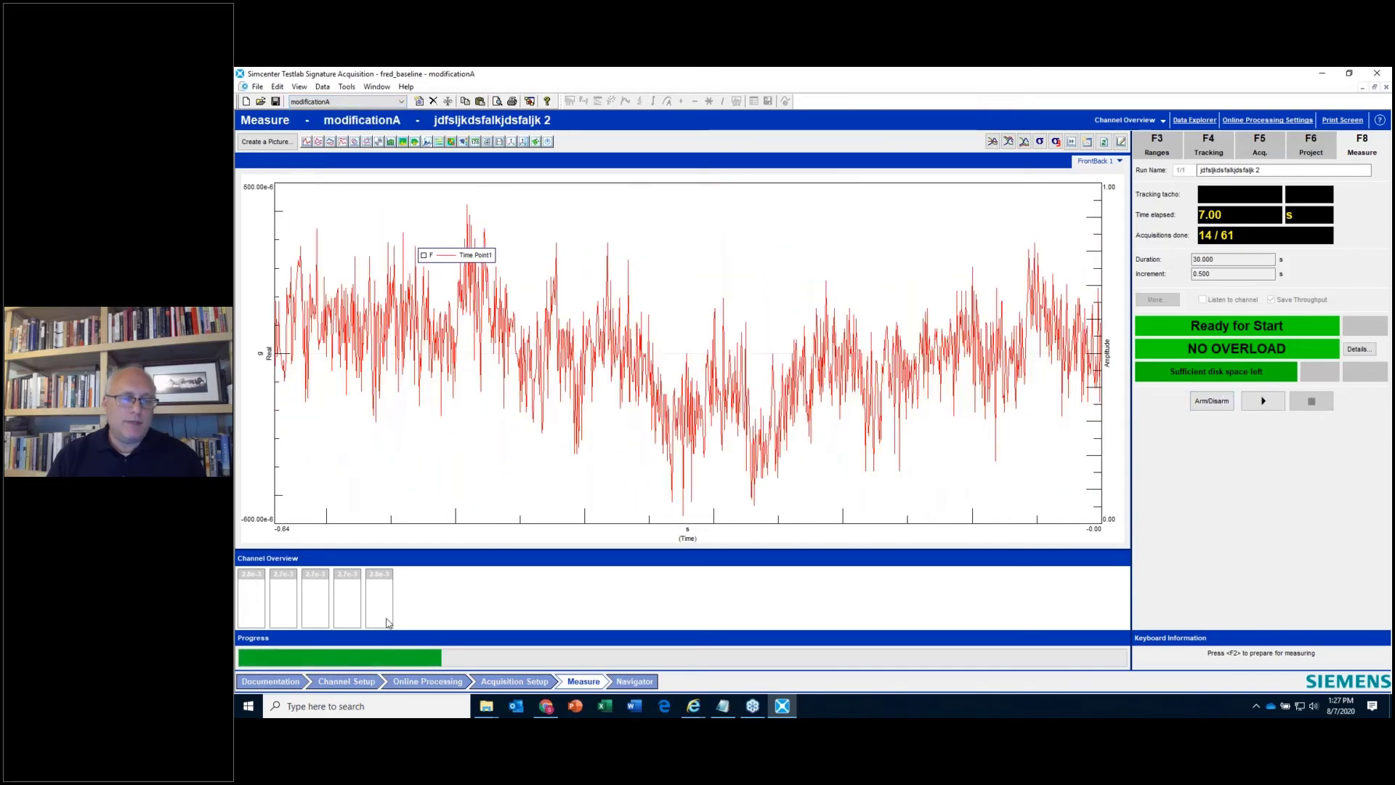
- Return to Channel Setup and switch the active section from modificationA to baseline
left_click(358, 683)
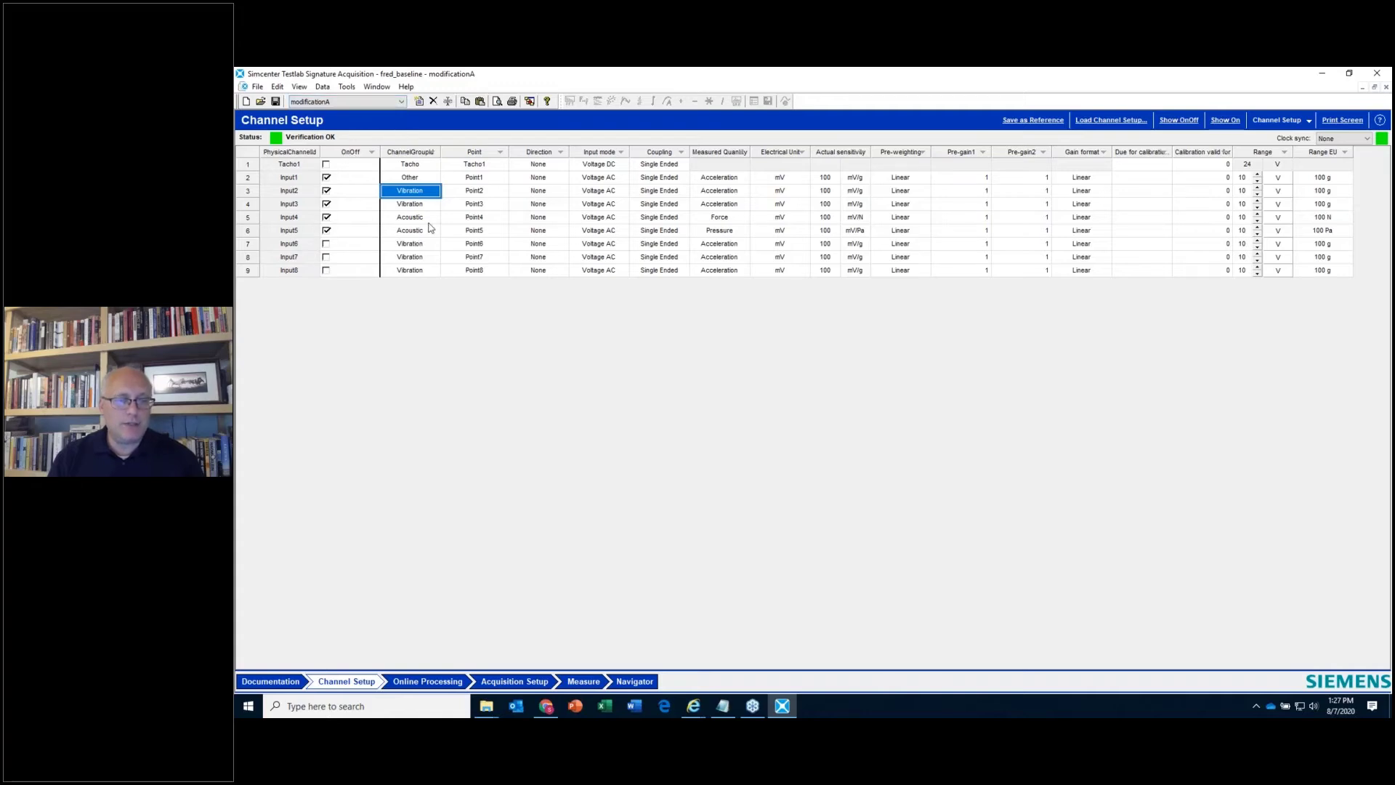
left_click(356, 105)
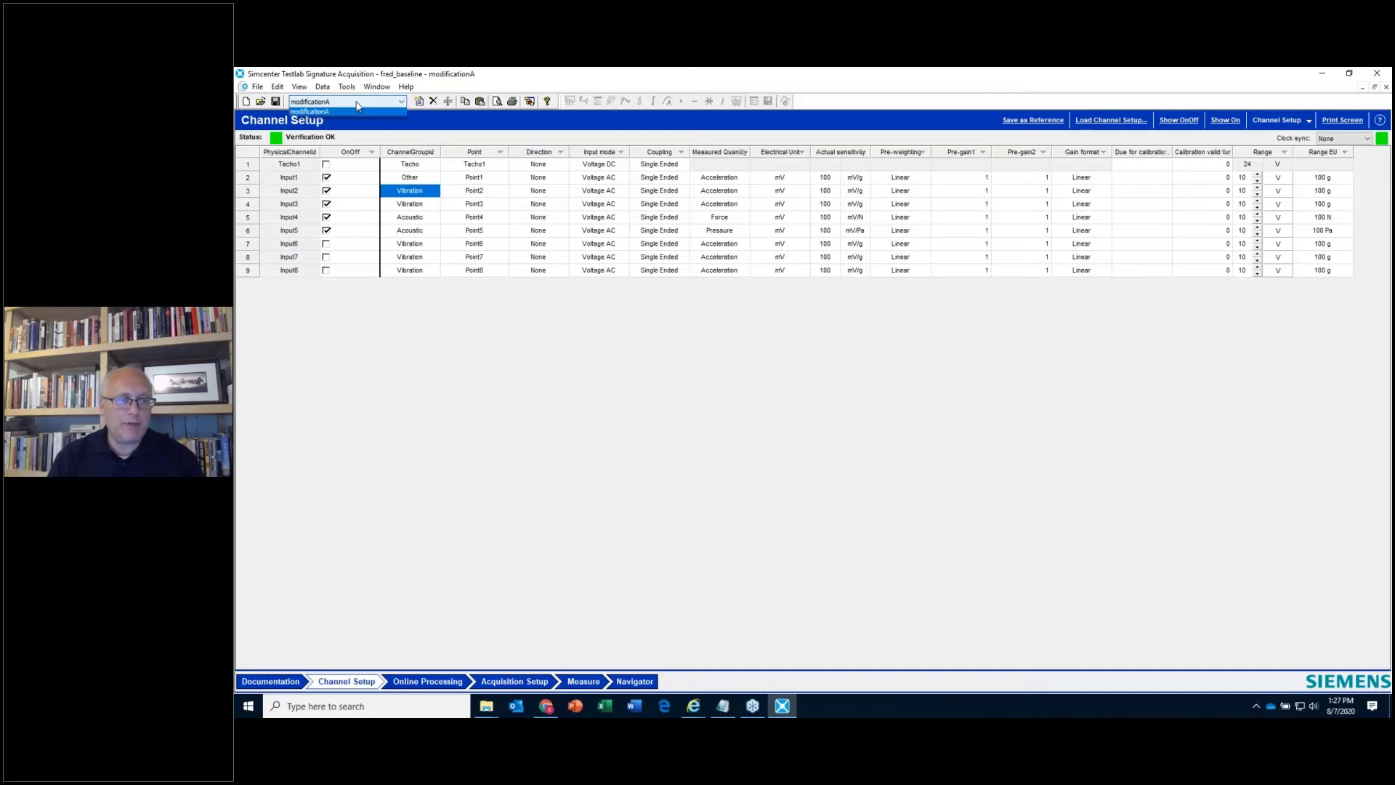
left_click(354, 112)
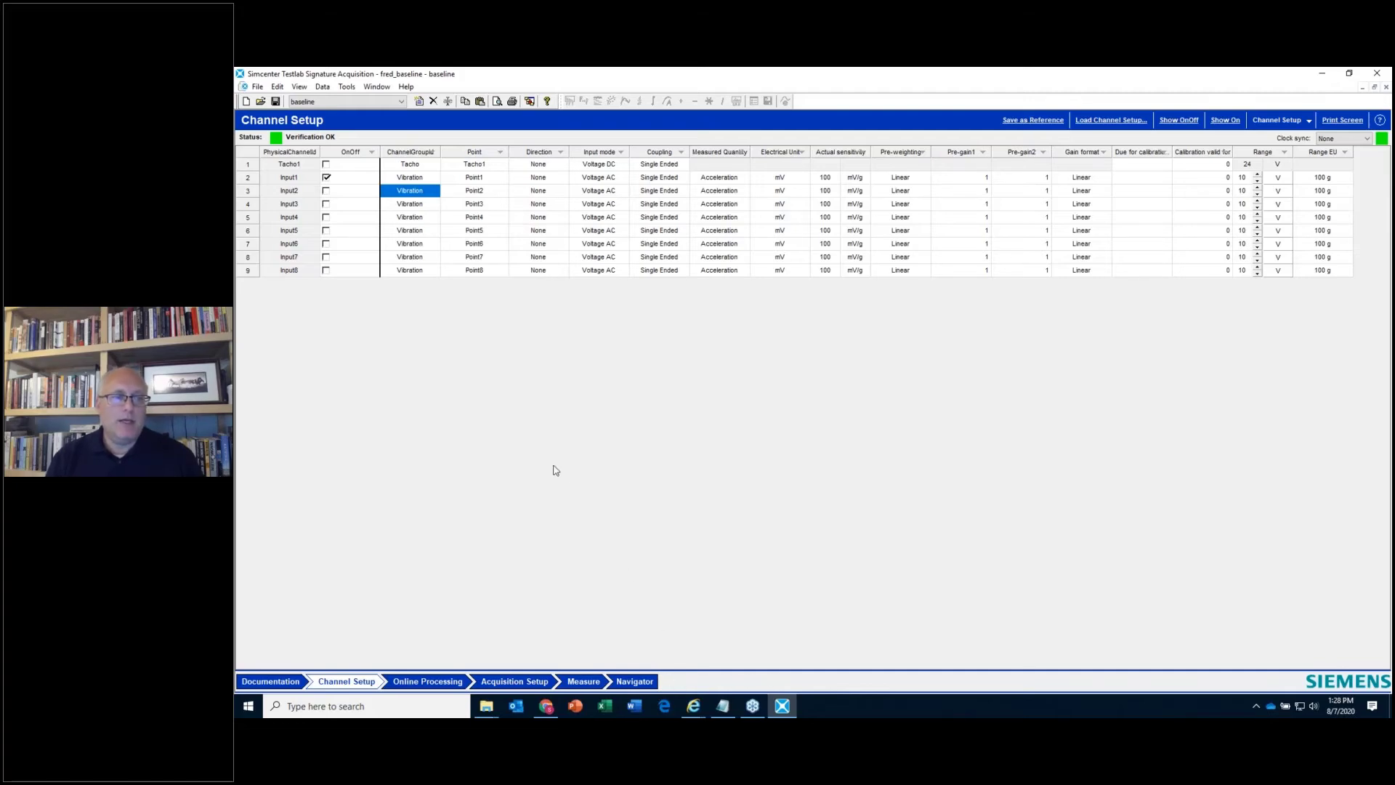
left_click(401, 104)
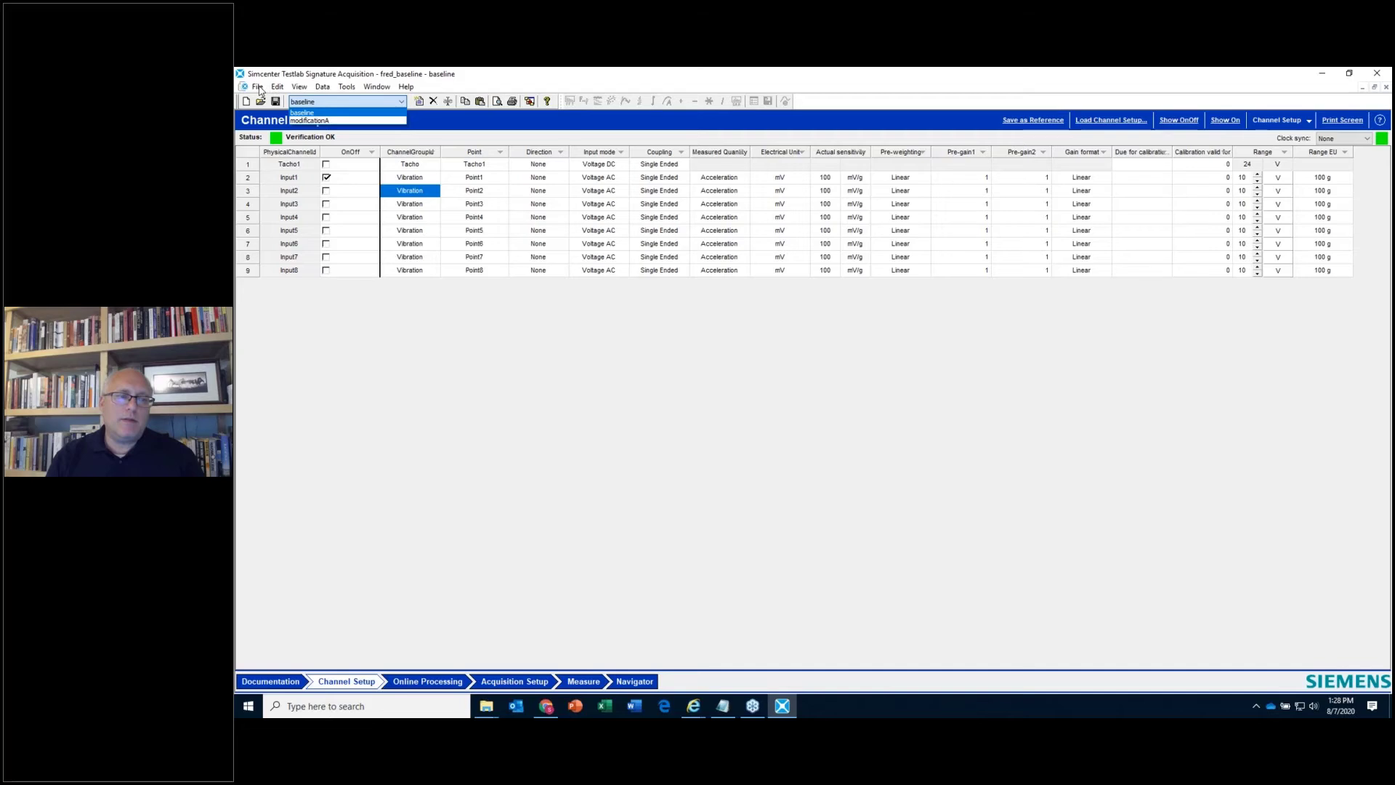
left_click(459, 378)
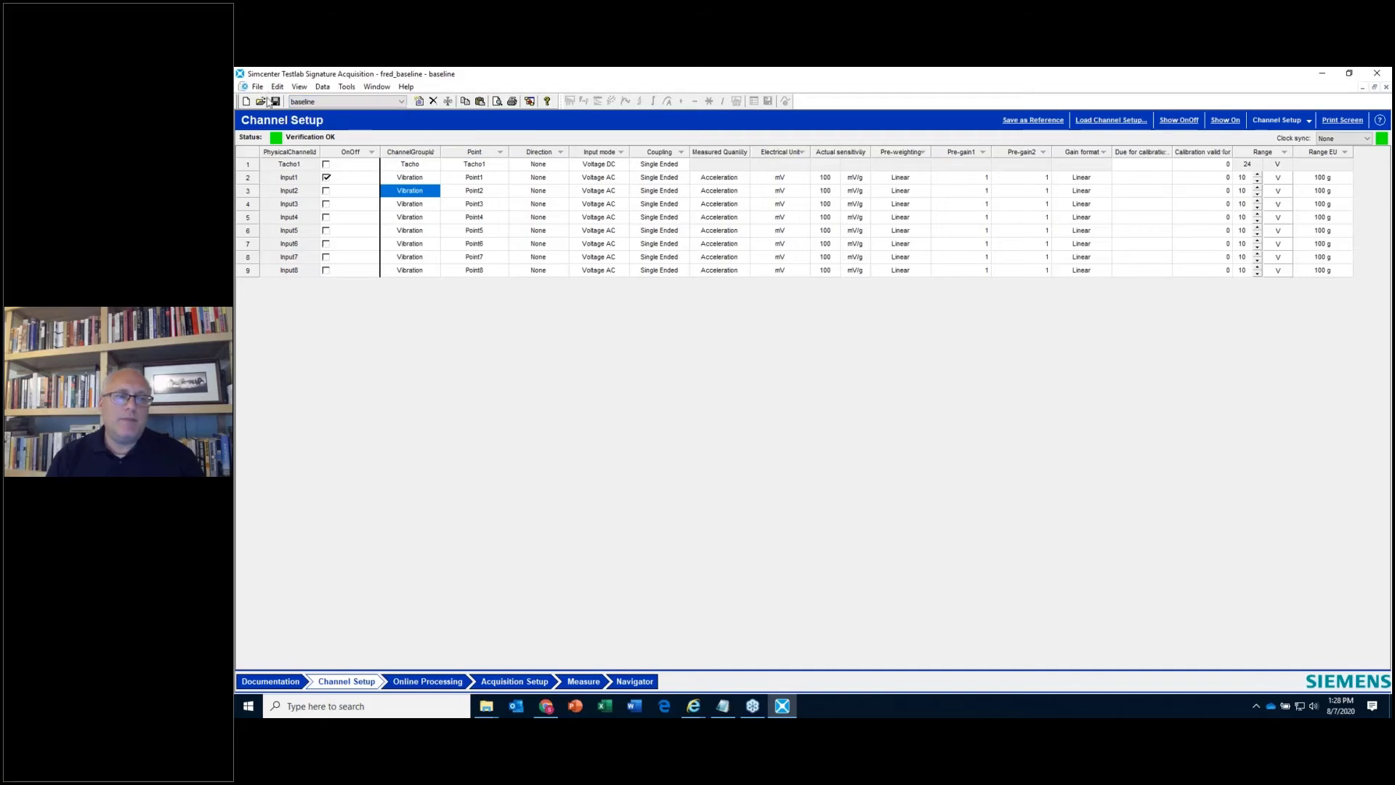
- Save the project as a template named BEST_TEST_EVER without measured data, with a template shortcut created on the Desktop
left_click(260, 87)
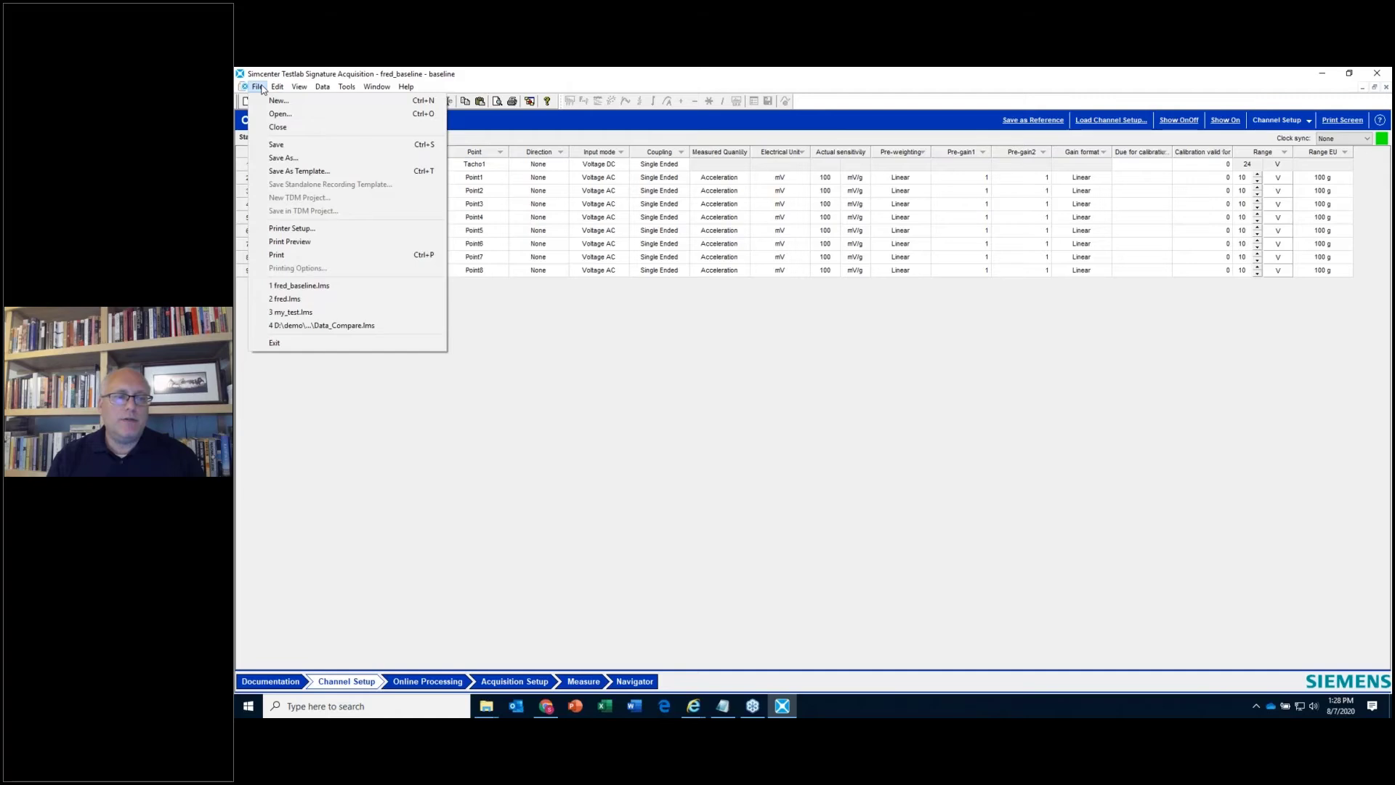
mouse_move(269, 91)
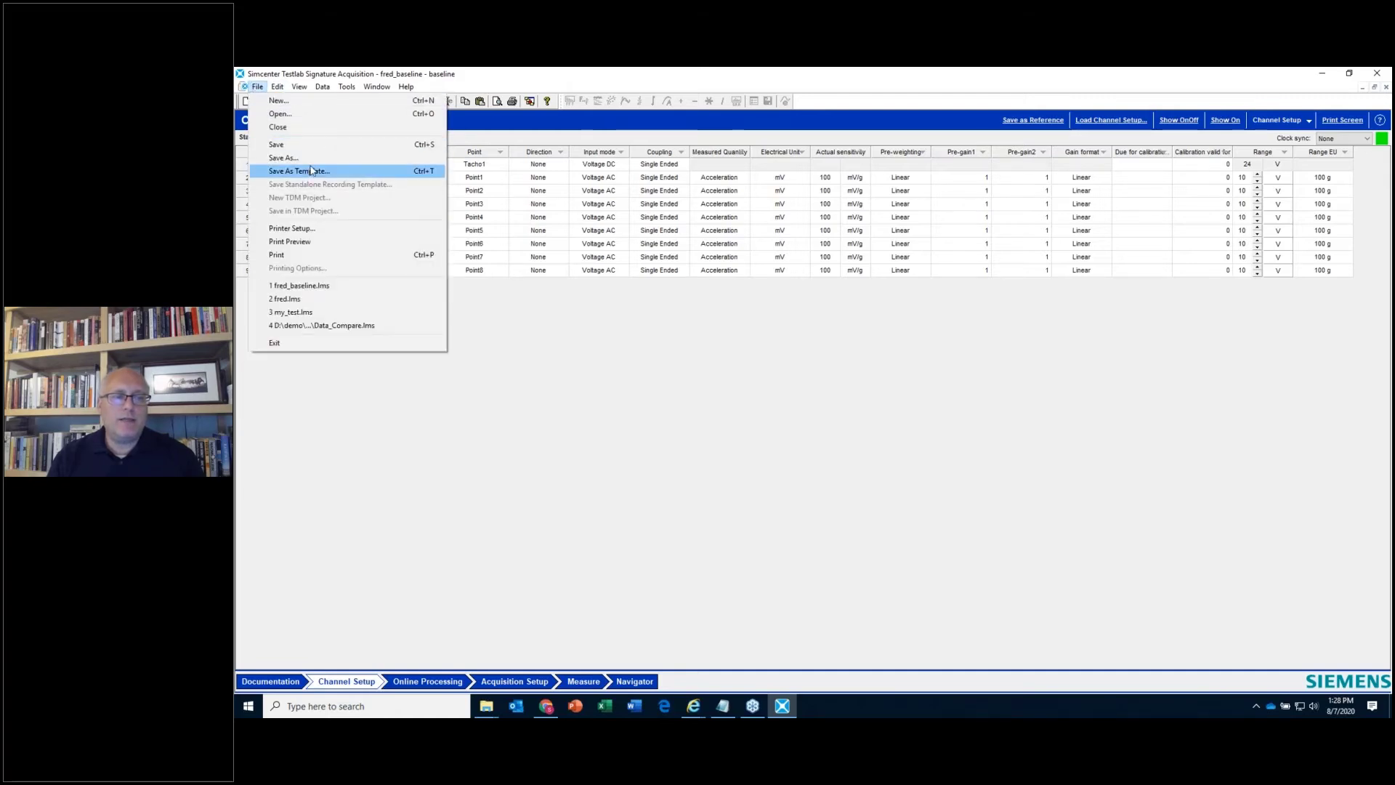
left_click(312, 171)
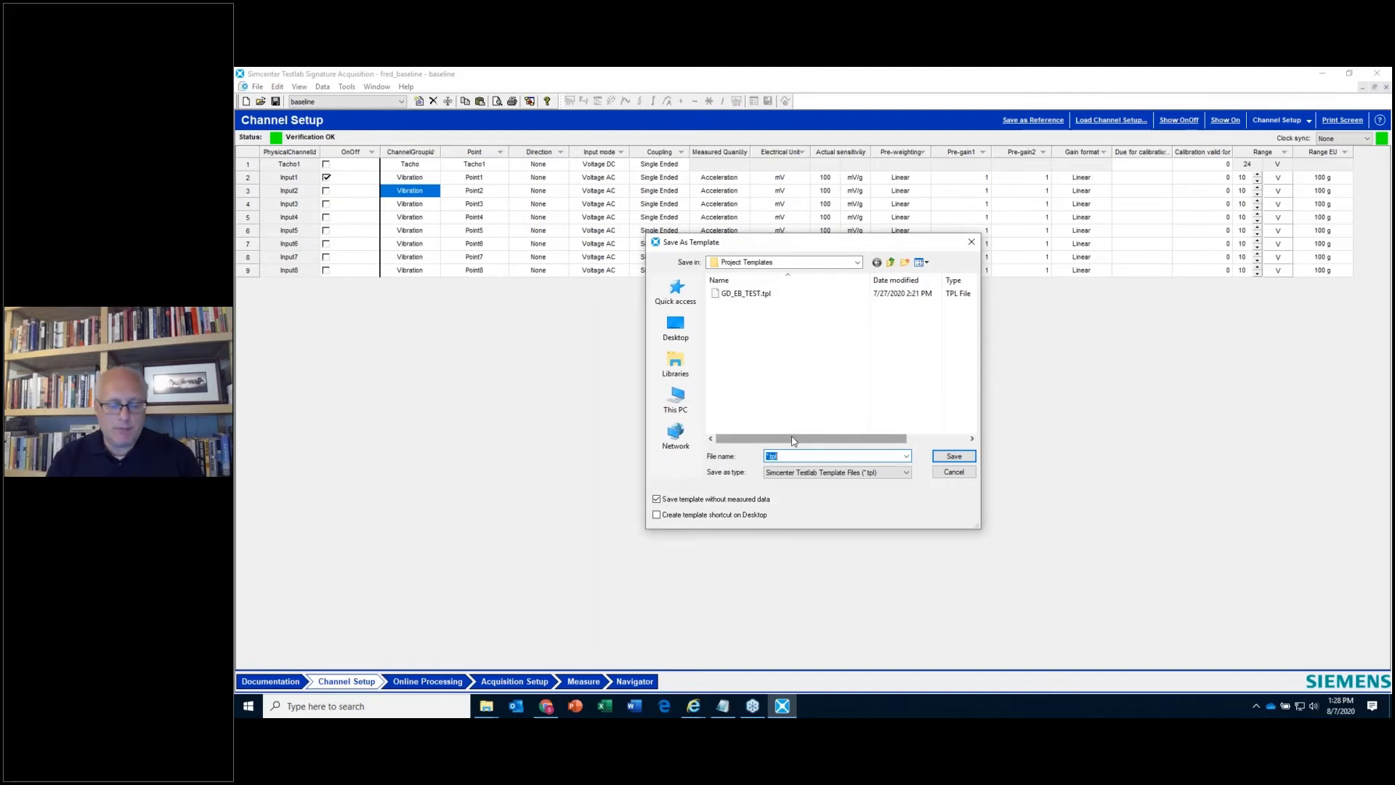
type("BEST_TEST_EVER")
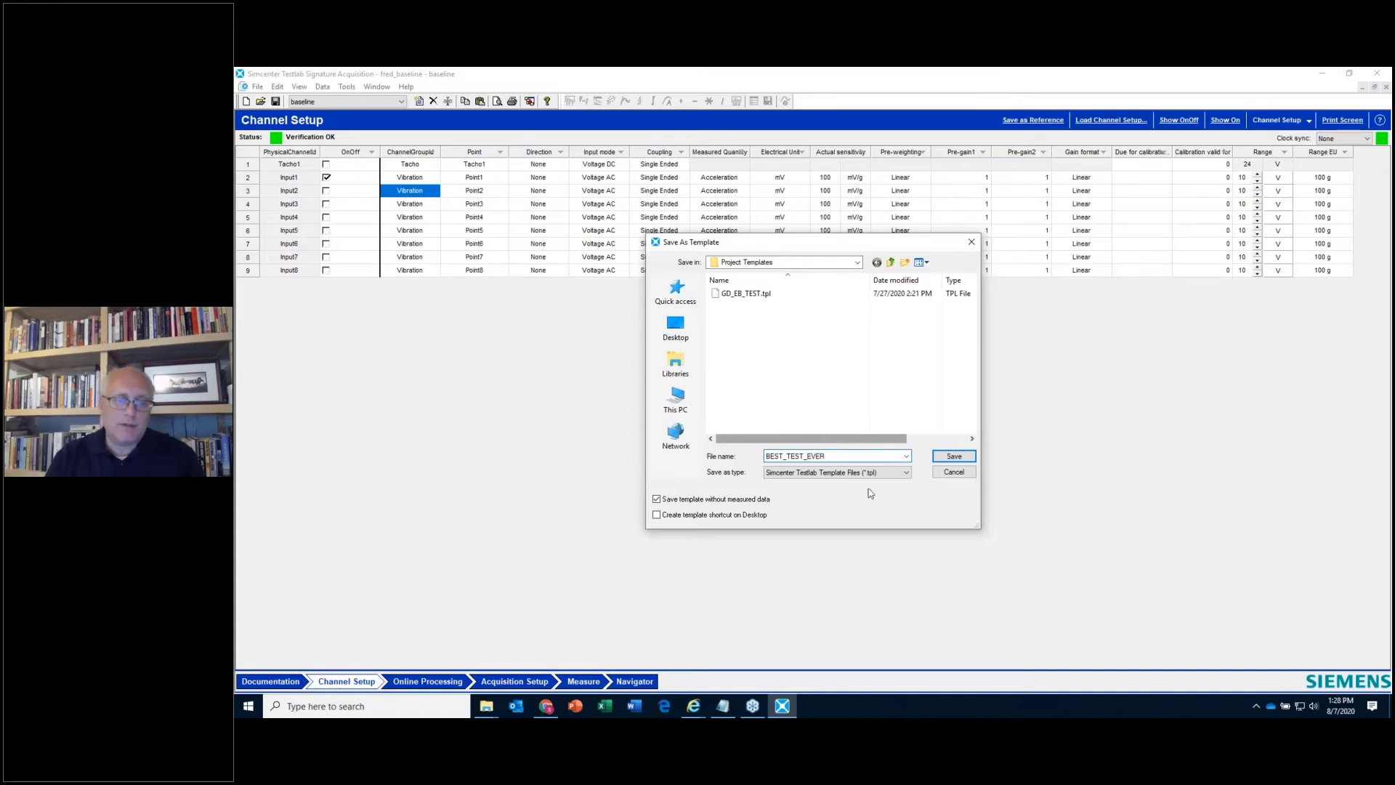
left_click(763, 517)
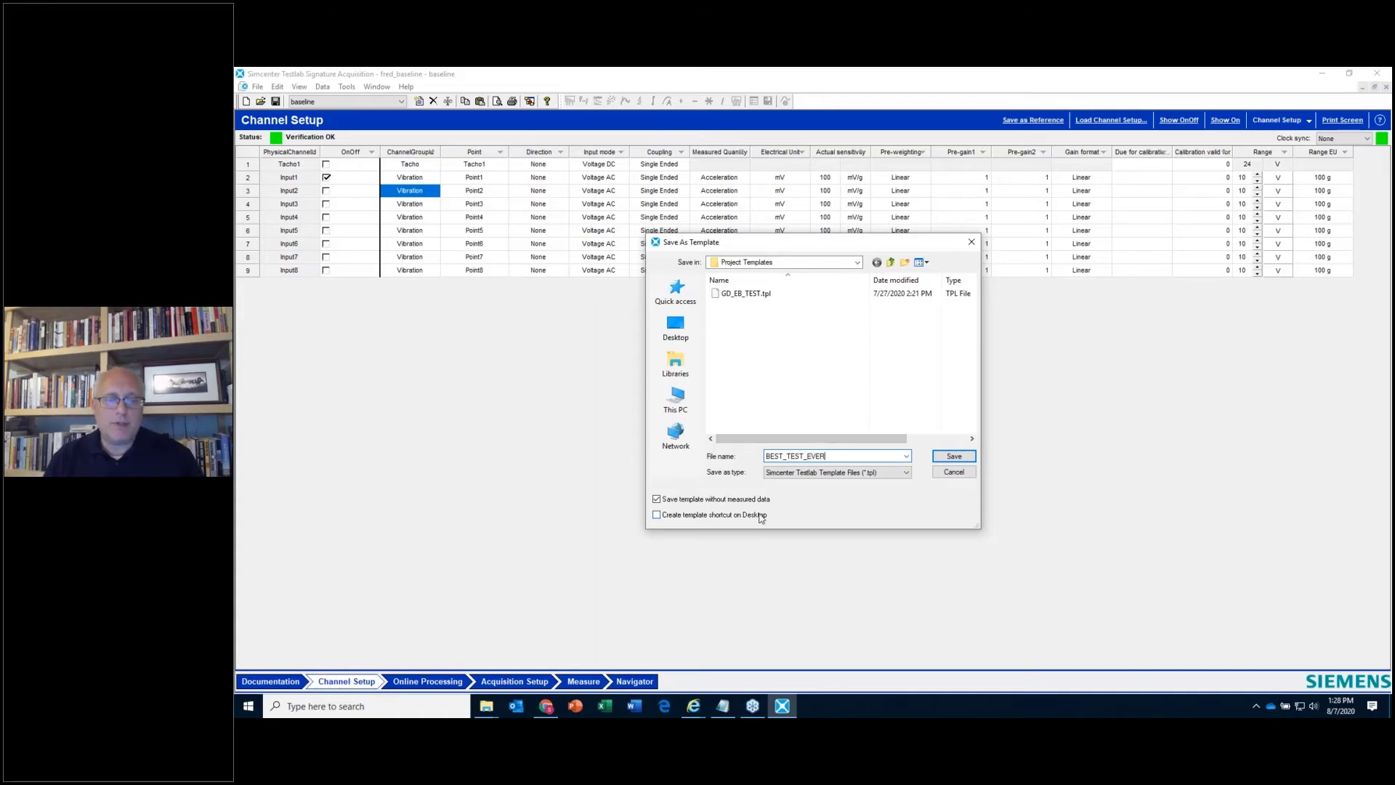
left_click(952, 457)
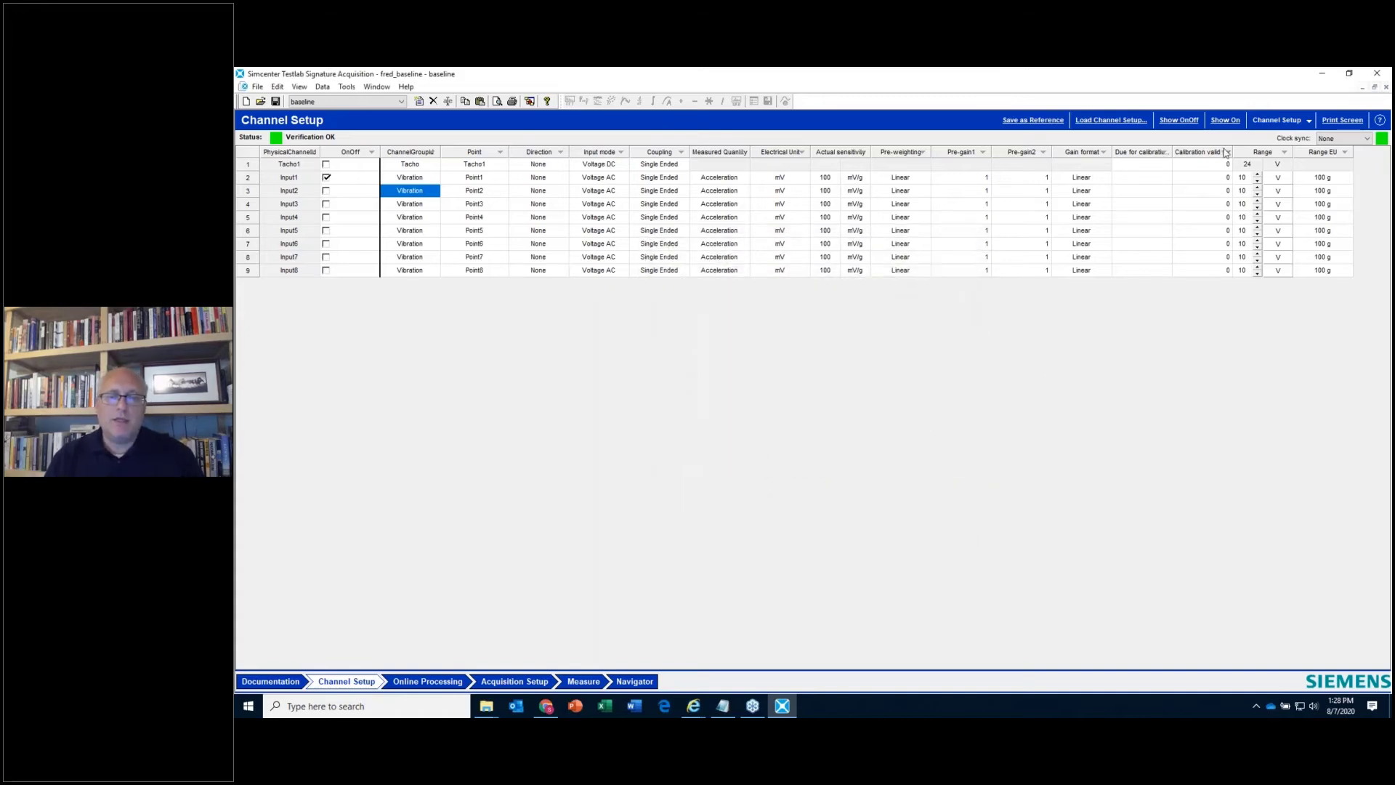
- Exit Testlab and start a new project from the BEST_TEST_EVER shortcut on the desktop
left_click(1376, 74)
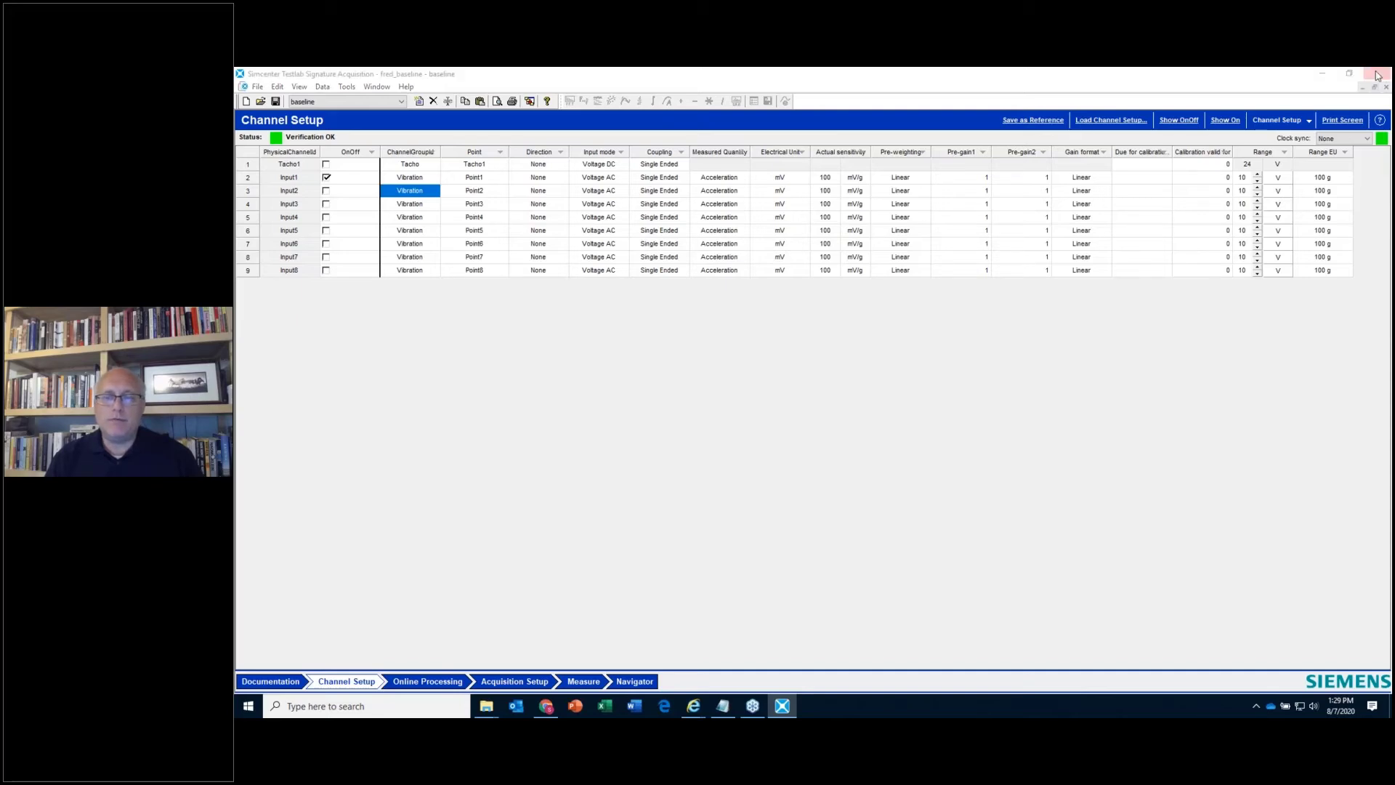
left_click(840, 413)
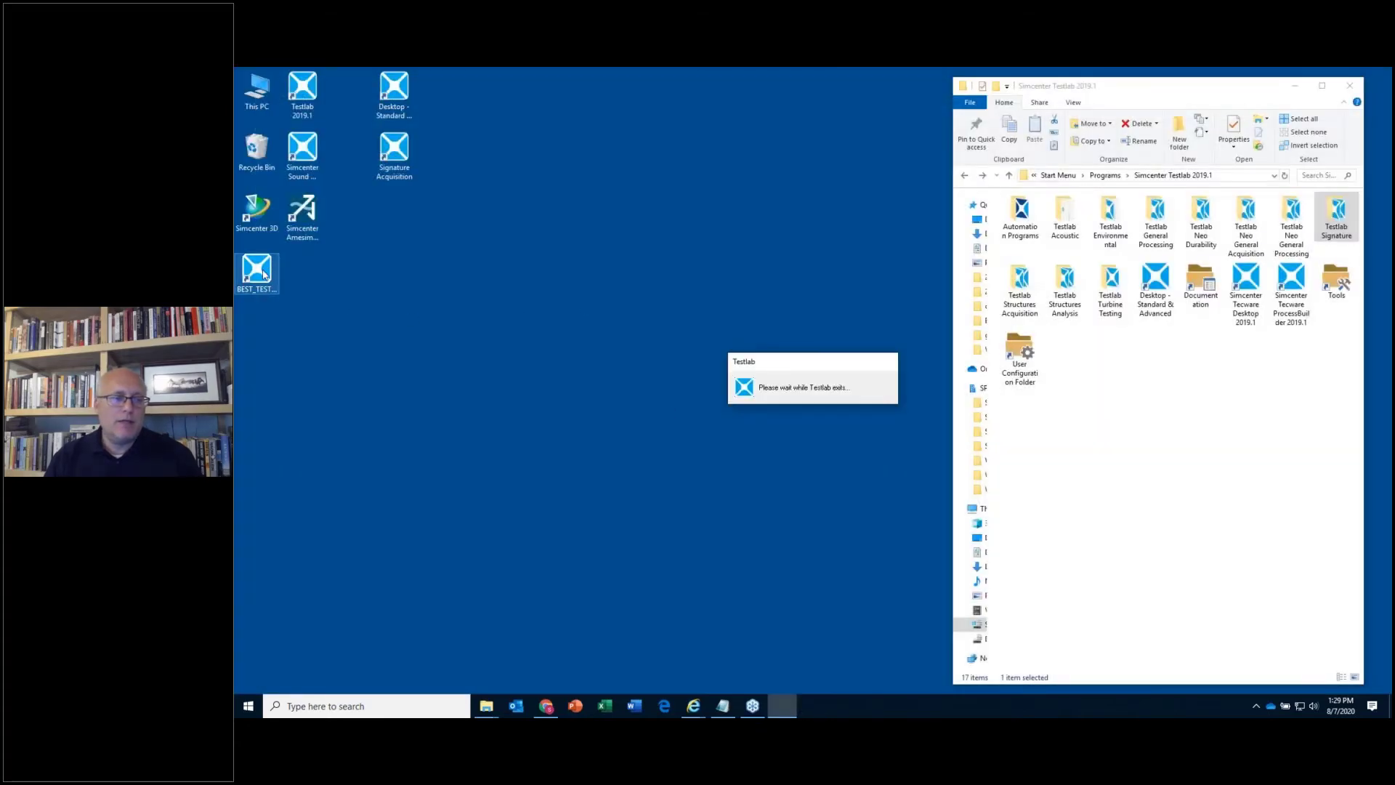
left_click_drag(264, 275, 638, 215)
double_click(636, 212)
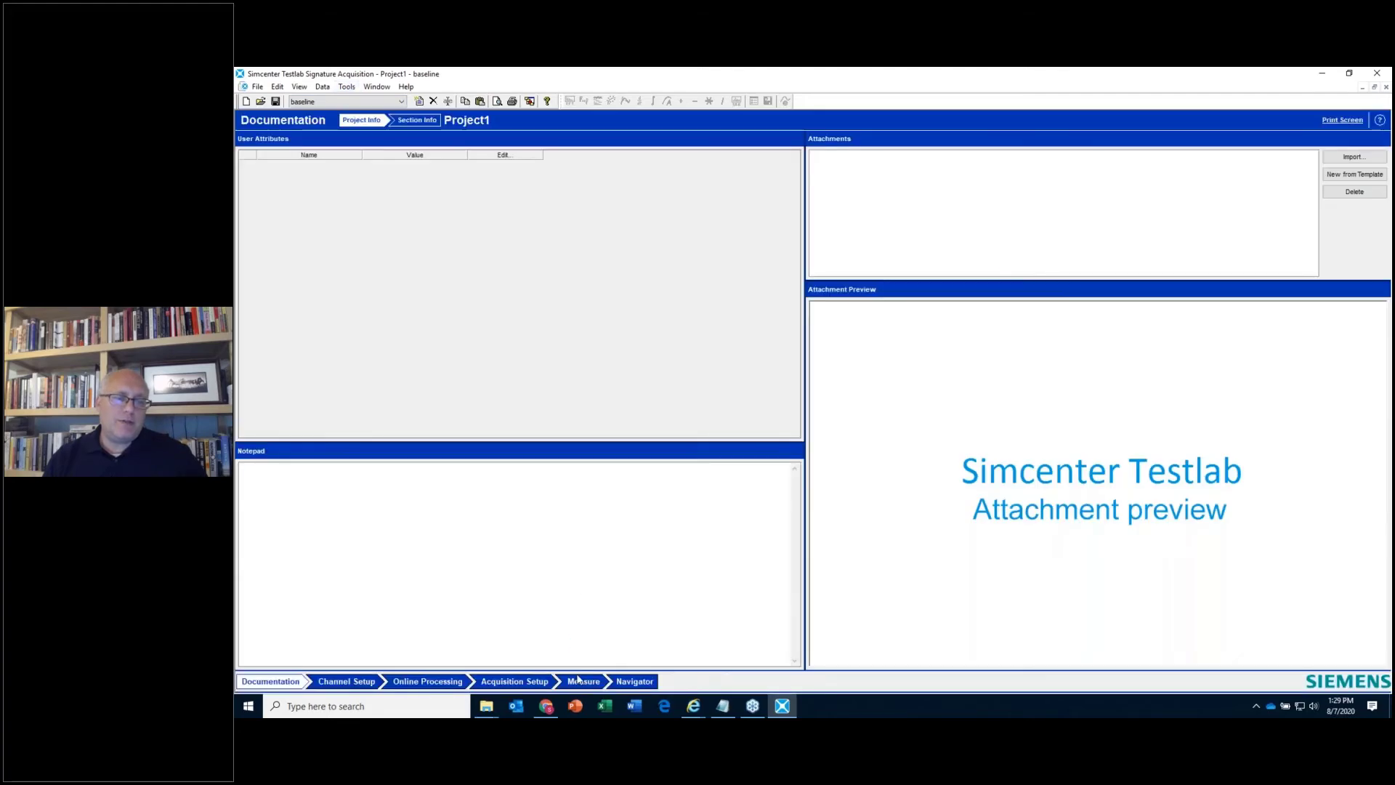
- Enable the Parameter Locking add-in and accept its notice about the add-in list
left_click(347, 87)
left_click(364, 101)
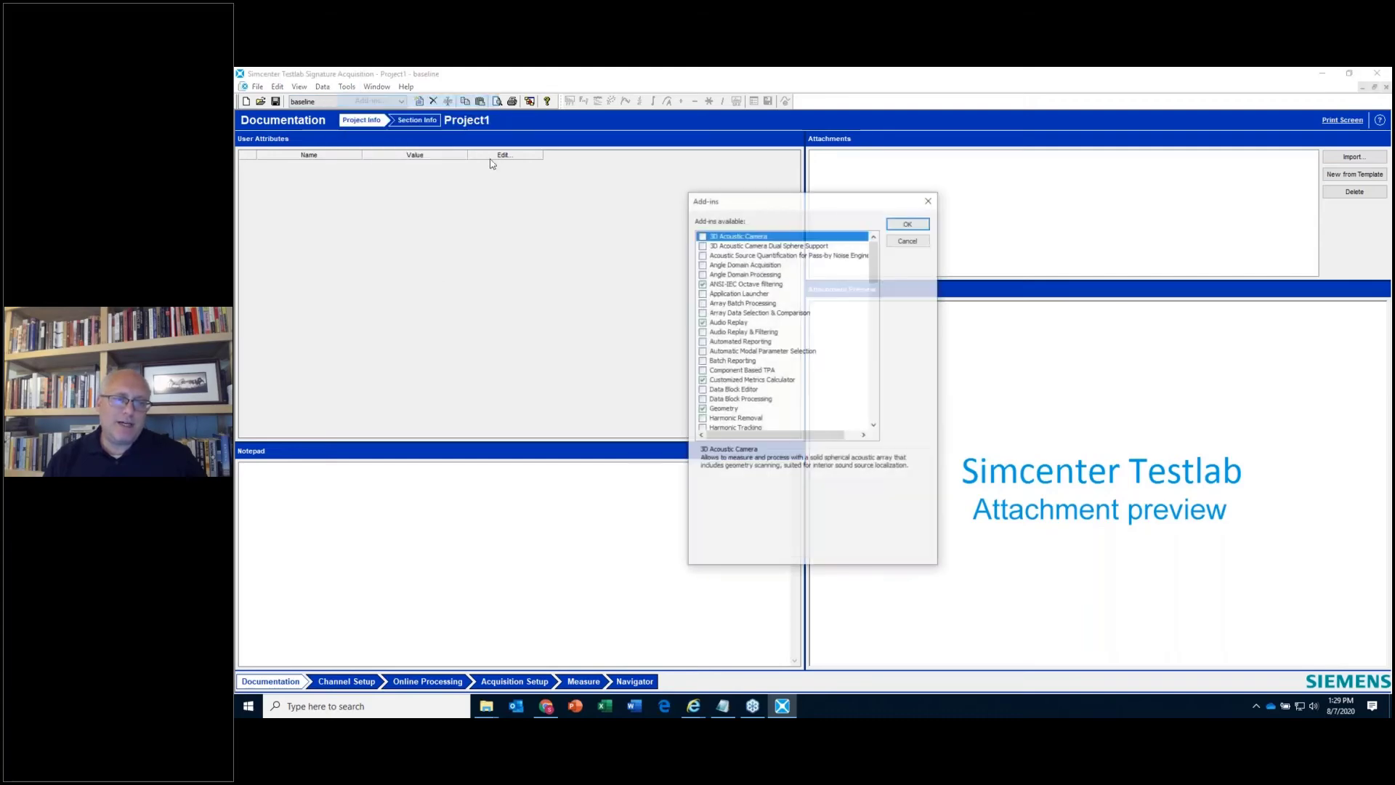
scroll(750, 392, "down", 10)
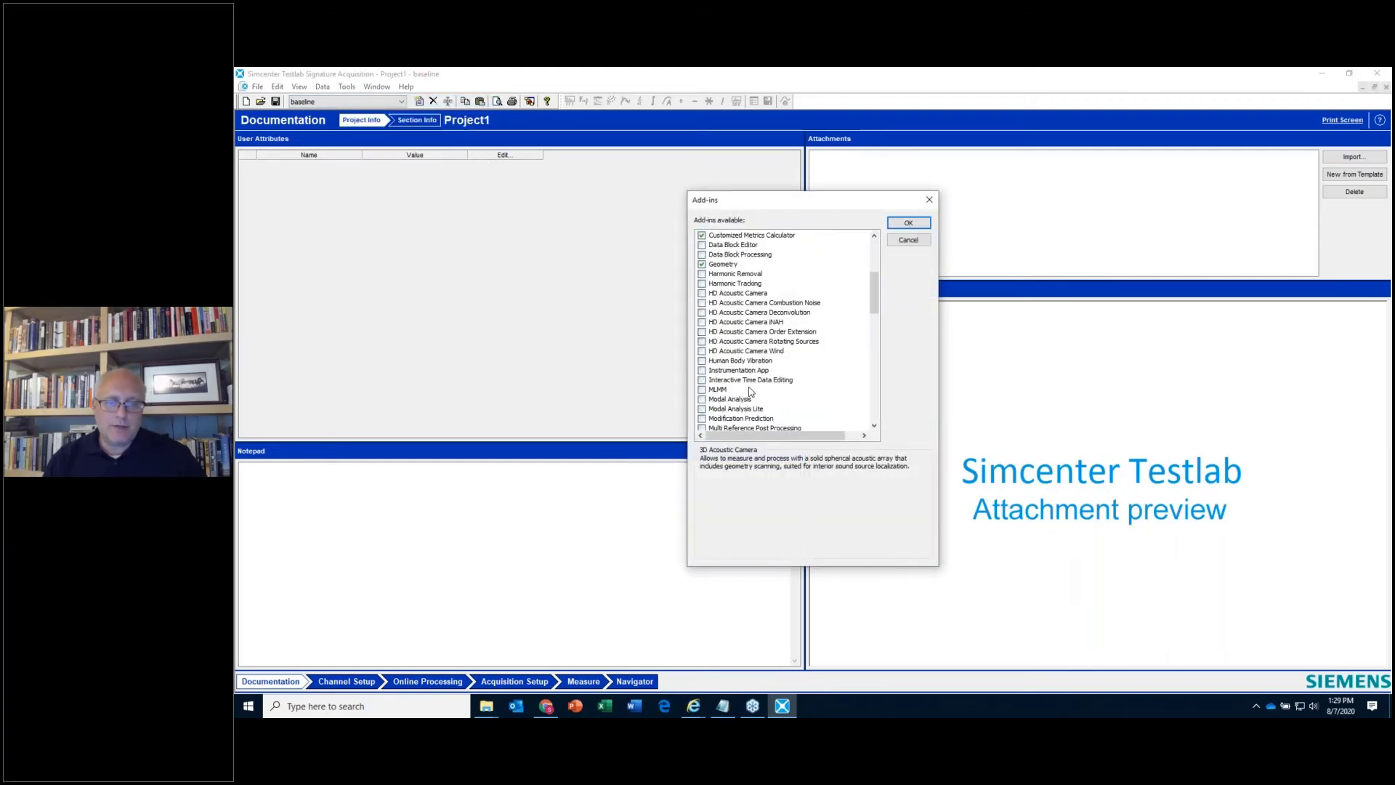
scroll(750, 393, "down", 4)
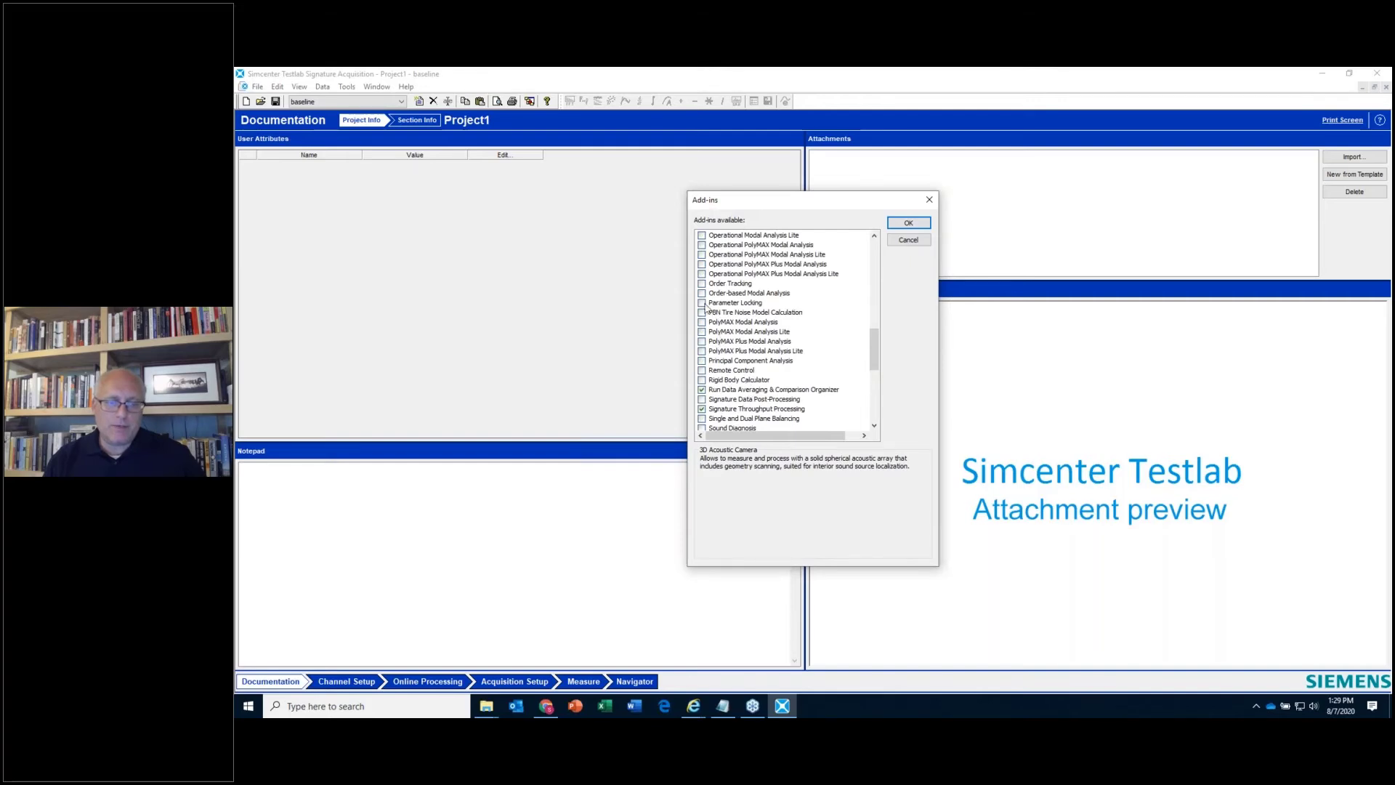
left_click(702, 303)
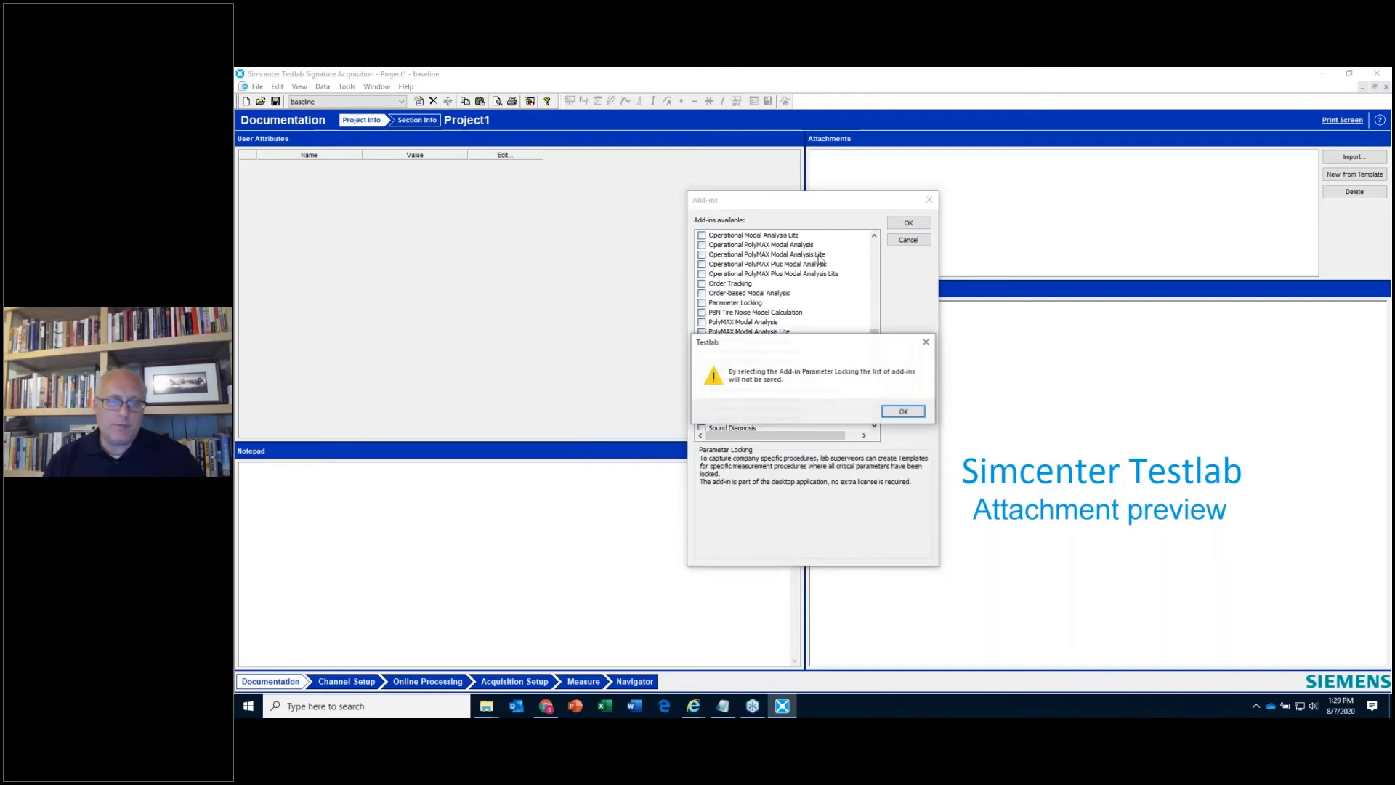
left_click(888, 413)
left_click(908, 223)
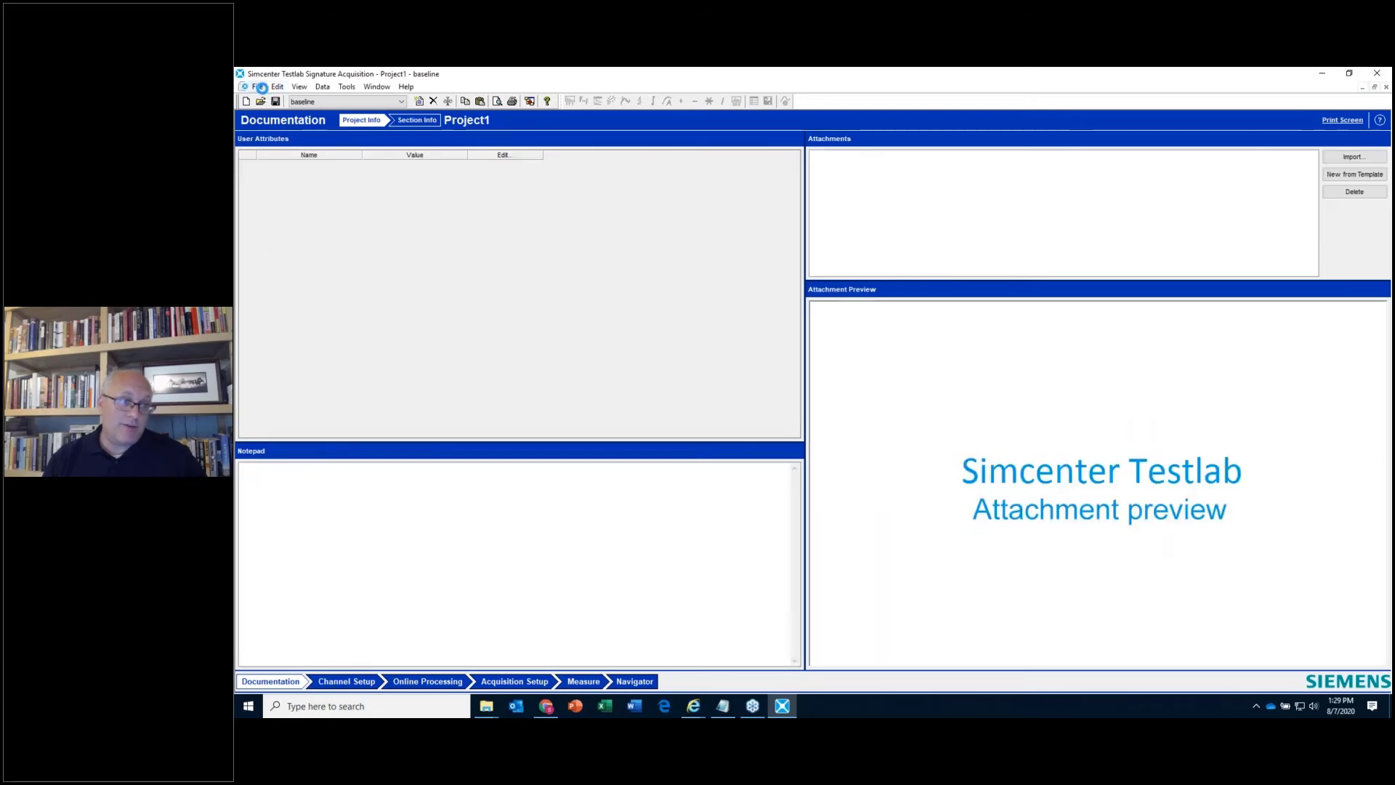
- Review the template project's channel setup and its sections in Navigator
left_click(259, 87)
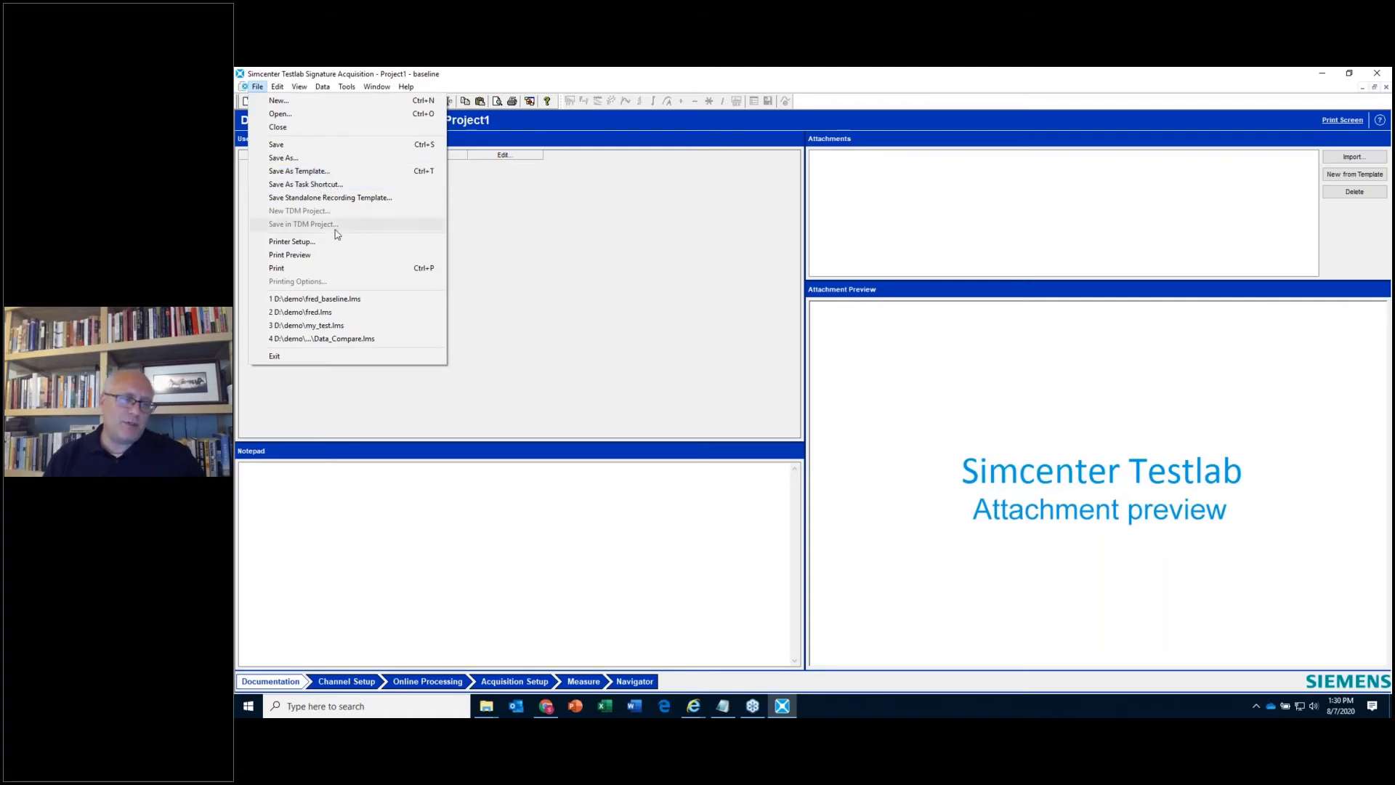
left_click(346, 680)
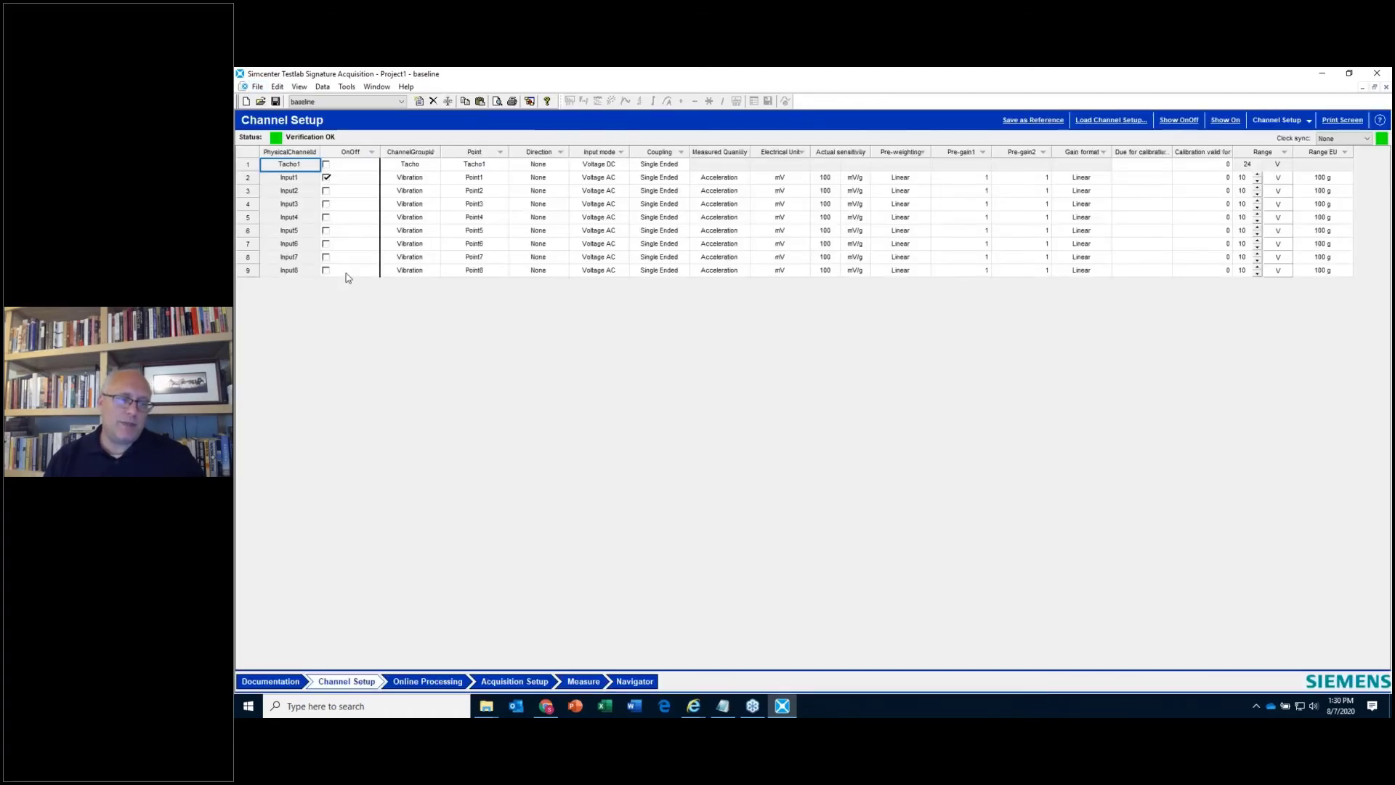
left_click(635, 682)
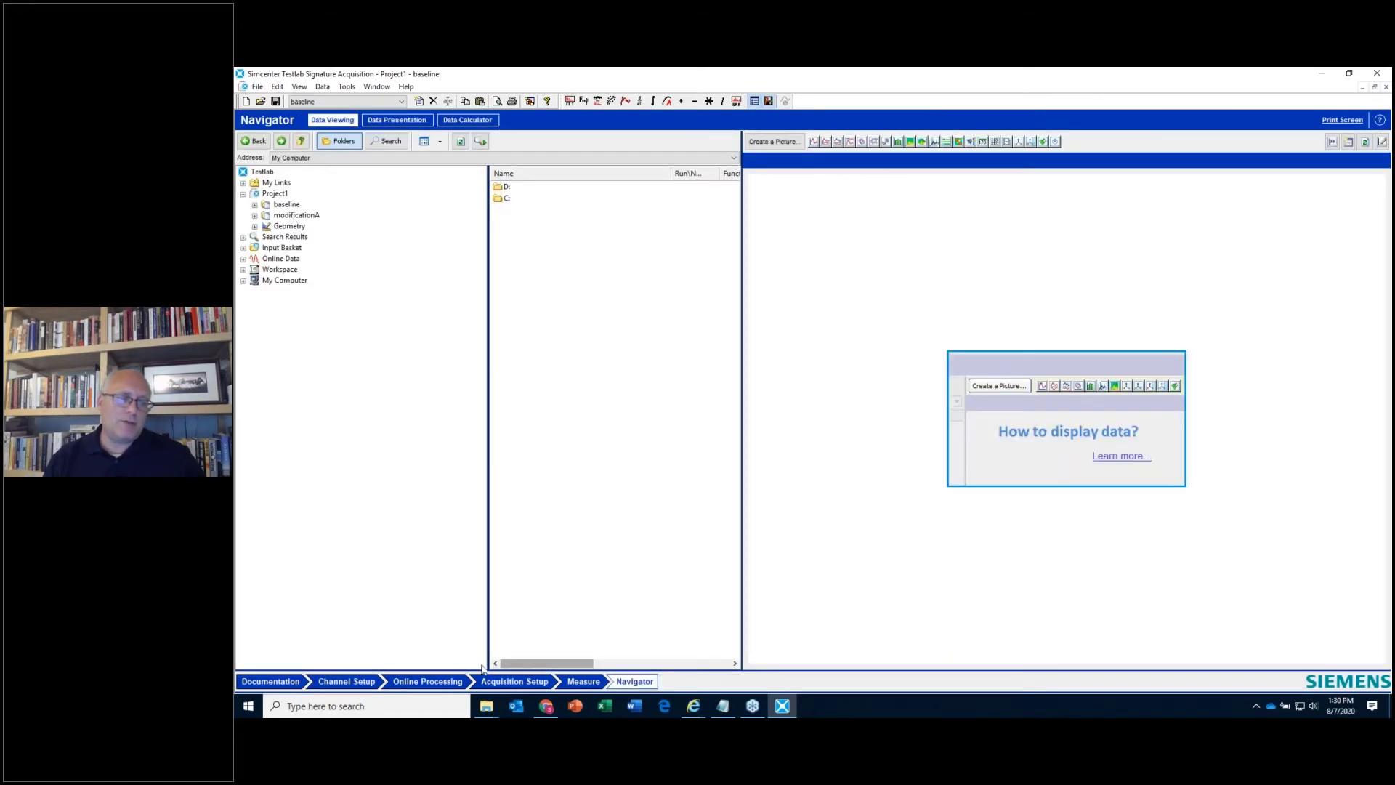
- Examine the available and visible sheets in the workbook configuration without changing them
left_click(256, 86)
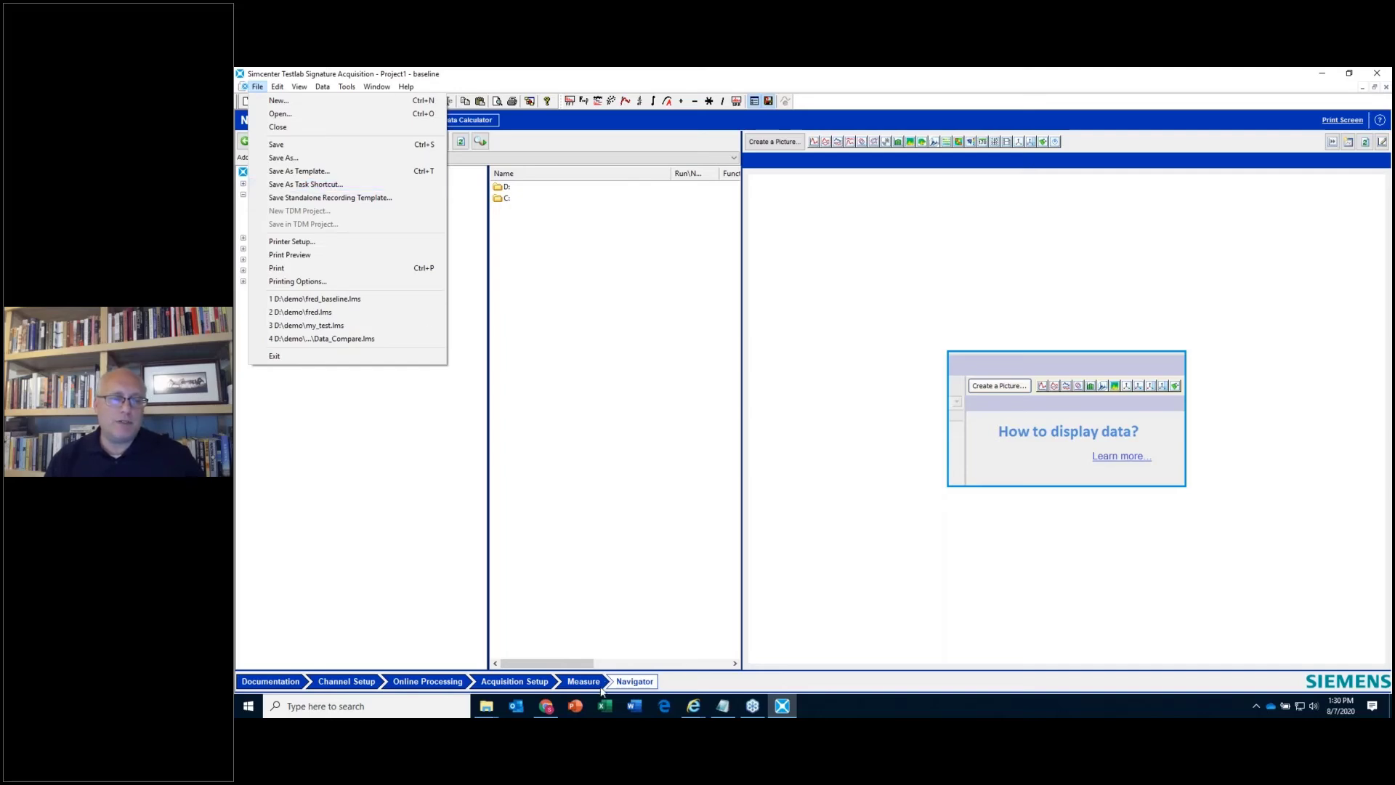
mouse_move(347, 86)
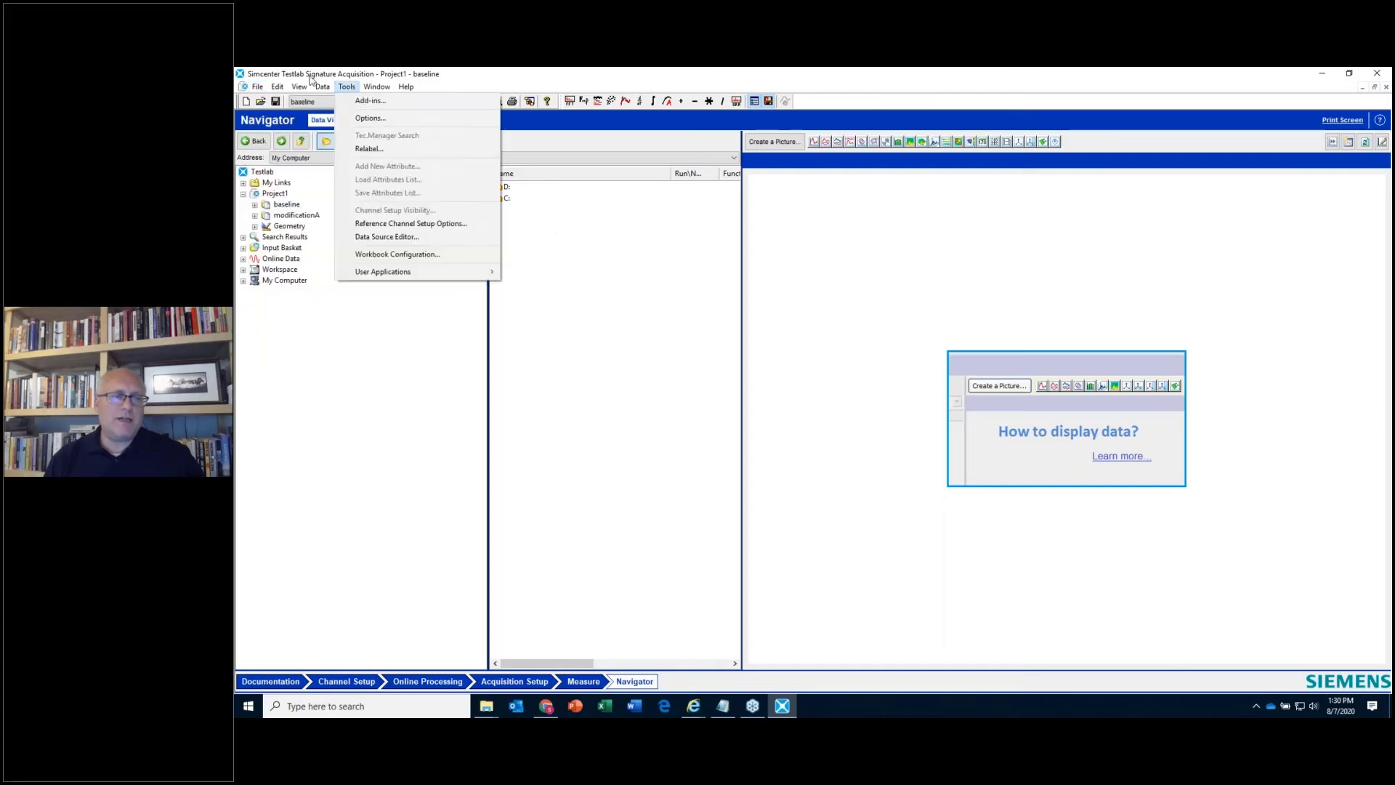
left_click(392, 258)
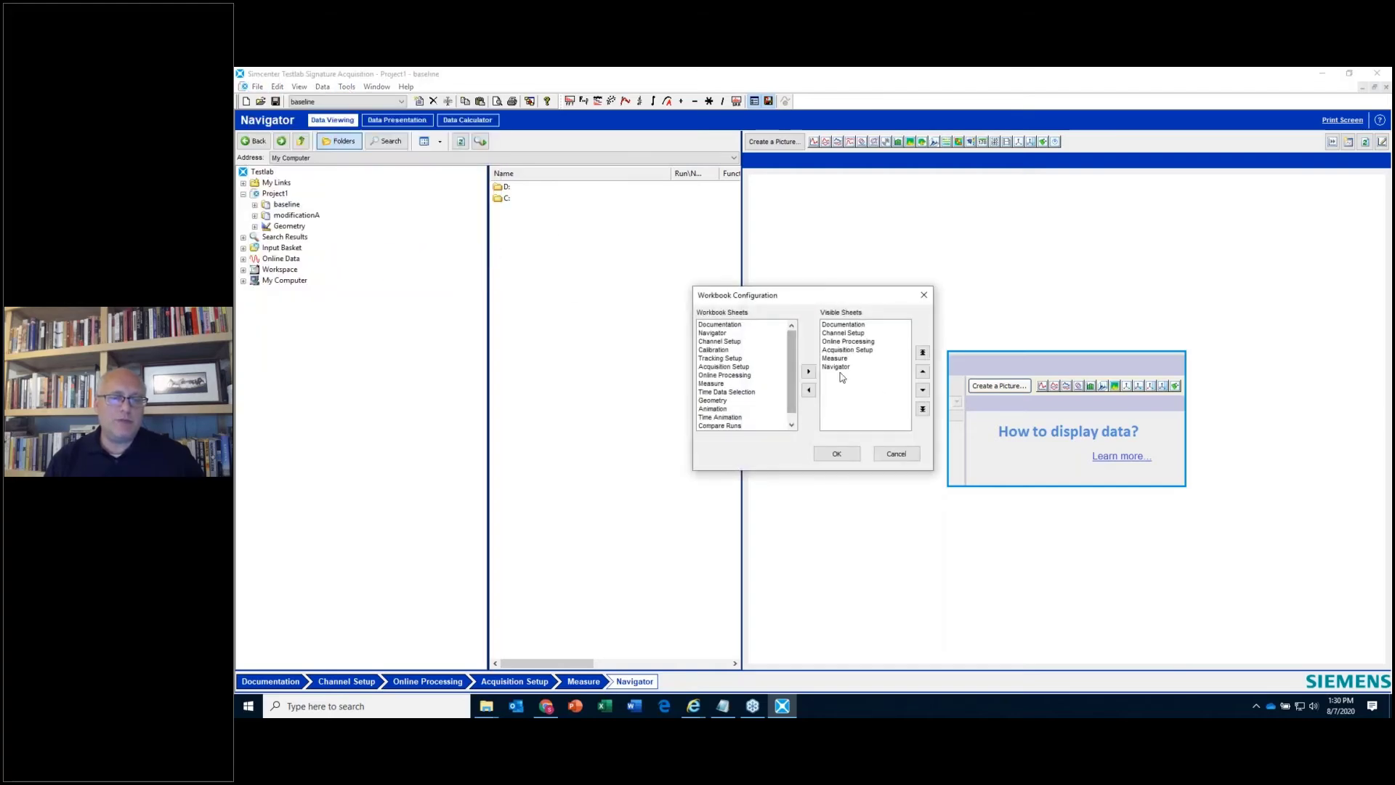
left_click(897, 454)
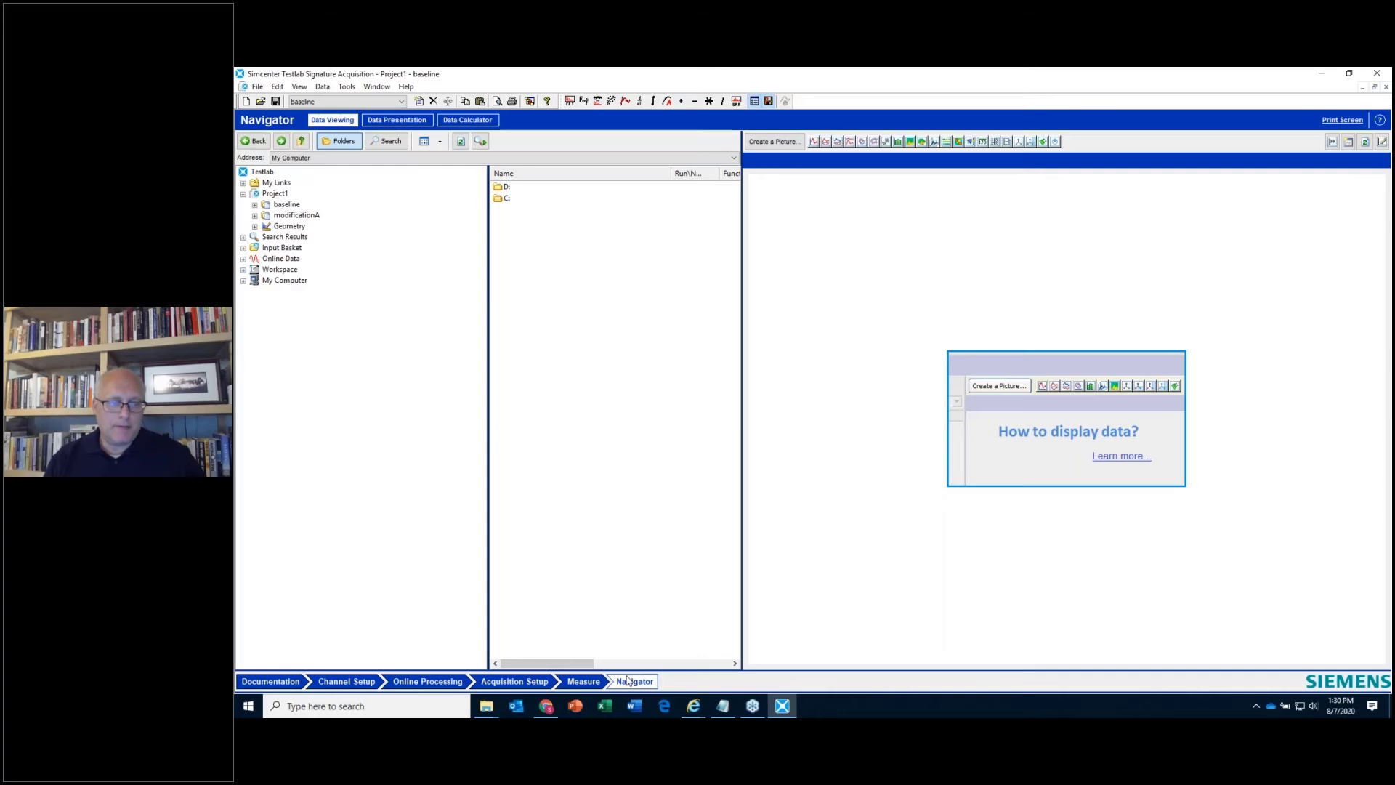
- Load the complete channel setup from the active project's modificationA section into the baseline section
left_click(363, 681)
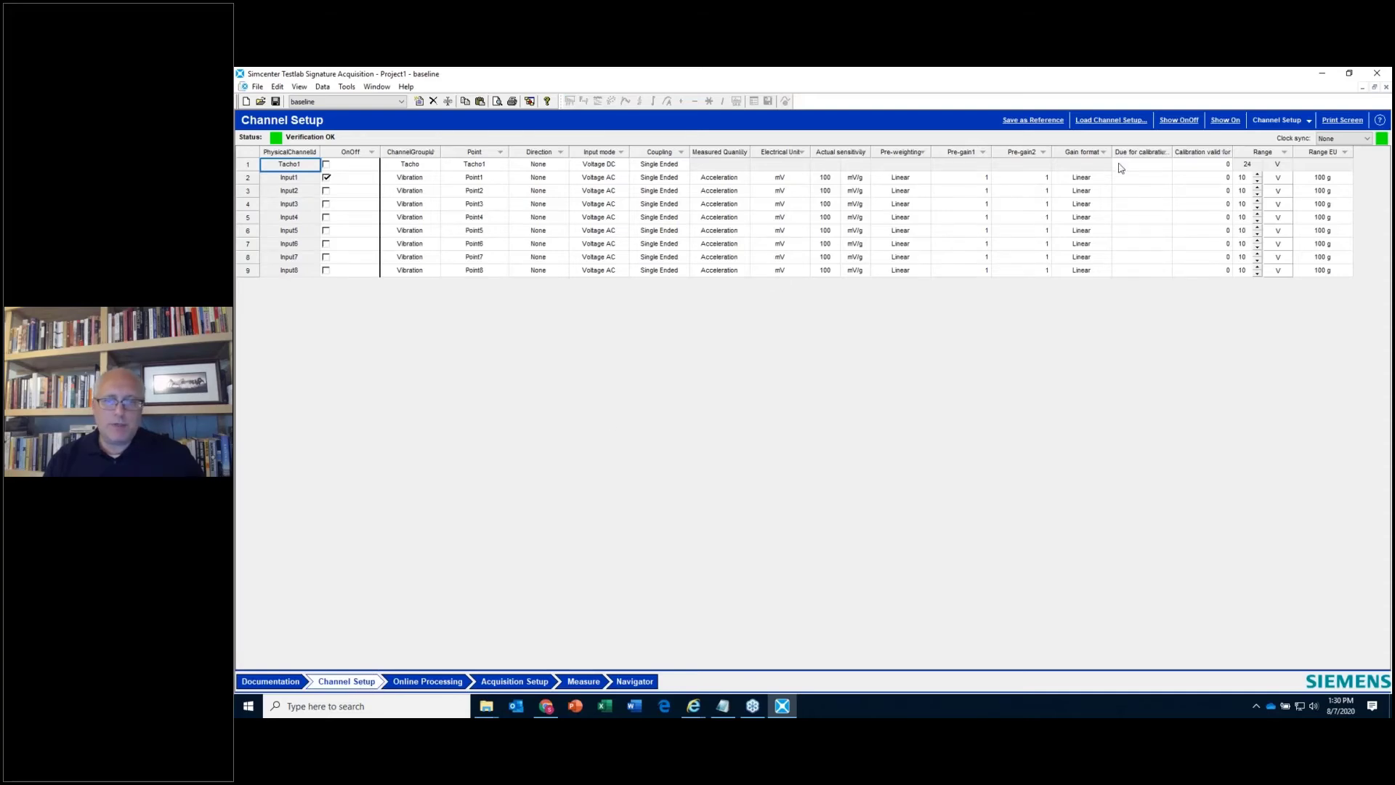
left_click(1125, 122)
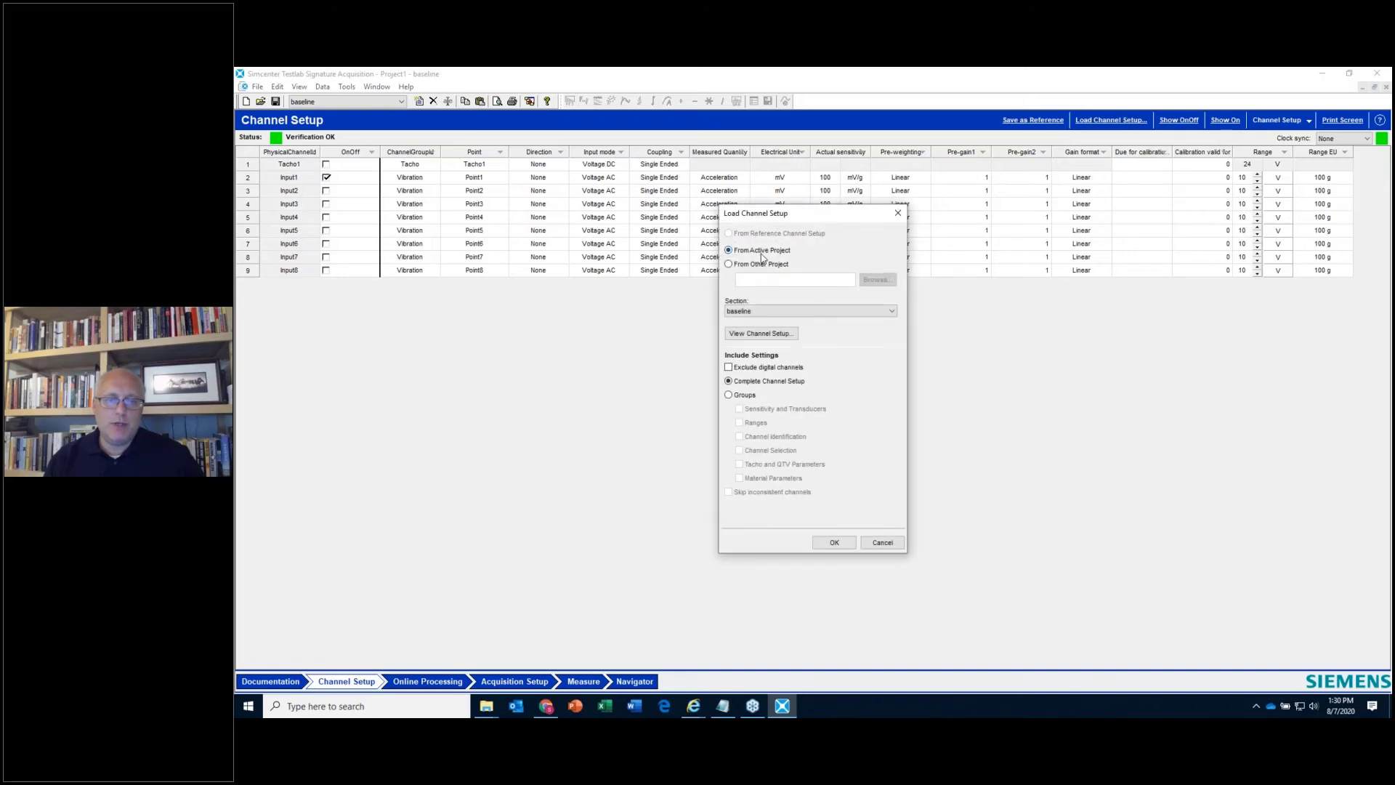
left_click(759, 311)
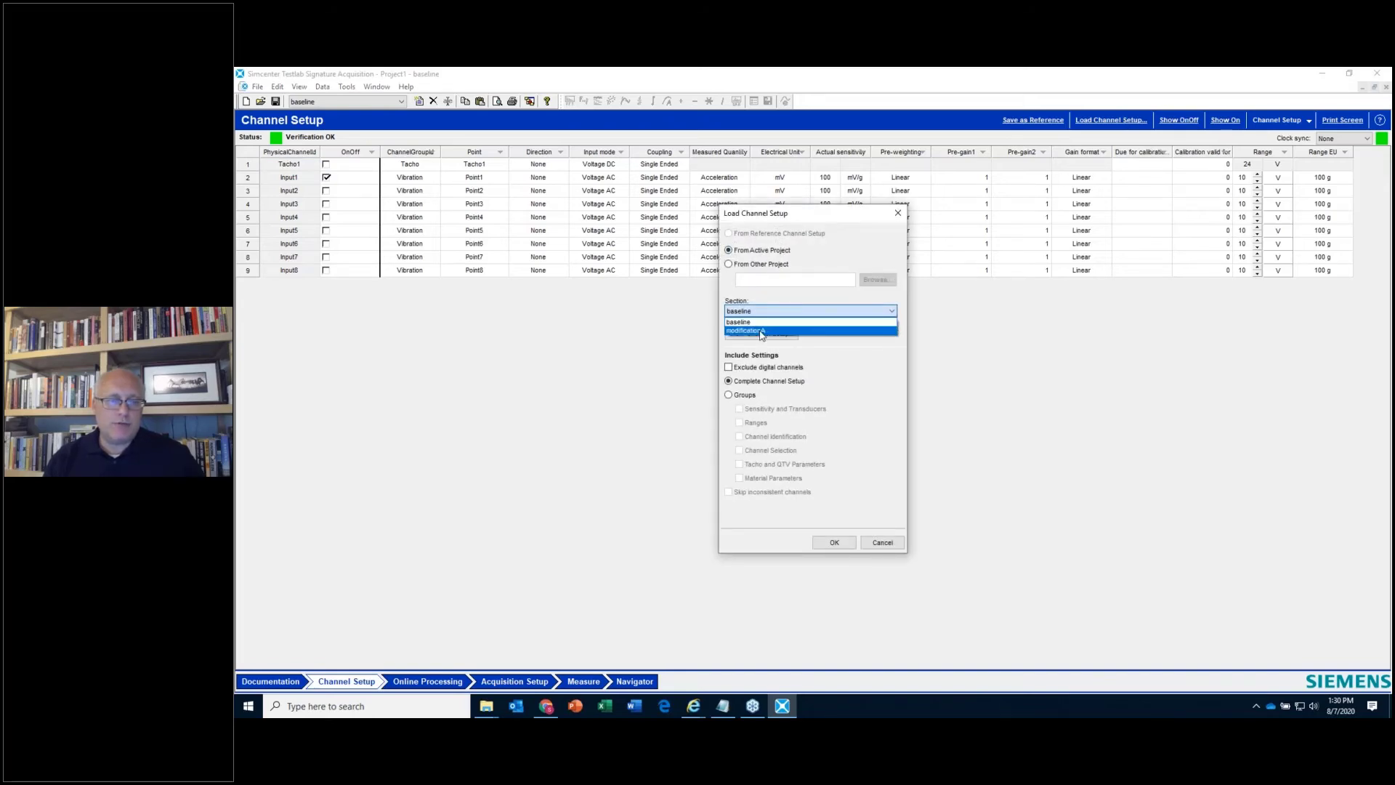
left_click(762, 331)
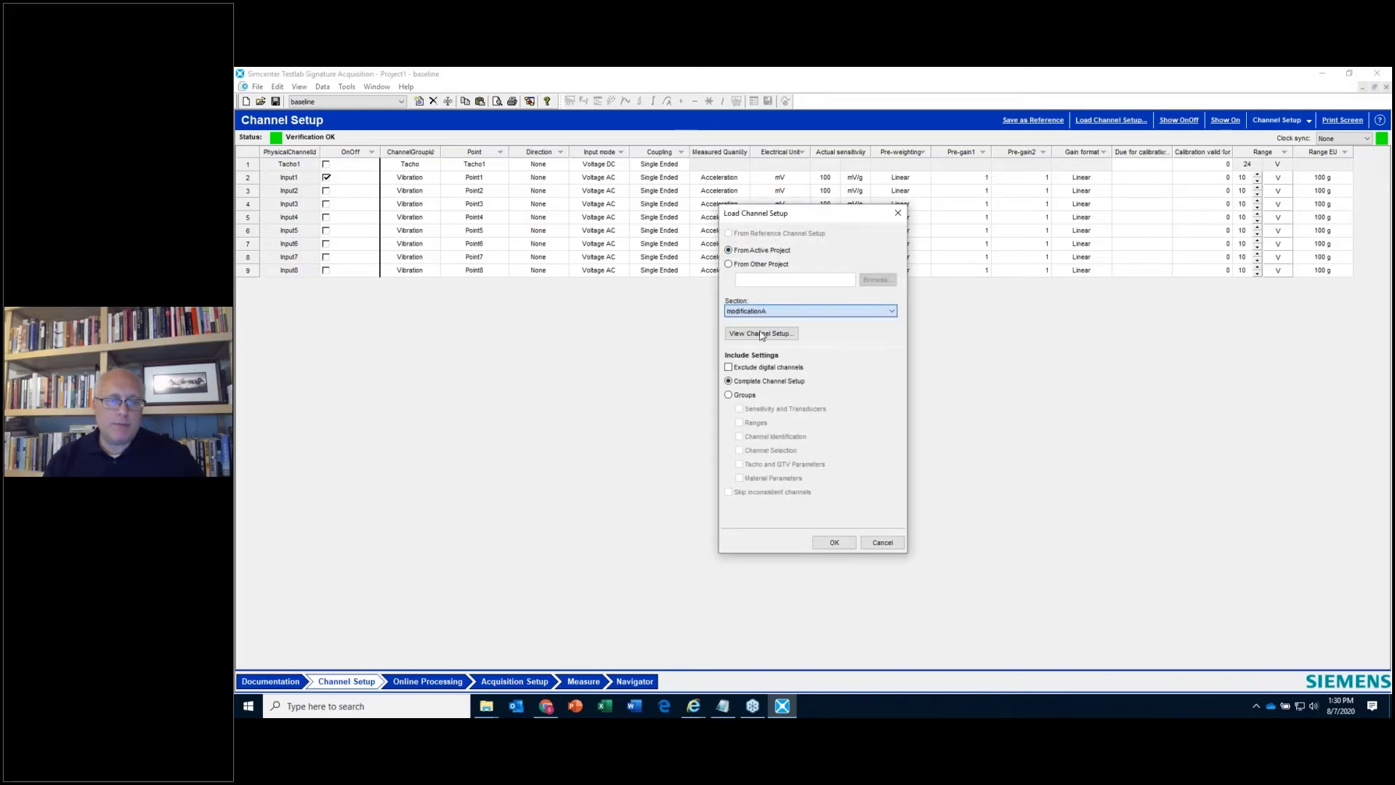
left_click(836, 545)
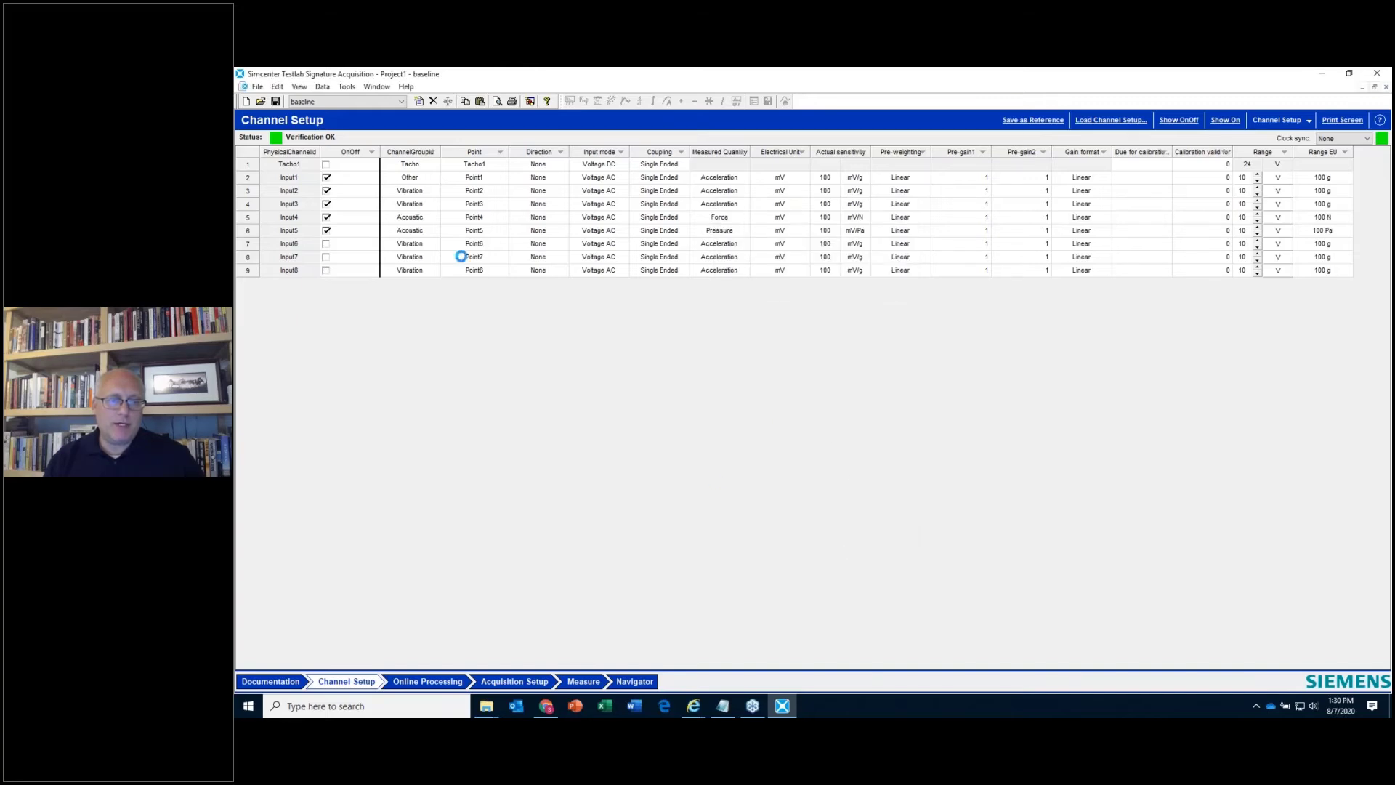
left_click(1111, 120)
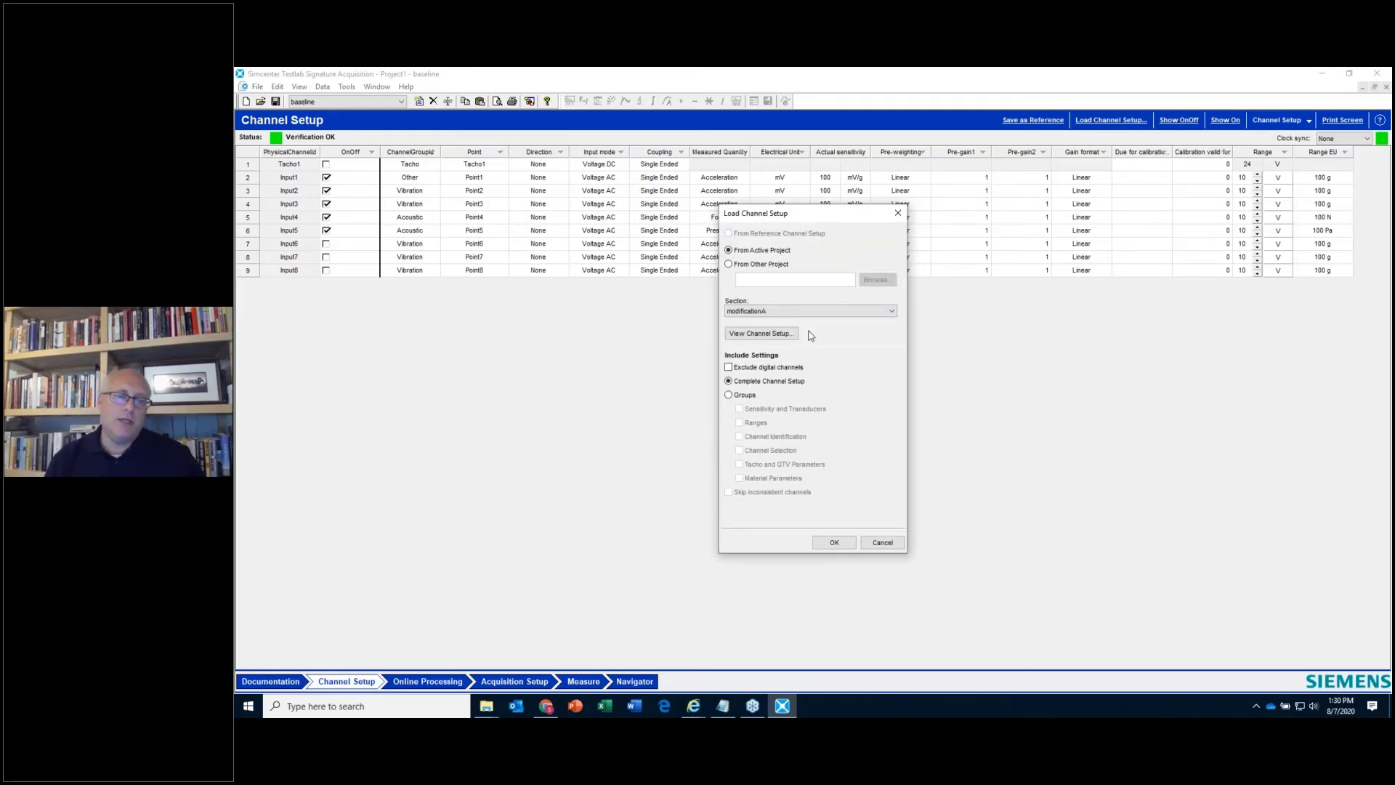
left_click(883, 541)
- Copy the Input2 to Input8 settings, from OnOff through Coupling, into a blank Excel workbook starting at cell I8
left_click_drag(349, 191, 727, 281)
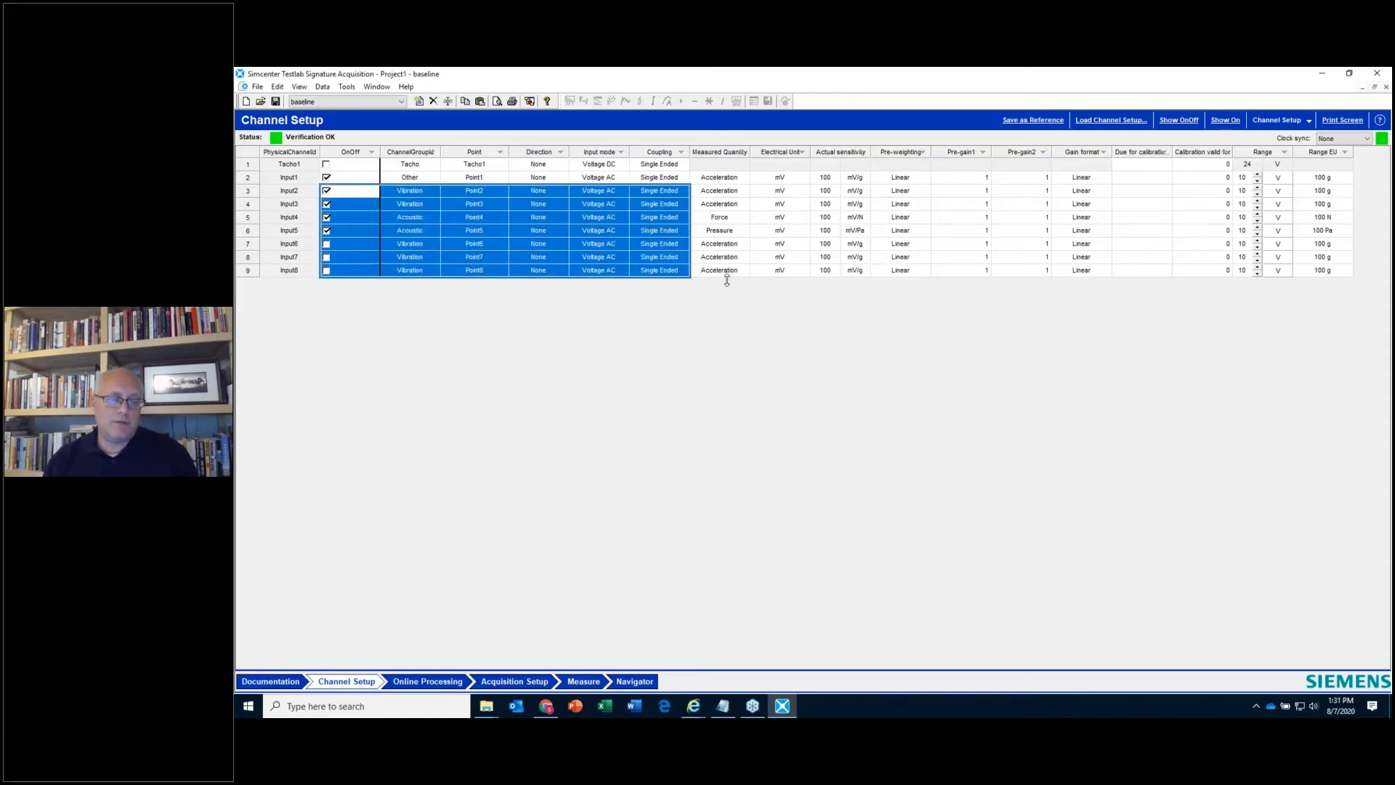
left_click(604, 706)
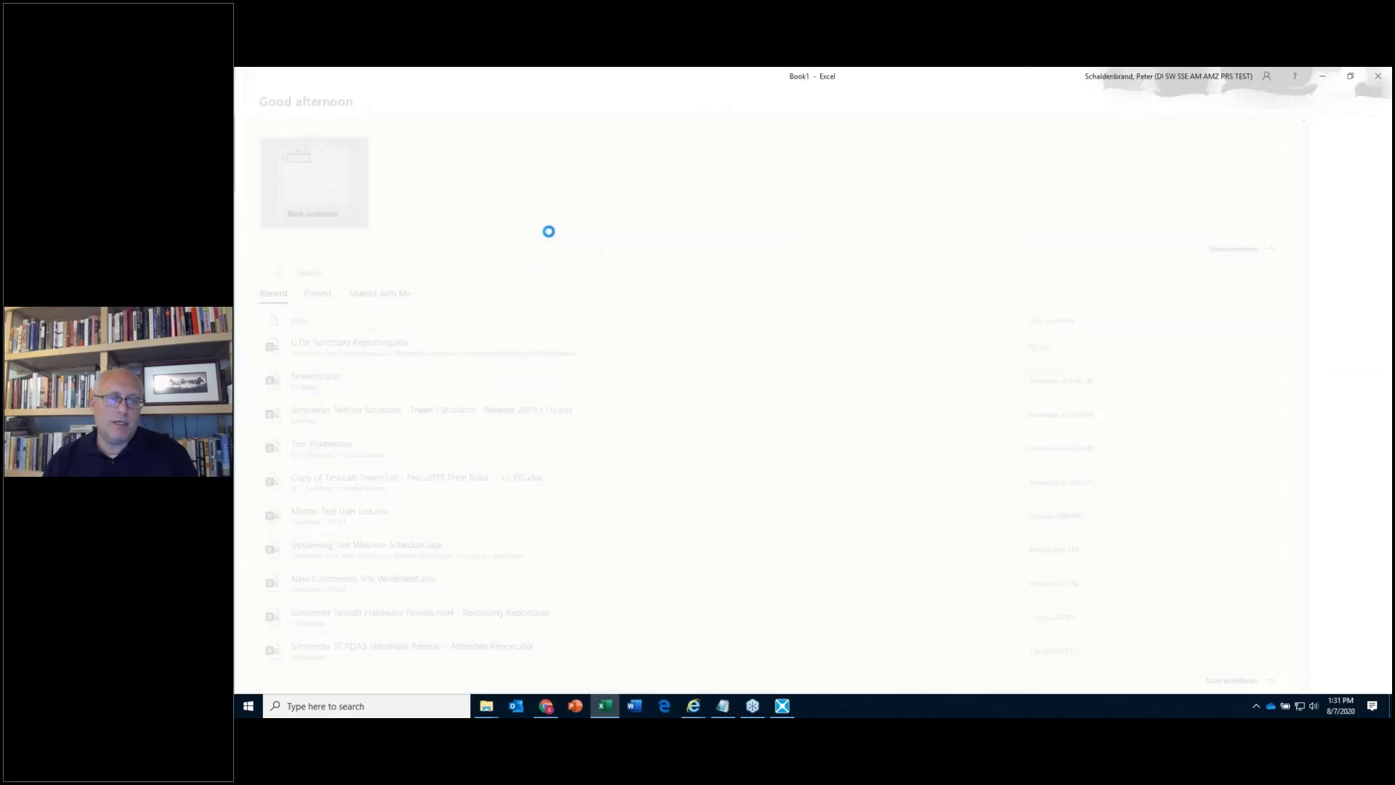
left_click(578, 319)
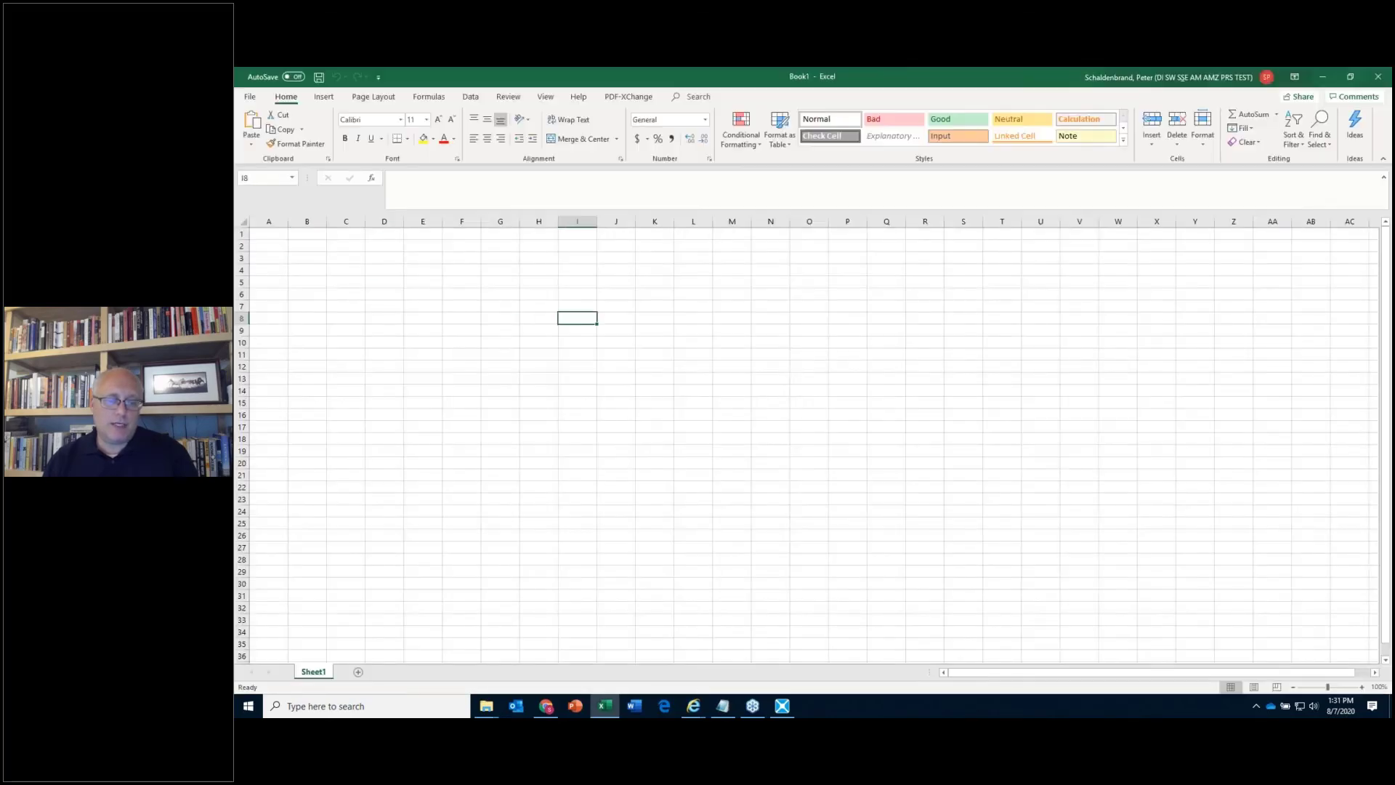
type("TRUE\tVibration\tPoint2\tNone\tVoltage A\tSingle Ended TRUE\tVibration\tPoint3\tNone\tVoltage A\tSingle Ended TRUE\tAcoustic\tPoint4\tNone\tVoltage A\tSingle Ended TRUE\tAcoustic\tPoint5\tNone\tVoltage A\tSingle Ended FALSE\tVibration\tPoint6\tNone\tVoltage A\tSingle Ended FALSE\tVibration\tPoint7\tNone\tVoltage A\tSingle Ended FALSE\tVibration\tPoint8\tNone\tVoltage A\tSingle Ended")
- Copy the input mode values in column M, rows 8 to 15, of the Excel sheet
left_click(615, 318)
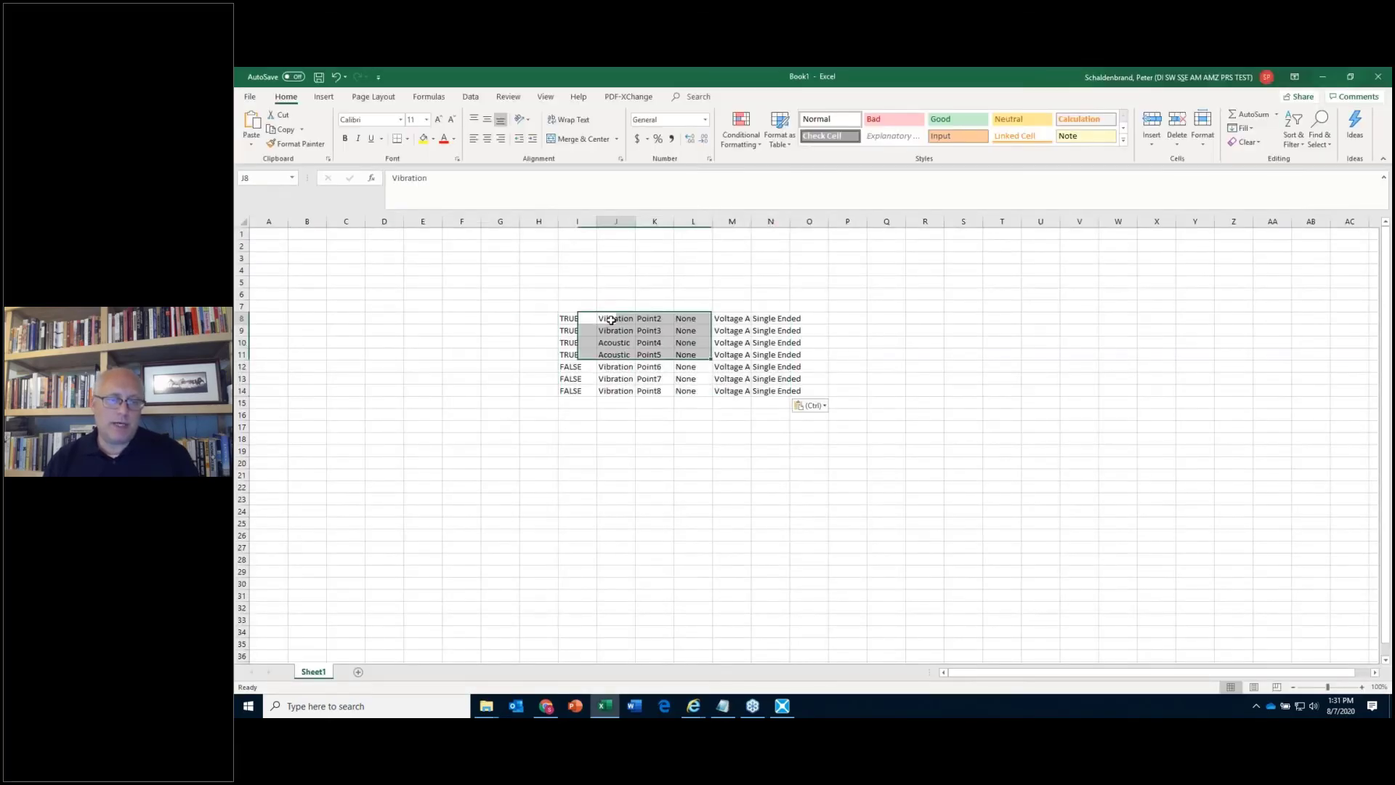
left_click_drag(725, 318, 715, 401)
key("ctrl+c")
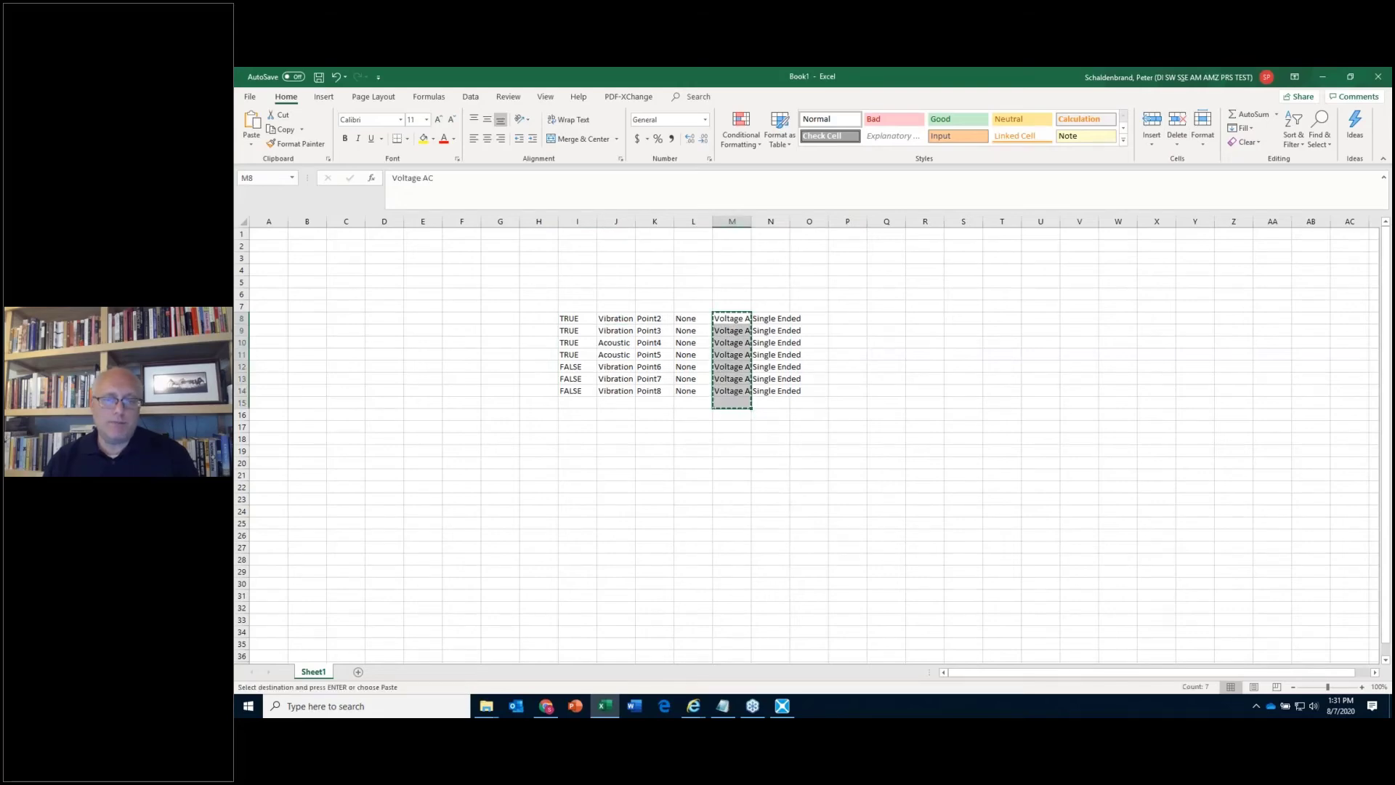
- Switch back to Testlab and open the Navigator sheet
left_click(1327, 82)
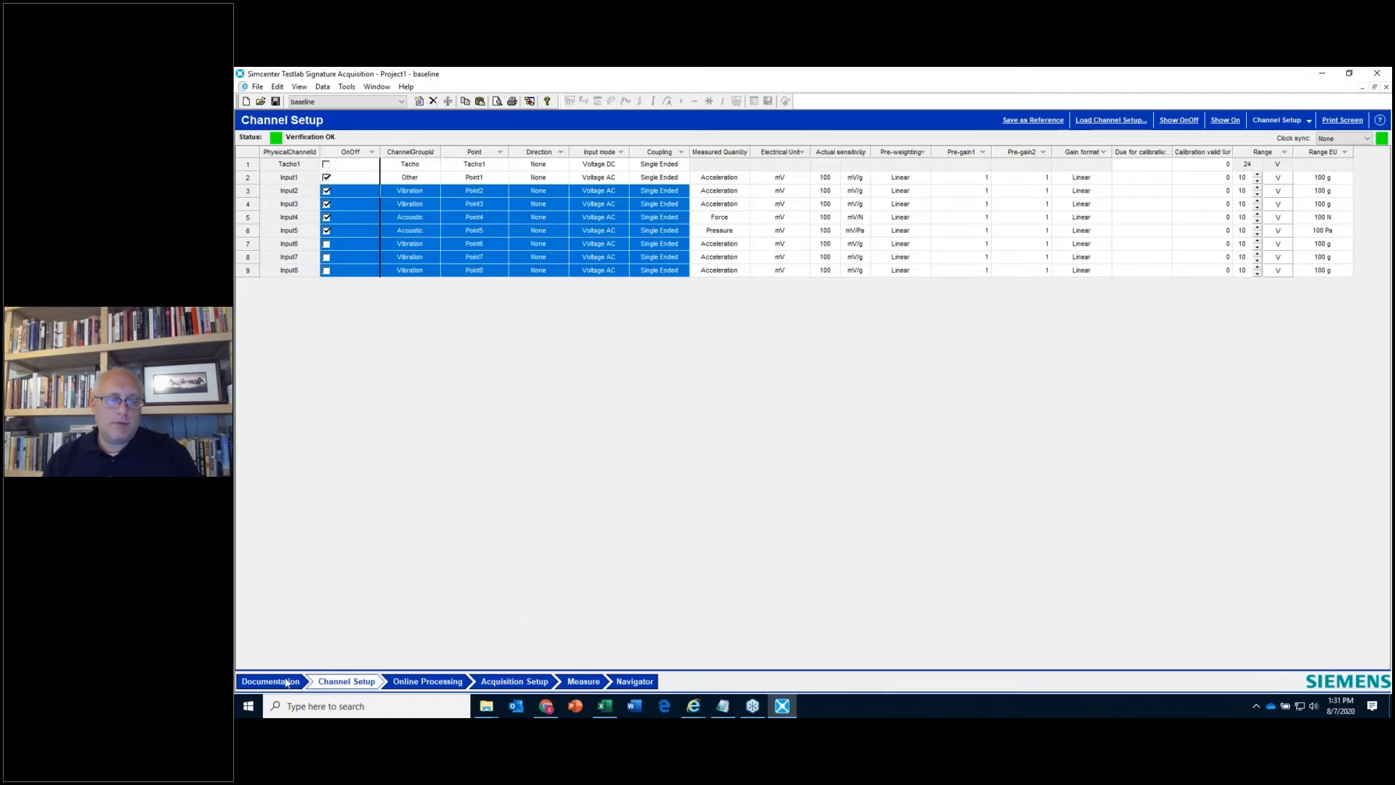
mouse_move(485, 710)
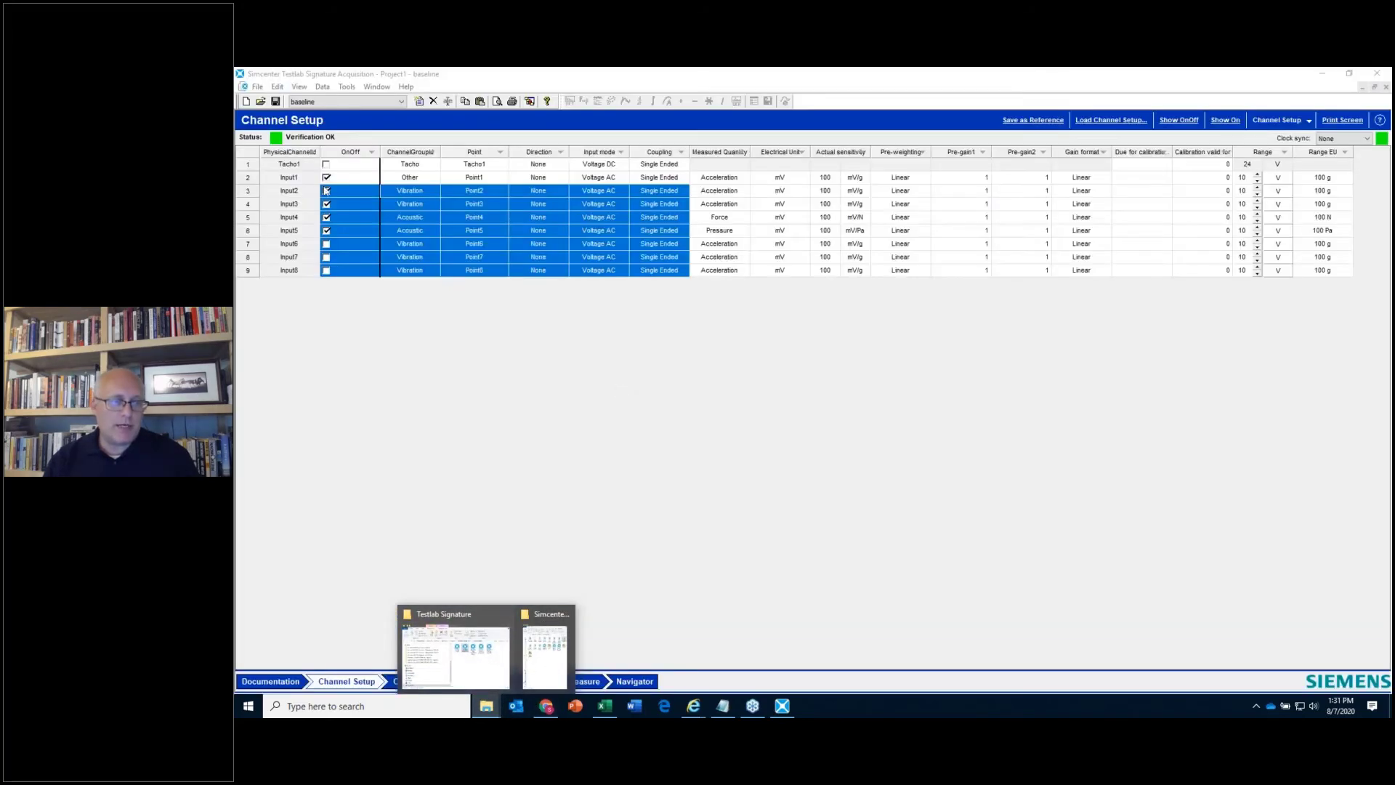
left_click(634, 682)
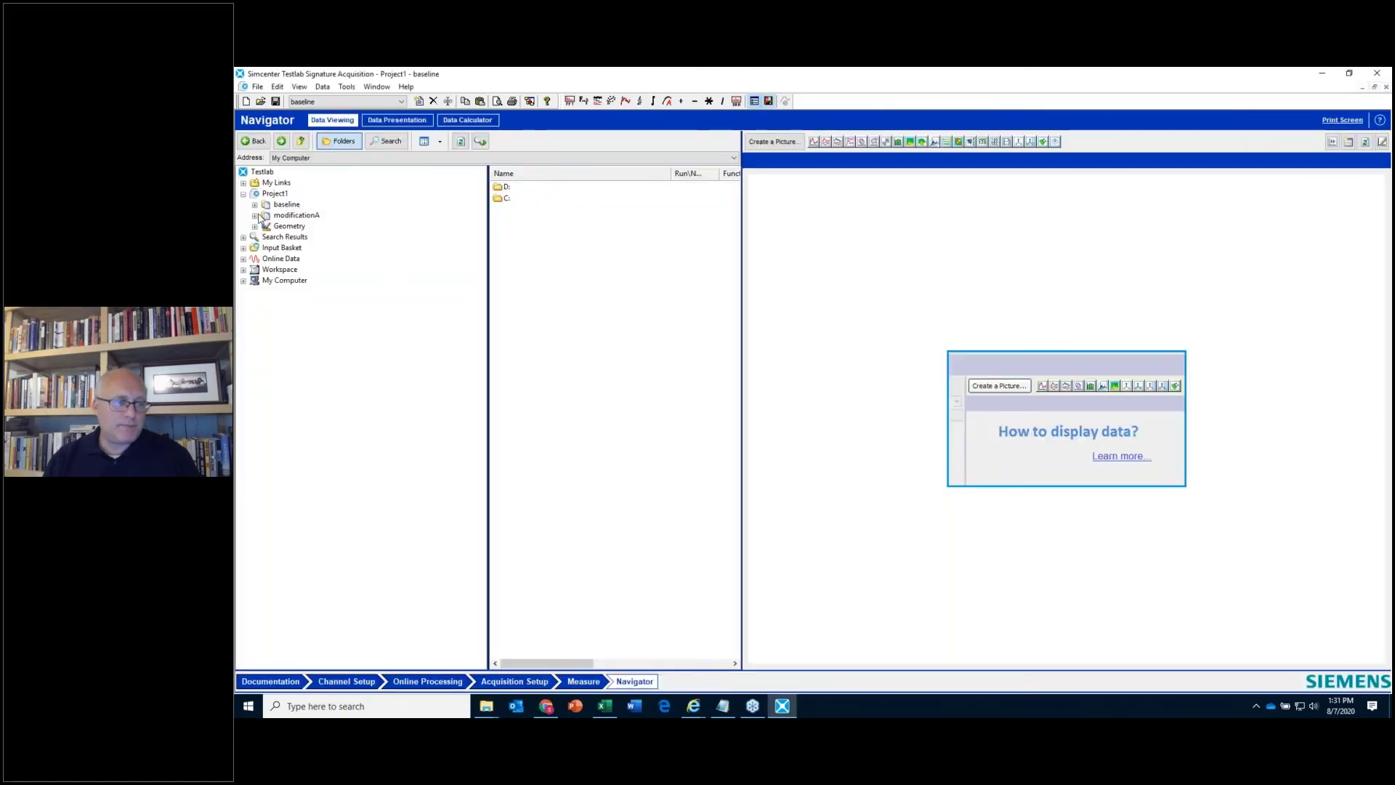
- Open the recent project fred_baseline.lms from D:\demo without saving the changes to Project1
left_click(278, 86)
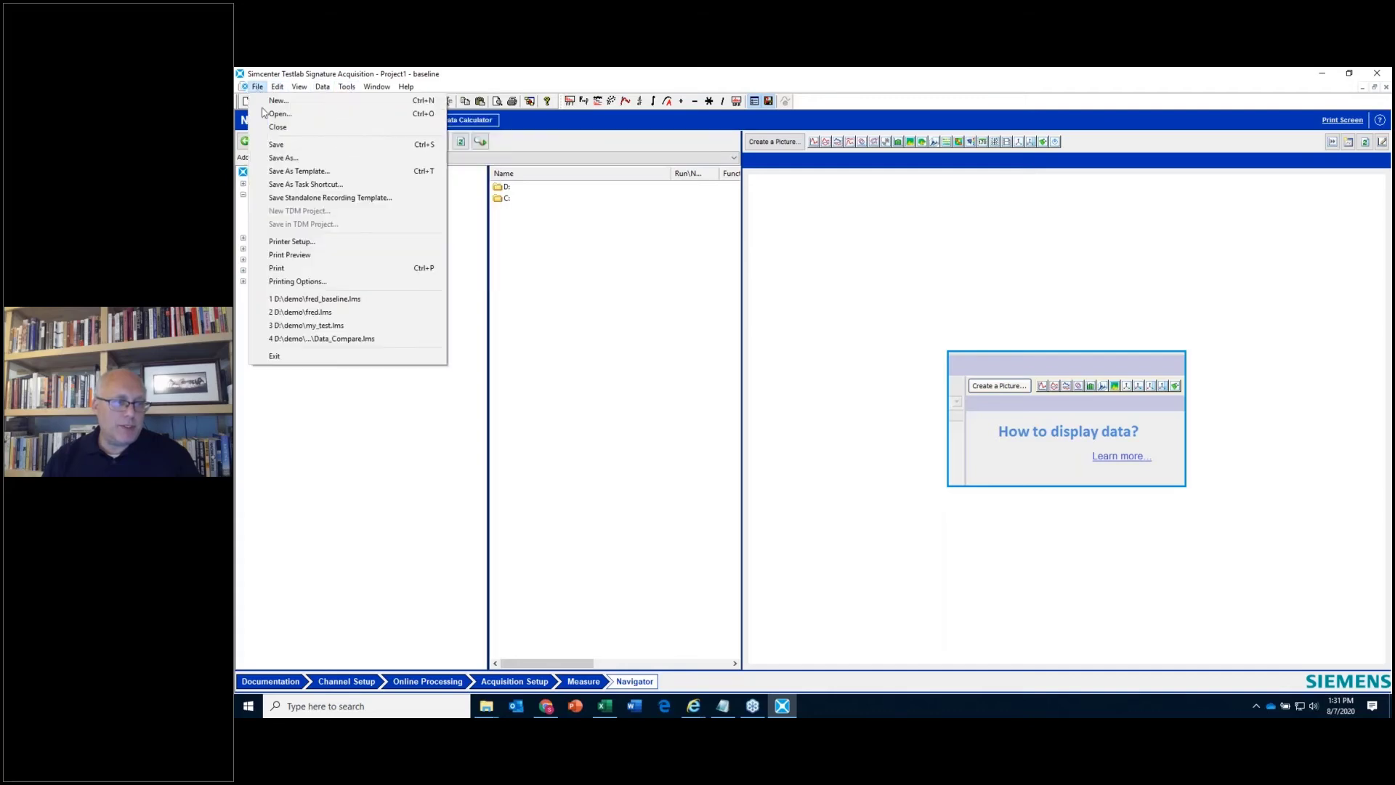
left_click(407, 298)
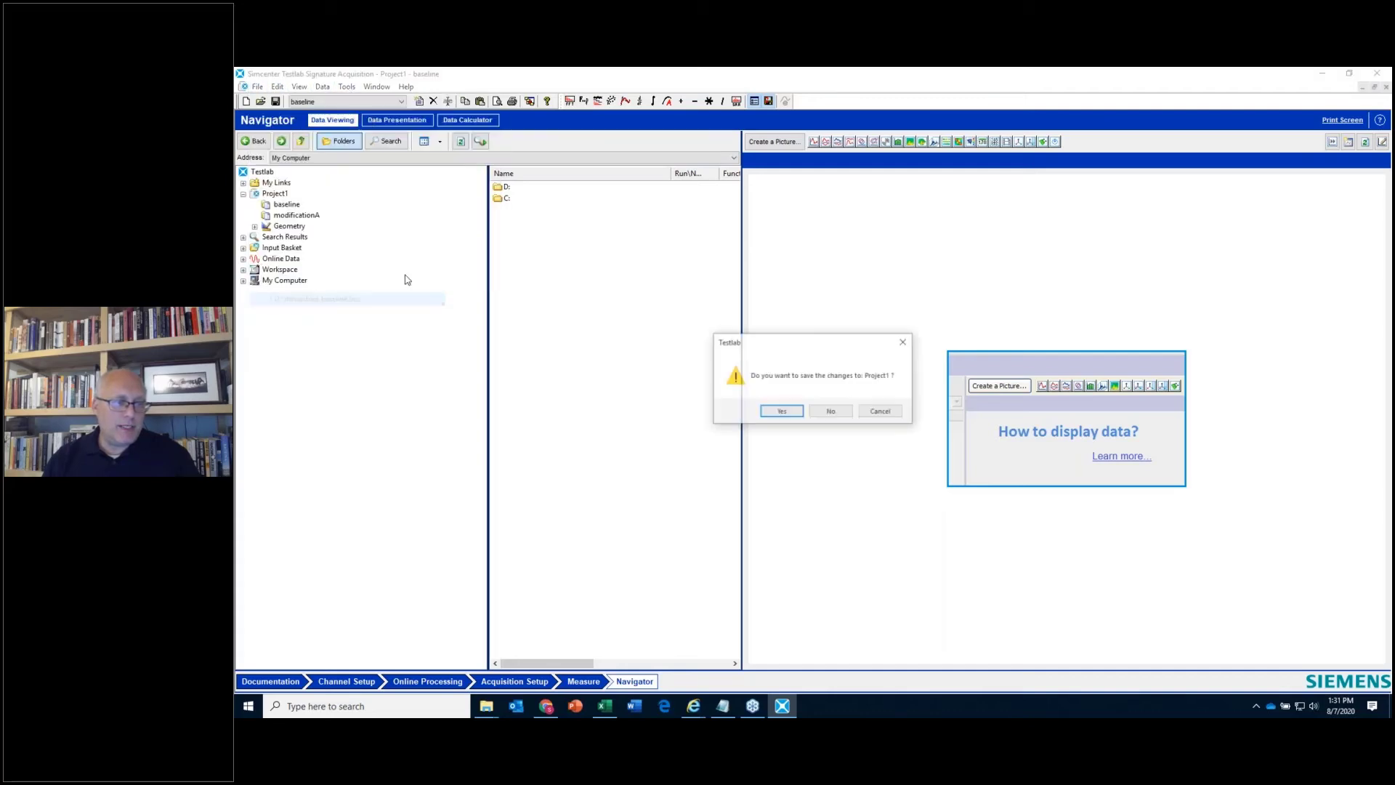
left_click(843, 411)
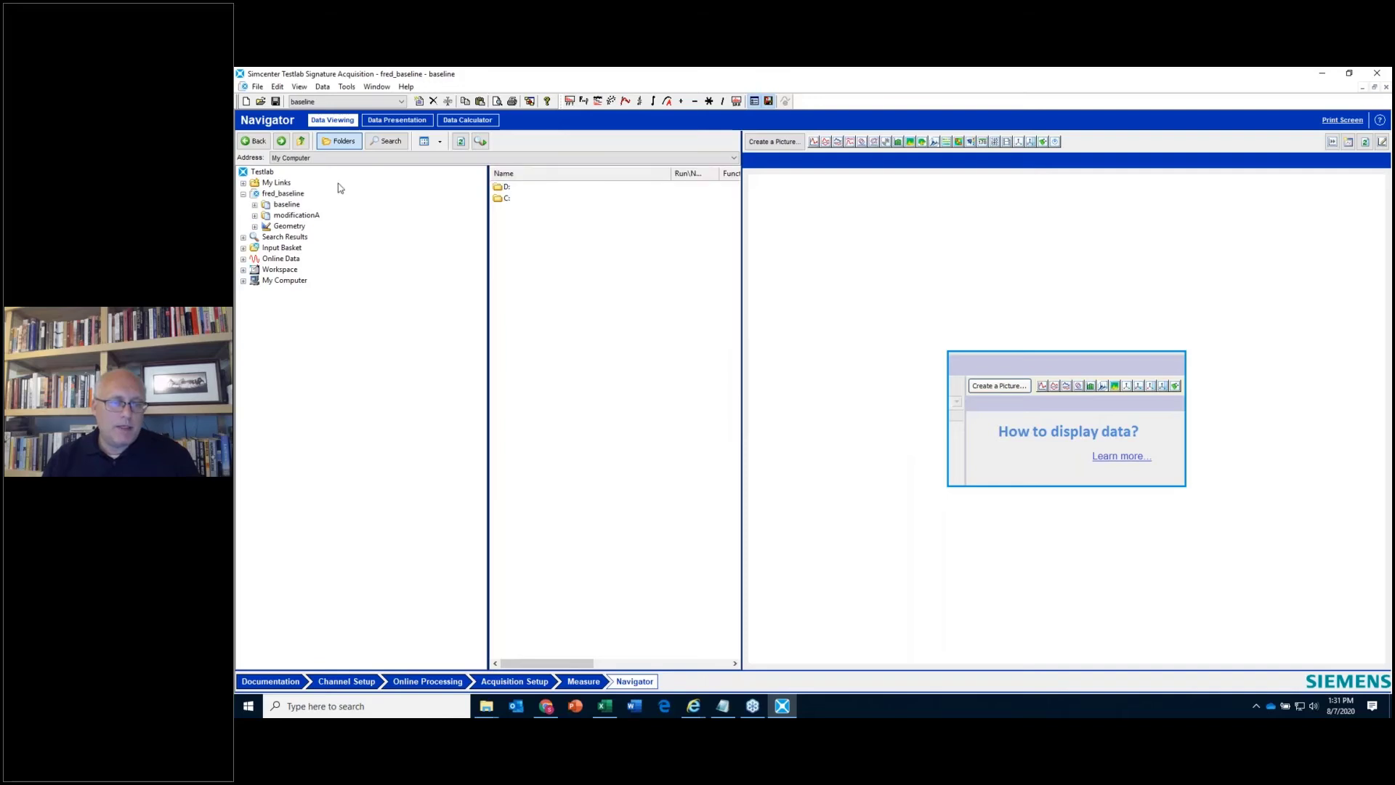
- Expand the baseline section's Run 1 in the project tree and list its Throughput data
left_click(255, 205)
left_click(266, 215)
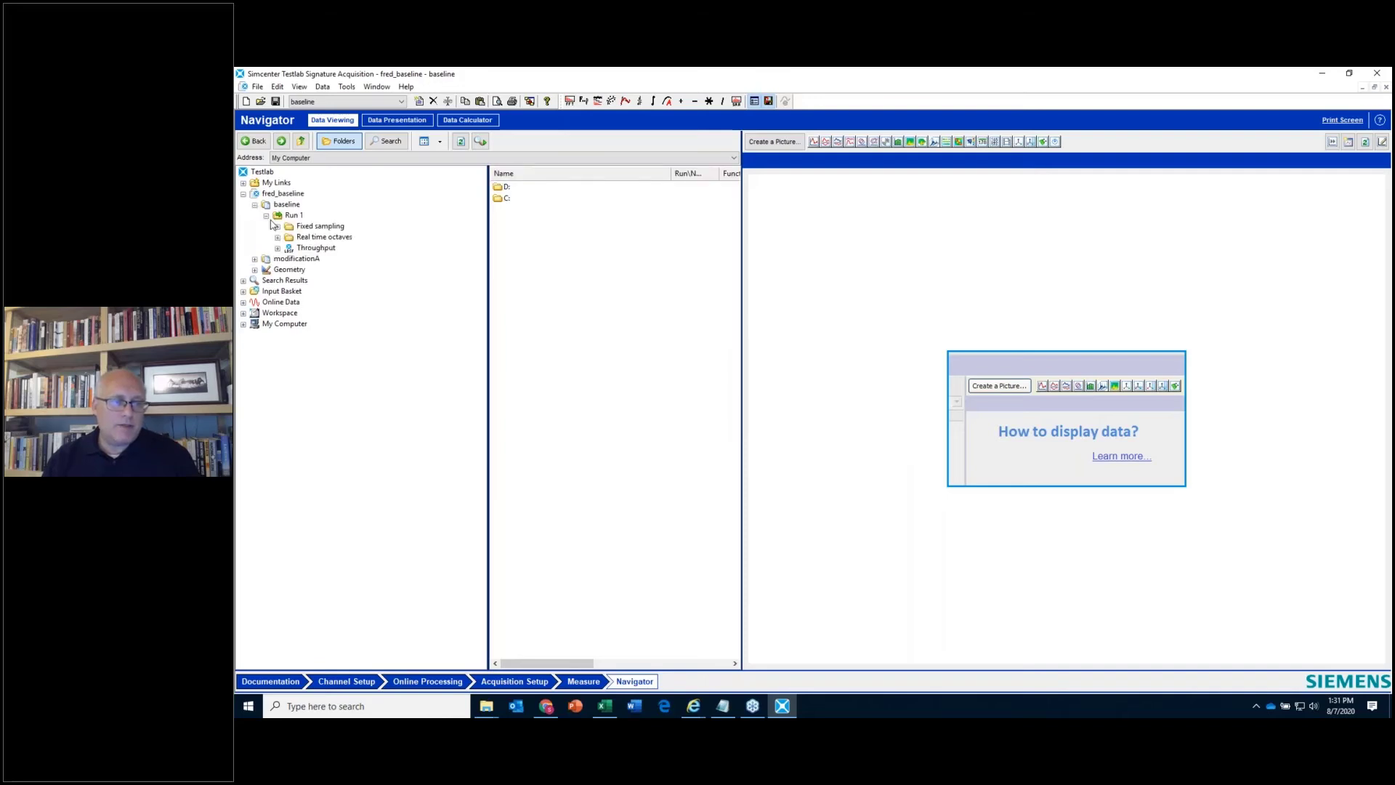
left_click(305, 248)
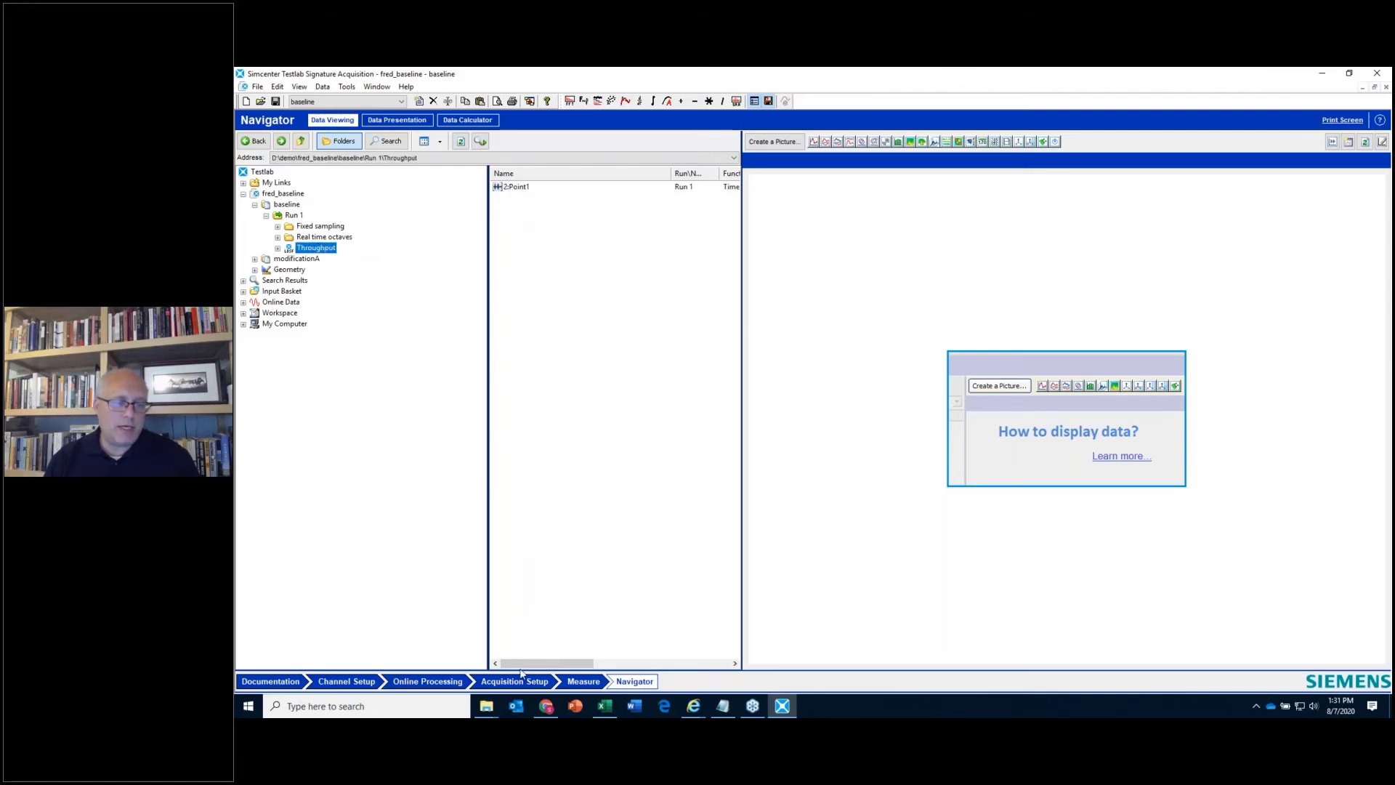
- Switch to File Explorer, enlarge the window and its folder tree, and open the demo10 folder on drive D
mouse_move(486, 705)
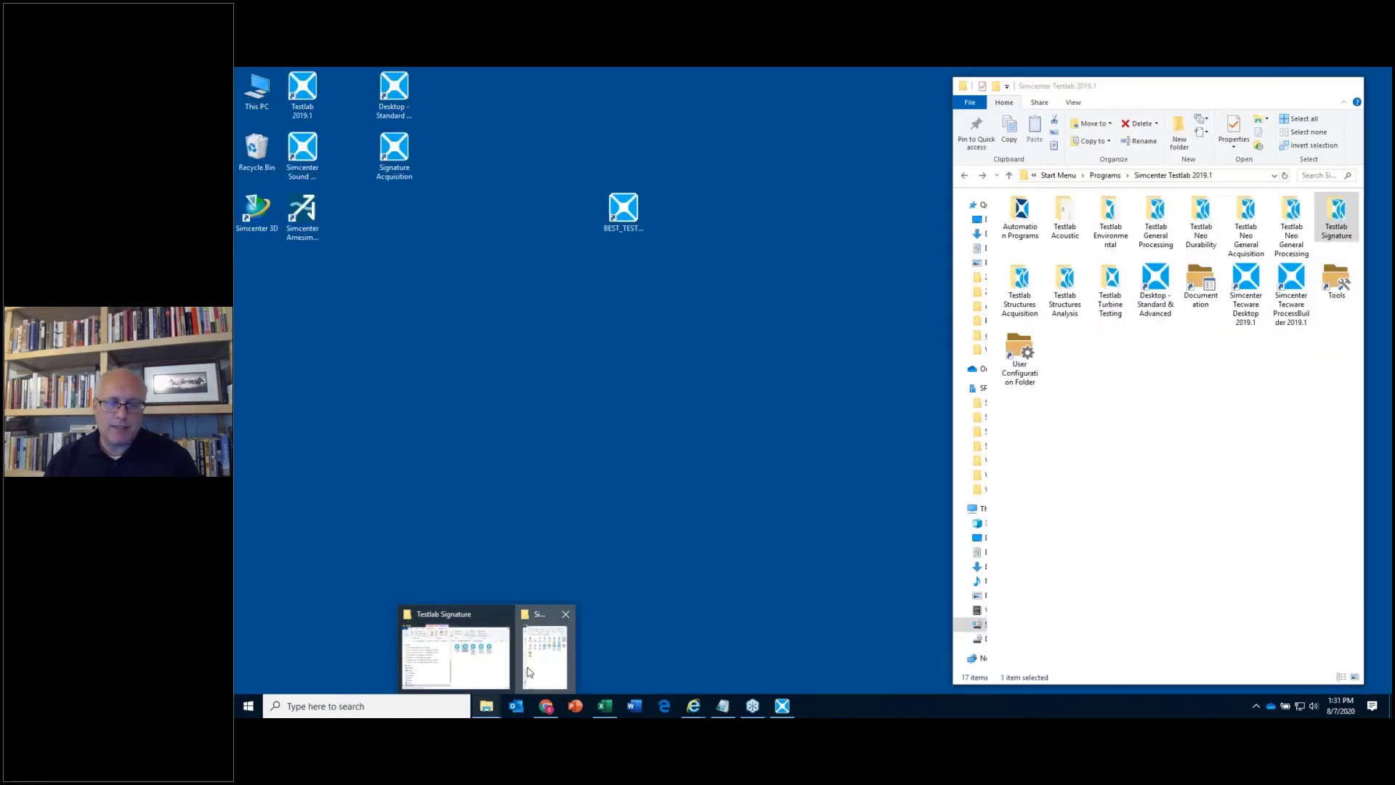
left_click(529, 672)
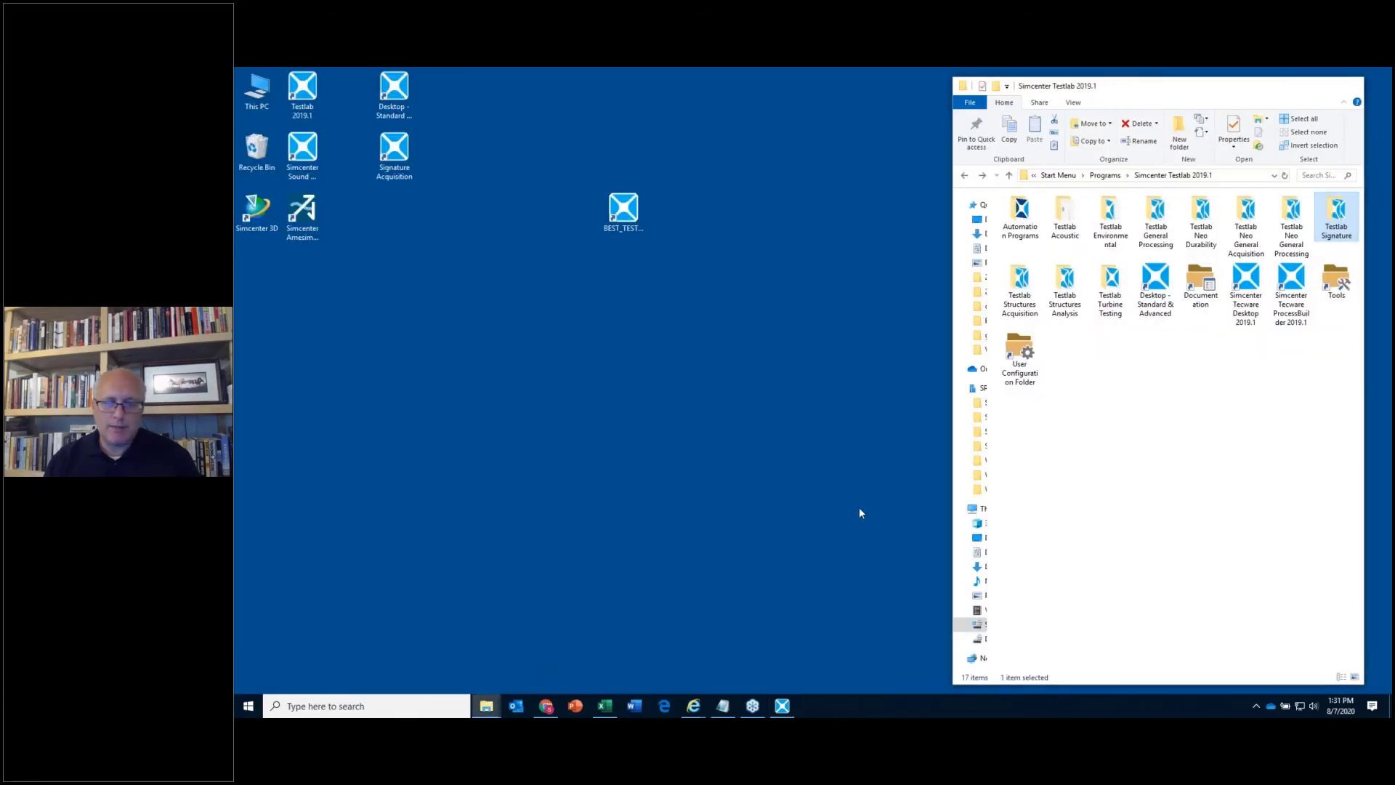
left_click_drag(952, 283, 592, 280)
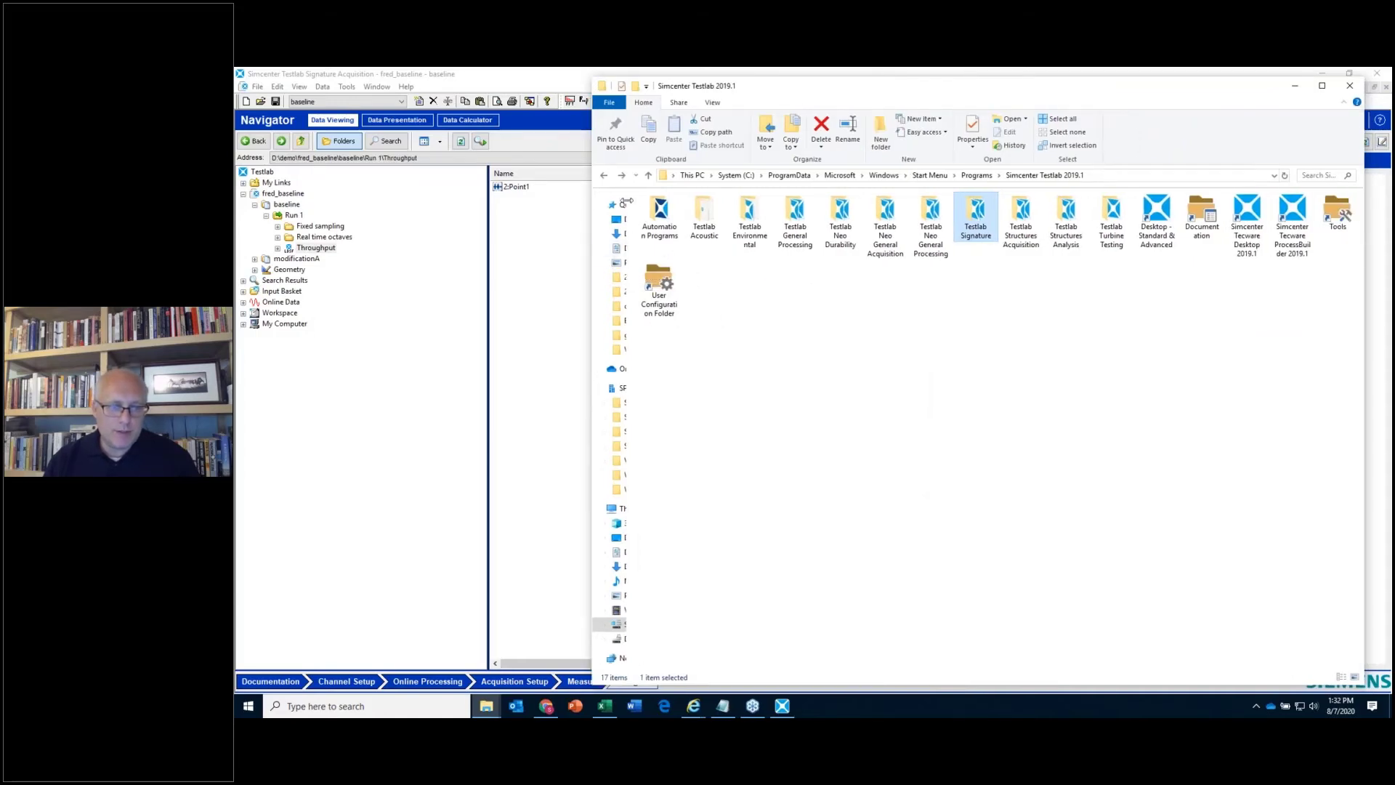
left_click_drag(626, 201, 833, 204)
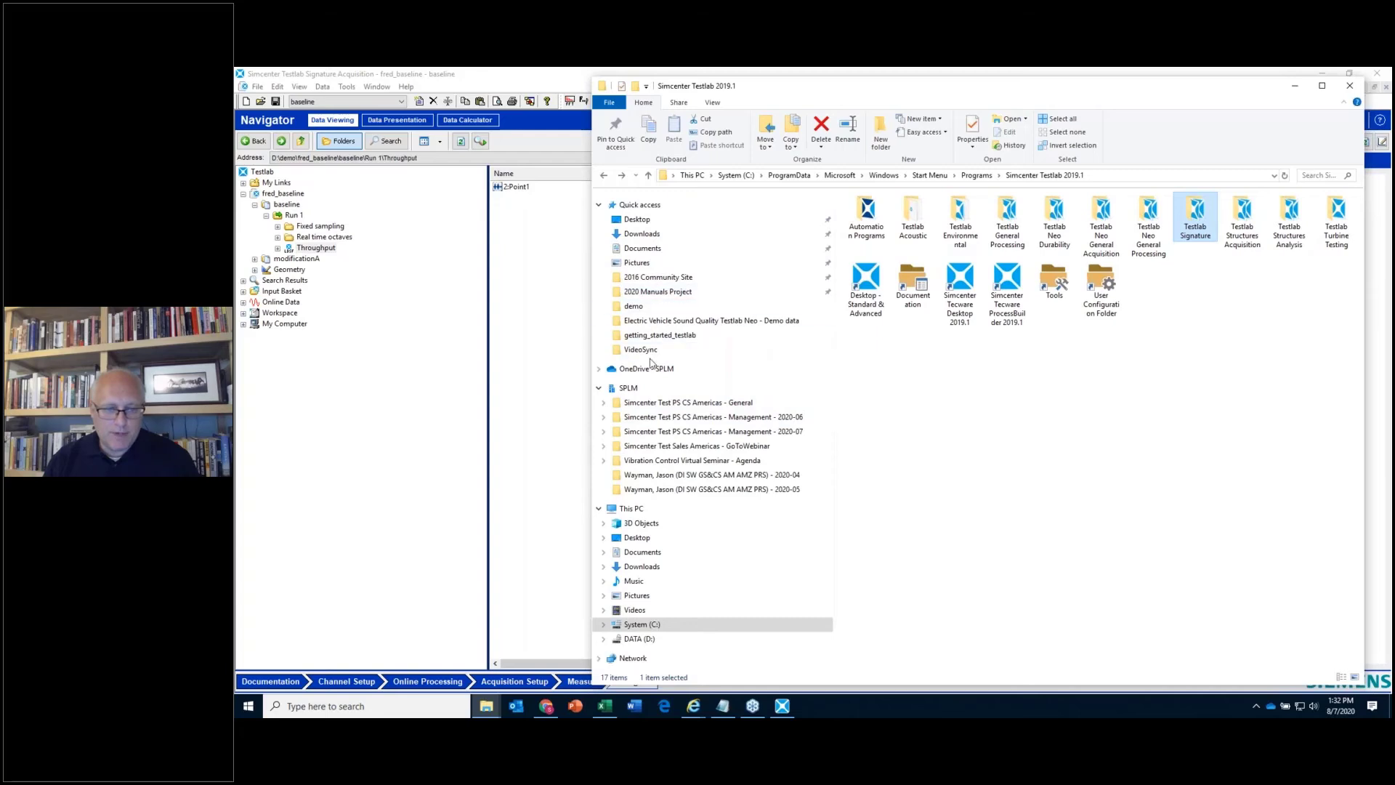
left_click(638, 639)
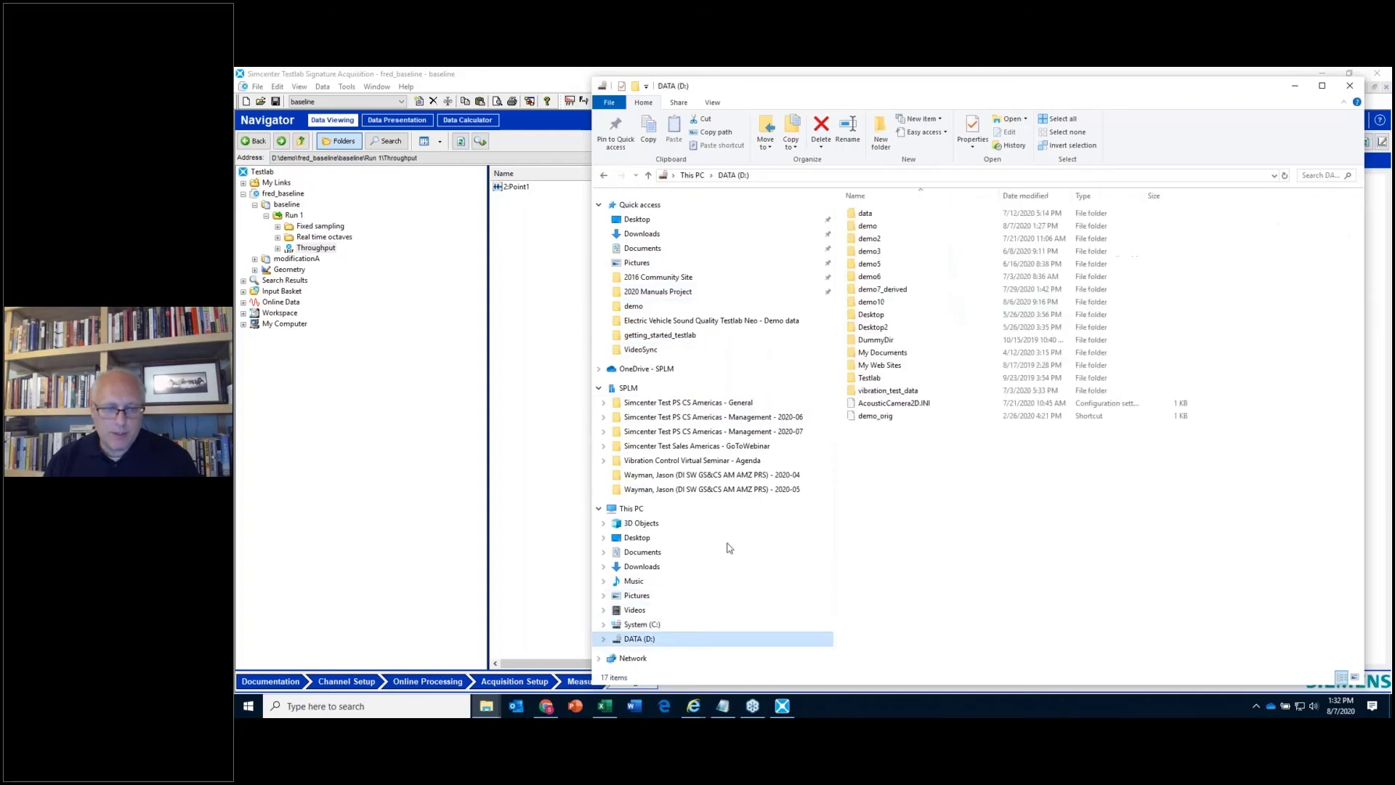
double_click(881, 304)
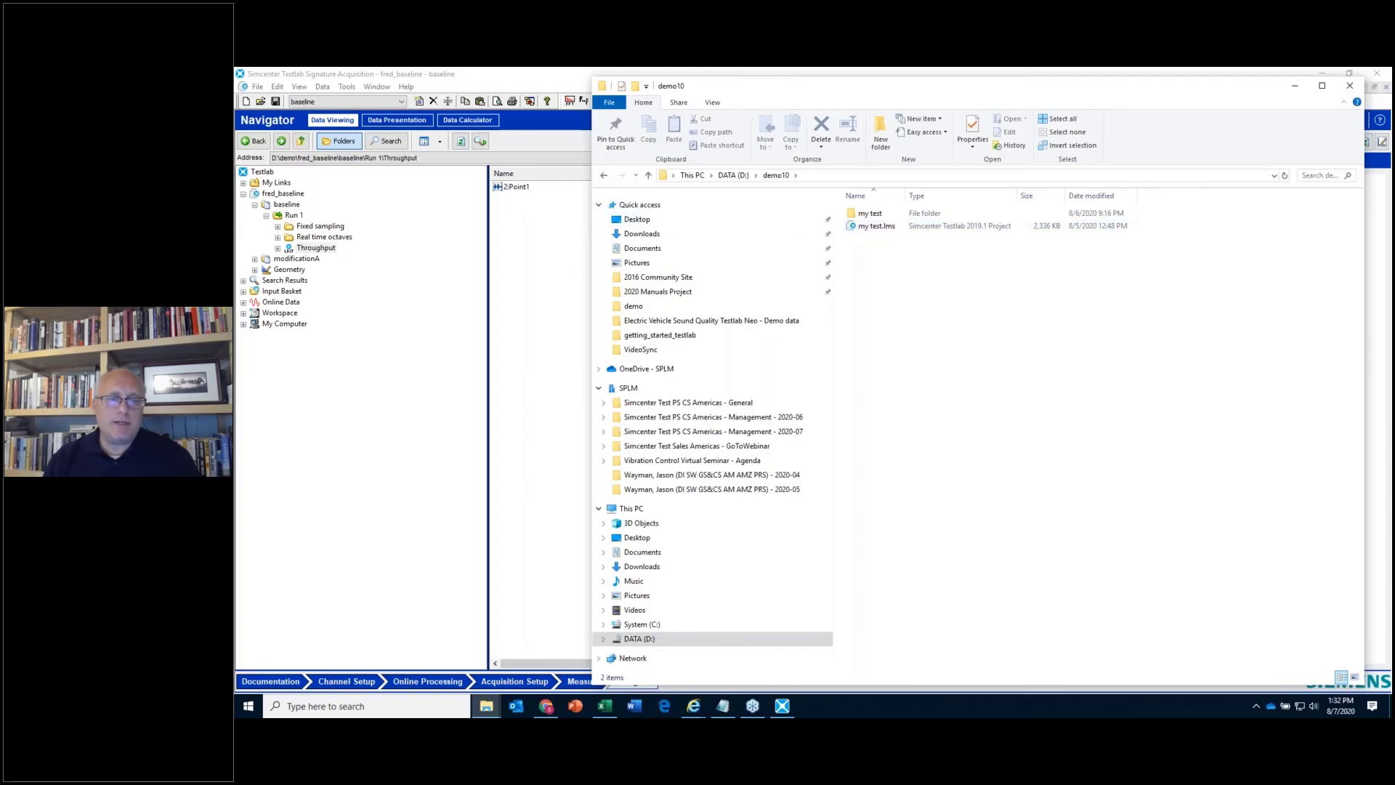
left_click_drag(752, 95, 817, 114)
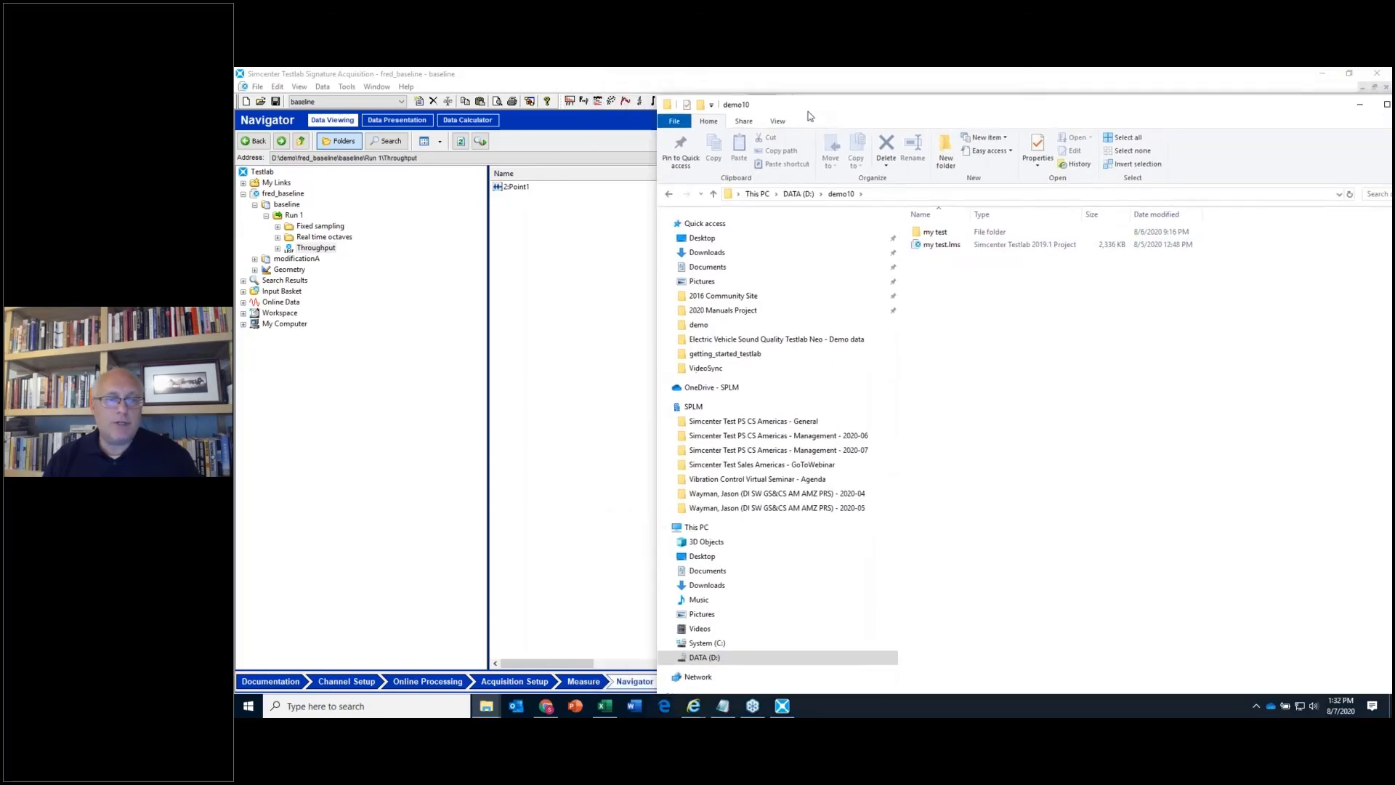
- Switch back to Testlab and close the fred_baseline project without saving
left_click(260, 87)
left_click(282, 128)
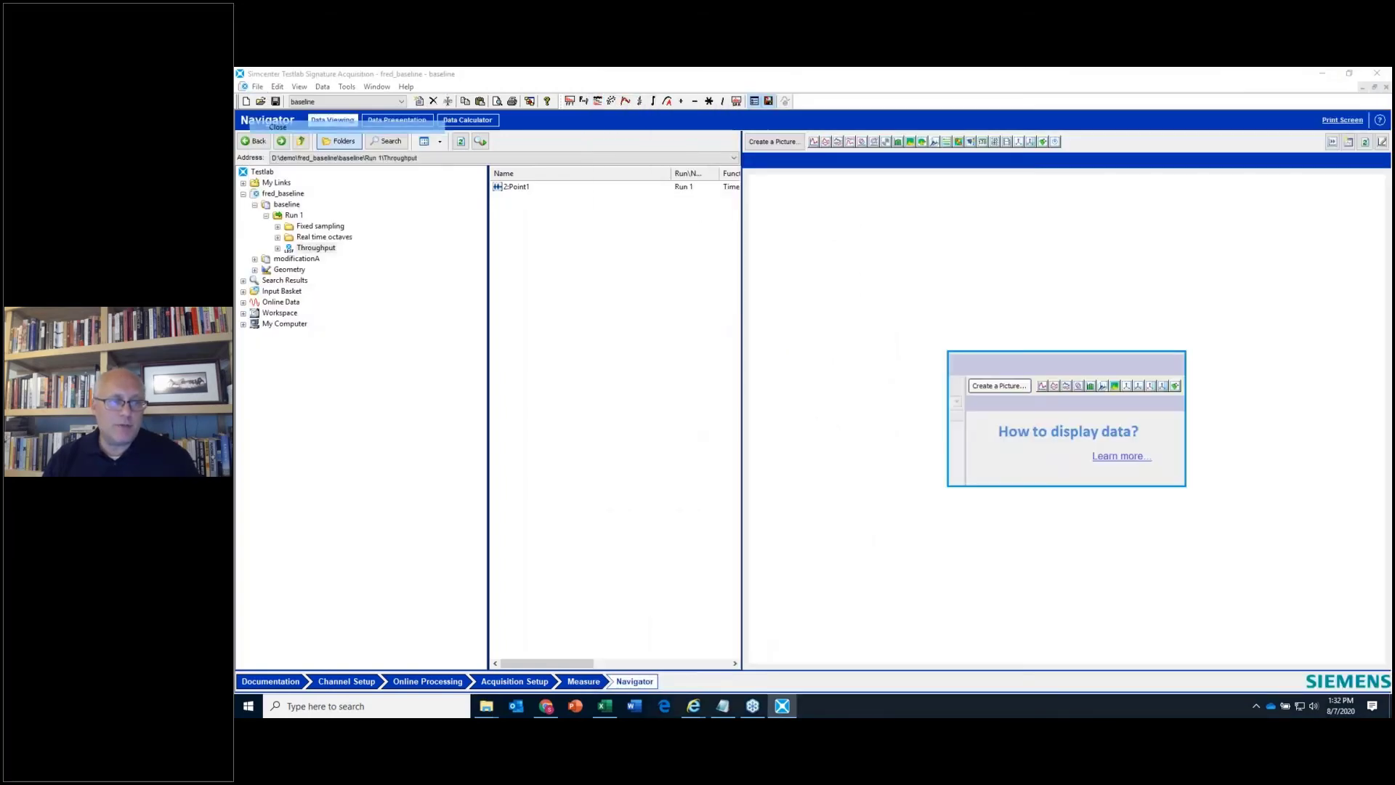
left_click(839, 412)
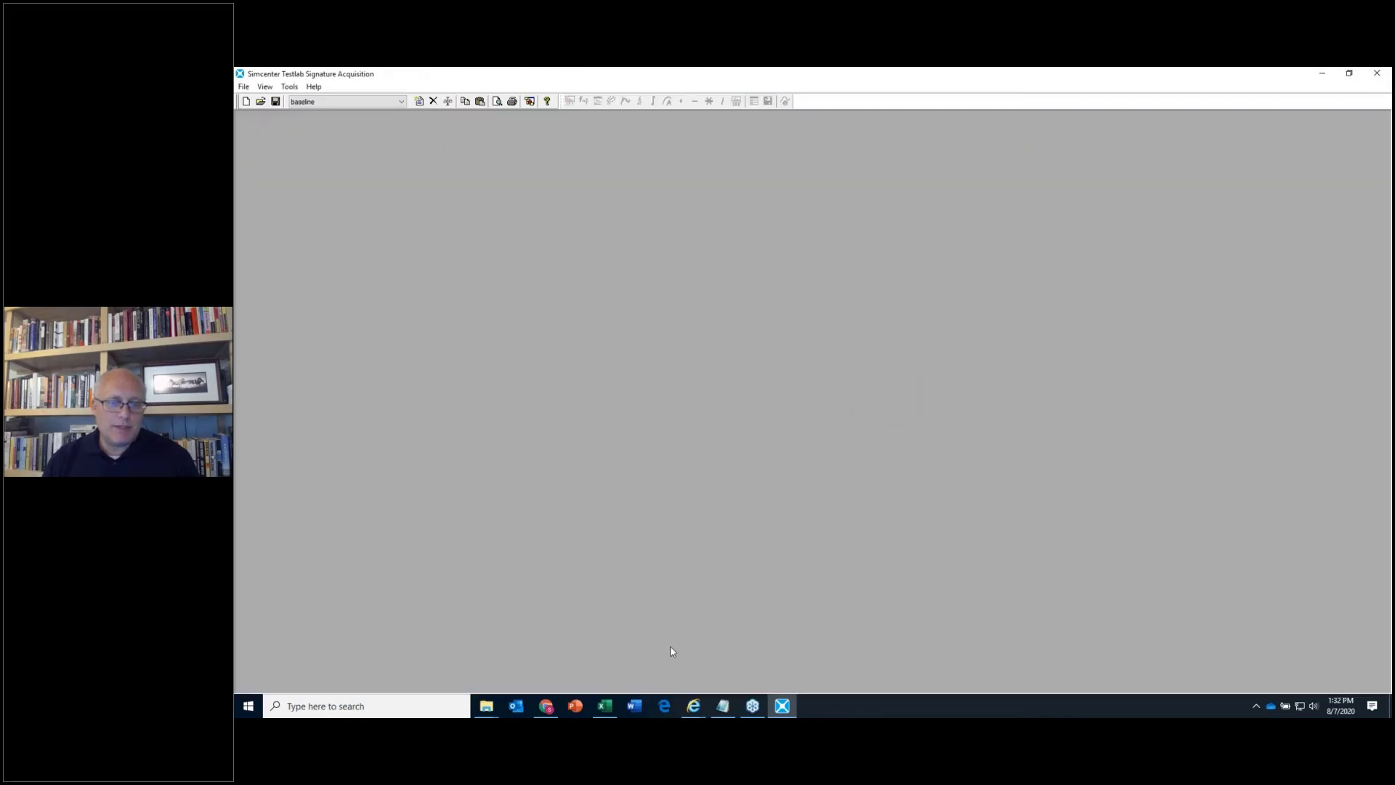
- Open the project file my test.lms from the demo10 folder in Testlab, bringing it over from File Explorer
left_click(487, 706)
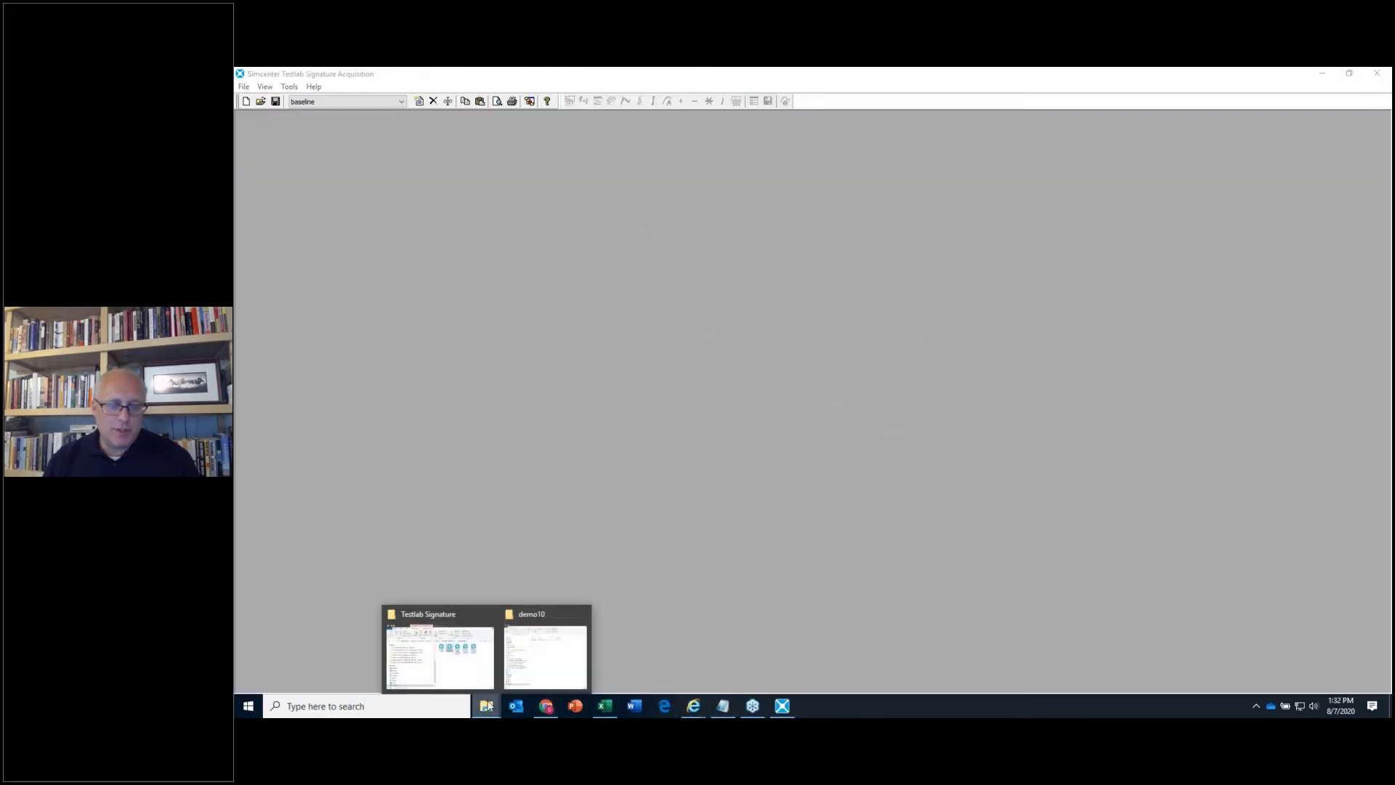
left_click(555, 654)
left_click(955, 250)
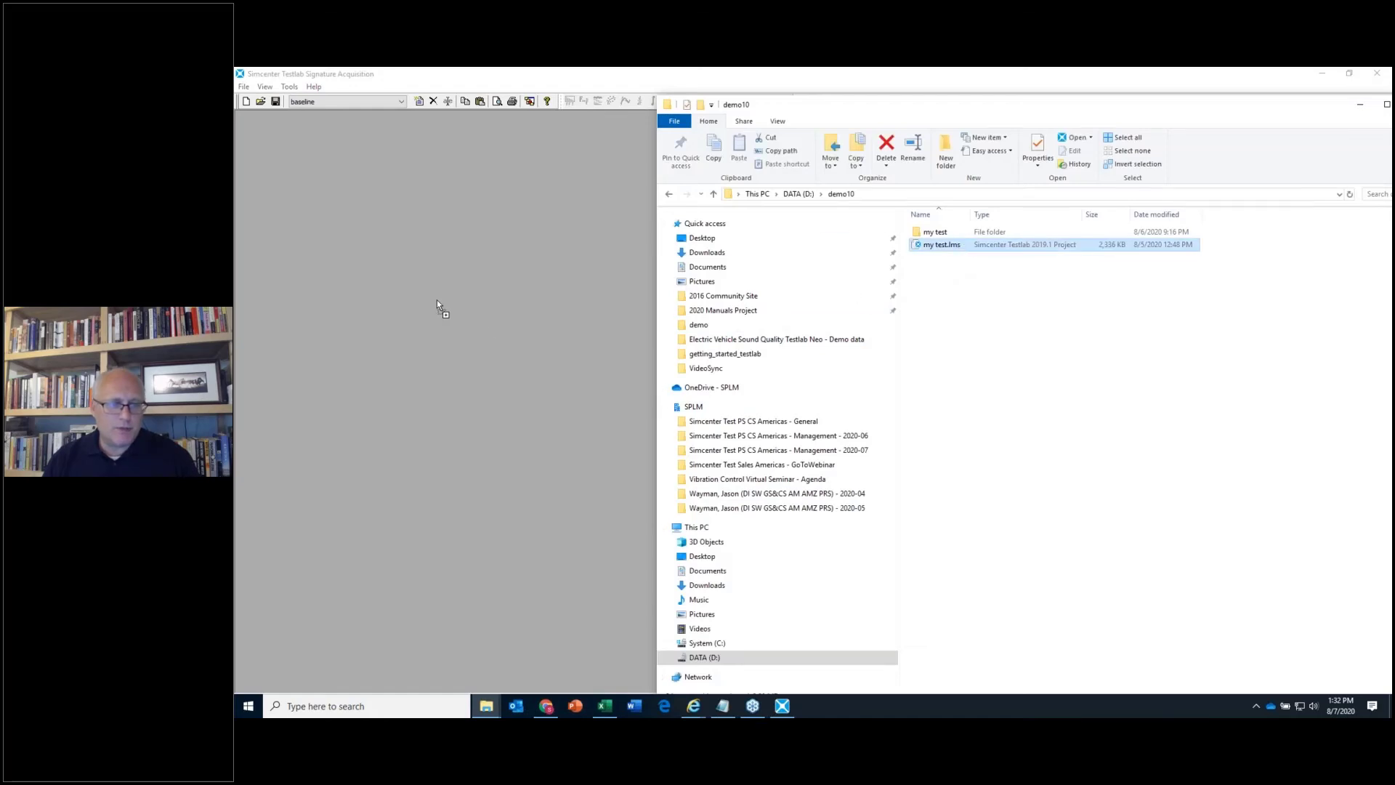
left_click_drag(437, 299, 437, 299)
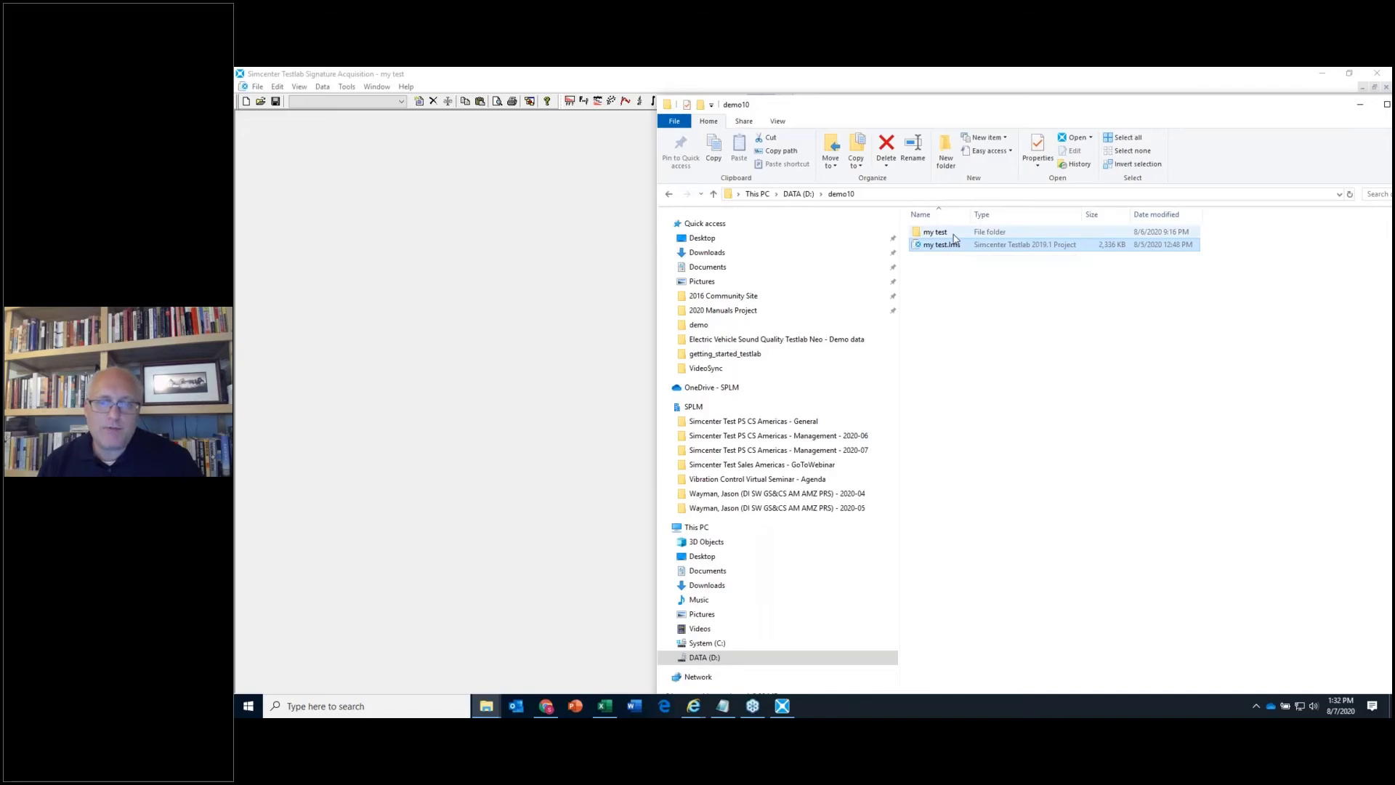
- Browse in File Explorer through the my test and Section1 folders into the Run 1 folder
double_click(954, 234)
double_click(944, 233)
double_click(945, 233)
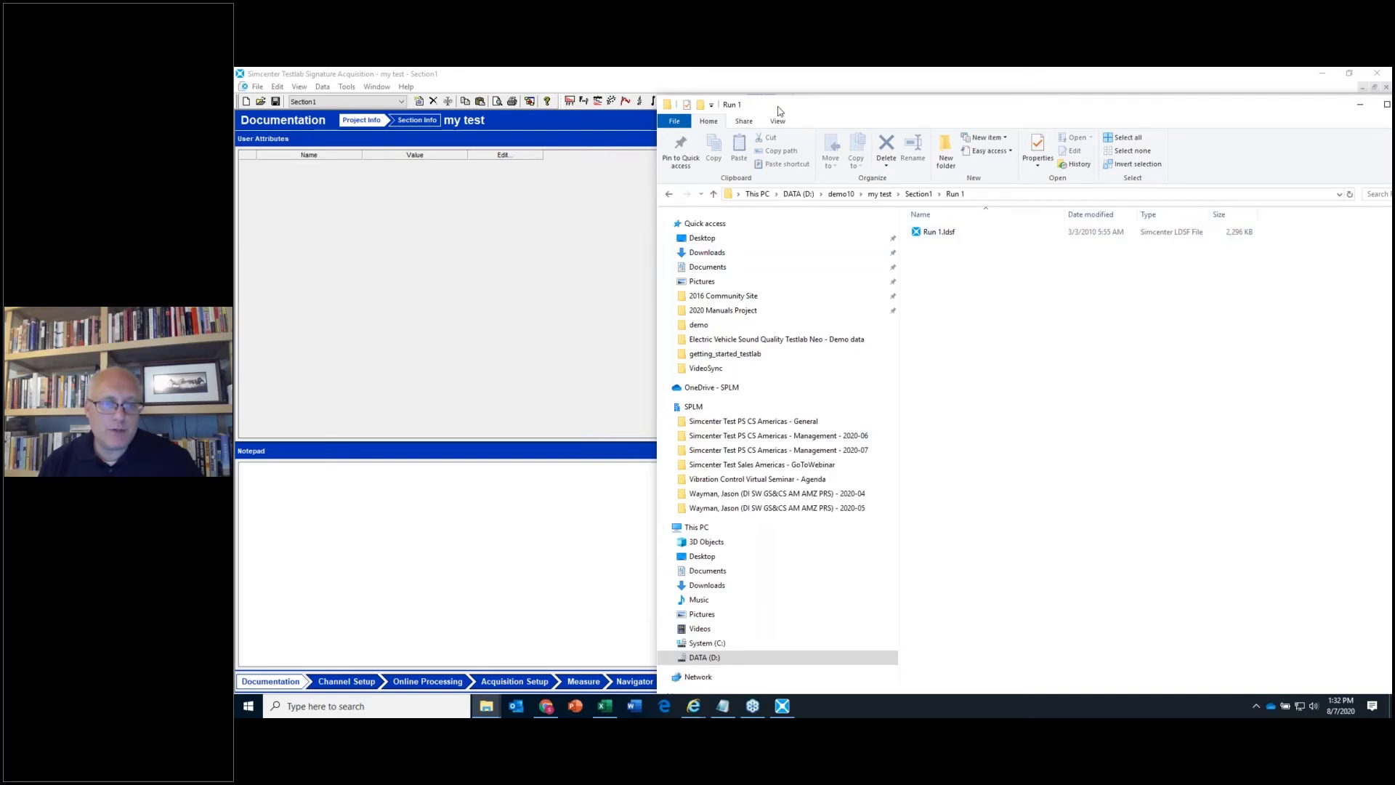
- Return to Testlab, accept the front-end configuration warning, and expand Section1 and its Run 1 in the Navigator
left_click_drag(777, 111, 900, 114)
left_click(749, 343)
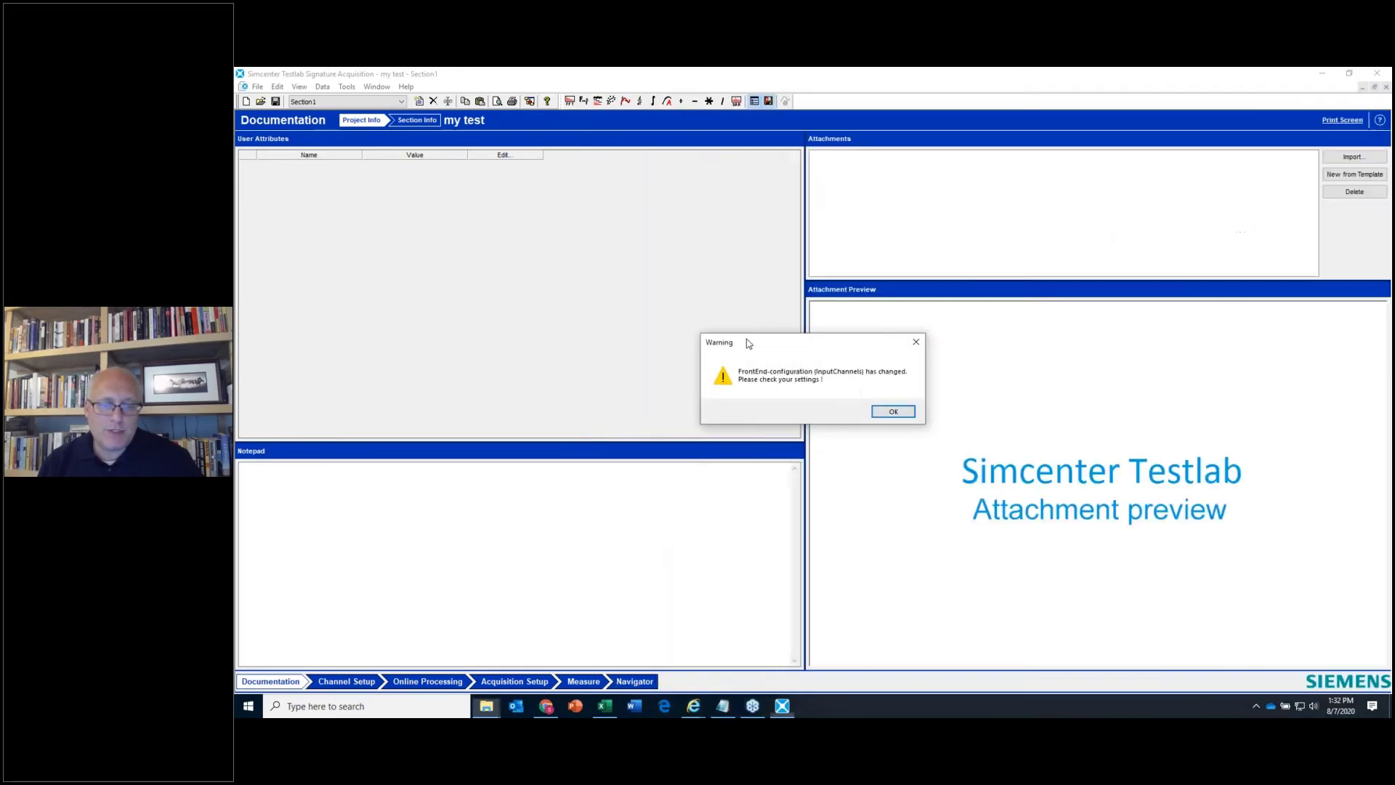
left_click(901, 413)
left_click(637, 682)
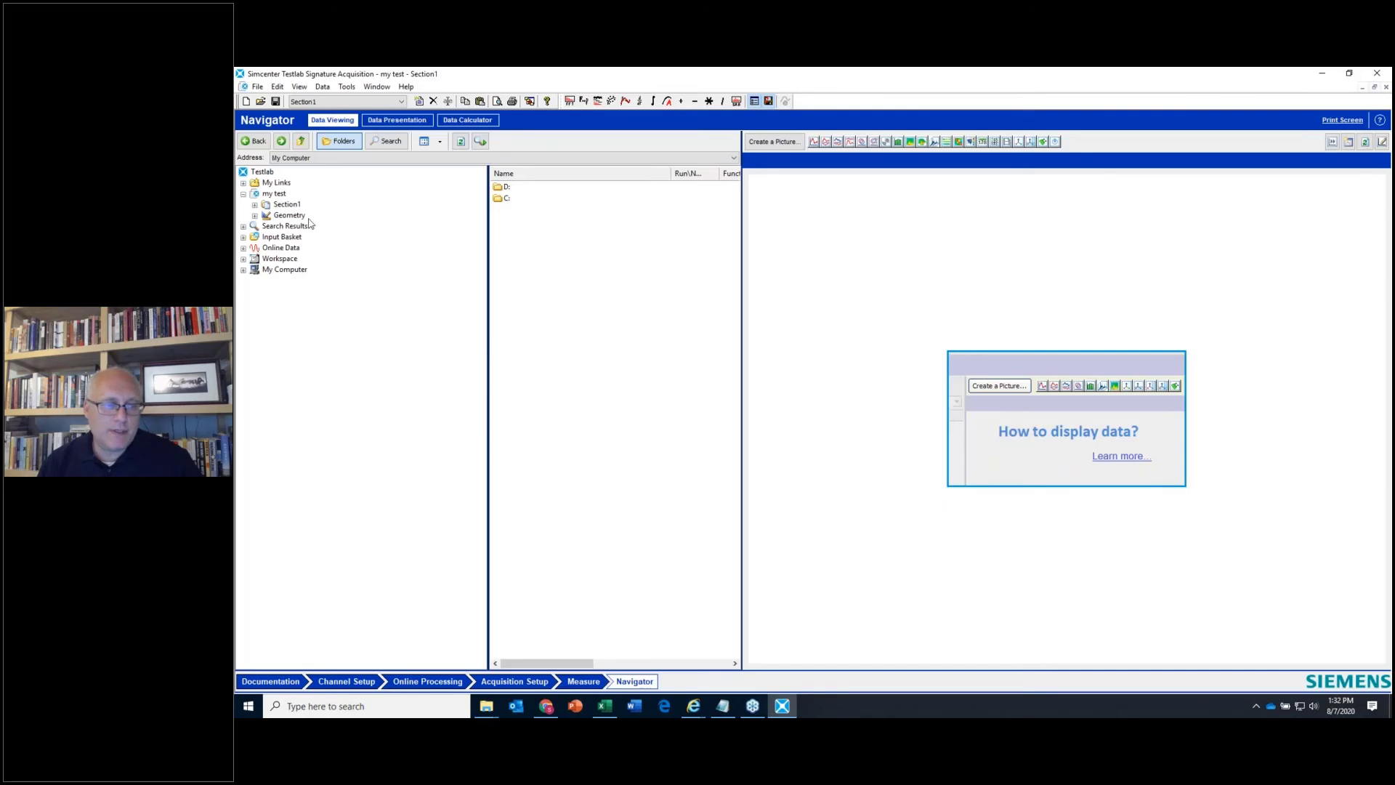
left_click(254, 205)
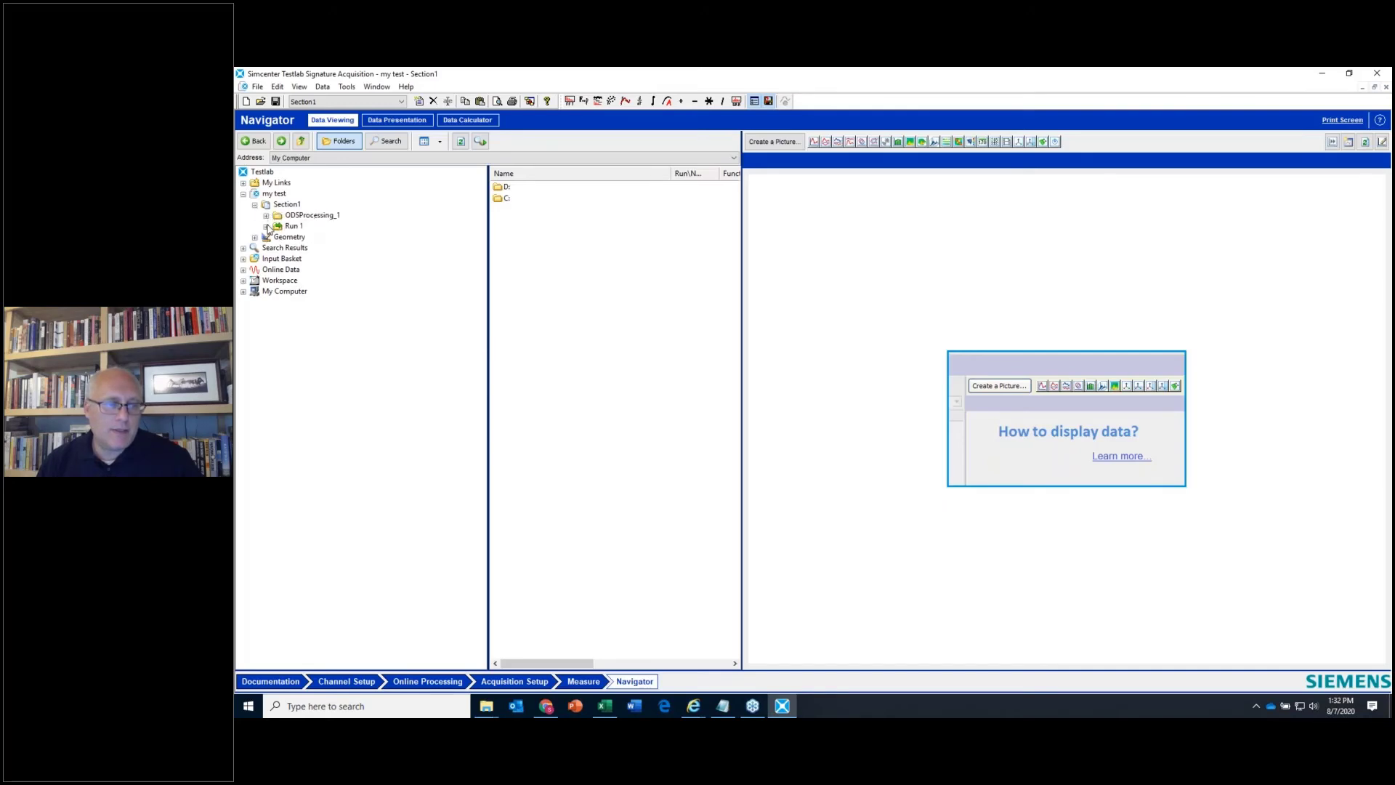
left_click(266, 226)
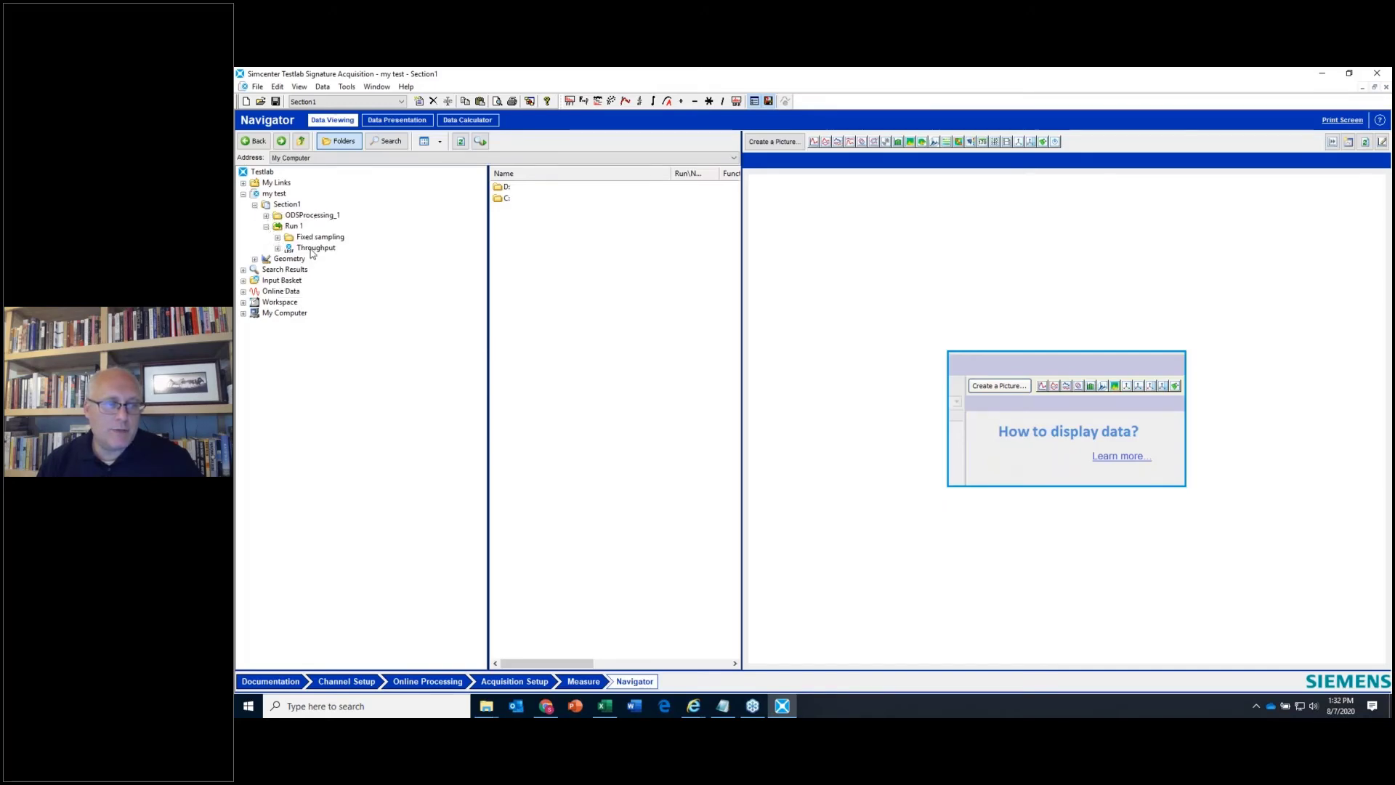
- Switch to File Explorer and select the Run 1.ldsf data file in the Run 1 folder
mouse_move(486, 705)
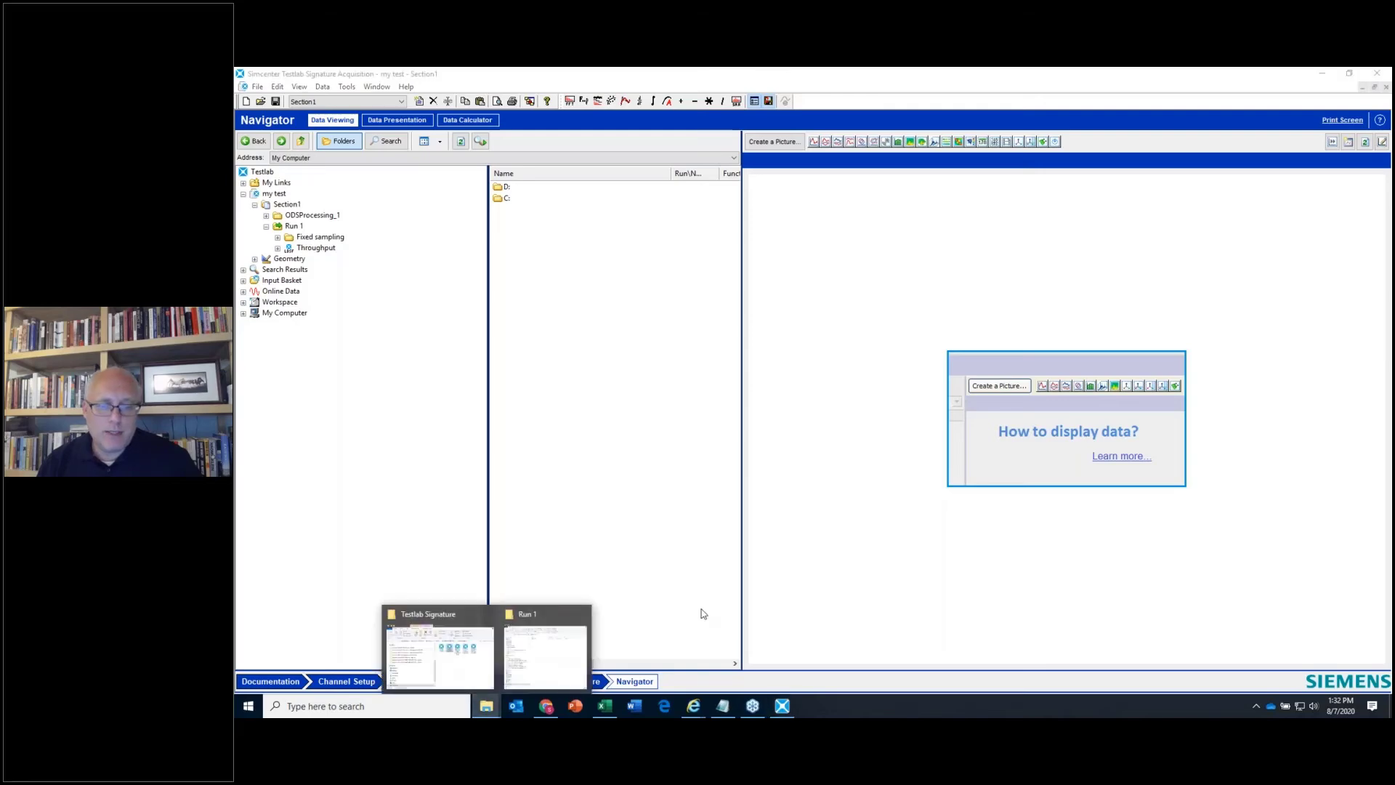
left_click(580, 654)
left_click(1073, 241)
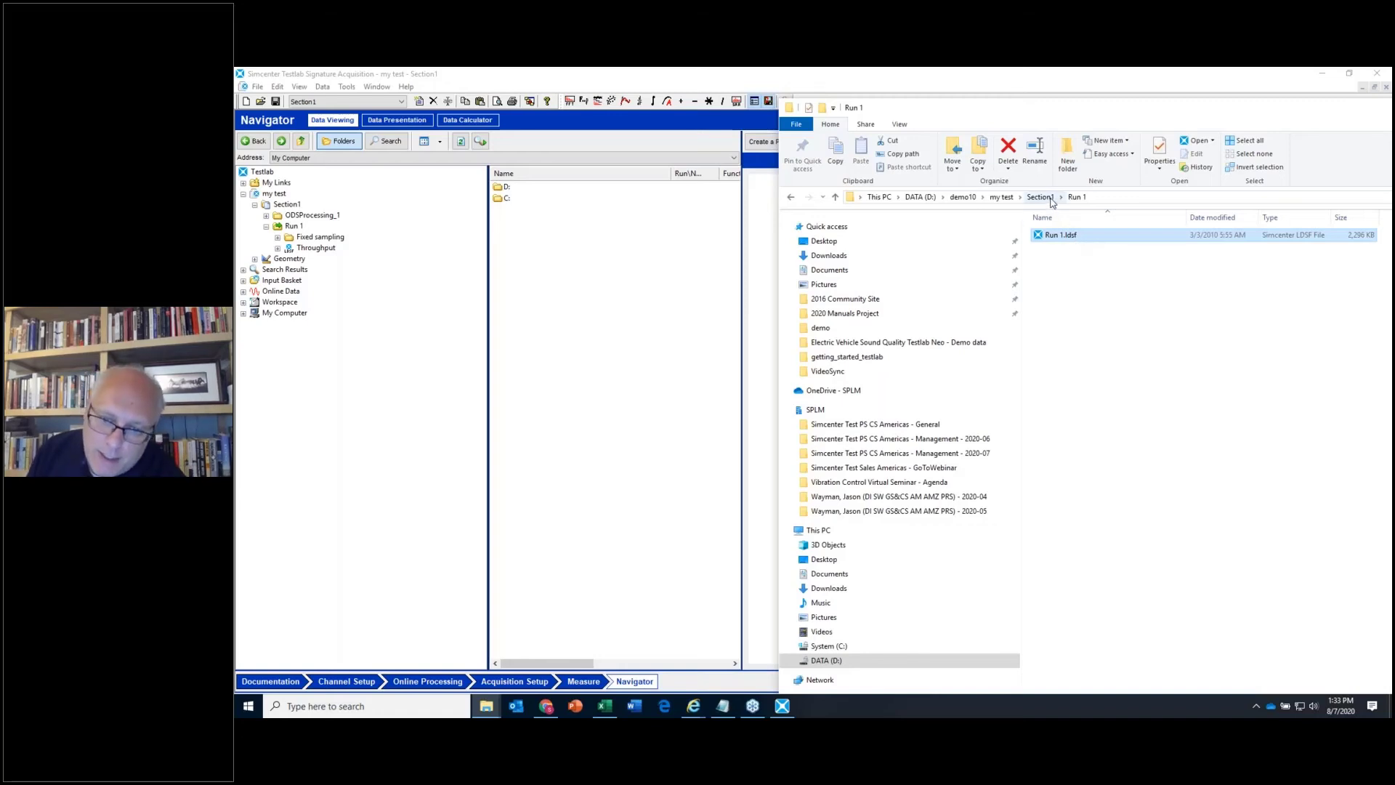
- Go back to the demo10 folder, copy the project file my test.lms, and select the my test data folder
left_click(967, 197)
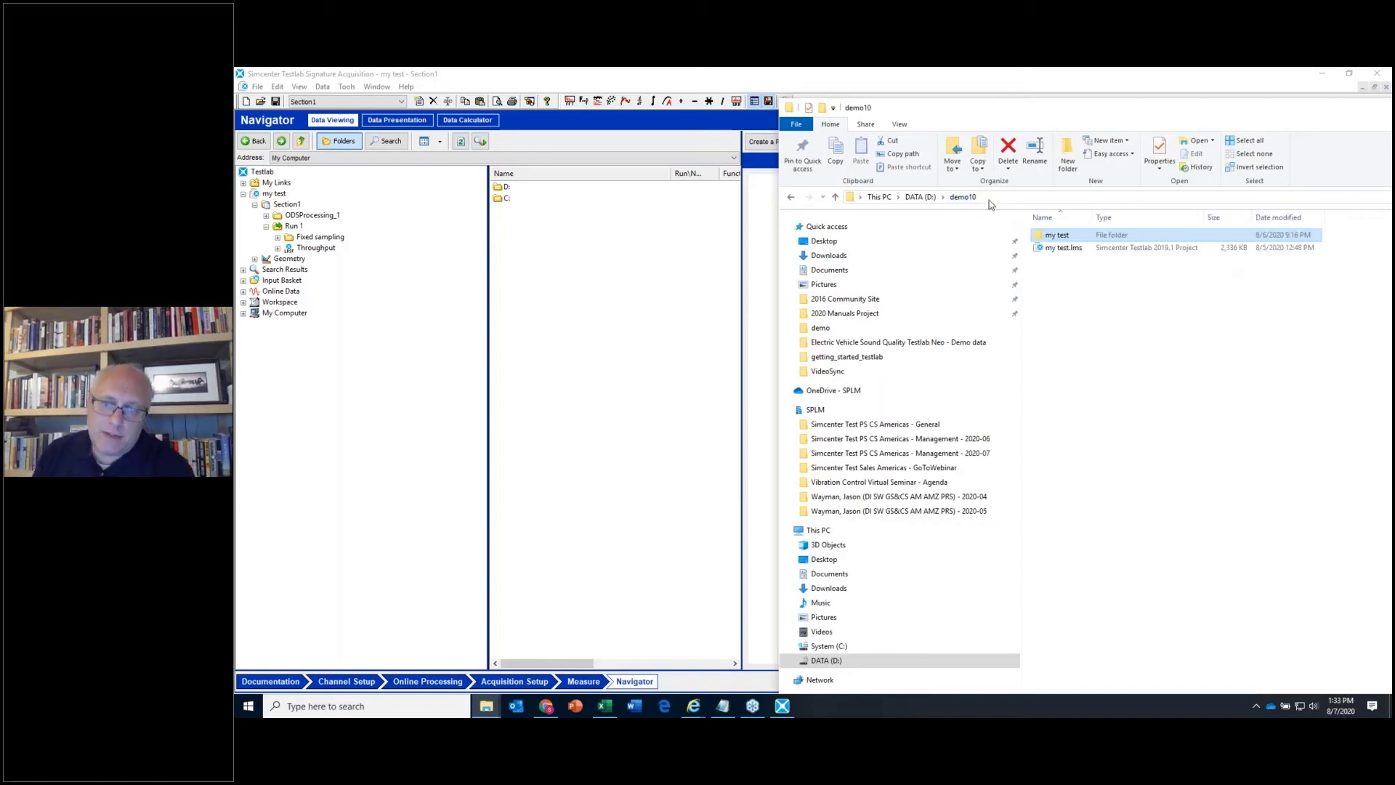
left_click(1078, 252)
right_click(1079, 251)
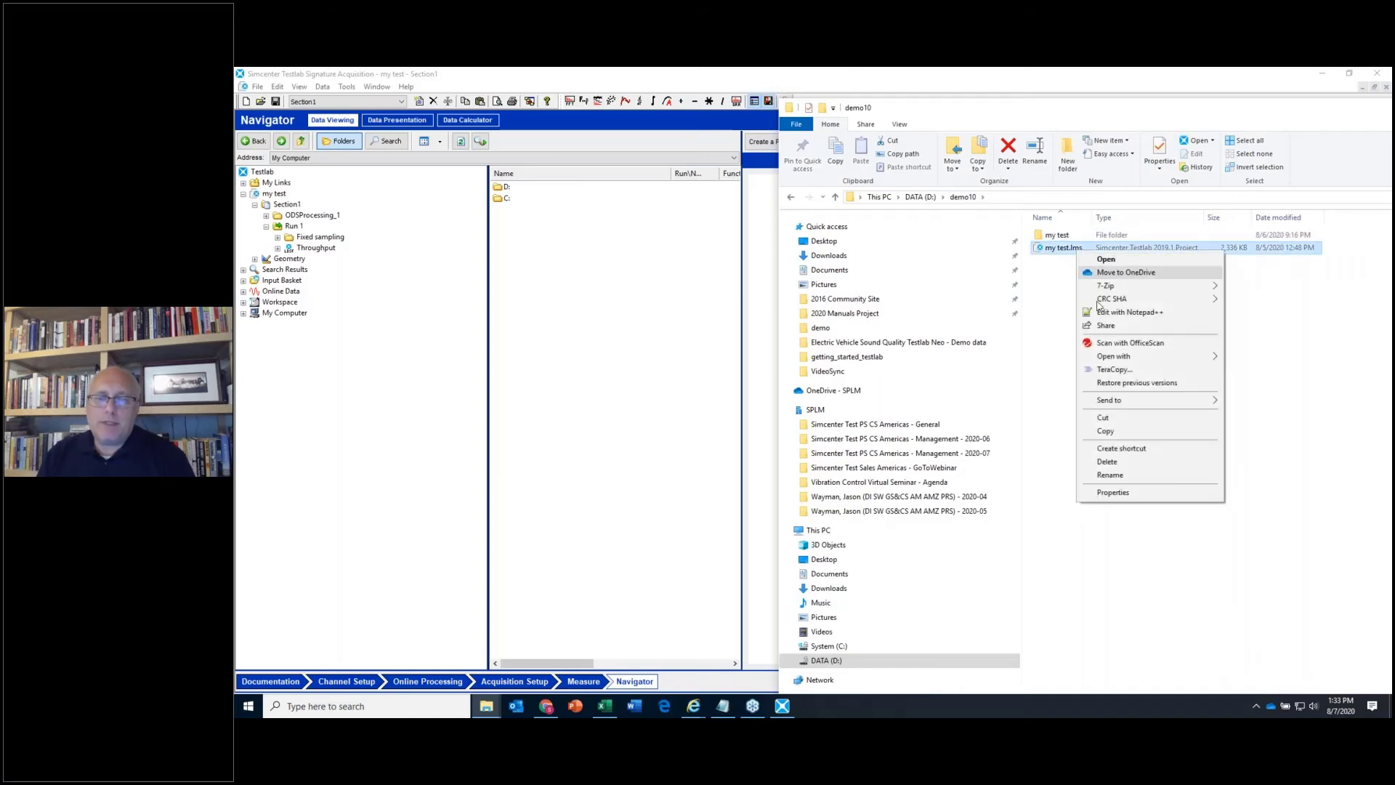
left_click(1124, 433)
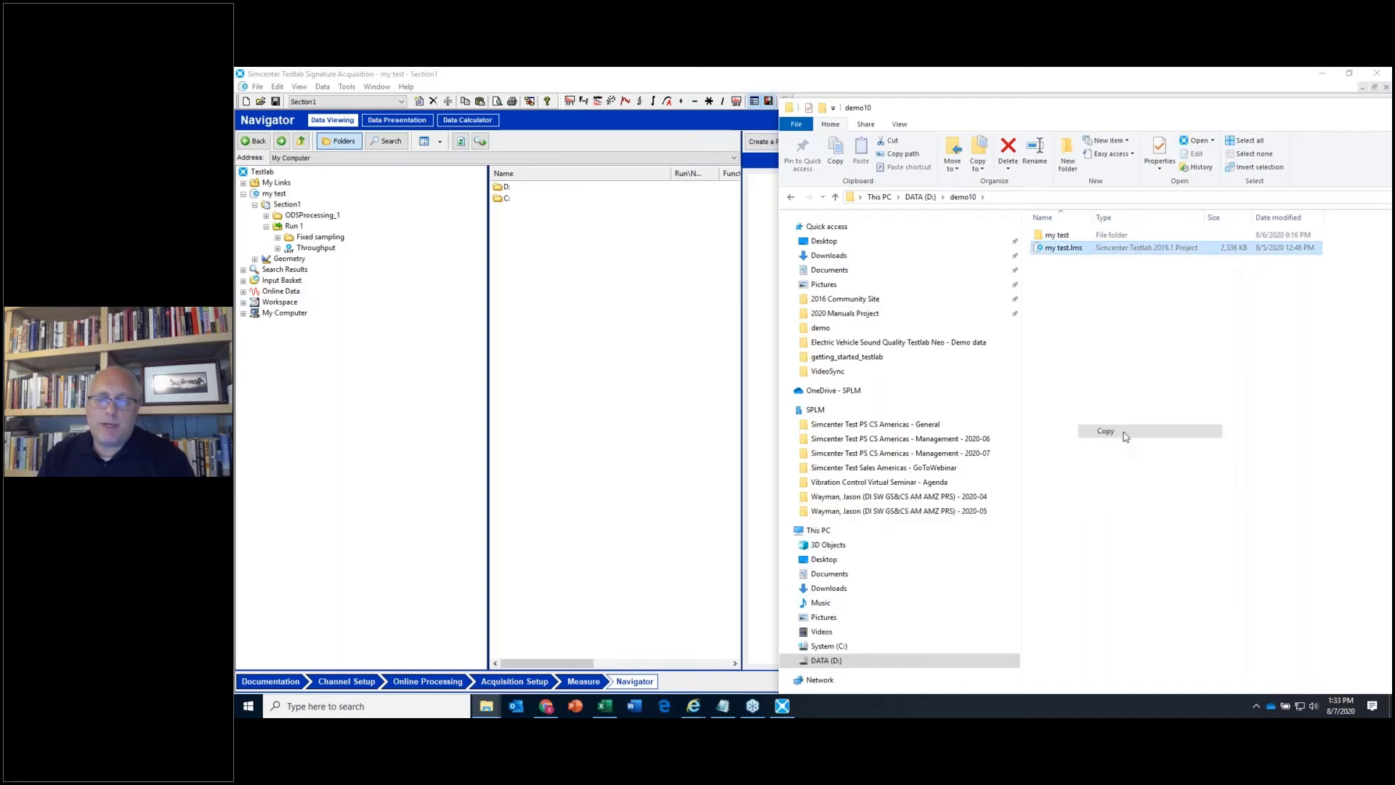
left_click(1066, 238)
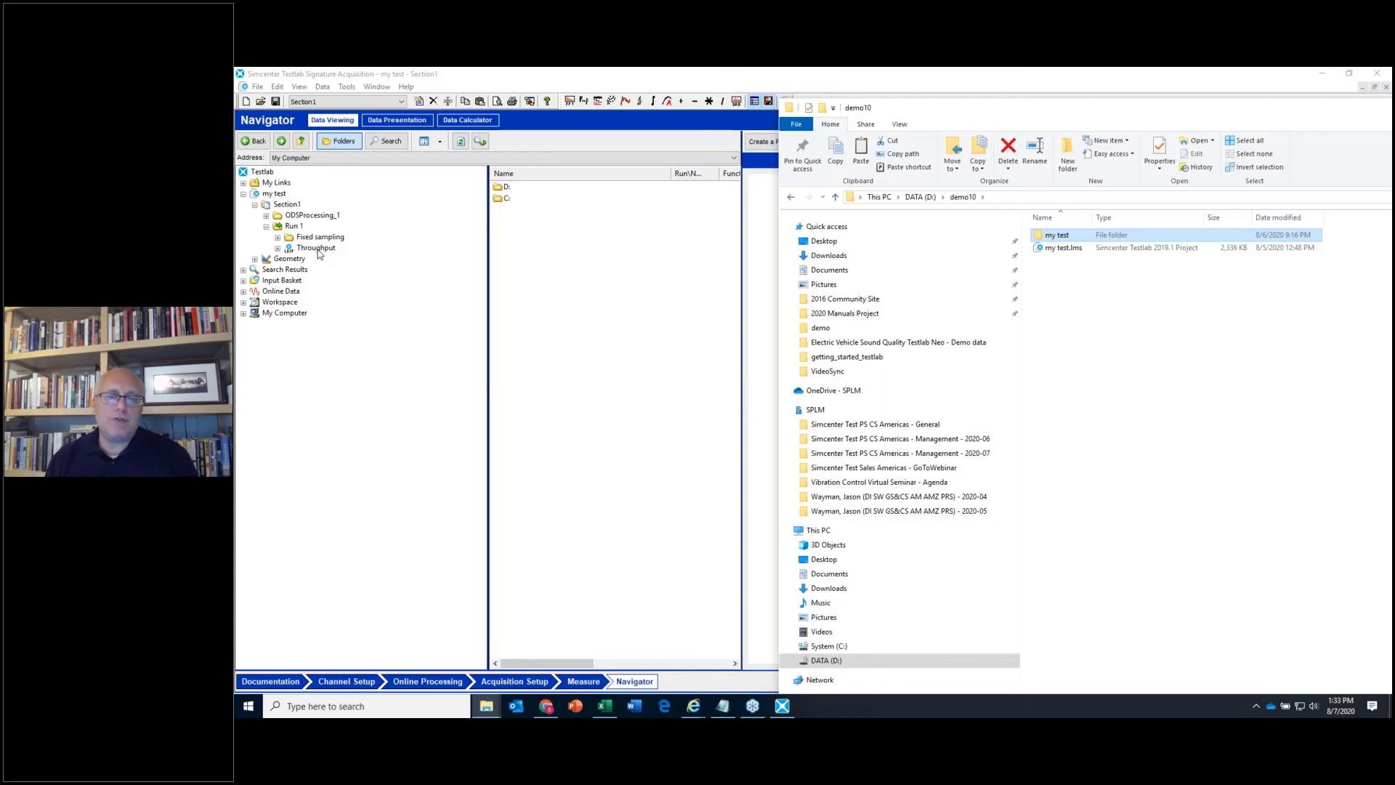
- Browse My Computer in the Testlab Navigator to D:\demo10\my test\Section1\Run 1 and list the contents of the Run 1 data file
left_click(243, 313)
left_click(255, 336)
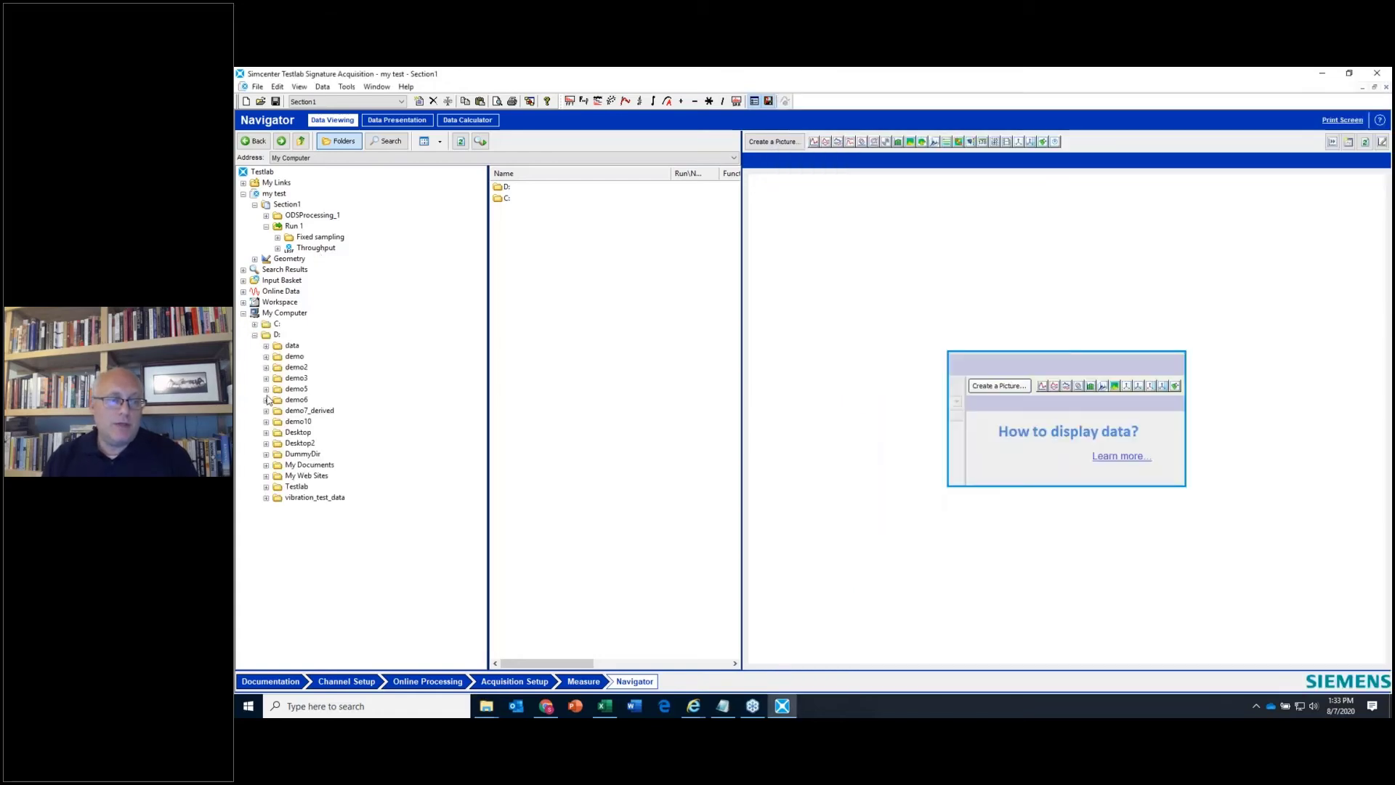
left_click(266, 422)
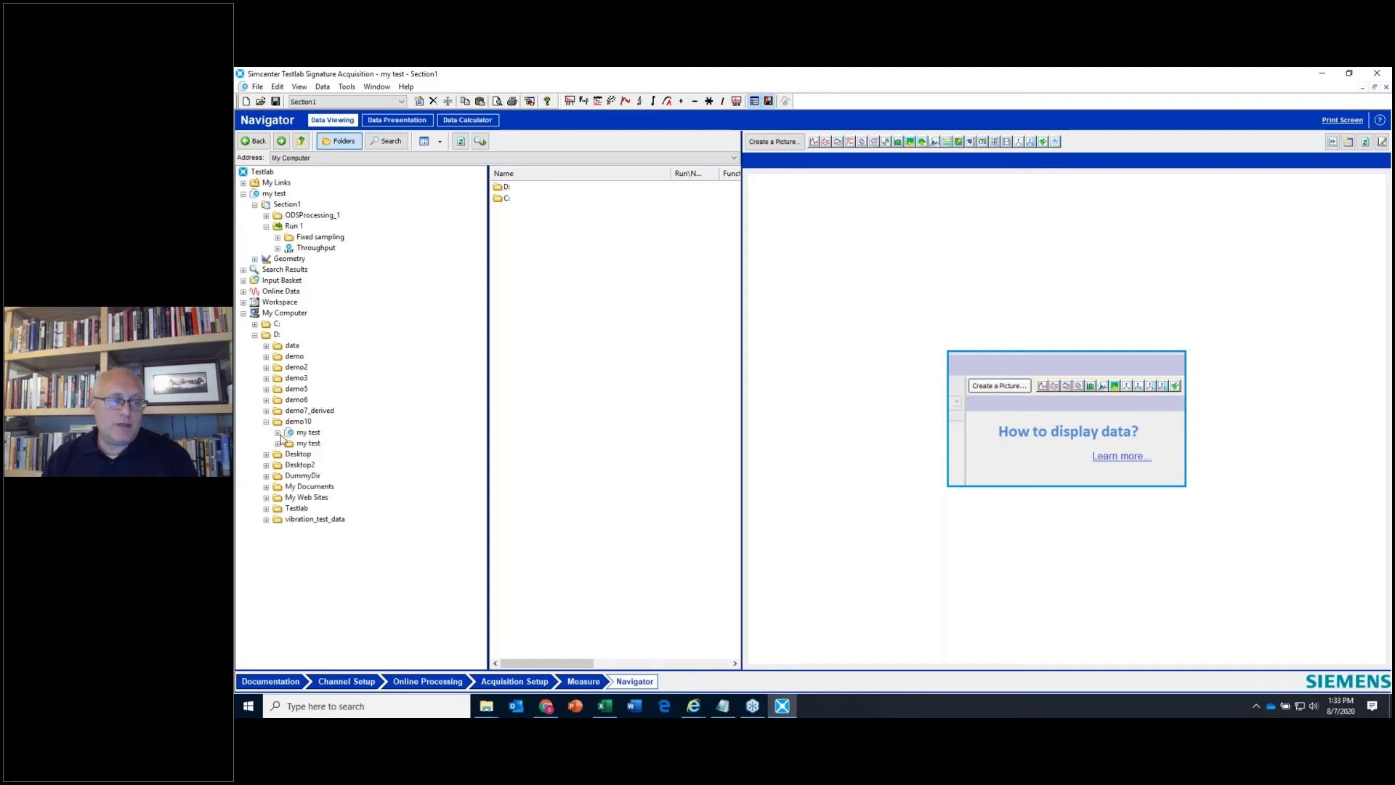
left_click(278, 444)
left_click(289, 456)
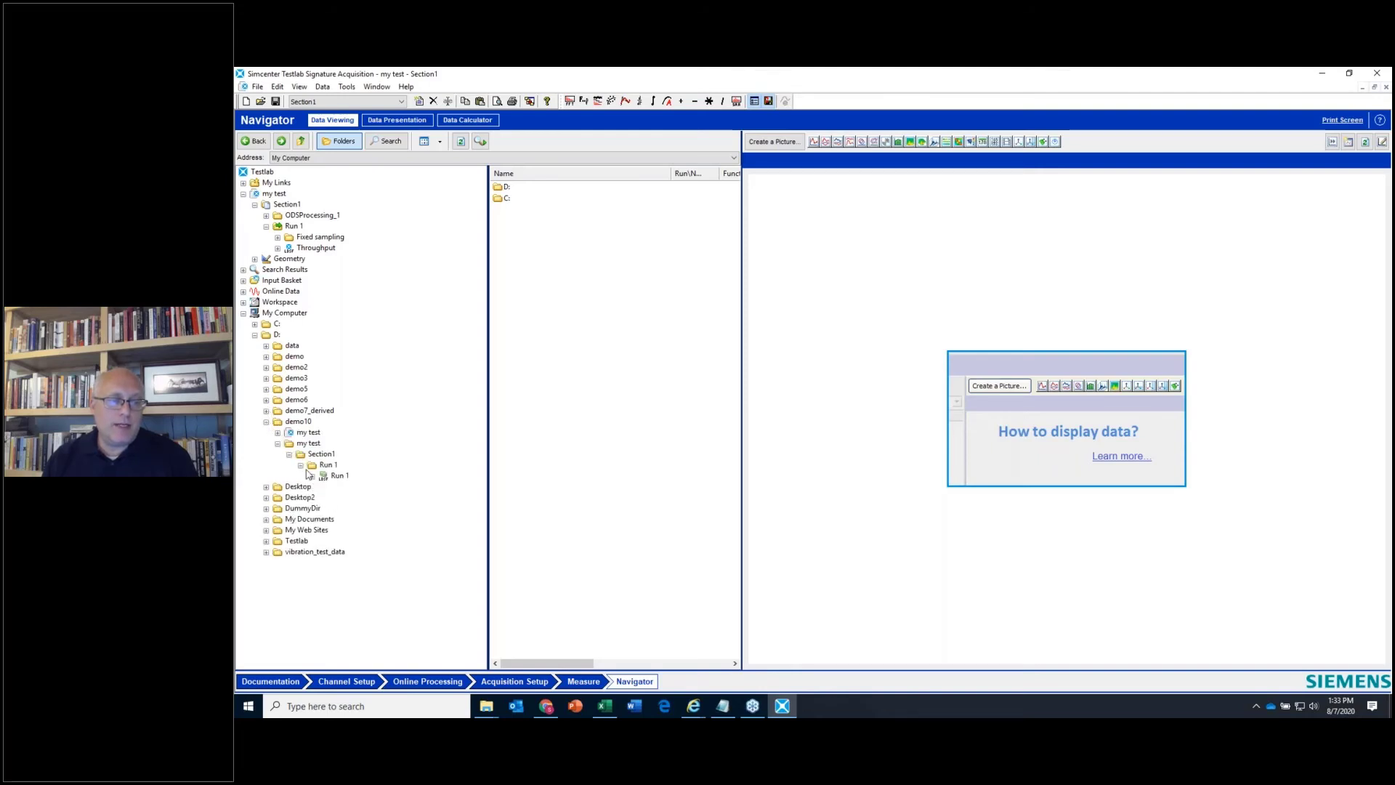
left_click(338, 477)
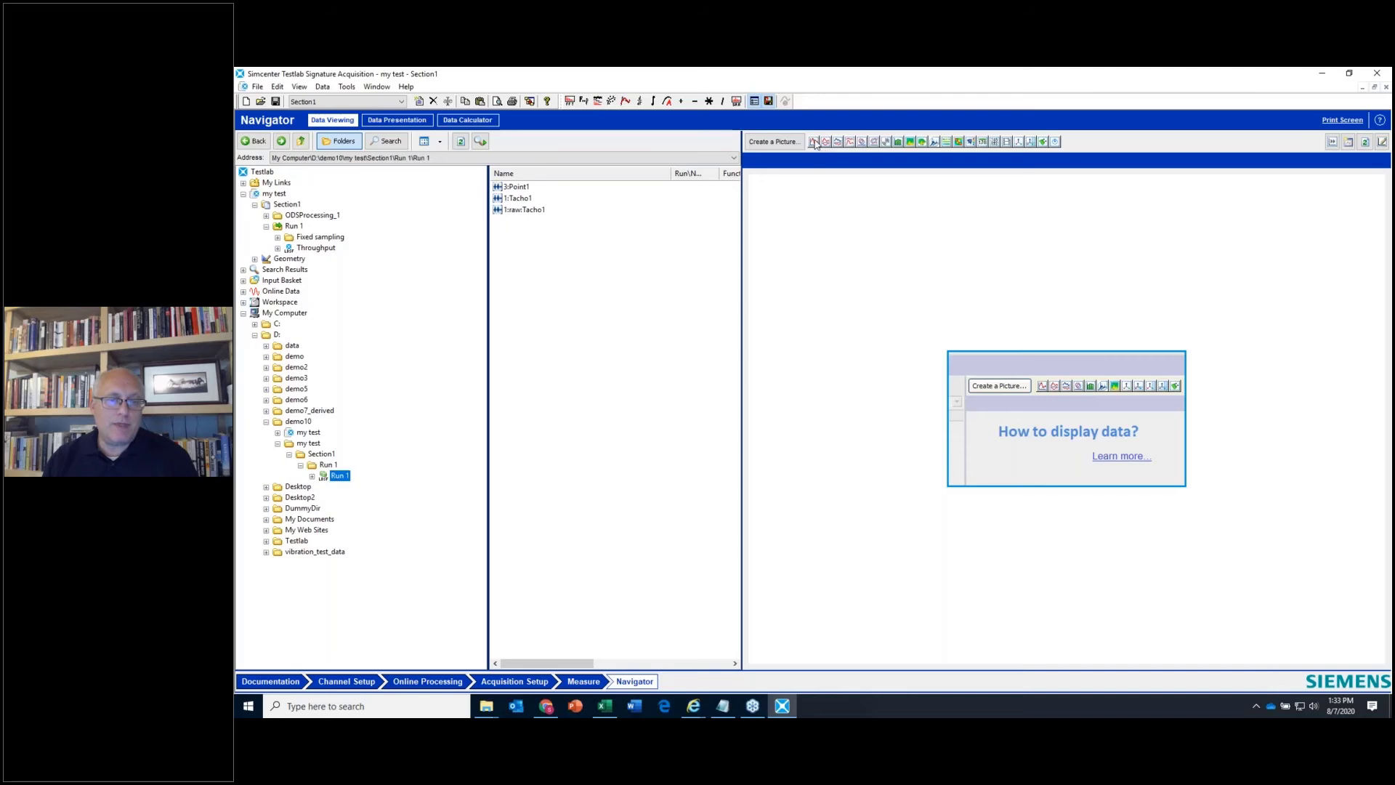
- Plot the 3:Point1 time signal in a FrontBack display and set its front Y axis format to Real
left_click(518, 198)
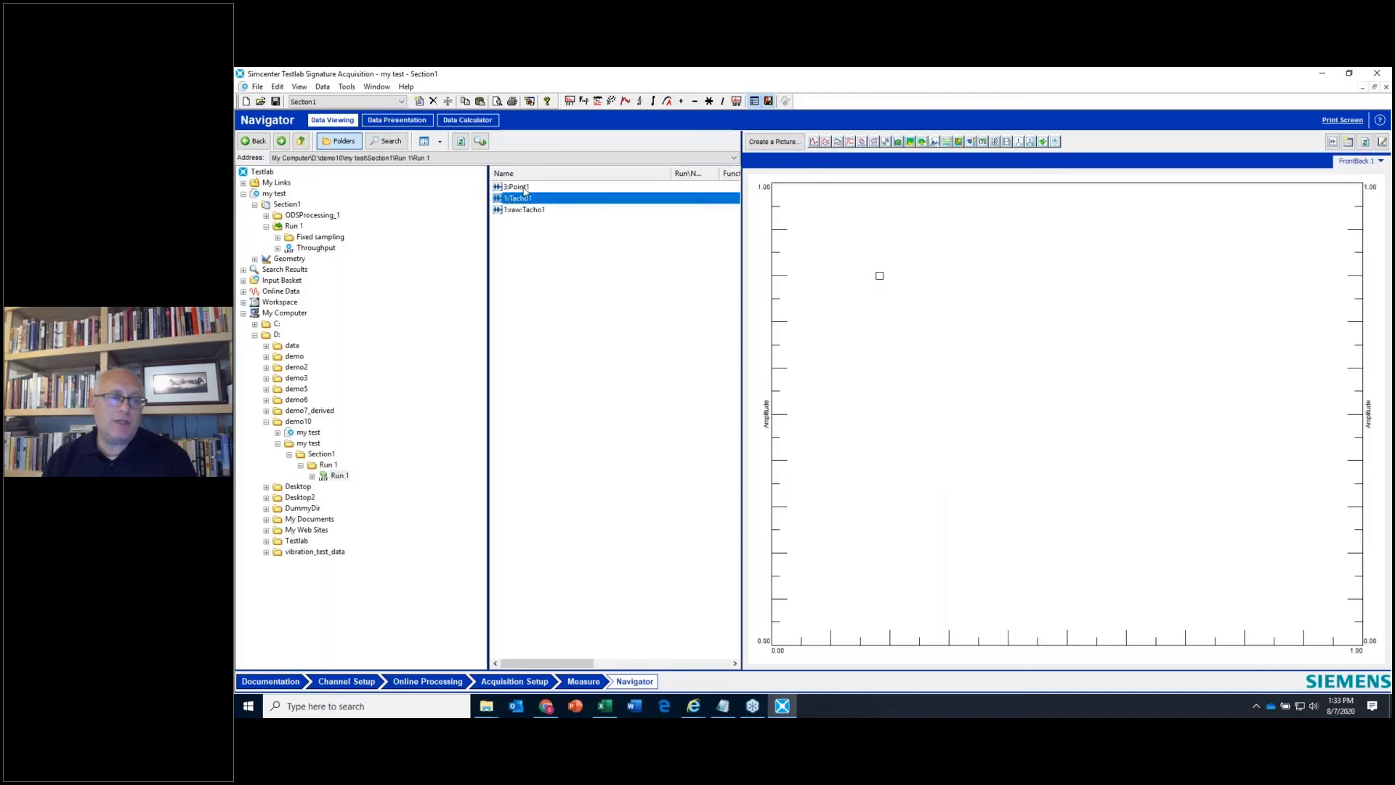
left_click(523, 188)
right_click(767, 420)
mouse_move(789, 451)
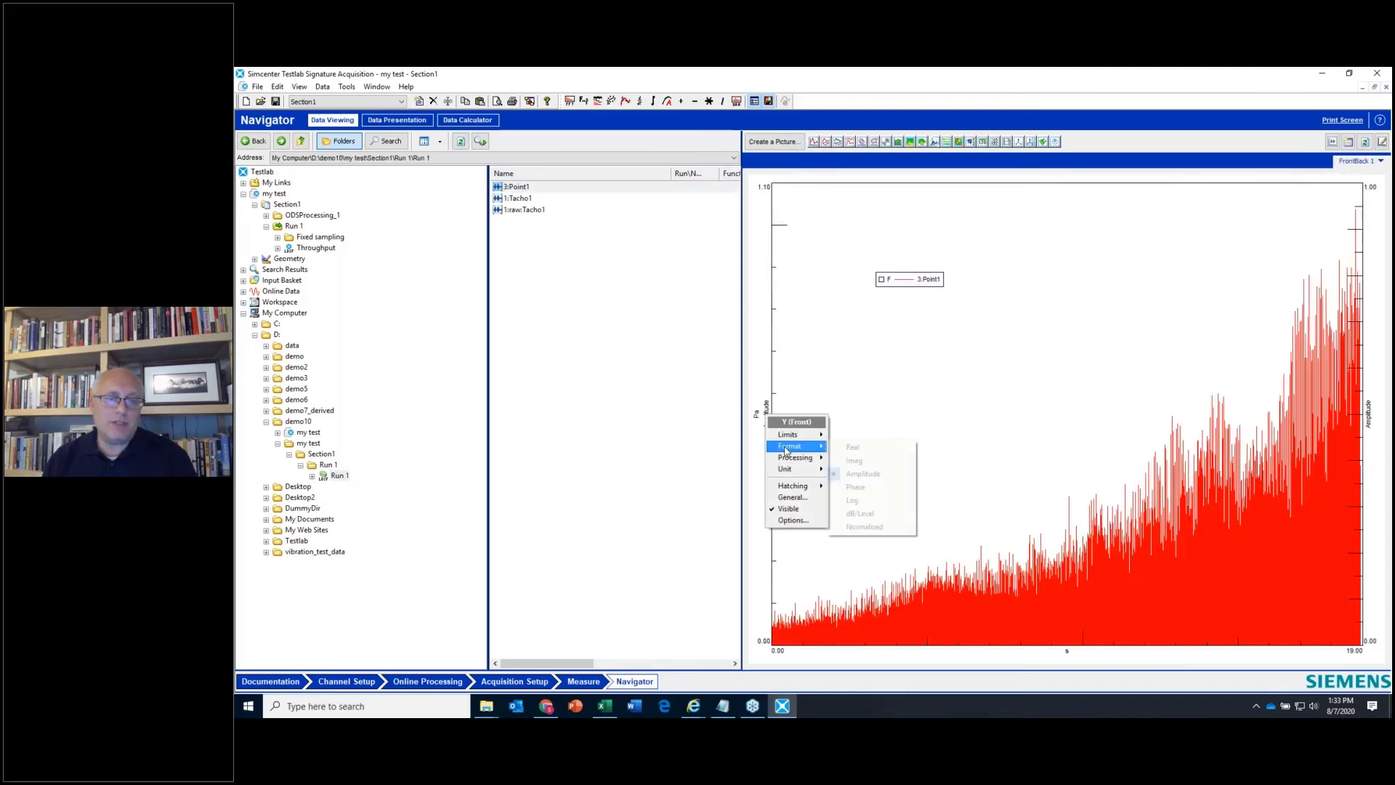
left_click(858, 449)
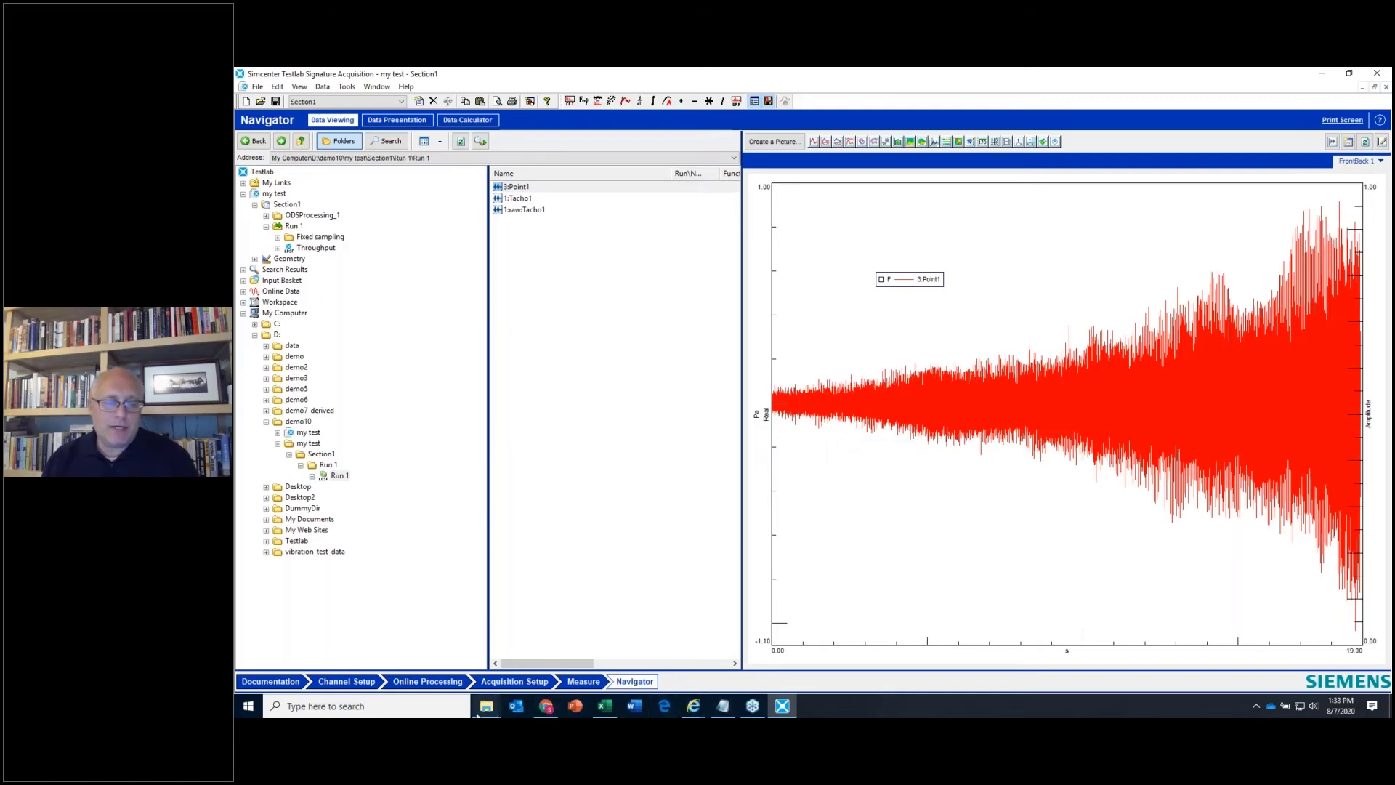
- Bring up the demo10 folder in File Explorer, then return to Testlab and select the Run 1 data file under My Computer
mouse_move(486, 709)
left_click(546, 646)
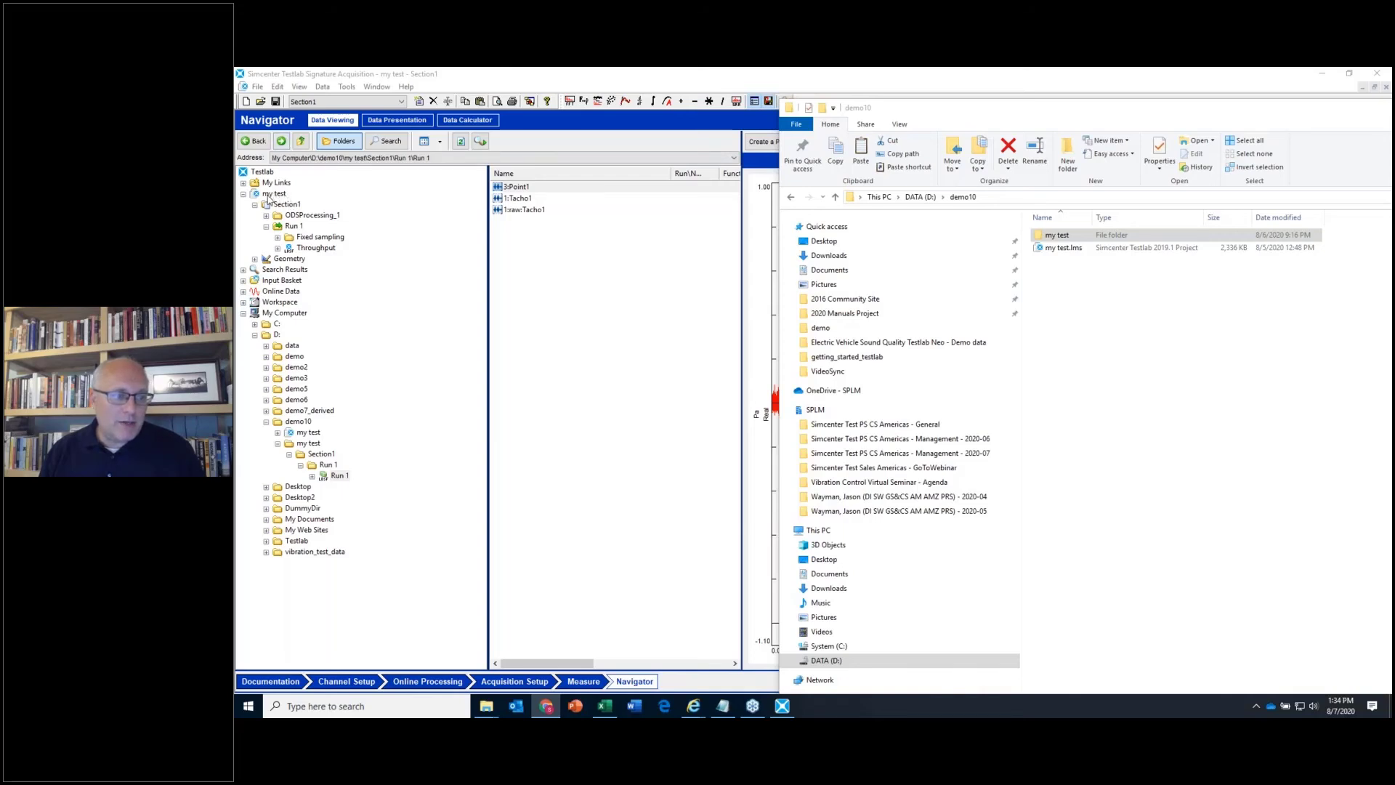
left_click(676, 75)
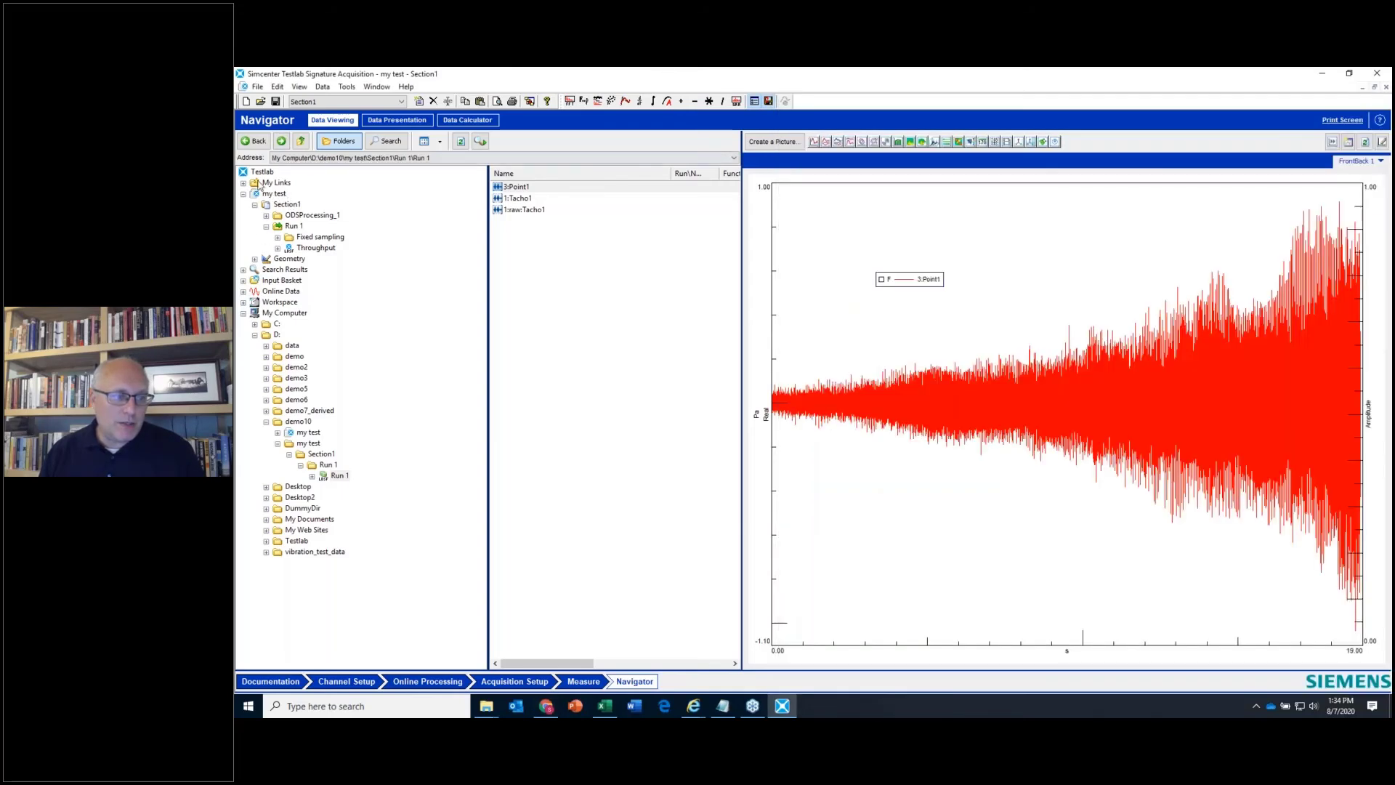
left_click(257, 86)
left_click(285, 72)
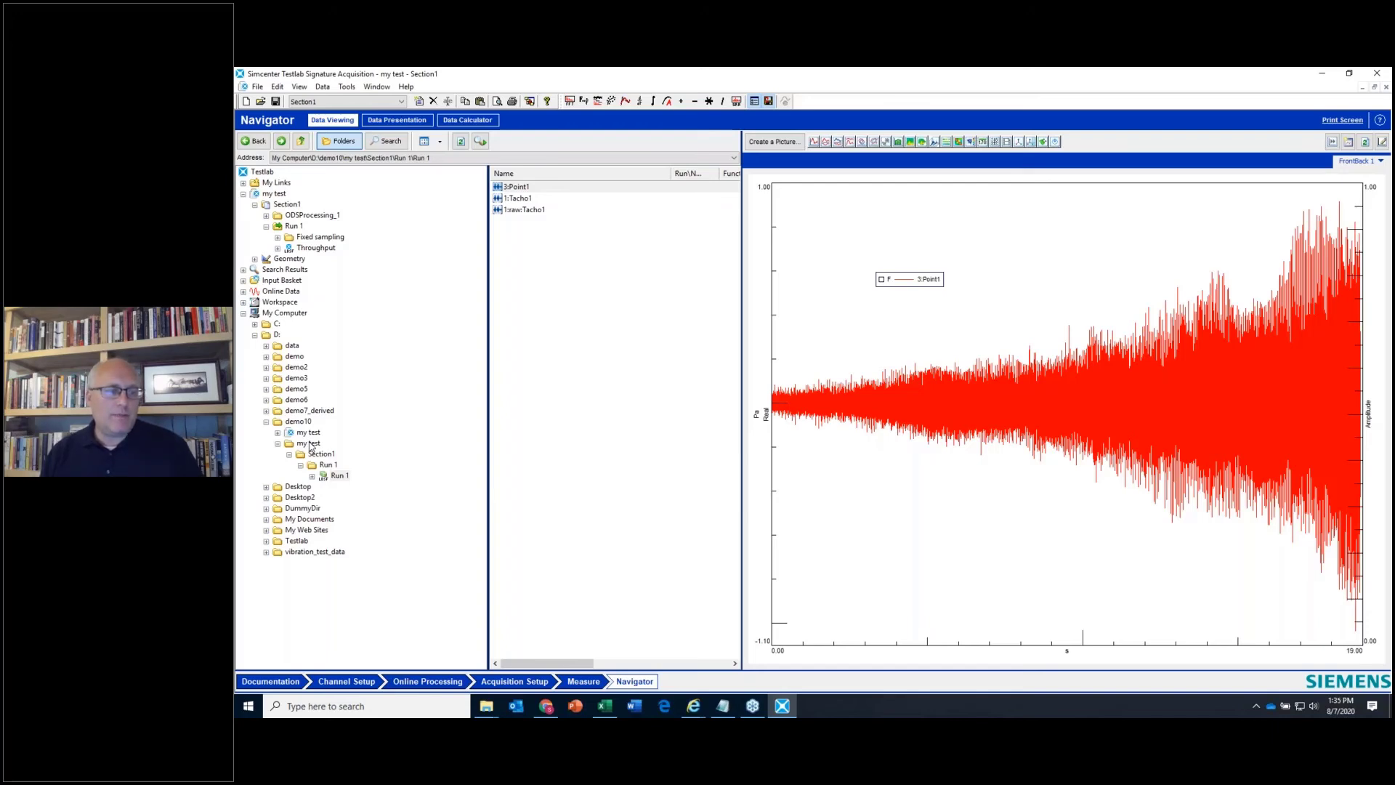
left_click(348, 476)
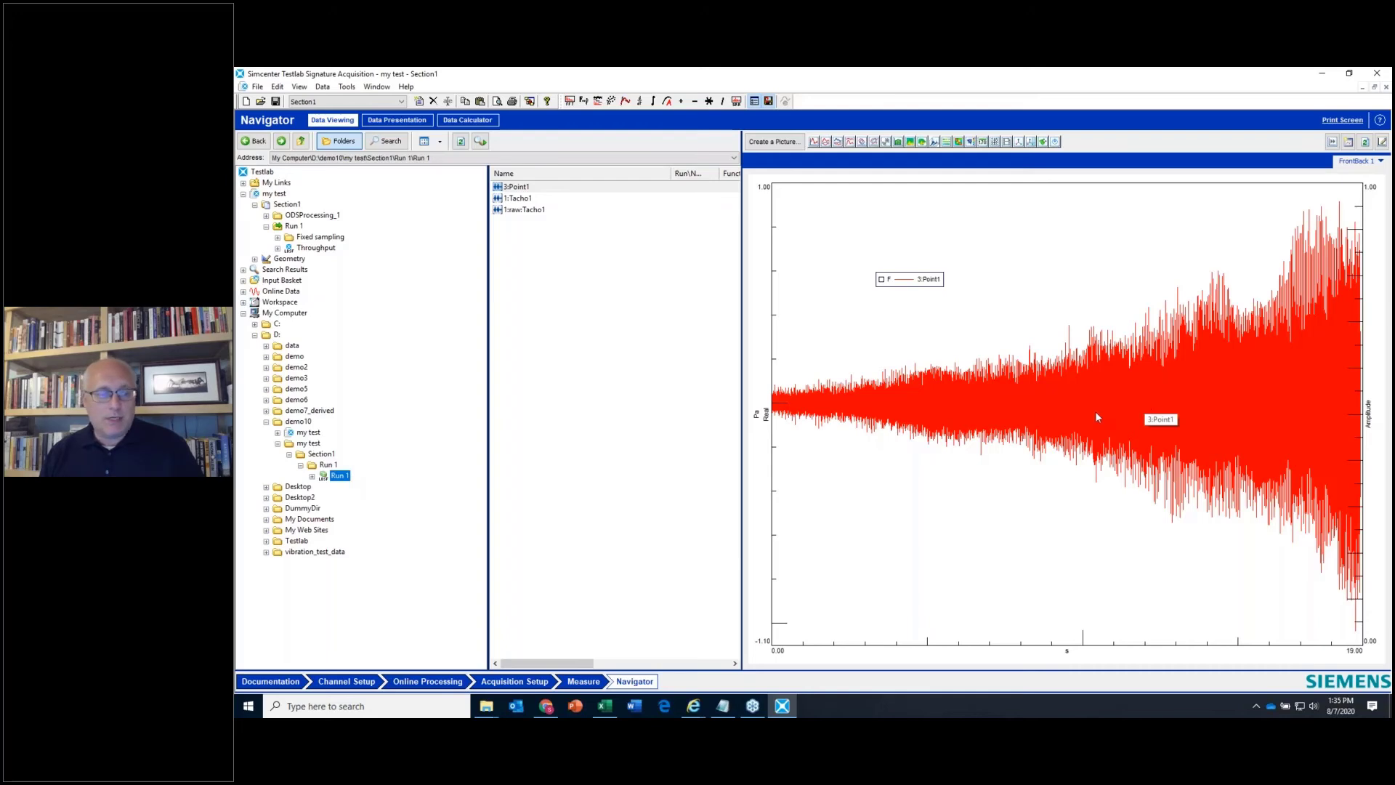
- Look through the demo5, demo2, demo and demo6 folders on drive D: for existing run data
left_click(266, 391)
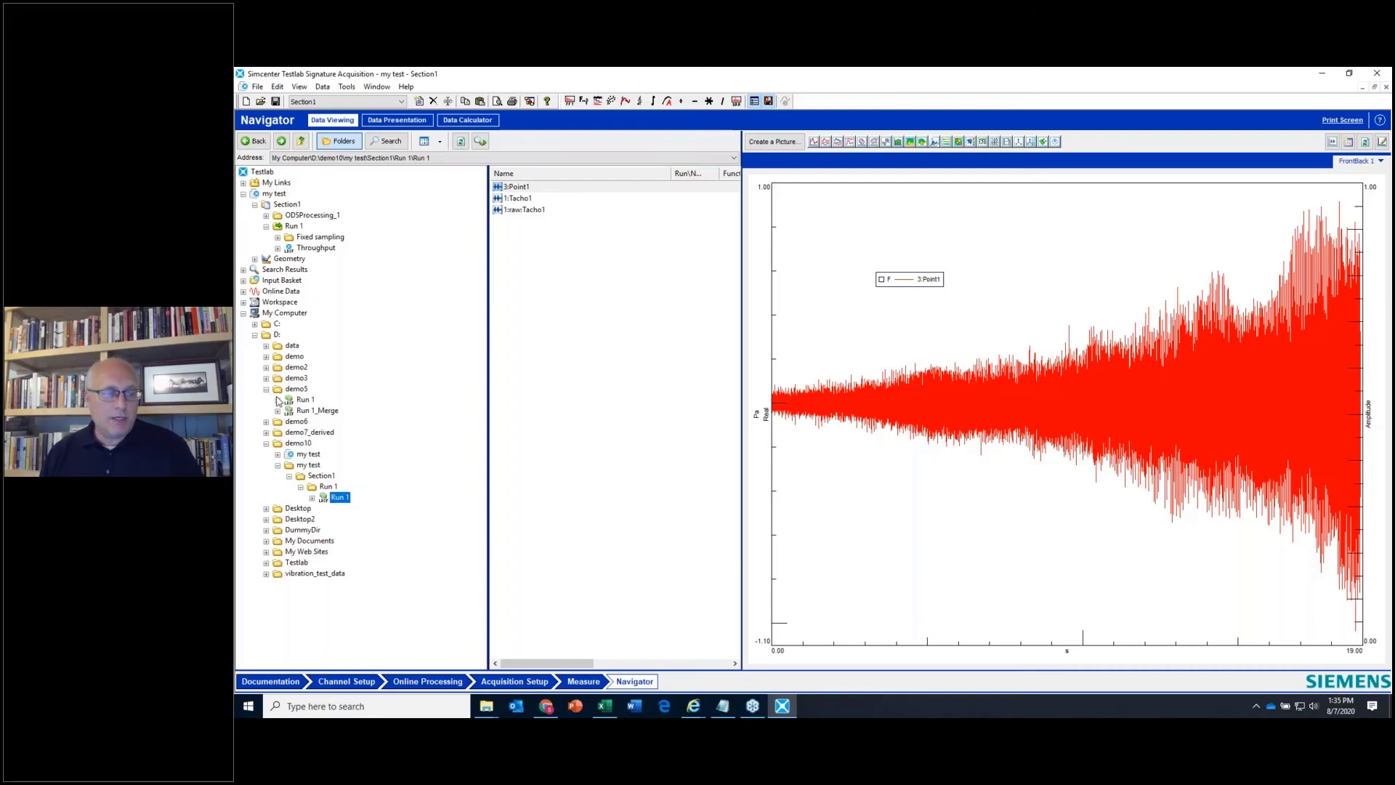
left_click(265, 369)
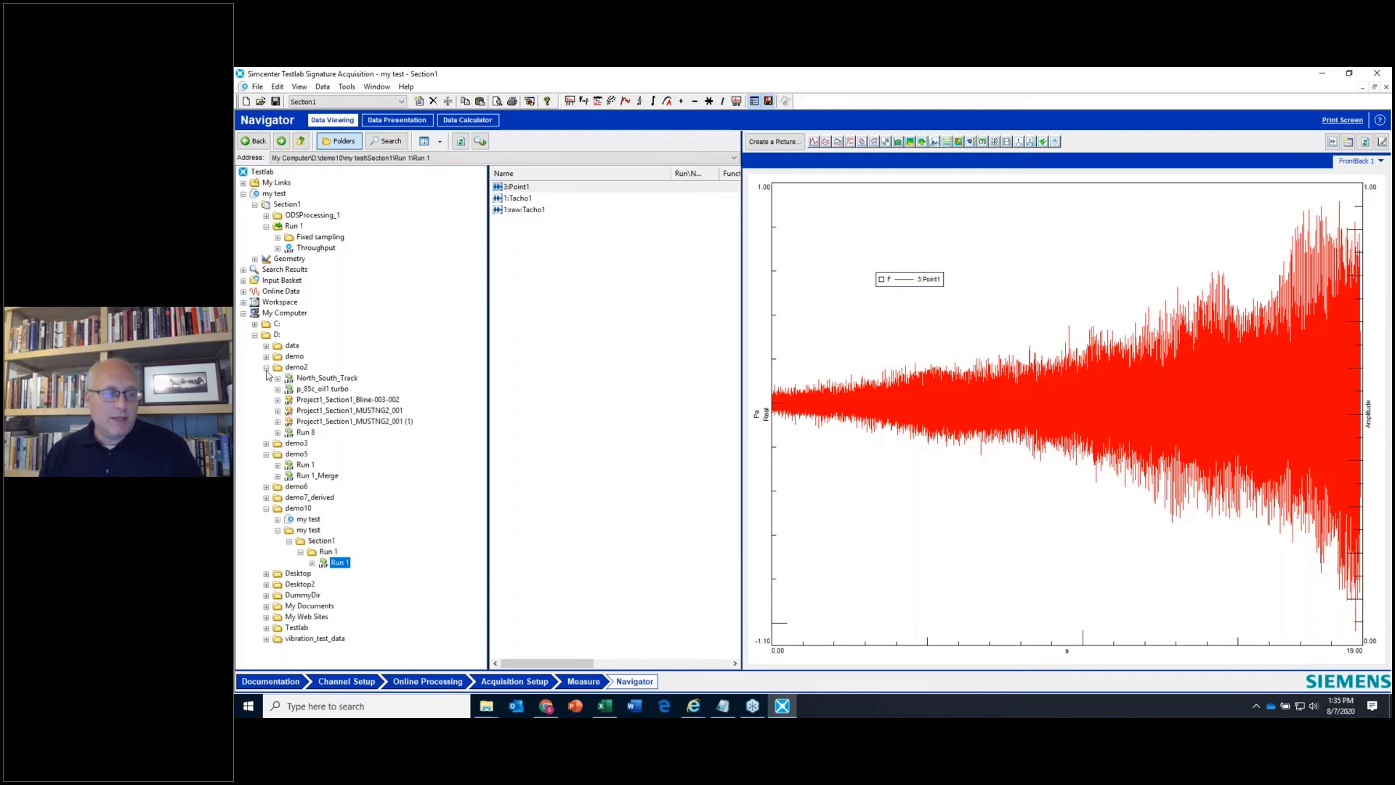
left_click(266, 357)
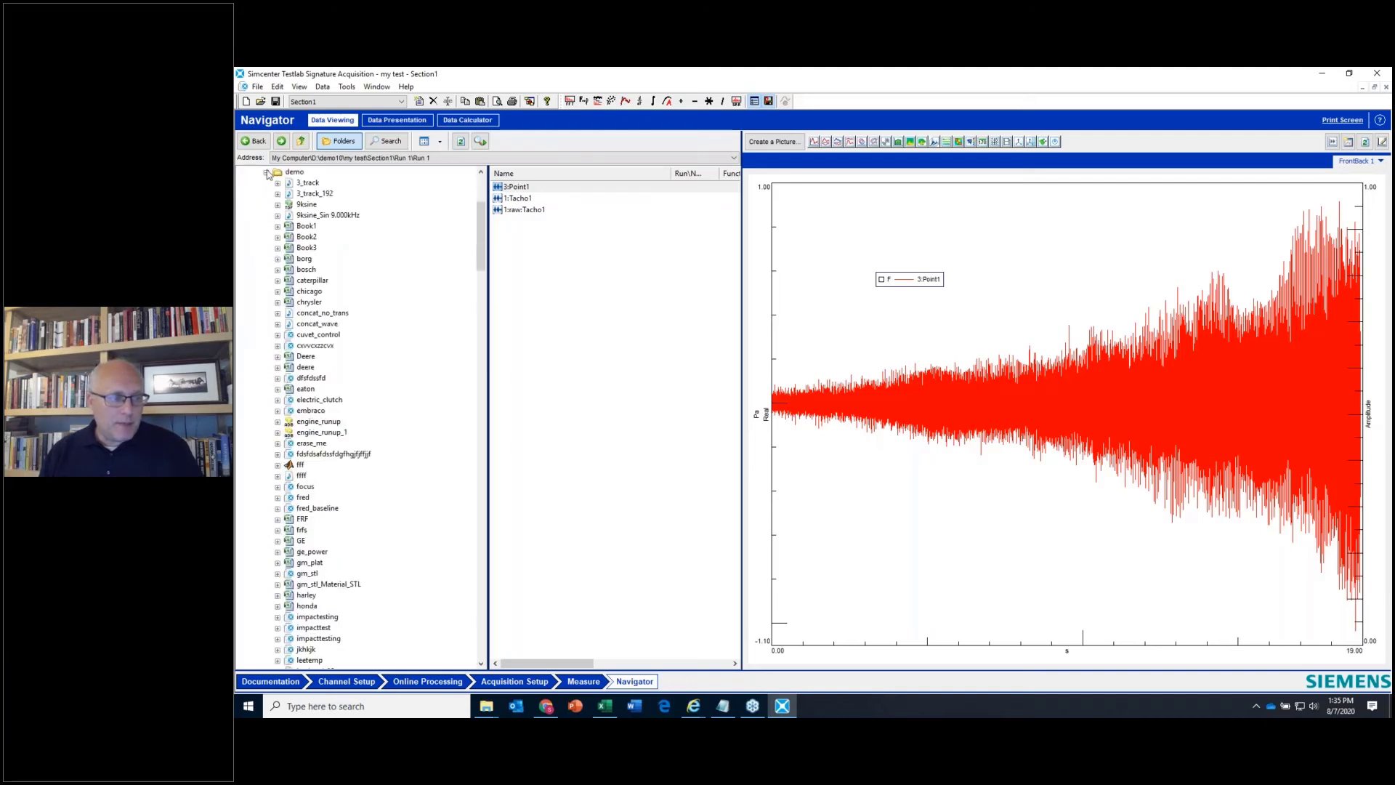
left_click(266, 173)
left_click(266, 487)
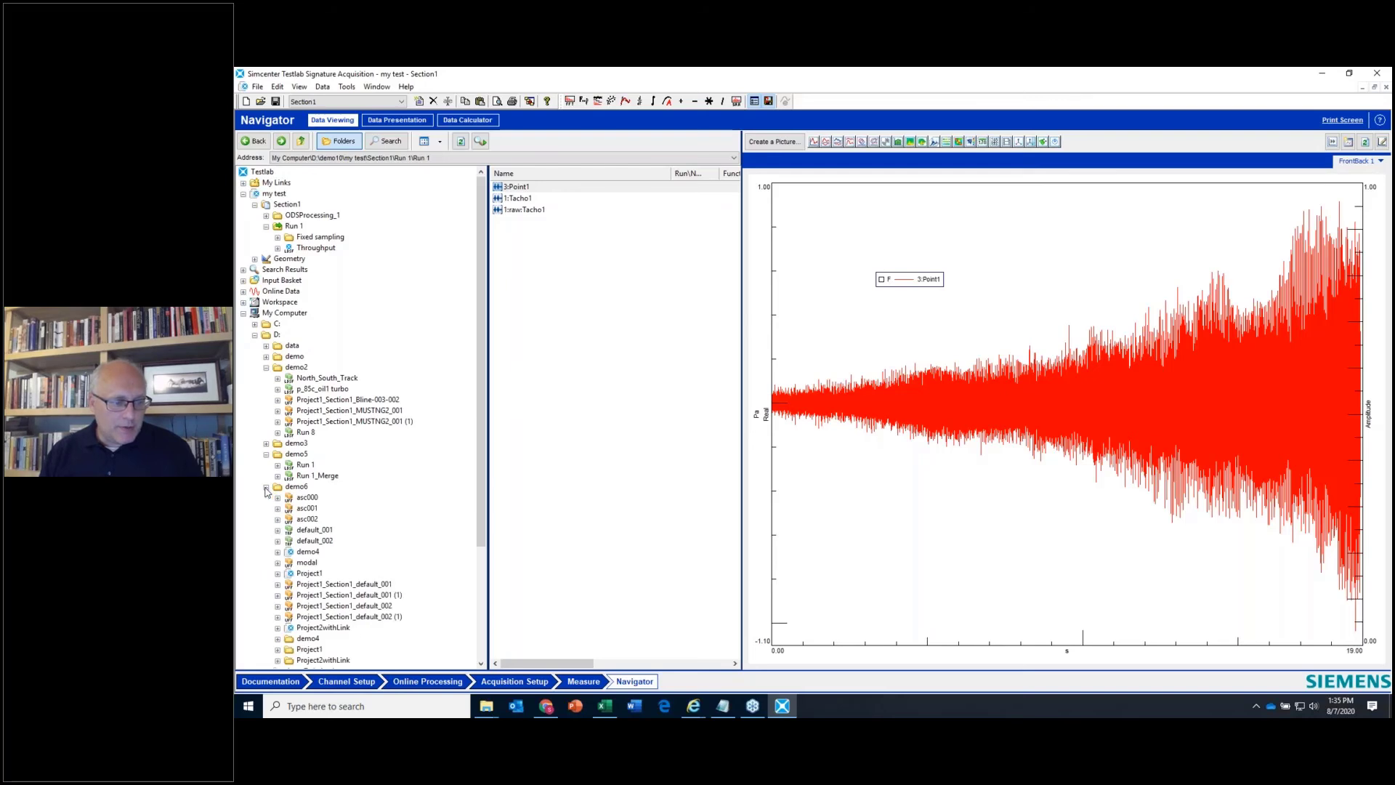
- Examine the demo4, Project1 and Project2withLink projects in the demo6 folder, listing Section1 of demo4 and Project2withLink
scroll(266, 492, "down", 2)
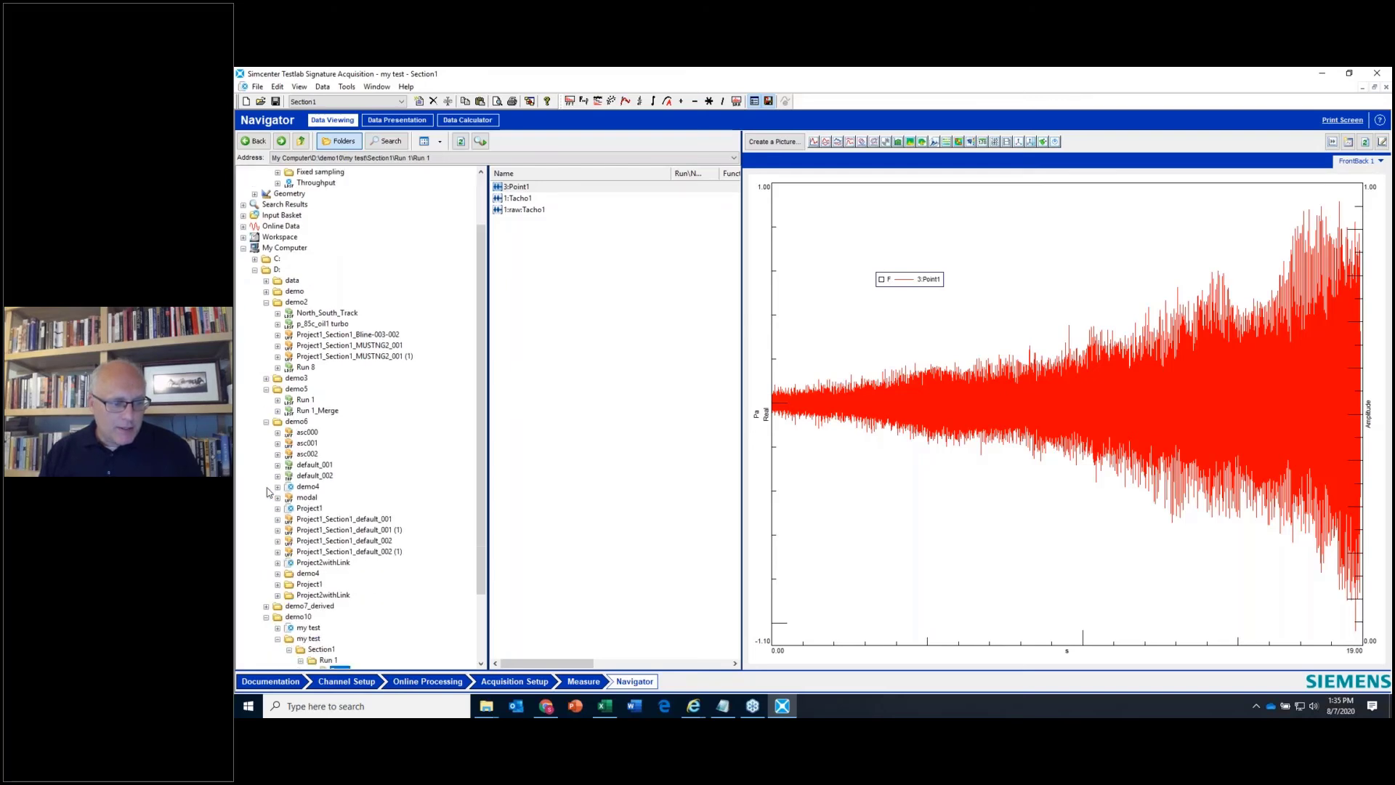
left_click(278, 487)
left_click(320, 498)
scroll(309, 507, "down", 3)
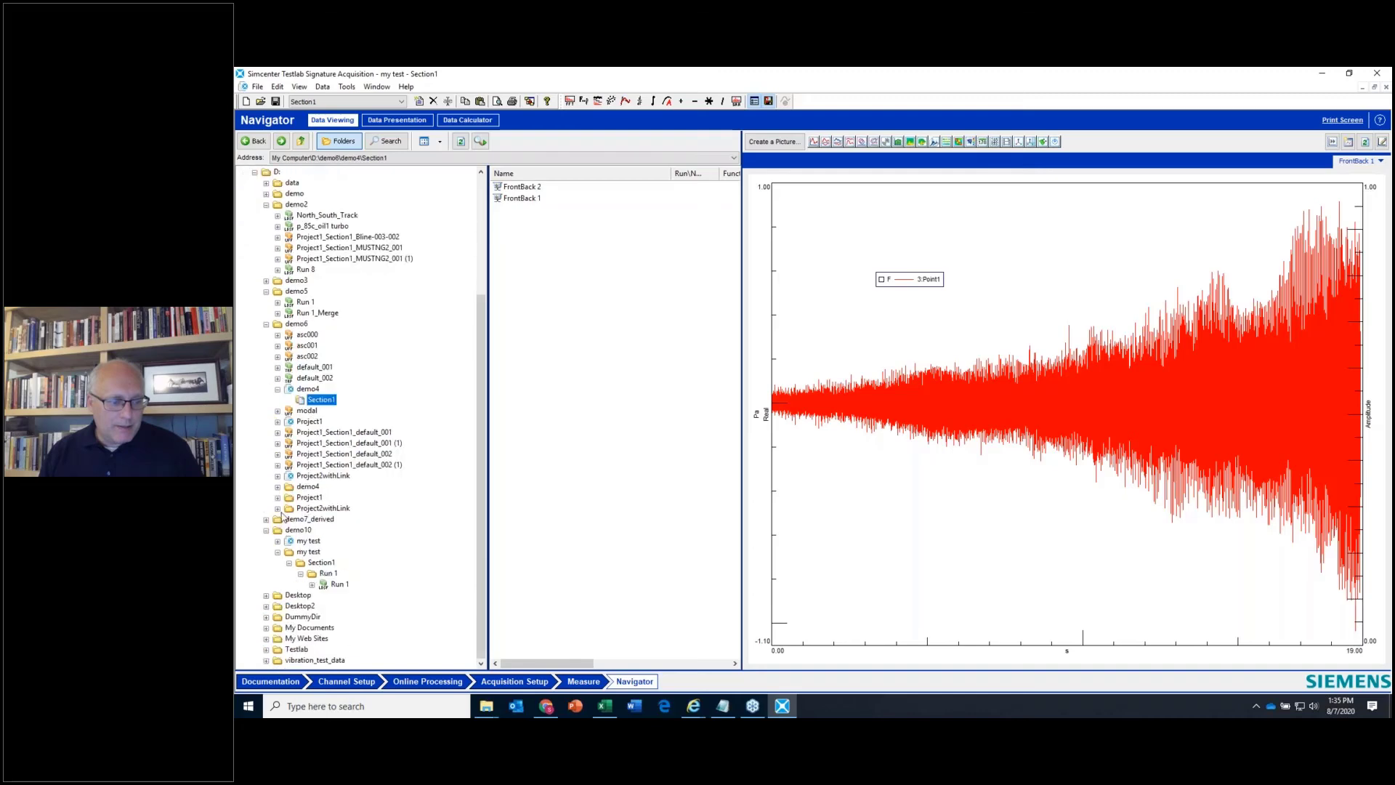
left_click(278, 423)
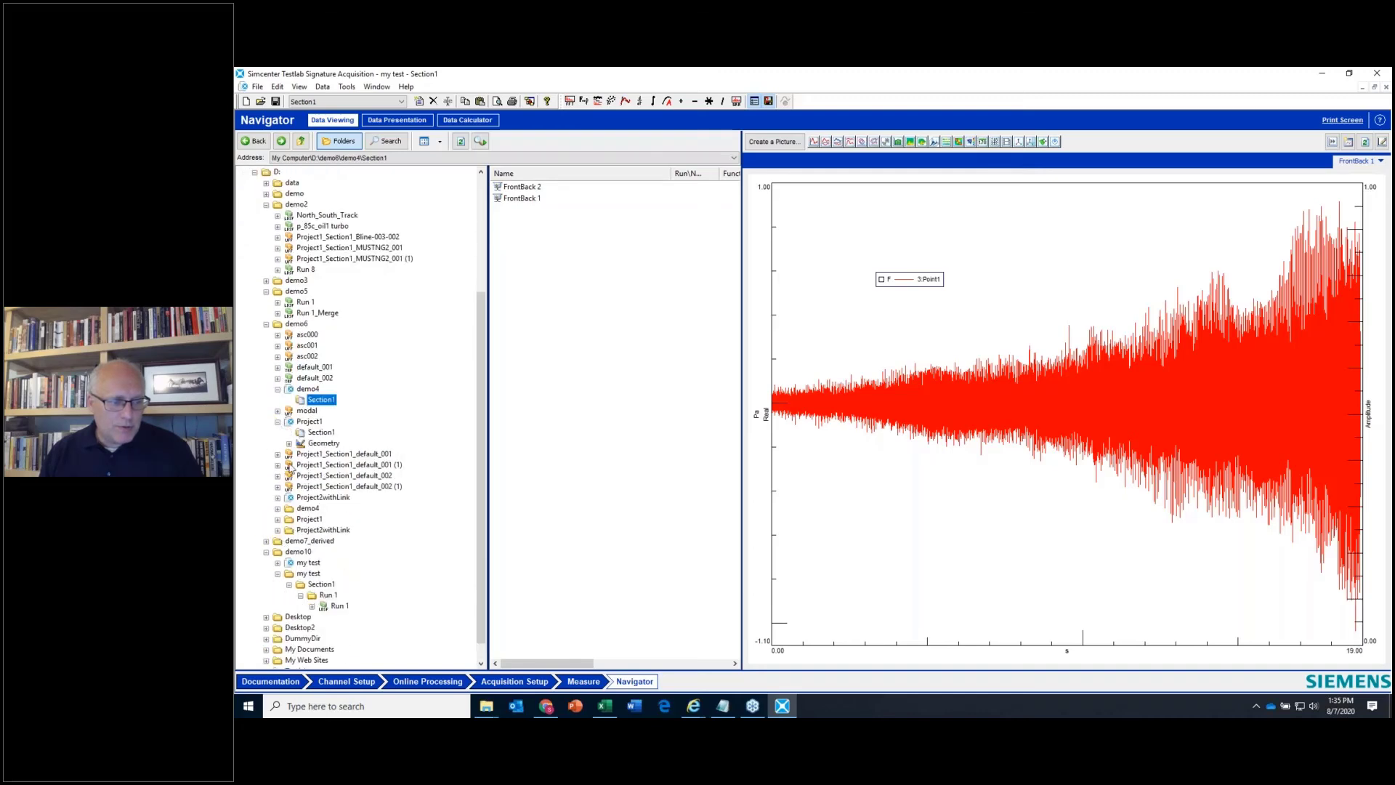
left_click(277, 497)
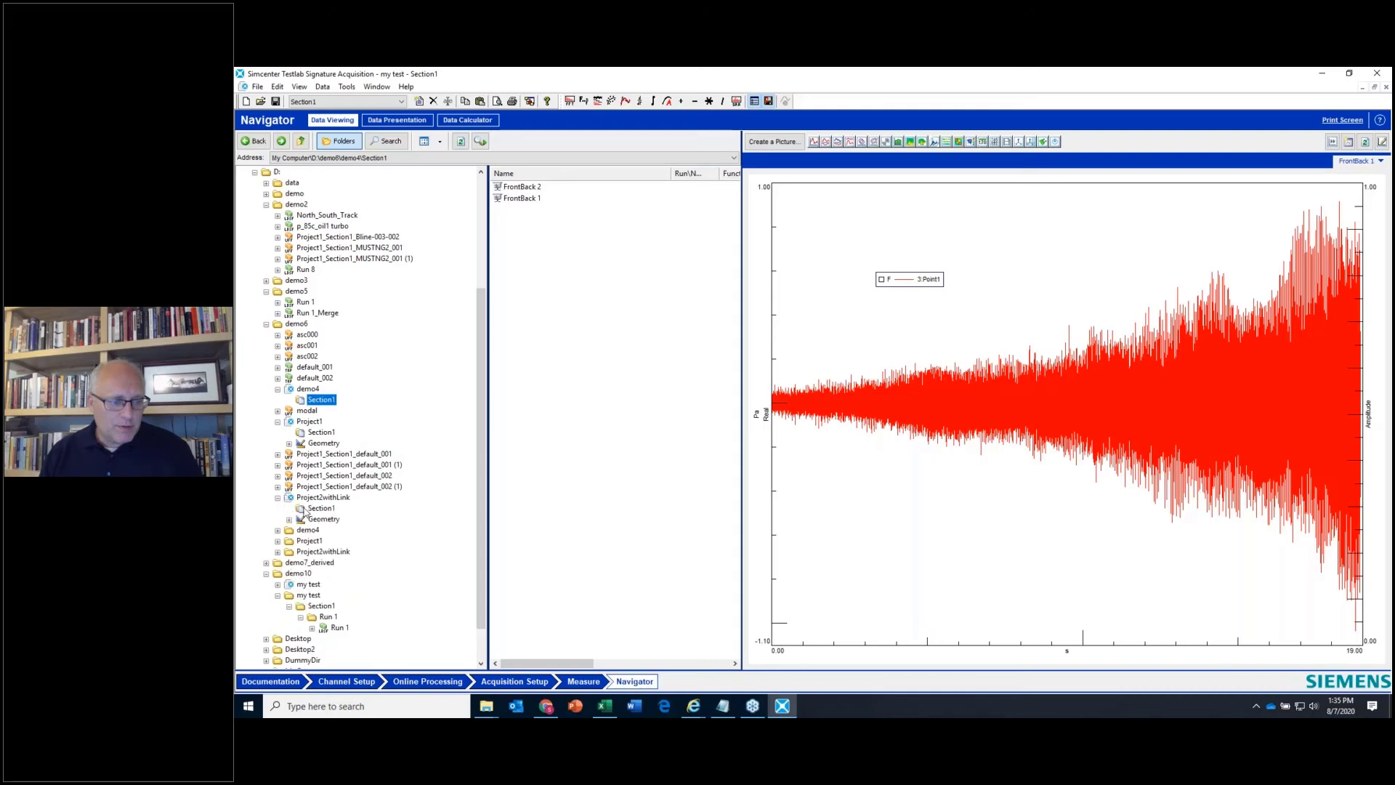
left_click(304, 509)
scroll(291, 537, "down", 1)
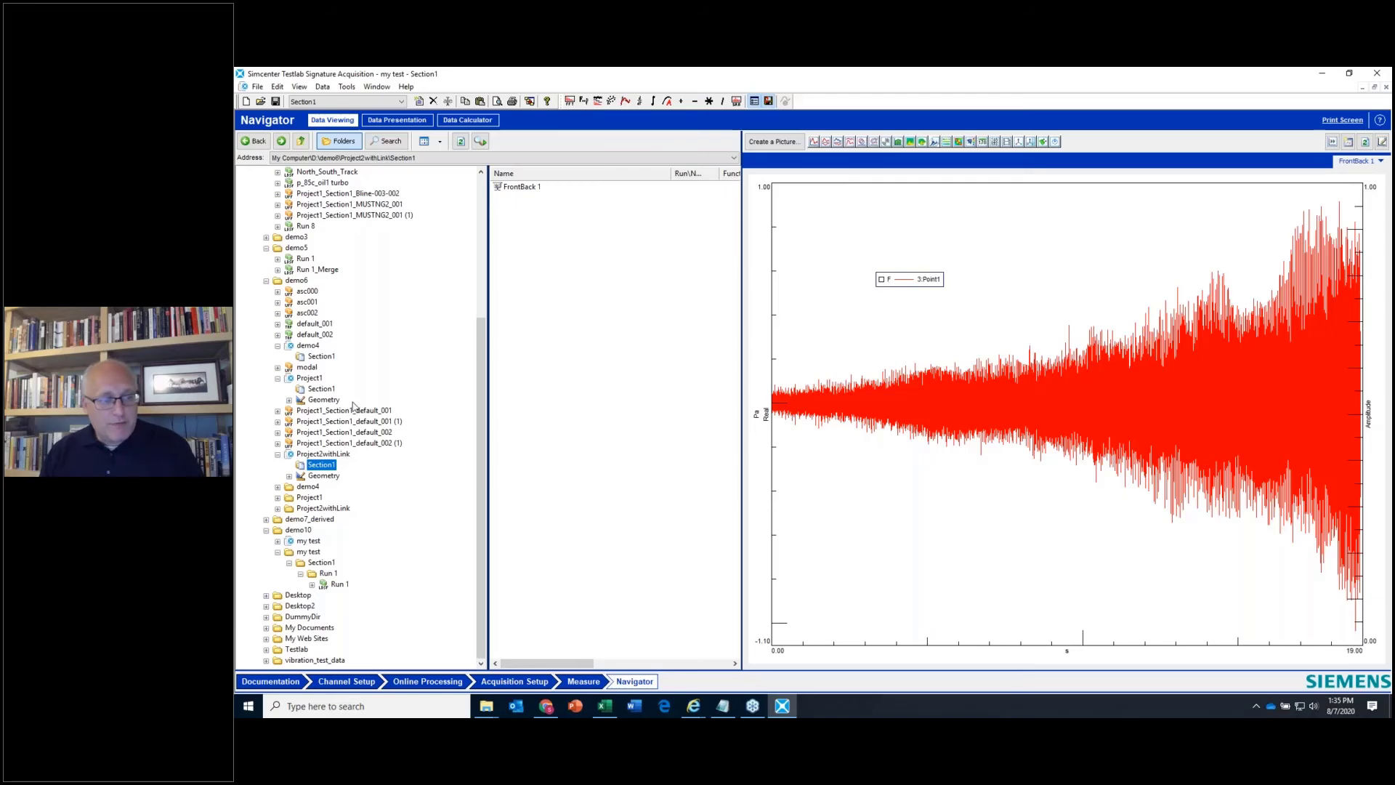
scroll(352, 403, "up", 3)
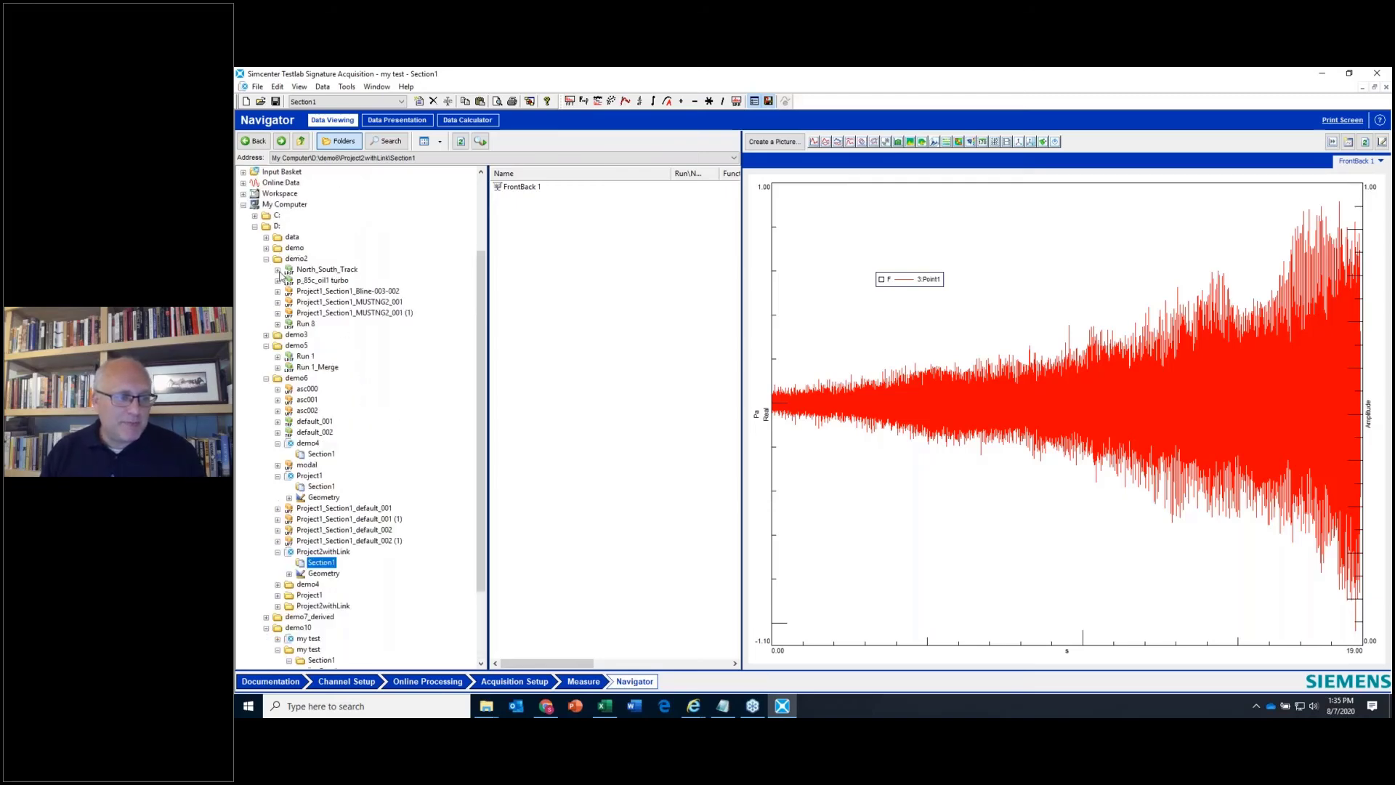
- List the D0000 data file in demo3 and look through the data folder on drive D:
left_click(267, 336)
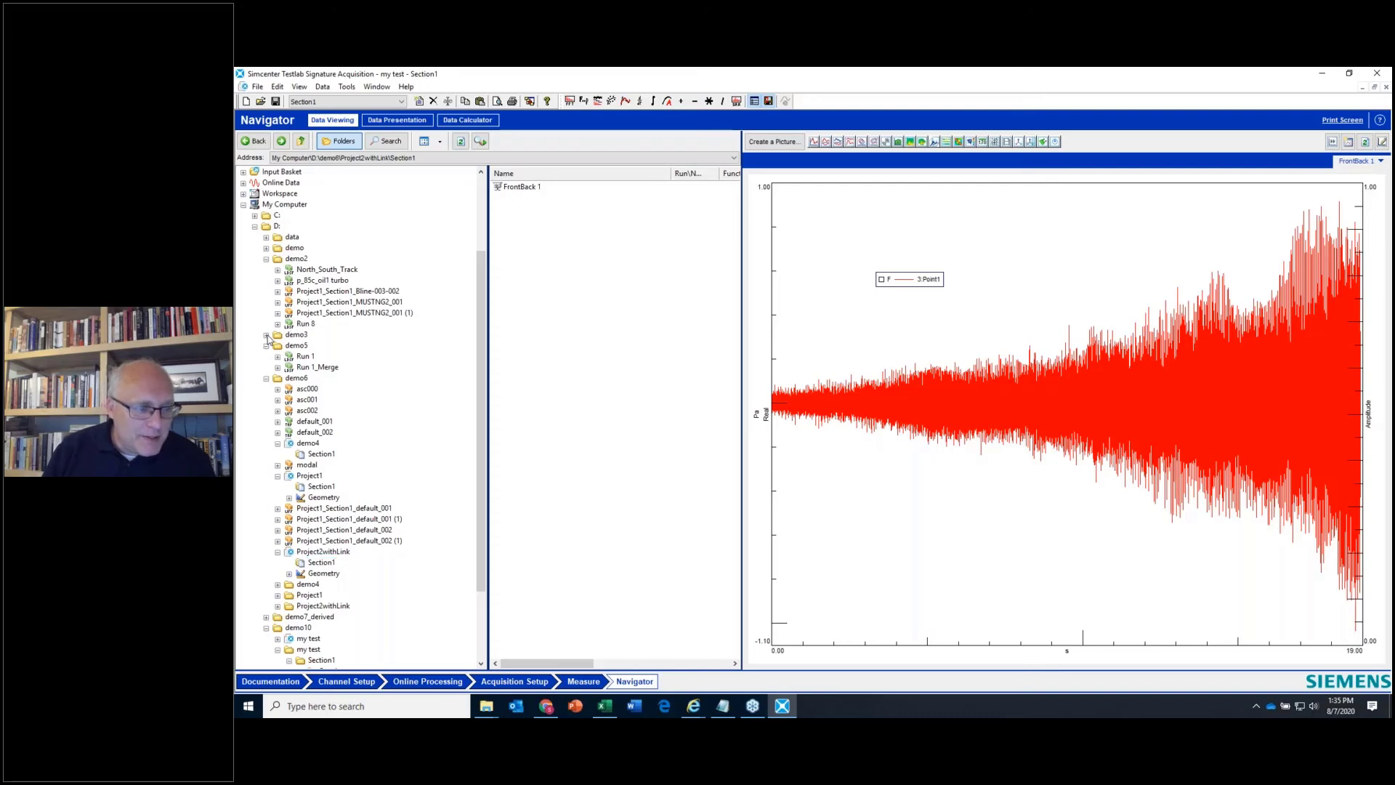
left_click(305, 346)
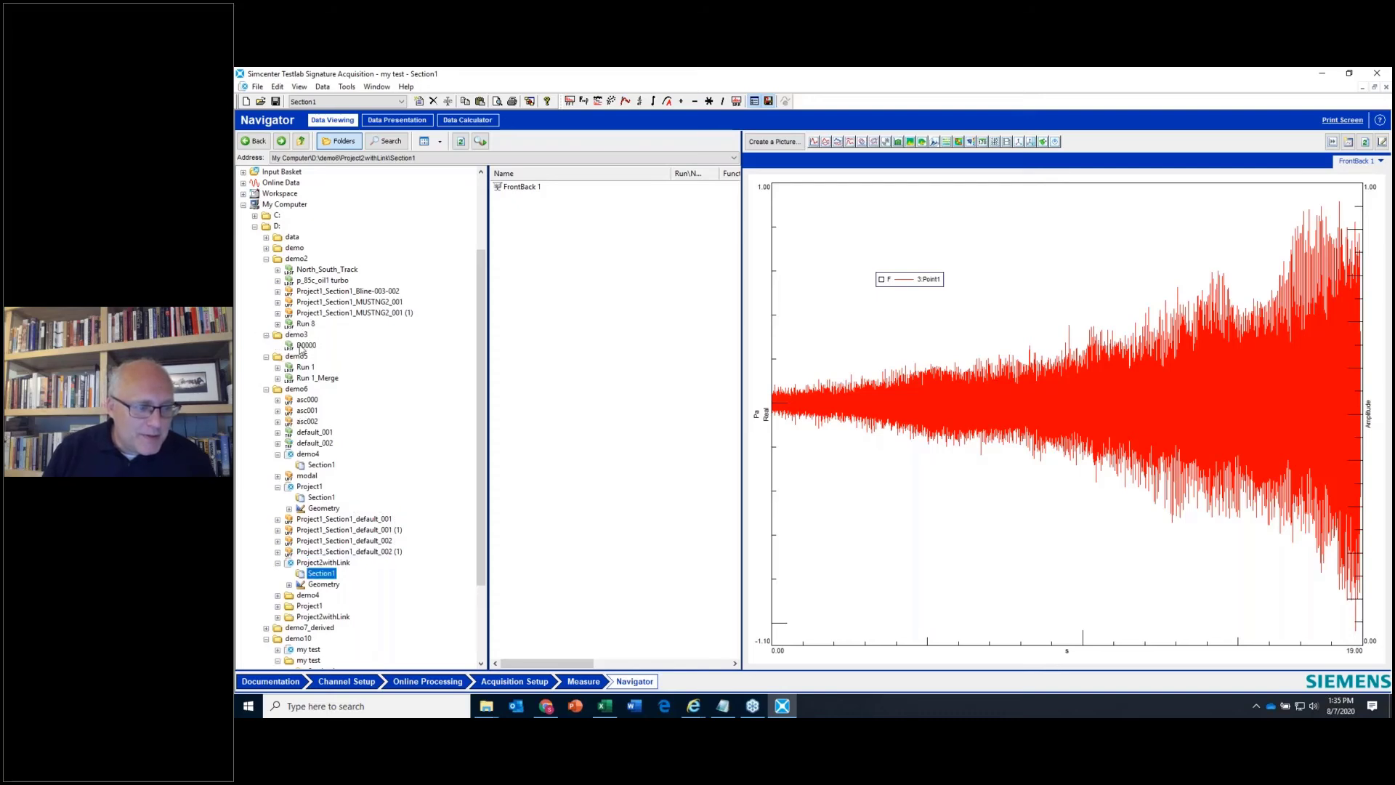
left_click(267, 237)
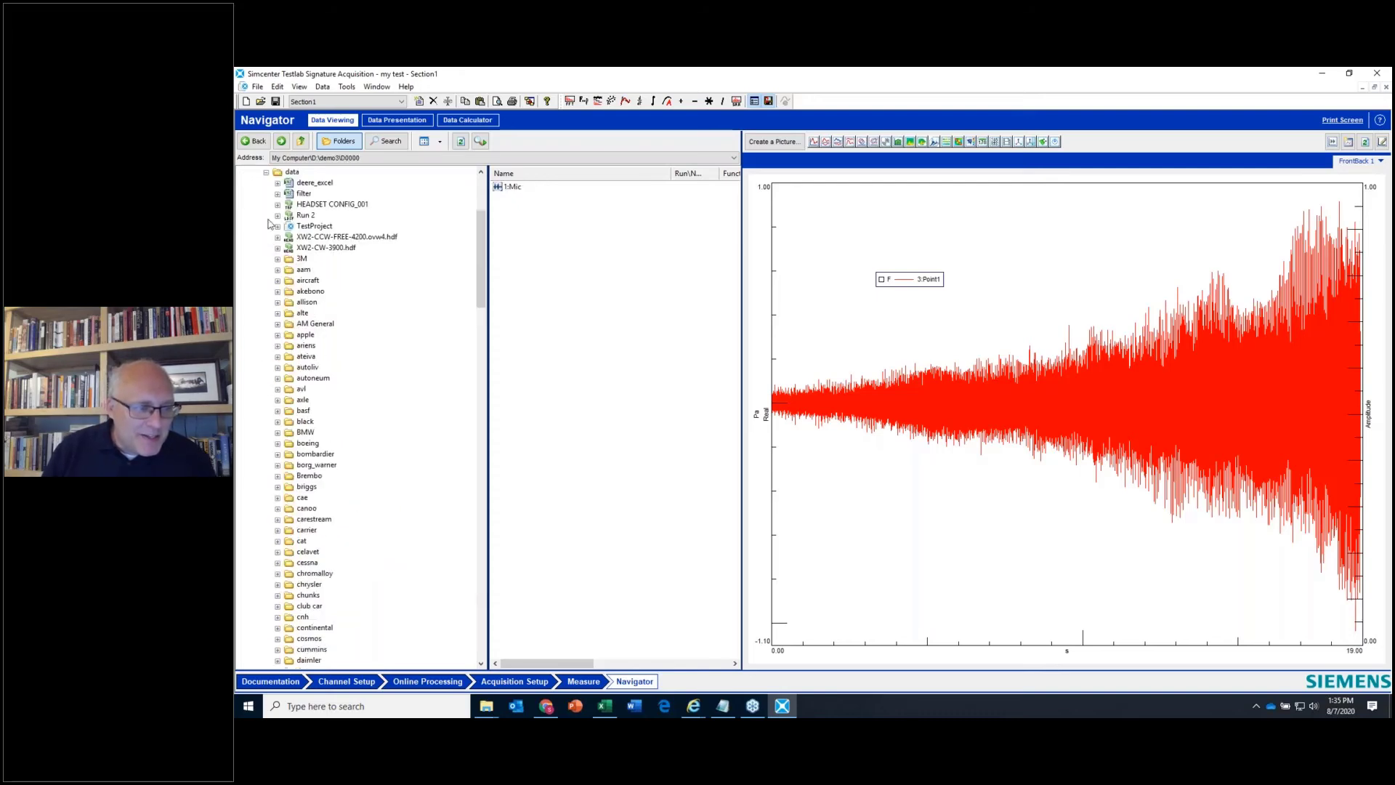
left_click(266, 172)
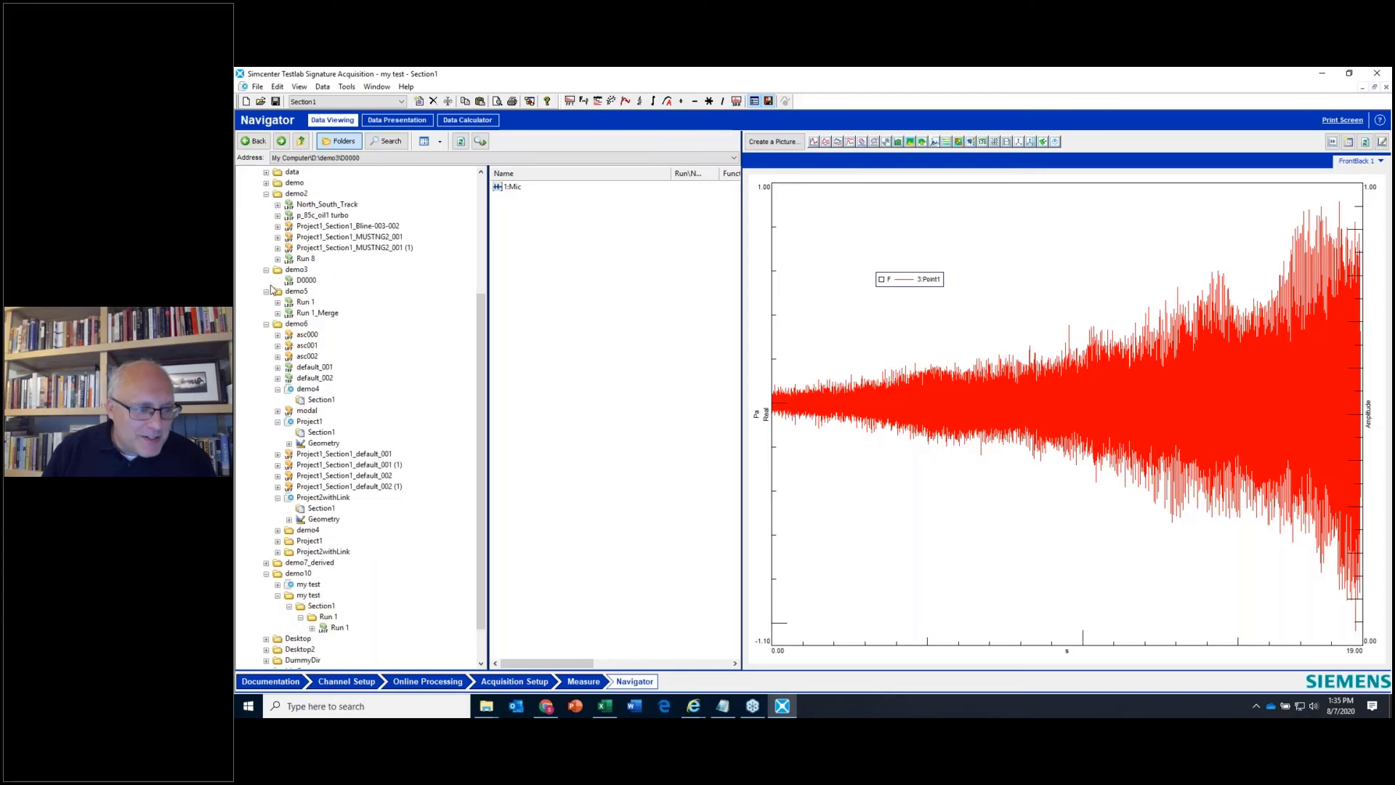
- Browse to D:\demo\Rotating_Machinery, expand the order project and list the contents of its Section1
left_click(266, 172)
scroll(291, 389, "down", 20)
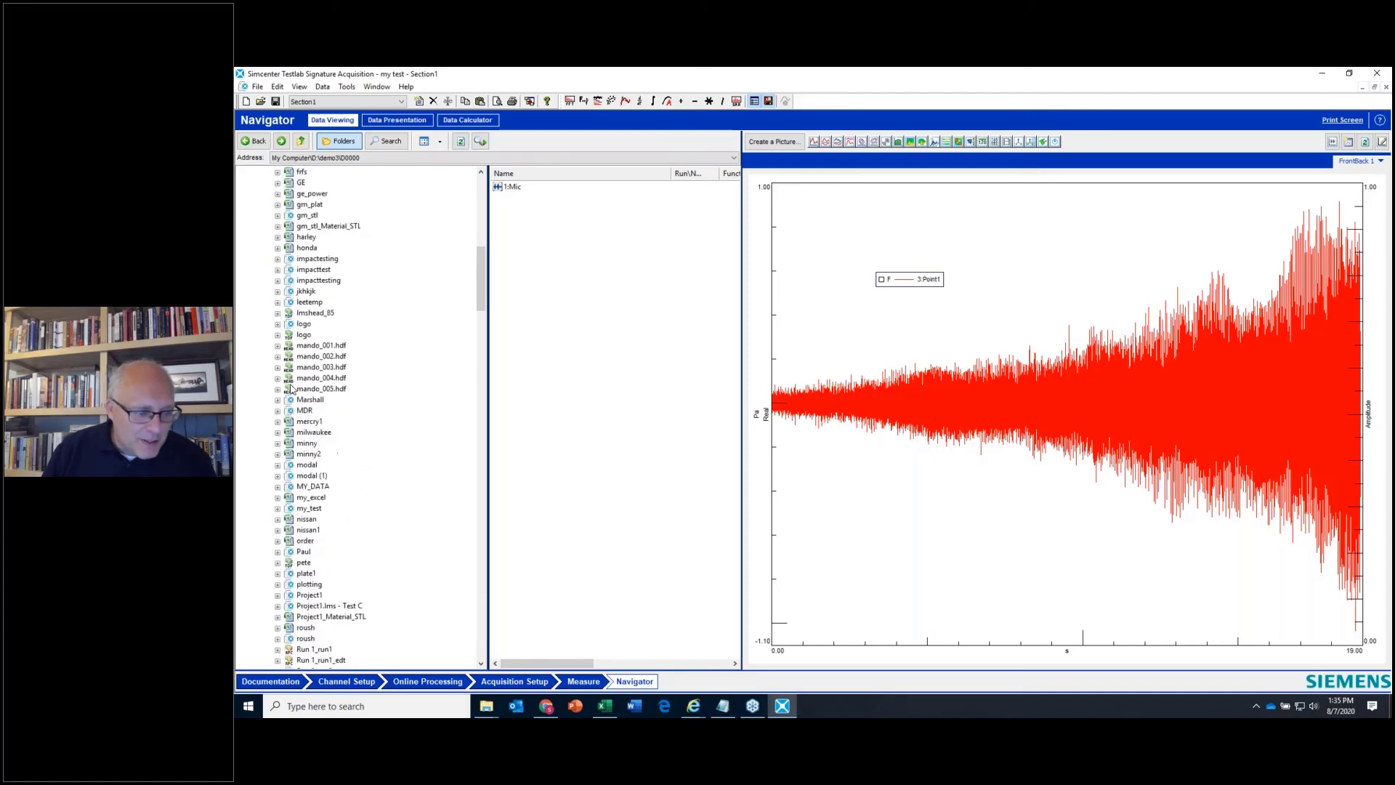
scroll(291, 389, "down", 20)
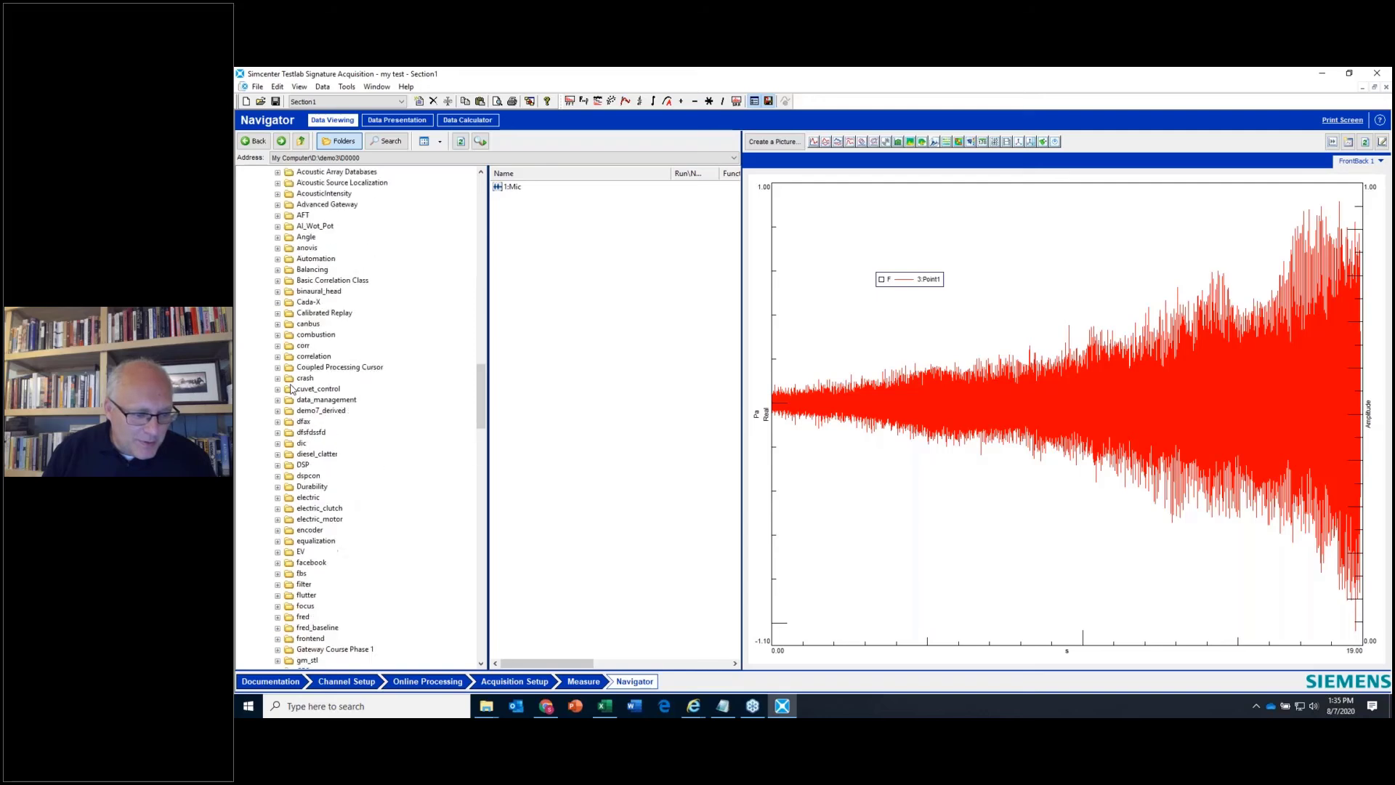
scroll(290, 389, "down", 9)
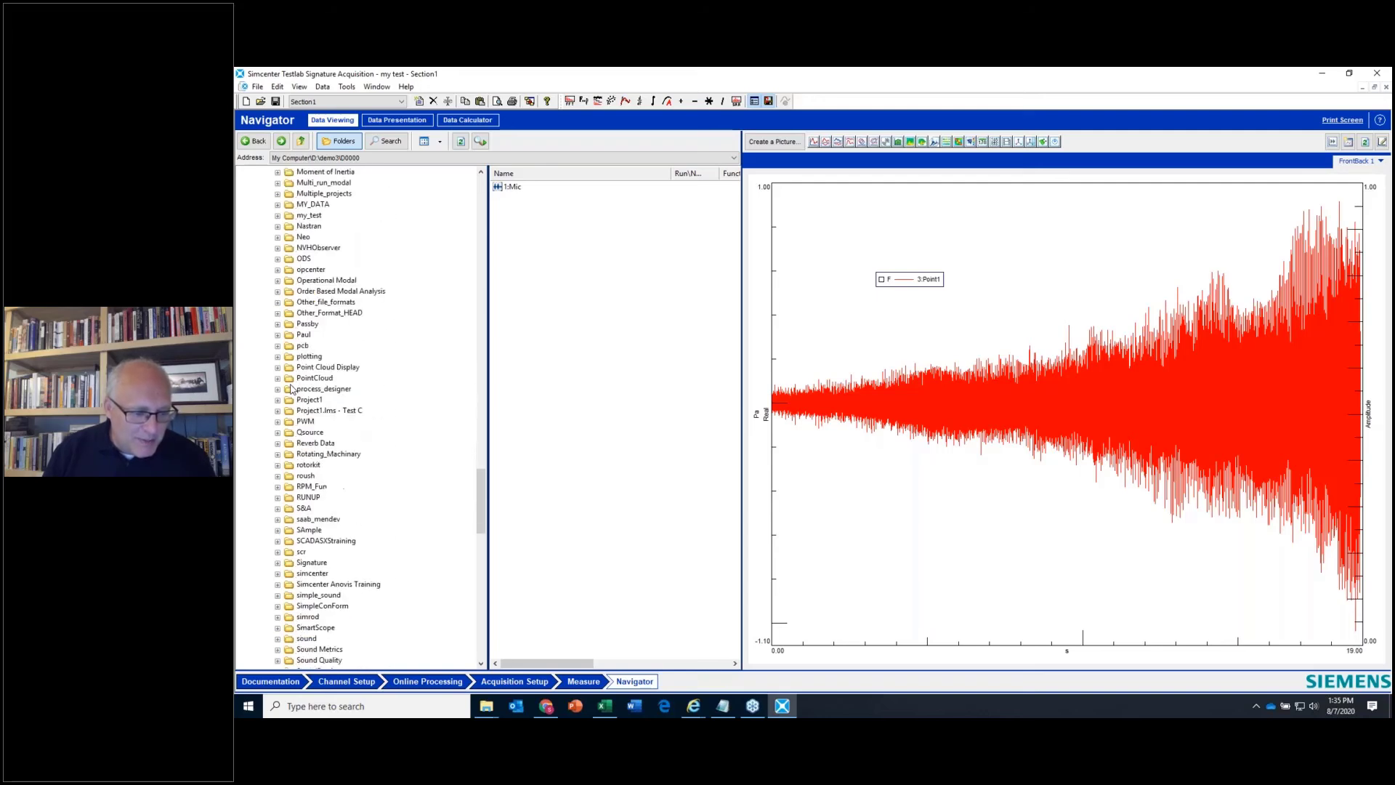
left_click(277, 389)
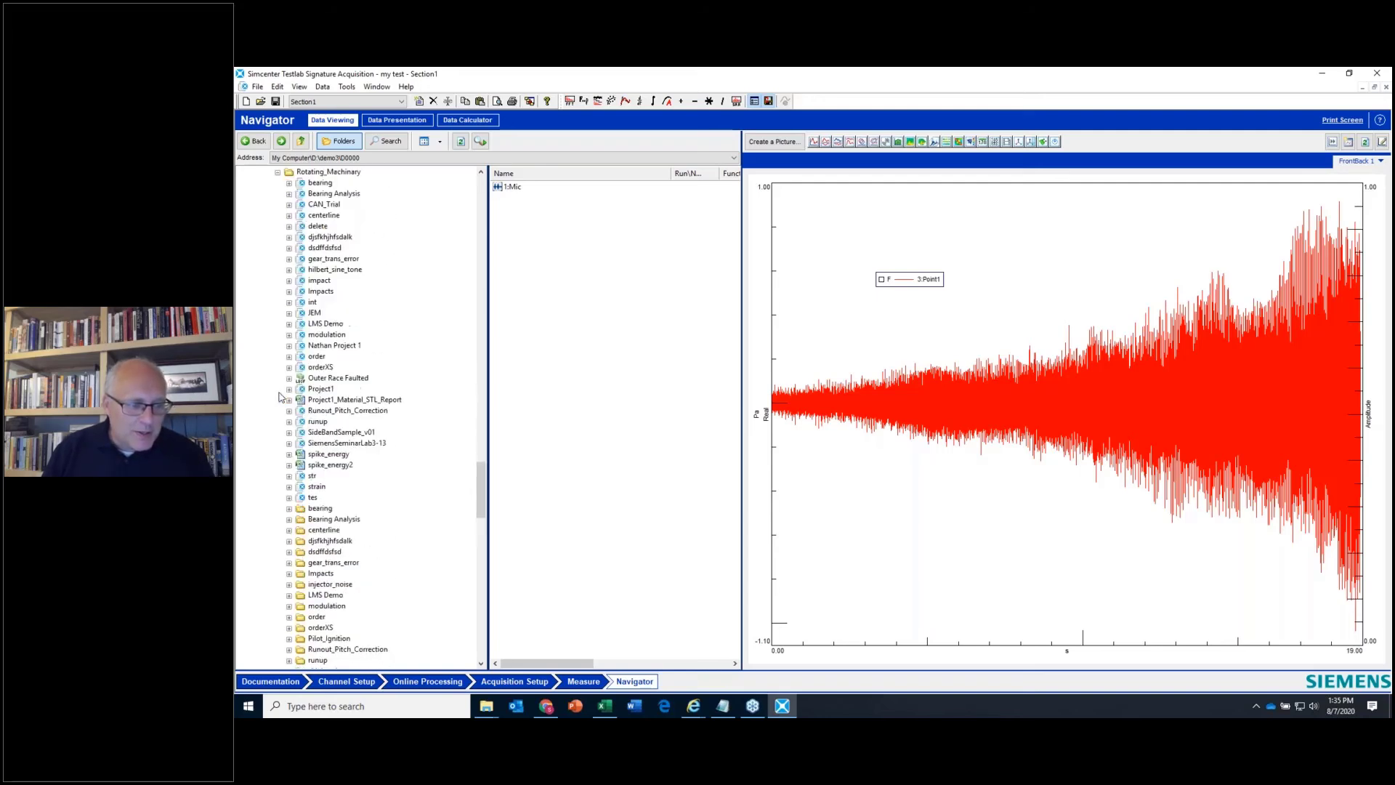
scroll(291, 423, "down", 5)
scroll(290, 425, "up", 3)
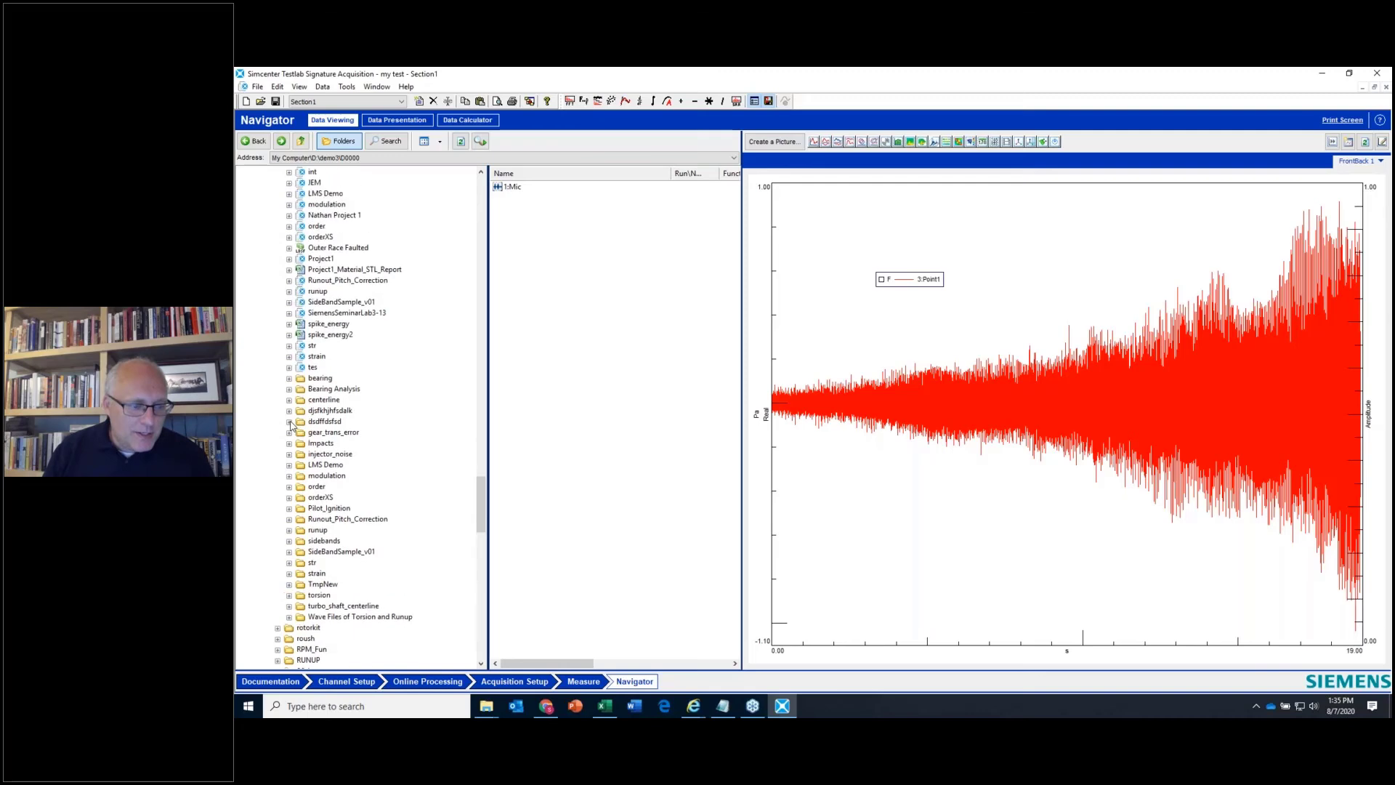
left_click(289, 291)
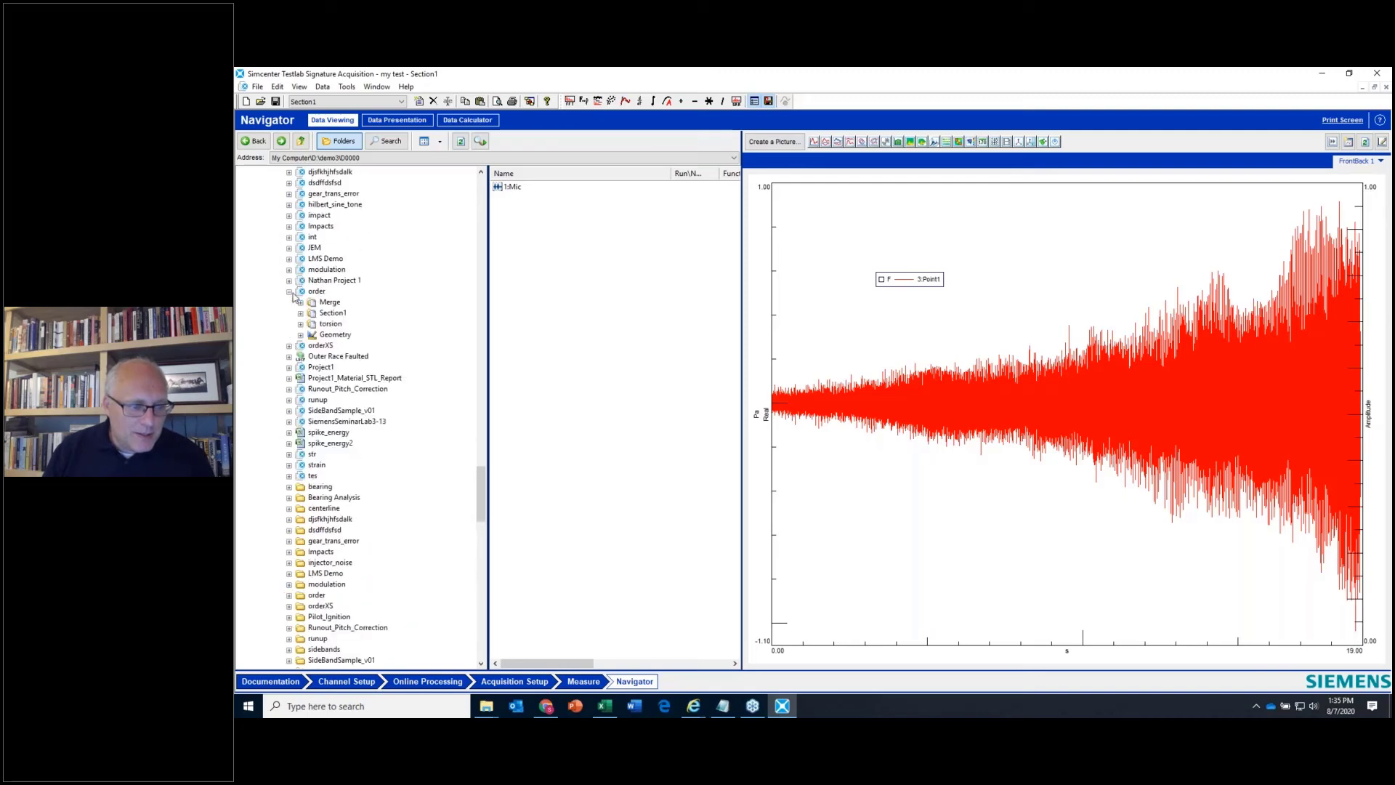
left_click(301, 313)
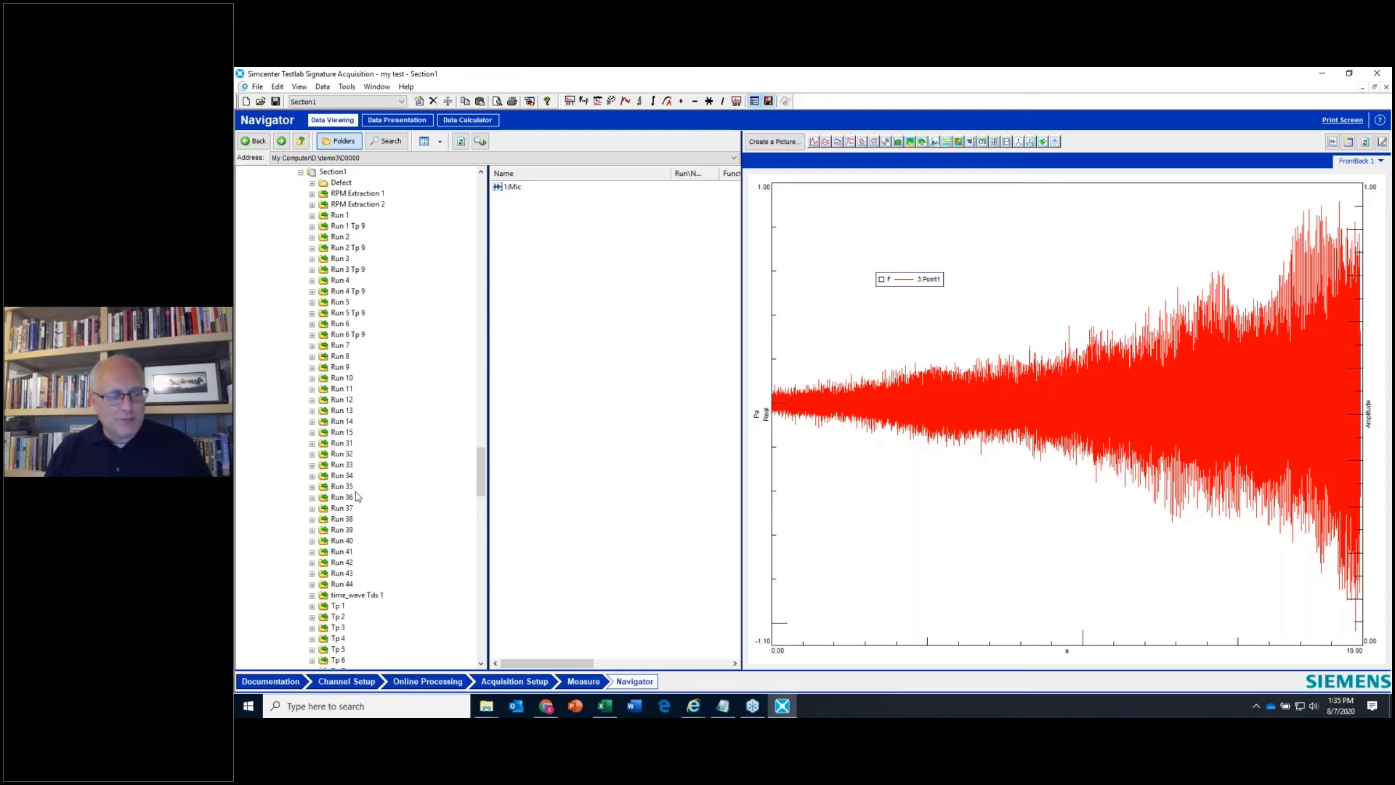
left_click(334, 173)
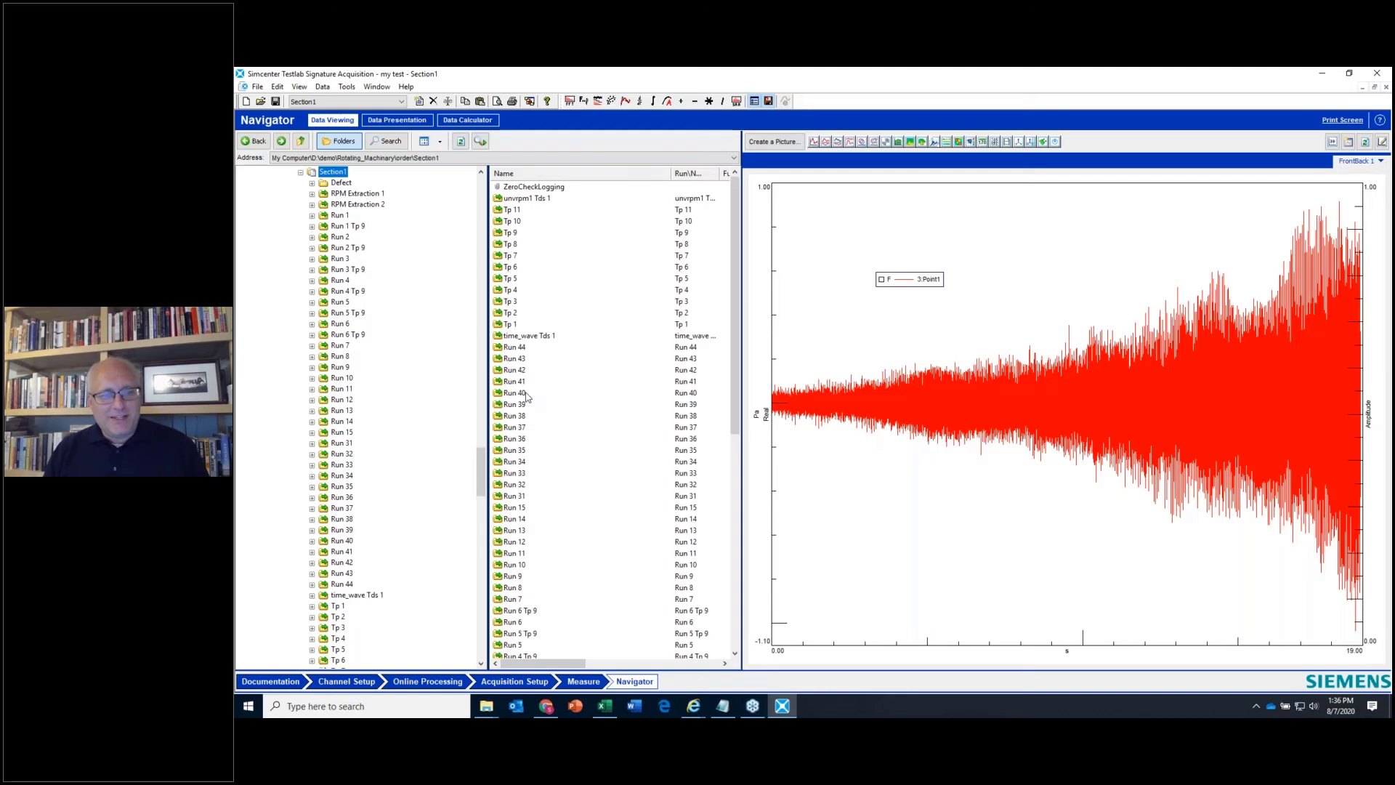
- Copy the consecutive runs listed from Run 40 through Run 13 in the order project's Section1
left_click(528, 396)
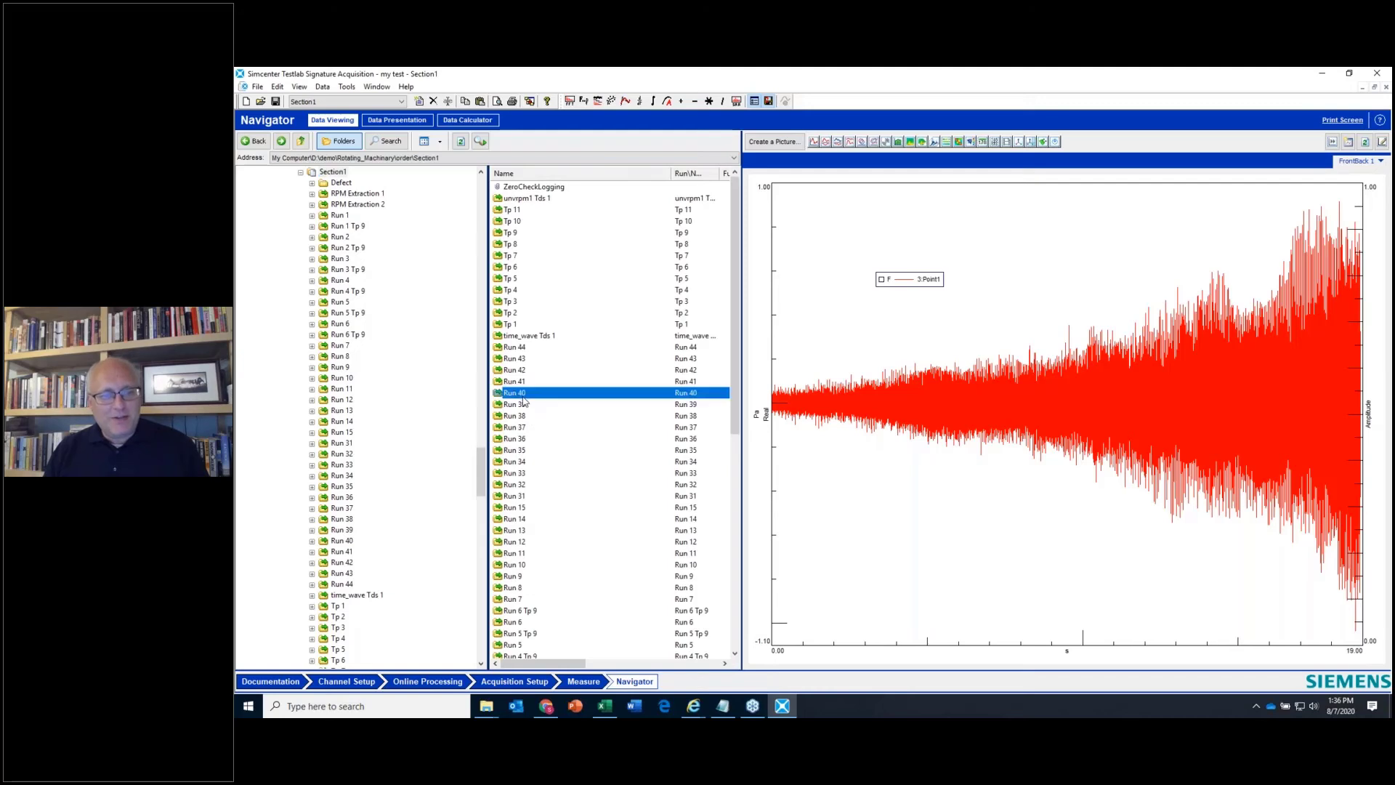
left_click(532, 536, "shift")
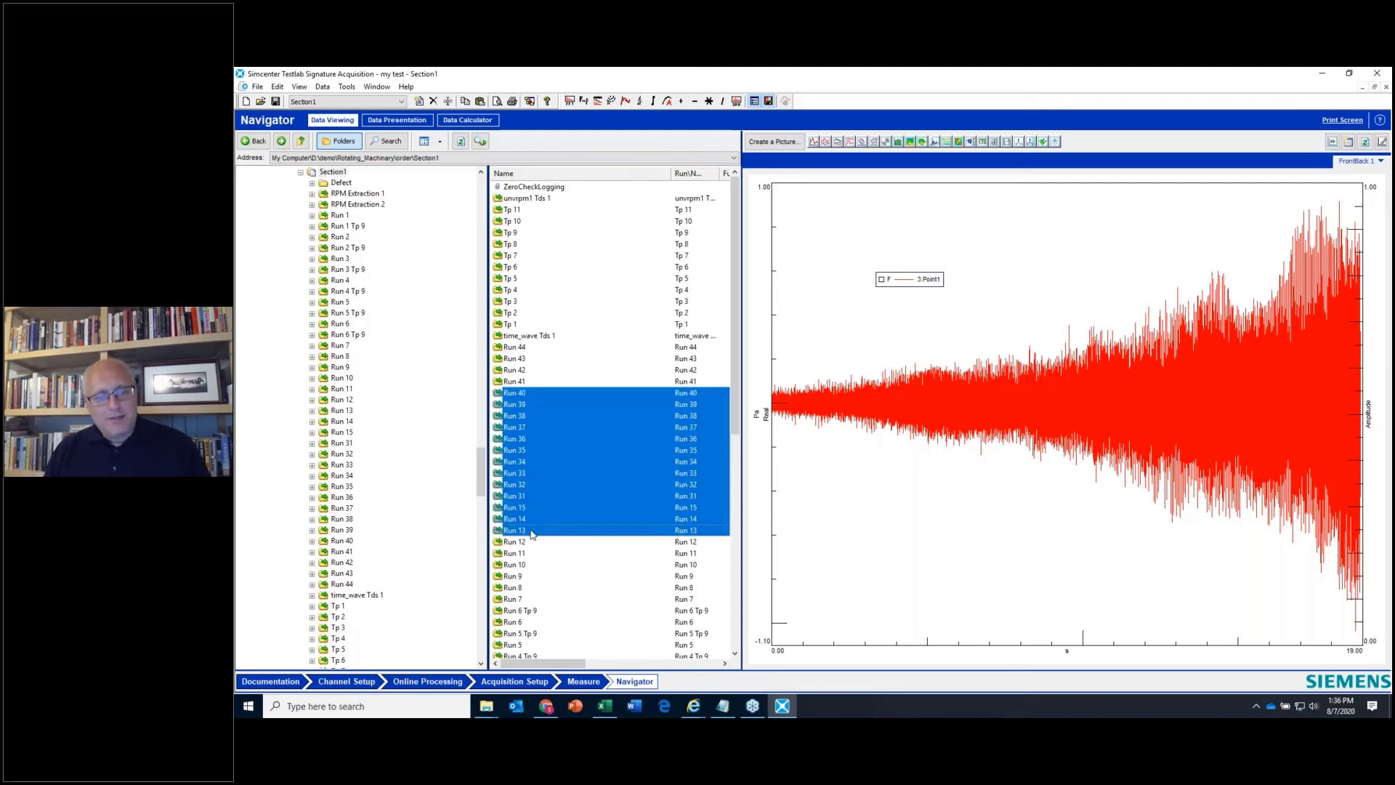
right_click(549, 458)
left_click(594, 500)
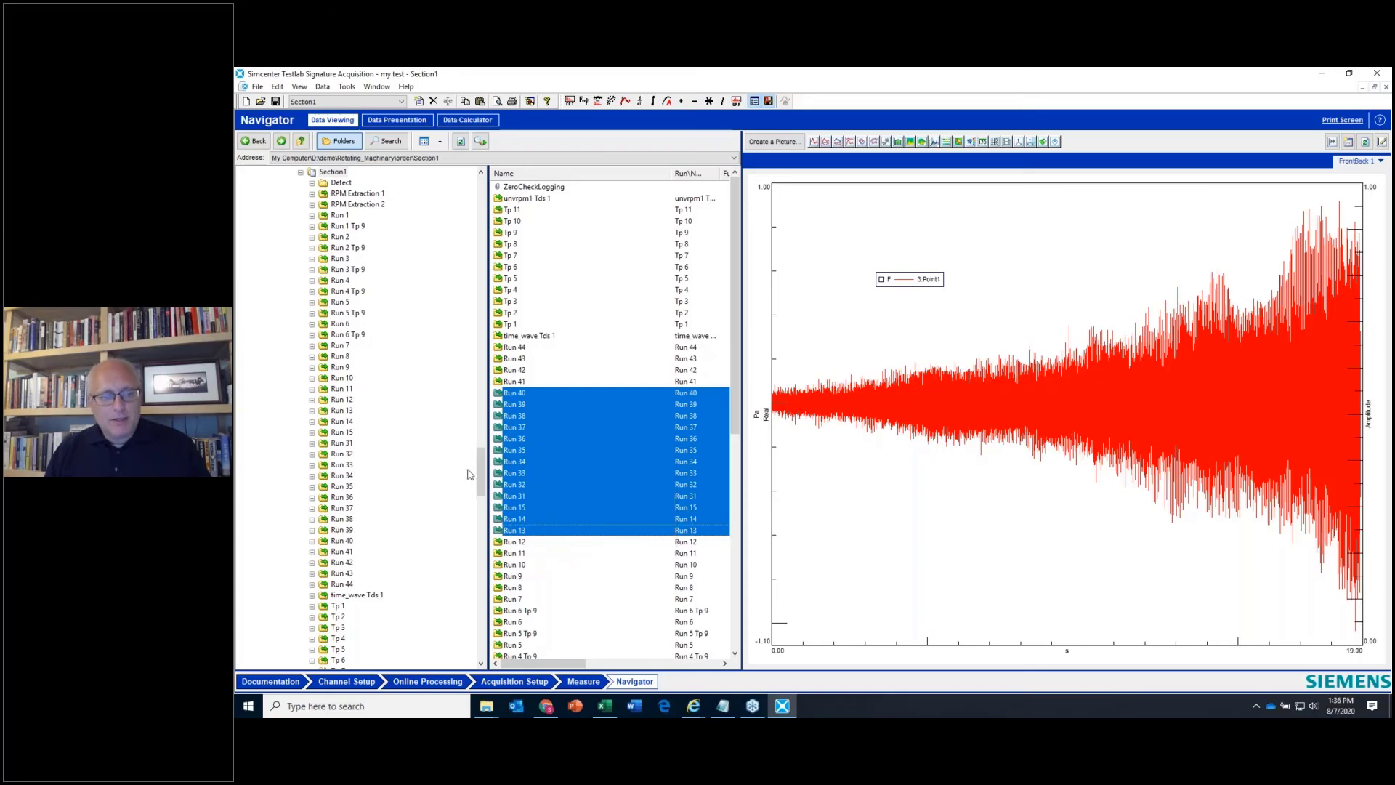
- Paste the copied runs into Section1 of the my test project and save the project
left_click_drag(481, 477, 477, 186)
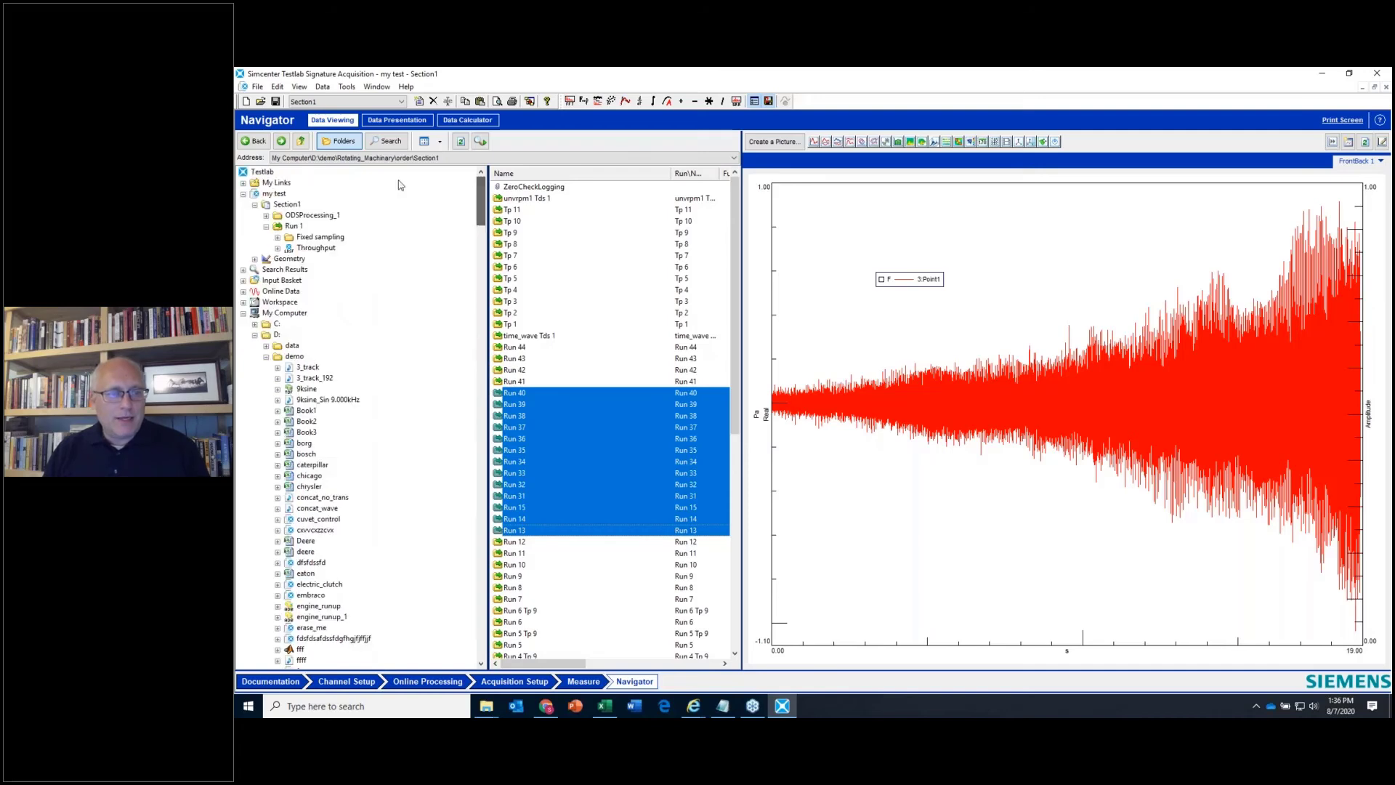
left_click(291, 205)
right_click(291, 205)
left_click(341, 356)
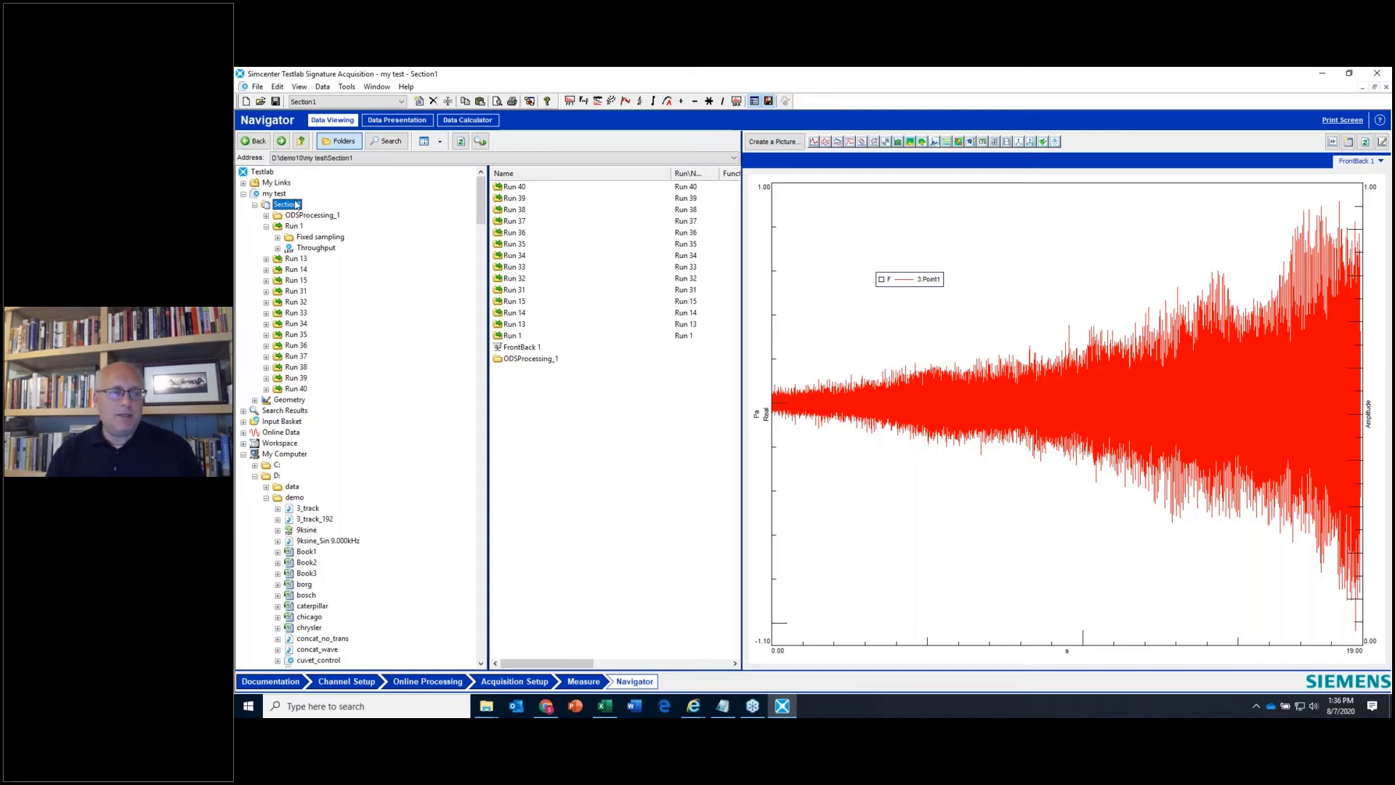
left_click(278, 105)
- Switch to File Explorer and open the my test\Section1\Run 32 folder inside demo10 to examine its stored data file
left_click(487, 705)
left_click(545, 651)
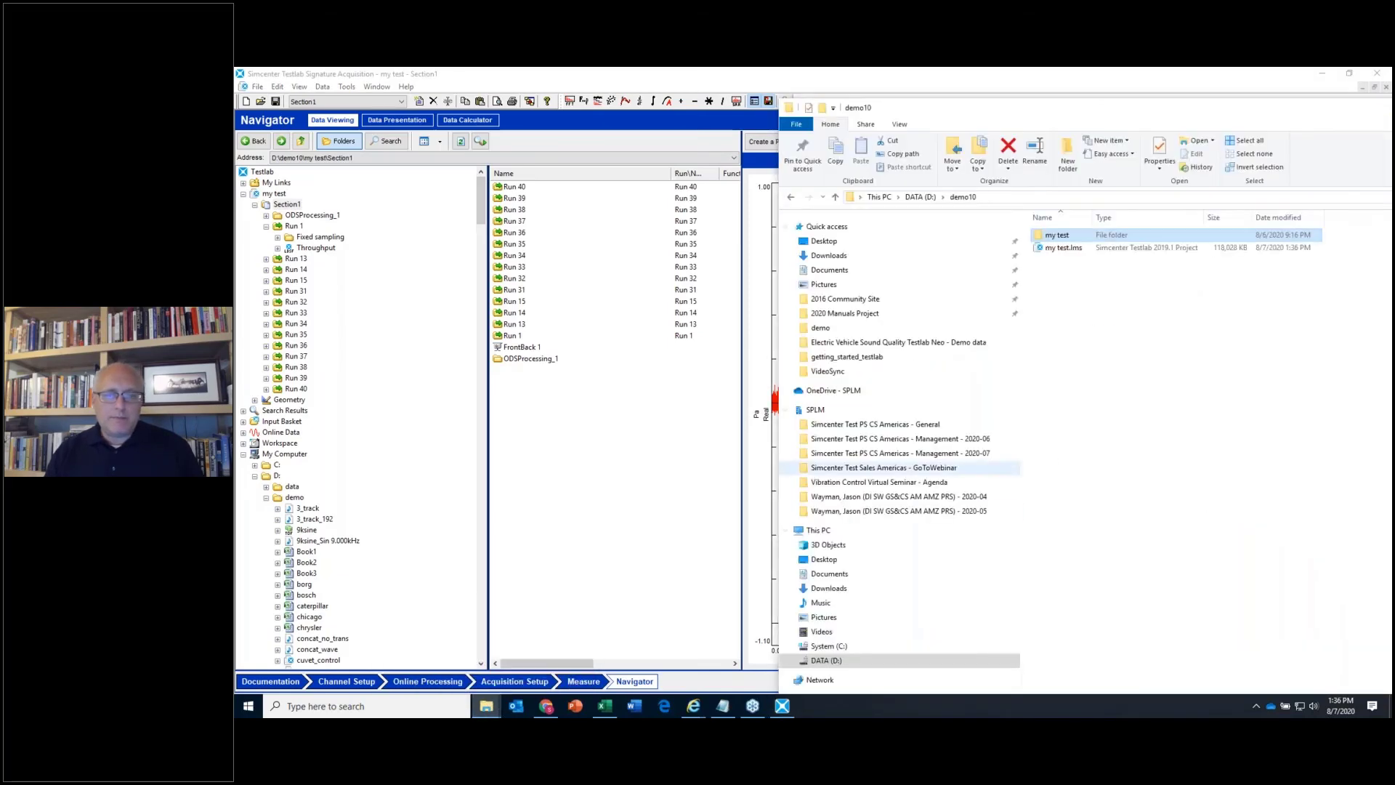
double_click(1057, 235)
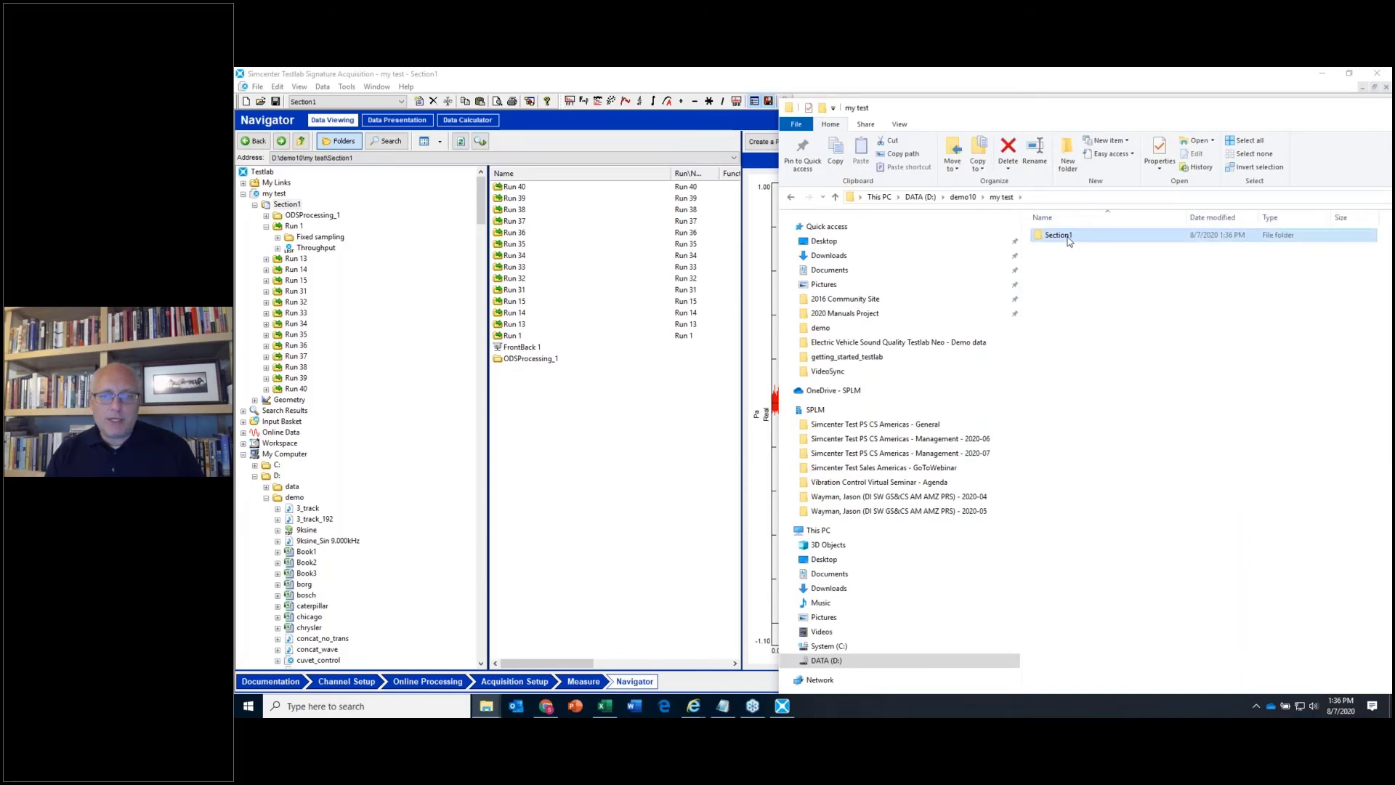
double_click(1061, 235)
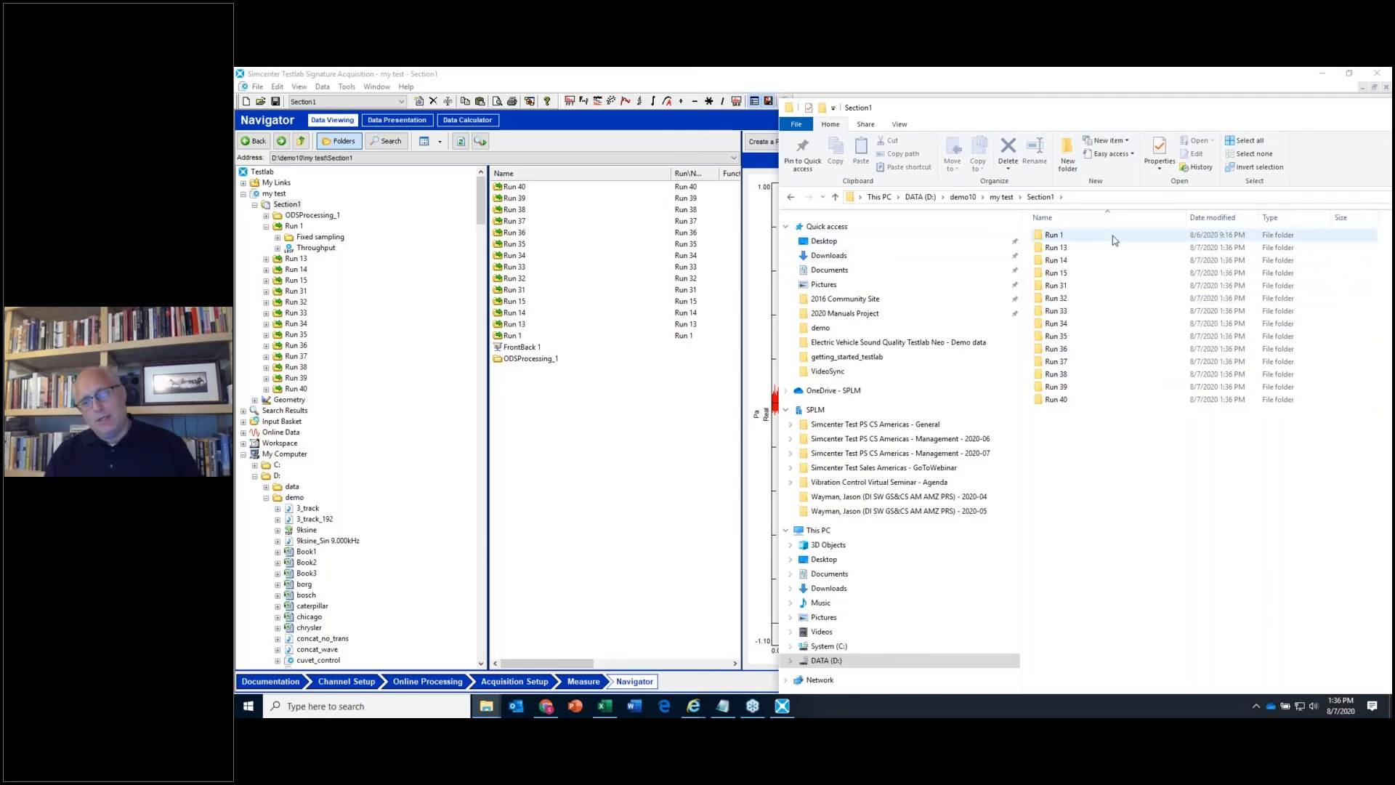
left_click(1106, 299)
double_click(1106, 298)
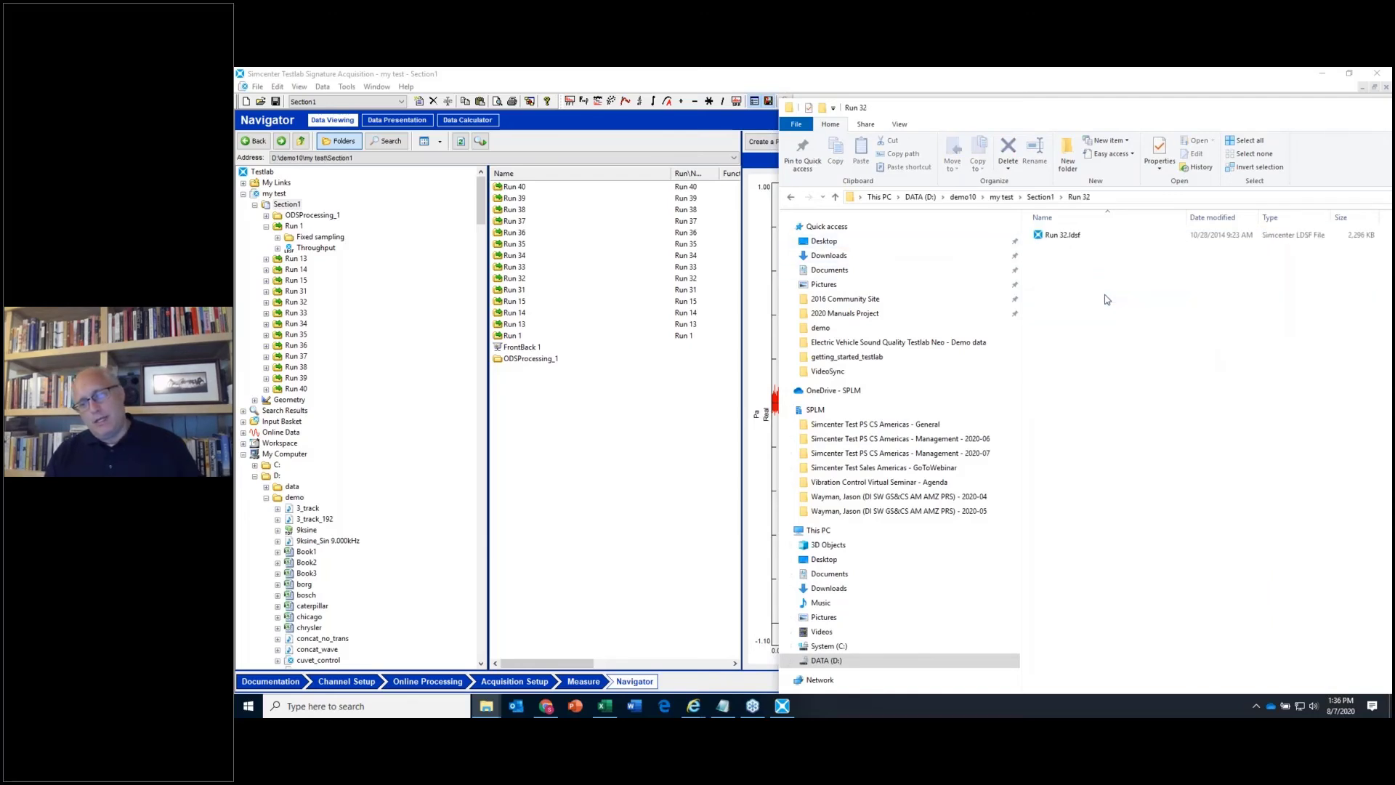
- Go back to the Section1 folder in File Explorer to view its run folders, and return to Testlab
left_click(791, 197)
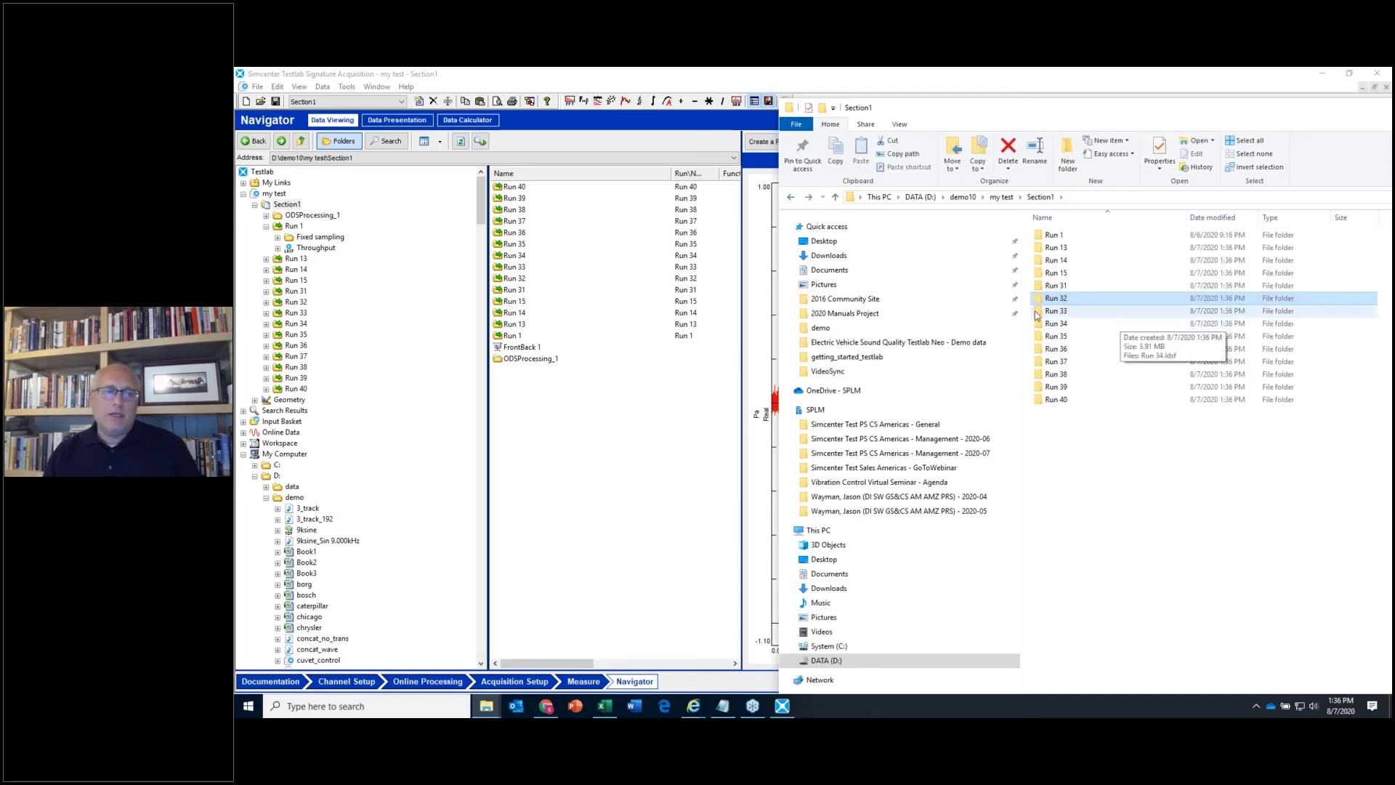
left_click(267, 88)
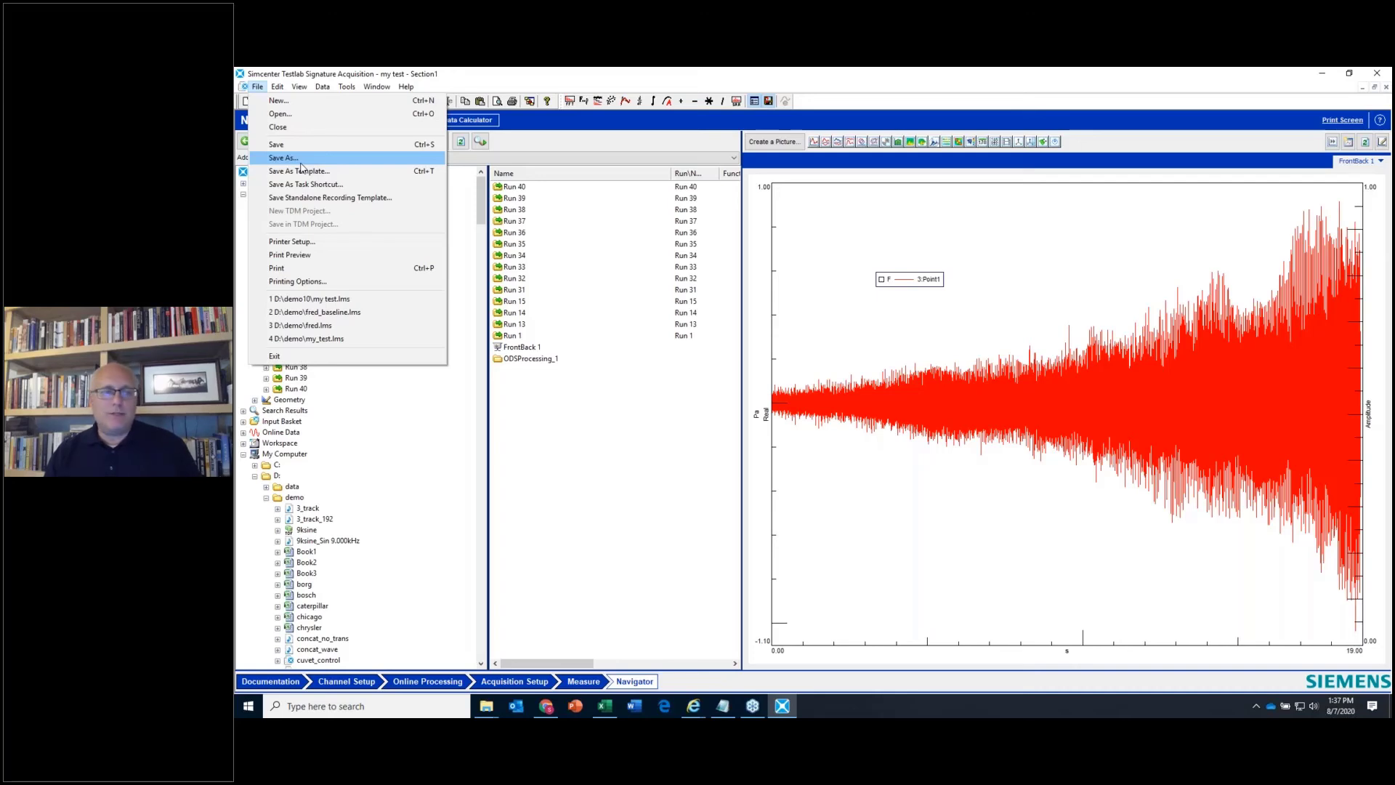
left_click(323, 87)
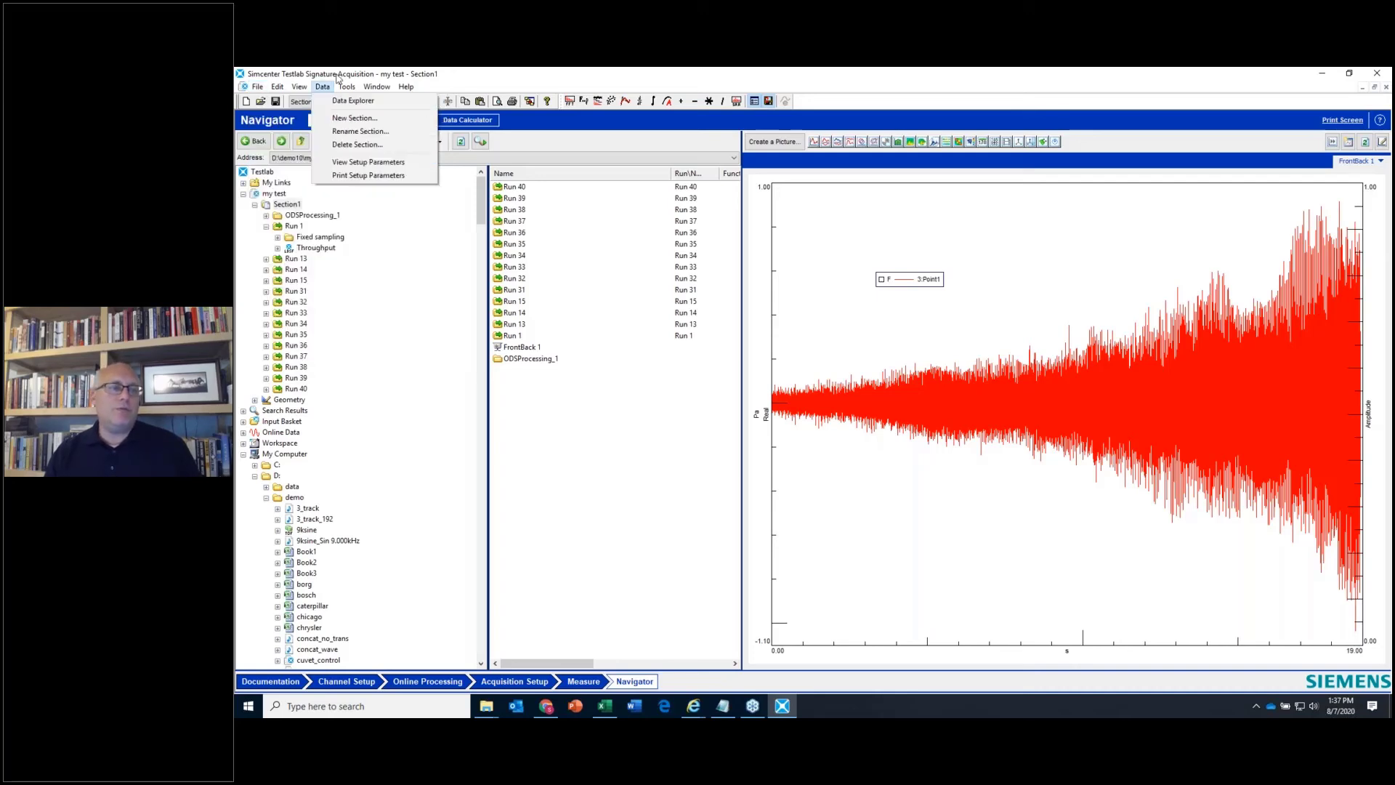
key("Escape")
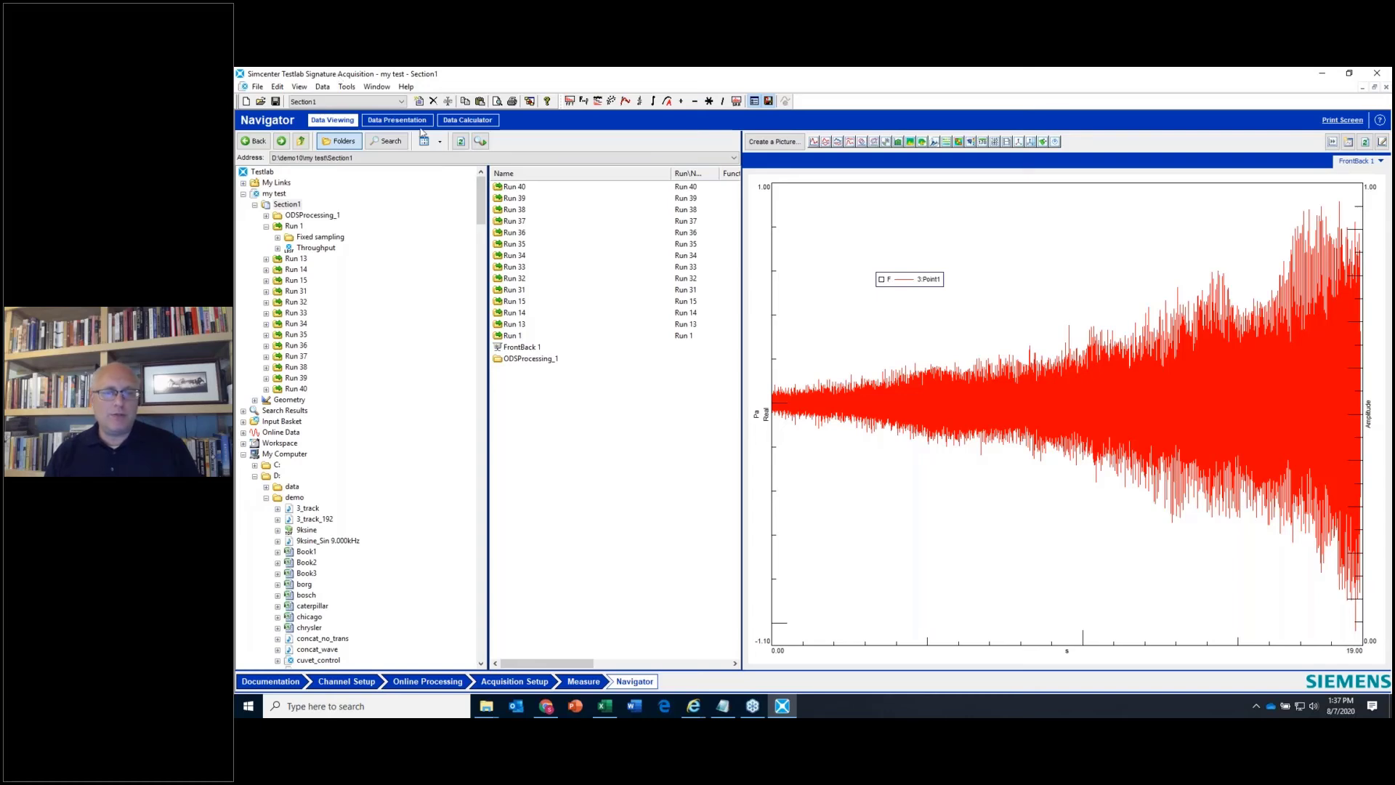
key("alt+Tab")
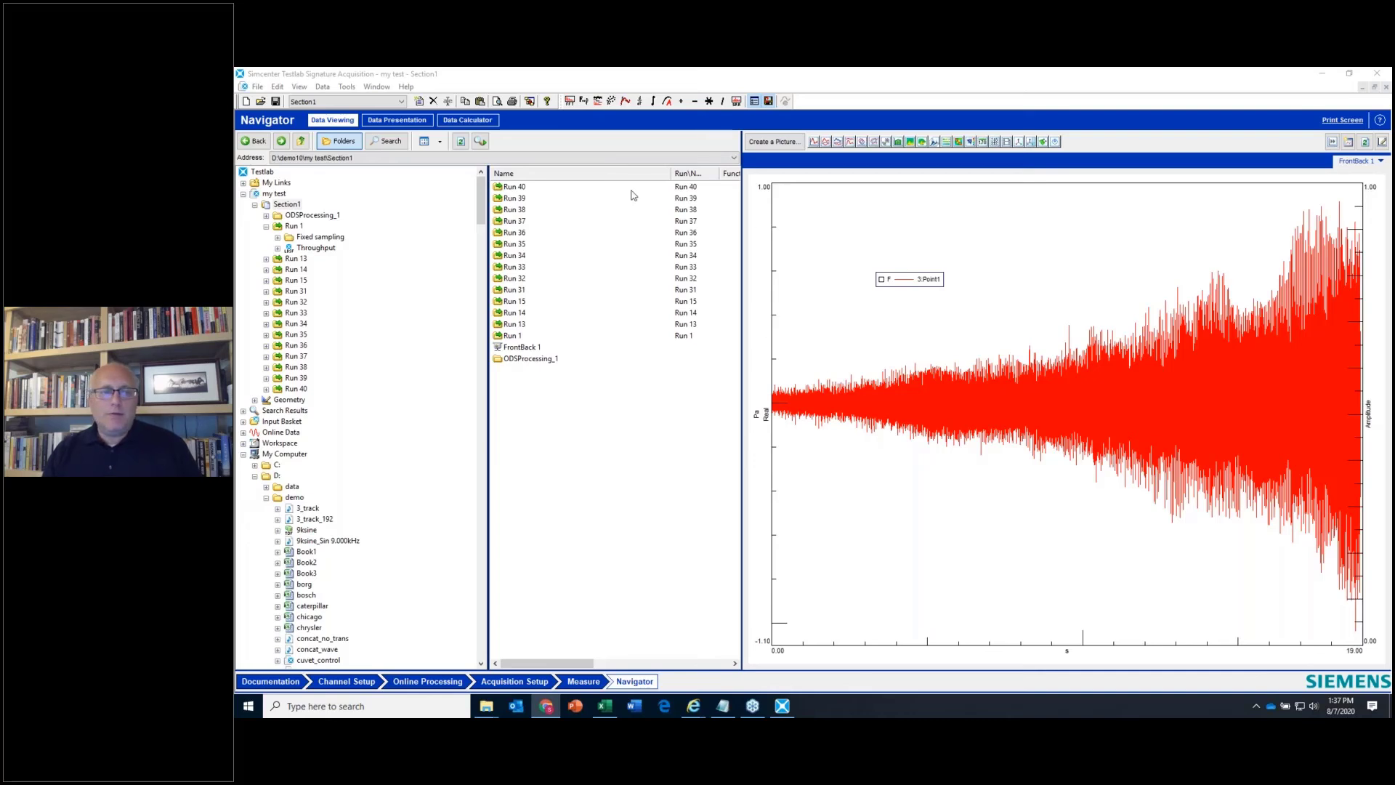
- Create a FrontBack picture and plot Order 5.00 and Order 2.00 from Run 1's Fixed sampling > Runup > Sections > Orders folder
left_click(277, 238)
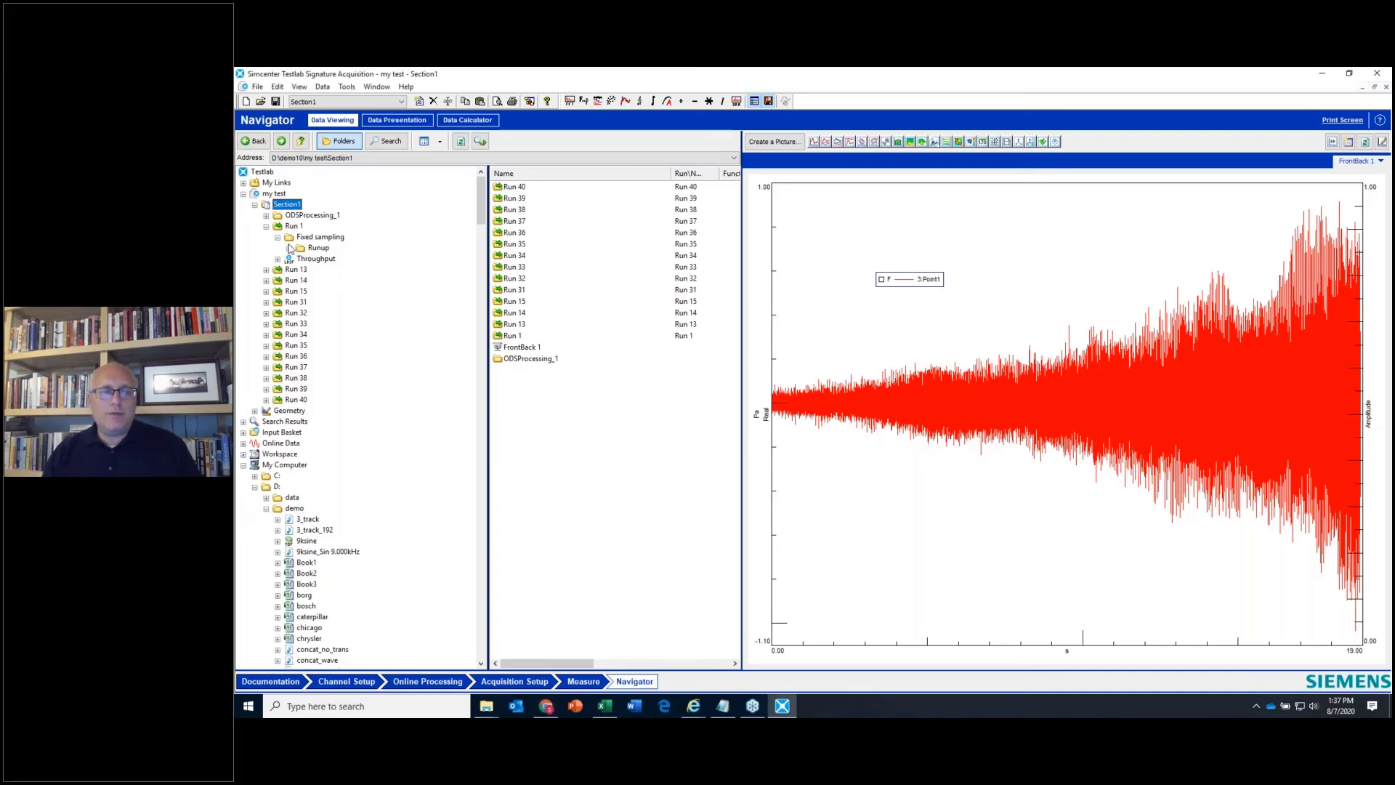
left_click(802, 143)
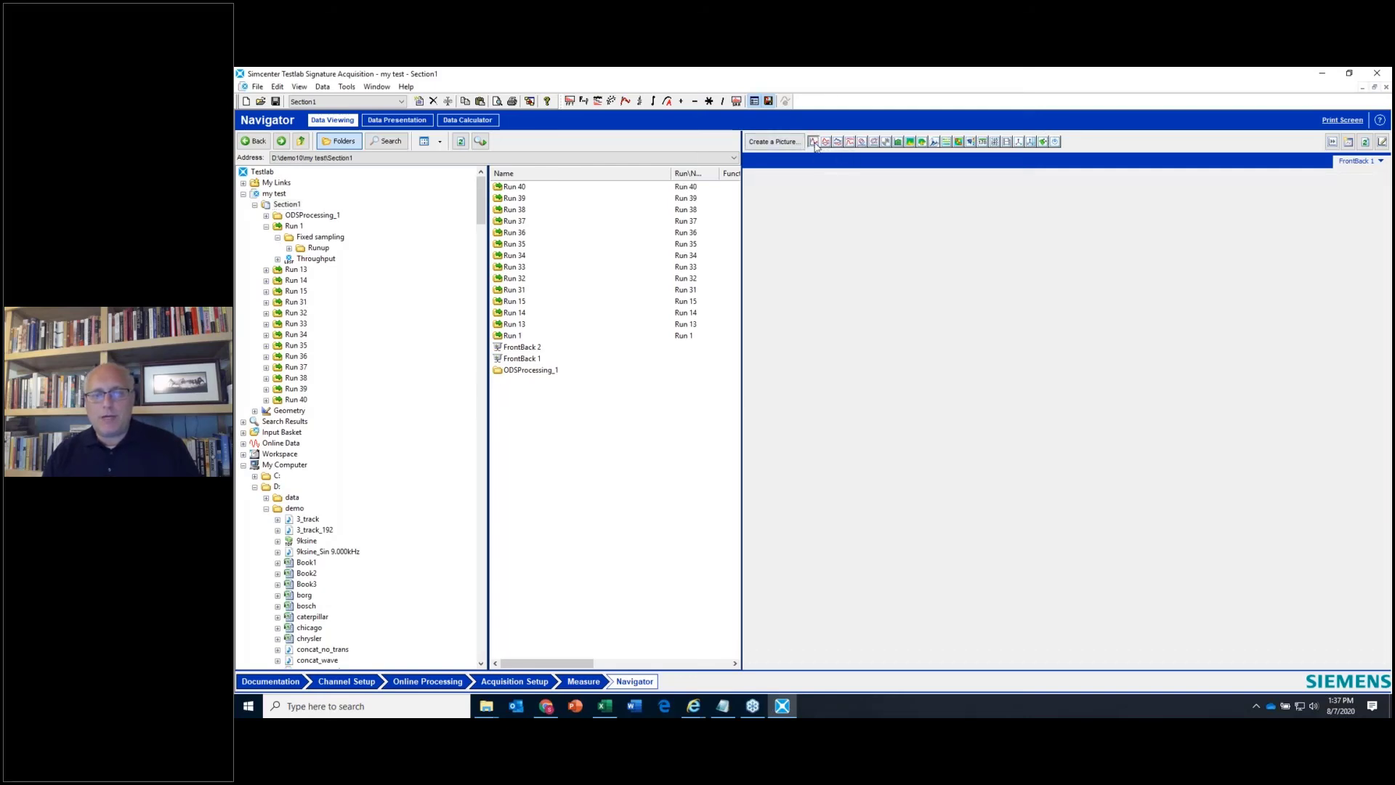
left_click(289, 248)
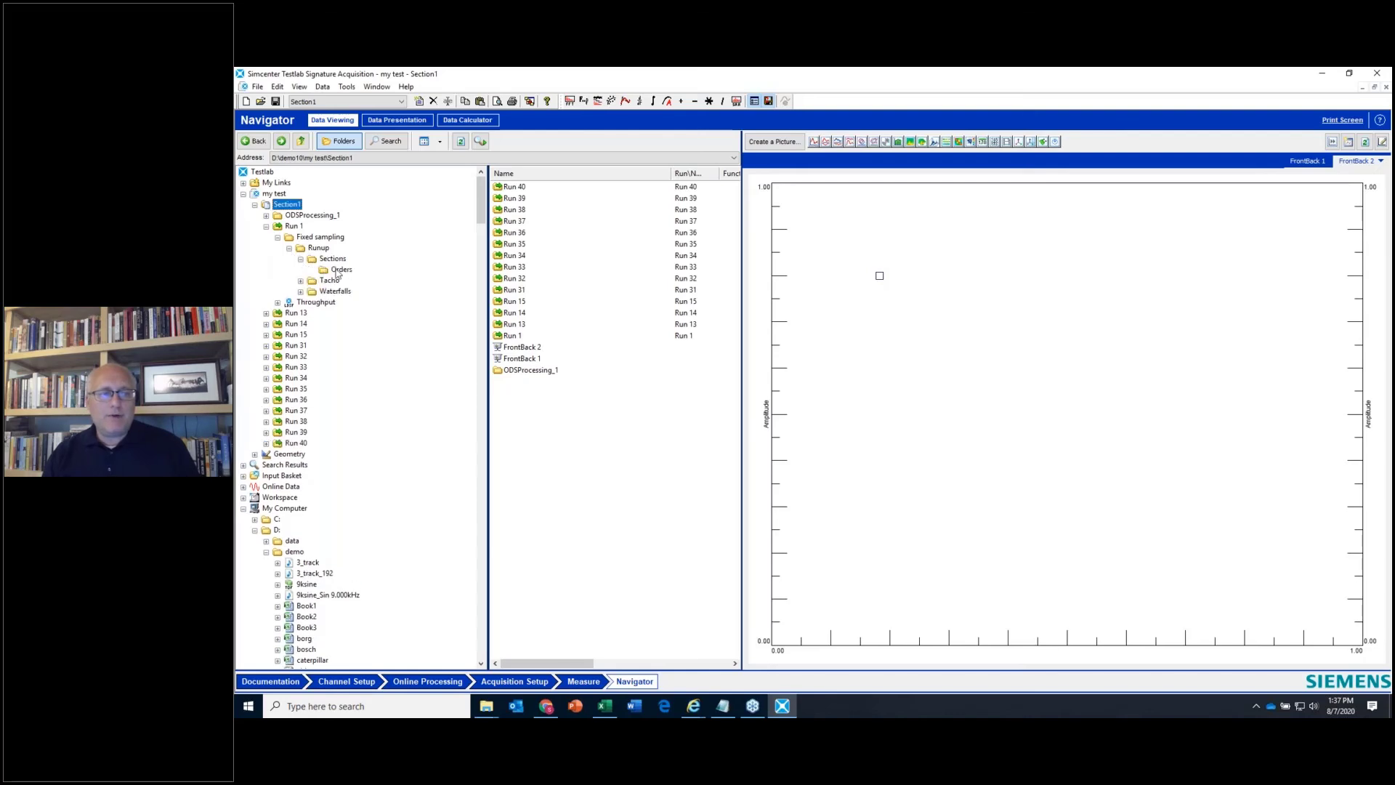
left_click(339, 270)
left_click(531, 199)
left_click_drag(543, 234, 888, 363)
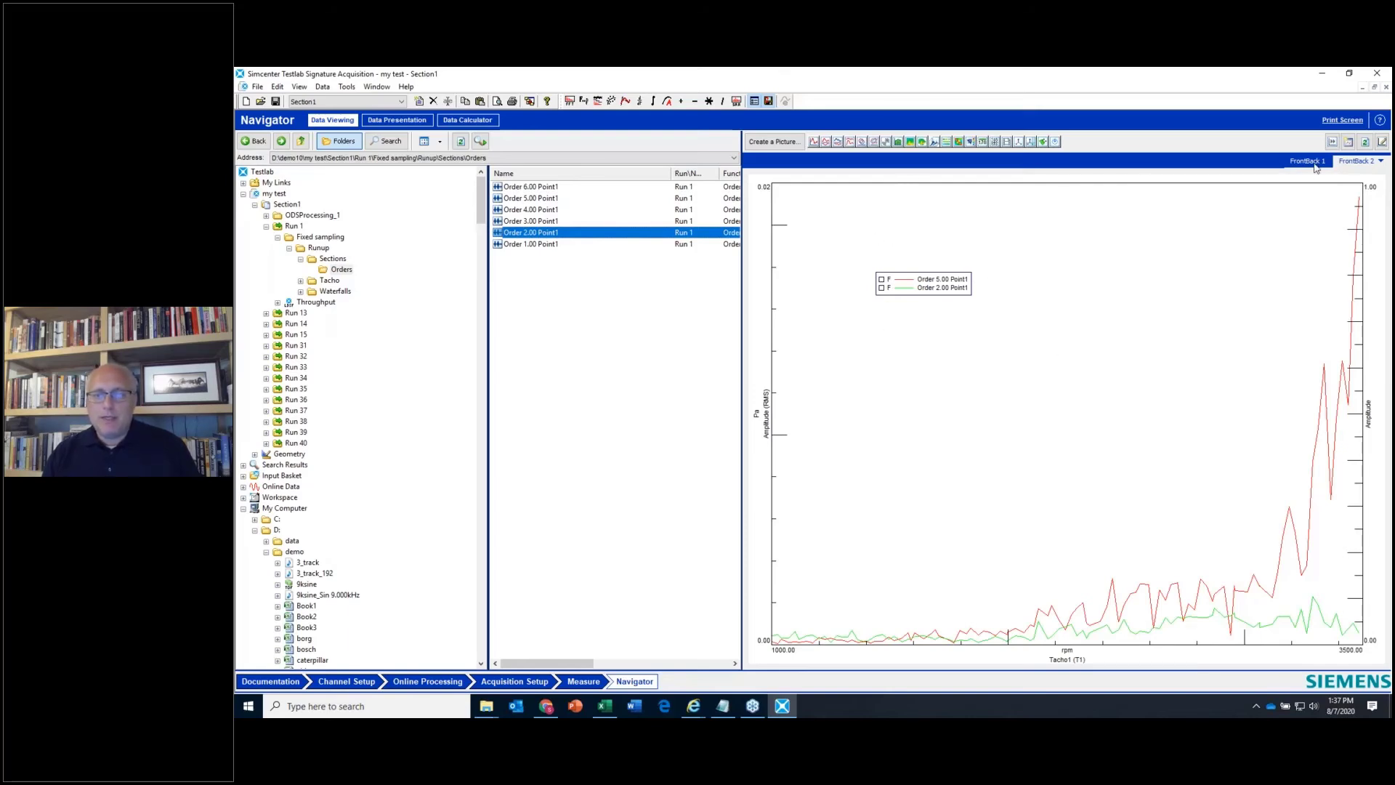
- Delete all pictures and try to place Order 4.00 and Order 2.00 in the empty display area
left_click(1370, 162)
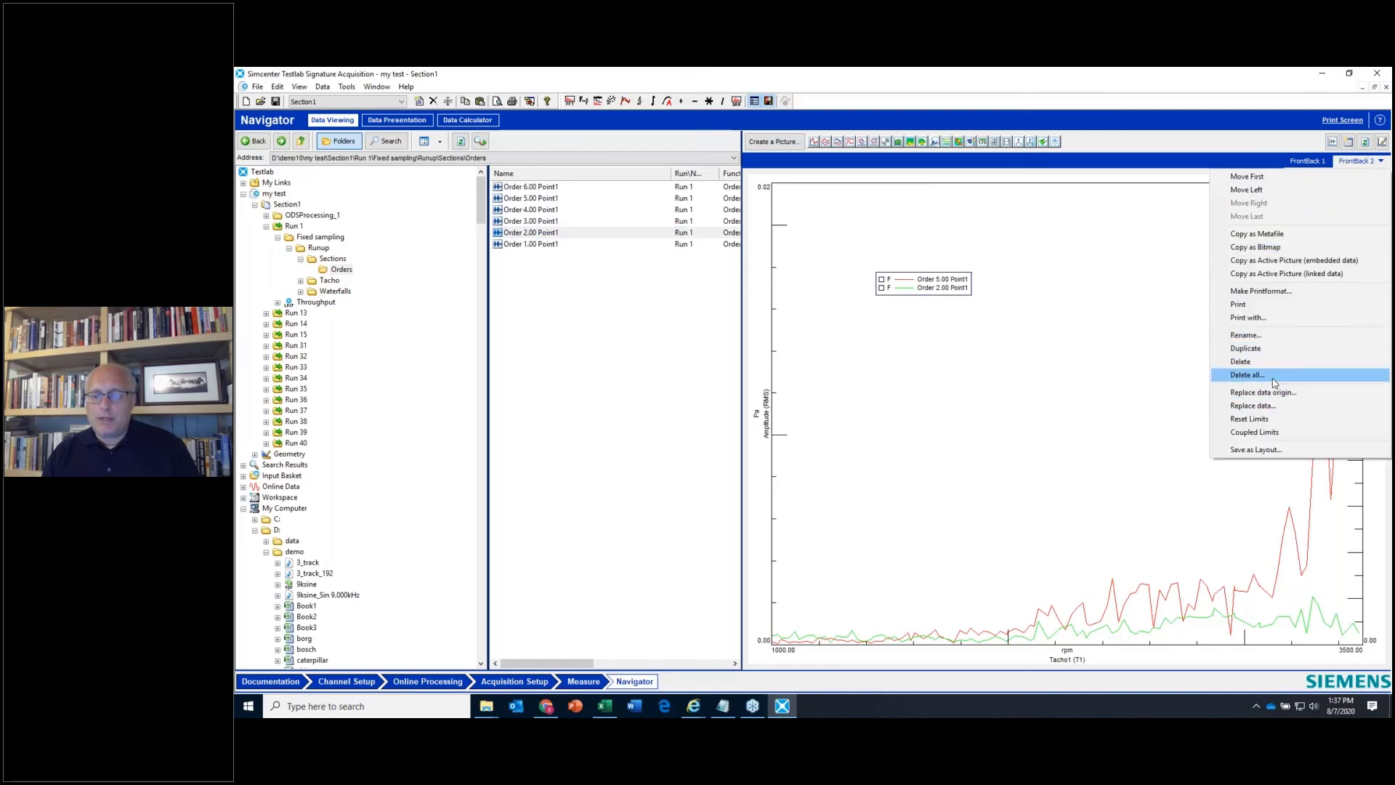
left_click(1253, 375)
left_click(828, 411)
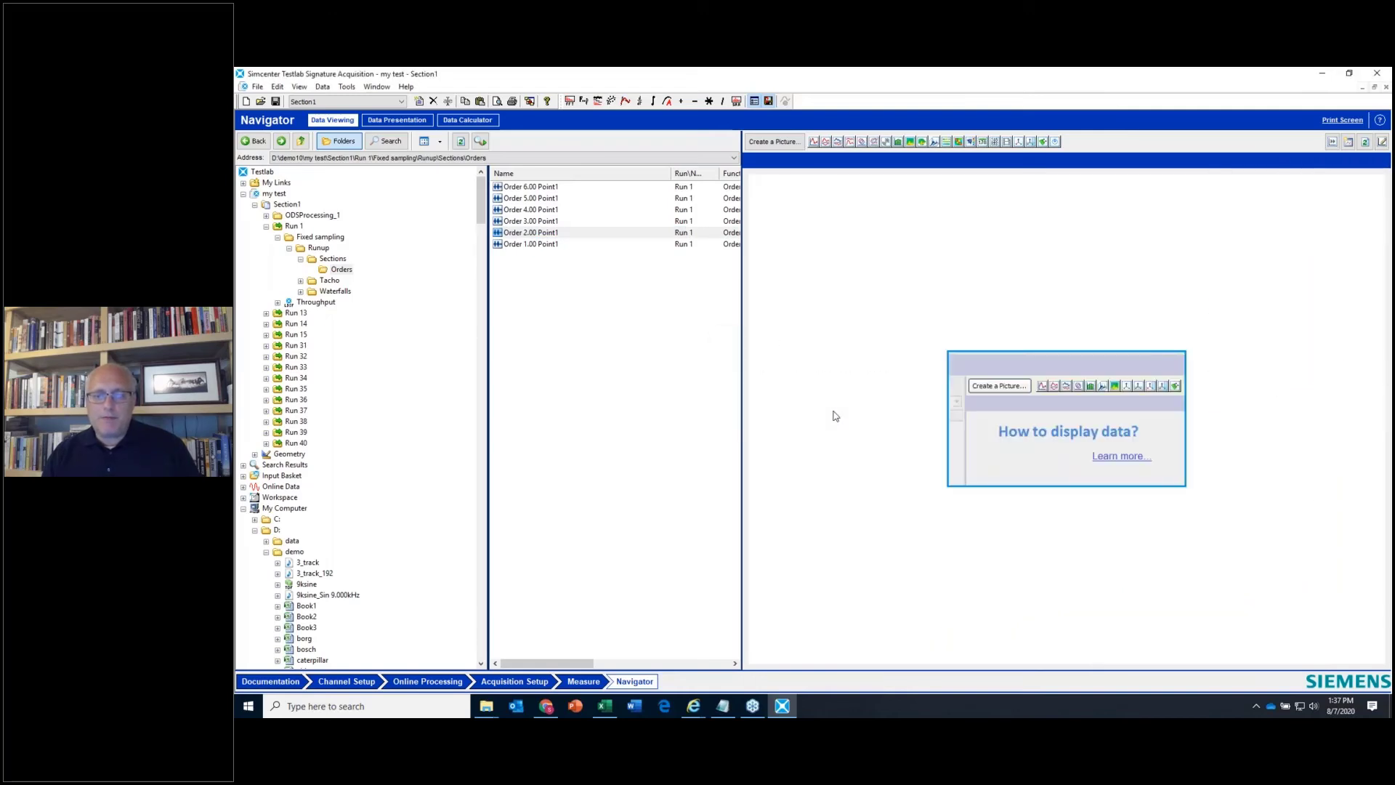
left_click(531, 209)
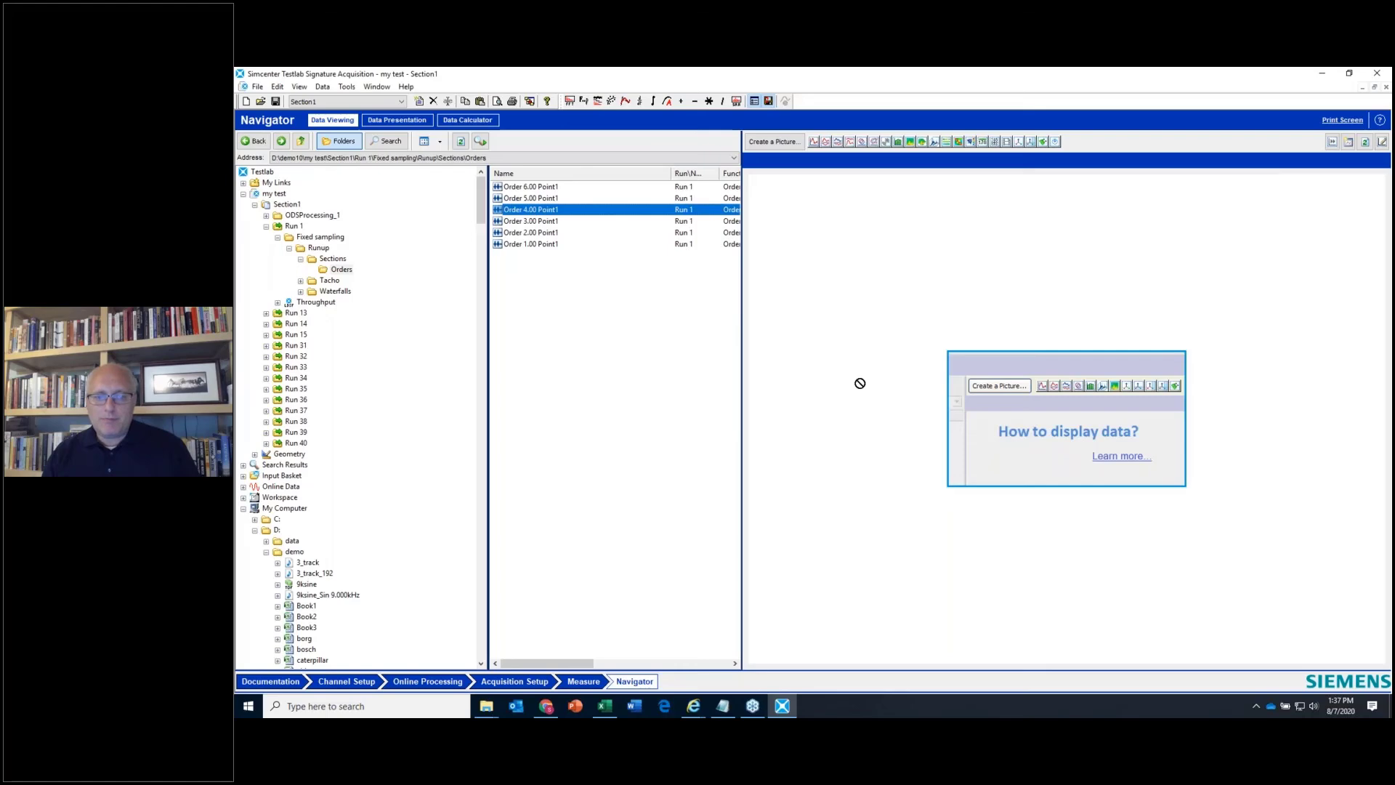
left_click_drag(609, 234, 841, 361)
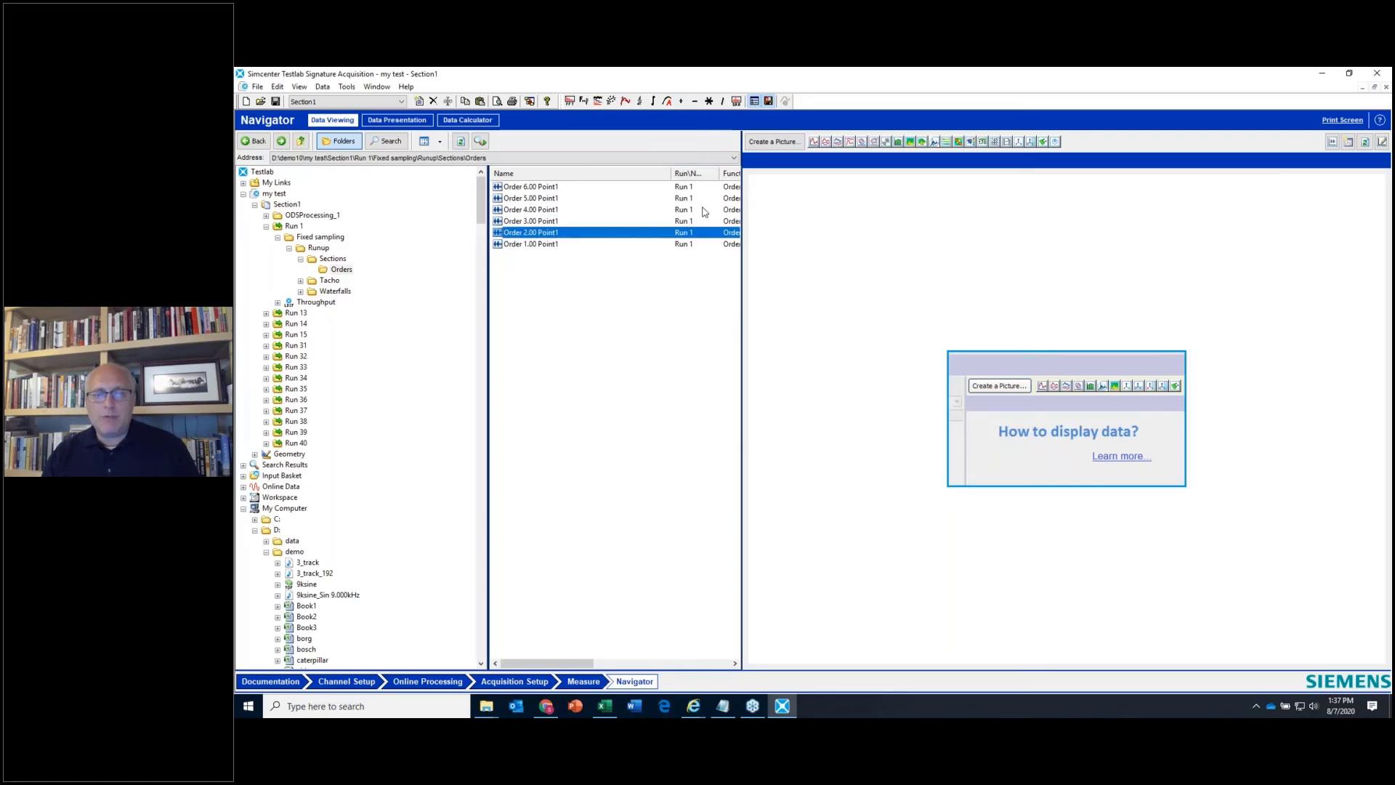
- Create a new FrontBack picture and plot all the orders of Run 1, Order 1.00 through Order 6.00, in it
left_click(812, 145)
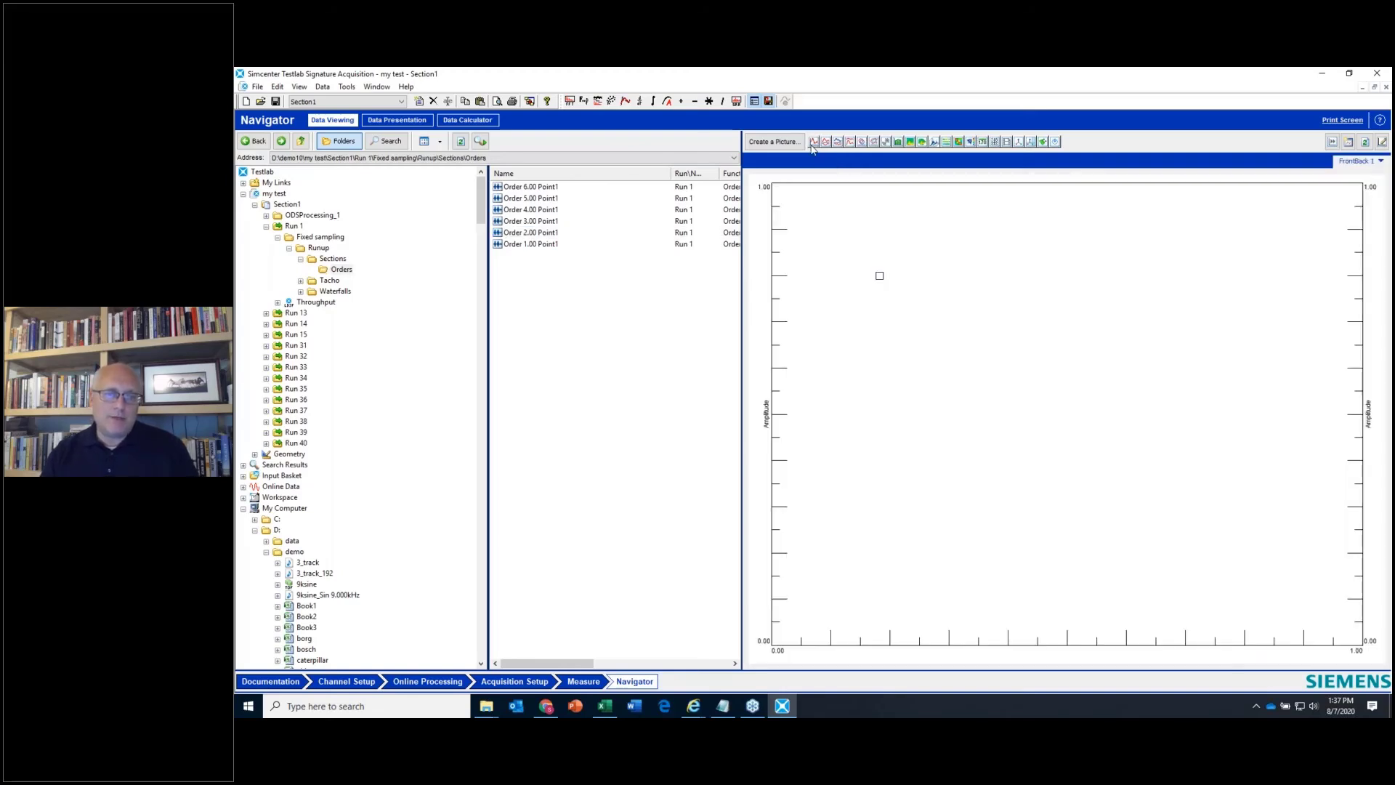
left_click(556, 245)
key("ctrl+a")
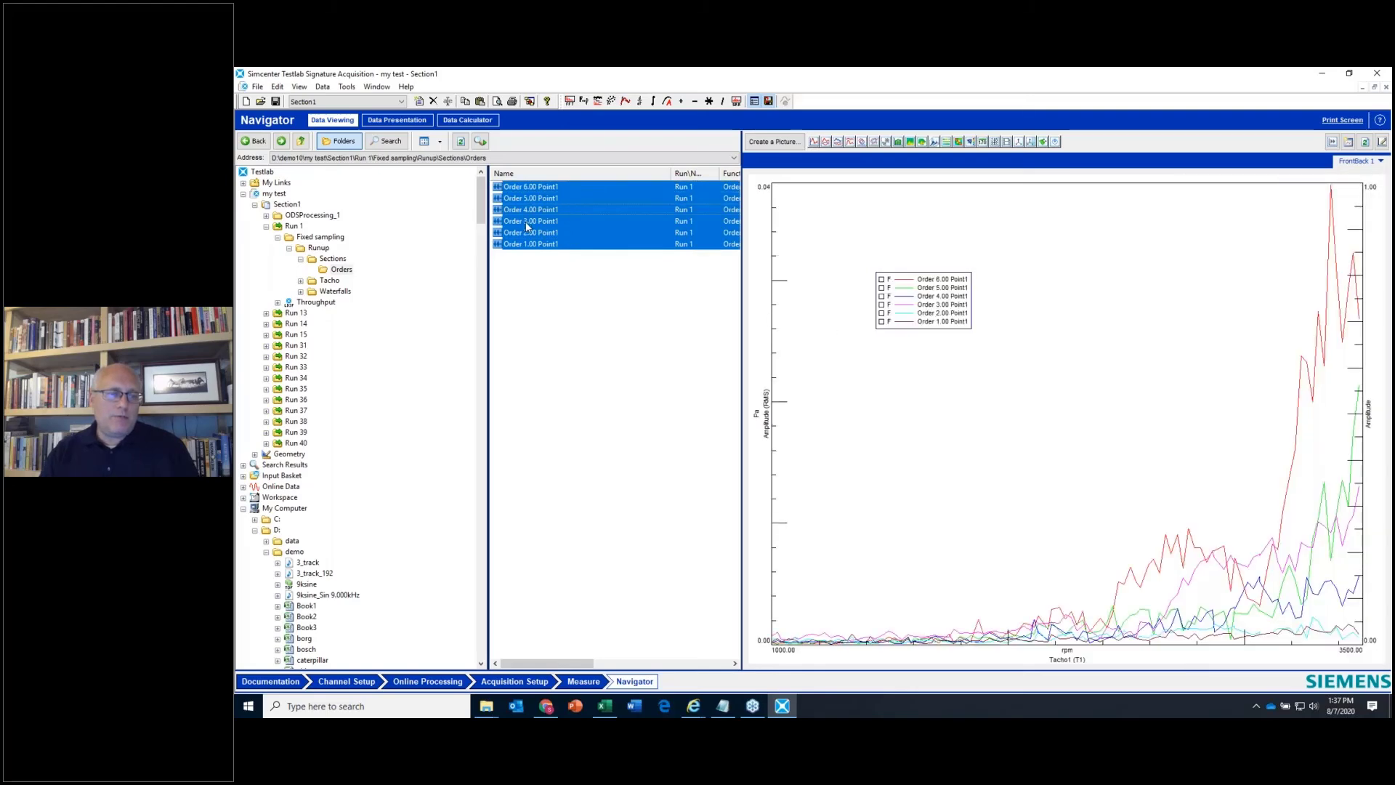
left_click(342, 270)
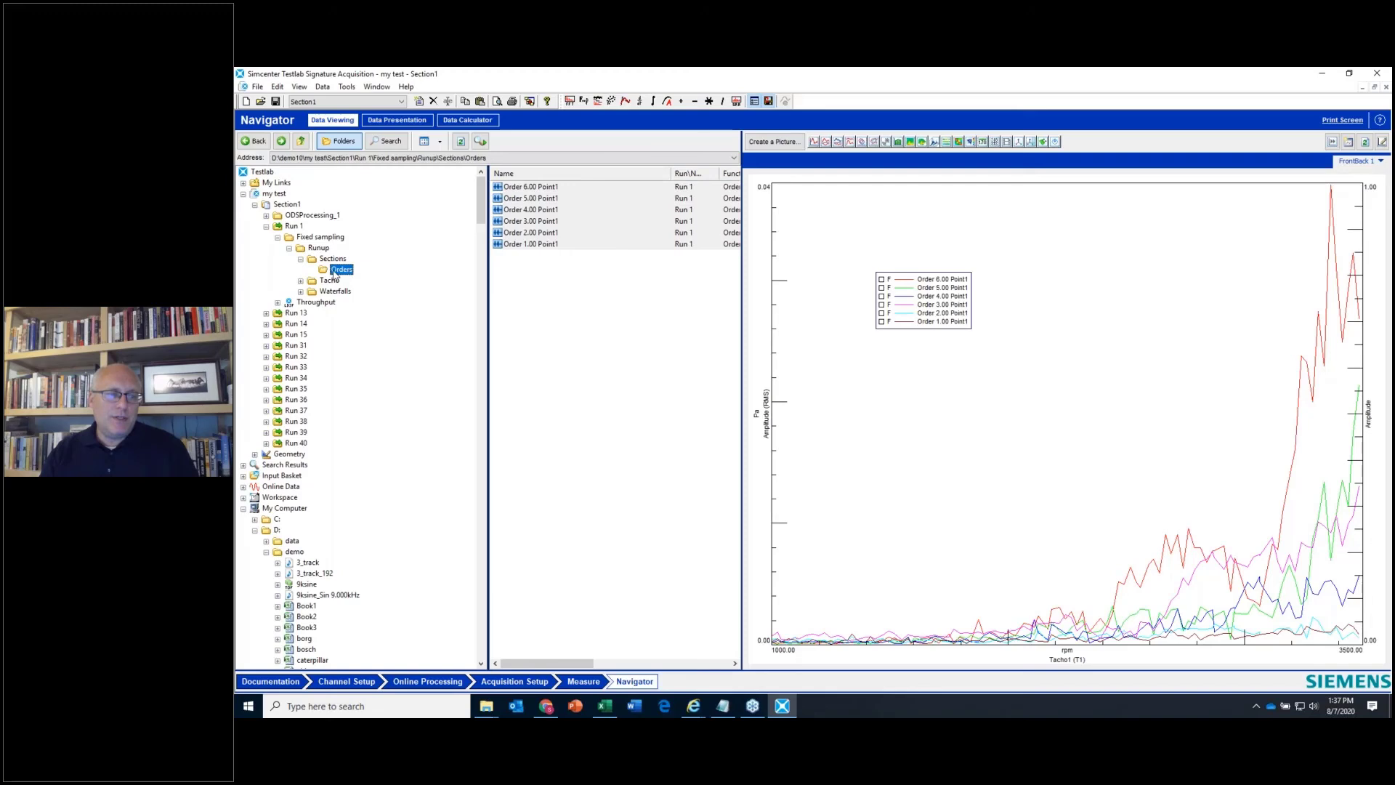
left_click_drag(345, 275, 691, 411)
left_click(507, 232)
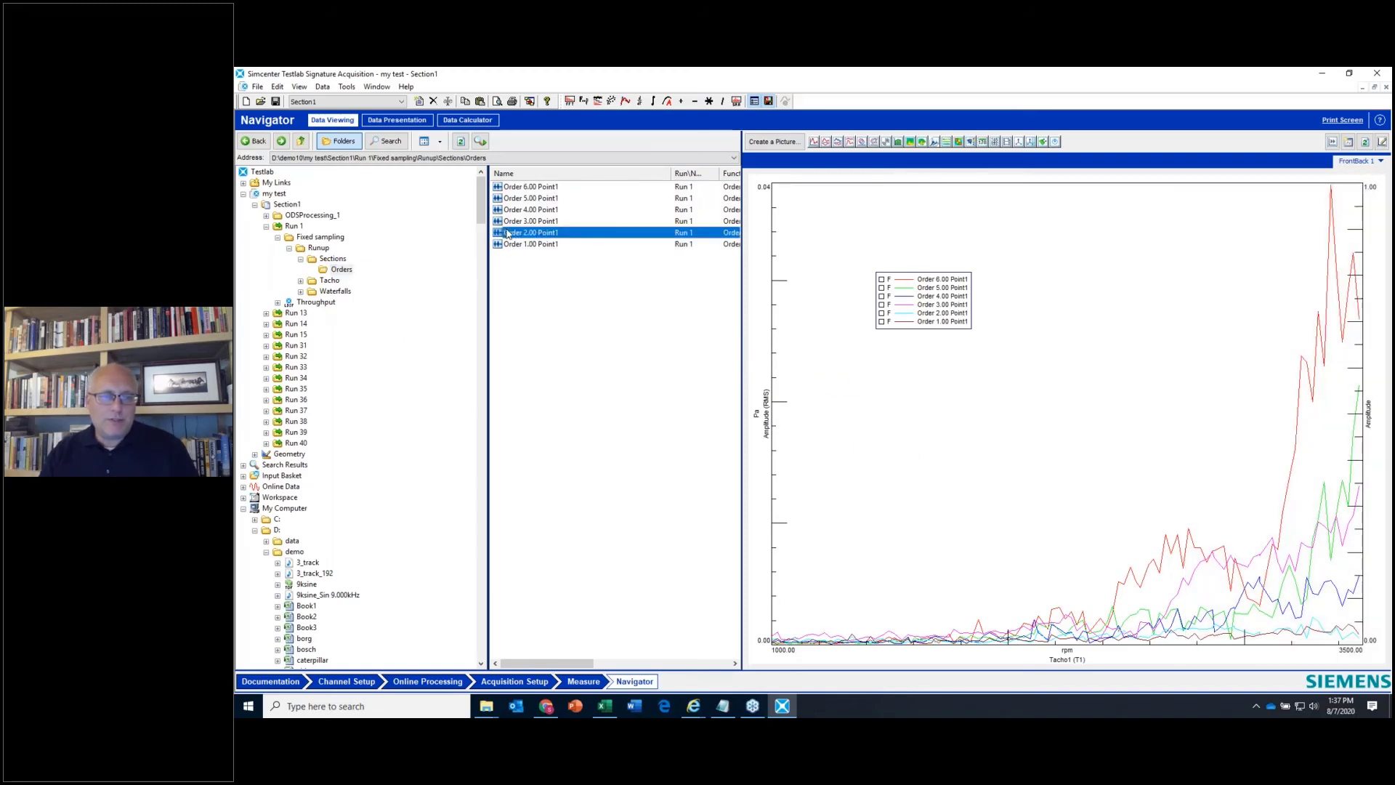
left_click(499, 221)
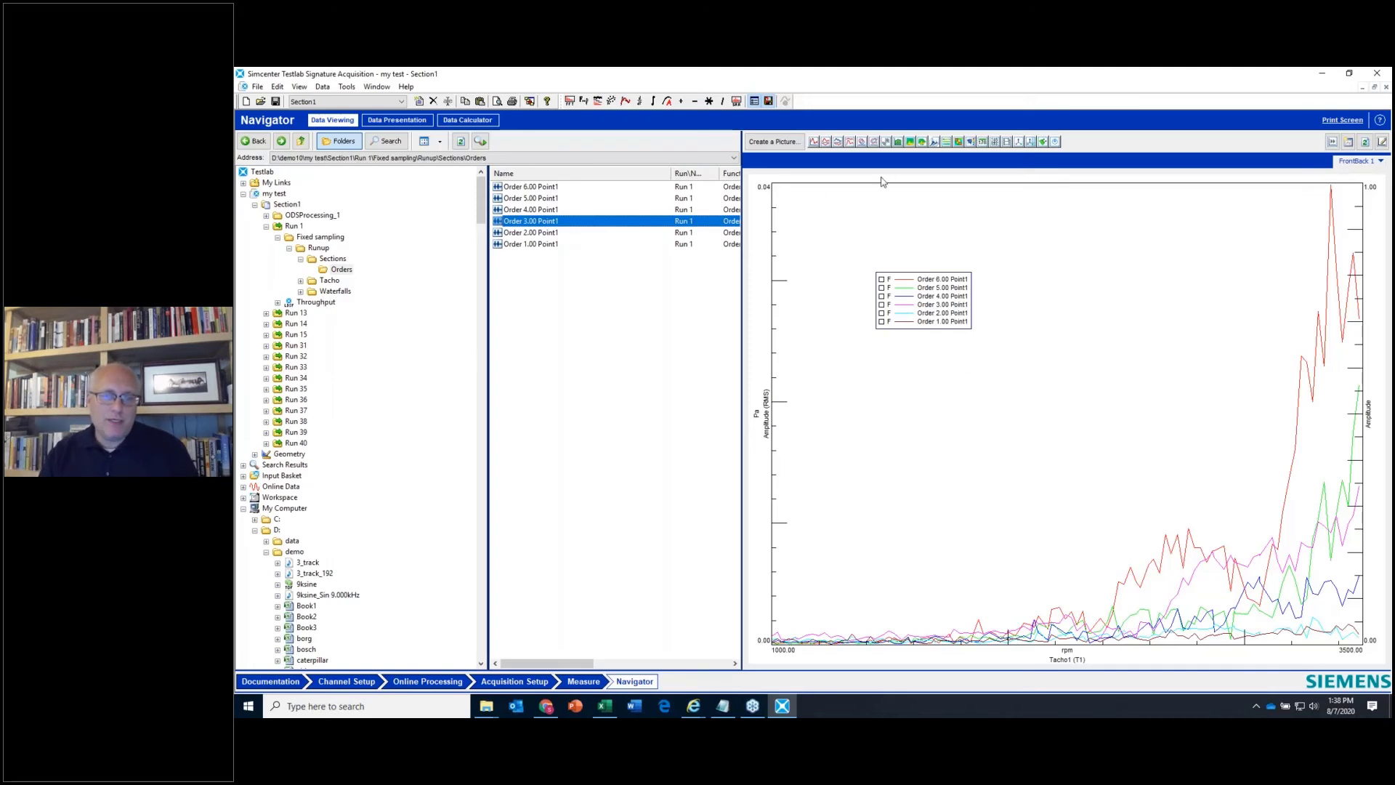
- Create a Waterfall picture and display AutoPower Point1 WF 101 from Run 1's Waterfalls > Acoustic folder in it
left_click(934, 142)
left_click(301, 291)
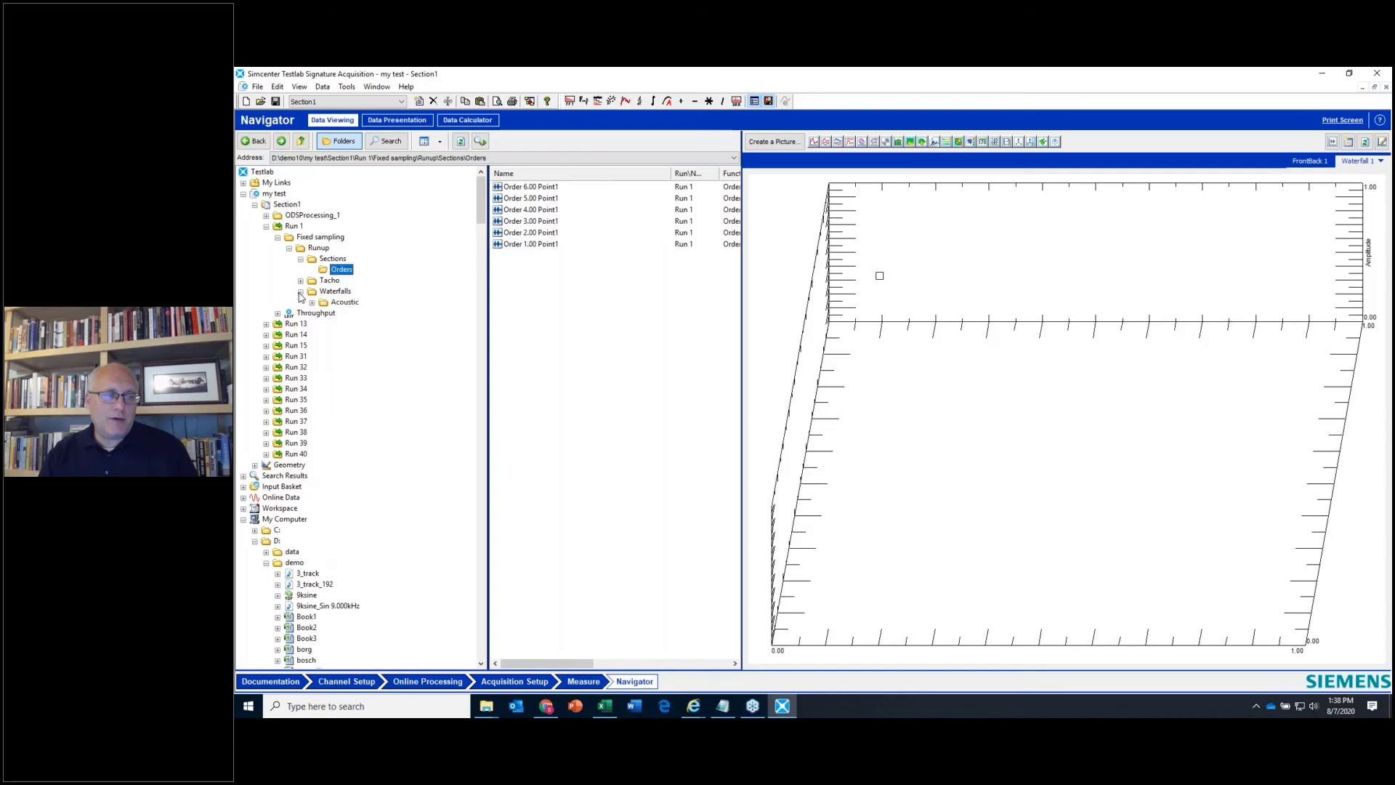
left_click(311, 302)
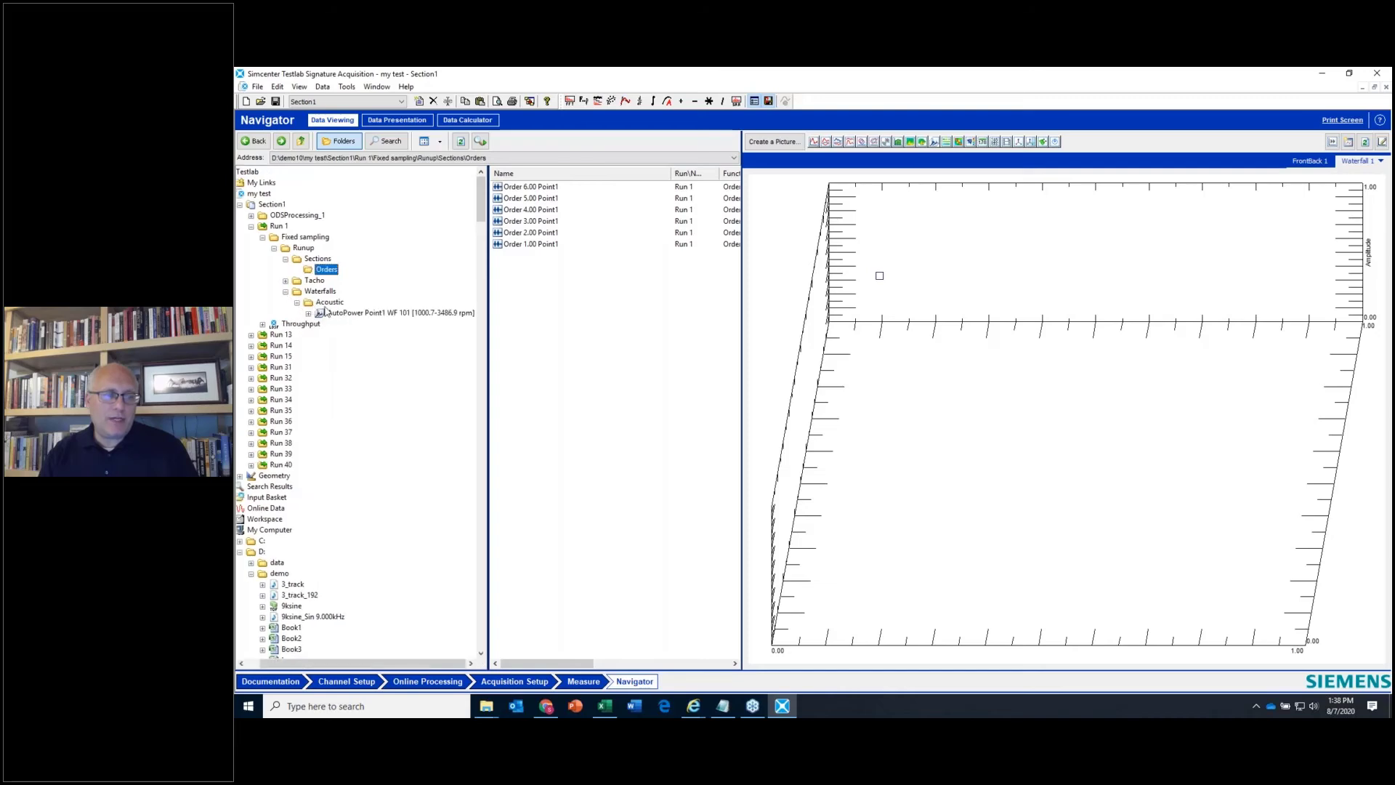
left_click(336, 313)
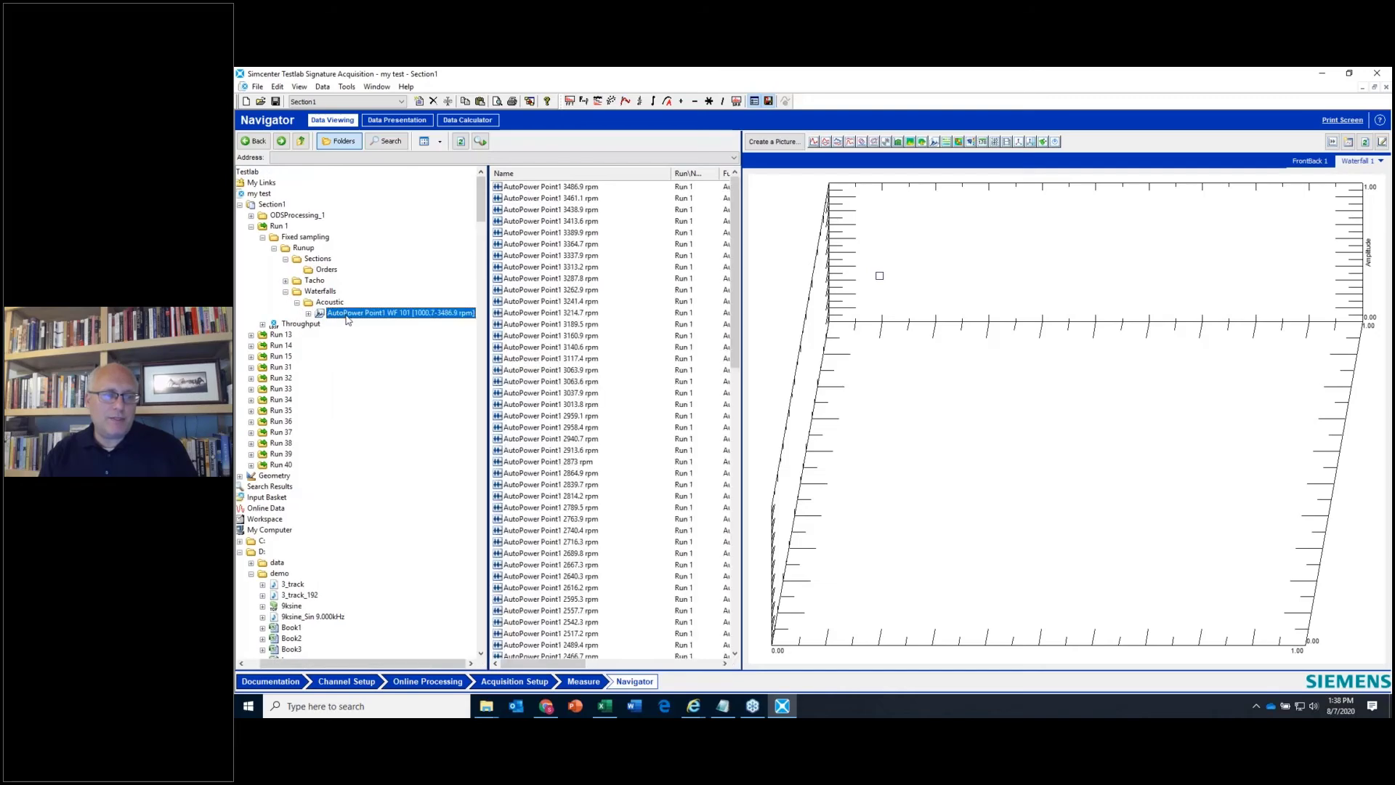
left_click_drag(689, 326, 911, 364)
- List the Acoustic folder's contents and display its AutoPower Point1 waterfall in another new FrontBack picture
left_click(330, 302)
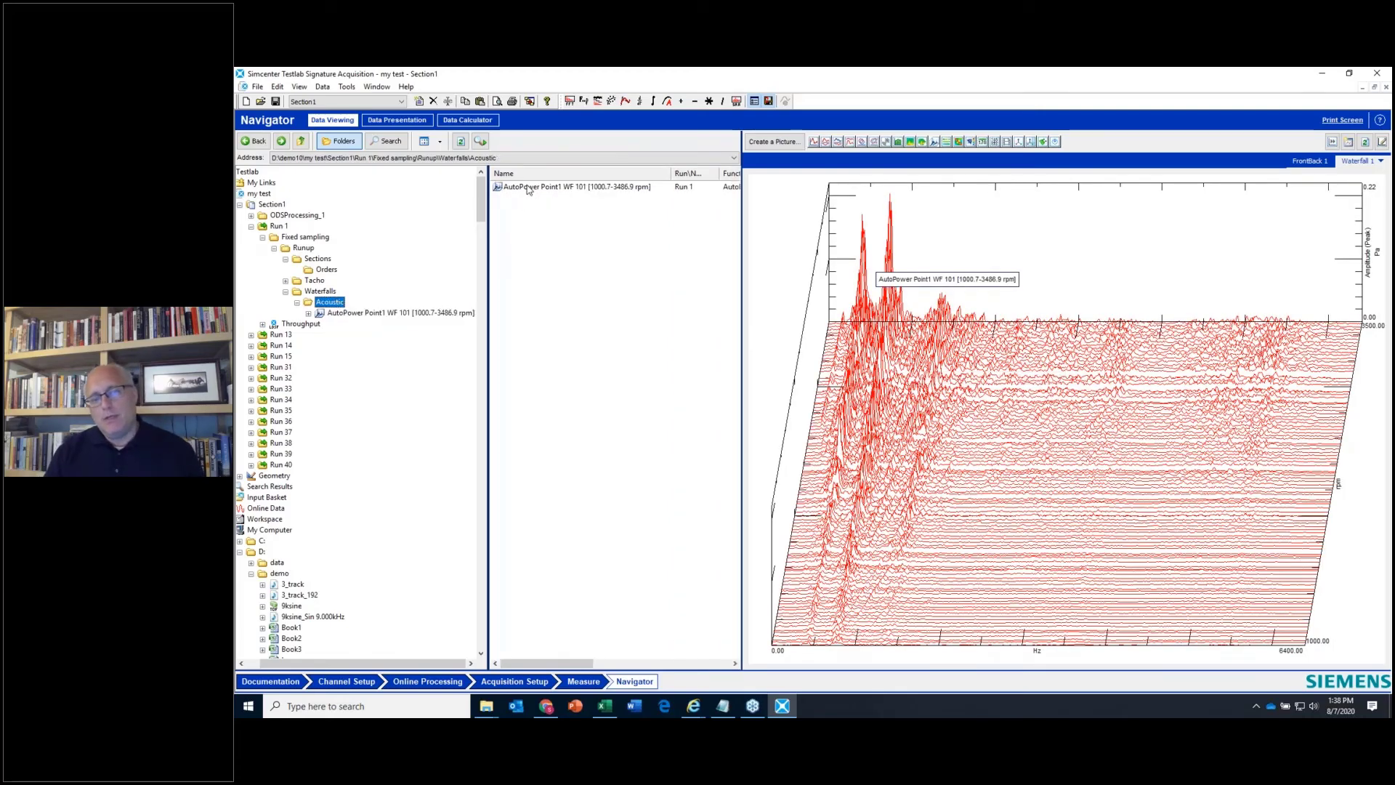
left_click(1315, 163)
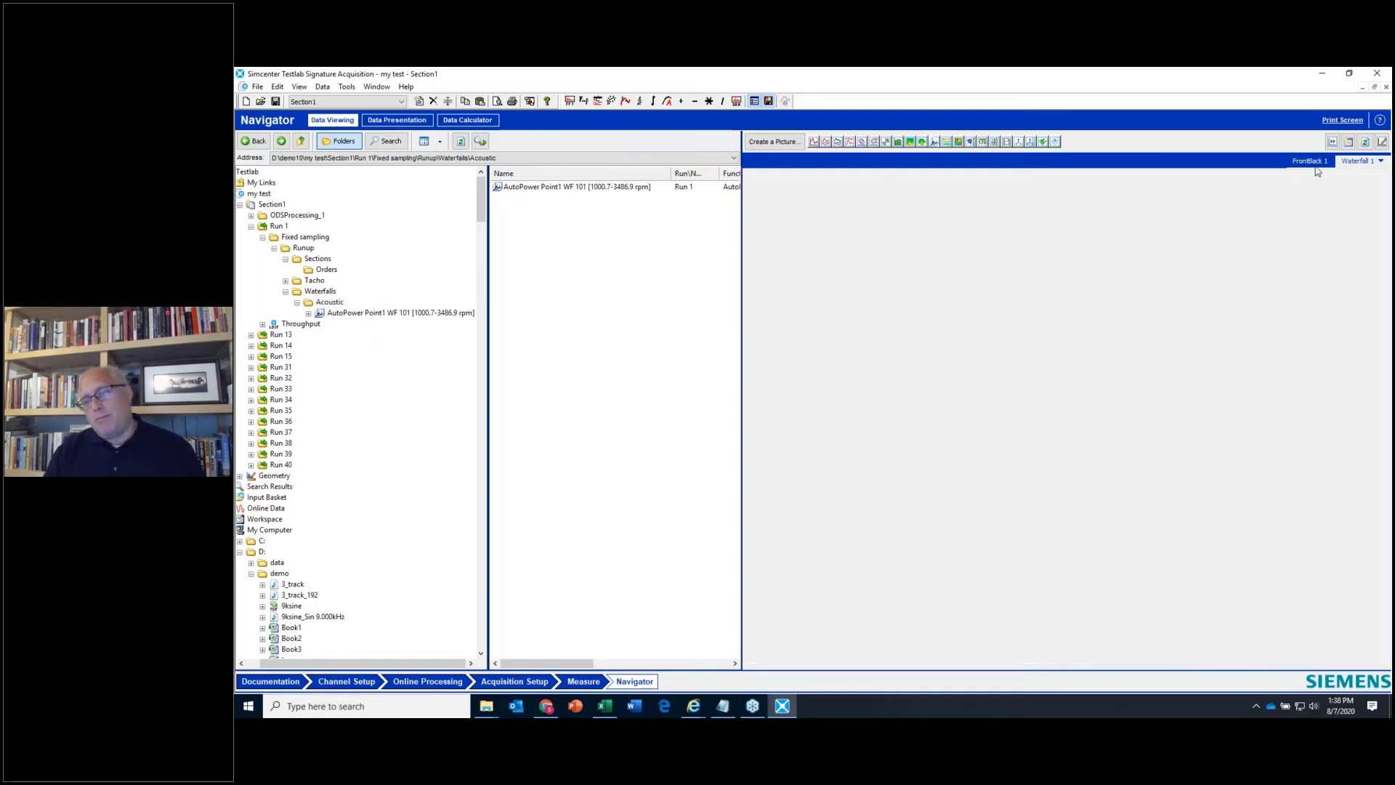
left_click(1378, 162)
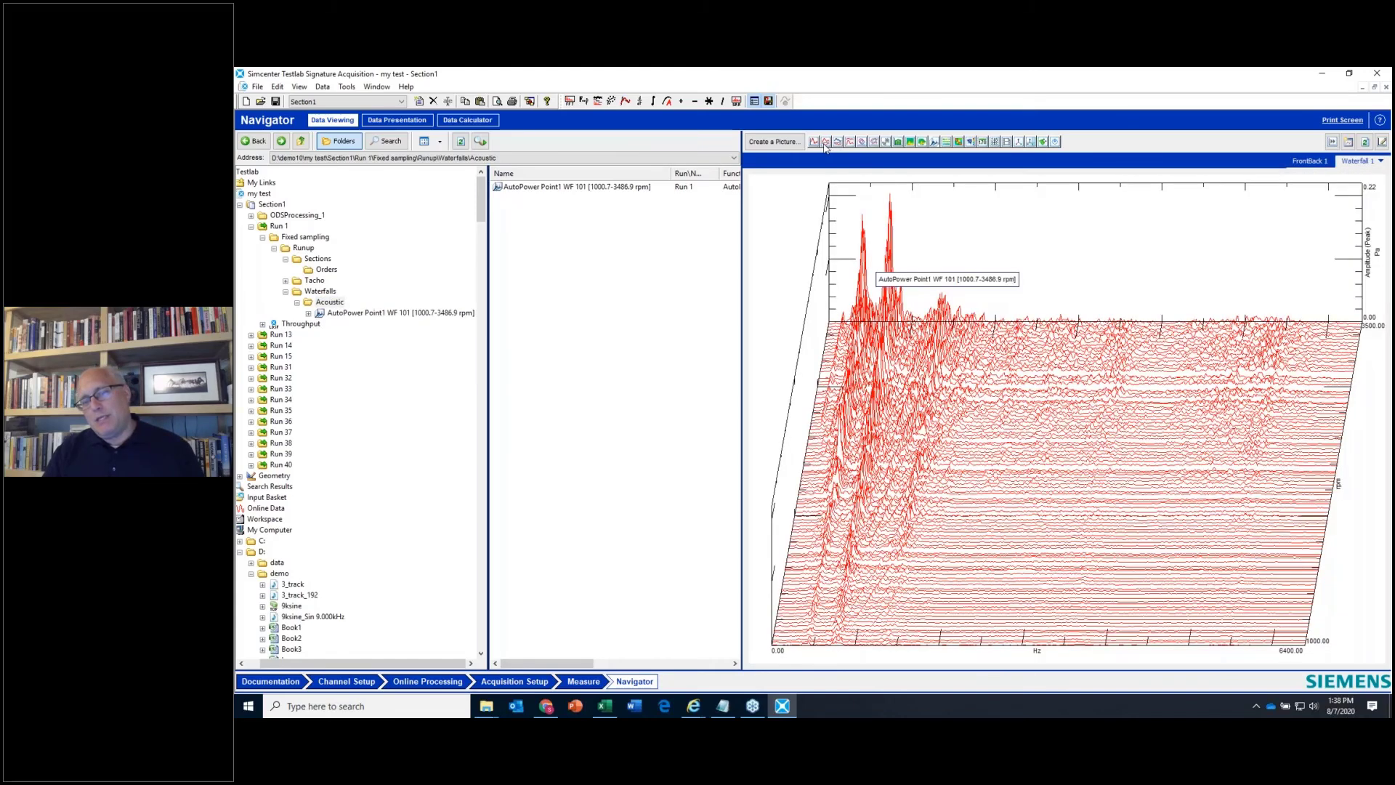
left_click(814, 143)
left_click_drag(629, 190, 866, 342)
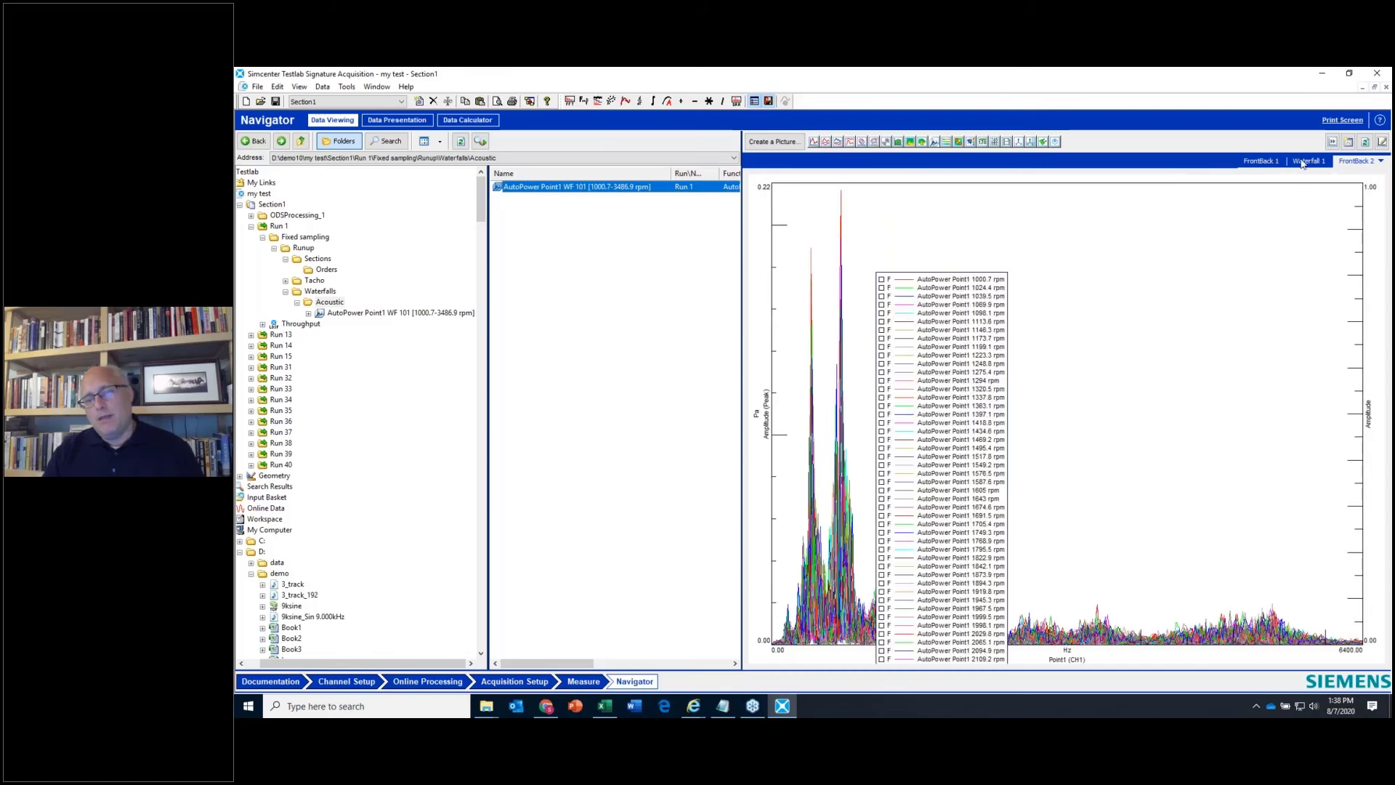
- Copy the FrontBack 1 order plot as an active picture with embedded data
left_click(1278, 162)
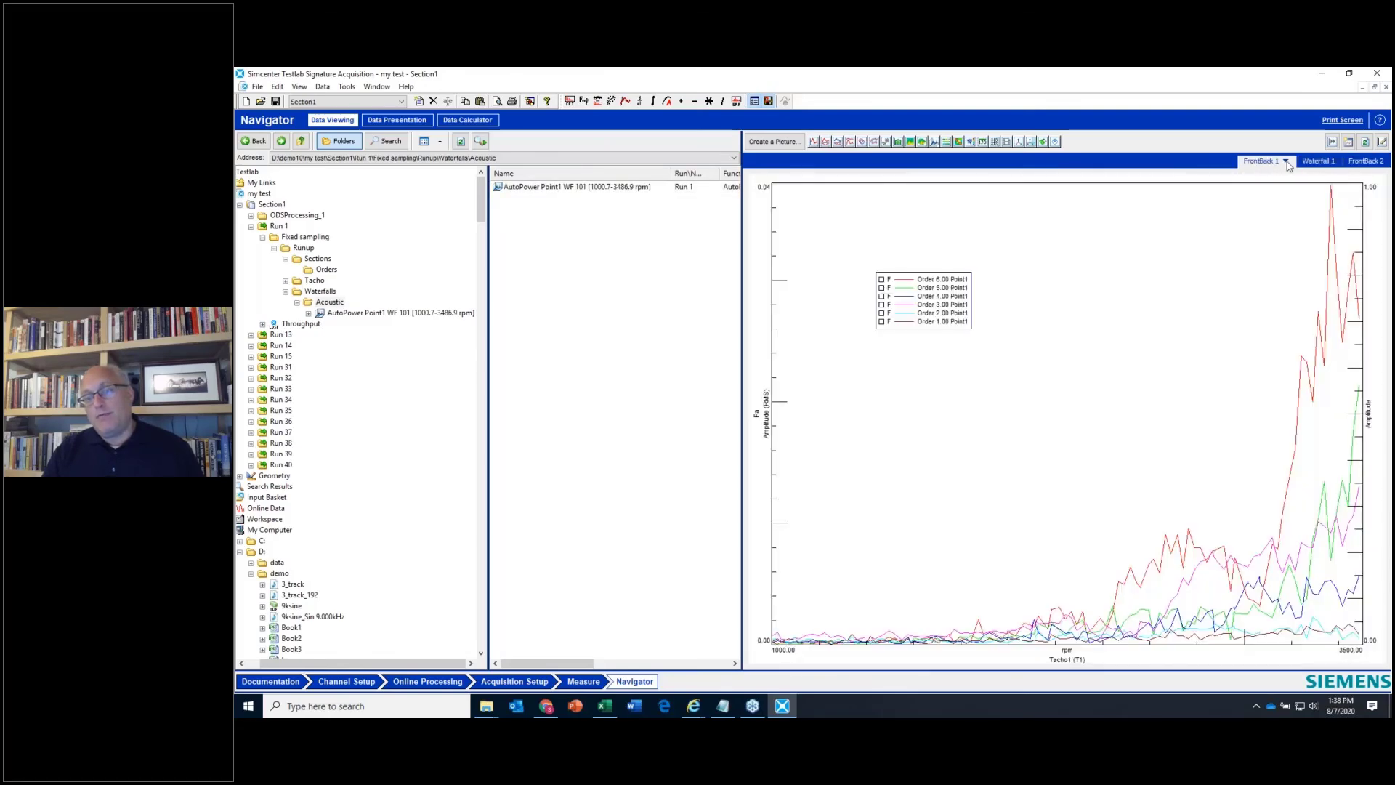
left_click(1287, 163)
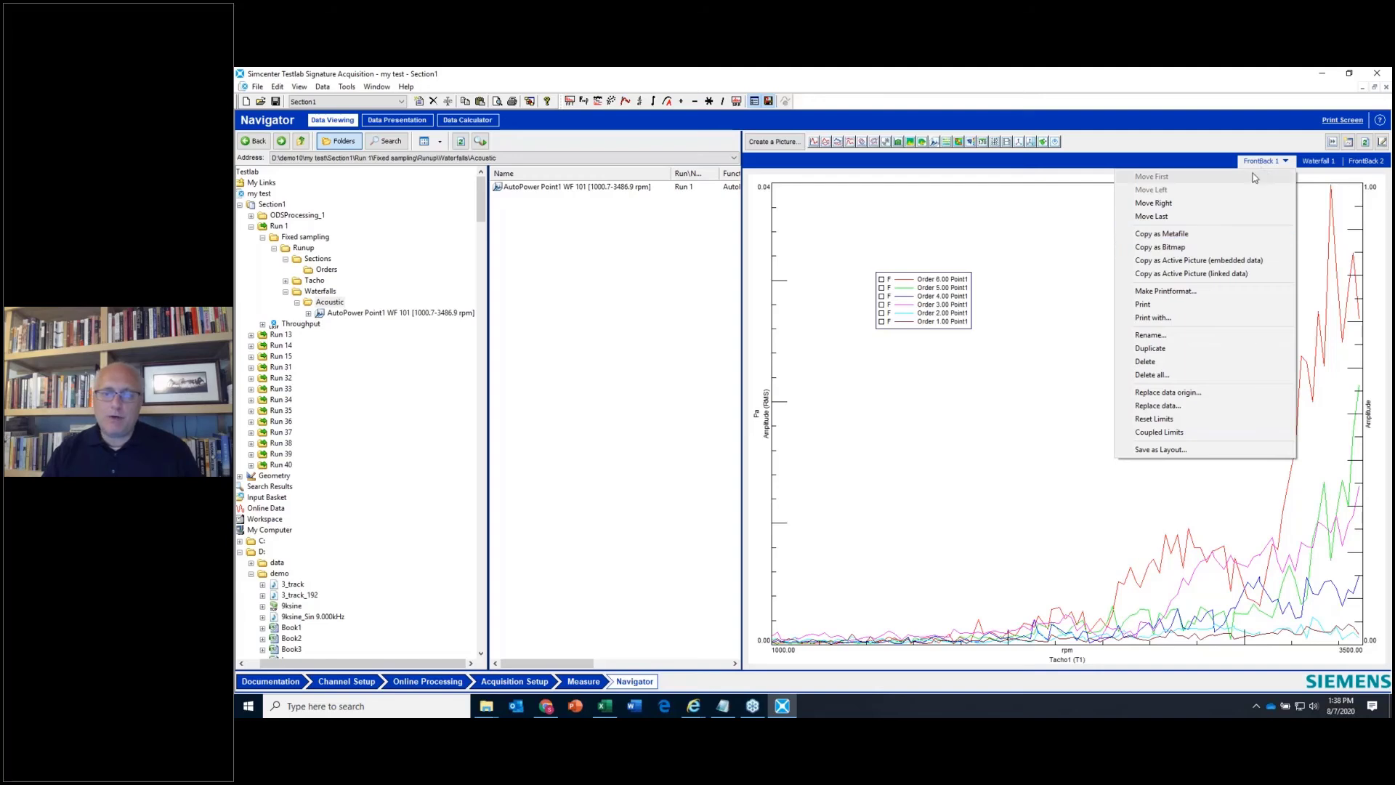
left_click(1181, 261)
- Switch to PowerPoint, maximize the blank presentation and paste the copied active picture onto the first slide
left_click(575, 705)
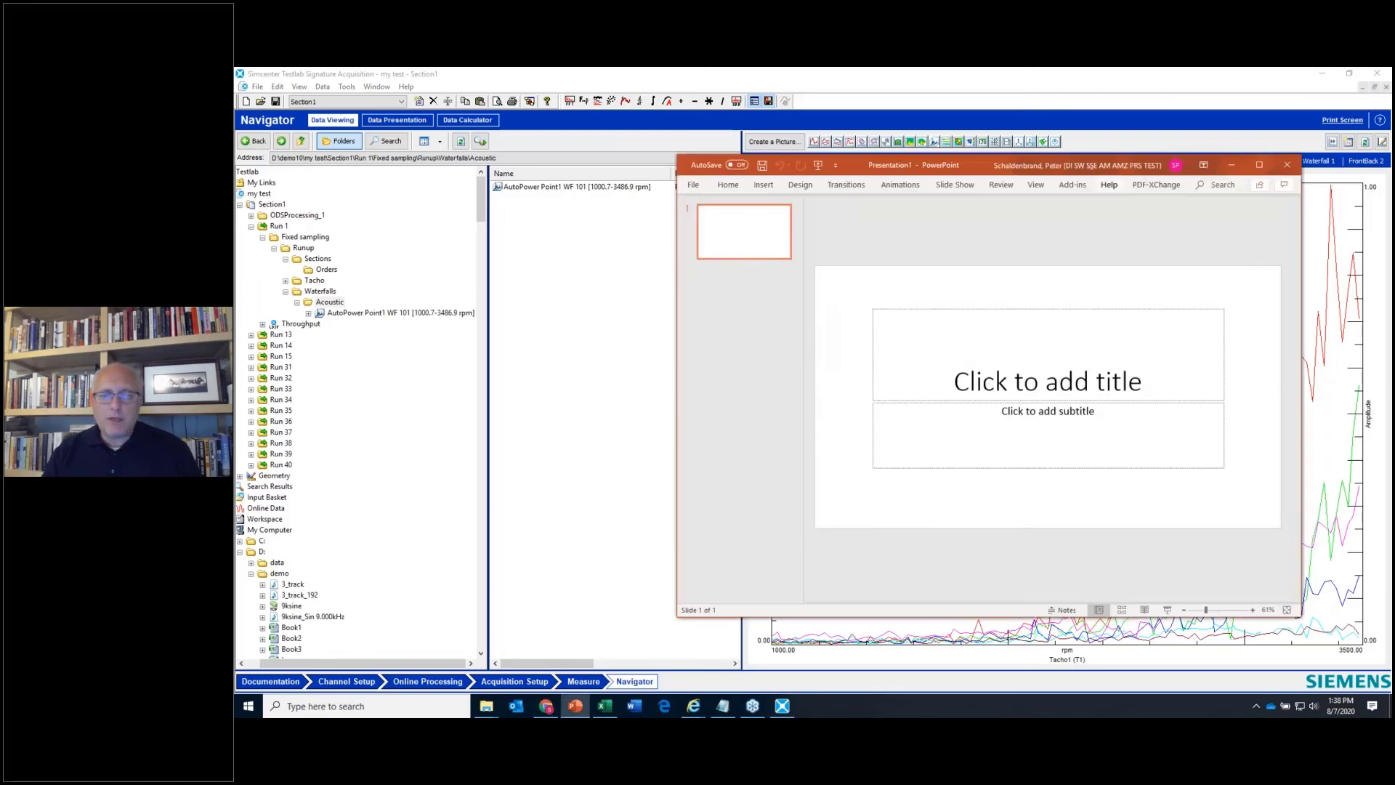
left_click(1264, 169)
right_click(565, 227)
left_click(583, 243)
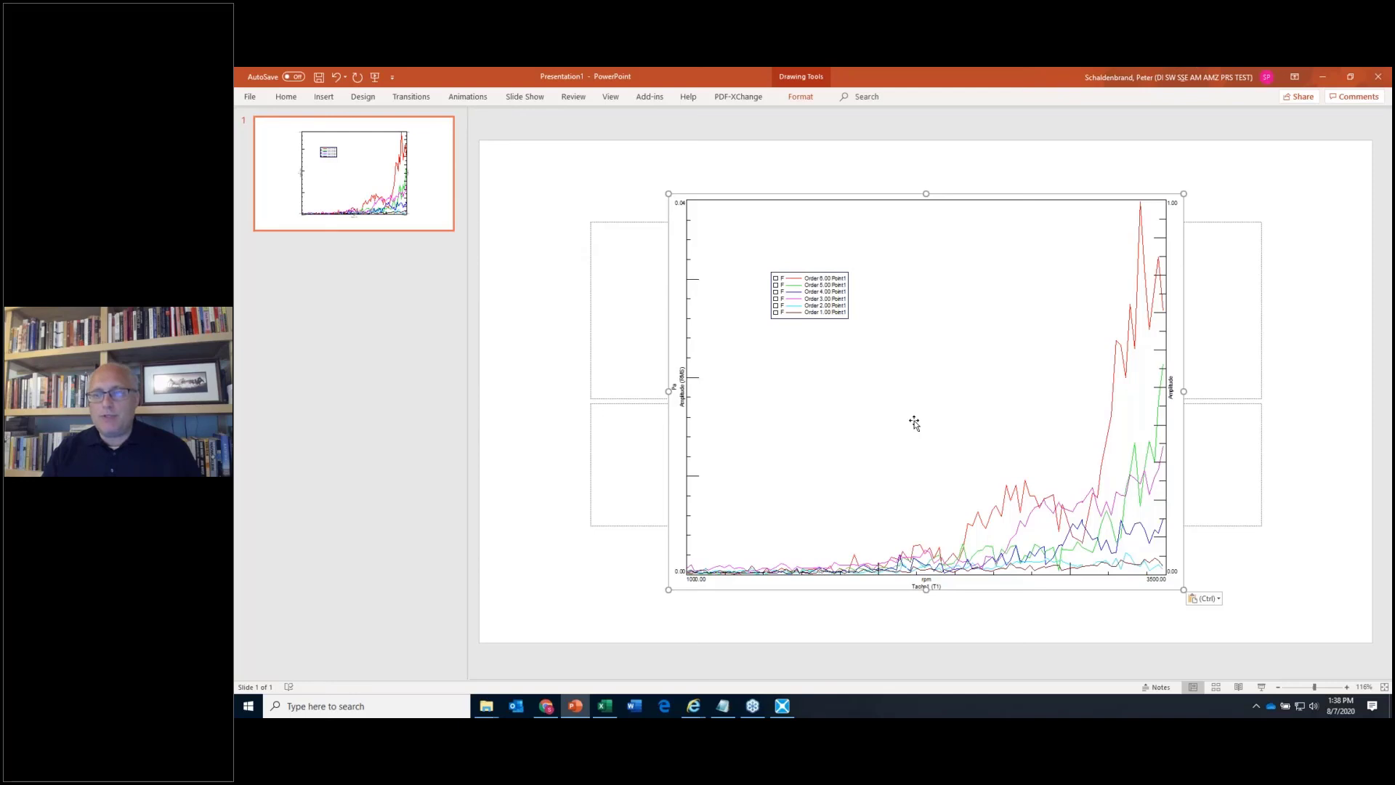
- Activate the embedded plot for editing on the slide, zoom in on part of its curves and undo the zoom
double_click(914, 423)
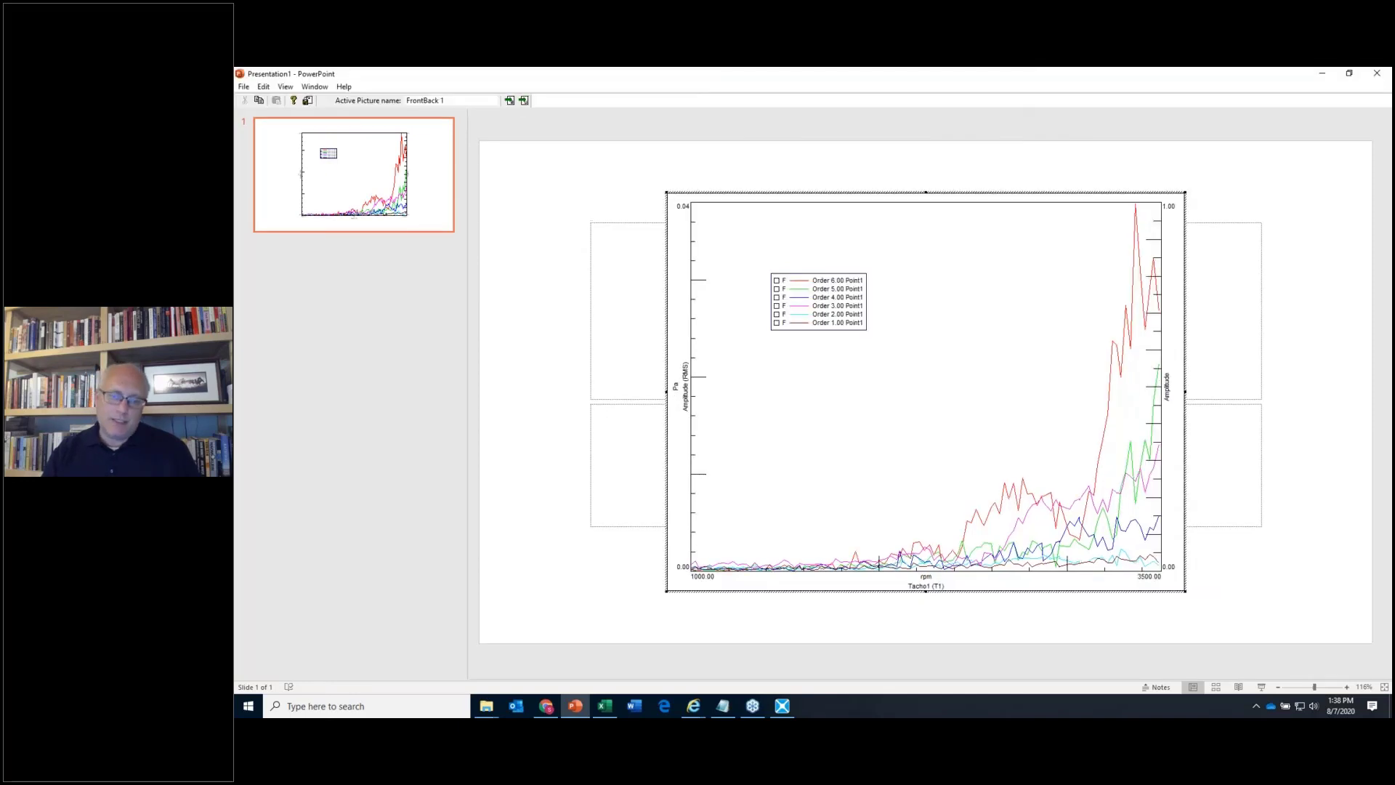
left_click_drag(897, 387, 1041, 378)
left_click_drag(901, 331, 1125, 308)
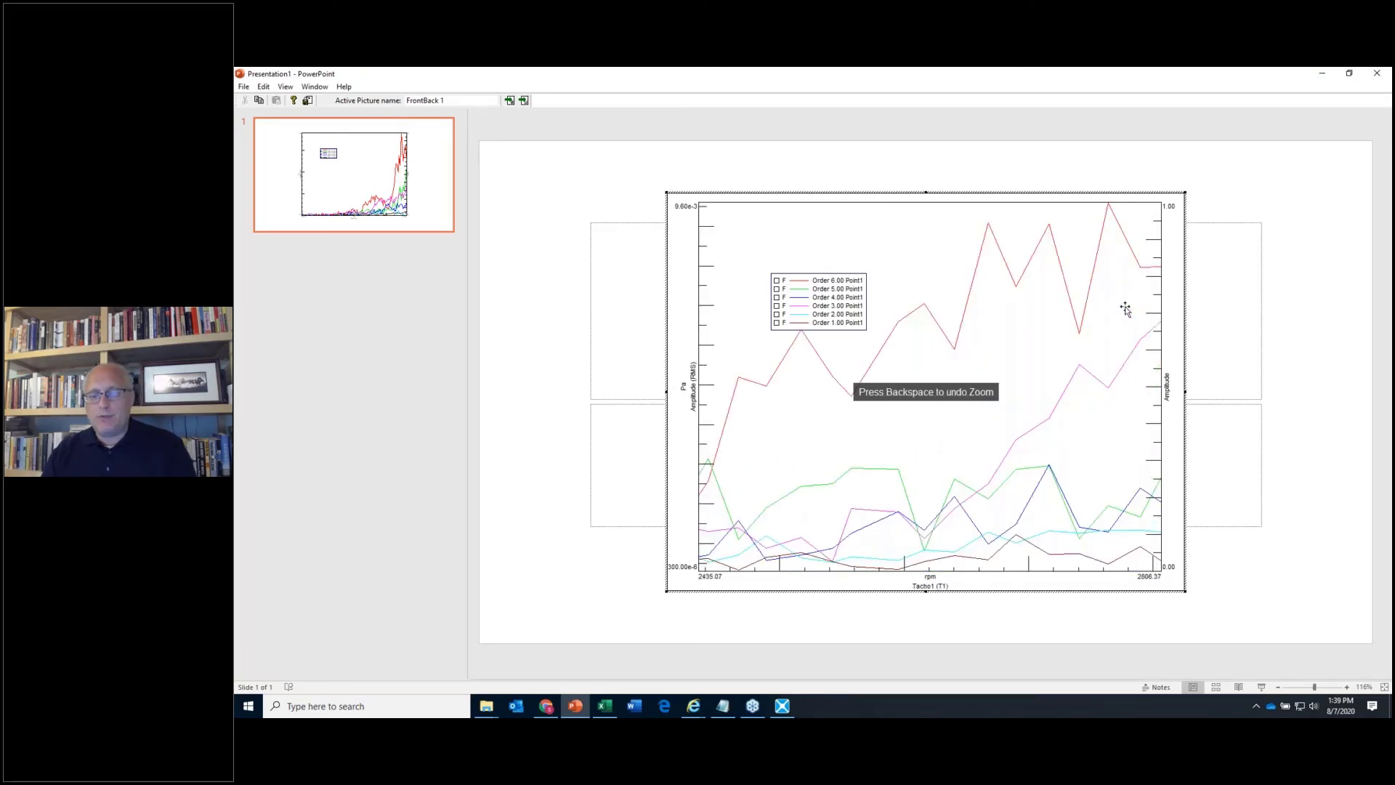
key("BackSpace")
key("BackSpace")
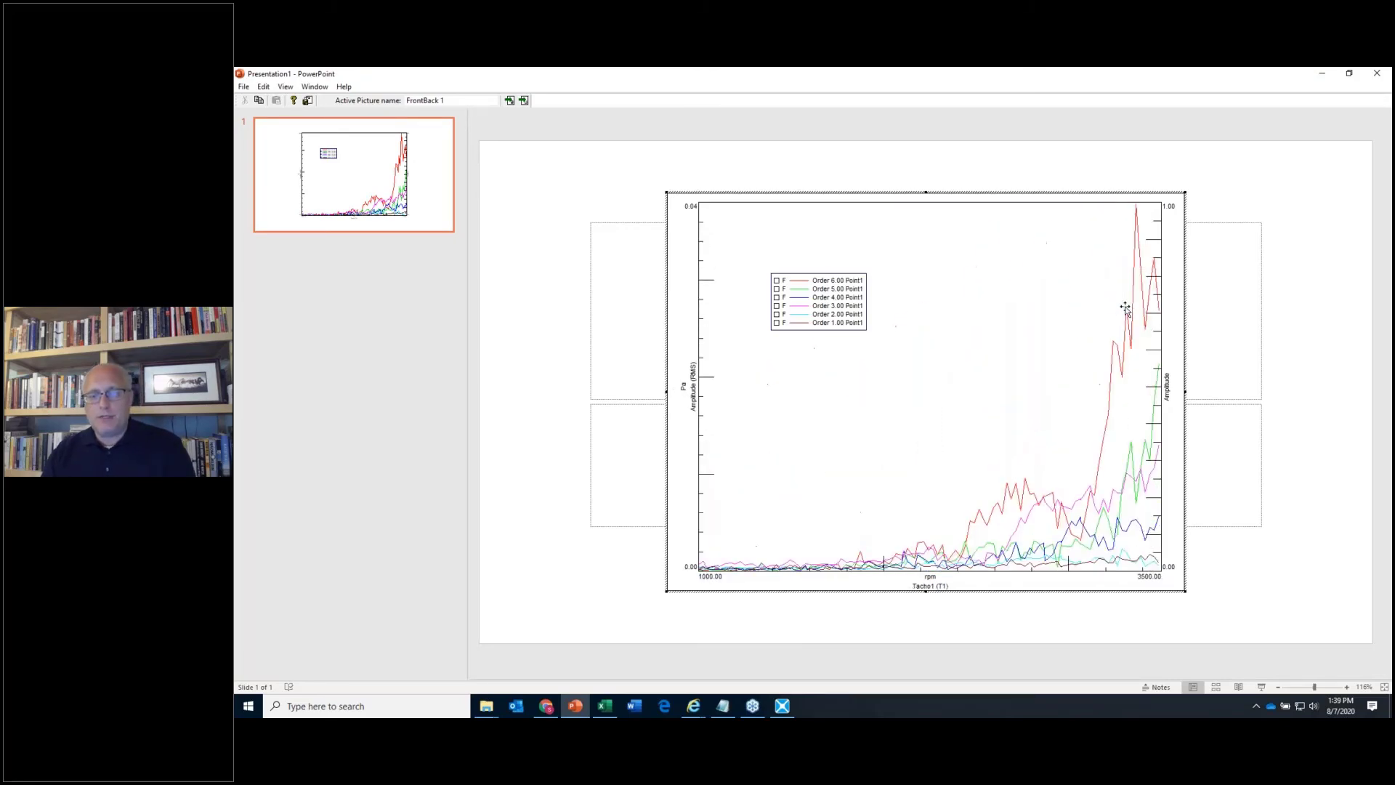
- Add a vertical cursor to the embedded plot and move it to about 2610 rpm on the Order 6.00 curve
right_click(924, 346)
mouse_move(991, 363)
left_click(1048, 366)
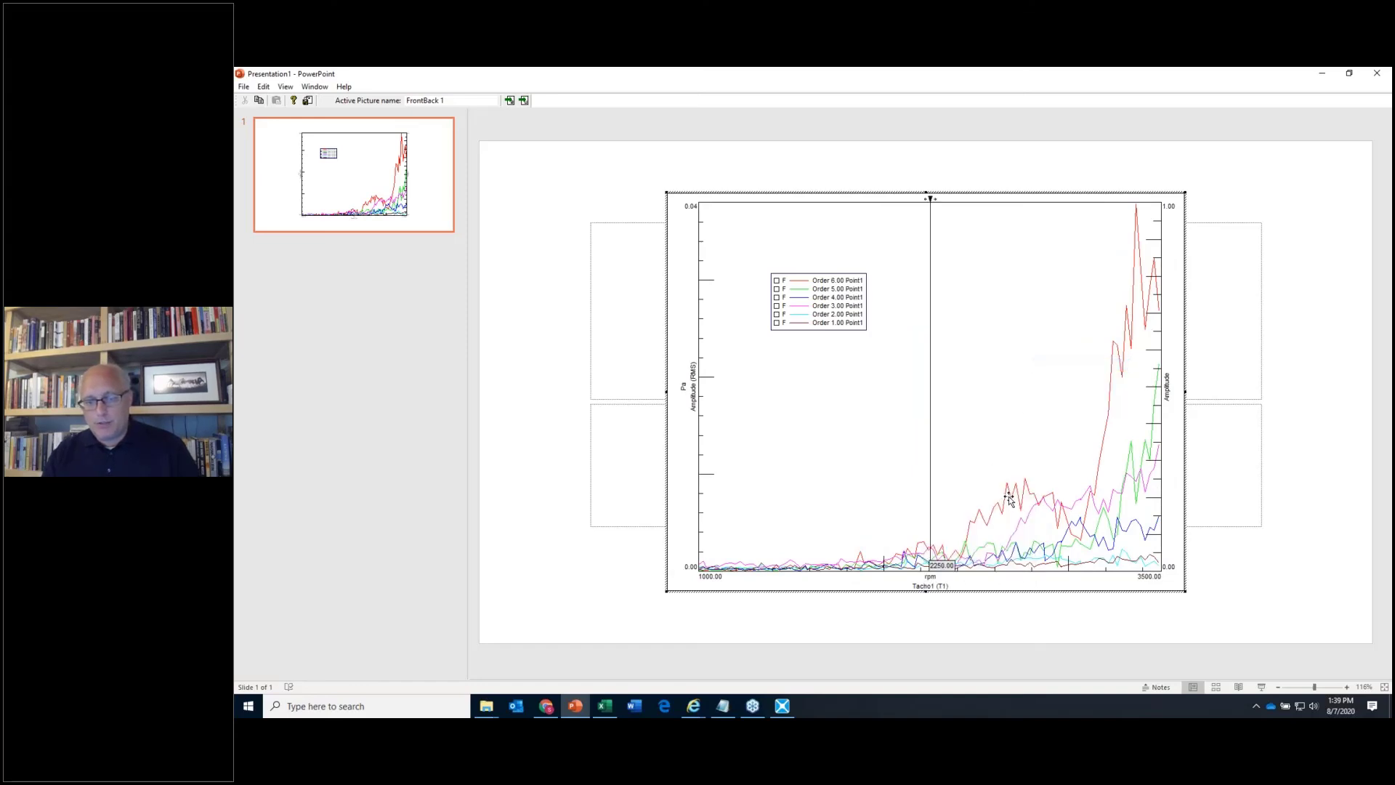
mouse_move(929, 453)
left_mouse_down()
mouse_move(1039, 451)
mouse_move(991, 446)
left_mouse_up()
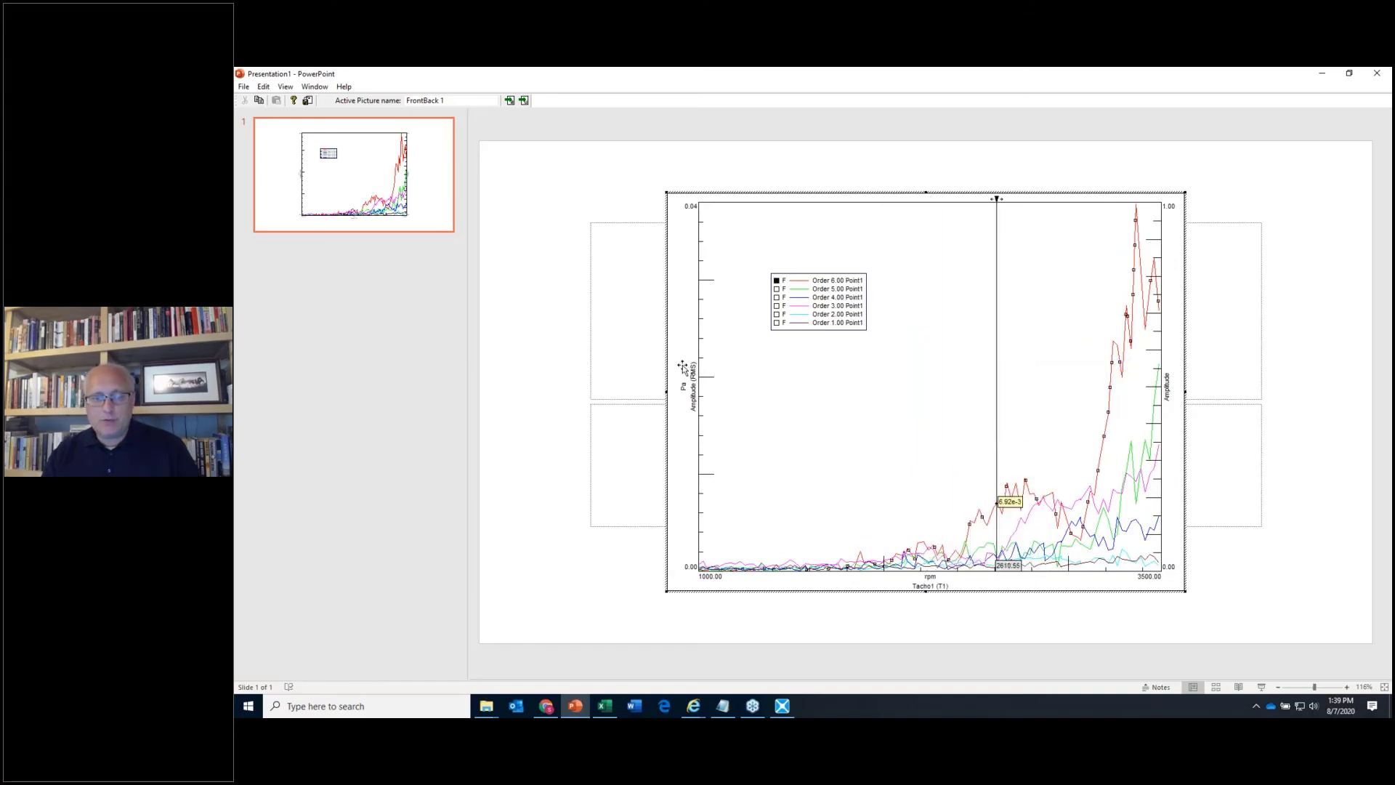
- Change the format of the embedded plot's front Y axis to dB
right_click(692, 392)
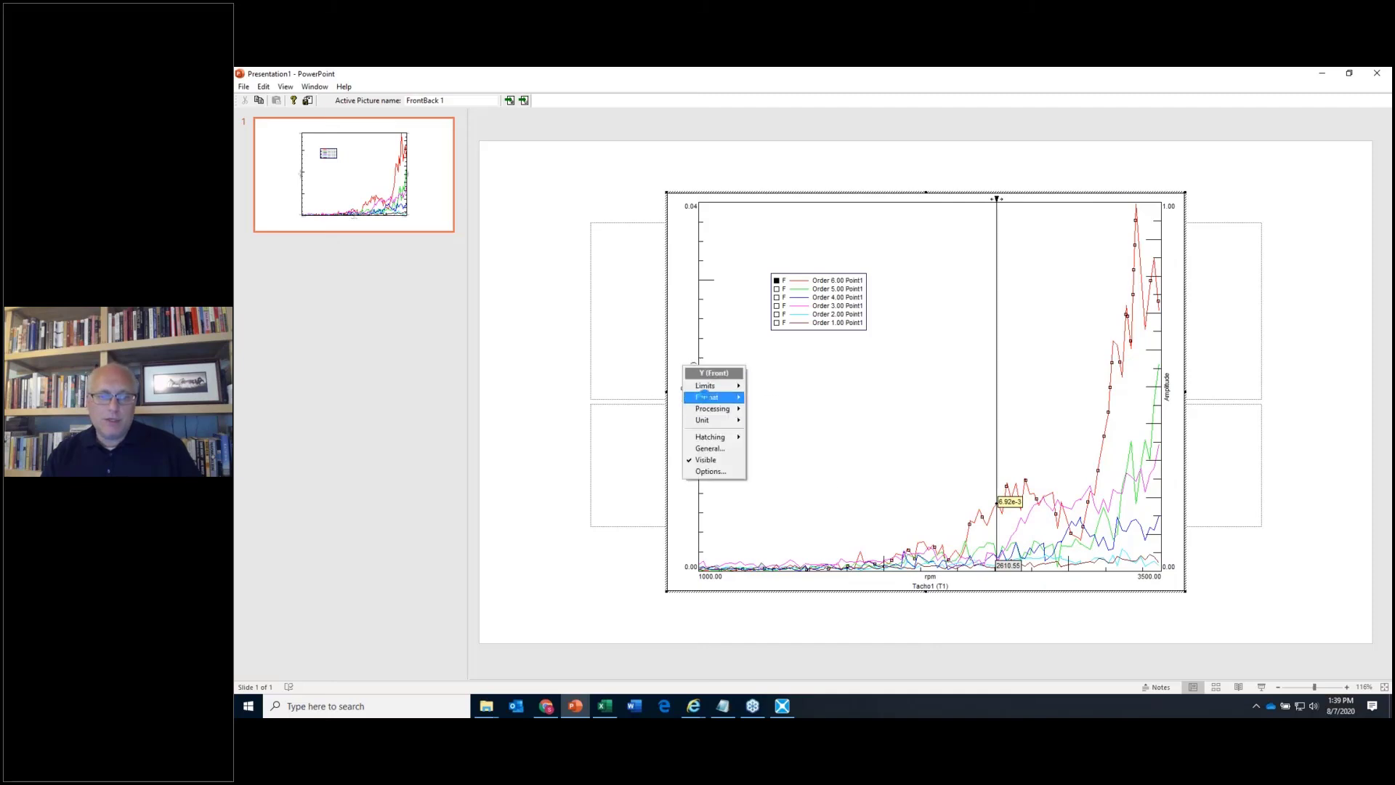
mouse_move(712, 398)
left_click(790, 466)
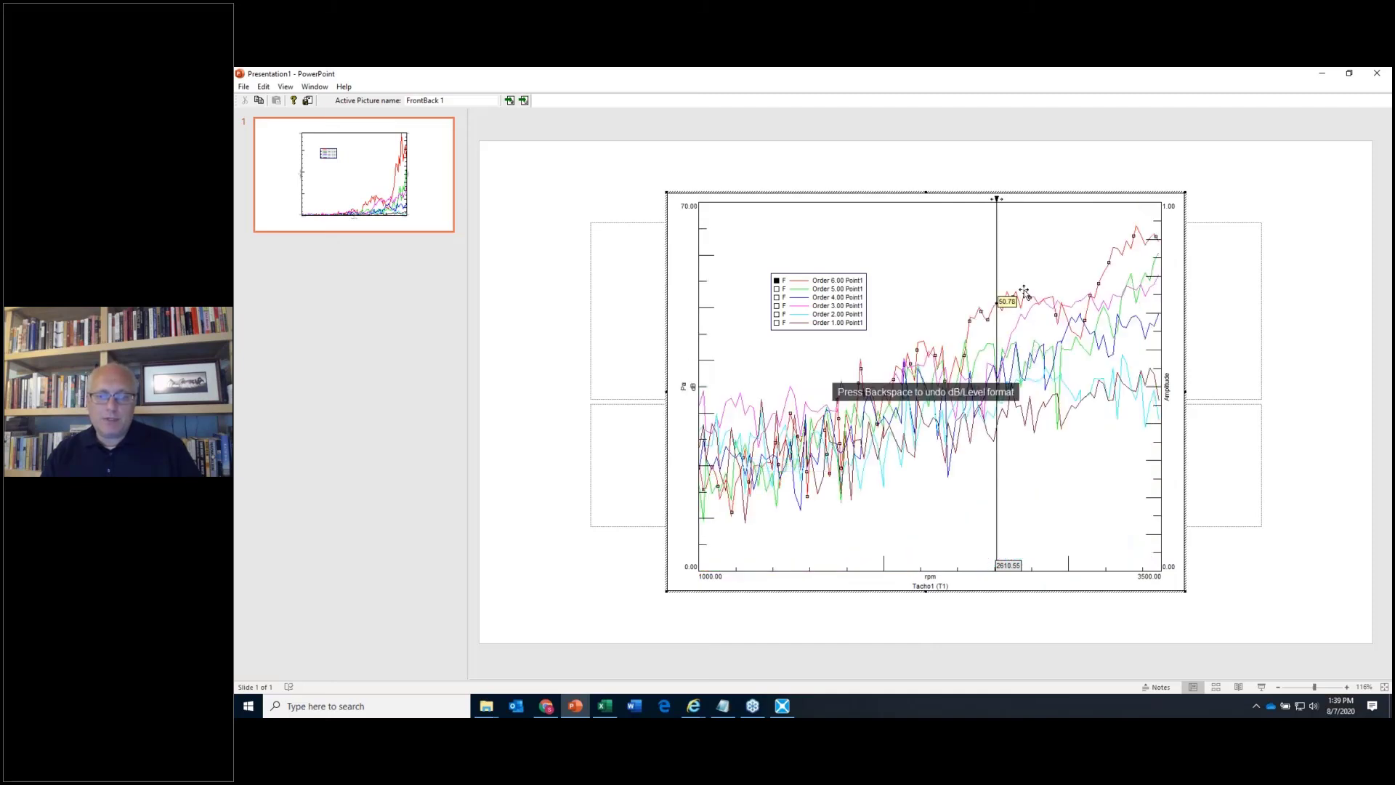
- Replace the single cursor with a double vertical cursor and move its upper-rpm line to about 2891 rpm
right_click(995, 272)
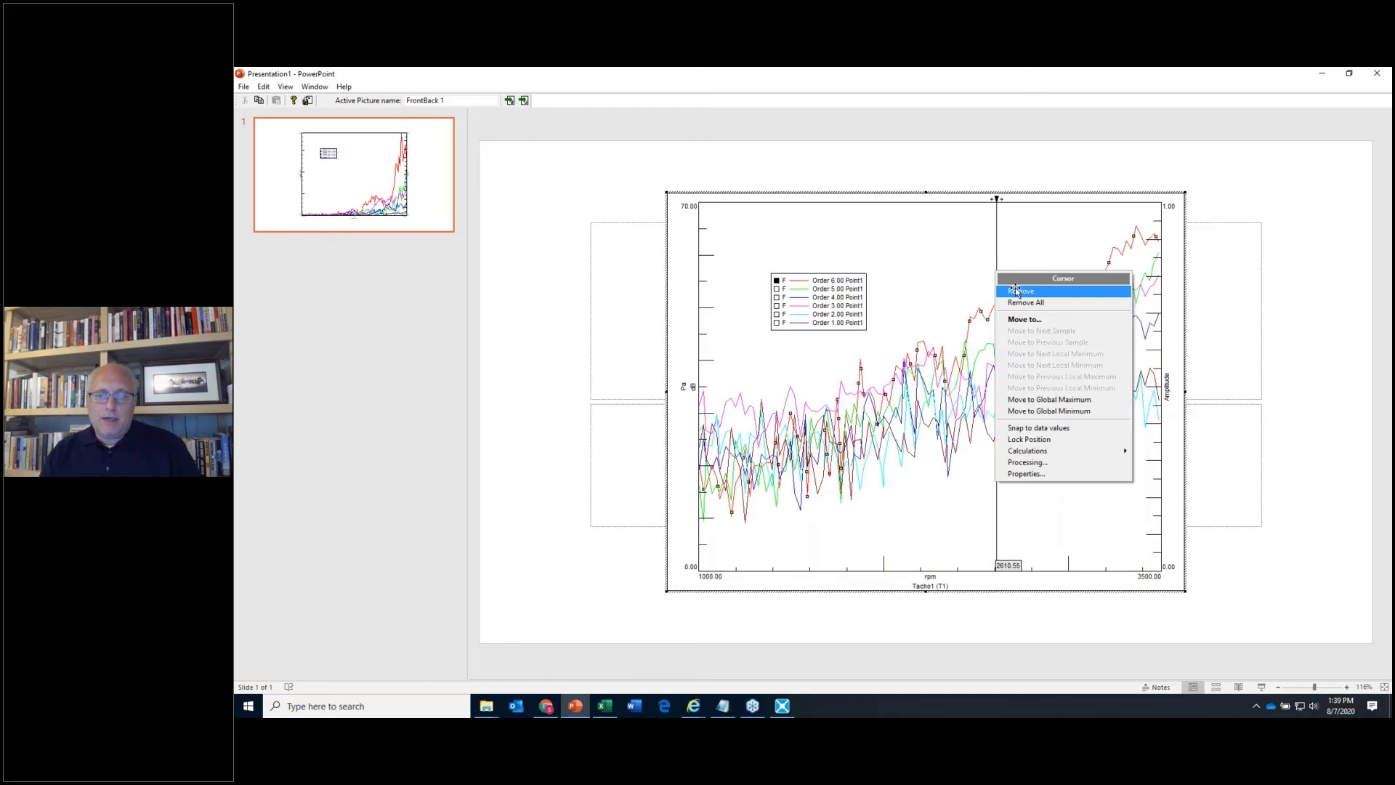
left_click(1015, 291)
right_click(940, 252)
mouse_move(971, 282)
left_click(1068, 286)
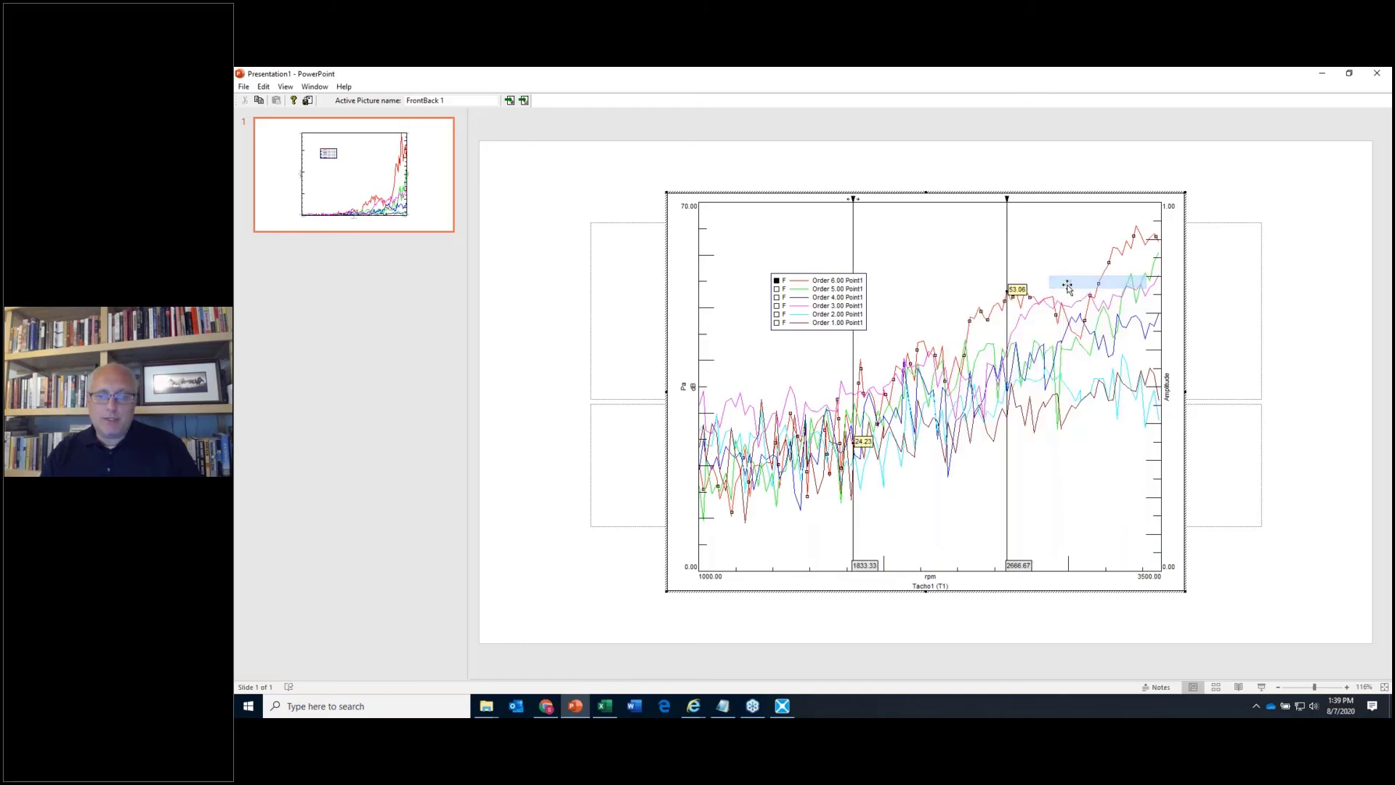
left_click_drag(1007, 265, 1049, 268)
- Add the Max calculation to the double cursor and place its values table in the upper middle of the plot
right_click(1049, 267)
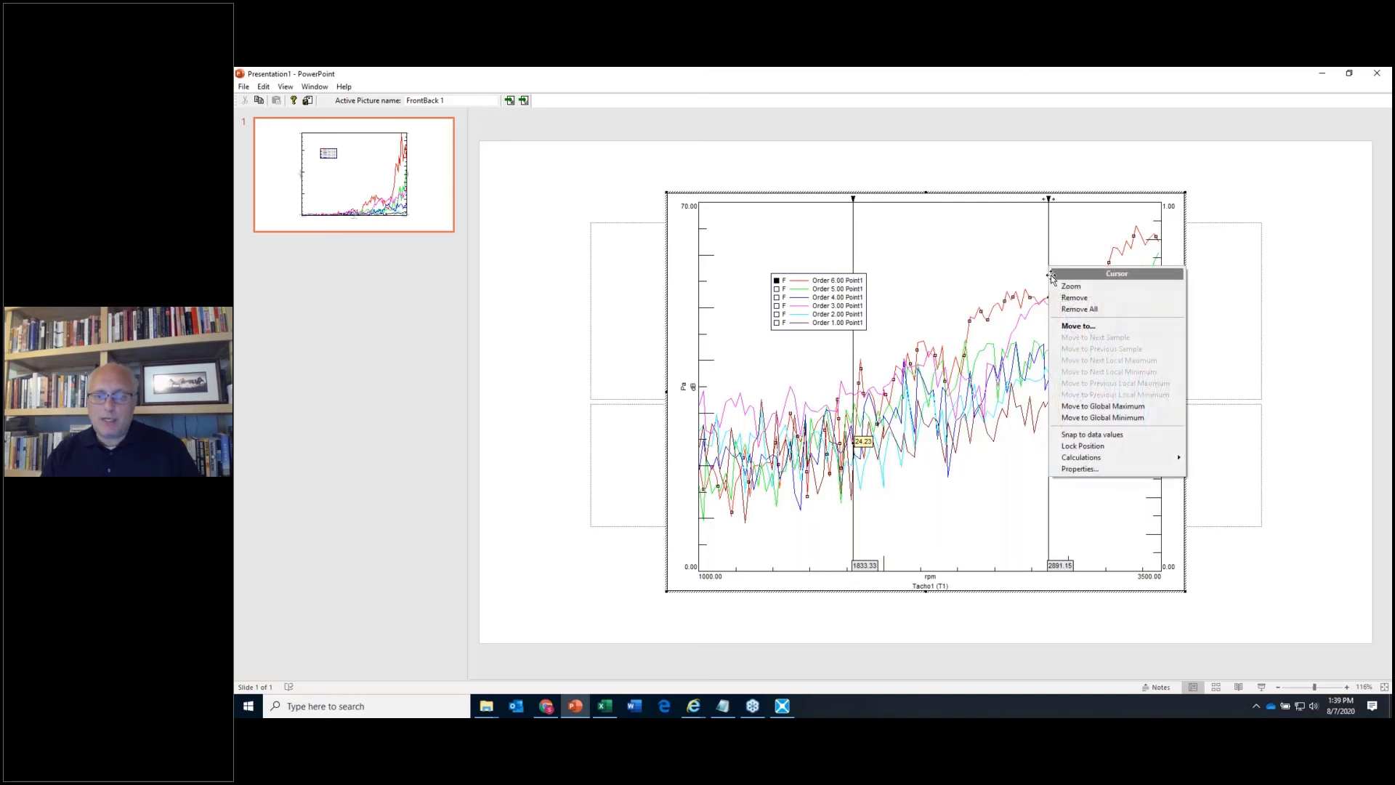
mouse_move(1103, 458)
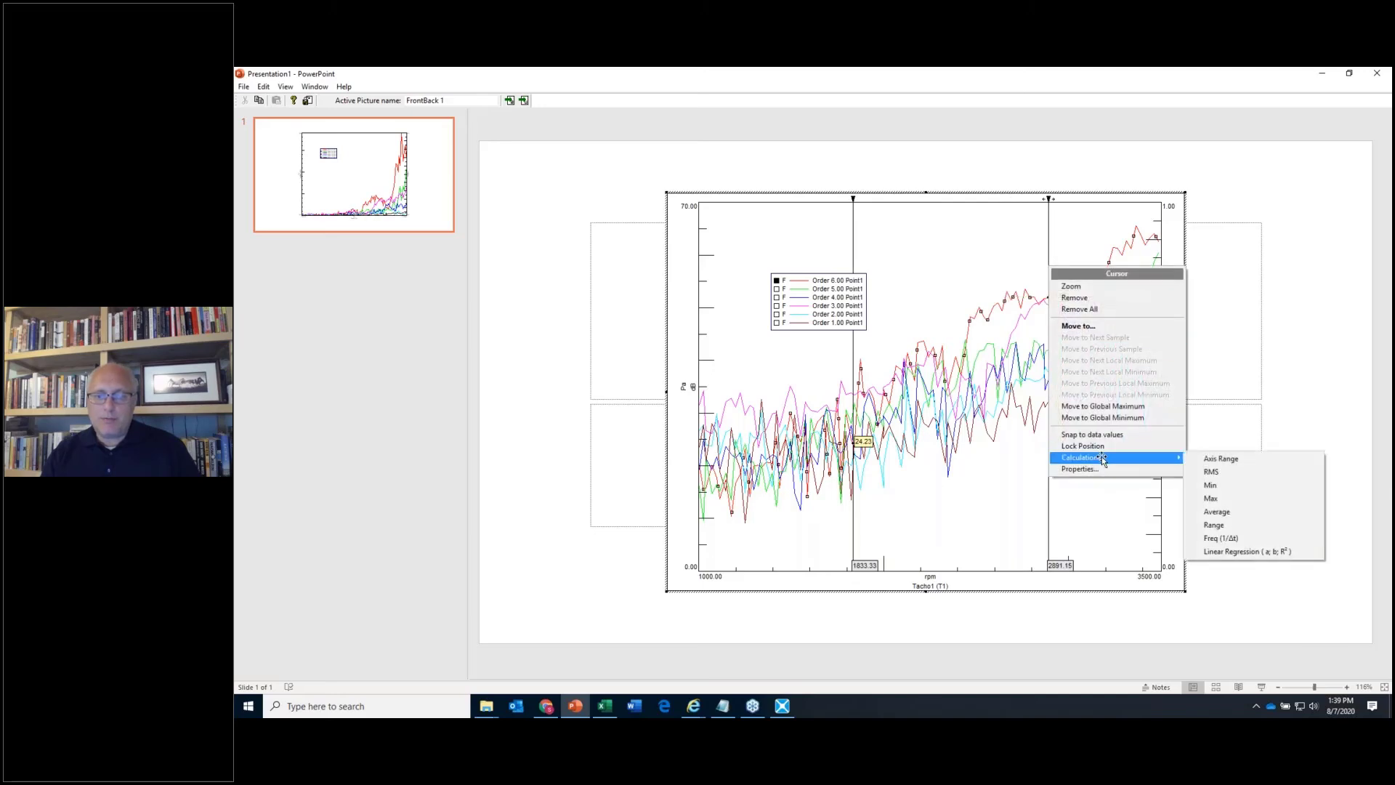
left_click(1226, 499)
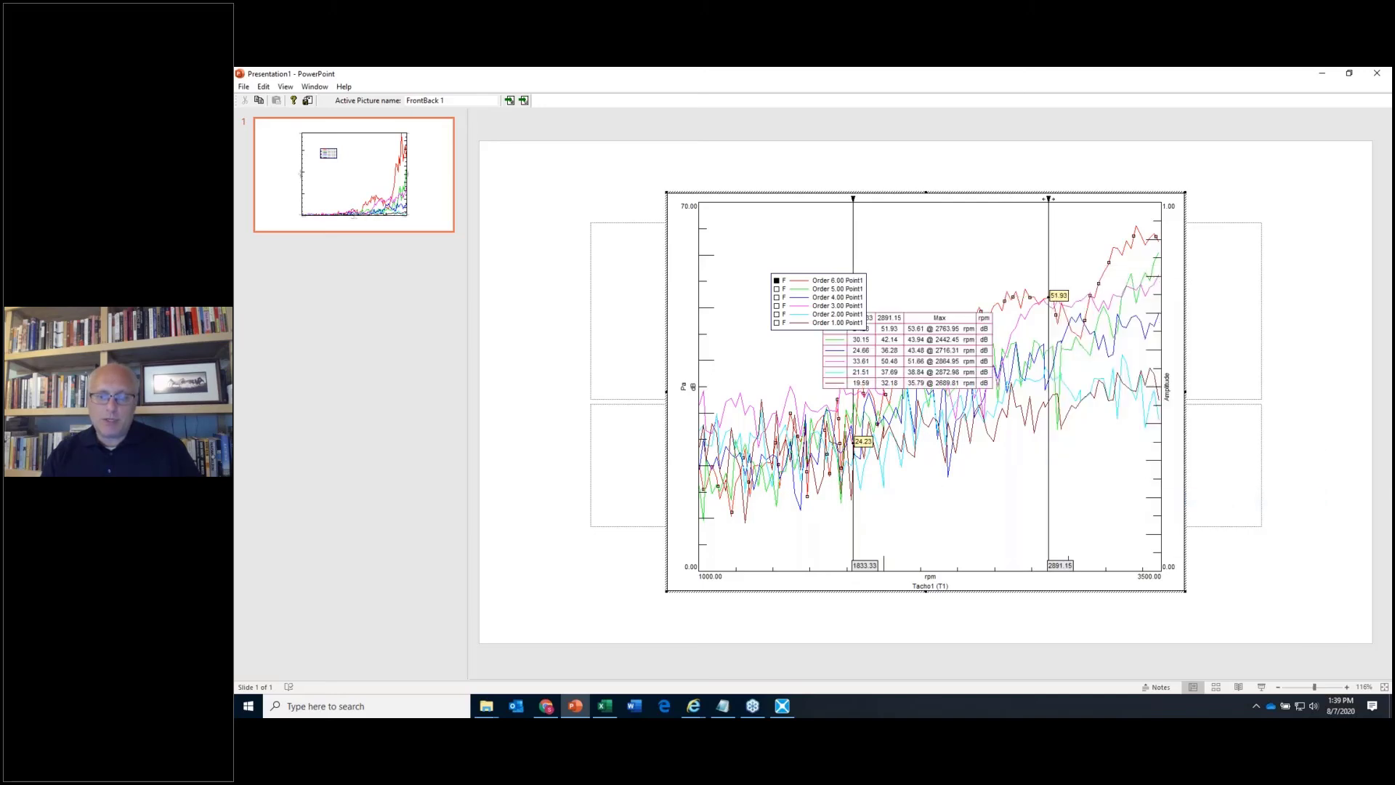
left_click_drag(945, 332, 986, 248)
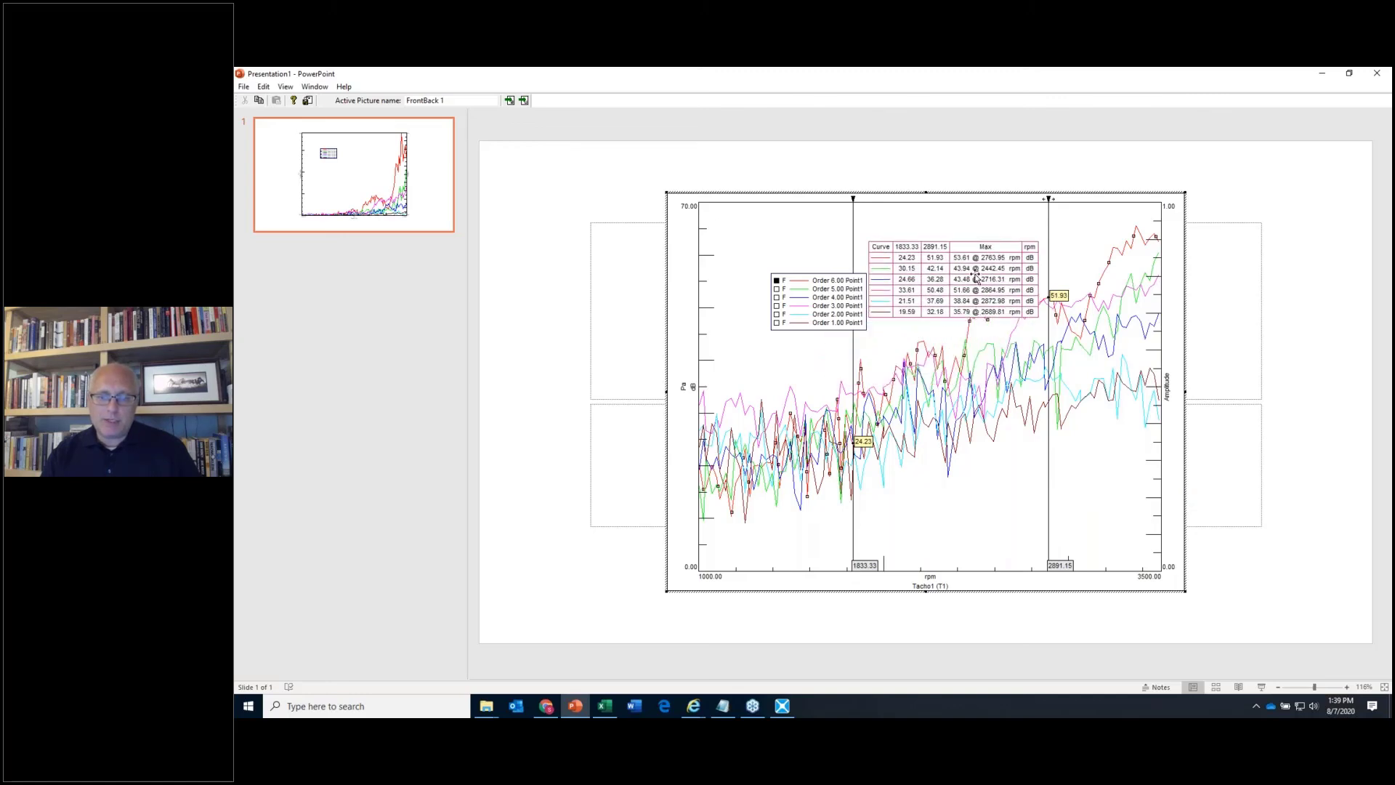
- Copy the cursor table's values, paste them into the Excel sheet at cell H21 and select the Max values in K24:K29
right_click(974, 275)
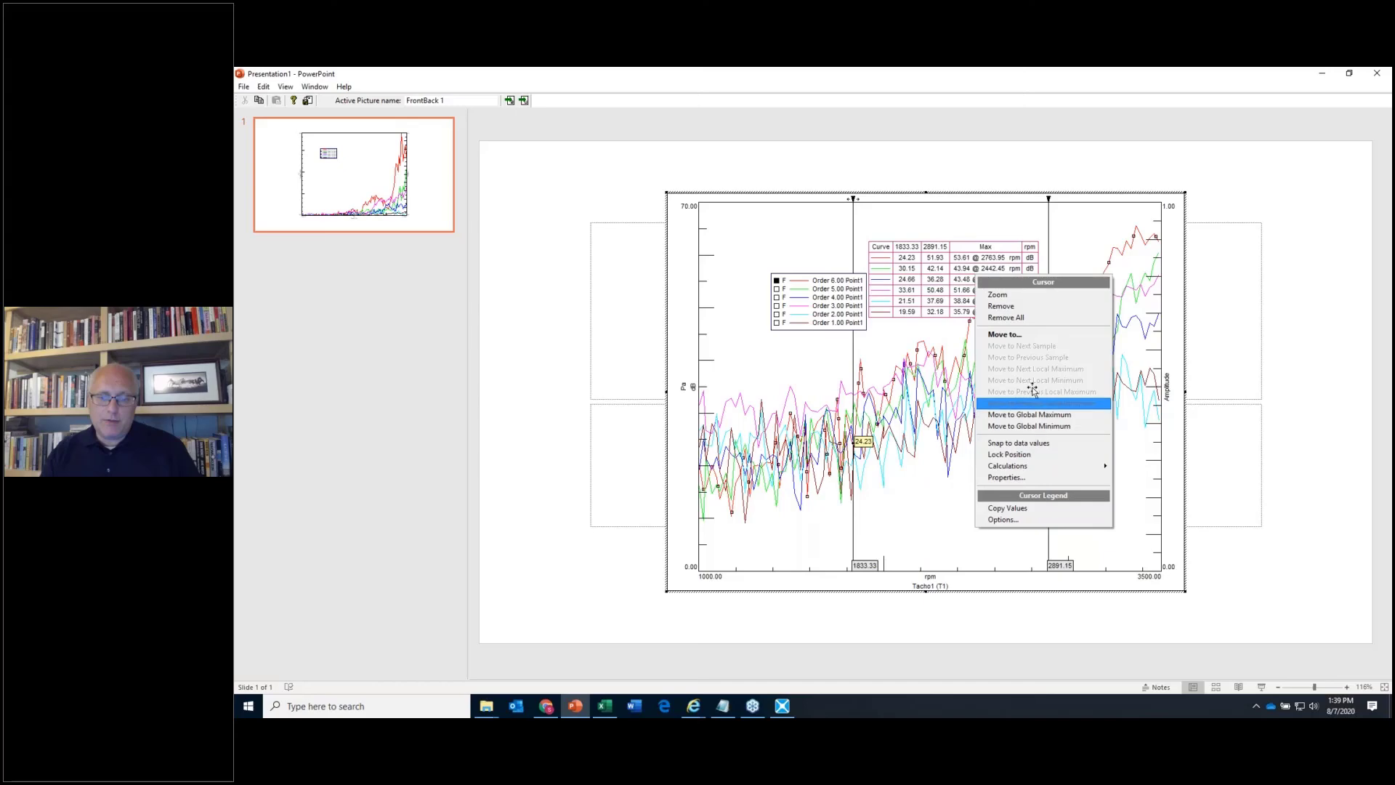
left_click(1019, 508)
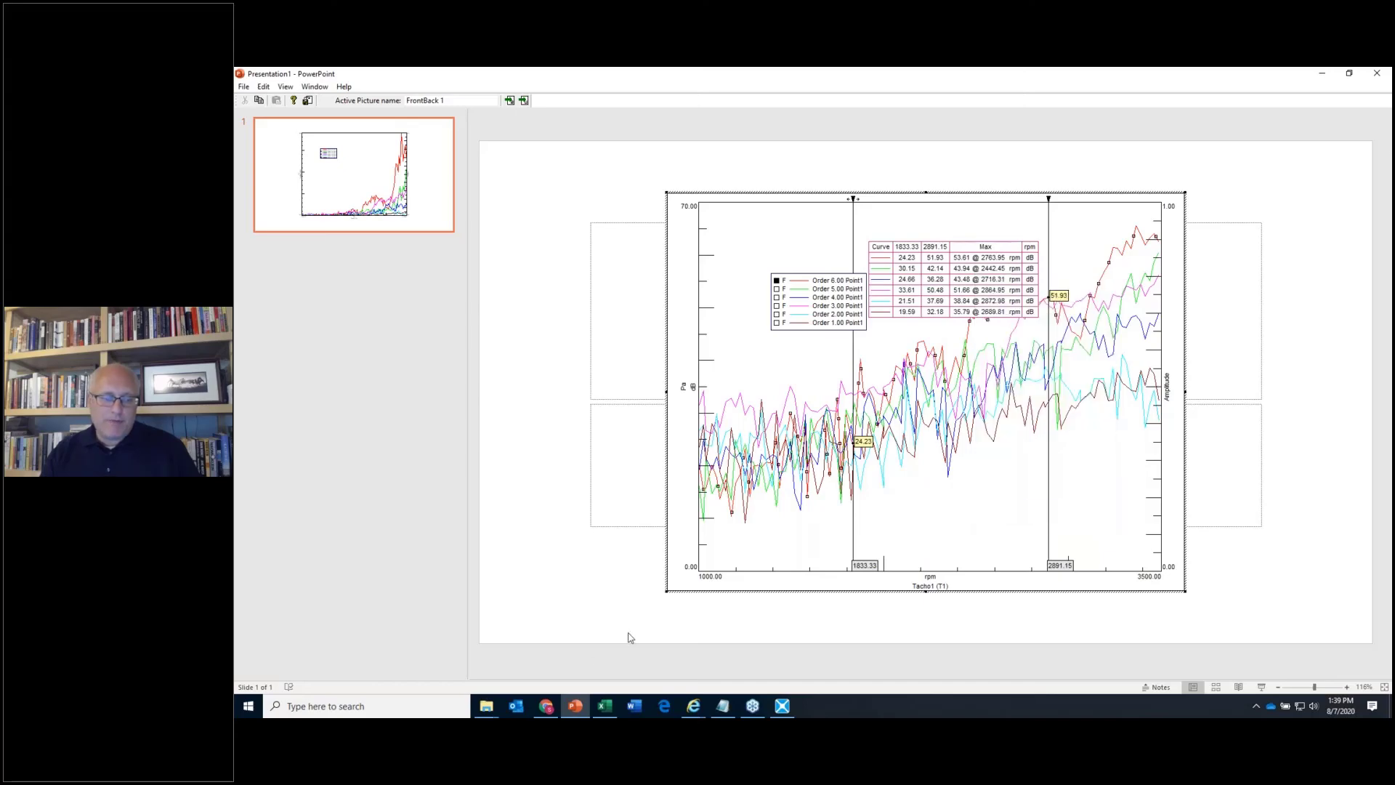
left_click(607, 708)
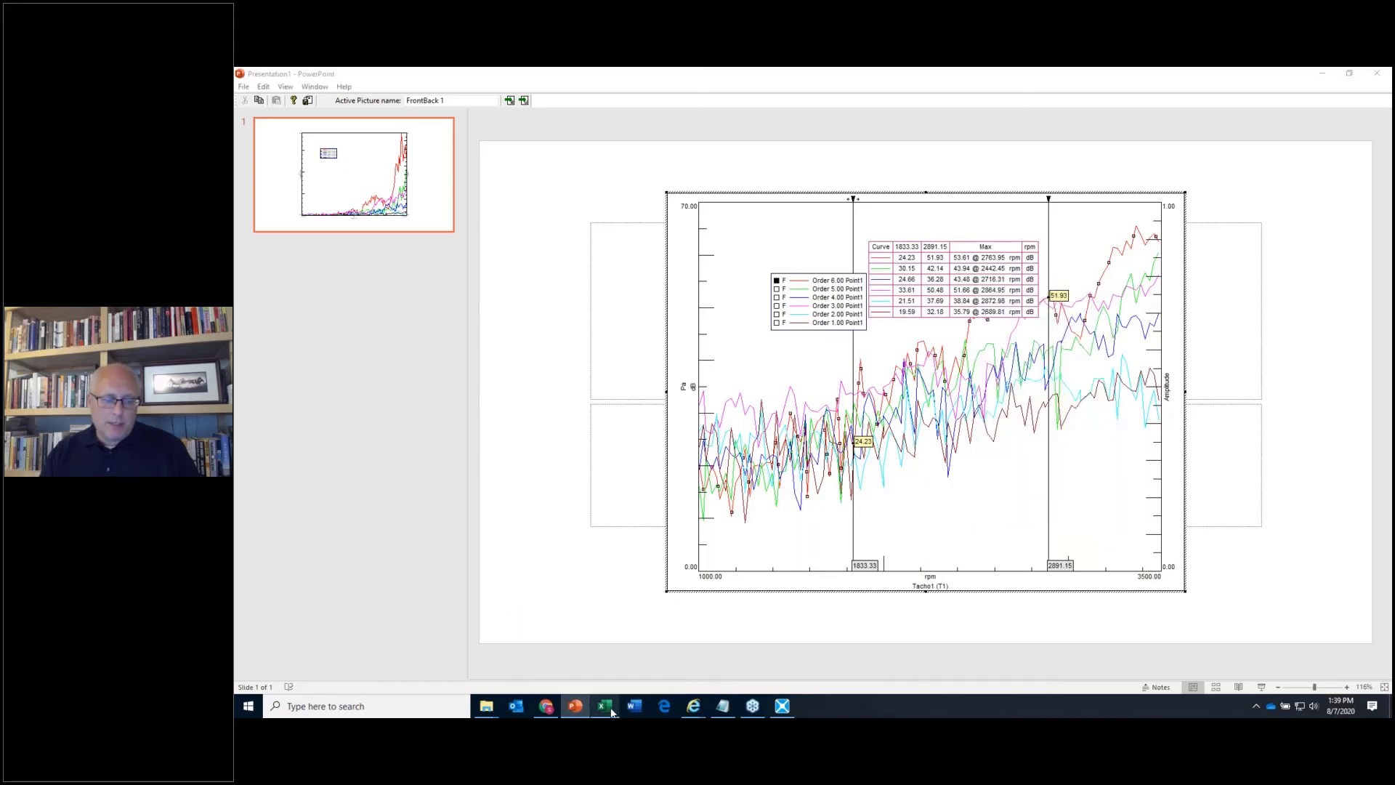
right_click(538, 476)
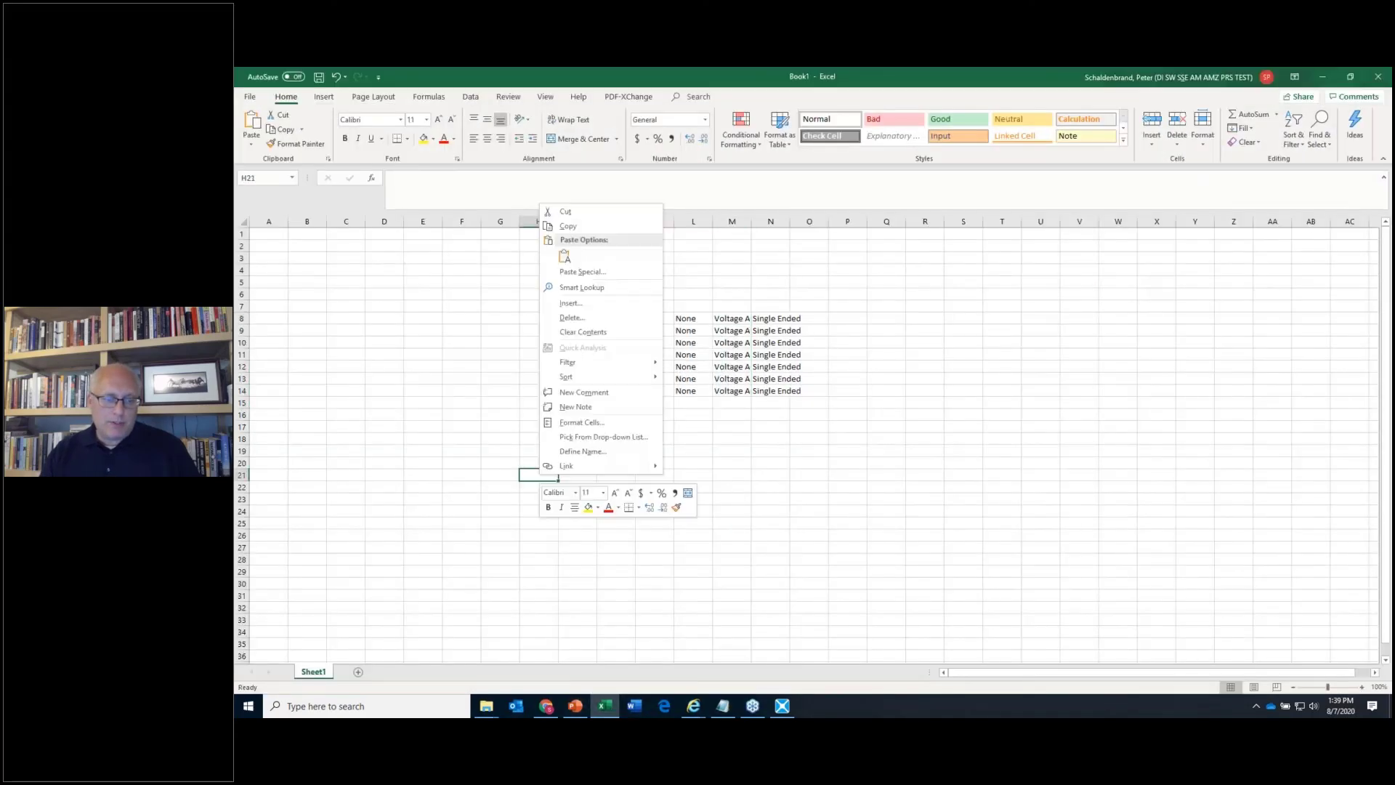
left_click(564, 257)
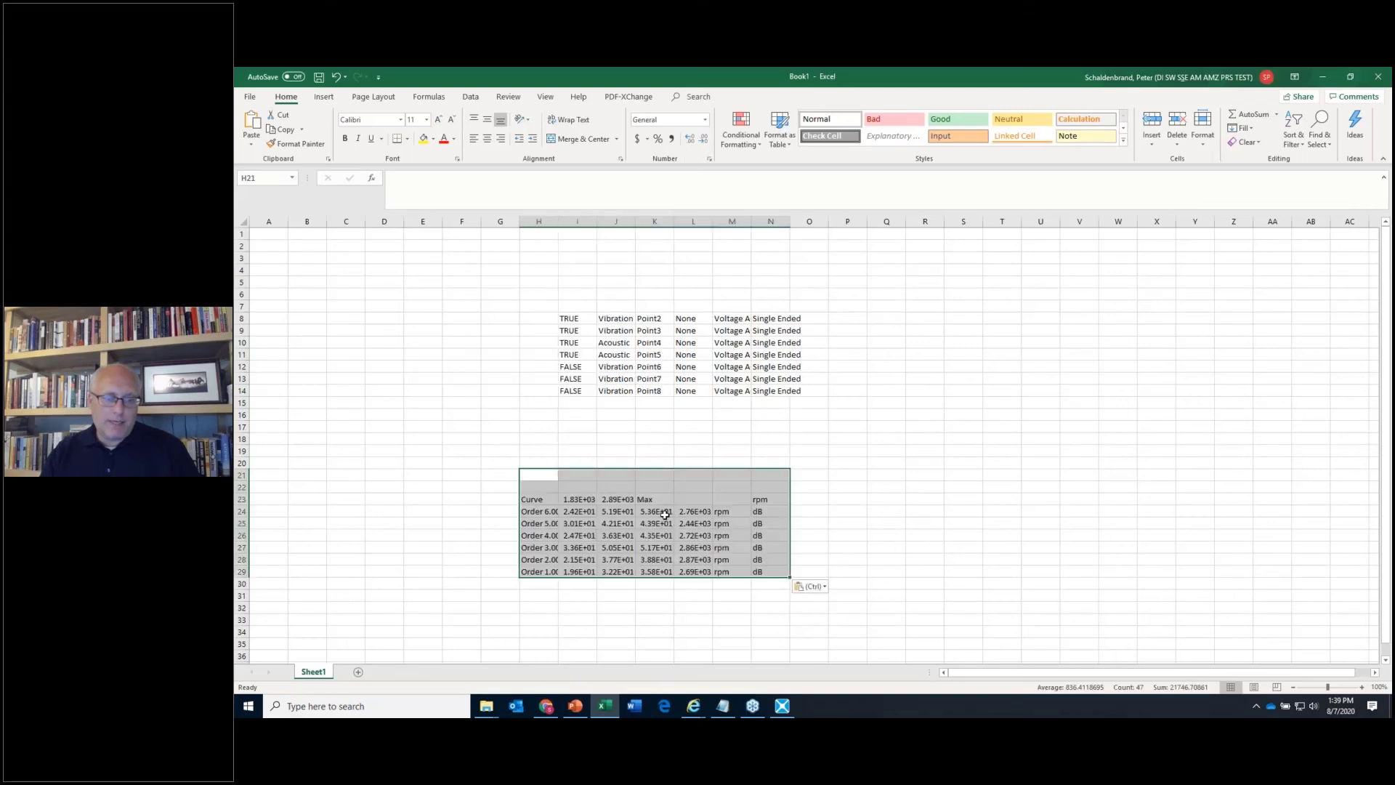
left_click_drag(665, 514, 658, 573)
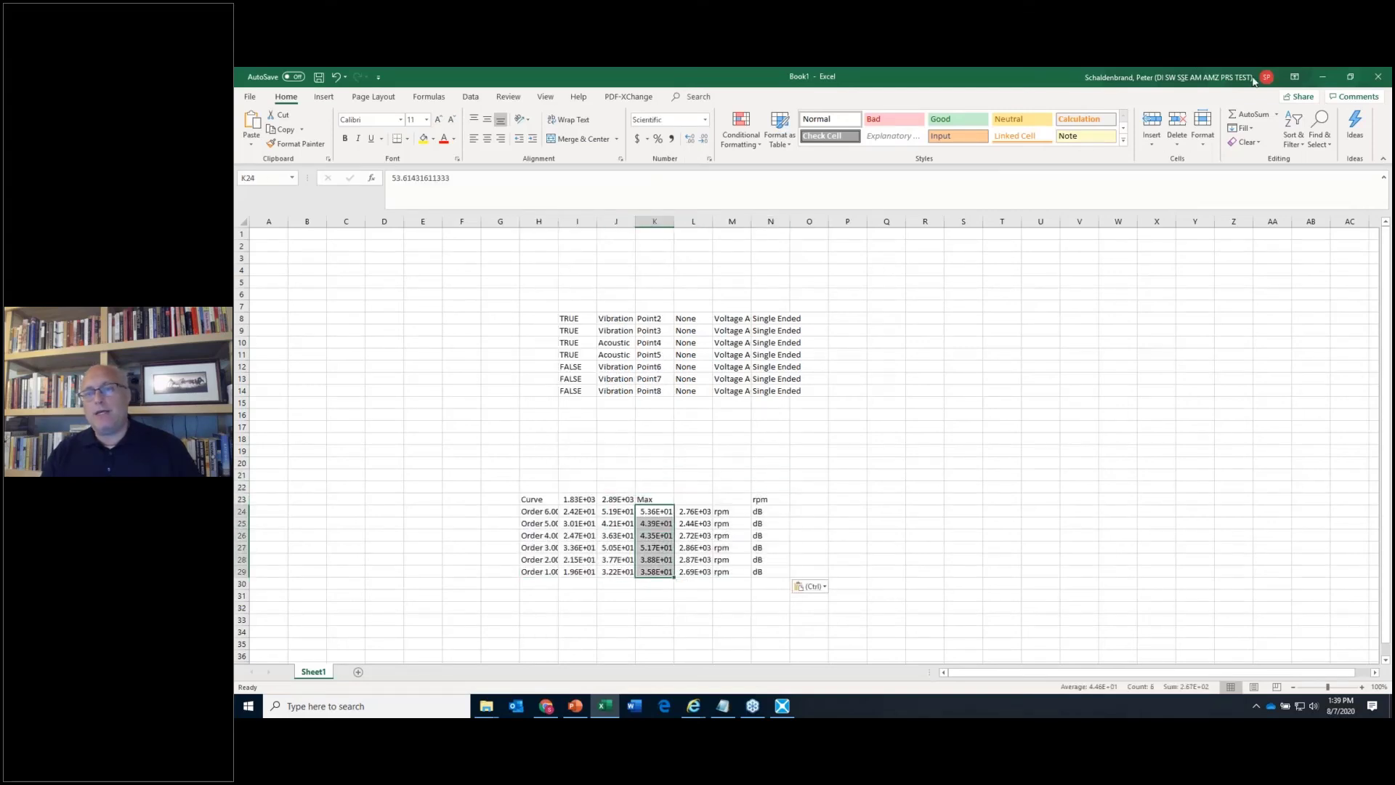
- Return to PowerPoint, move the curve legend to the plot's upper left and place the cursor table beneath it
left_click(1321, 77)
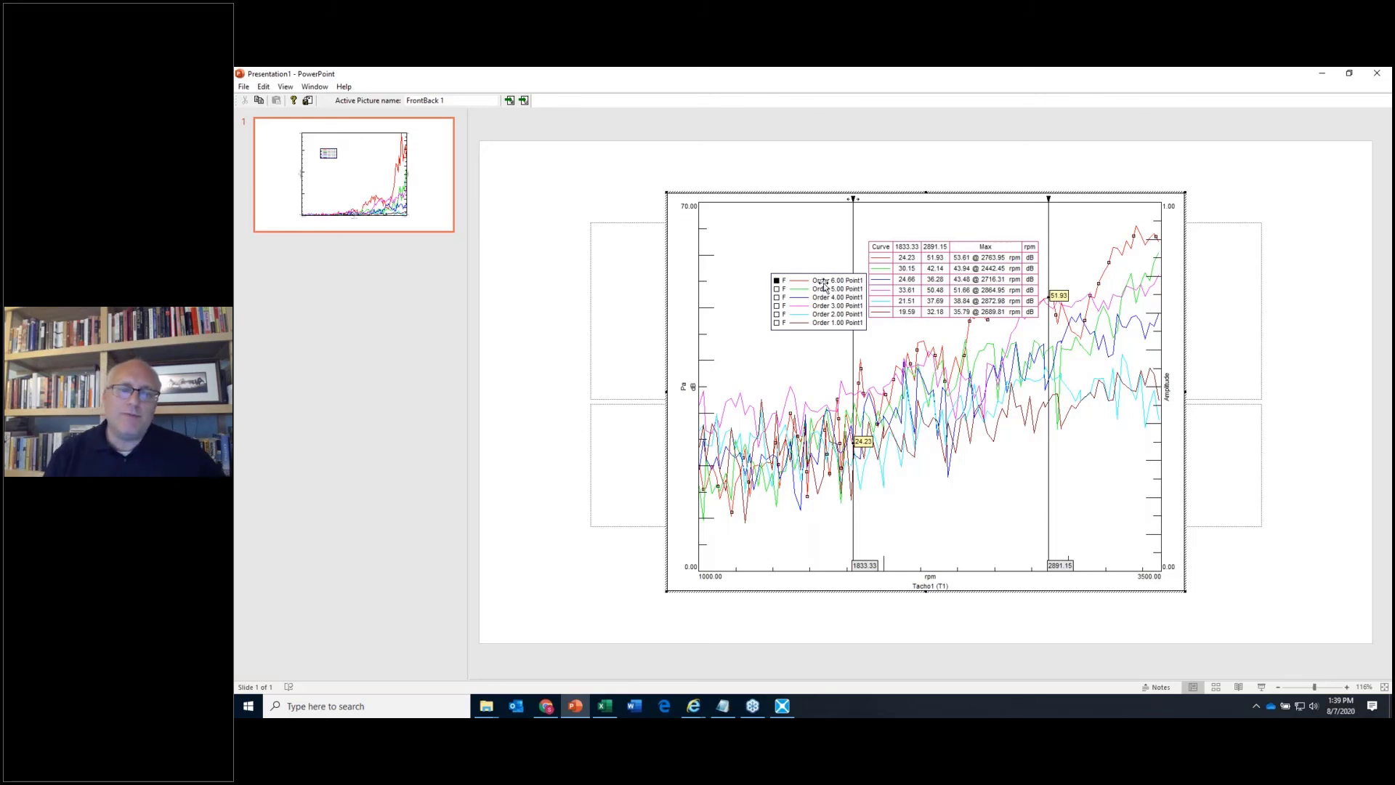
left_click_drag(828, 275, 789, 240)
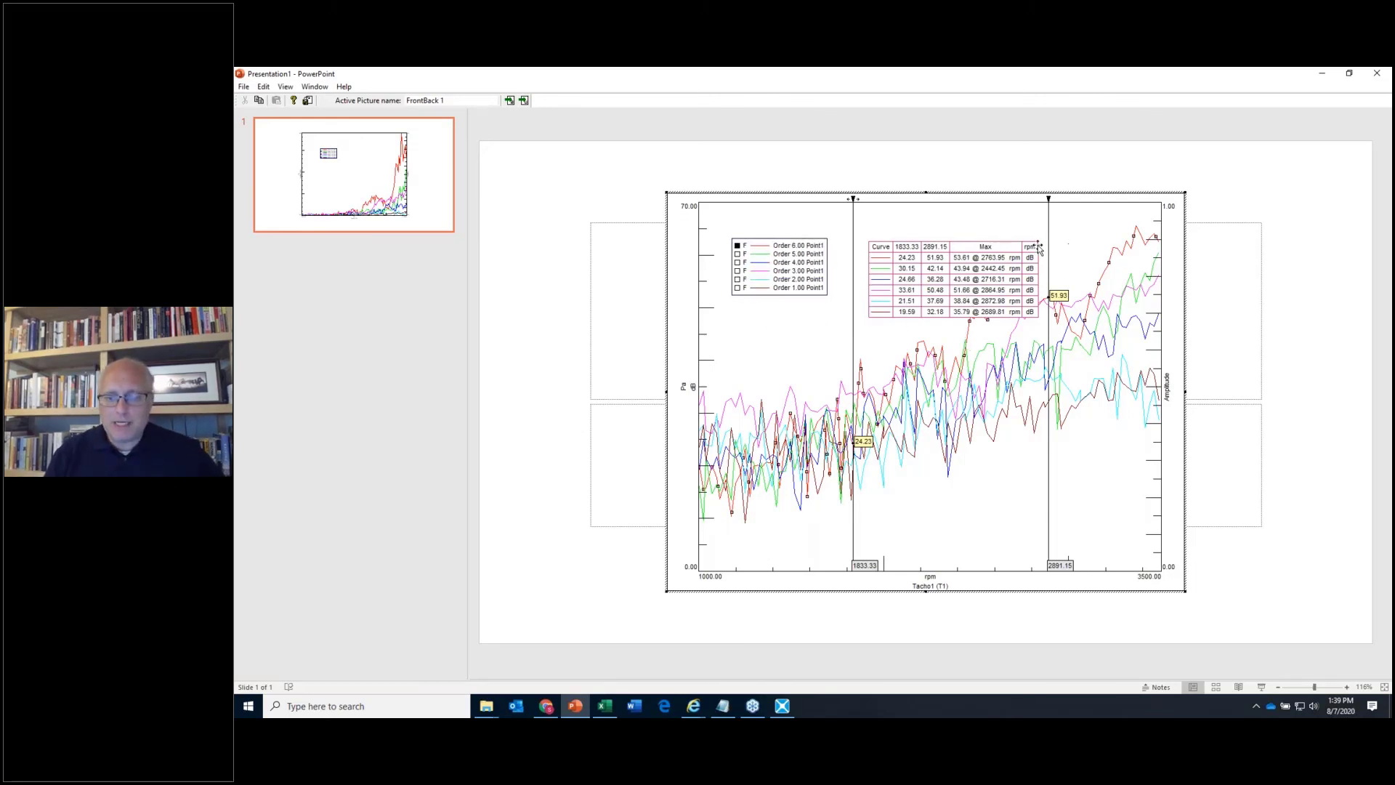
left_click_drag(1017, 241, 857, 303)
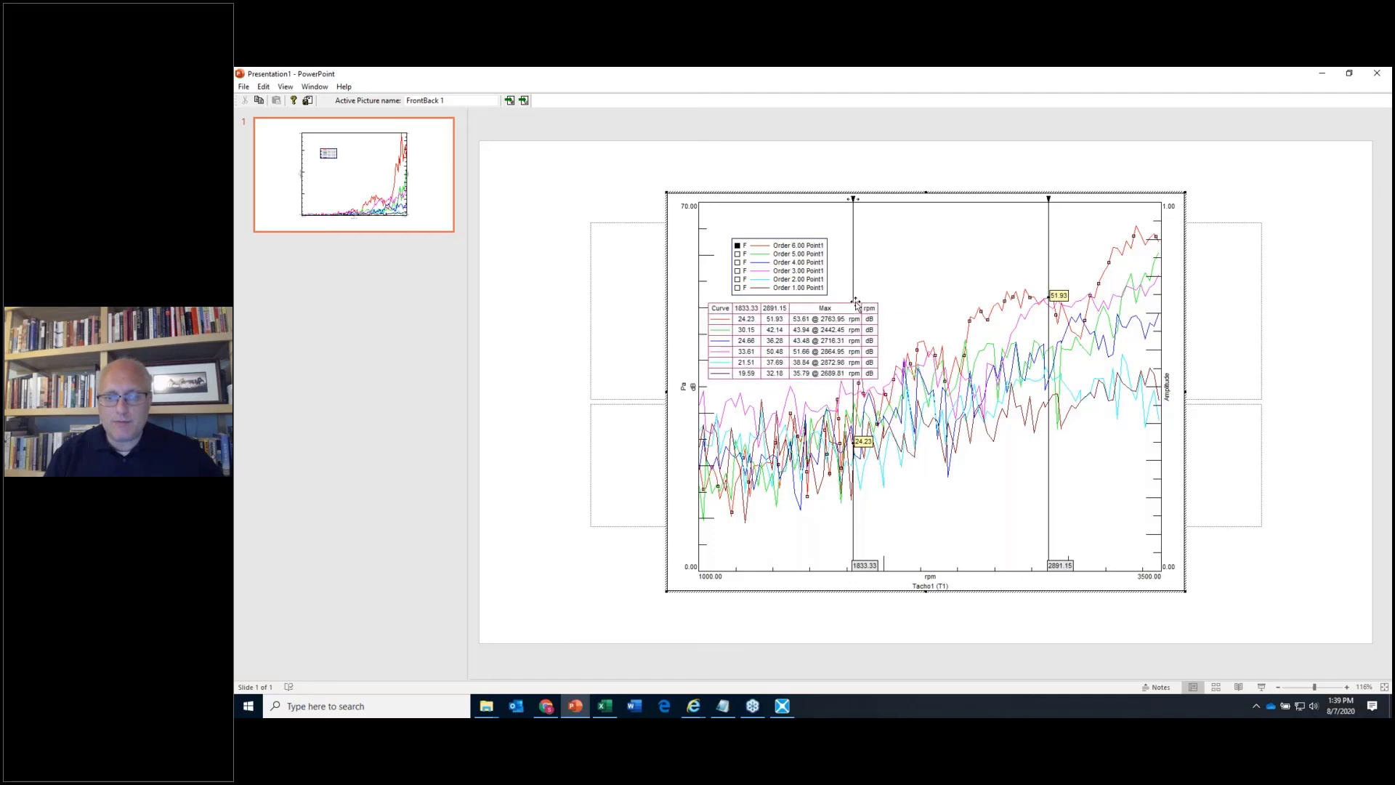
- Examine the Order 6.00 curve's data properties, including original project directory and window type, and finish editing the embedded plot
right_click(973, 320)
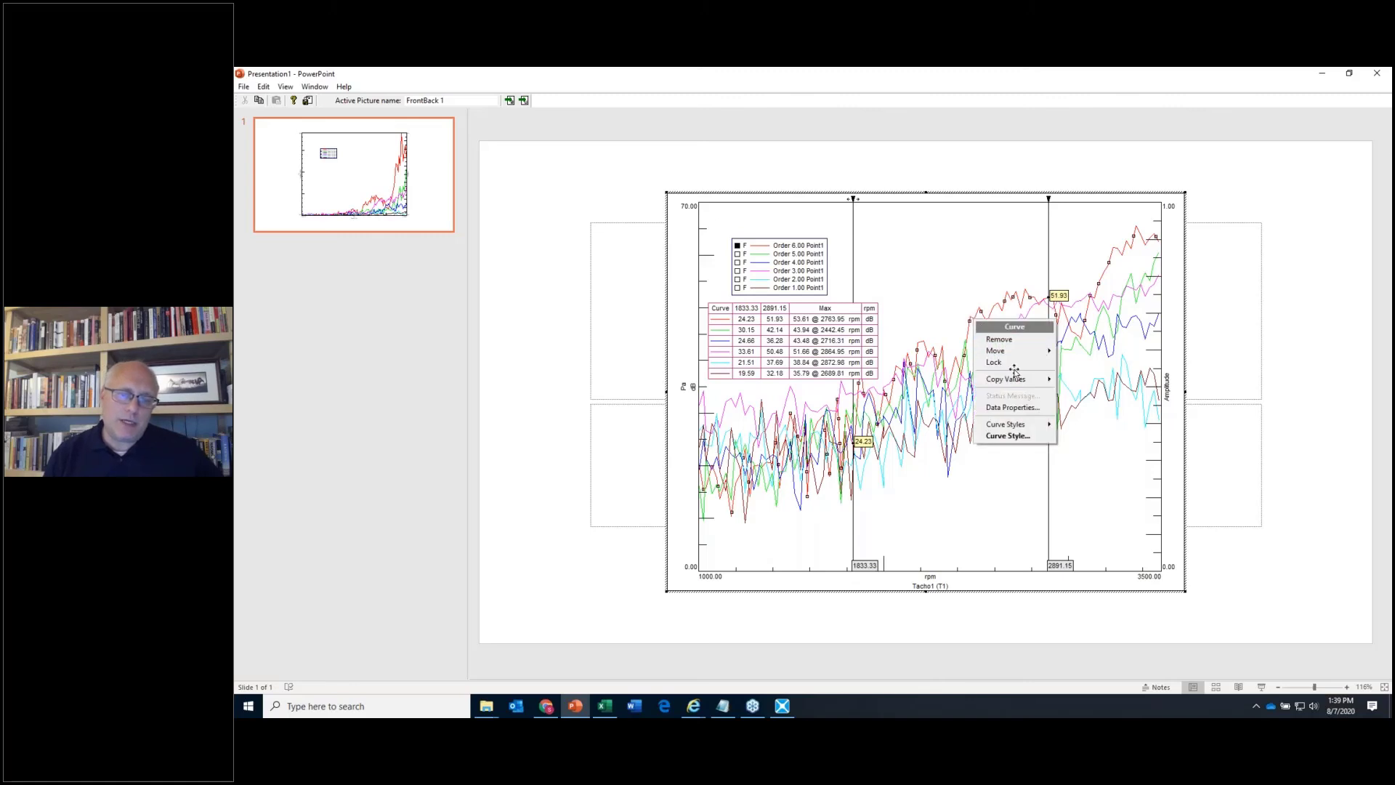
left_click(1012, 407)
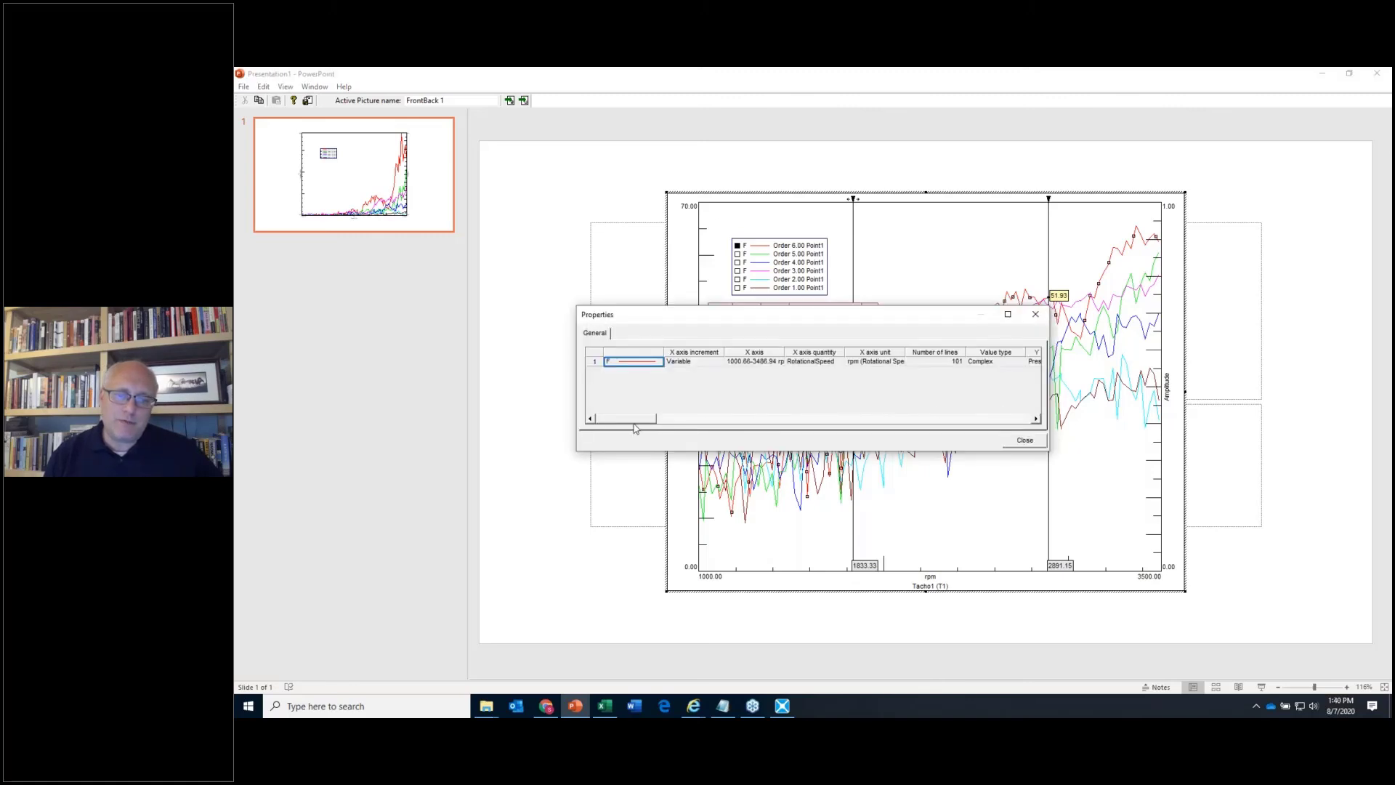
left_click_drag(637, 427, 934, 425)
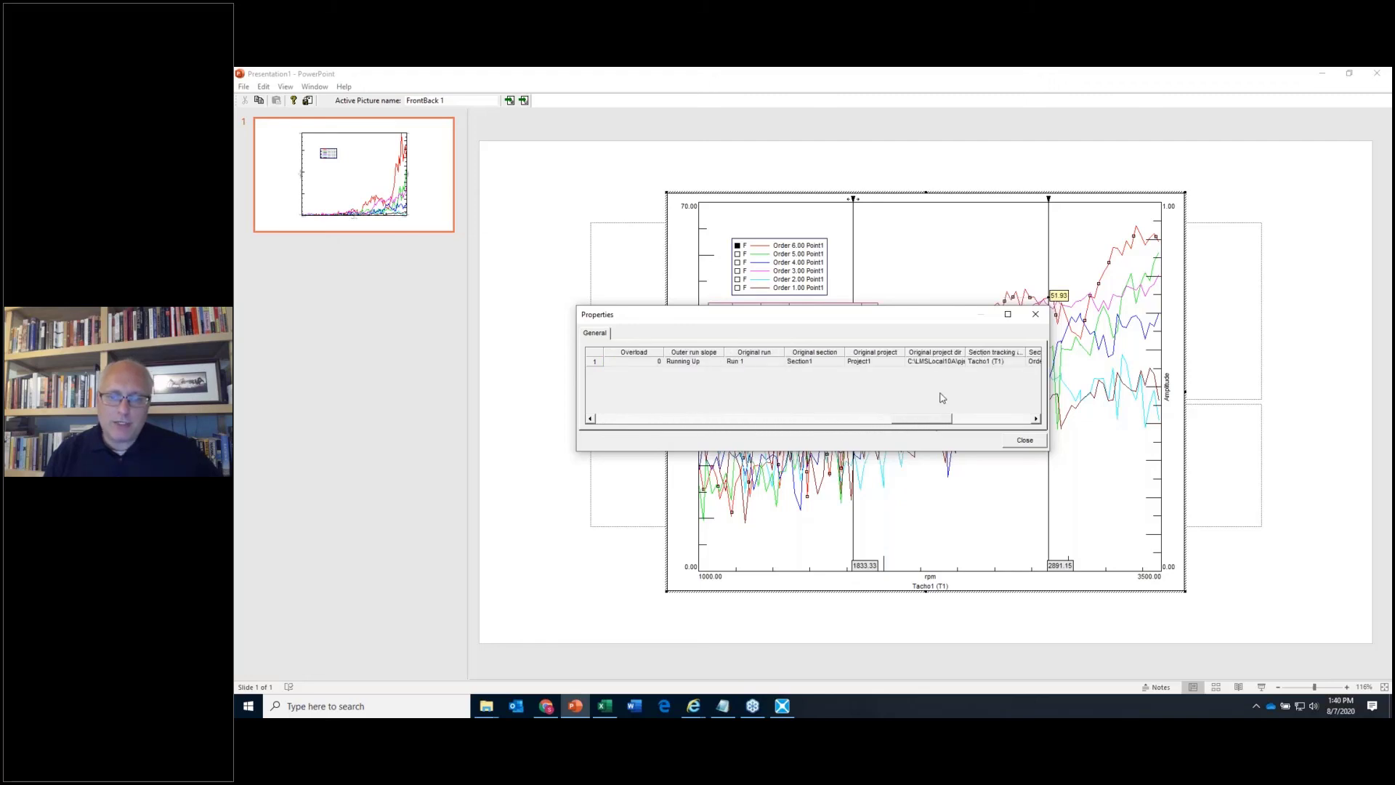
left_click(941, 363)
left_click_drag(946, 426, 1001, 424)
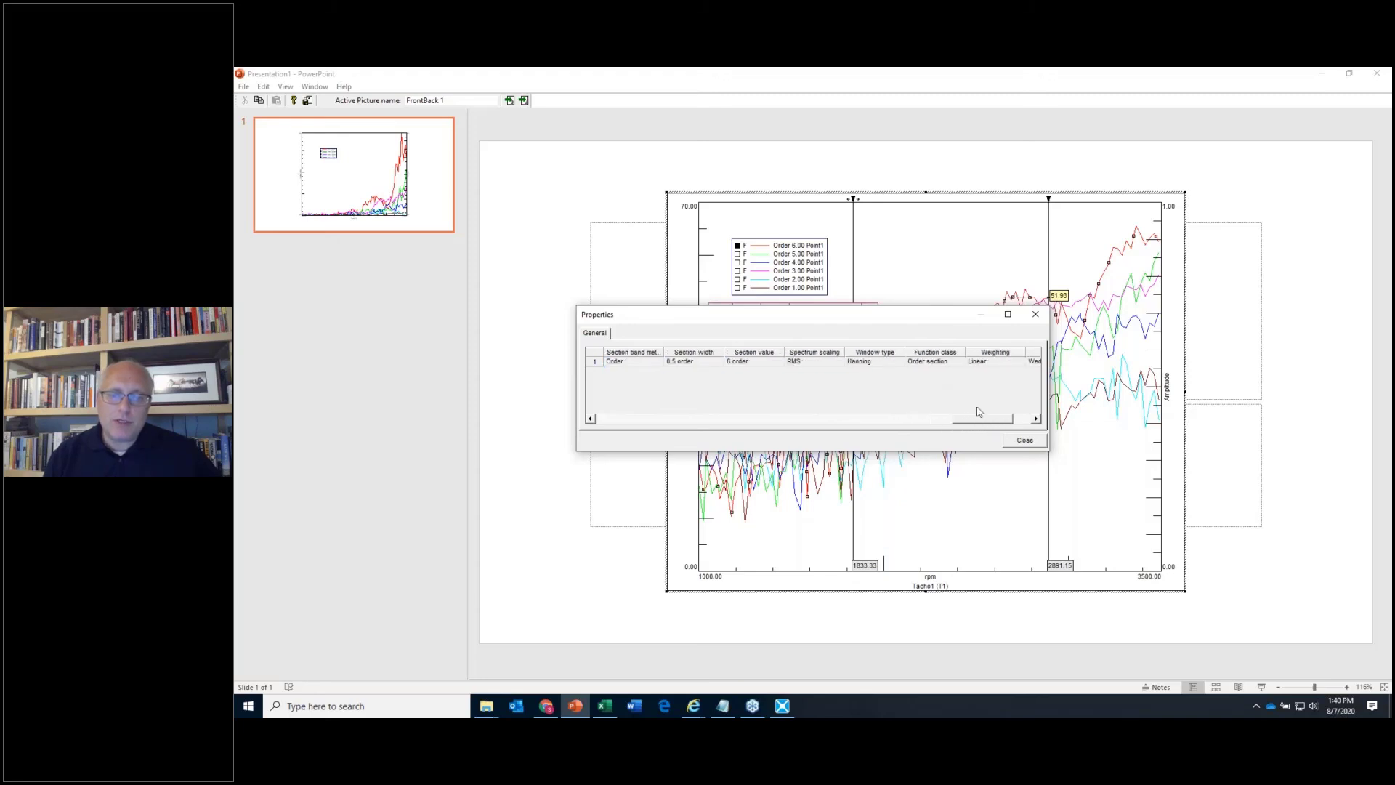
left_click(863, 362)
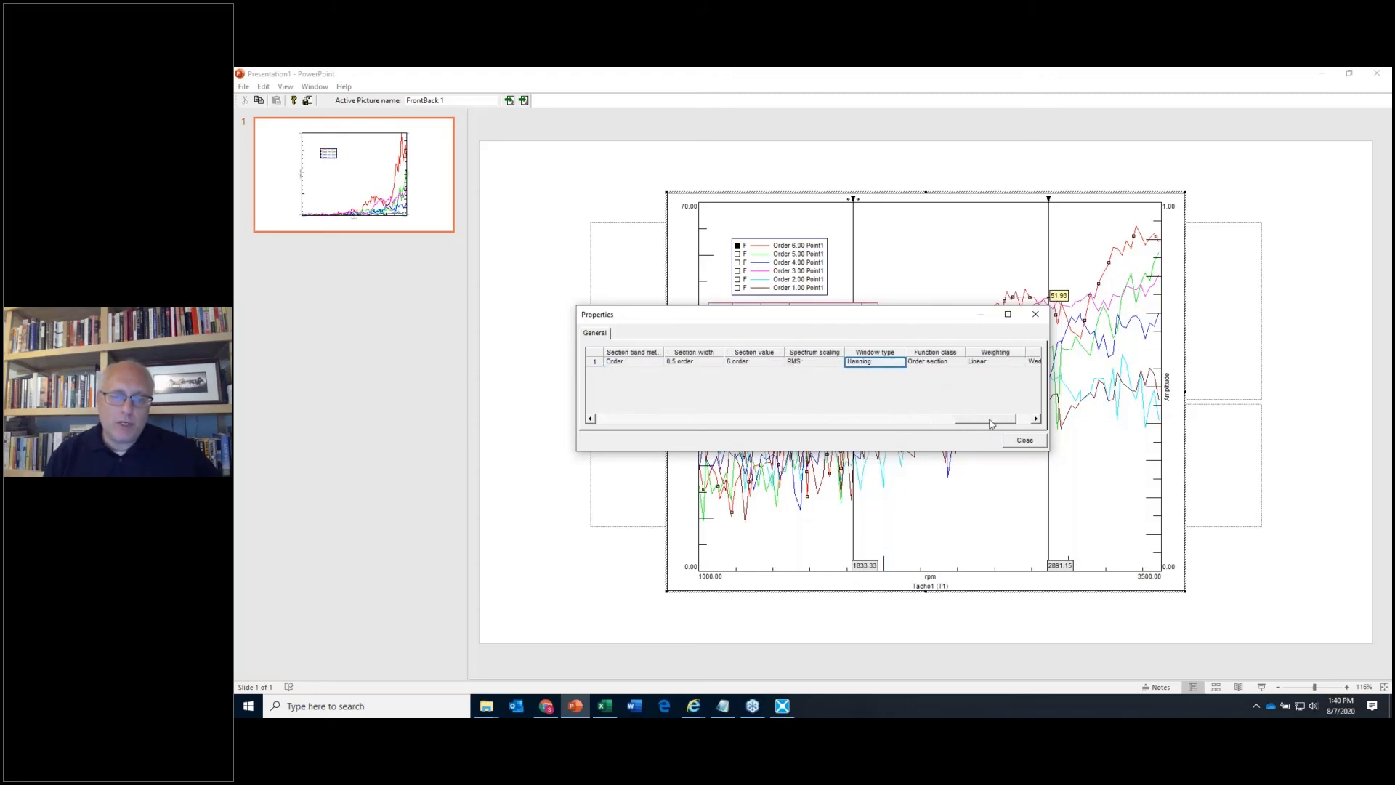
left_click(1035, 314)
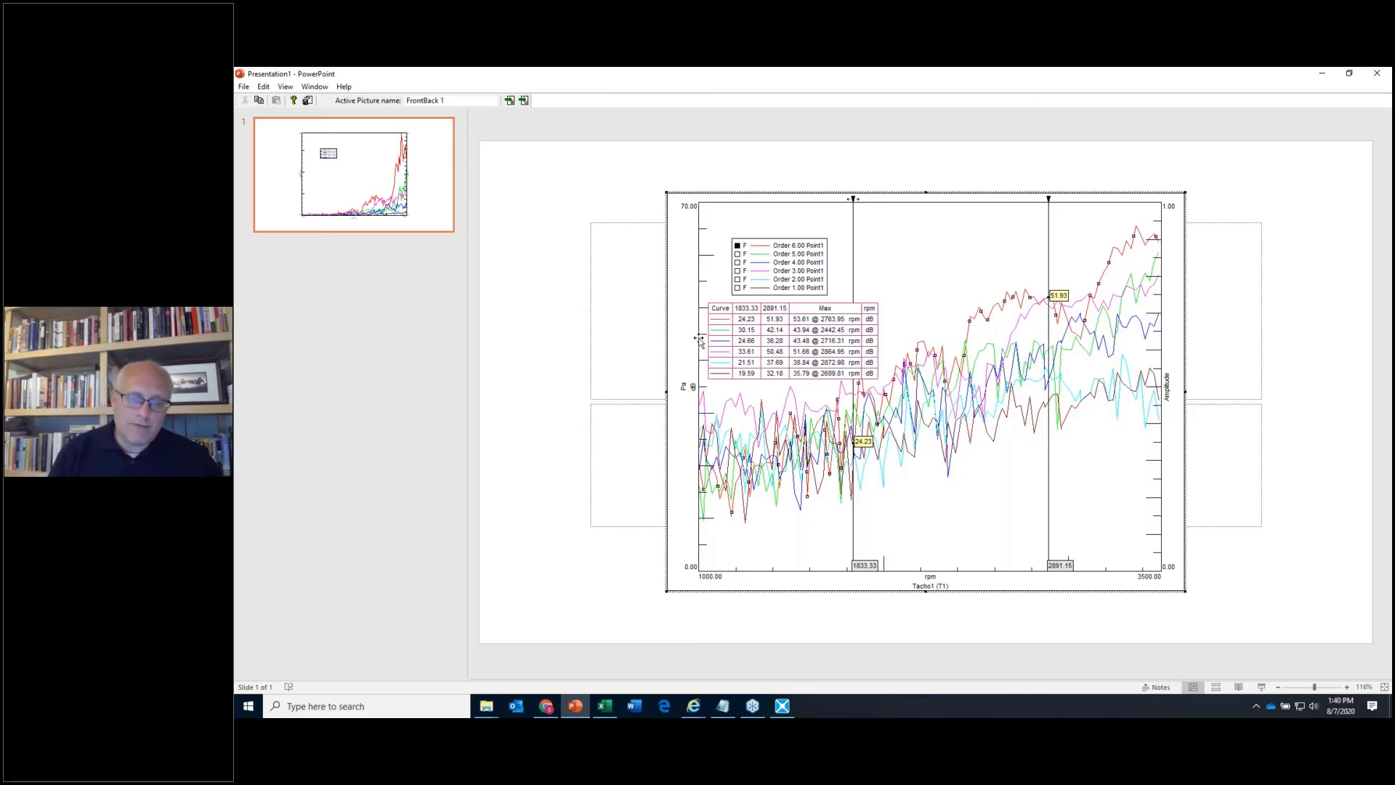
left_click(614, 288)
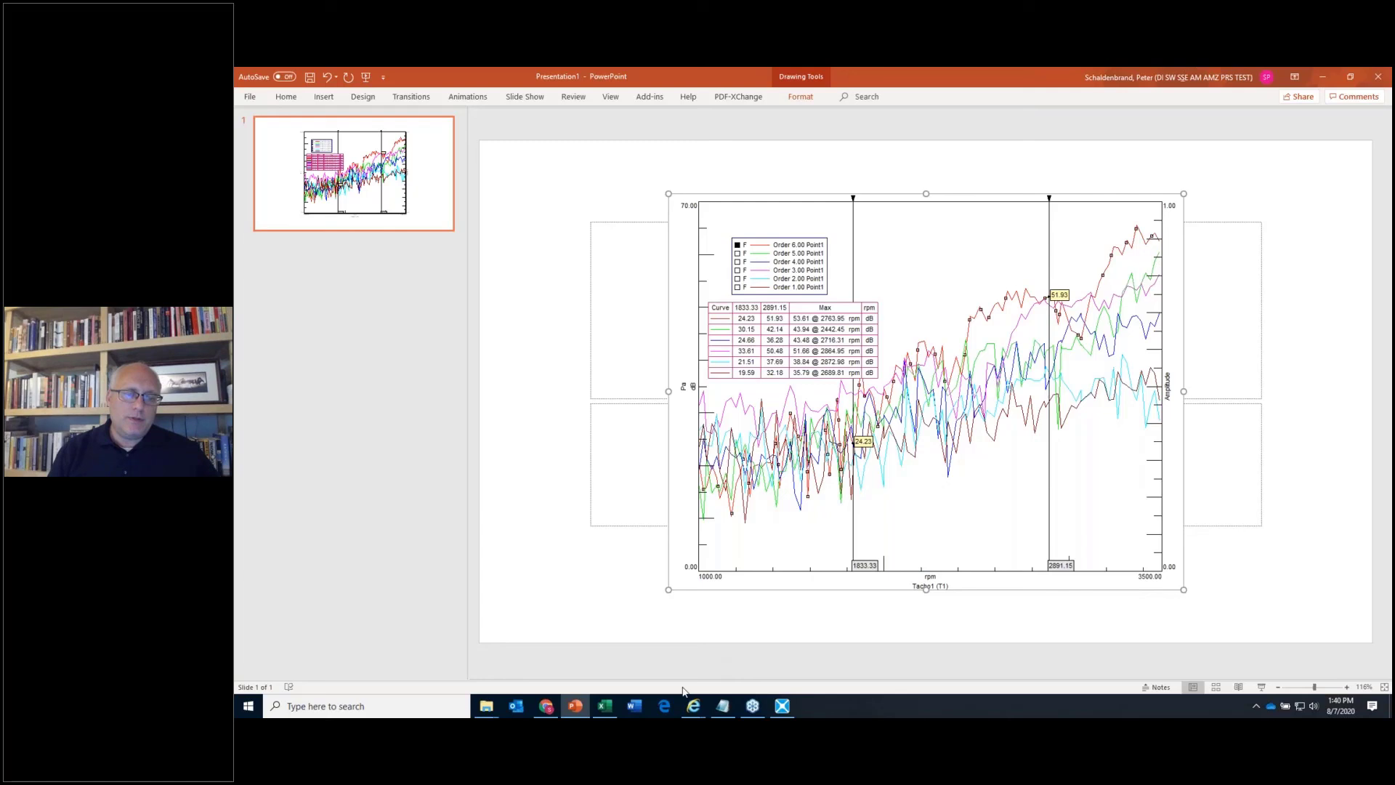
- Switch to the Getting Started article in Chrome and open its linked Simcenter Testlab Active Pictures article
mouse_move(546, 705)
mouse_move(561, 674)
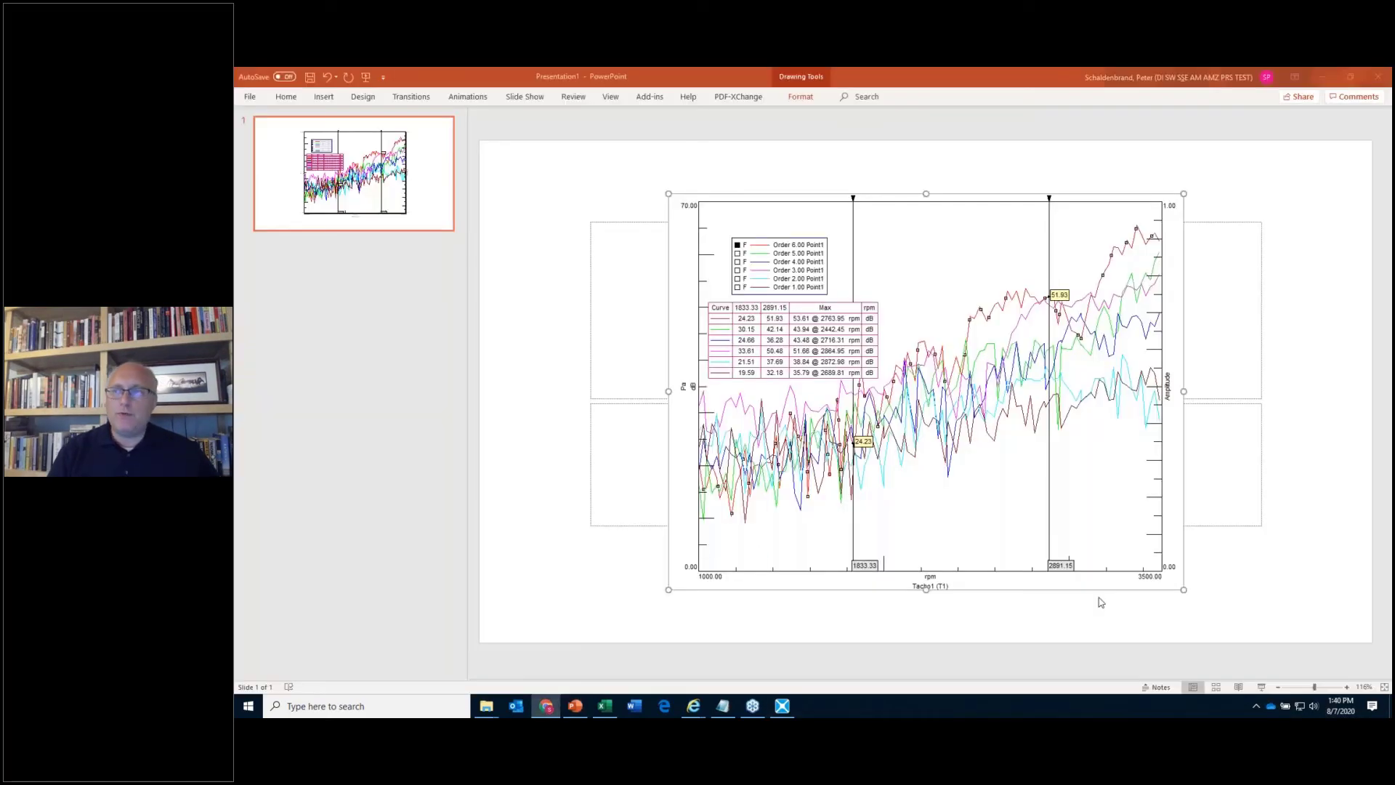
left_click_drag(1390, 225, 560, 69)
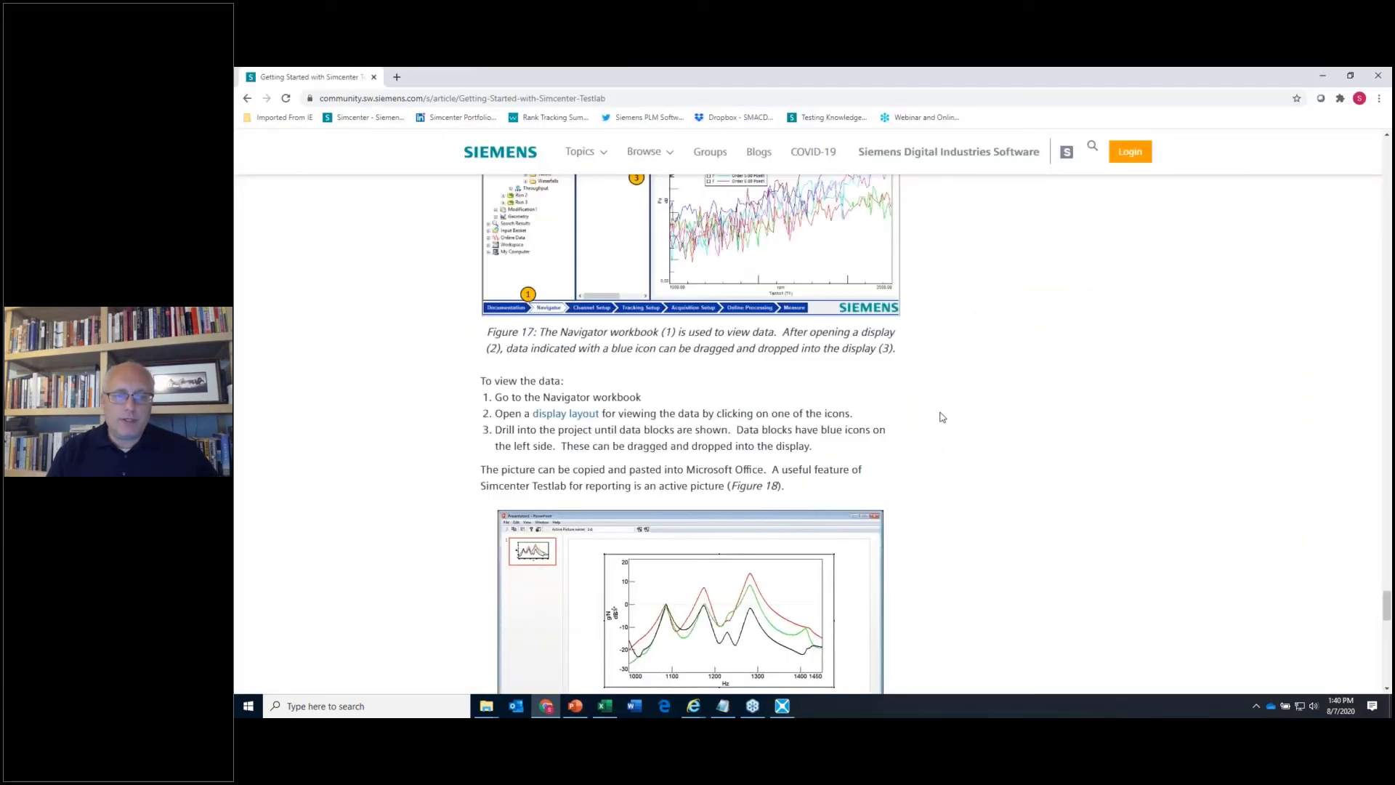
scroll(943, 417, "down", 5)
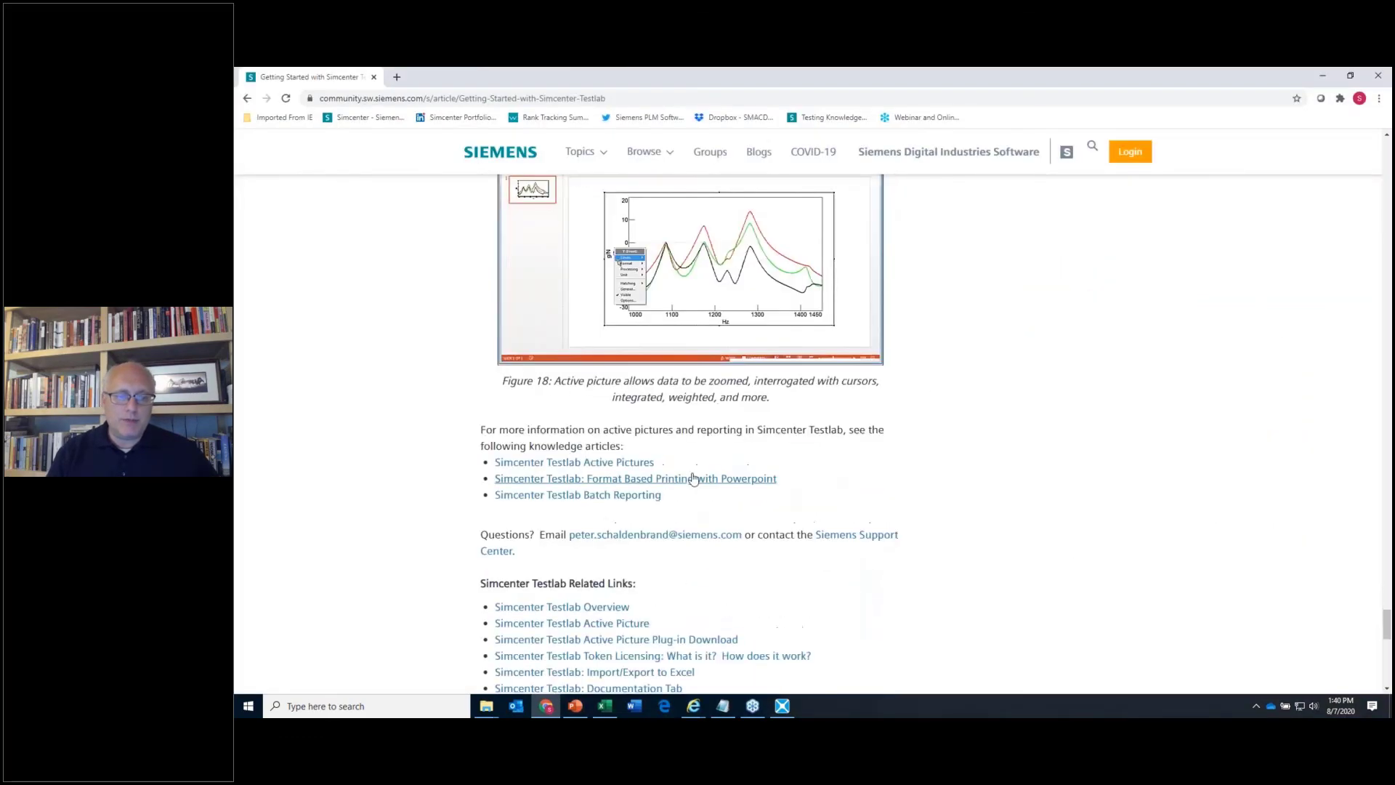
left_click(640, 463)
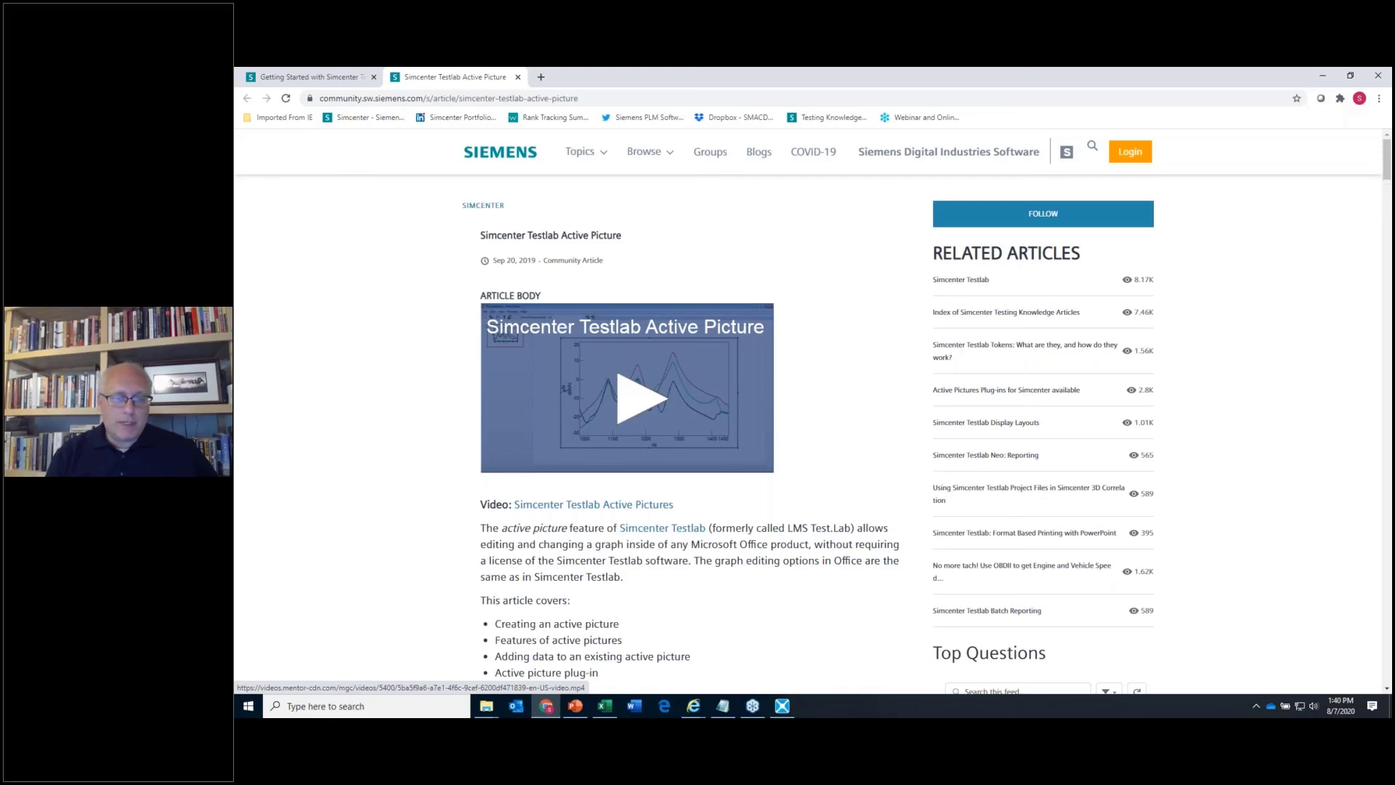
- Open the related article on Active Pictures plug-ins for Simcenter and look through its download links
scroll(924, 356, "down", 2)
scroll(924, 356, "up", 1)
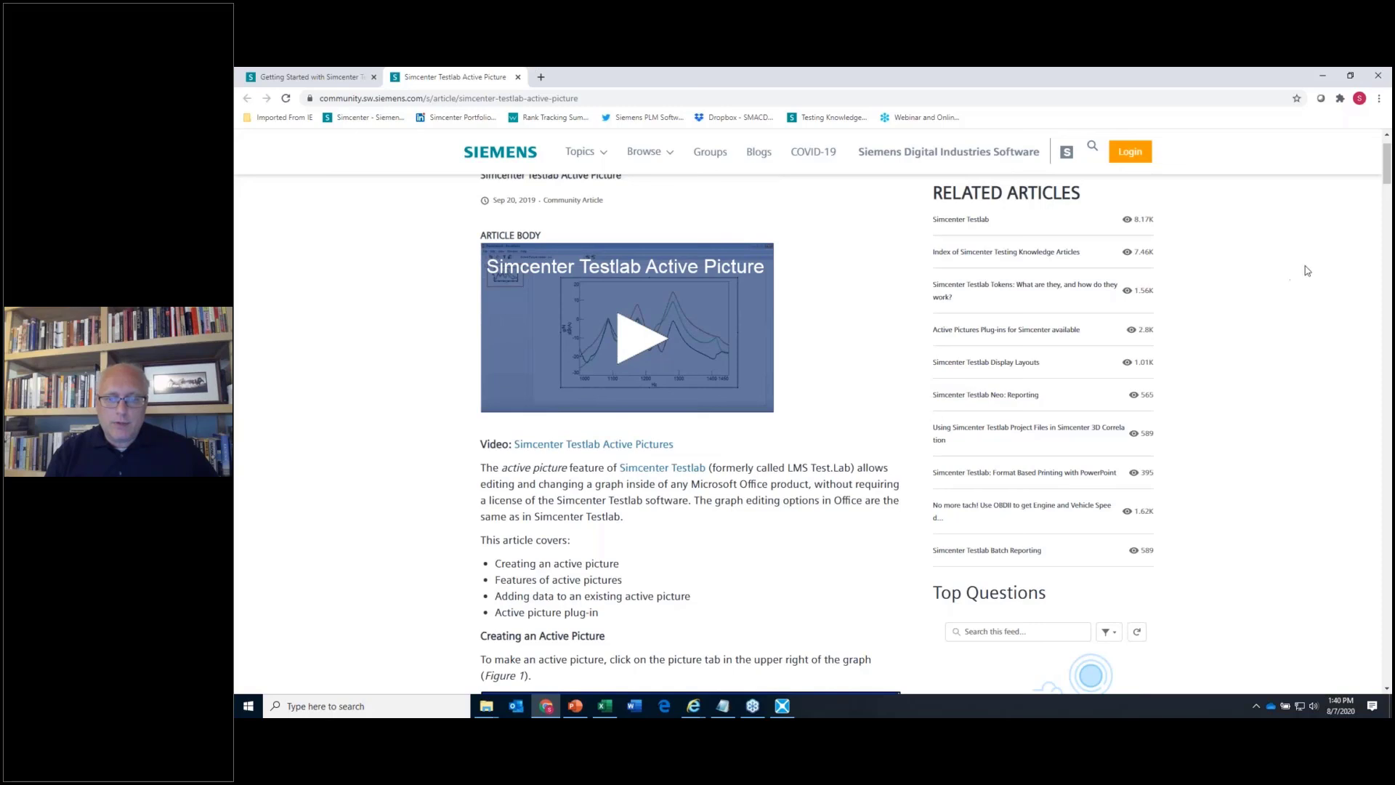
left_click(1049, 333)
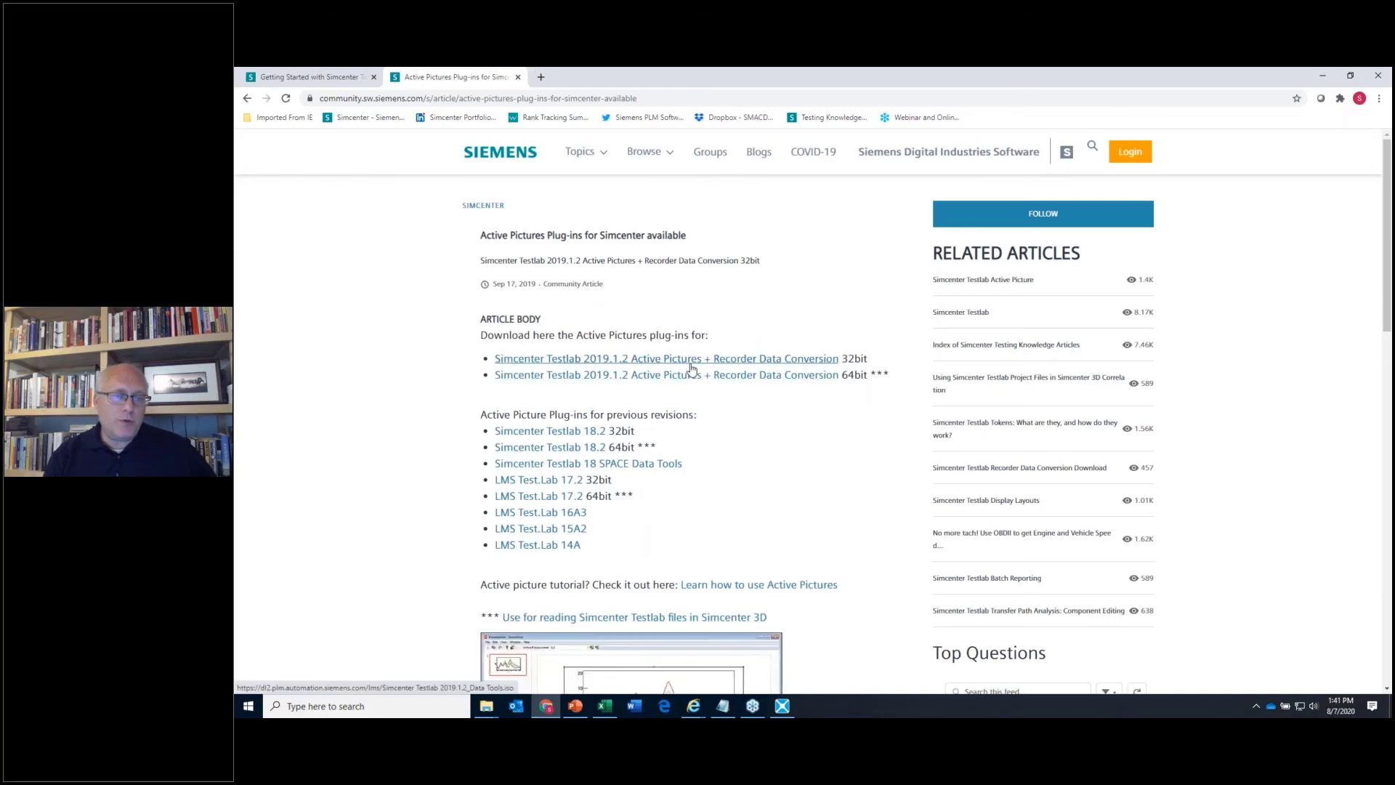
scroll(681, 366, "down", 2)
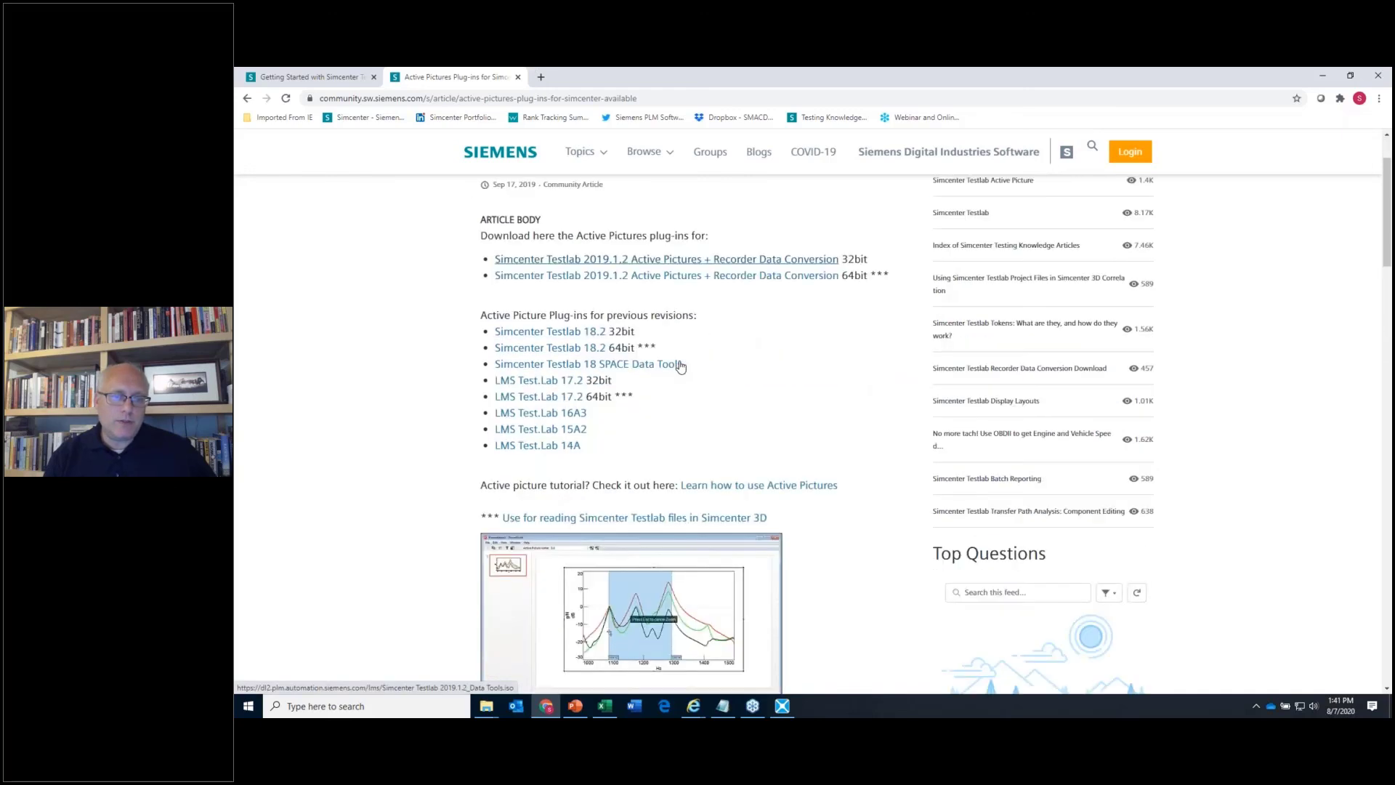